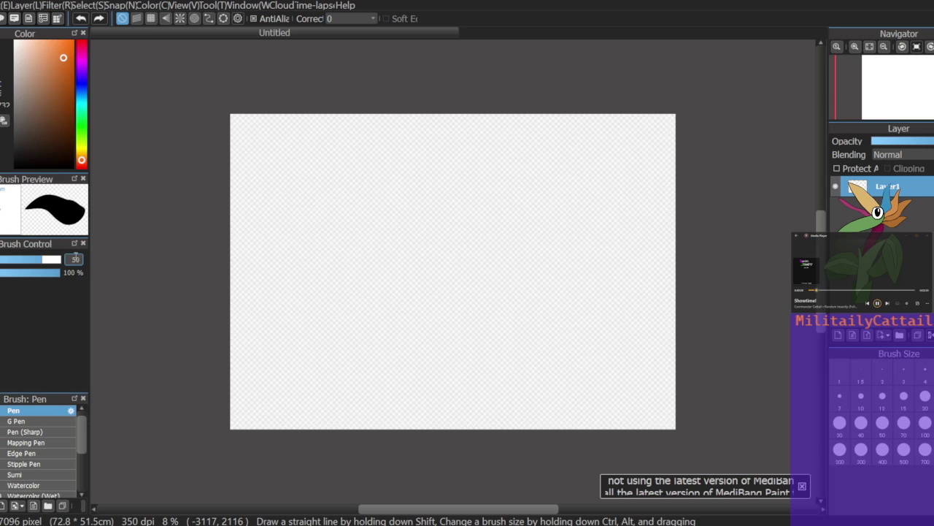
# Step: Set the Pen brush size to 100 and try an orange corner stroke on the canvas, then undo the stroke
pyautogui.click(78, 258)
pyautogui.write('100')
pyautogui.moveTo(264, 186)
pyautogui.mouseDown()
pyautogui.moveTo(305, 144)
pyautogui.moveTo(344, 139)
pyautogui.mouseUp()
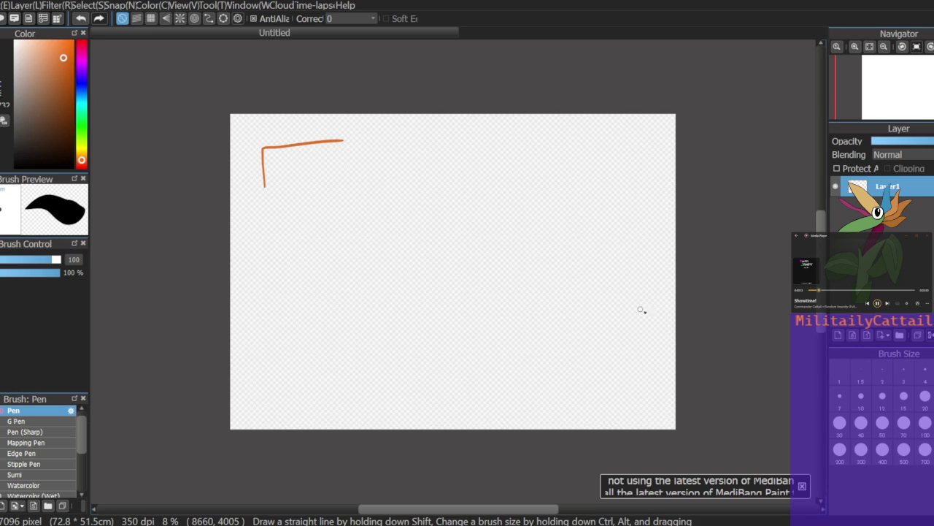
pyautogui.hotkey('ctrl', 'z')
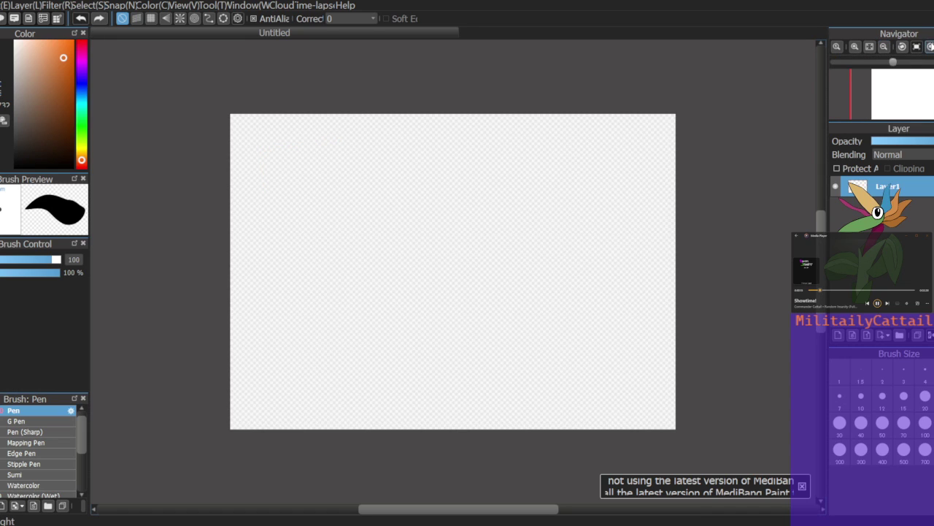
# Step: Draw four brownish-grey viewfinder brackets with the Pen, one near each corner of the canvas
pyautogui.click(855, 48)
pyautogui.moveTo(896, 79); pyautogui.dragTo(905, 86)
pyautogui.click(884, 46)
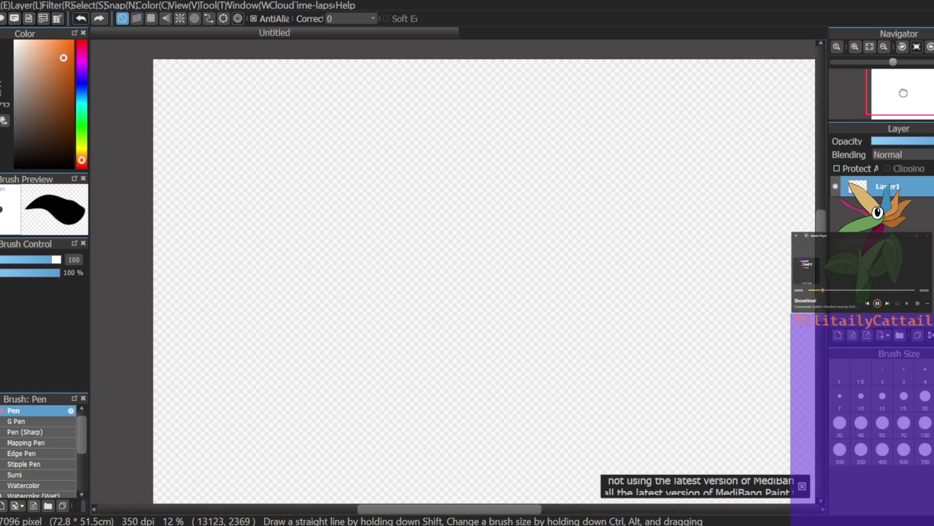
pyautogui.click(884, 47)
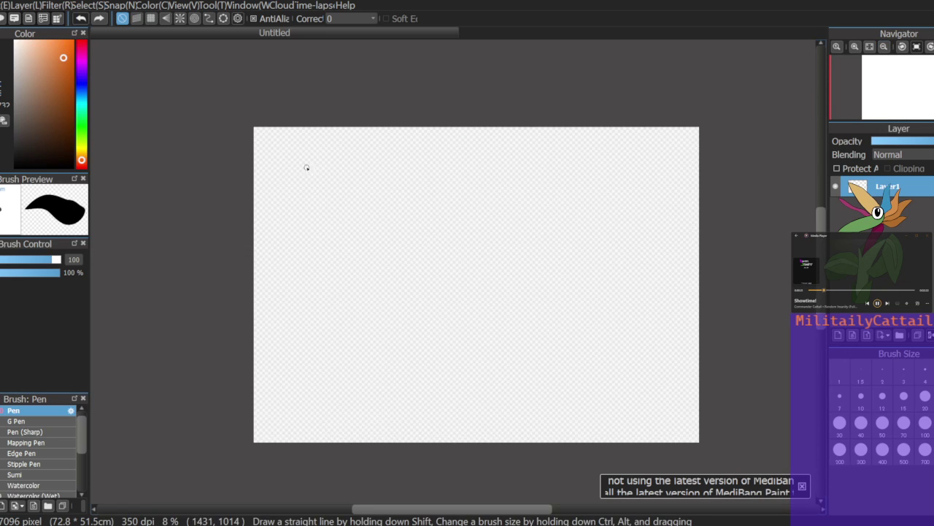
pyautogui.moveTo(36, 70)
pyautogui.mouseDown()
pyautogui.moveTo(13, 93)
pyautogui.moveTo(20, 98)
pyautogui.mouseUp()
pyautogui.moveTo(295, 206)
pyautogui.mouseDown()
pyautogui.moveTo(294, 158)
pyautogui.moveTo(332, 155)
pyautogui.mouseUp()
pyautogui.moveTo(632, 151)
pyautogui.mouseDown()
pyautogui.moveTo(676, 152)
pyautogui.moveTo(668, 193)
pyautogui.mouseUp()
pyautogui.moveTo(629, 423)
pyautogui.mouseDown()
pyautogui.moveTo(641, 425)
pyautogui.moveTo(668, 374)
pyautogui.mouseUp()
pyautogui.moveTo(285, 381)
pyautogui.mouseDown()
pyautogui.moveTo(283, 408)
pyautogui.moveTo(338, 423)
pyautogui.mouseUp()
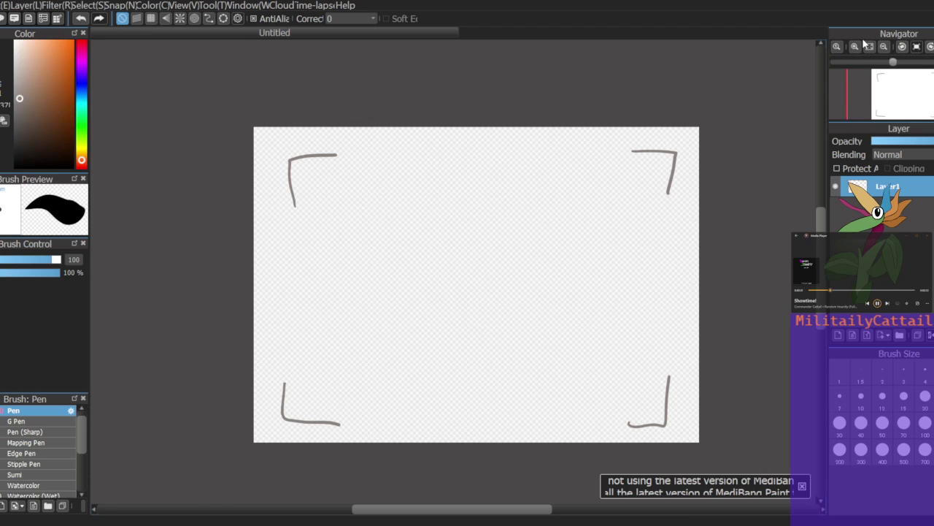
# Step: Draw a filled red dot and handwrite REC beside it in the canvas's upper-left corner
pyautogui.click(82, 41)
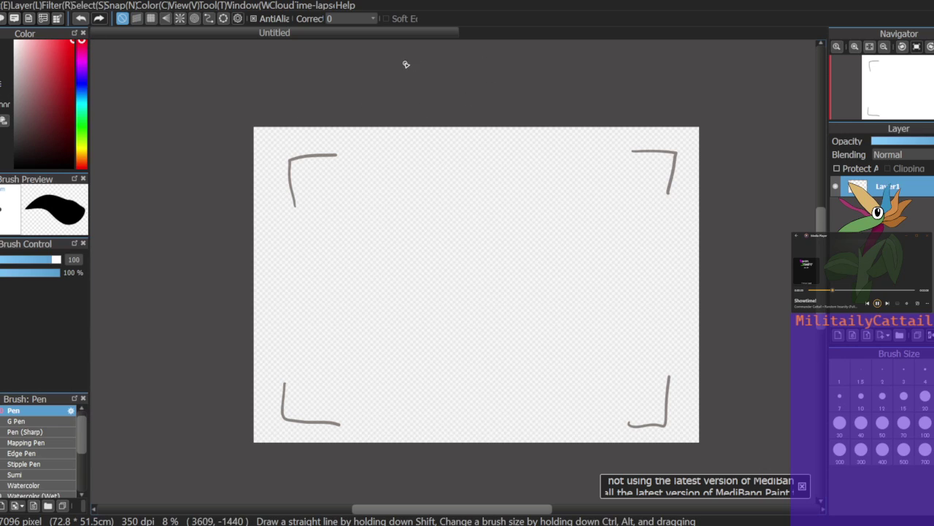
pyautogui.moveTo(261, 134); pyautogui.dragTo(272, 140)
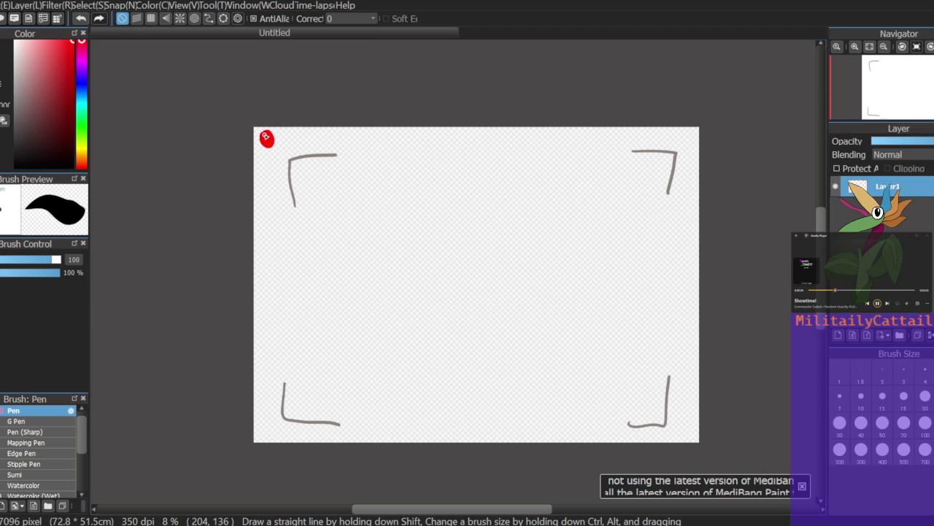
pyautogui.moveTo(282, 132)
pyautogui.mouseDown()
pyautogui.moveTo(282, 144)
pyautogui.moveTo(307, 133)
pyautogui.moveTo(311, 146)
pyautogui.mouseUp()
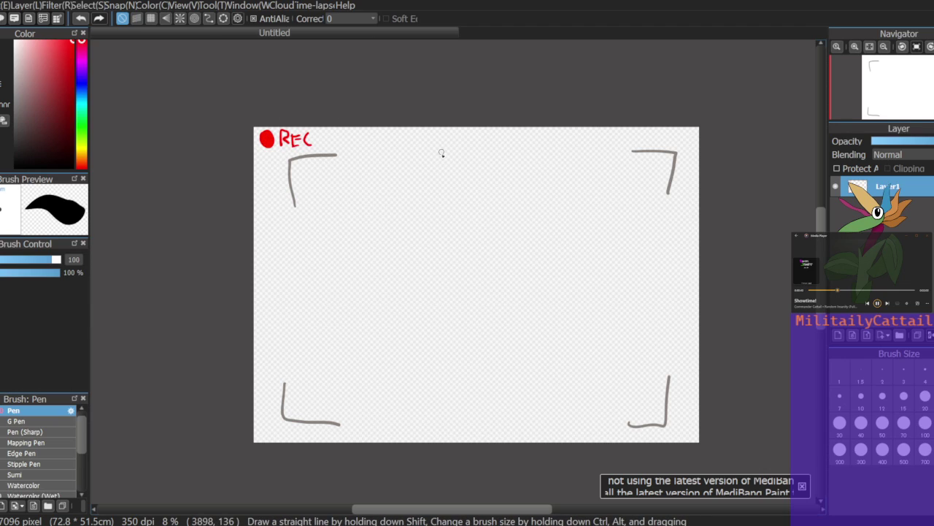
# Step: Add a new layer for the character and set the drawing color to black
pyautogui.click(838, 336)
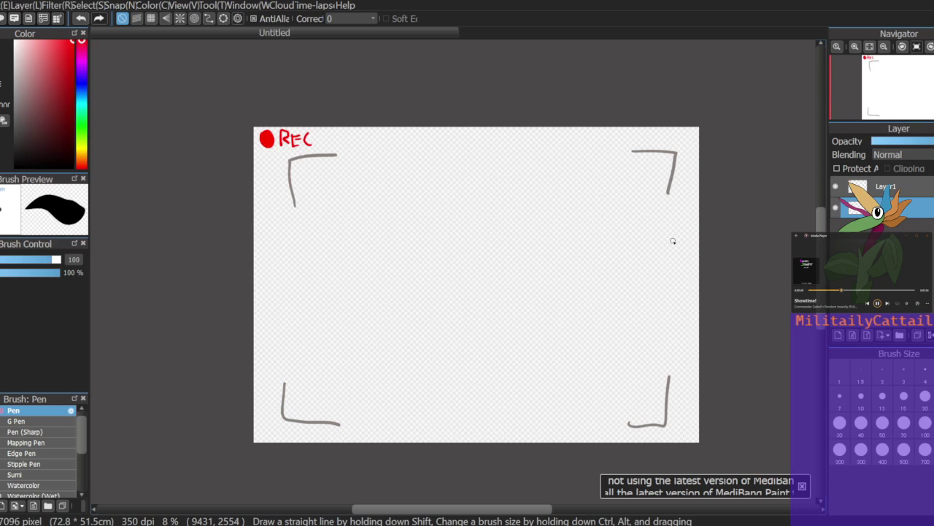
pyautogui.moveTo(14, 114); pyautogui.dragTo(8, 58)
pyautogui.moveTo(573, 232)
pyautogui.mouseDown()
pyautogui.moveTo(571, 315)
pyautogui.moveTo(659, 268)
pyautogui.moveTo(626, 220)
pyautogui.moveTo(585, 218)
pyautogui.mouseUp()
pyautogui.hotkey('ctrl', 'z')
pyautogui.moveTo(621, 246)
pyautogui.mouseDown()
pyautogui.moveTo(641, 305)
pyautogui.moveTo(670, 246)
pyautogui.moveTo(624, 246)
pyautogui.mouseUp()
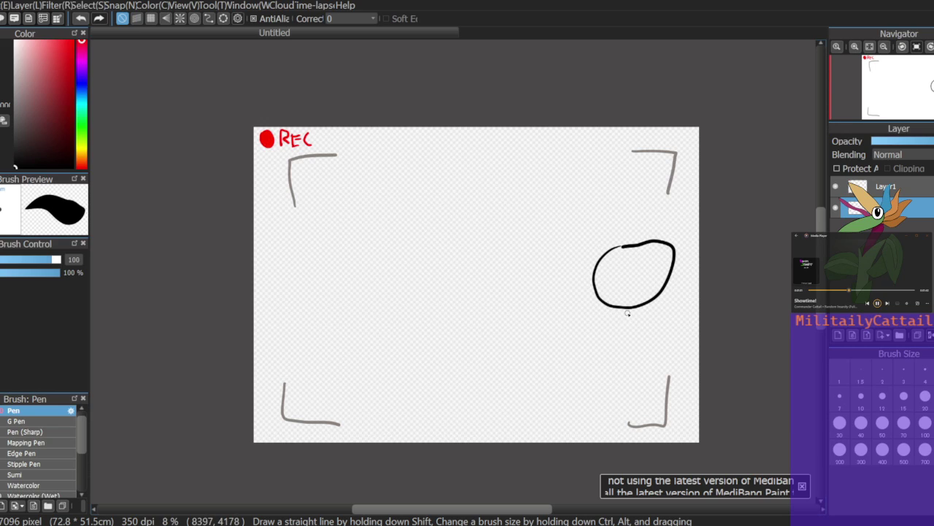
pyautogui.moveTo(629, 311); pyautogui.dragTo(700, 443)
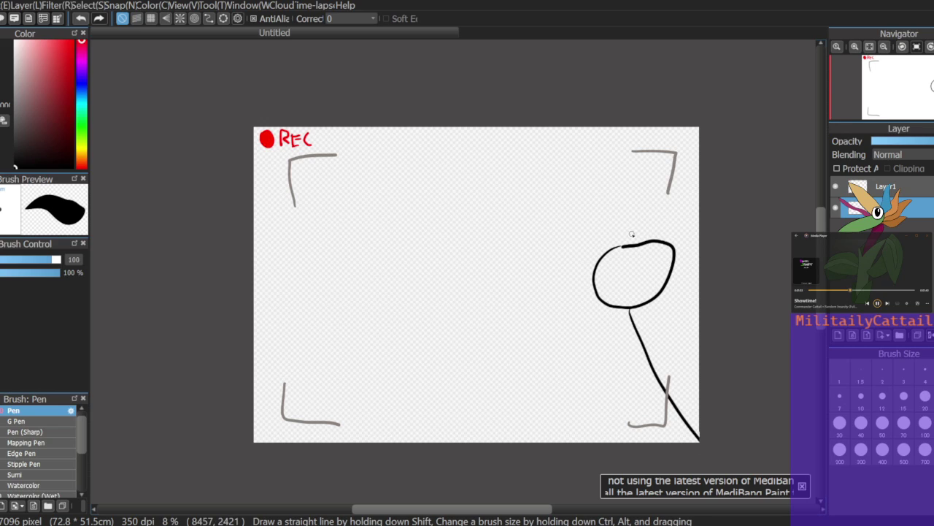
pyautogui.hotkey('ctrl', 'z')
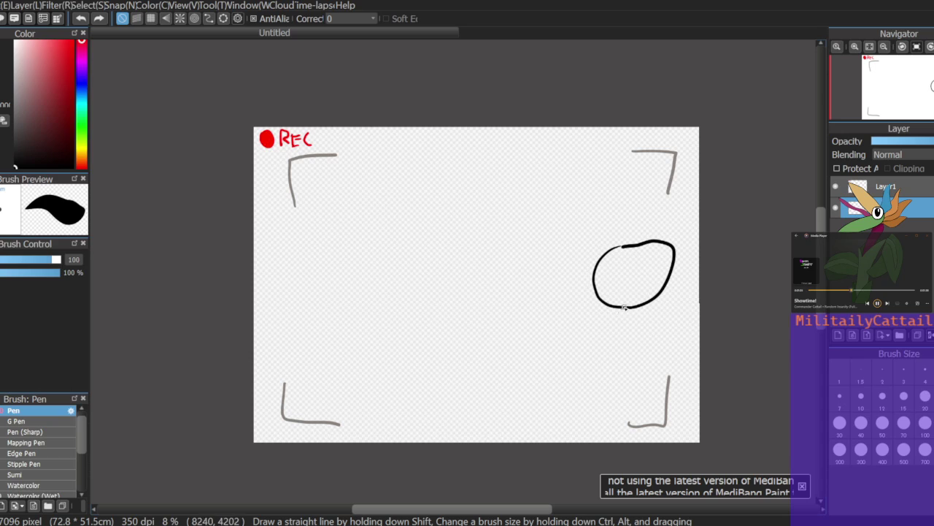
pyautogui.hotkey('ctrl', 'z')
# Step: Outline the character in black near the canvas's right edge: an oval visor, a diagonal body line below it and a curve over its top
pyautogui.moveTo(635, 248)
pyautogui.mouseDown()
pyautogui.moveTo(617, 297)
pyautogui.moveTo(691, 288)
pyautogui.moveTo(694, 245)
pyautogui.moveTo(605, 265)
pyautogui.moveTo(646, 305)
pyautogui.moveTo(686, 239)
pyautogui.moveTo(626, 250)
pyautogui.mouseUp()
pyautogui.hotkey('ctrl', 'z')
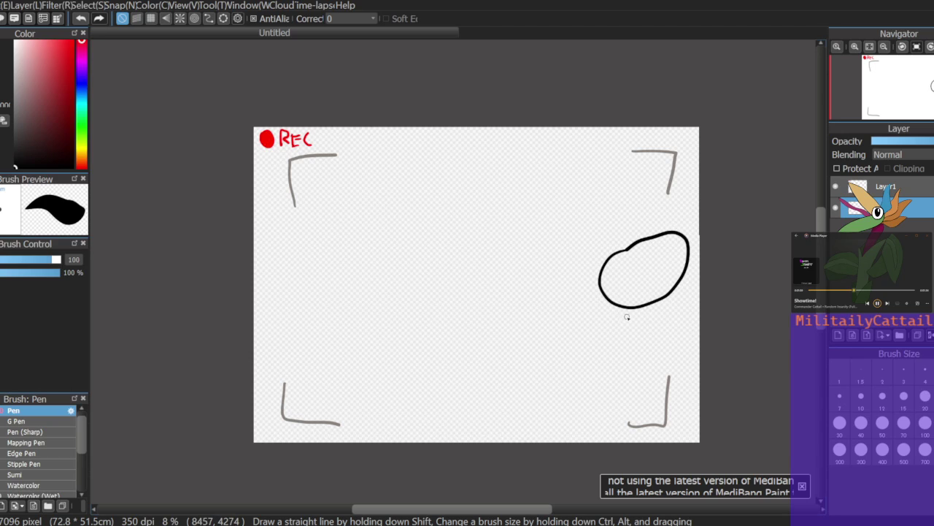
pyautogui.moveTo(620, 323); pyautogui.dragTo(682, 421)
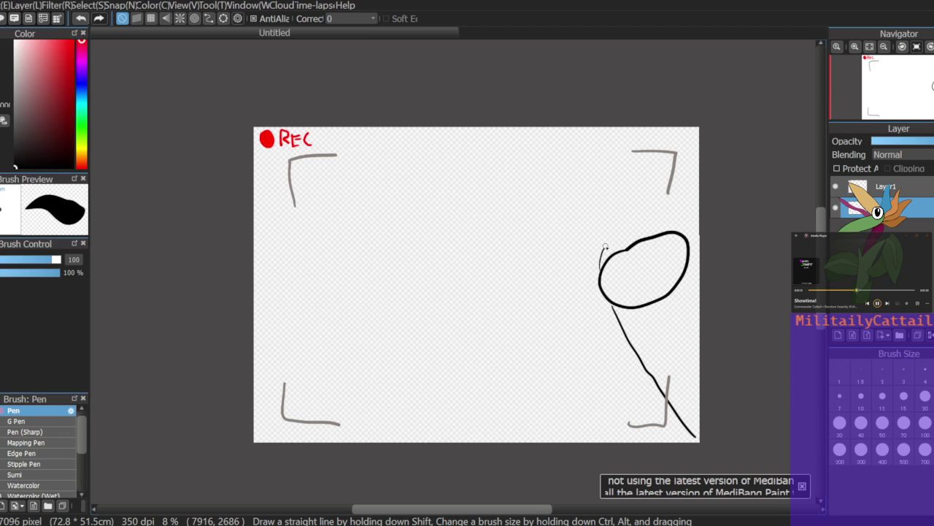
pyautogui.moveTo(606, 245)
pyautogui.mouseDown()
pyautogui.moveTo(638, 224)
pyautogui.moveTo(702, 230)
pyautogui.mouseUp()
pyautogui.hotkey('ctrl', 'z')
pyautogui.moveTo(603, 248)
pyautogui.mouseDown()
pyautogui.moveTo(646, 223)
pyautogui.moveTo(686, 222)
pyautogui.moveTo(695, 233)
pyautogui.mouseUp()
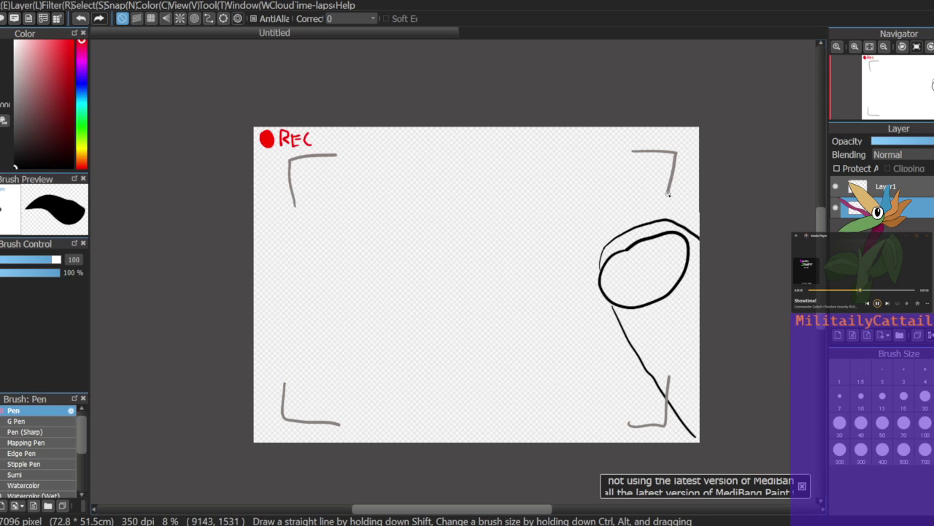
# Step: Hide Layer1 containing the viewfinder brackets and REC mark
pyautogui.moveTo(894, 50)
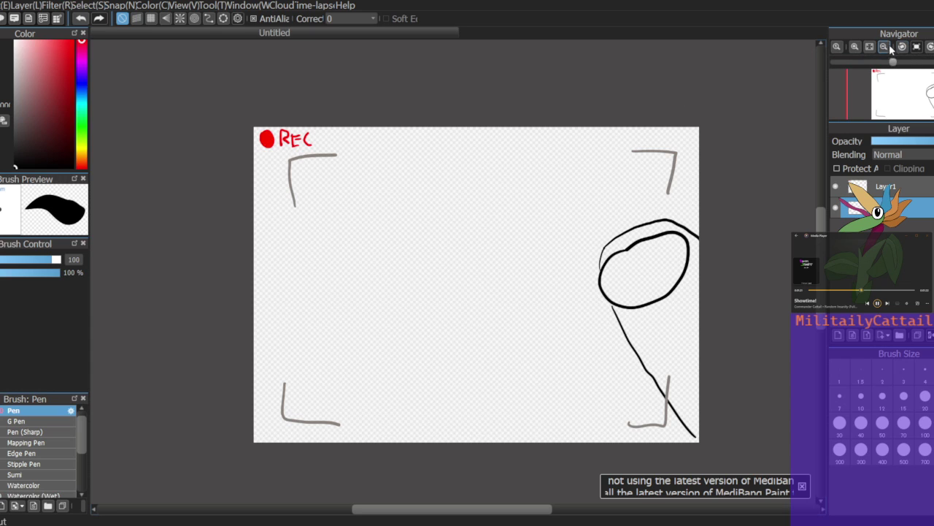
pyautogui.click(854, 48)
pyautogui.moveTo(920, 82); pyautogui.dragTo(933, 92)
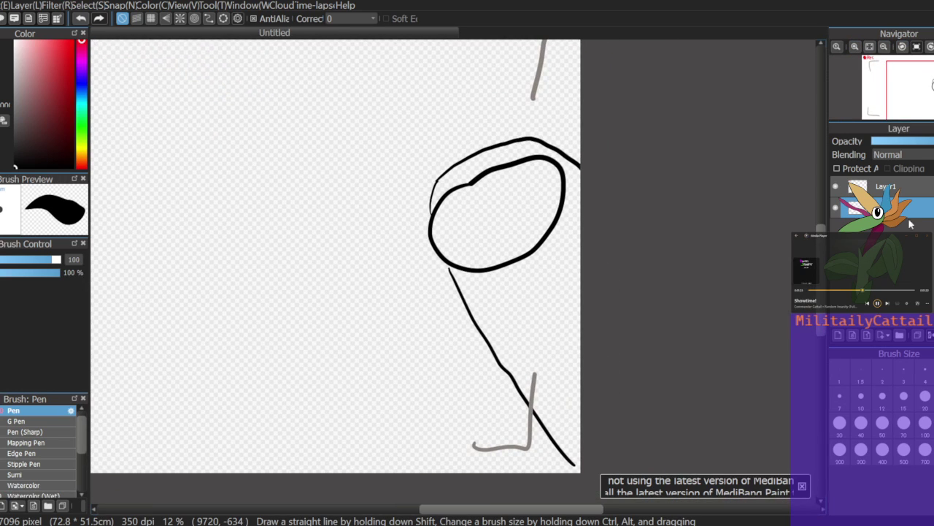
pyautogui.click(836, 187)
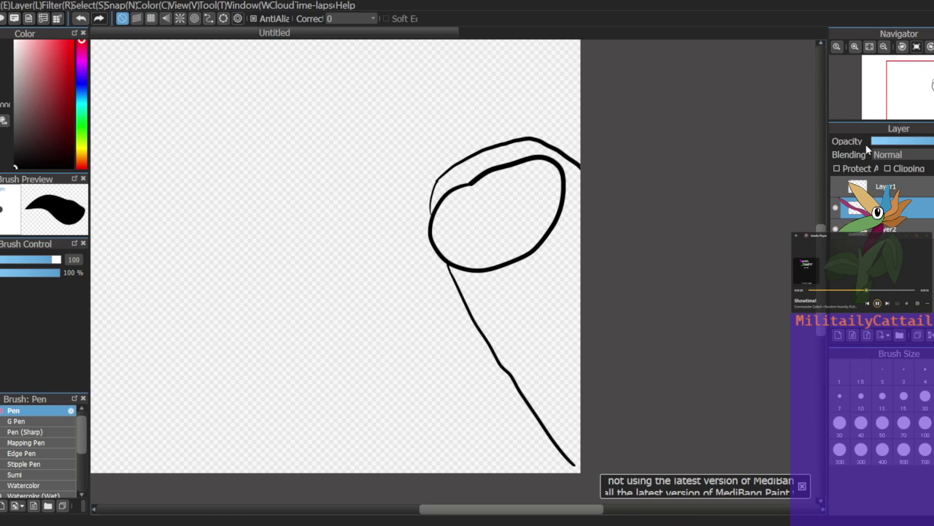
# Step: On Layer3, draw a slanted hat brim above the visor plus the left side and top of a tall crown
pyautogui.click(854, 48)
pyautogui.click(919, 89)
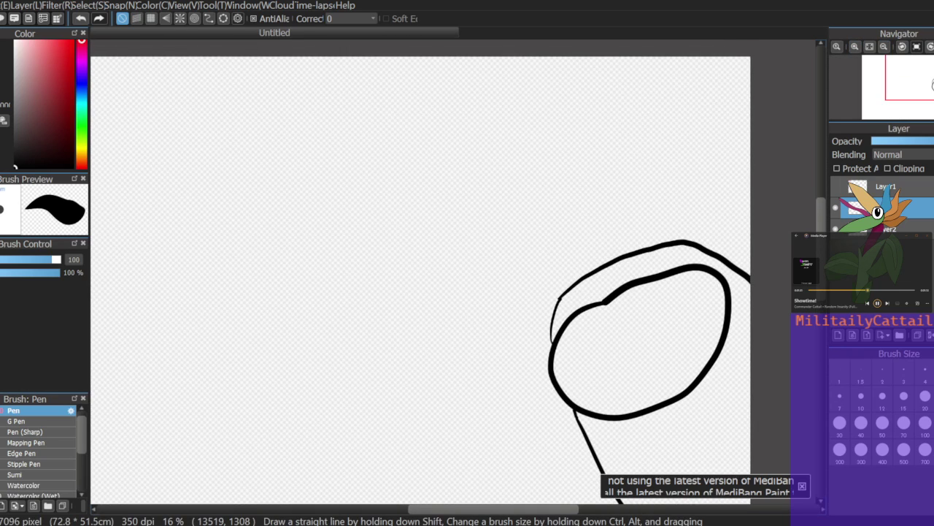
pyautogui.click(905, 230)
pyautogui.moveTo(551, 328)
pyautogui.mouseDown()
pyautogui.moveTo(507, 325)
pyautogui.moveTo(540, 295)
pyautogui.moveTo(653, 234)
pyautogui.moveTo(748, 206)
pyautogui.moveTo(733, 258)
pyautogui.mouseUp()
pyautogui.moveTo(524, 301)
pyautogui.mouseDown()
pyautogui.moveTo(566, 119)
pyautogui.moveTo(597, 94)
pyautogui.moveTo(677, 96)
pyautogui.mouseUp()
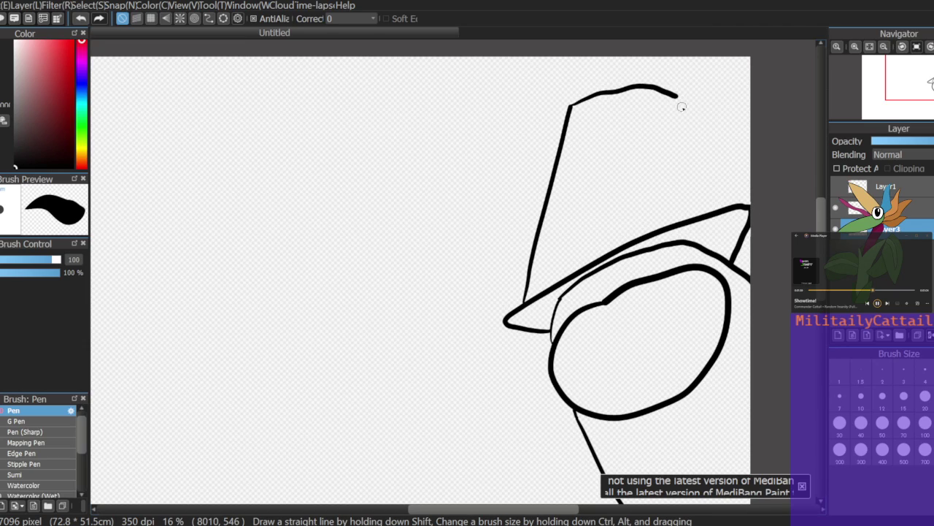
# Step: Draw the right side of the hat's crown down to the brim, undoing and redrawing the stroke until it fits
pyautogui.moveTo(705, 214); pyautogui.dragTo(691, 121)
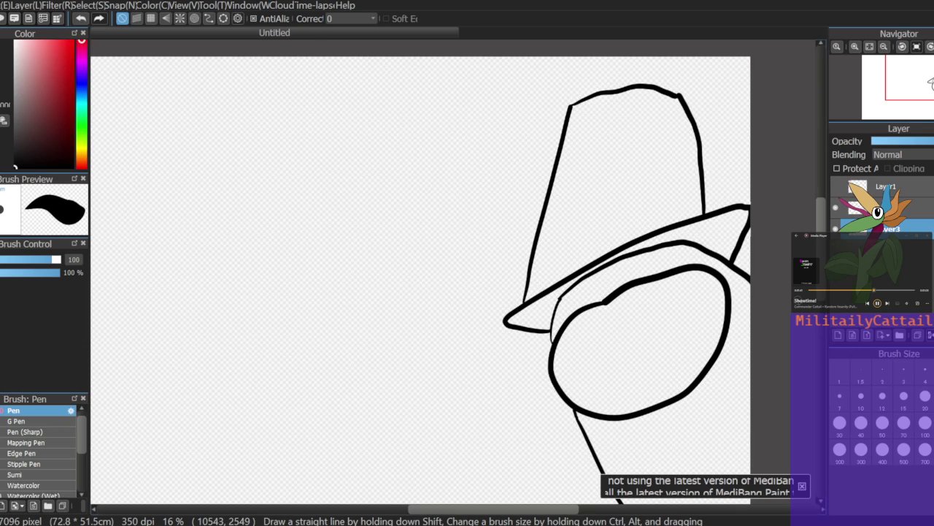
pyautogui.hotkey('ctrl', 'z')
pyautogui.moveTo(676, 96); pyautogui.dragTo(707, 211)
pyautogui.hotkey('ctrl', 'z')
pyautogui.moveTo(676, 97); pyautogui.dragTo(705, 210)
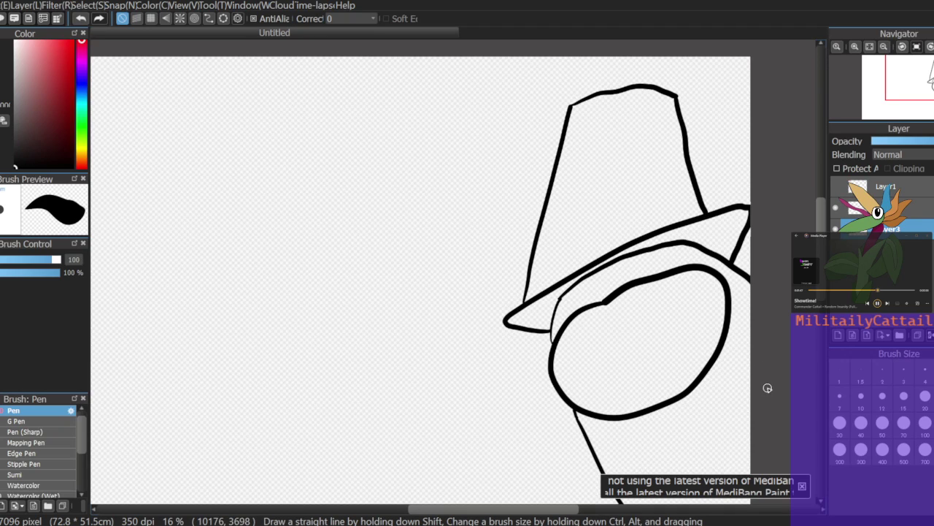
# Step: Add a layer beneath the hat line art and fill the hat's brim with dark grey using the Bucket tool
pyautogui.click(838, 336)
pyautogui.moveTo(904, 235); pyautogui.dragTo(904, 254)
pyautogui.moveTo(17, 136); pyautogui.dragTo(18, 116)
pyautogui.press('g')
pyautogui.click(538, 307)
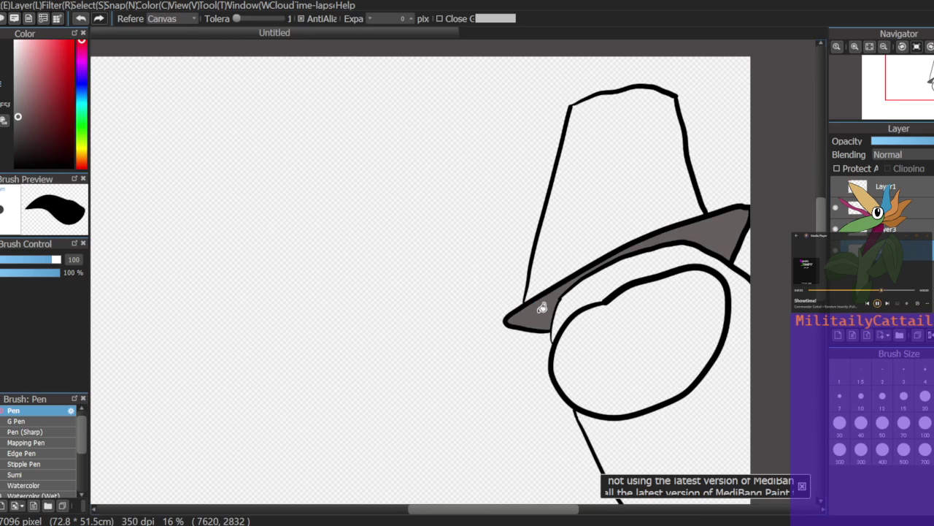
pyautogui.click(16, 138)
pyautogui.click(540, 307)
# Step: Fill the hat's crown with a neutral grey slightly lighter than the brim
pyautogui.click(19, 128)
pyautogui.click(605, 194)
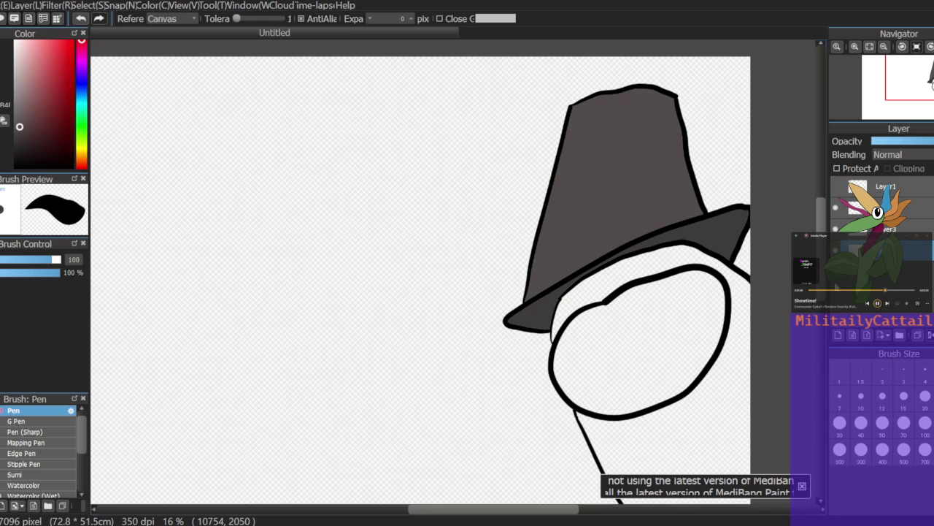
pyautogui.click(15, 126)
# Step: Choose orange and try to fill the character's body with it, then undo the fill
pyautogui.moveTo(82, 137); pyautogui.dragTo(82, 160)
pyautogui.click(73, 50)
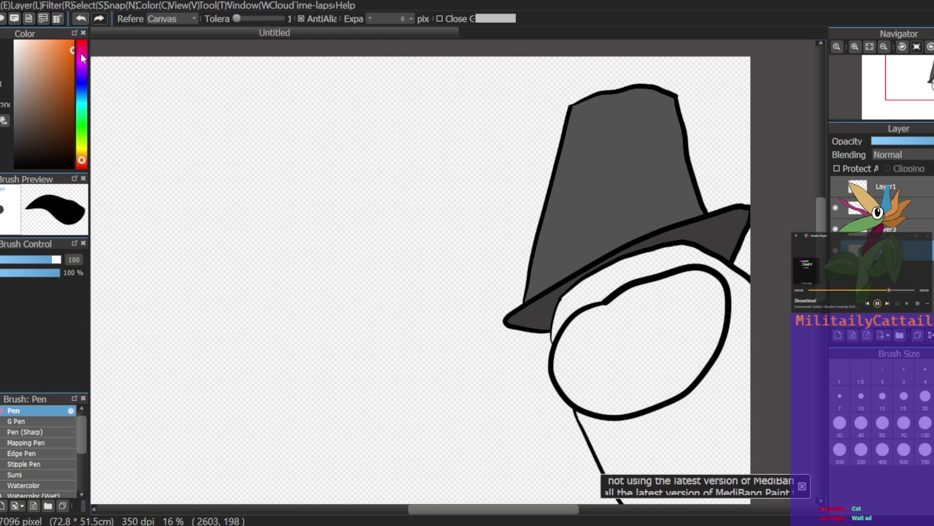
pyautogui.click(727, 385)
pyautogui.moveTo(908, 73); pyautogui.dragTo(919, 106)
pyautogui.hotkey('ctrl', 'z')
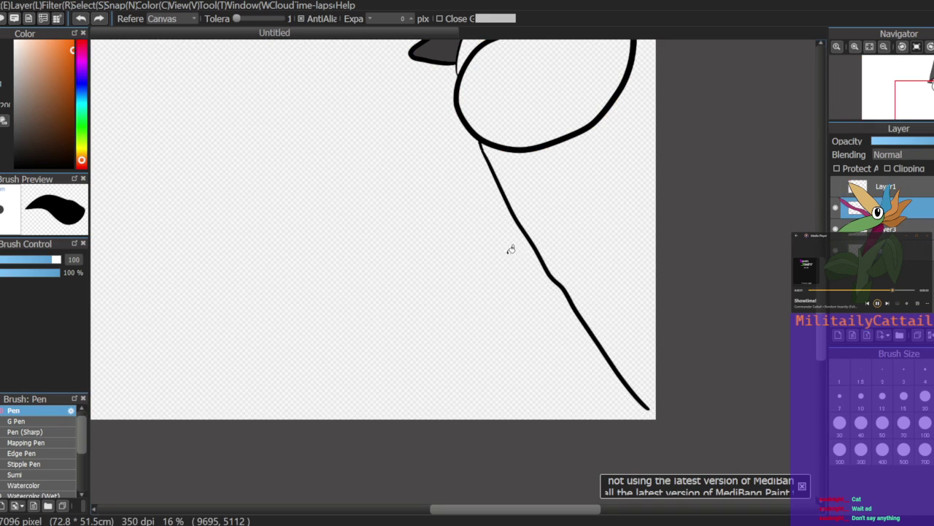
# Step: Extend the black body outline to the canvas's lower-right corner with the Pen on the character's line art layer
pyautogui.press('b')
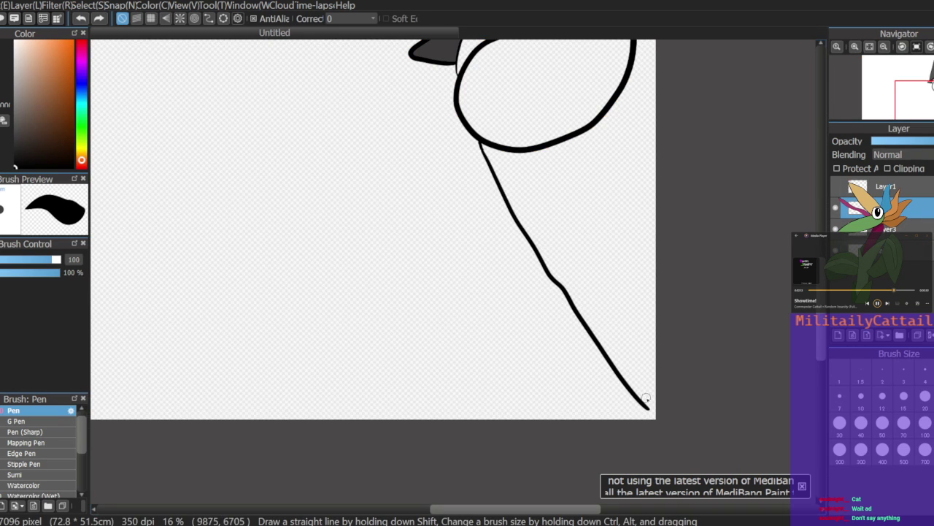
pyautogui.moveTo(647, 408); pyautogui.dragTo(663, 423)
pyautogui.hotkey('ctrl', 'z')
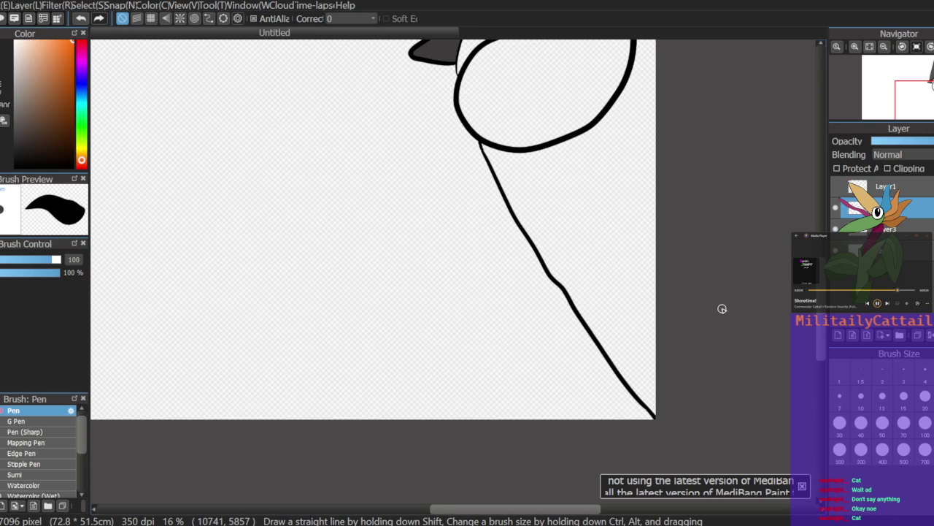
# Step: Fill the body around the visor with orange on the color layer beneath the line art
pyautogui.moveTo(930, 101); pyautogui.dragTo(933, 93)
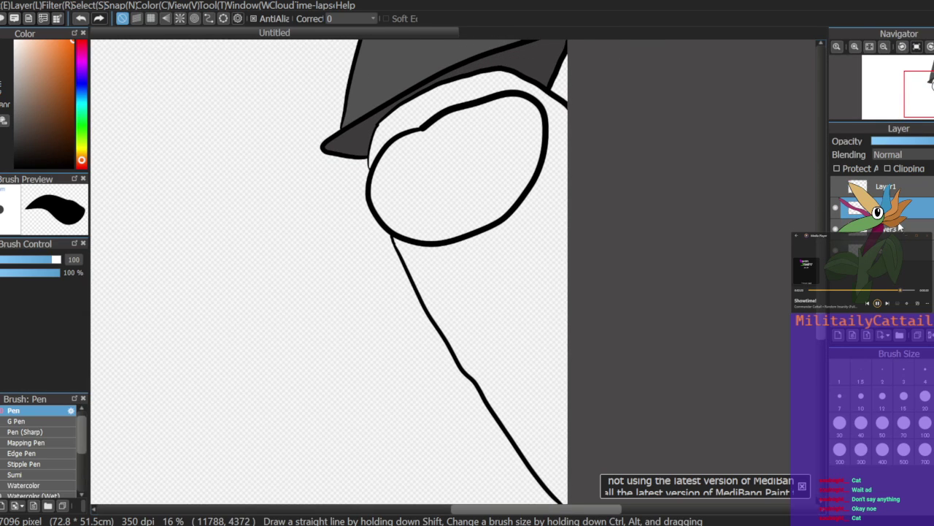
pyautogui.click(917, 250)
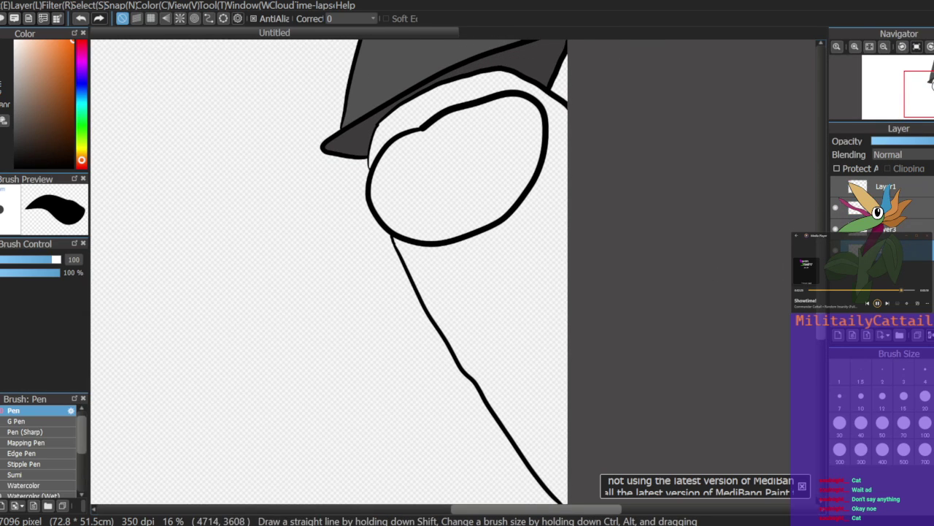
pyautogui.press('g')
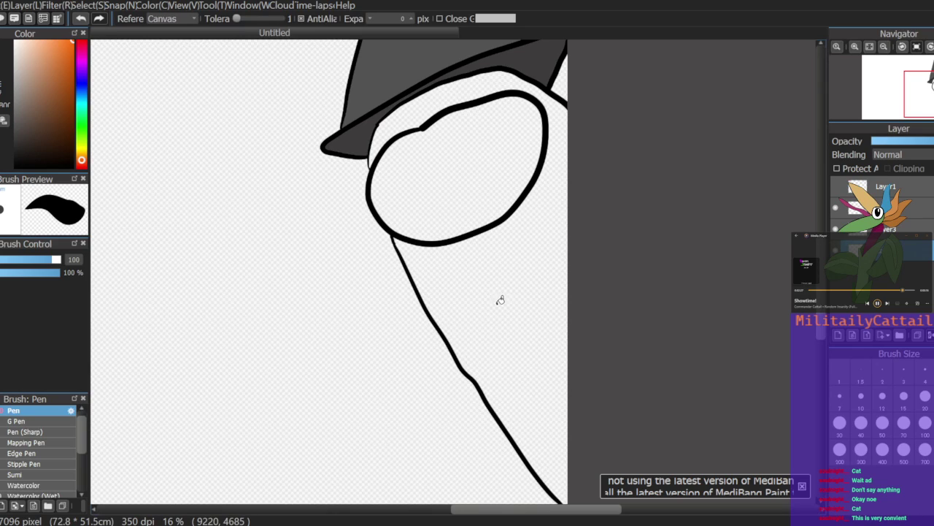
pyautogui.click(520, 313)
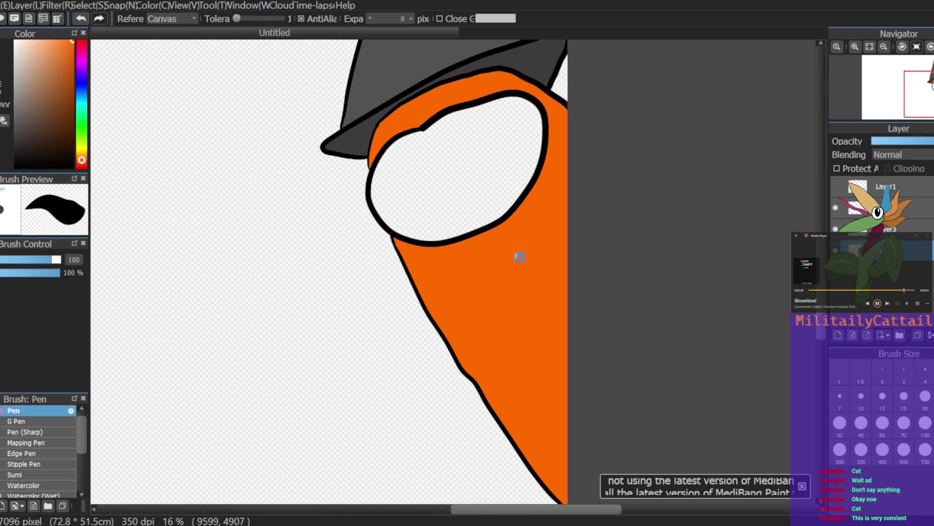
# Step: Fill the oval visor with light grey
pyautogui.moveTo(931, 100); pyautogui.dragTo(928, 89)
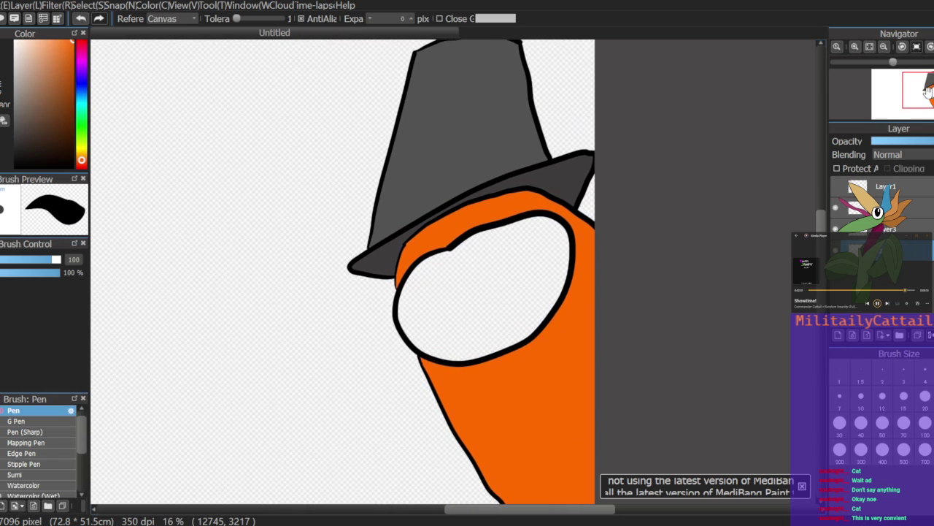
pyautogui.click(20, 75)
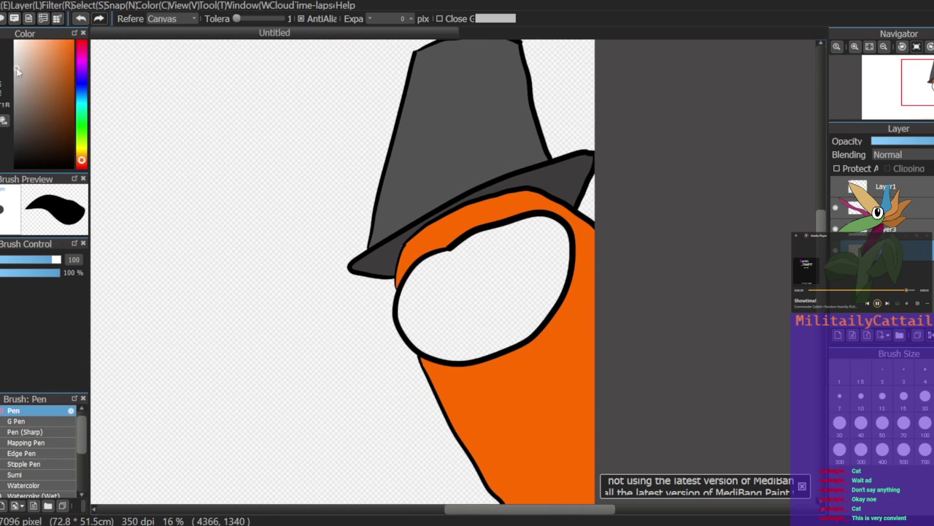
pyautogui.click(494, 260)
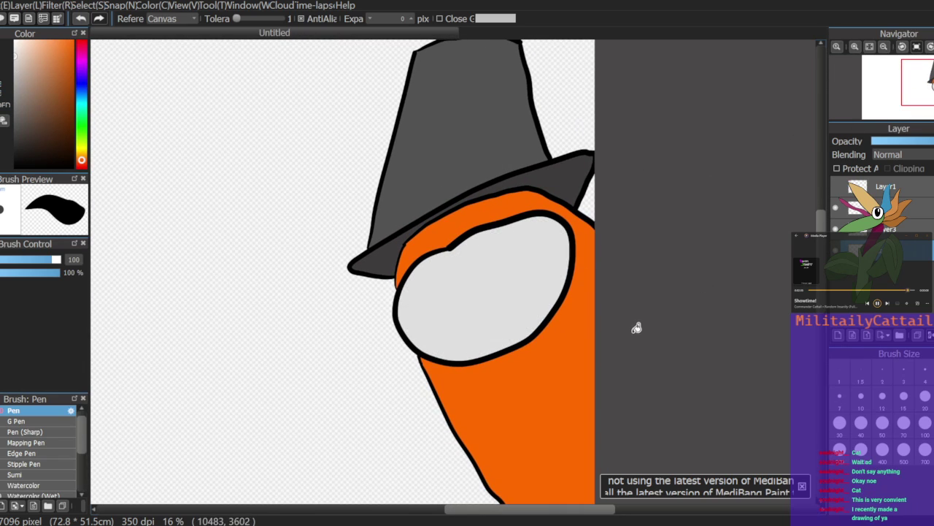
# Step: Refill the visor with a near-white grey and paint three short white highlight strokes near its upper-right edge
pyautogui.click(15, 48)
pyautogui.click(521, 292)
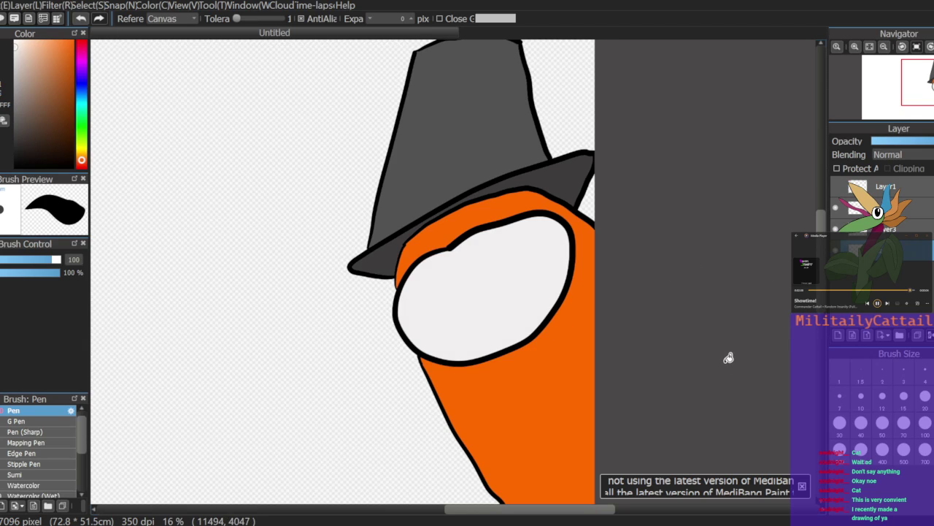
pyautogui.click(855, 47)
pyautogui.moveTo(930, 90); pyautogui.dragTo(933, 90)
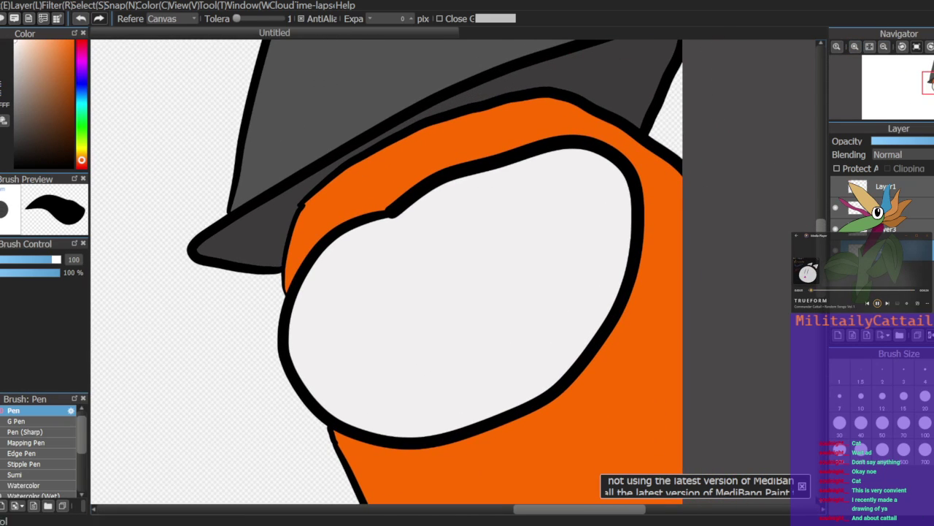
pyautogui.press('b')
pyautogui.moveTo(542, 181); pyautogui.dragTo(571, 197)
pyautogui.moveTo(552, 166)
pyautogui.mouseDown()
pyautogui.moveTo(579, 180)
pyautogui.moveTo(590, 172)
pyautogui.mouseUp()
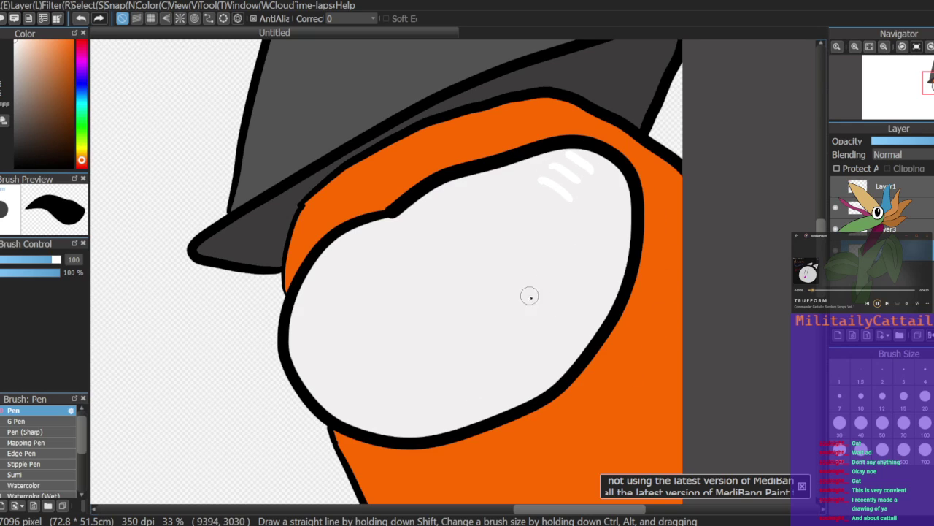
# Step: Outline a curved shadow along the visor's lower-right edge in slightly darker grey and fill it
pyautogui.click(17, 50)
pyautogui.moveTo(467, 424)
pyautogui.mouseDown()
pyautogui.moveTo(557, 307)
pyautogui.moveTo(627, 251)
pyautogui.mouseUp()
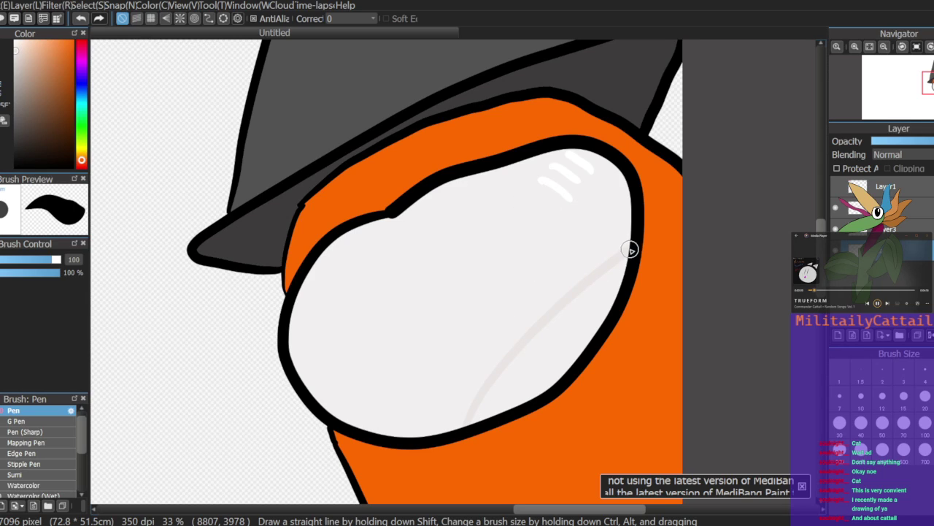
pyautogui.press('g')
pyautogui.click(566, 335)
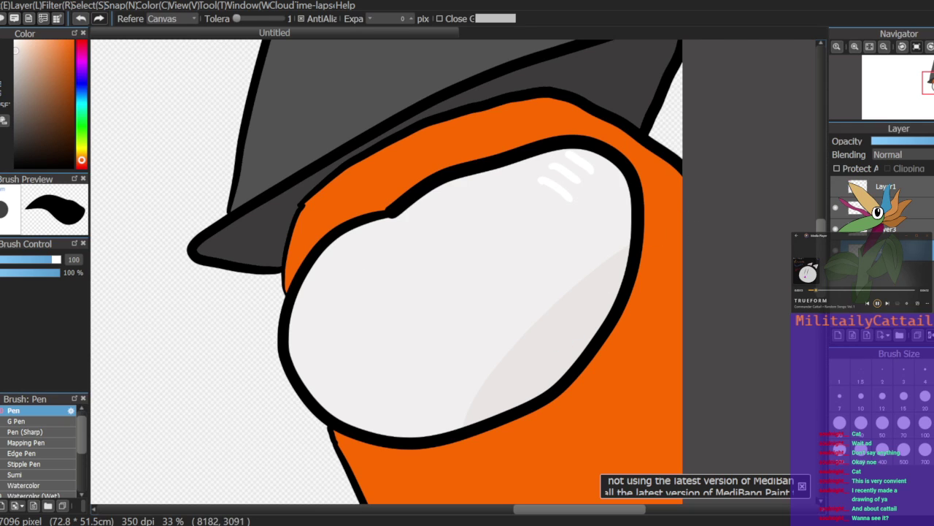
# Step: Switch from the color layer to the character's line art layer, with black as the Pen color
pyautogui.press('b')
pyautogui.click(884, 48)
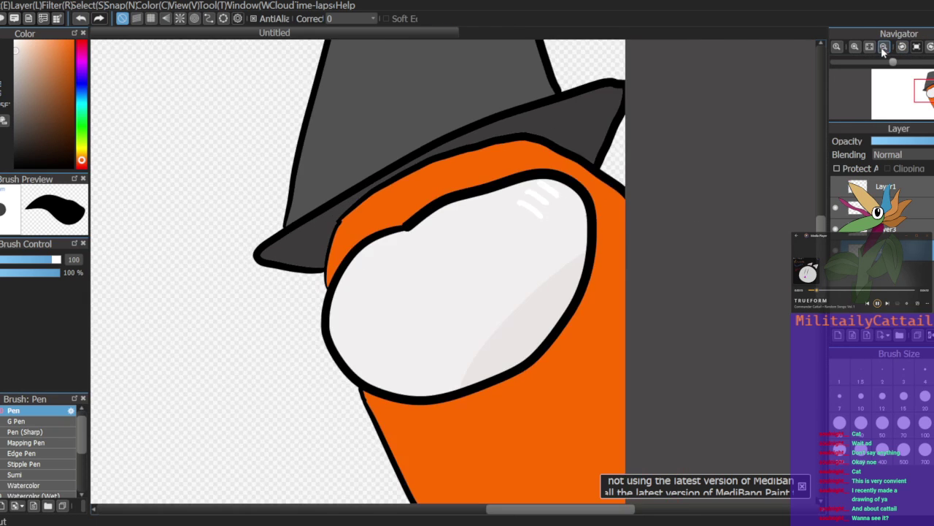
pyautogui.click(884, 48)
pyautogui.click(884, 48)
pyautogui.moveTo(923, 88)
pyautogui.mouseDown()
pyautogui.moveTo(904, 100)
pyautogui.moveTo(915, 97)
pyautogui.mouseUp()
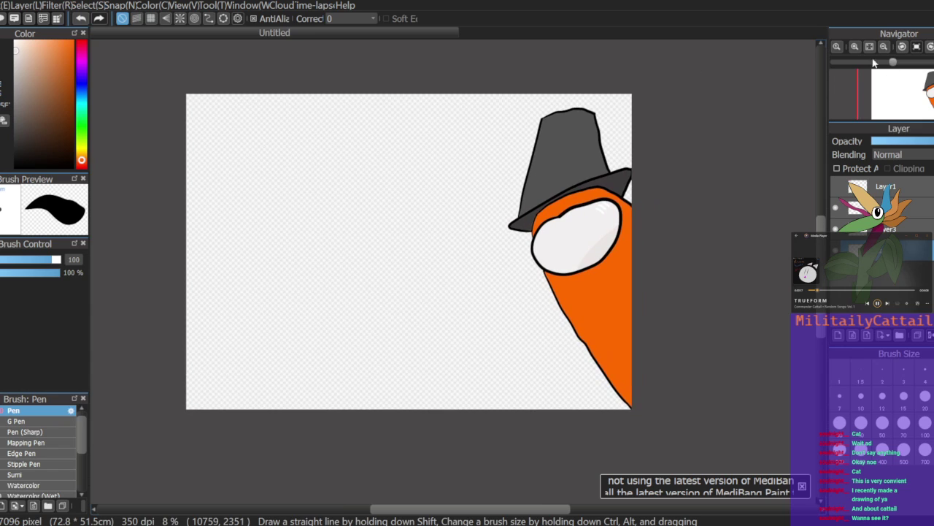
pyautogui.click(855, 48)
pyautogui.click(855, 48)
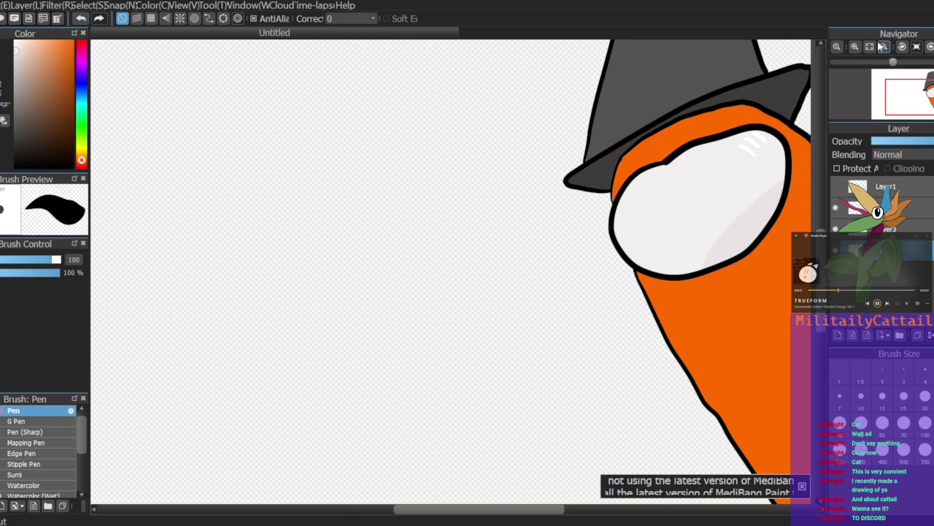
pyautogui.click(883, 46)
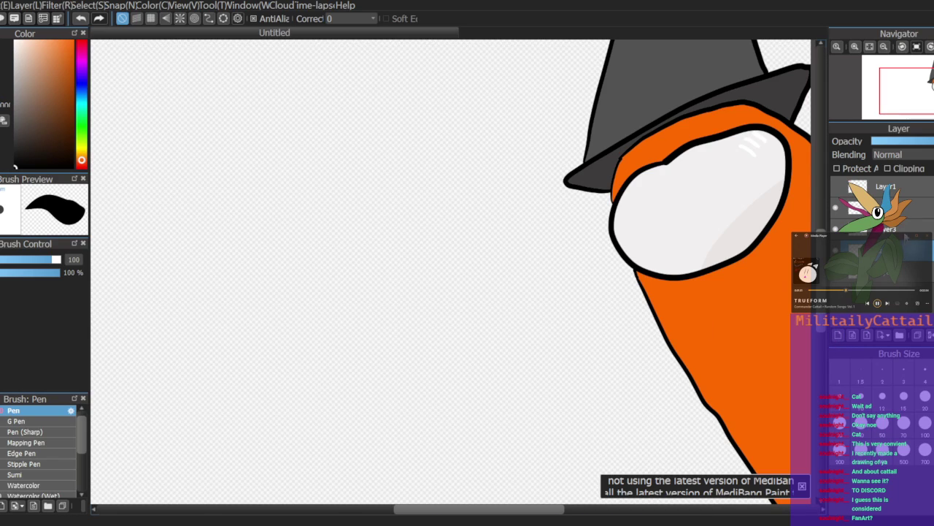
pyautogui.moveTo(907, 244); pyautogui.dragTo(904, 196)
pyautogui.moveTo(912, 97); pyautogui.dragTo(927, 97)
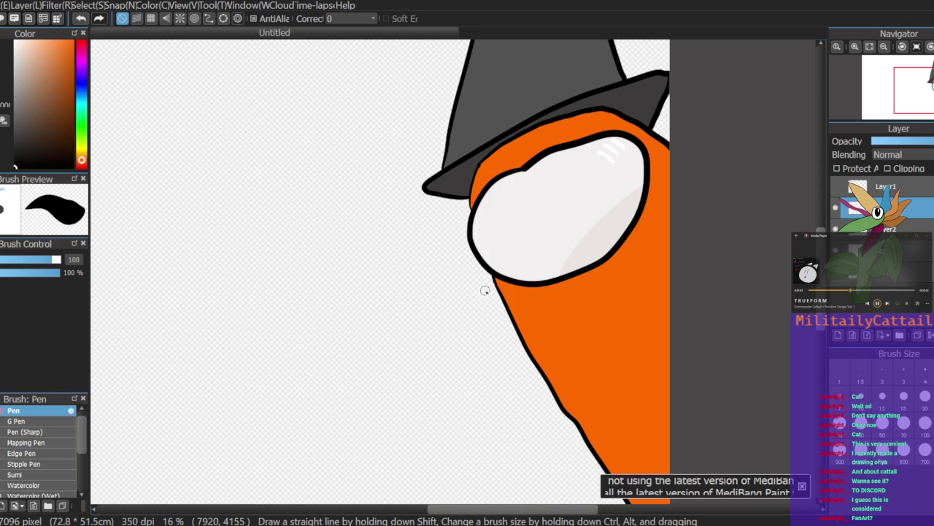
# Step: Draw a small black-outlined hand making a peace sign beside the body, just below the visor
pyautogui.moveTo(452, 330)
pyautogui.mouseDown()
pyautogui.moveTo(457, 305)
pyautogui.moveTo(453, 335)
pyautogui.mouseUp()
pyautogui.hotkey('ctrl', 'z')
pyautogui.hotkey('ctrl', 'z')
pyautogui.moveTo(452, 323); pyautogui.dragTo(444, 336)
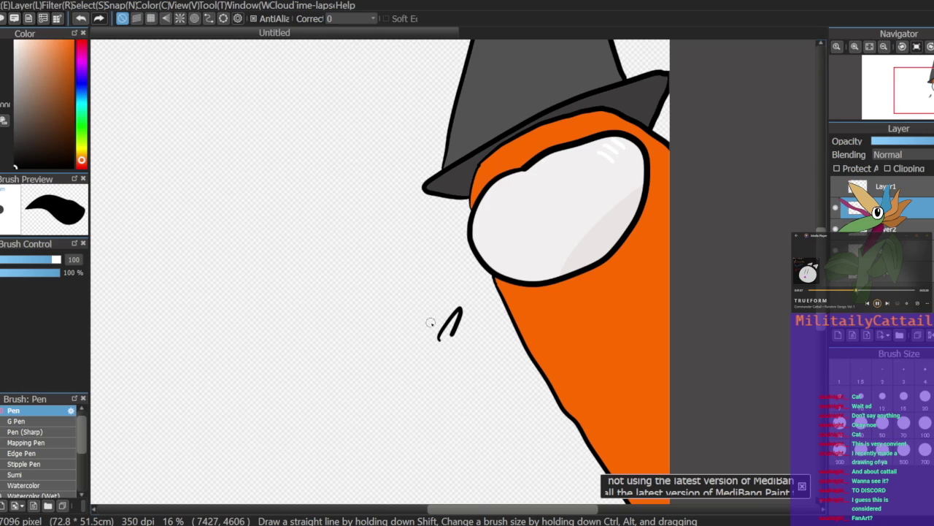
pyautogui.moveTo(438, 340); pyautogui.dragTo(455, 375)
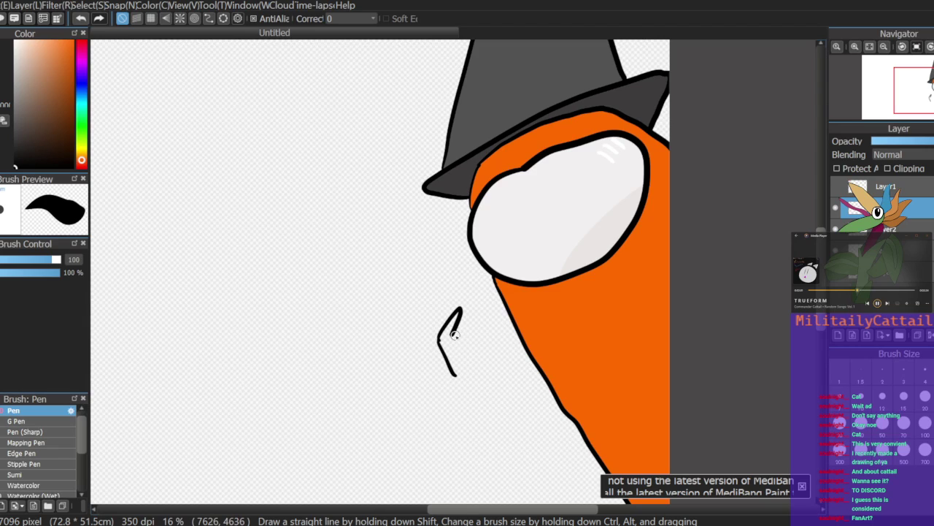
pyautogui.moveTo(468, 367); pyautogui.dragTo(452, 332)
pyautogui.moveTo(453, 375); pyautogui.dragTo(481, 353)
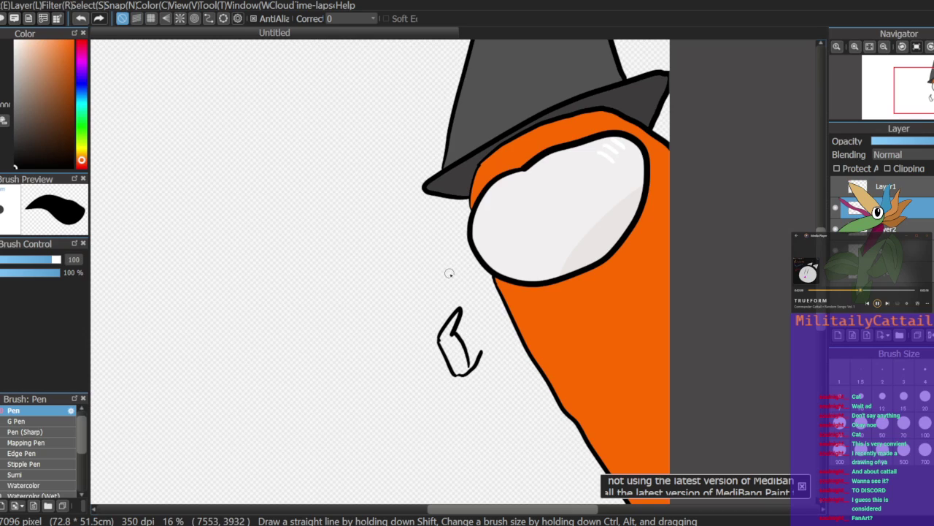
pyautogui.moveTo(436, 337)
pyautogui.mouseDown()
pyautogui.moveTo(413, 281)
pyautogui.moveTo(438, 300)
pyautogui.moveTo(443, 250)
pyautogui.moveTo(454, 298)
pyautogui.moveTo(448, 248)
pyautogui.moveTo(456, 300)
pyautogui.moveTo(467, 274)
pyautogui.moveTo(463, 322)
pyautogui.mouseUp()
pyautogui.hotkey('ctrl', 'z')
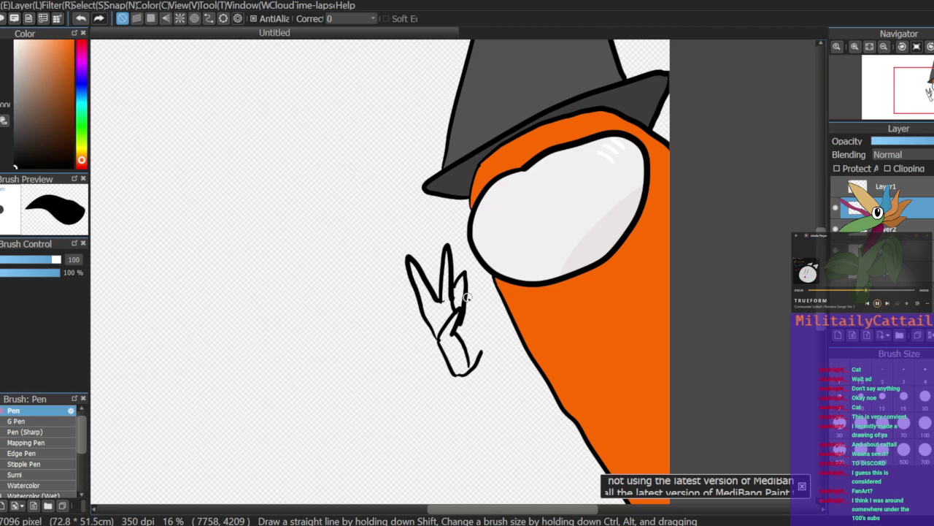
pyautogui.moveTo(466, 298)
pyautogui.mouseDown()
pyautogui.moveTo(465, 324)
pyautogui.moveTo(461, 290)
pyautogui.moveTo(472, 296)
pyautogui.moveTo(481, 352)
pyautogui.mouseUp()
# Step: Erase the hand's outer palm line with the eraser at size 50 and redraw it with the Pen
pyautogui.press('e')
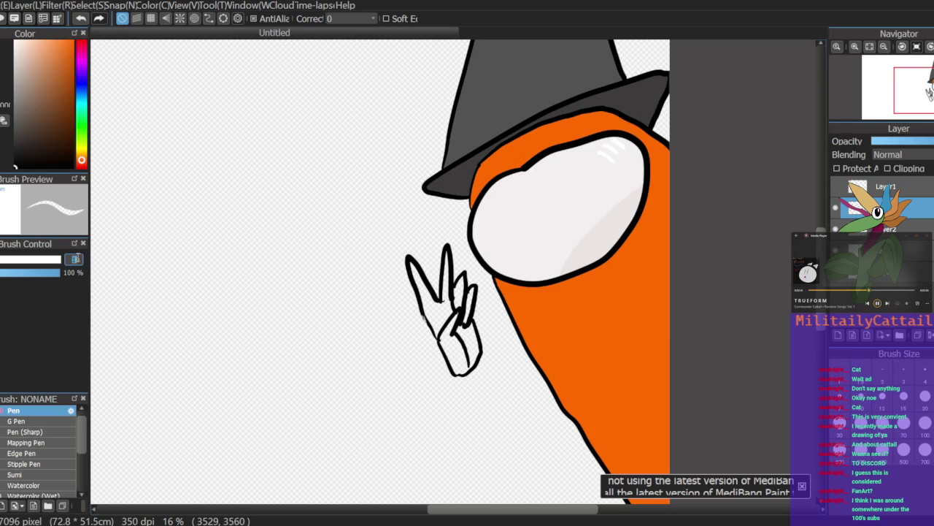
pyautogui.press('BackSpace')
pyautogui.write('50')
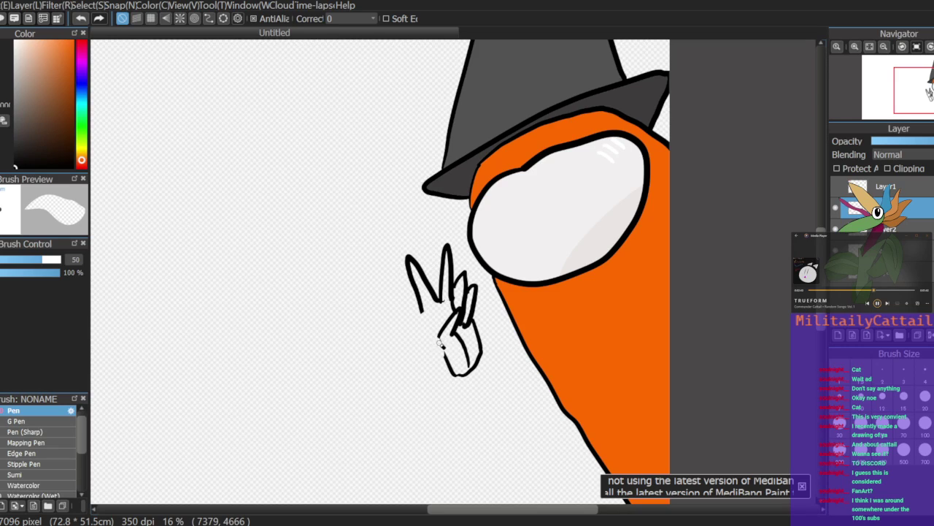
pyautogui.moveTo(440, 341); pyautogui.dragTo(452, 375)
pyautogui.press('e')
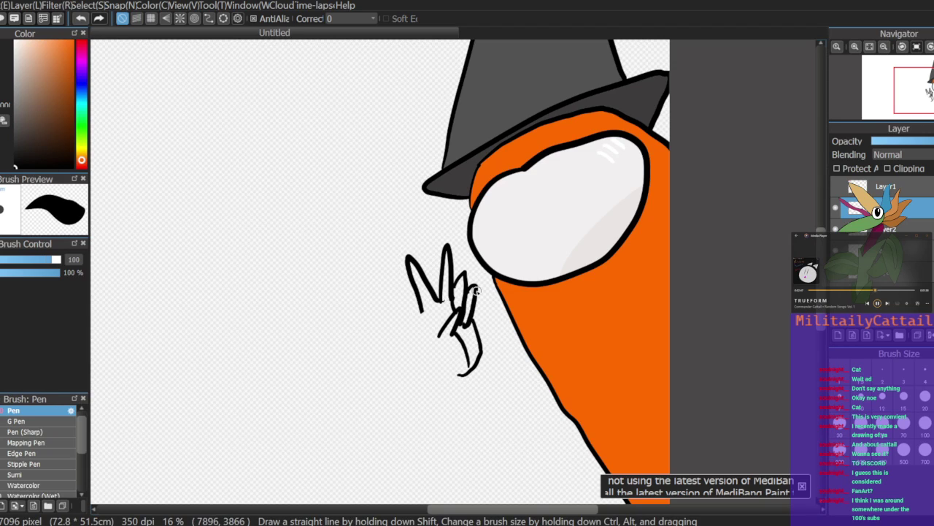
pyautogui.moveTo(422, 307); pyautogui.dragTo(461, 375)
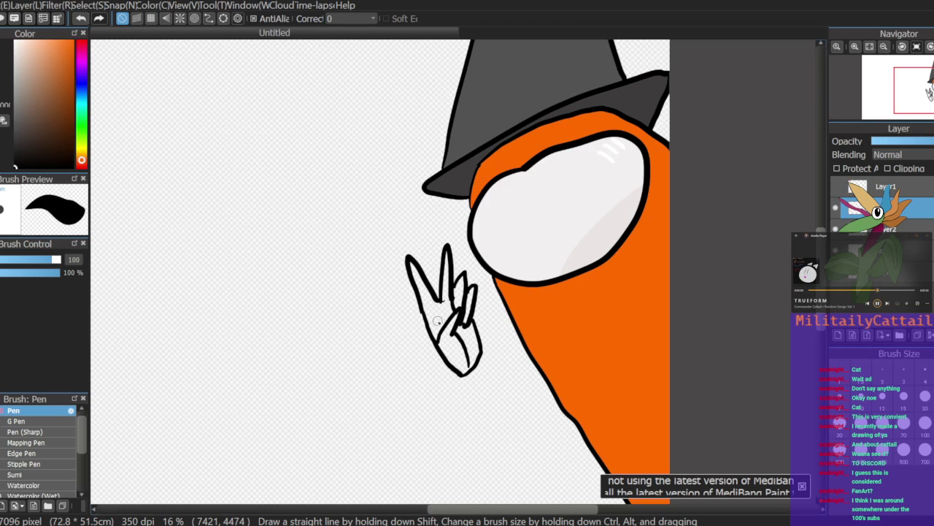
# Step: Select the drawn hand with a rectangular selection, delete it, and clear the selection
pyautogui.press('m')
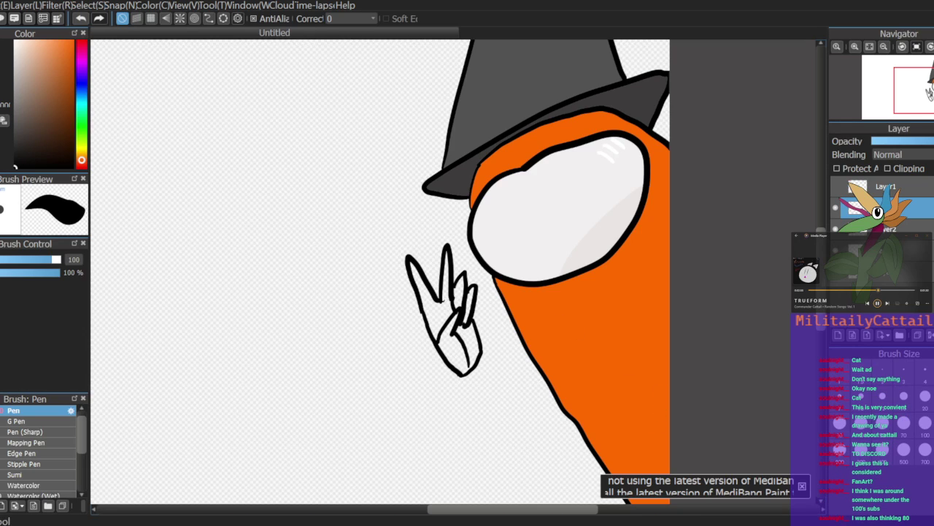
pyautogui.moveTo(365, 240); pyautogui.dragTo(523, 398)
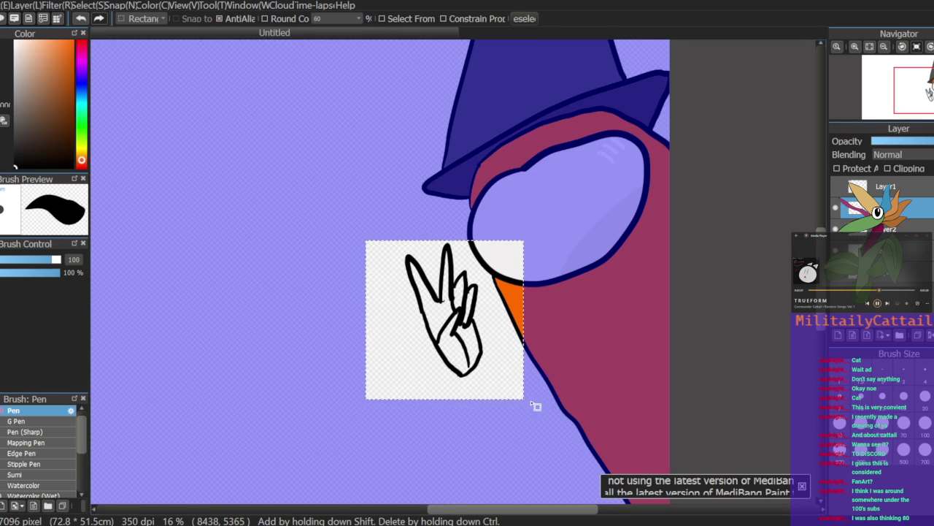
pyautogui.press('Delete')
pyautogui.click(239, 216)
pyautogui.moveTo(248, 219); pyautogui.dragTo(253, 225)
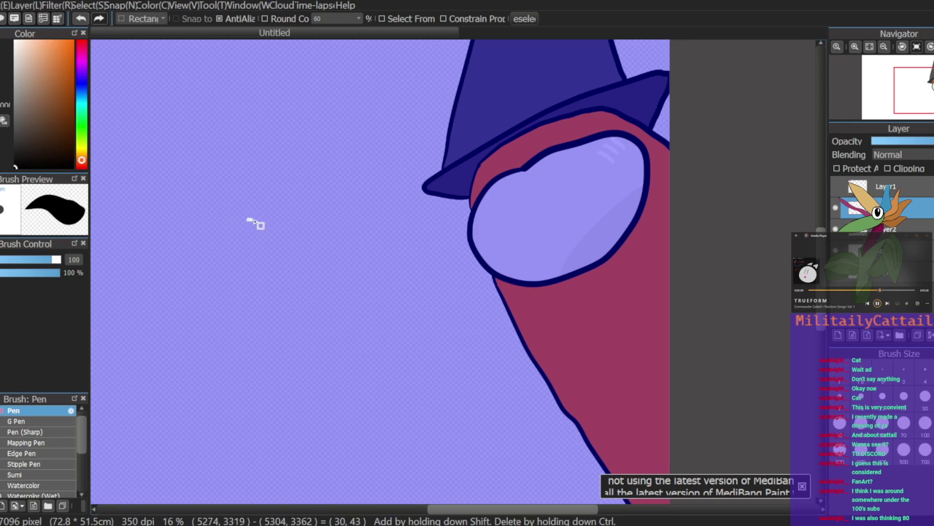
pyautogui.click(267, 219)
pyautogui.press('b')
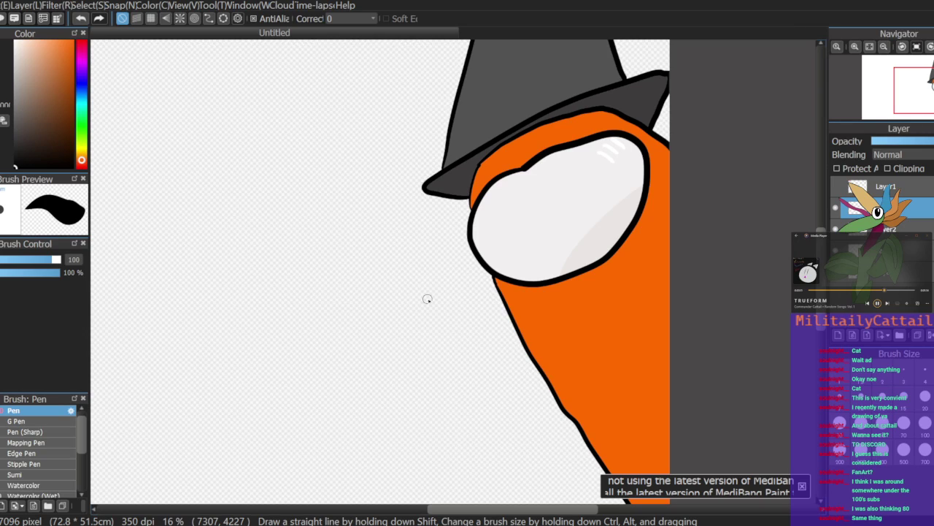
# Step: Draw a larger peace-sign hand in black beside the body, with thumb, palm edge, two raised fingers and one folded finger
pyautogui.moveTo(462, 319)
pyautogui.mouseDown()
pyautogui.moveTo(428, 318)
pyautogui.moveTo(467, 349)
pyautogui.mouseUp()
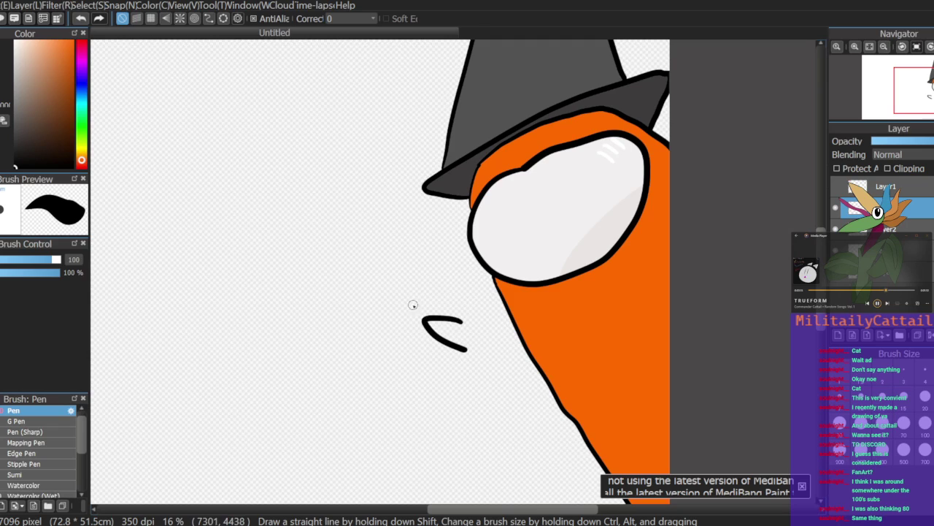
pyautogui.moveTo(463, 321); pyautogui.dragTo(475, 390)
pyautogui.hotkey('ctrl', 'z')
pyautogui.moveTo(463, 321)
pyautogui.mouseDown()
pyautogui.moveTo(482, 353)
pyautogui.moveTo(487, 395)
pyautogui.moveTo(432, 368)
pyautogui.mouseUp()
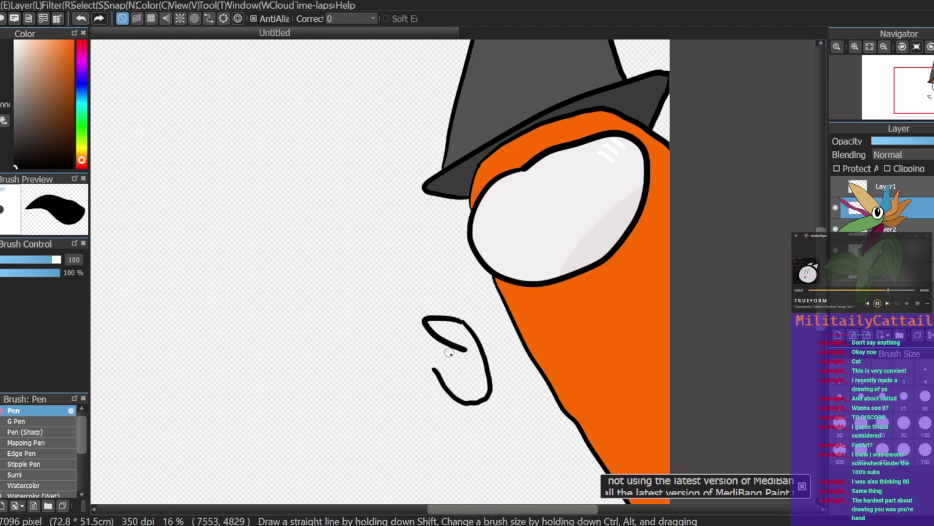
pyautogui.hotkey('ctrl', 'z')
pyautogui.moveTo(464, 321)
pyautogui.mouseDown()
pyautogui.moveTo(473, 332)
pyautogui.moveTo(456, 397)
pyautogui.moveTo(439, 373)
pyautogui.mouseUp()
pyautogui.hotkey('ctrl', 'z')
pyautogui.moveTo(464, 322)
pyautogui.mouseDown()
pyautogui.moveTo(498, 392)
pyautogui.moveTo(466, 404)
pyautogui.moveTo(453, 297)
pyautogui.moveTo(416, 227)
pyautogui.moveTo(417, 280)
pyautogui.moveTo(416, 271)
pyautogui.moveTo(365, 261)
pyautogui.moveTo(429, 339)
pyautogui.mouseUp()
pyautogui.moveTo(393, 311)
pyautogui.mouseDown()
pyautogui.moveTo(425, 322)
pyautogui.moveTo(431, 335)
pyautogui.mouseUp()
# Step: Erase the overlapping line where the raised finger meets the folded finger
pyautogui.click(1, 87)
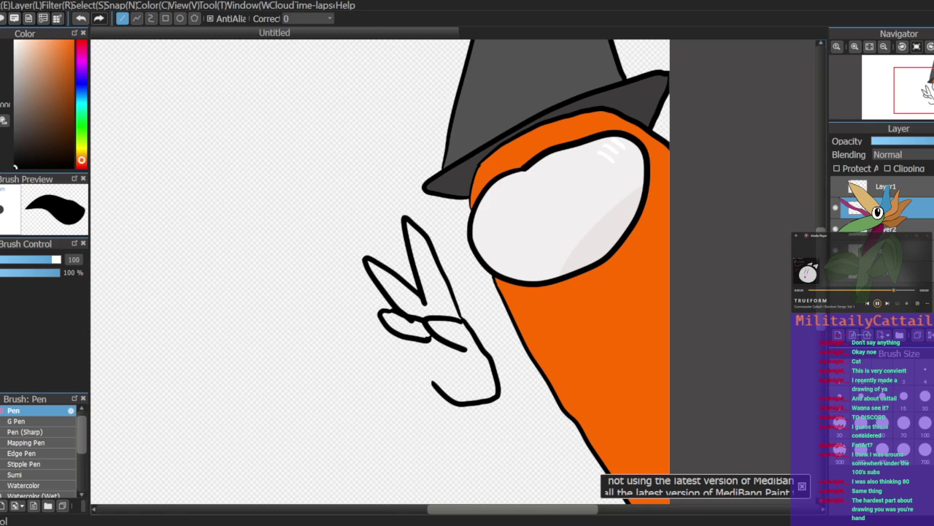
pyautogui.press('e')
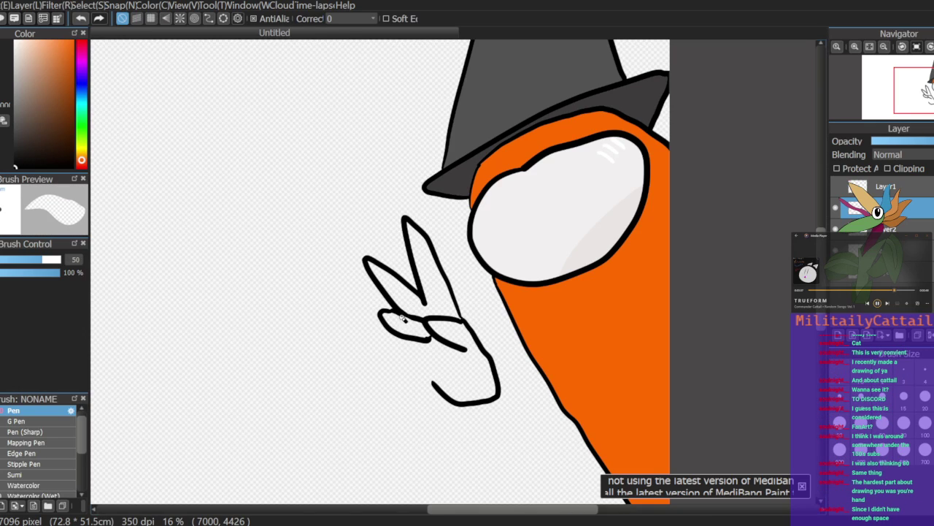
pyautogui.click(0, 45)
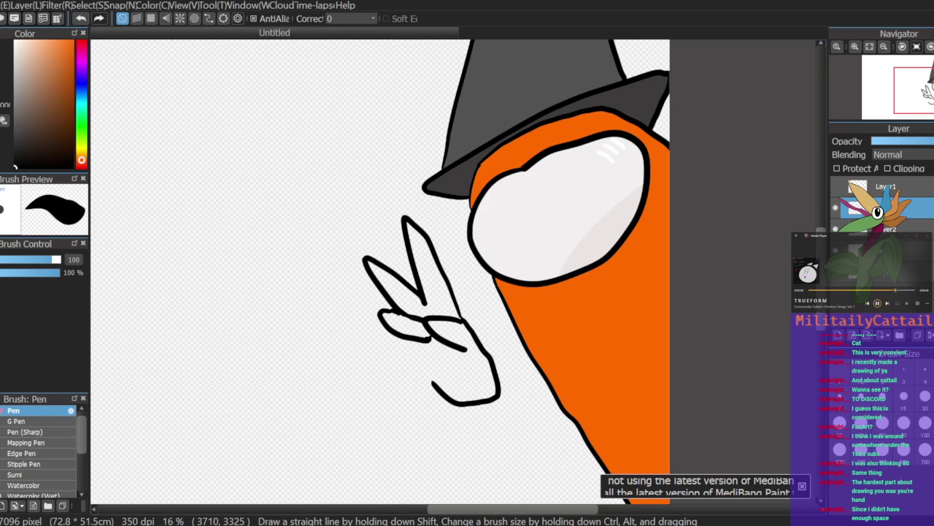
# Step: Add a second folded finger, close the palm's outer edge, and draw a crease across the palm
pyautogui.moveTo(396, 337)
pyautogui.mouseDown()
pyautogui.moveTo(441, 353)
pyautogui.moveTo(426, 324)
pyautogui.moveTo(404, 320)
pyautogui.moveTo(421, 355)
pyautogui.moveTo(443, 352)
pyautogui.moveTo(431, 342)
pyautogui.moveTo(430, 372)
pyautogui.mouseUp()
pyautogui.hotkey('ctrl', 'z')
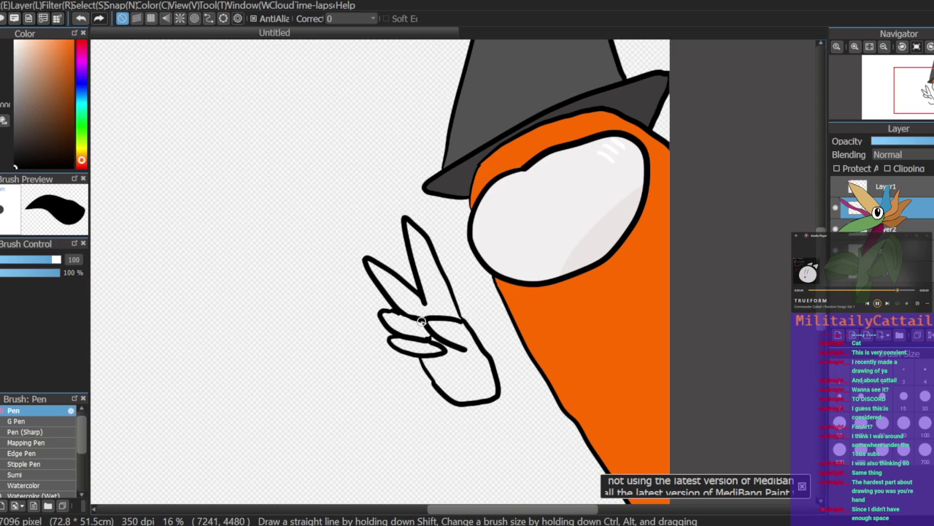
pyautogui.hotkey('ctrl', 'z')
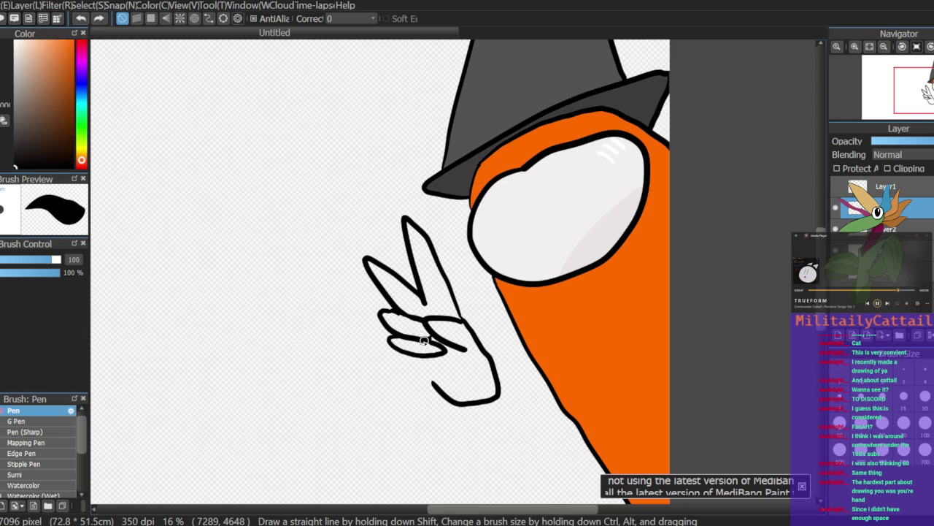
pyautogui.moveTo(418, 358); pyautogui.dragTo(433, 385)
pyautogui.hotkey('ctrl', 'z')
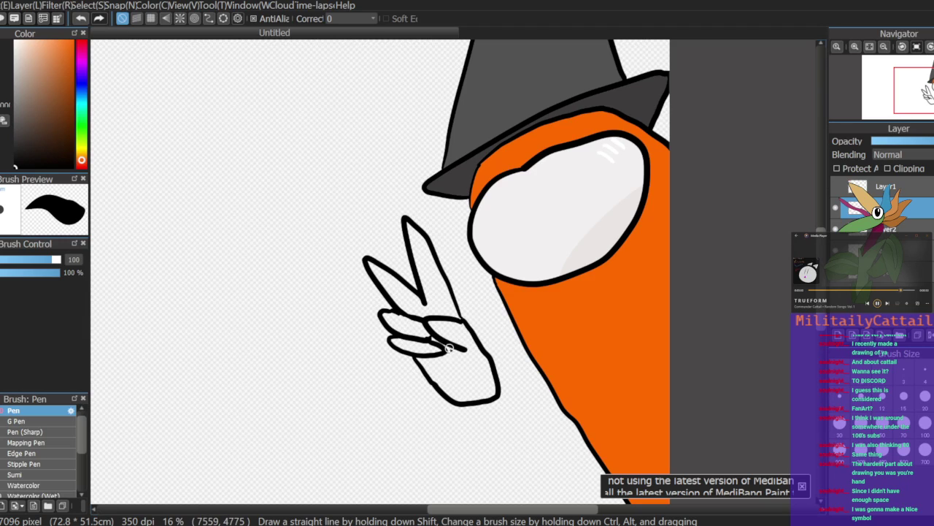
pyautogui.moveTo(446, 342); pyautogui.dragTo(471, 378)
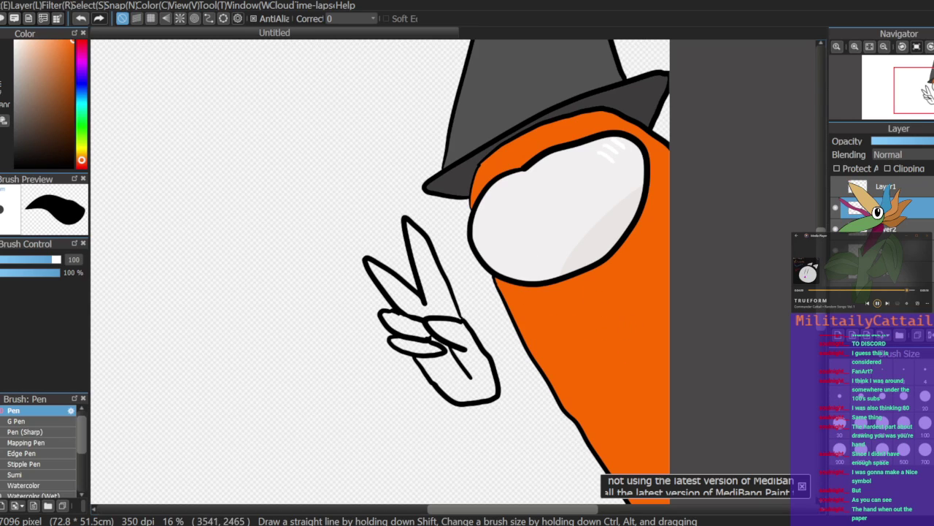
# Step: Fill the hand's fingers, thumb and palm with the body's orange on a new layer
pyautogui.press('g')
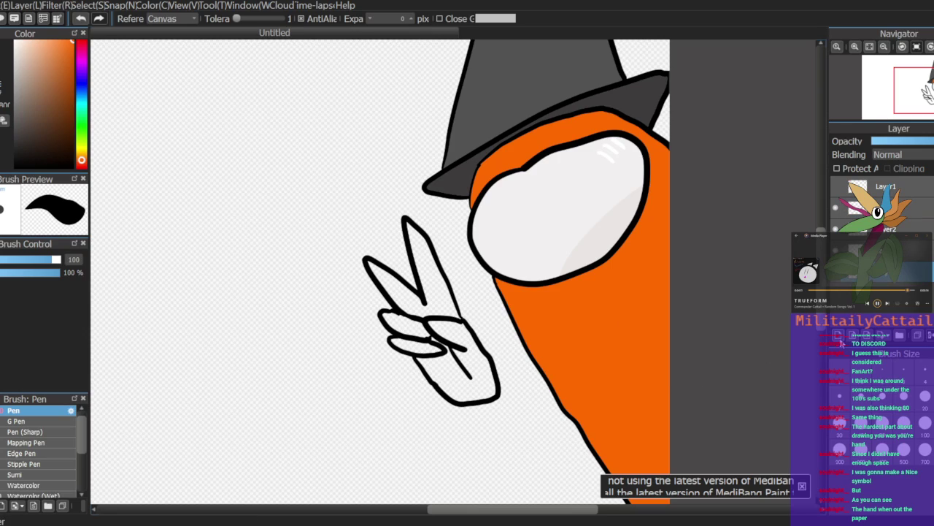
pyautogui.click(435, 280)
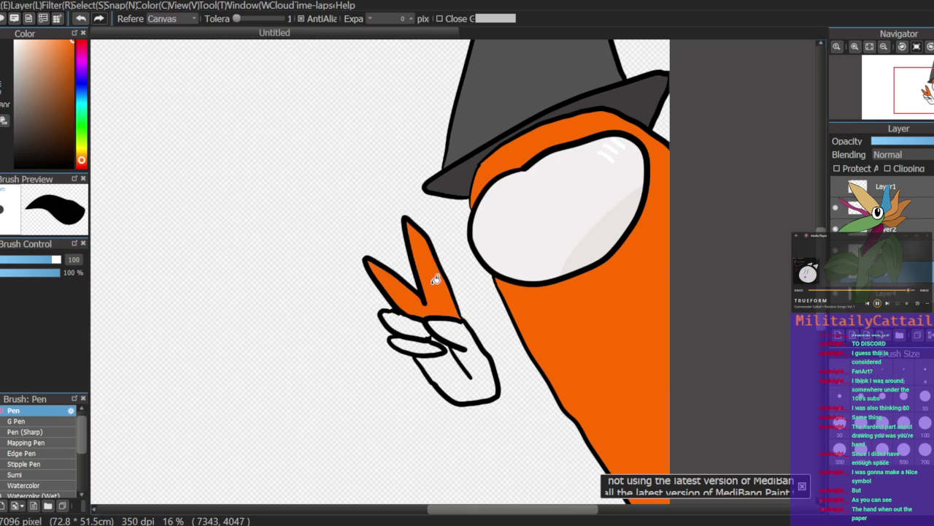
pyautogui.click(481, 375)
pyautogui.click(424, 343)
pyautogui.click(420, 327)
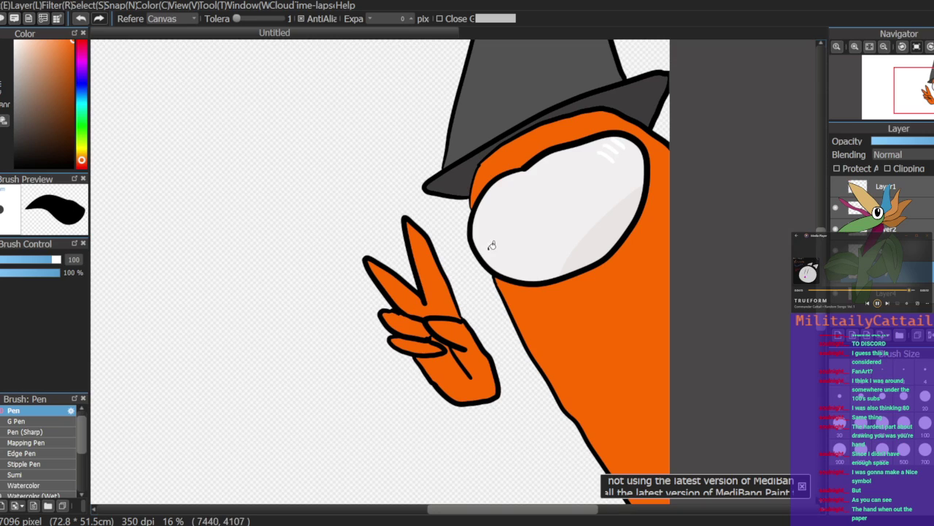
# Step: Shade the right side of the body: draw a curved edge in darker orange and fill the area beyond it
pyautogui.click(71, 69)
pyautogui.press('b')
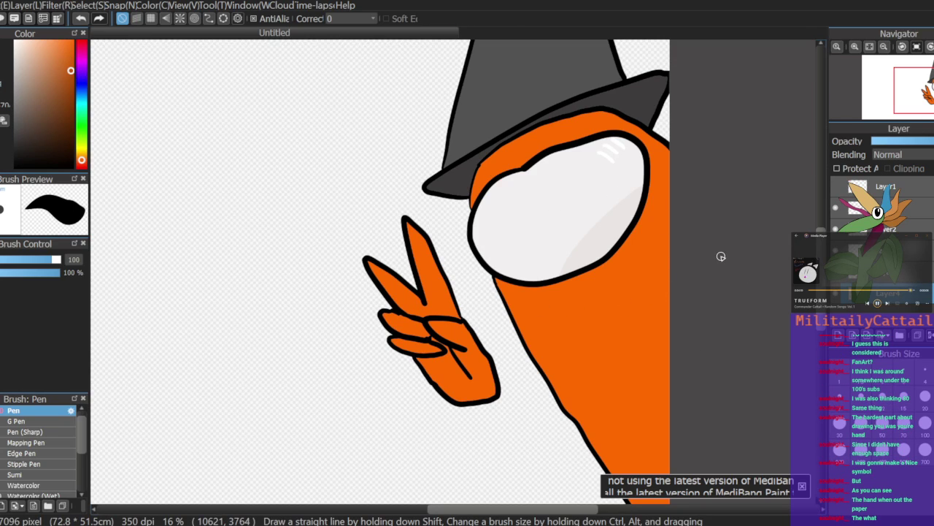
pyautogui.moveTo(933, 91); pyautogui.dragTo(933, 92)
pyautogui.moveTo(535, 251)
pyautogui.mouseDown()
pyautogui.moveTo(521, 426)
pyautogui.moveTo(497, 499)
pyautogui.mouseUp()
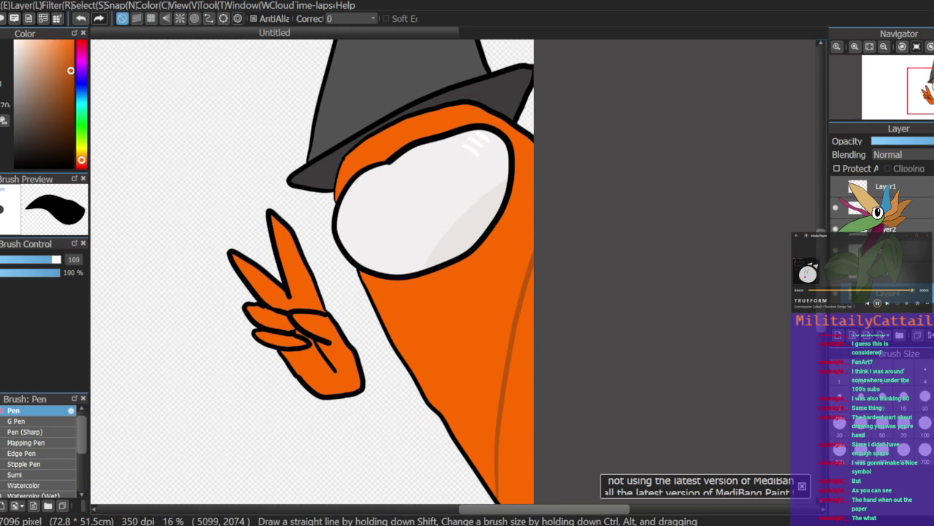
pyautogui.click(520, 440)
pyautogui.moveTo(519, 425); pyautogui.dragTo(525, 409)
pyautogui.press('g')
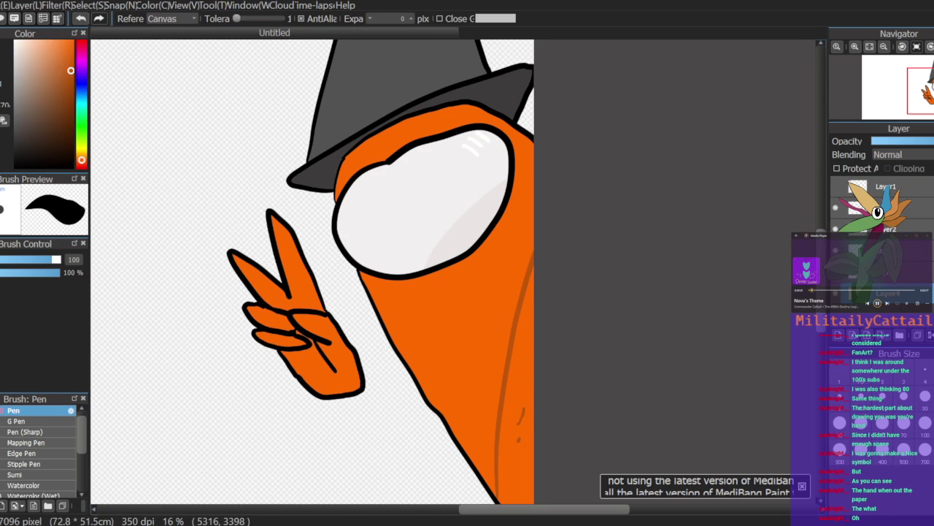
pyautogui.click(520, 378)
pyautogui.press('b')
pyautogui.moveTo(933, 91); pyautogui.dragTo(911, 86)
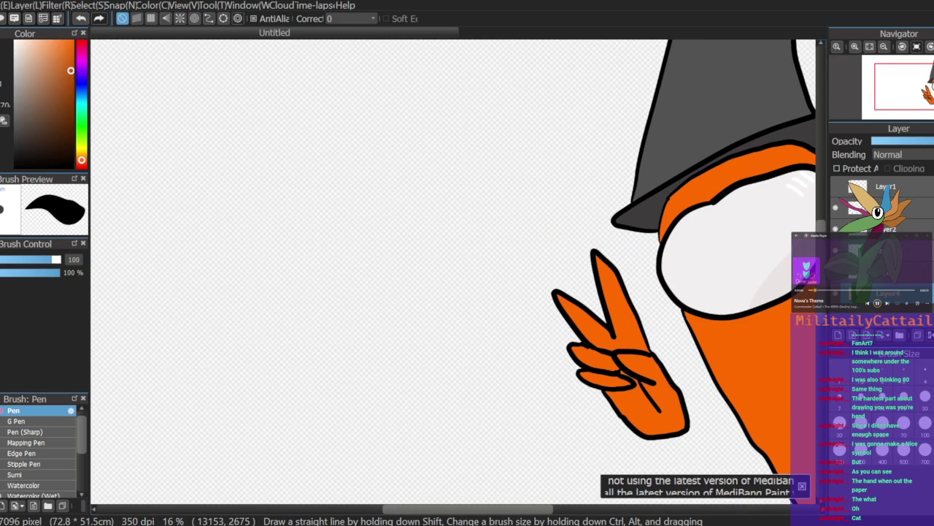
# Step: Draw a small black arched badge on the hat just above the brim, on a new layer moved below the line art
pyautogui.click(923, 212)
pyautogui.click(883, 47)
pyautogui.moveTo(924, 82); pyautogui.dragTo(933, 80)
pyautogui.click(857, 47)
pyautogui.click(857, 47)
pyautogui.click(857, 48)
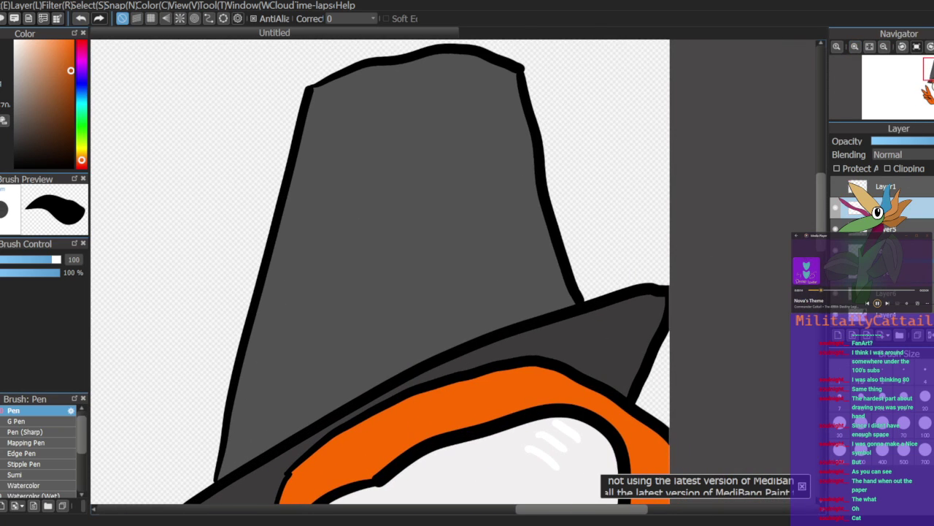
pyautogui.moveTo(905, 208); pyautogui.dragTo(905, 251)
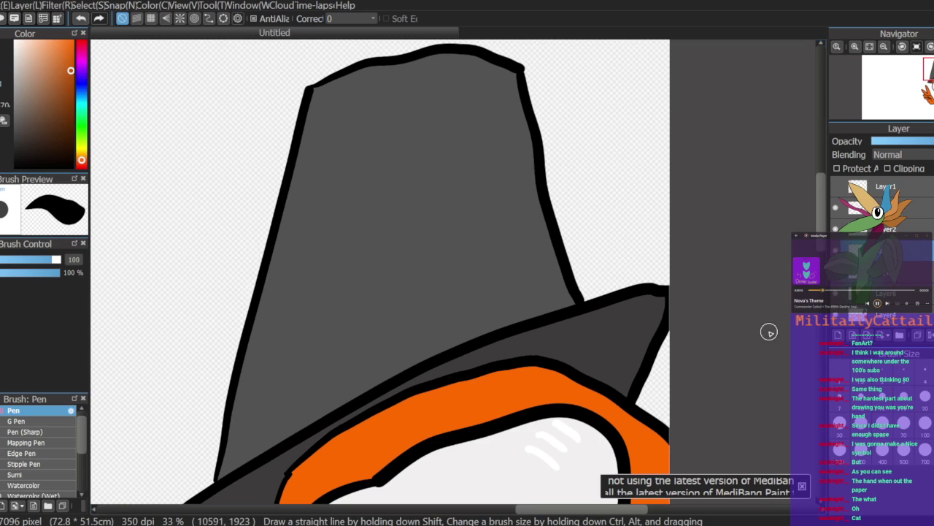
pyautogui.moveTo(40, 164); pyautogui.dragTo(18, 172)
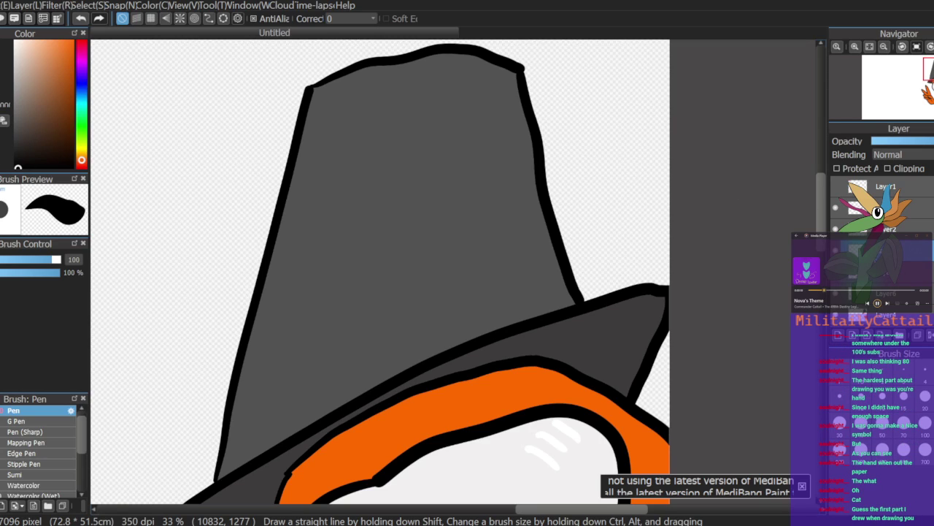
pyautogui.moveTo(487, 328)
pyautogui.mouseDown()
pyautogui.moveTo(493, 301)
pyautogui.moveTo(519, 283)
pyautogui.moveTo(535, 308)
pyautogui.mouseUp()
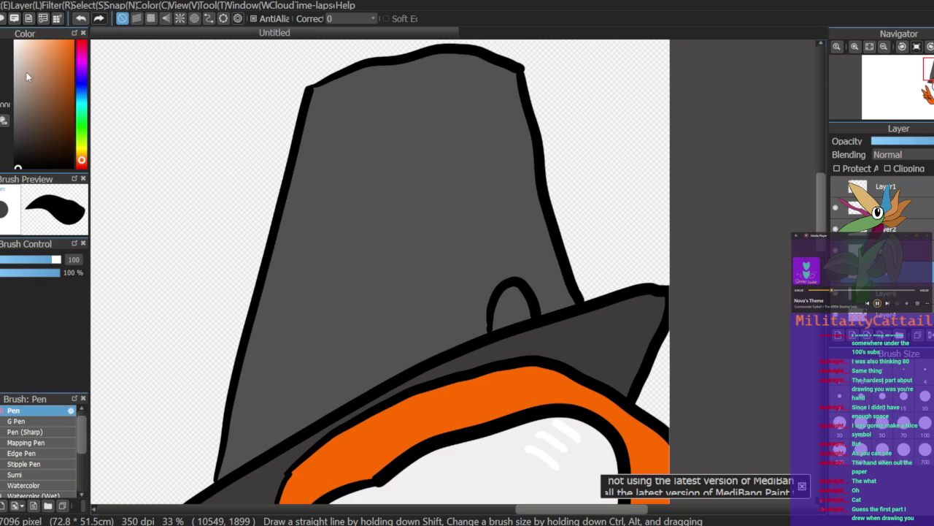
# Step: Fill the hat badge with a pale golden yellow
pyautogui.moveTo(82, 158); pyautogui.dragTo(82, 153)
pyautogui.click(65, 92)
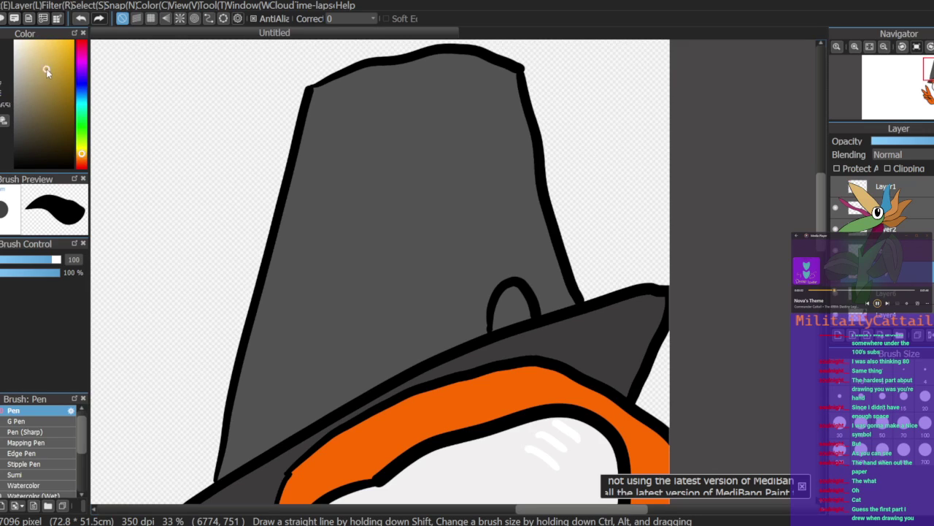
pyautogui.moveTo(47, 72); pyautogui.dragTo(45, 62)
pyautogui.press('g')
pyautogui.click(514, 303)
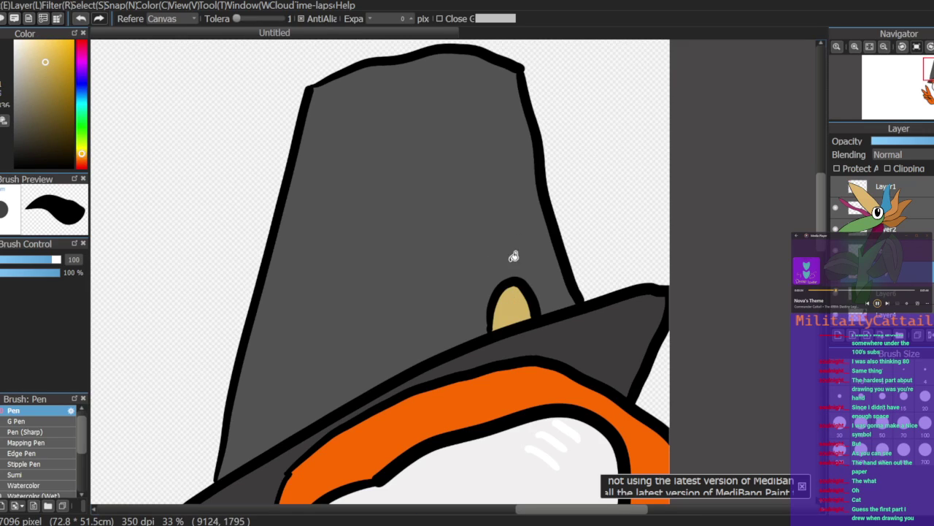
# Step: Set the pen width to 25 and draw a small blue squiggle inside the hat badge
pyautogui.moveTo(82, 109); pyautogui.dragTo(81, 91)
pyautogui.click(40, 48)
pyautogui.press('b')
pyautogui.click(62, 53)
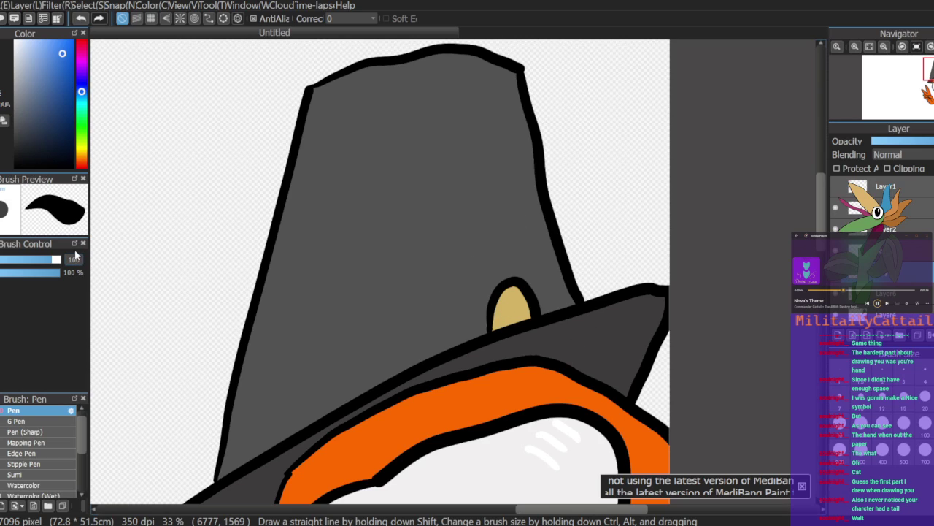
pyautogui.press('BackSpace')
pyautogui.press('BackSpace')
pyautogui.press('BackSpace')
pyautogui.write('25')
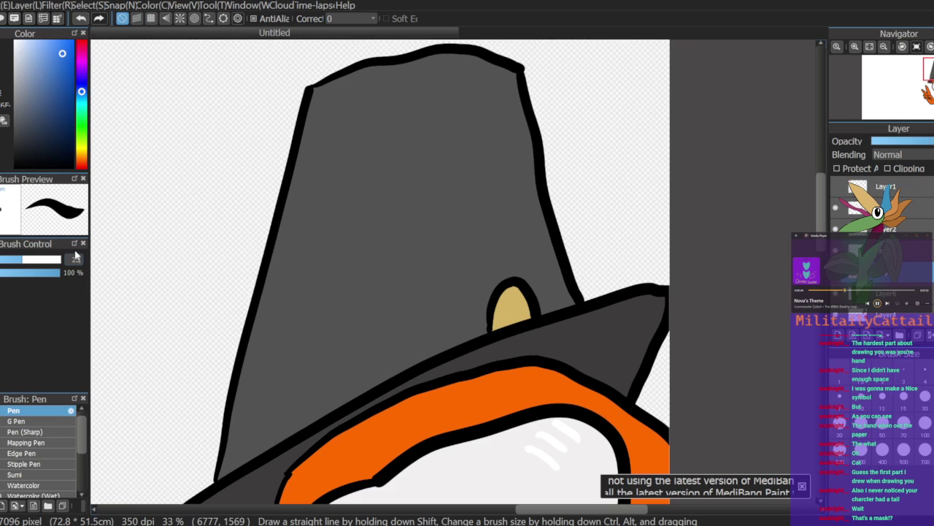
pyautogui.moveTo(511, 304)
pyautogui.mouseDown()
pyautogui.moveTo(521, 305)
pyautogui.moveTo(509, 317)
pyautogui.mouseUp()
# Step: Add a small orange mark beside the blue squiggle on the badge and undo the last stroke
pyautogui.click(81, 155)
pyautogui.click(70, 101)
pyautogui.click(82, 158)
pyautogui.moveTo(65, 83); pyautogui.dragTo(70, 56)
pyautogui.moveTo(503, 298); pyautogui.dragTo(503, 314)
pyautogui.hotkey('ctrl', 'z')
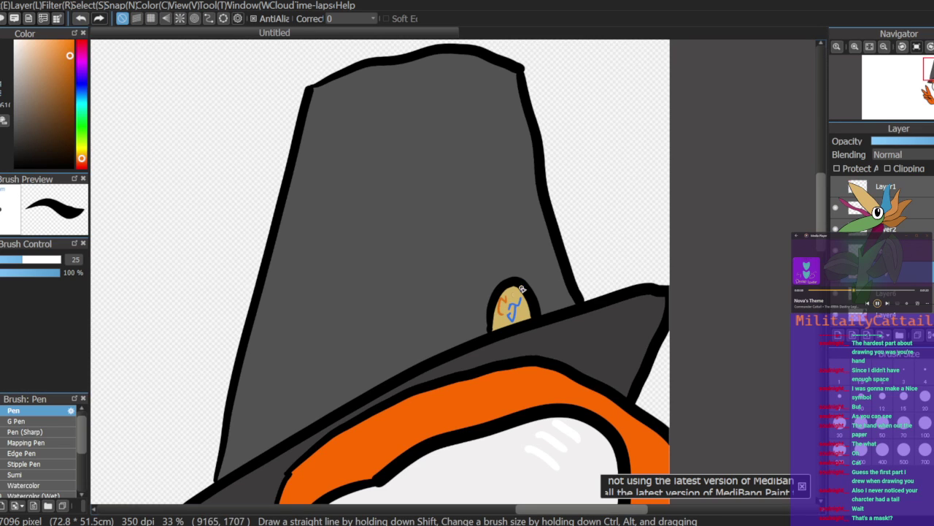
# Step: Hide the viewfinder frame layer and merge the character's layers into one
pyautogui.click(884, 46)
pyautogui.click(883, 46)
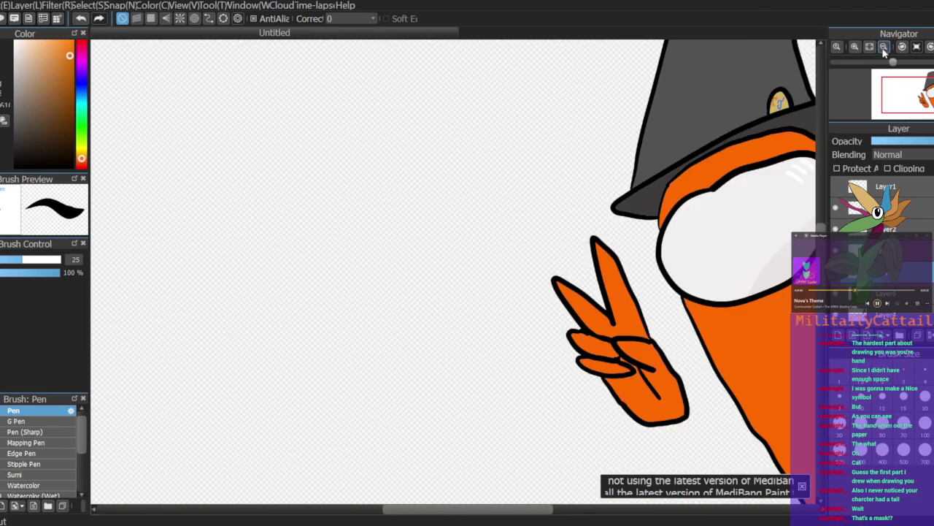
pyautogui.click(883, 46)
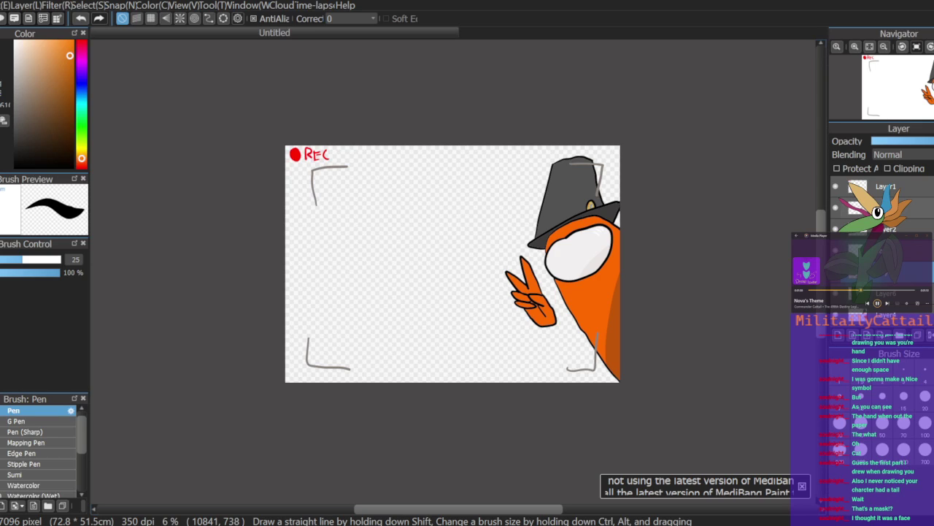
pyautogui.click(909, 195)
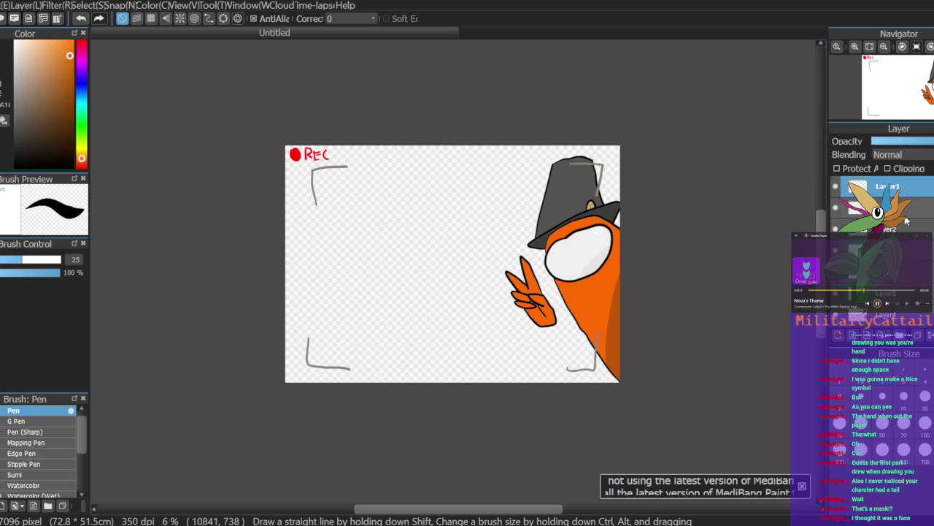
pyautogui.click(920, 214)
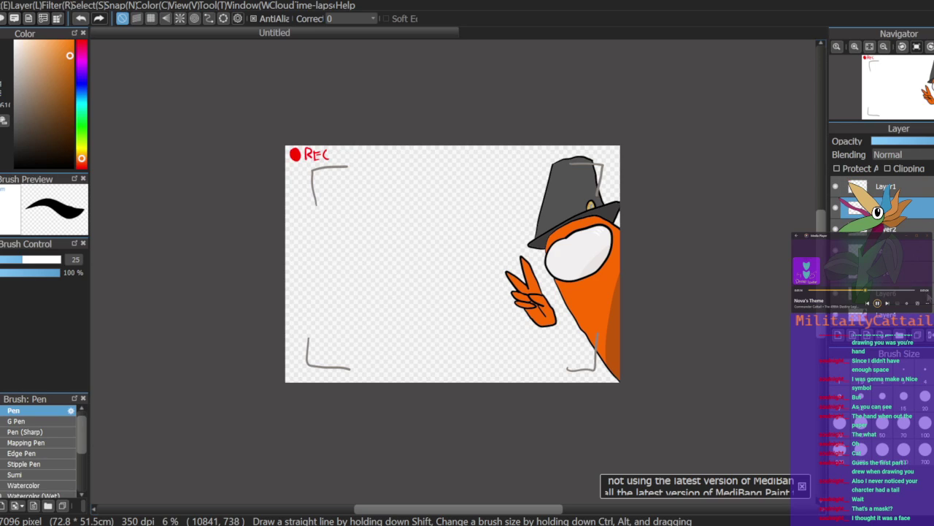
pyautogui.click(836, 187)
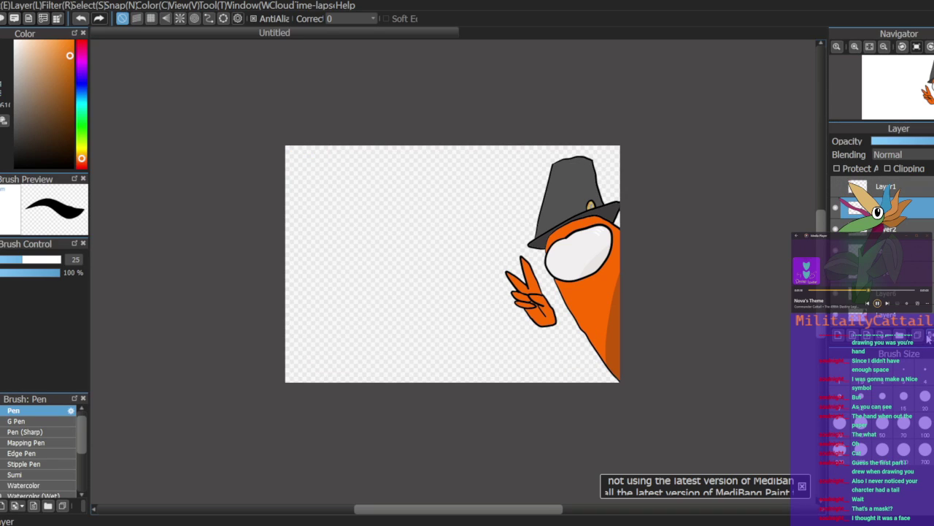
pyautogui.click(928, 335)
pyautogui.click(929, 335)
pyautogui.click(929, 336)
pyautogui.click(929, 336)
pyautogui.click(930, 335)
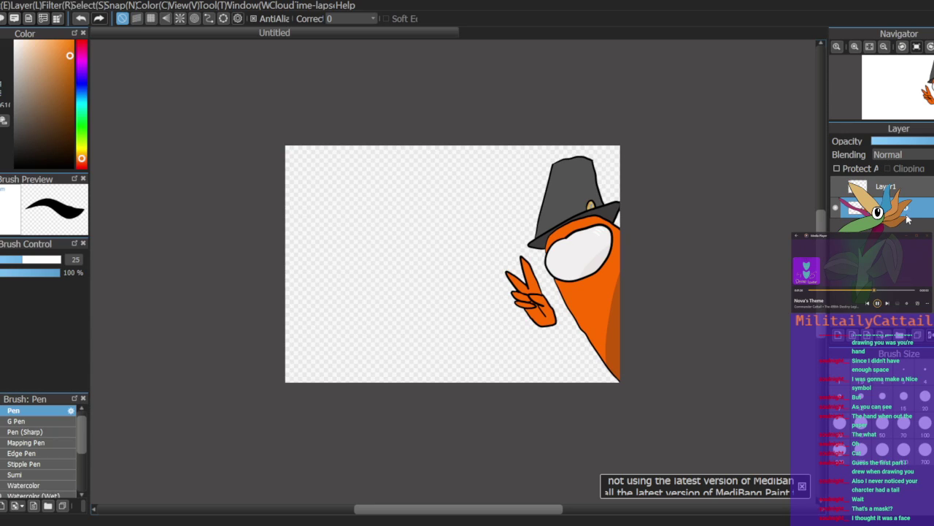
# Step: Rename the viewfinder frame layer as REC and add a new layer beneath the character layer
pyautogui.click(917, 189)
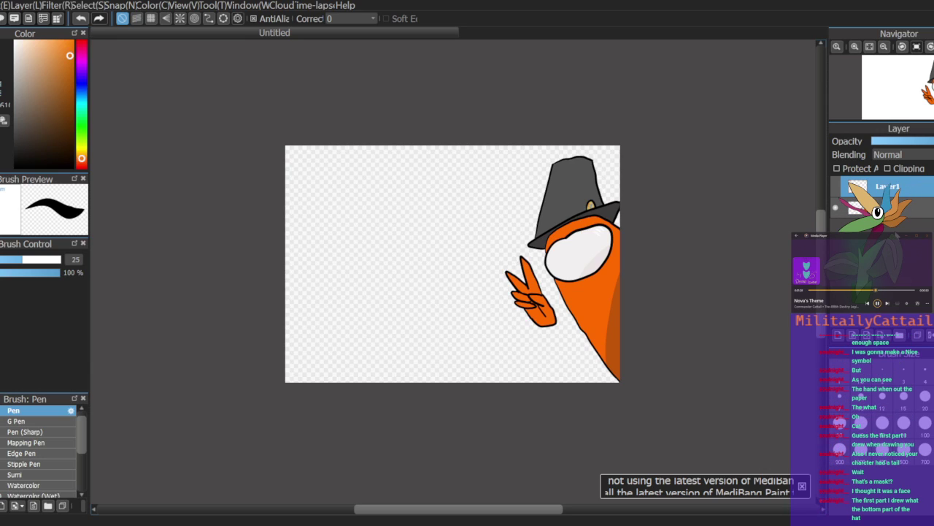
pyautogui.click(883, 208)
pyautogui.click(839, 336)
pyautogui.moveTo(883, 208); pyautogui.dragTo(883, 231)
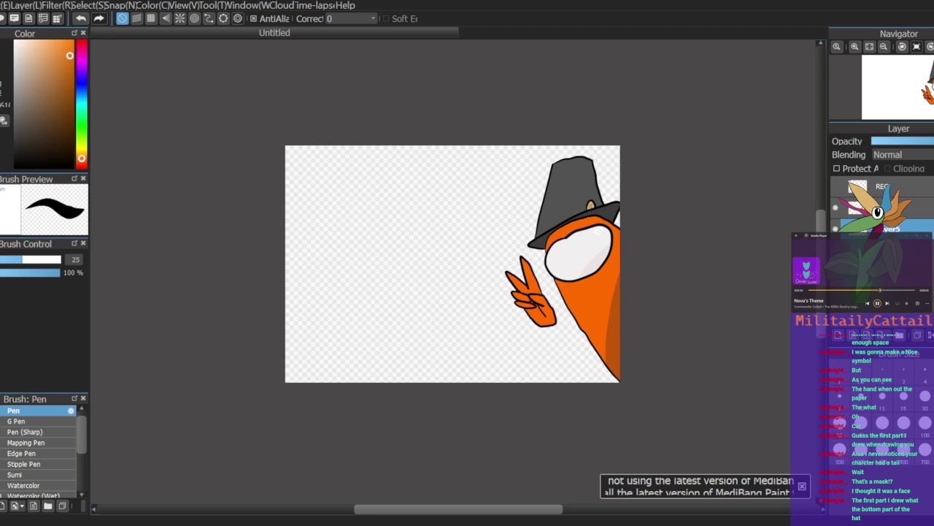
# Step: Set the pen to black with a width of 100 for drawing on the layer behind the character
pyautogui.click(15, 167)
pyautogui.click(884, 47)
pyautogui.click(854, 47)
pyautogui.click(855, 47)
pyautogui.click(855, 46)
pyautogui.click(854, 47)
pyautogui.click(884, 46)
pyautogui.moveTo(909, 88); pyautogui.dragTo(906, 94)
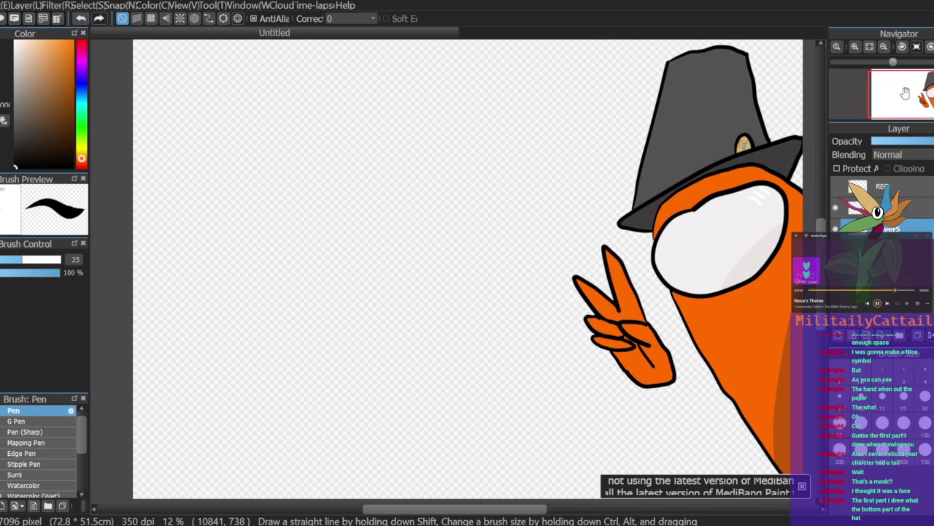
pyautogui.click(76, 259)
pyautogui.write('15')
pyautogui.press('BackSpace')
pyautogui.write('00')
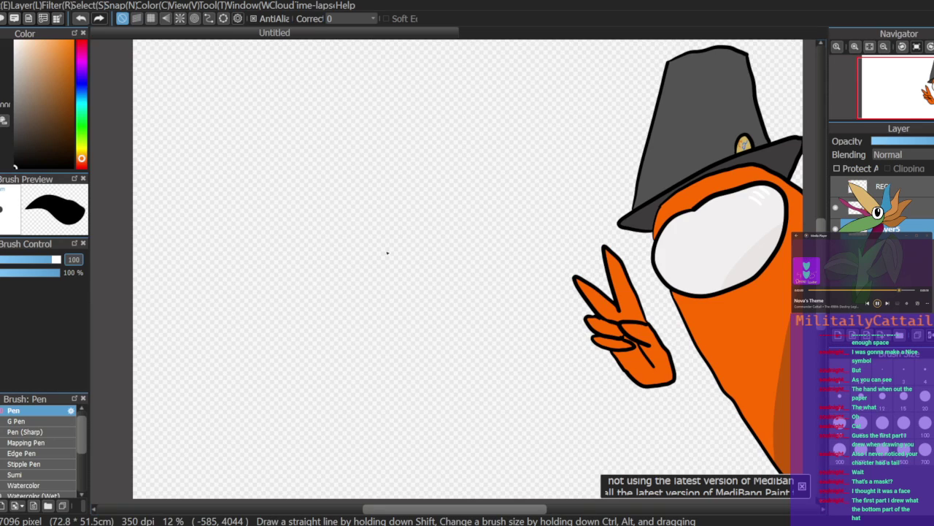
pyautogui.moveTo(443, 258)
pyautogui.mouseDown()
pyautogui.moveTo(254, 282)
pyautogui.moveTo(213, 312)
pyautogui.moveTo(701, 351)
pyautogui.mouseUp()
pyautogui.moveTo(678, 255)
pyautogui.mouseDown()
pyautogui.moveTo(436, 236)
pyautogui.moveTo(337, 261)
pyautogui.moveTo(251, 299)
pyautogui.moveTo(671, 312)
pyautogui.mouseUp()
pyautogui.hotkey('ctrl', 'z')
pyautogui.hotkey('ctrl', 'z')
pyautogui.hotkey('ctrl', 'z')
# Step: Draw a long flat oval behind the character, shift it slightly down and left, and clean up the seam where its outline meets
pyautogui.moveTo(395, 253)
pyautogui.mouseDown()
pyautogui.moveTo(314, 268)
pyautogui.moveTo(335, 304)
pyautogui.moveTo(691, 300)
pyautogui.moveTo(690, 272)
pyautogui.moveTo(622, 257)
pyautogui.moveTo(470, 246)
pyautogui.moveTo(378, 252)
pyautogui.mouseUp()
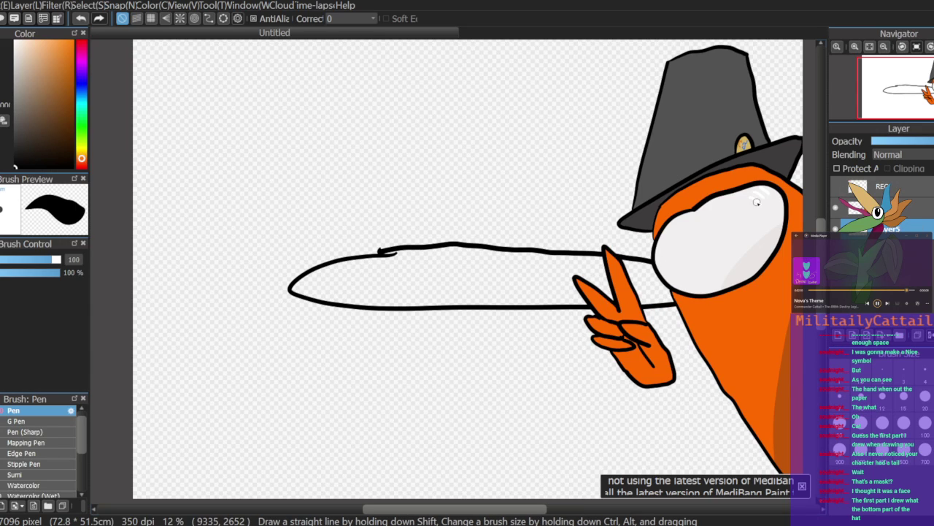
pyautogui.press('v')
pyautogui.moveTo(453, 214)
pyautogui.mouseDown()
pyautogui.moveTo(433, 245)
pyautogui.moveTo(438, 230)
pyautogui.mouseUp()
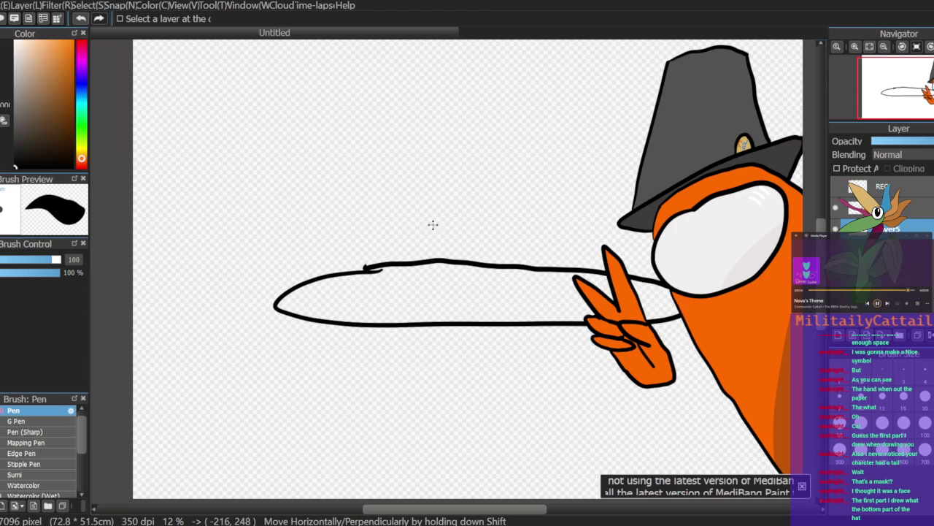
pyautogui.press('e')
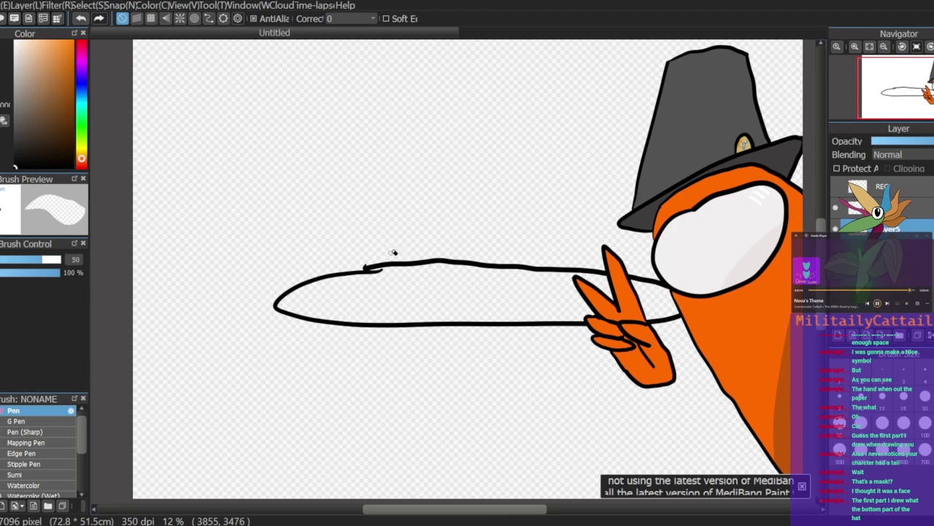
pyautogui.moveTo(376, 275); pyautogui.dragTo(366, 269)
pyautogui.press('b')
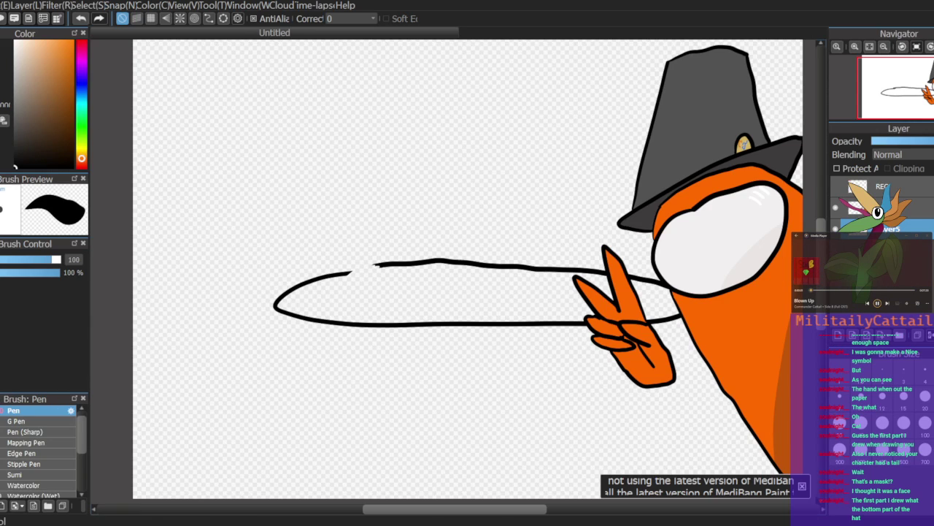
pyautogui.moveTo(347, 273); pyautogui.dragTo(379, 265)
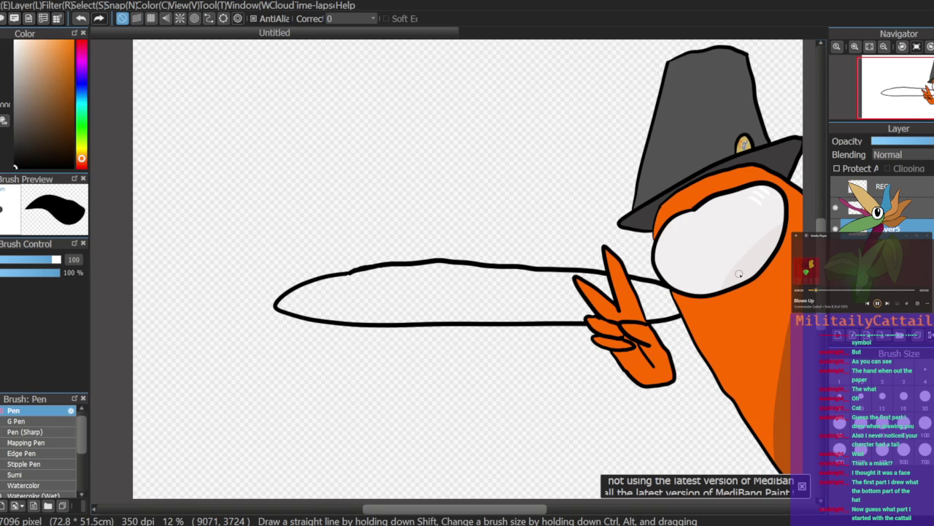
# Step: Draw a curved lower rim beneath the oval, hide the character layer, and redraw the short line closing the rim's right end
pyautogui.moveTo(274, 308)
pyautogui.mouseDown()
pyautogui.moveTo(276, 322)
pyautogui.moveTo(454, 351)
pyautogui.moveTo(677, 328)
pyautogui.moveTo(695, 303)
pyautogui.mouseUp()
pyautogui.click(836, 211)
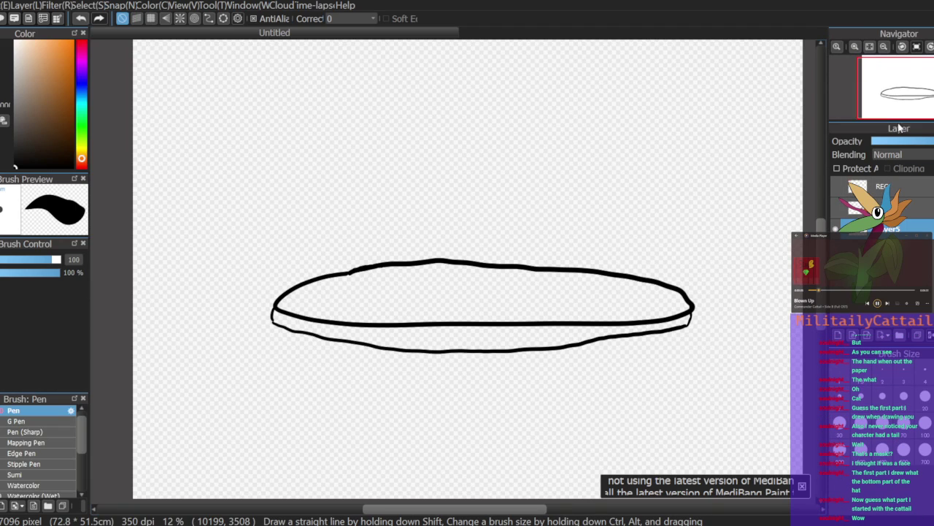
pyautogui.hotkey('ctrl', 'z')
pyautogui.moveTo(687, 326); pyautogui.dragTo(693, 310)
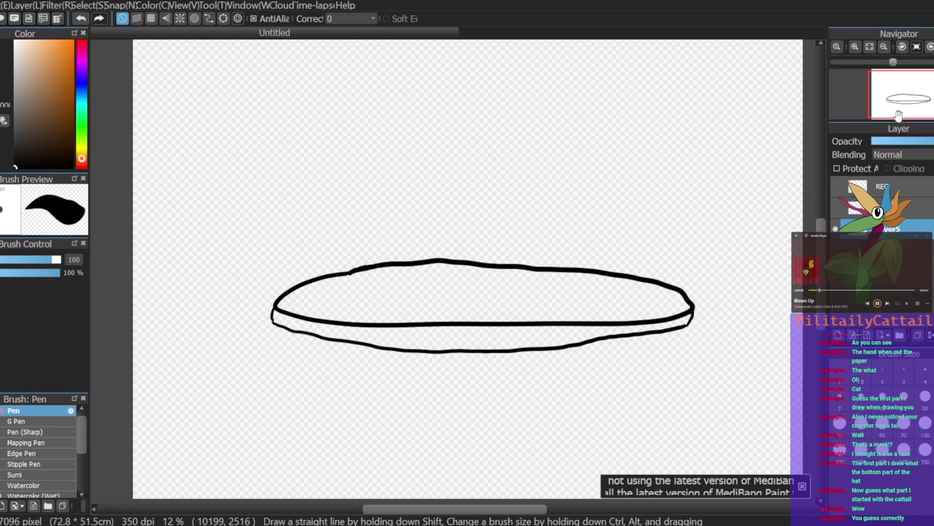
pyautogui.moveTo(904, 106); pyautogui.dragTo(904, 106)
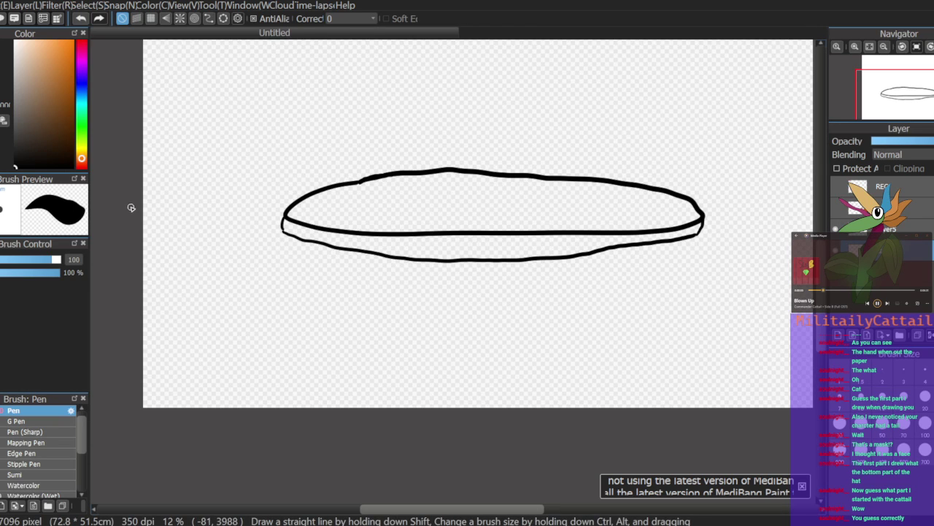
pyautogui.moveTo(914, 106); pyautogui.dragTo(909, 93)
pyautogui.moveTo(97, 325)
pyautogui.mouseDown()
pyautogui.moveTo(229, 292)
pyautogui.moveTo(538, 263)
pyautogui.moveTo(816, 314)
pyautogui.mouseUp()
pyautogui.hotkey('ctrl', 'z')
pyautogui.moveTo(96, 311)
pyautogui.mouseDown()
pyautogui.moveTo(142, 290)
pyautogui.moveTo(259, 271)
pyautogui.moveTo(506, 261)
pyautogui.moveTo(591, 269)
pyautogui.moveTo(774, 332)
pyautogui.mouseUp()
pyautogui.hotkey('ctrl', 'z')
# Step: Draw a wide shallow arc above the oval, spanning the full canvas width, on the layer beneath the oval's layer
pyautogui.moveTo(95, 313)
pyautogui.mouseDown()
pyautogui.moveTo(133, 294)
pyautogui.moveTo(255, 271)
pyautogui.moveTo(507, 257)
pyautogui.moveTo(614, 269)
pyautogui.moveTo(710, 296)
pyautogui.moveTo(782, 330)
pyautogui.mouseUp()
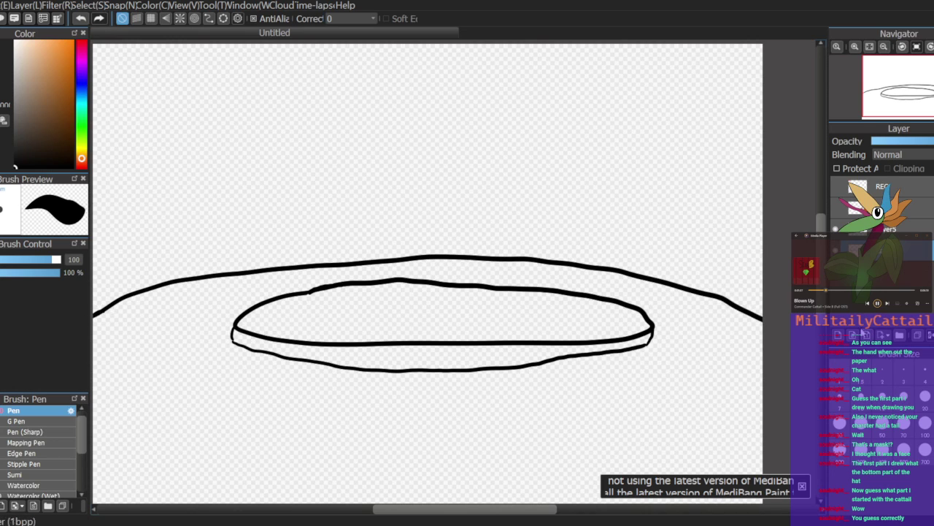
pyautogui.moveTo(914, 105); pyautogui.dragTo(906, 105)
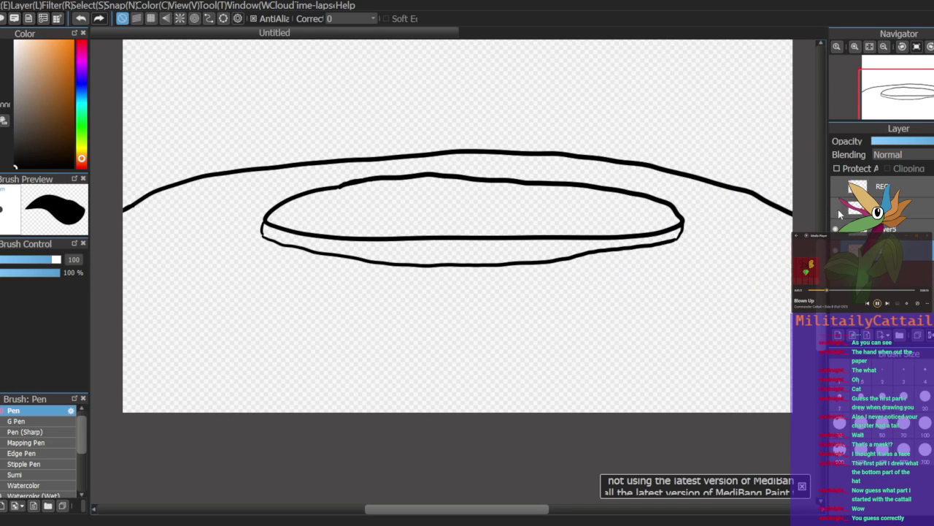
pyautogui.click(869, 230)
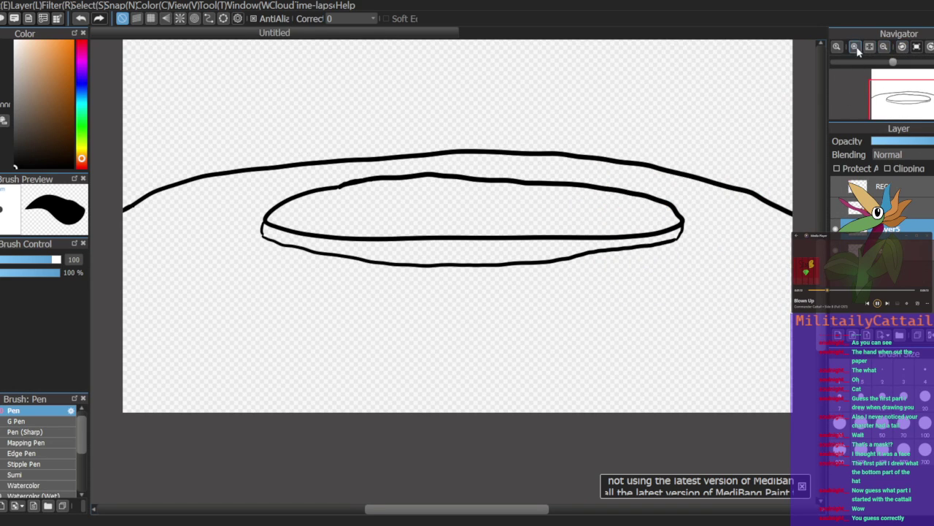
pyautogui.click(855, 47)
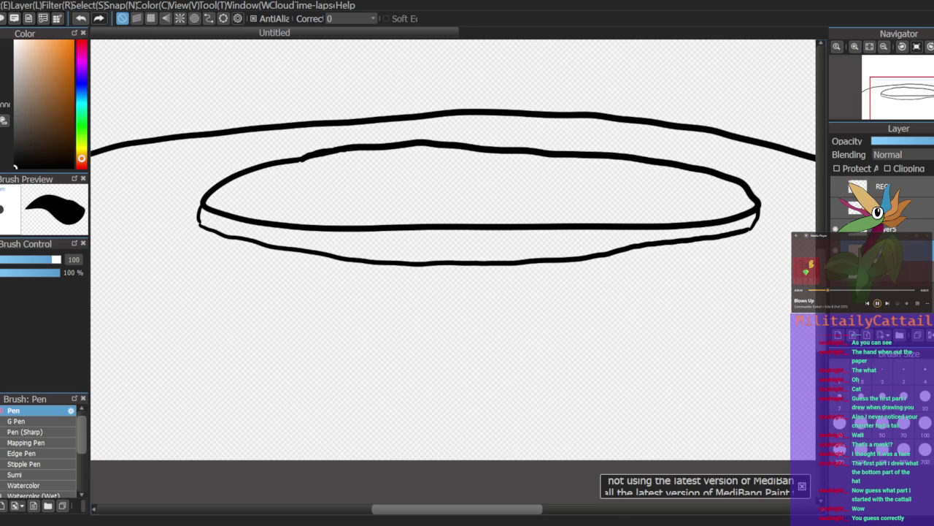
# Step: Draw a shallow base with short vertical sides and a curved lower edge beneath the oval's rim
pyautogui.moveTo(261, 234)
pyautogui.mouseDown()
pyautogui.moveTo(258, 274)
pyautogui.moveTo(367, 290)
pyautogui.moveTo(559, 288)
pyautogui.moveTo(706, 275)
pyautogui.moveTo(708, 228)
pyautogui.mouseUp()
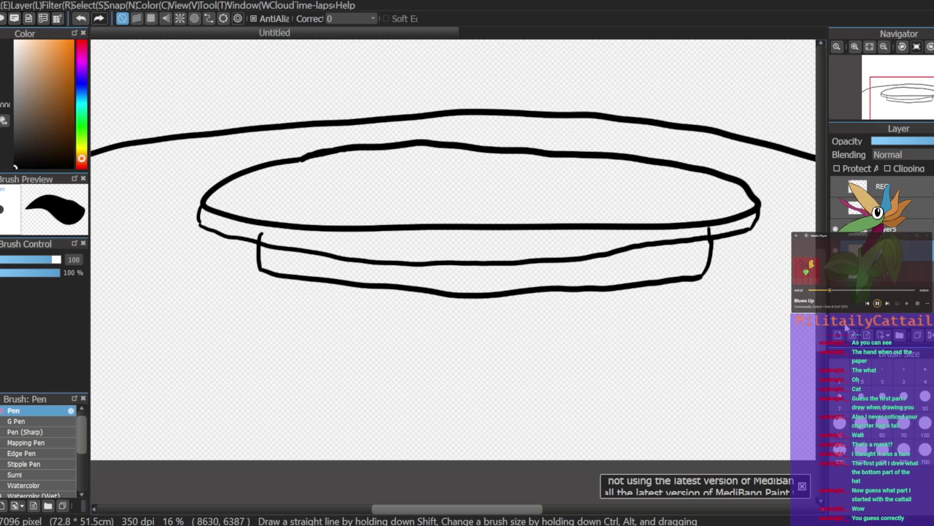
pyautogui.hotkey('ctrl', 'z')
# Step: Fill the oval disc's rim with medium grey and its top surface with light grey, with the base layer hidden while filling
pyautogui.click(14, 107)
pyautogui.press('g')
pyautogui.click(392, 240)
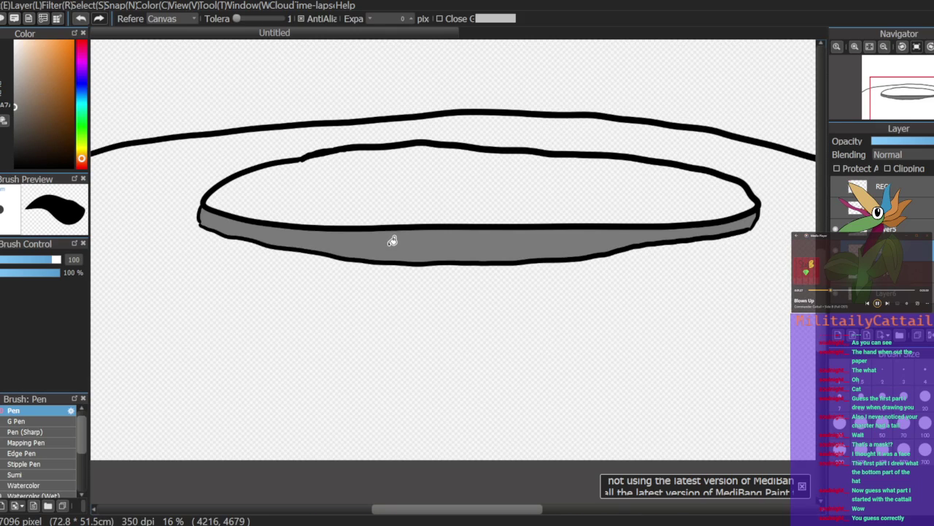
pyautogui.click(15, 81)
pyautogui.click(430, 181)
pyautogui.click(835, 273)
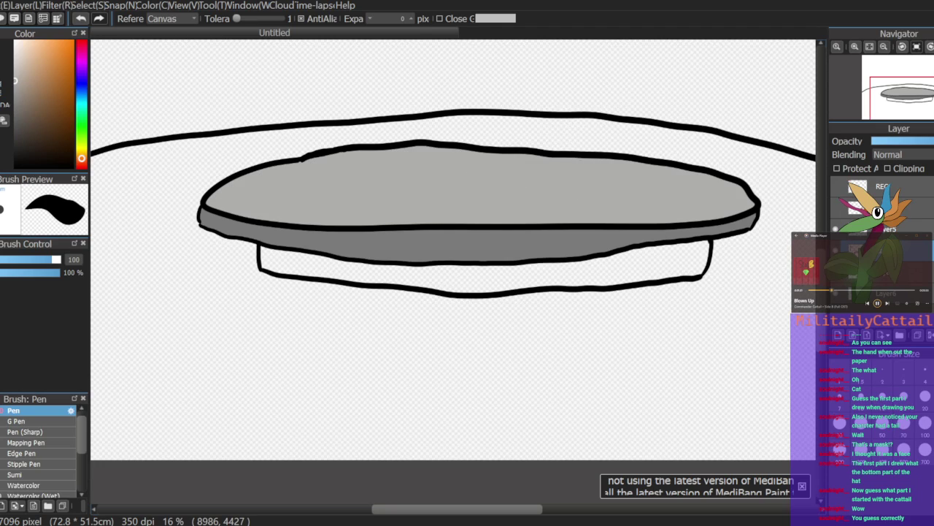
# Step: Fill the base beneath the disc's rim with dark grey
pyautogui.click(22, 107)
pyautogui.click(16, 131)
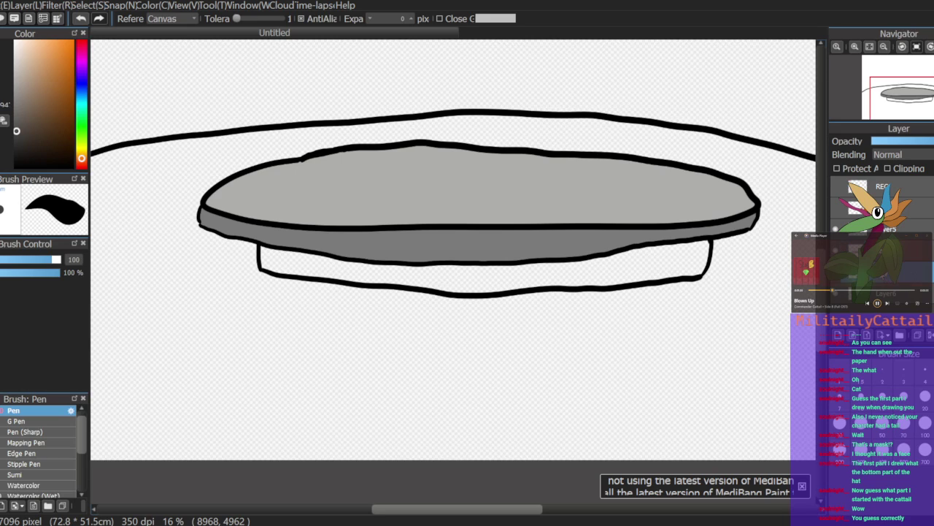
pyautogui.click(694, 268)
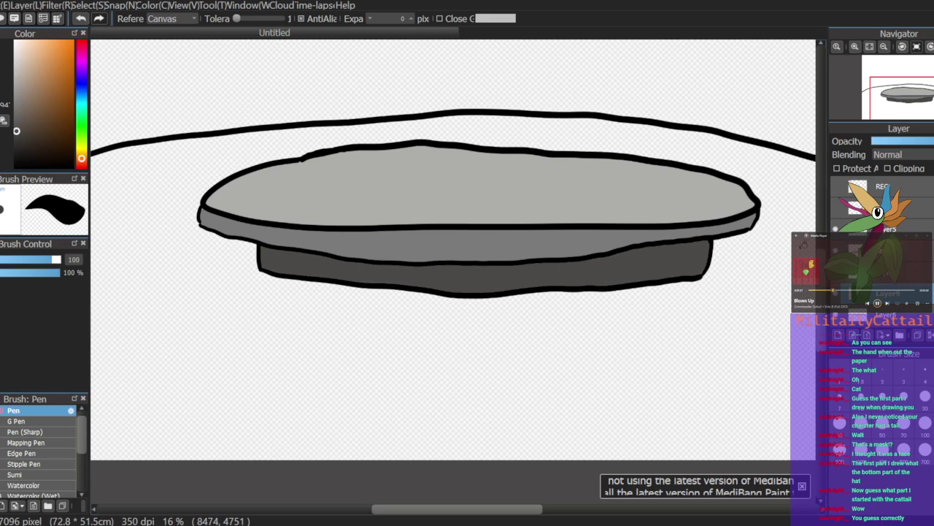
# Step: Add a new layer above the disc layers and set the pen to black with a width of 50
pyautogui.moveTo(907, 92); pyautogui.dragTo(906, 96)
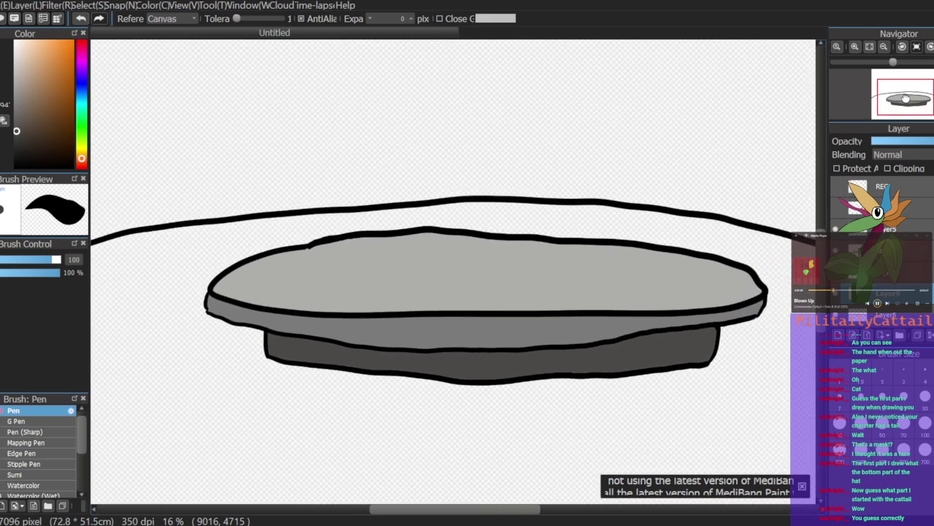
pyautogui.click(855, 47)
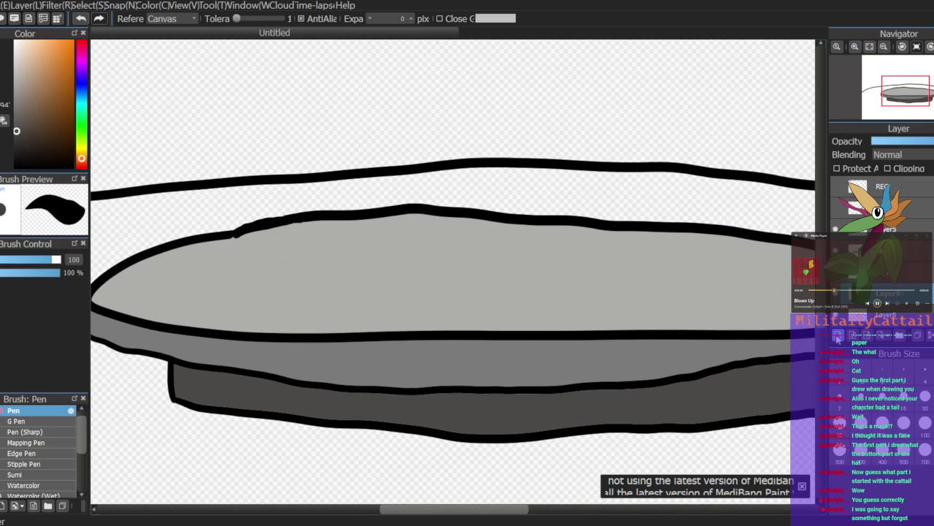
pyautogui.moveTo(900, 290); pyautogui.dragTo(900, 225)
pyautogui.moveTo(18, 134); pyautogui.dragTo(14, 167)
pyautogui.press('b')
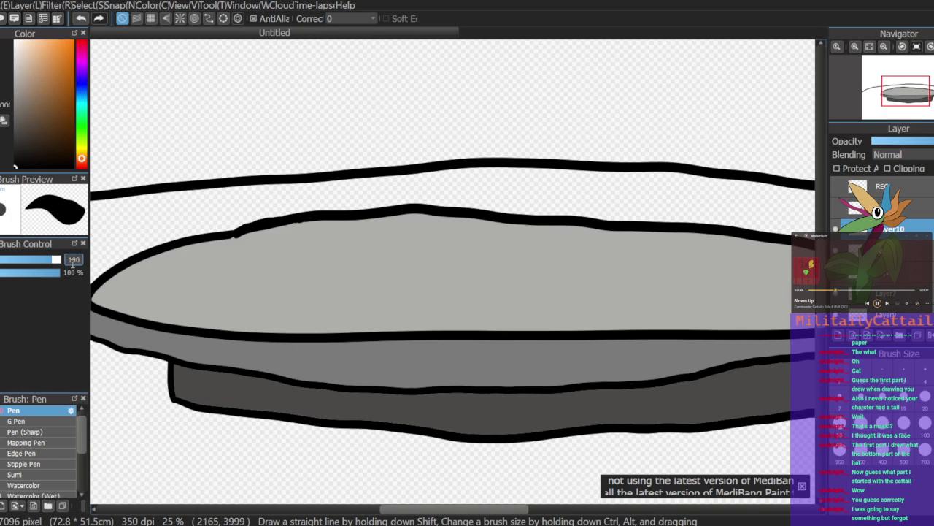
pyautogui.press('BackSpace')
pyautogui.press('BackSpace')
pyautogui.press('BackSpace')
pyautogui.write('50')
# Step: Draw a small flat slab on the disc's top surface with a raised, oval-topped cap on it, hiding the disc's outline layer
pyautogui.moveTo(915, 88); pyautogui.dragTo(910, 89)
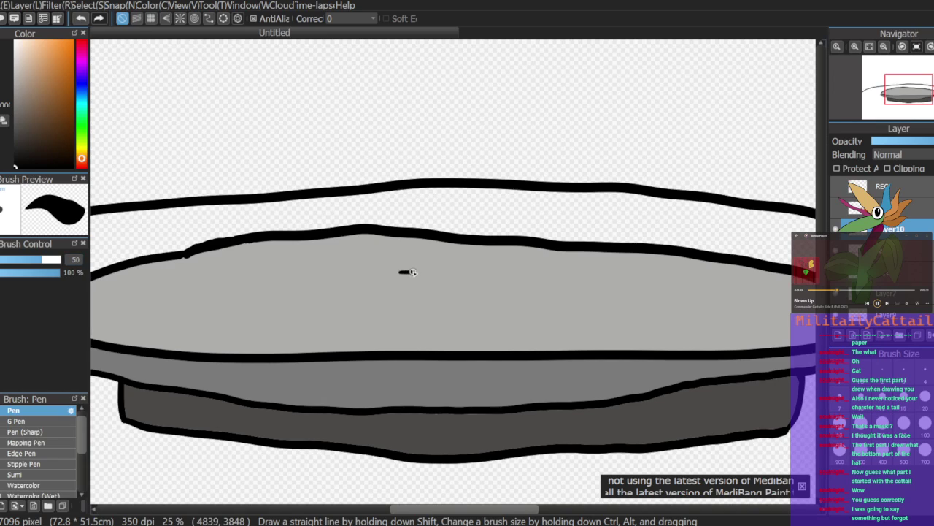
pyautogui.moveTo(411, 272); pyautogui.dragTo(526, 268)
pyautogui.moveTo(408, 261); pyautogui.dragTo(514, 264)
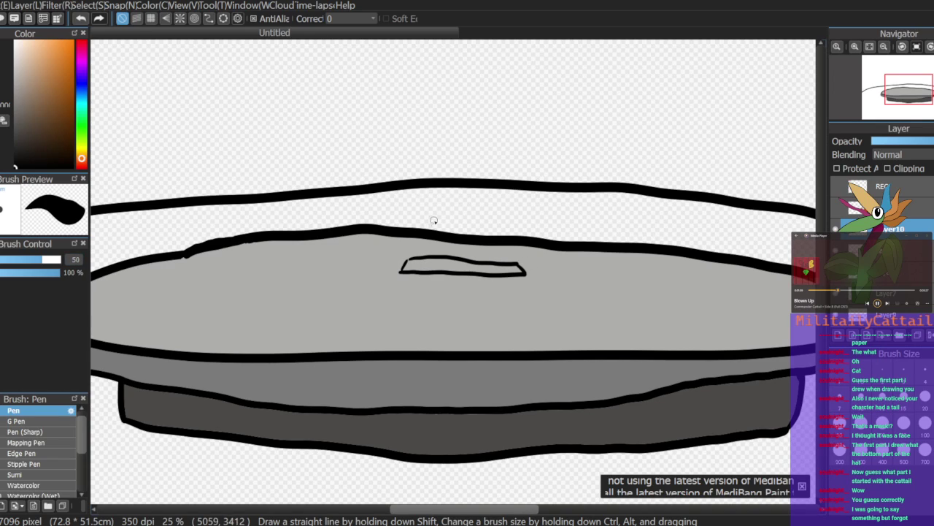
pyautogui.click(836, 250)
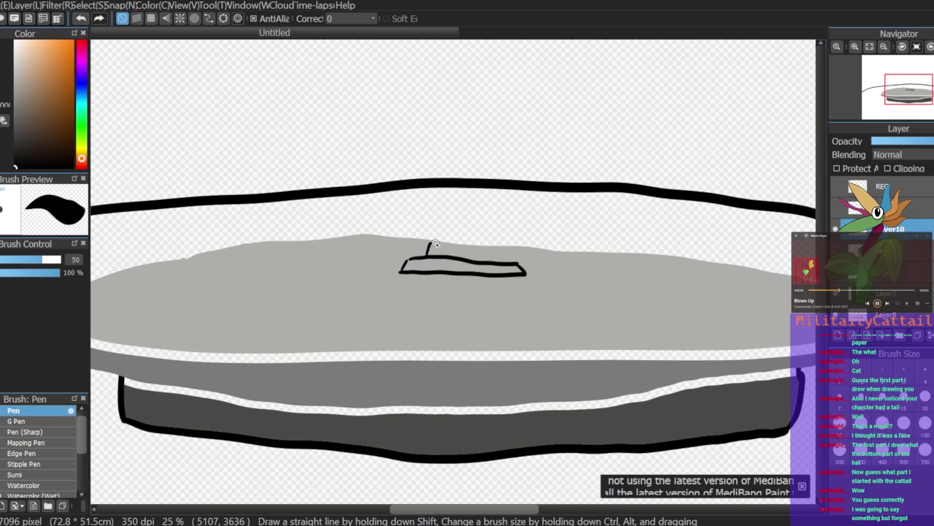
pyautogui.moveTo(450, 243)
pyautogui.mouseDown()
pyautogui.moveTo(489, 243)
pyautogui.moveTo(435, 239)
pyautogui.moveTo(480, 236)
pyautogui.mouseUp()
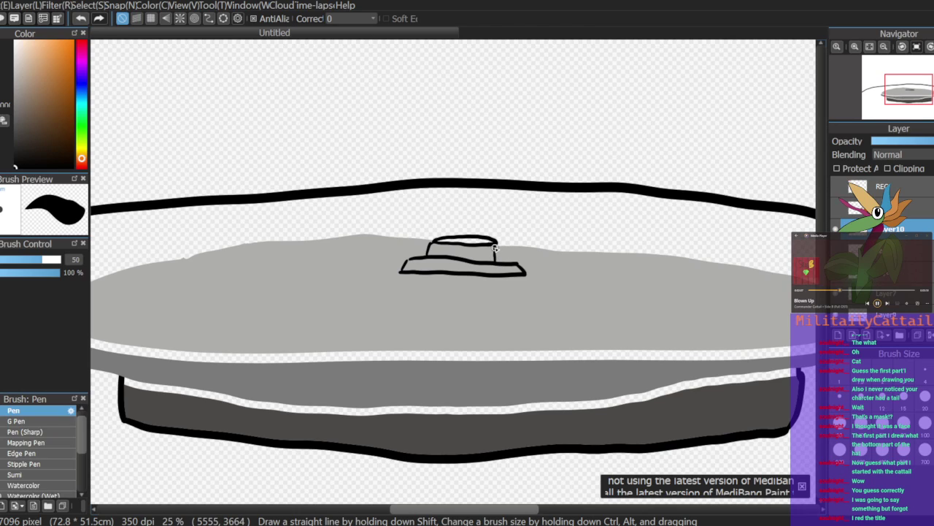
# Step: Redraw the right side line of the small cap and add short ledge lines where the cap meets the slab
pyautogui.hotkey('ctrl', 'z')
pyautogui.moveTo(497, 243); pyautogui.dragTo(499, 259)
pyautogui.hotkey('ctrl', 'z')
pyautogui.moveTo(500, 256); pyautogui.dragTo(510, 259)
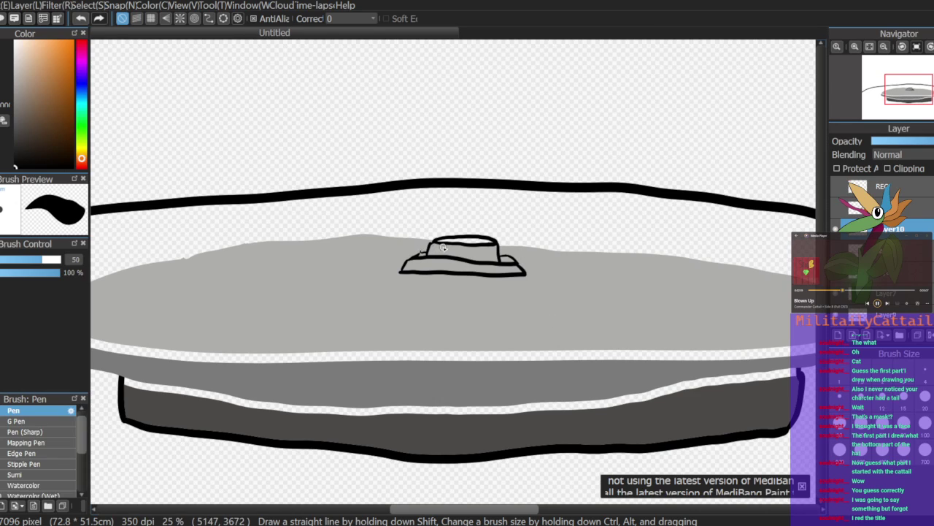
pyautogui.hotkey('ctrl', 'z')
pyautogui.moveTo(502, 256); pyautogui.dragTo(509, 253)
pyautogui.hotkey('ctrl', 'z')
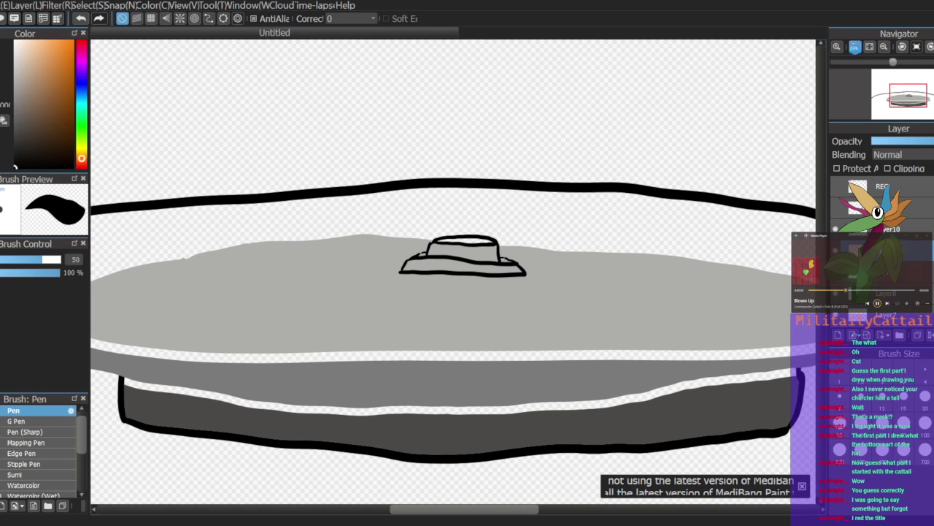
# Step: Redraw the short ledge lines at both sides of the cap so they join the slab's back corners
pyautogui.click(856, 49)
pyautogui.click(856, 49)
pyautogui.click(855, 49)
pyautogui.click(855, 49)
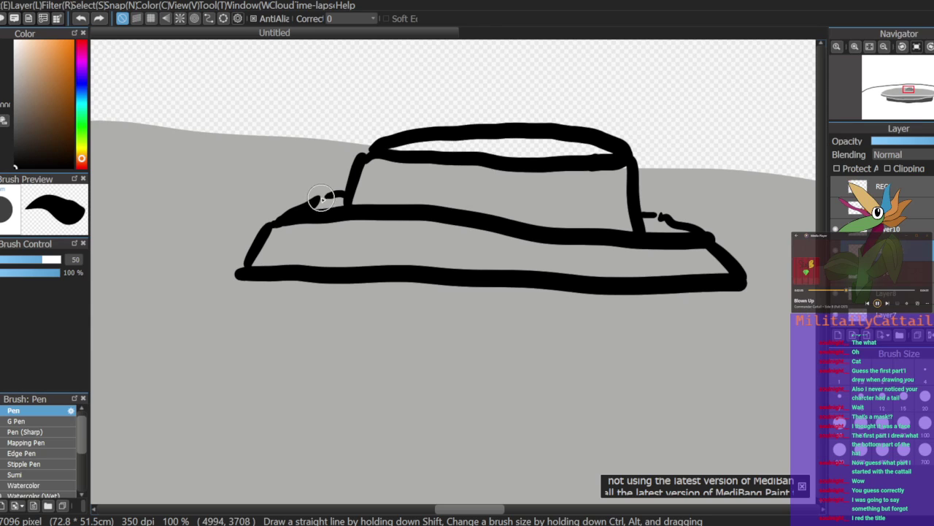
pyautogui.hotkey('ctrl', 'z')
pyautogui.moveTo(318, 199); pyautogui.dragTo(334, 195)
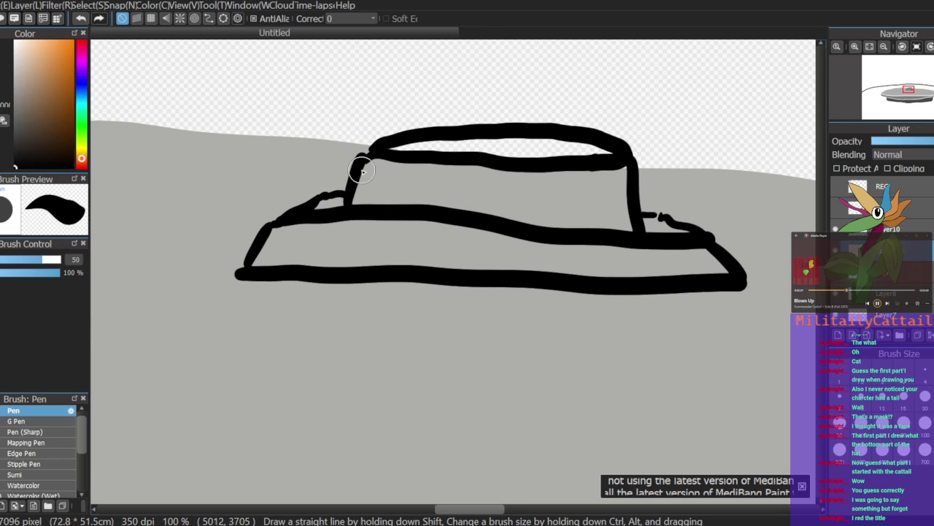
pyautogui.hotkey('ctrl', 'z')
pyautogui.moveTo(644, 214); pyautogui.dragTo(675, 221)
# Step: Add a new layer above the cap's line art, select the layer beneath it, and check the cap against the disc's outline
pyautogui.moveTo(79, 72); pyautogui.dragTo(80, 44)
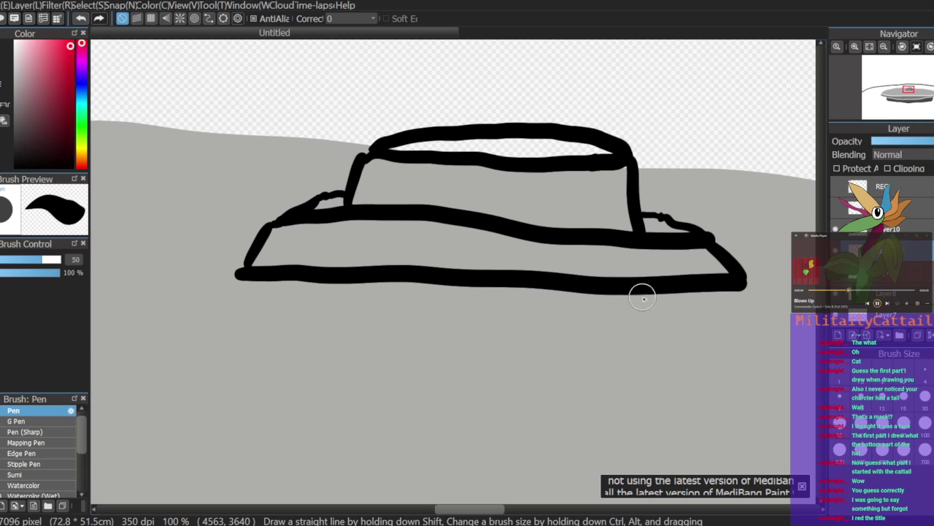
pyautogui.click(908, 230)
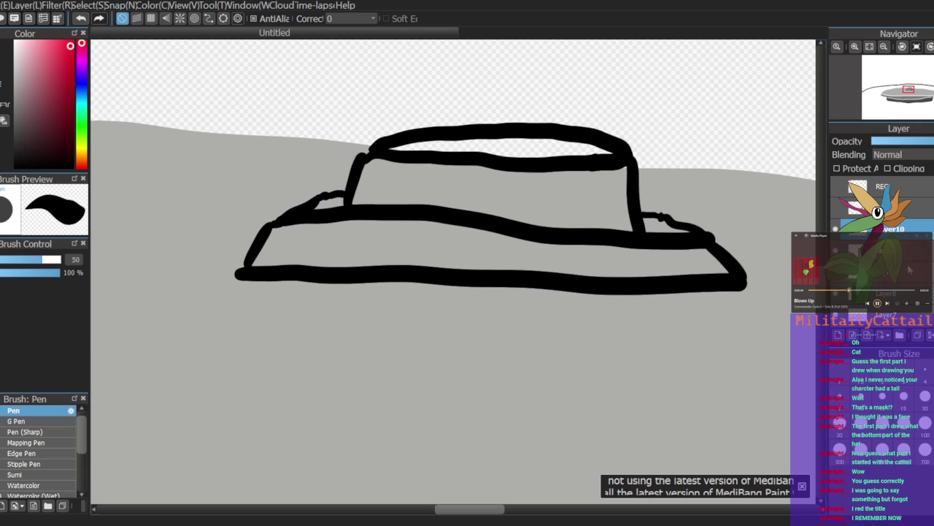
pyautogui.click(904, 259)
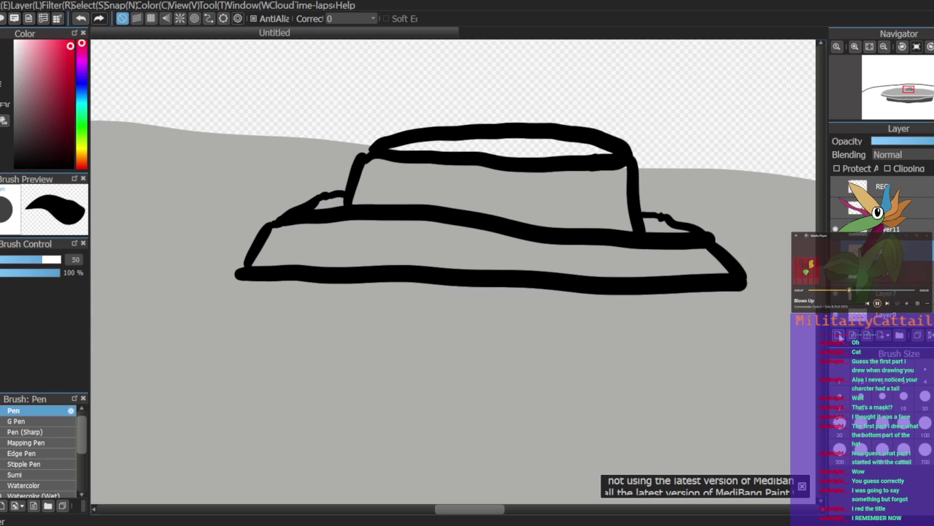
pyautogui.click(836, 273)
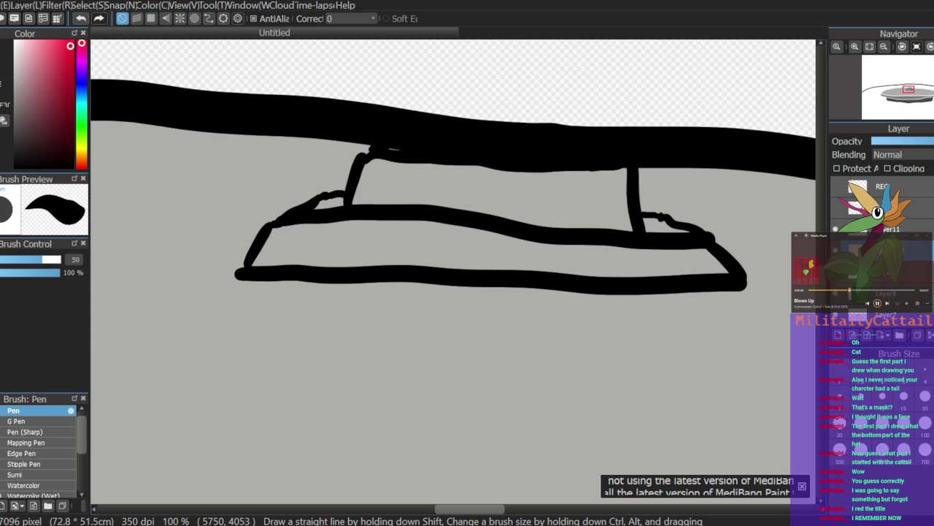
pyautogui.click(837, 278)
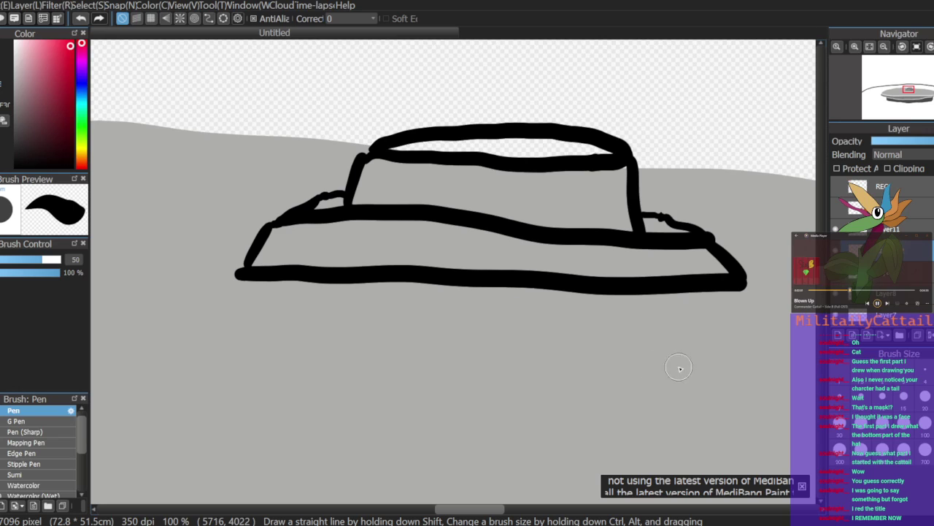
# Step: Fill the cap's oval top with dark red and paint over the leftover gaps, with the disc's grey fill hidden
pyautogui.click(63, 42)
pyautogui.moveTo(82, 79); pyautogui.dragTo(81, 195)
pyautogui.click(73, 61)
pyautogui.click(71, 79)
pyautogui.press('g')
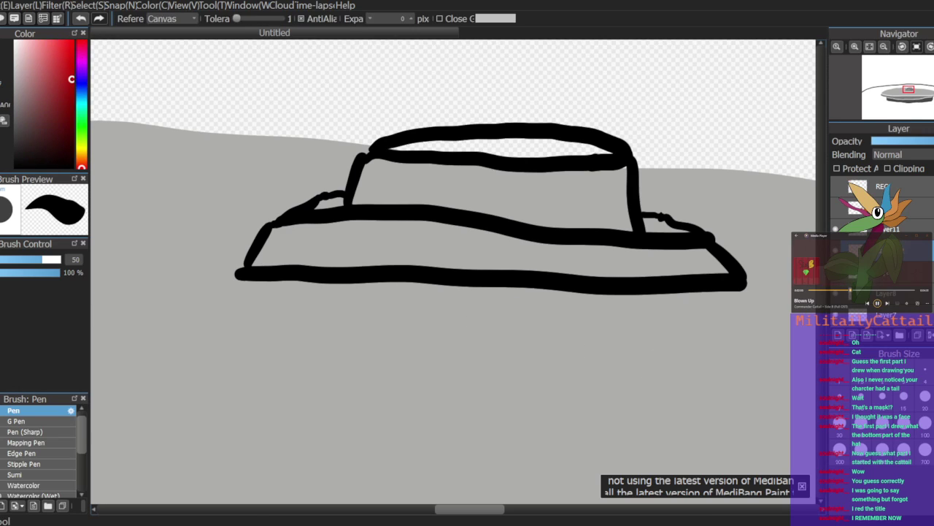
pyautogui.click(544, 142)
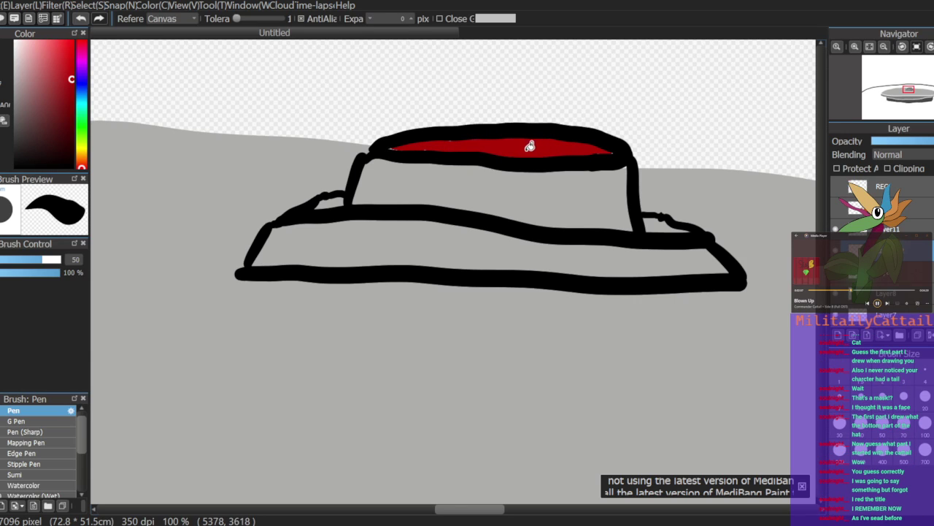
pyautogui.click(836, 297)
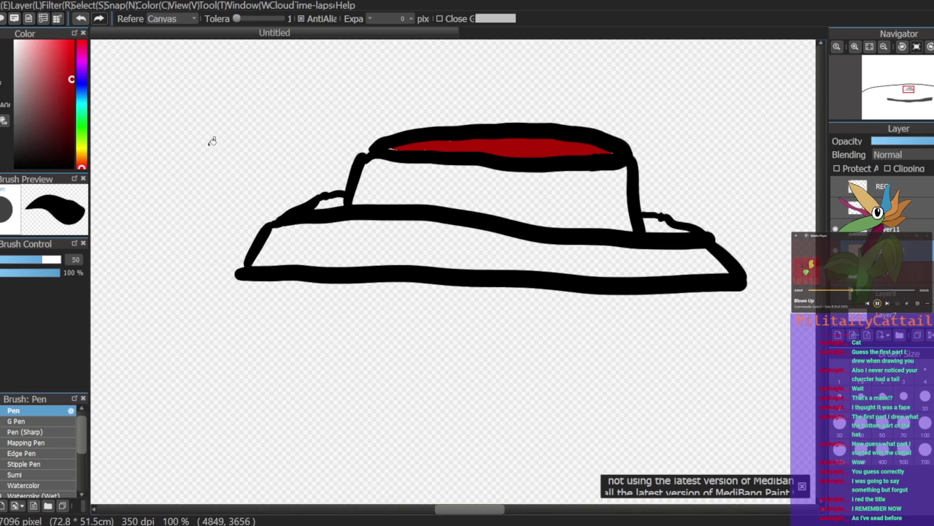
pyautogui.press('b')
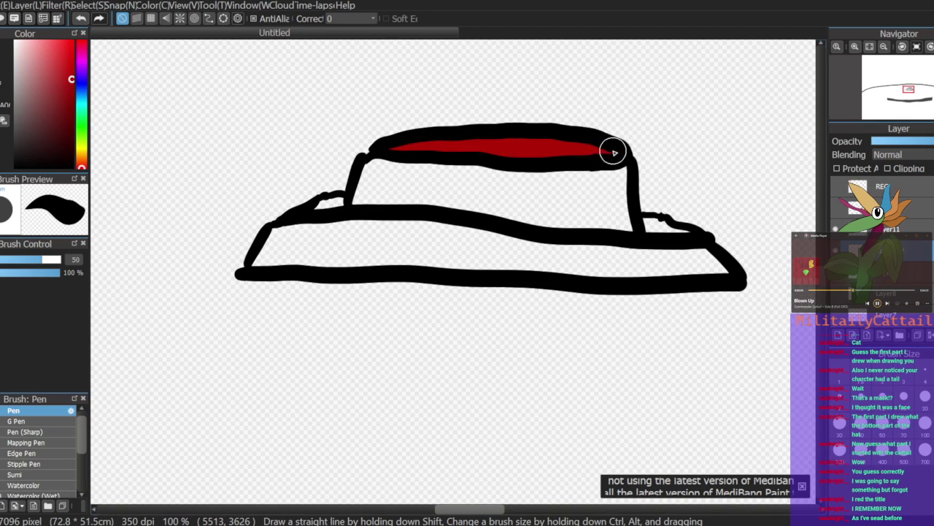
# Step: Fill the cap's side with a darker maroon red and touch up the gaps along its edges
pyautogui.click(70, 59)
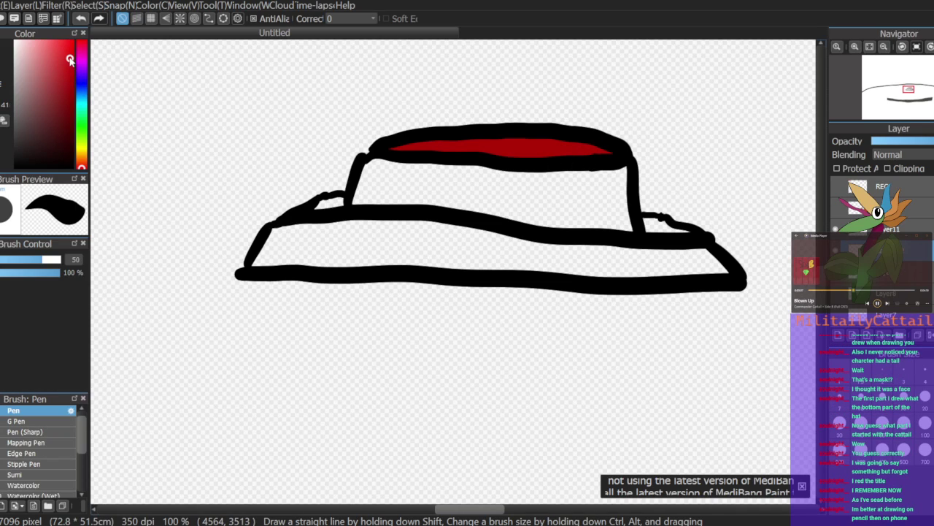
pyautogui.press('g')
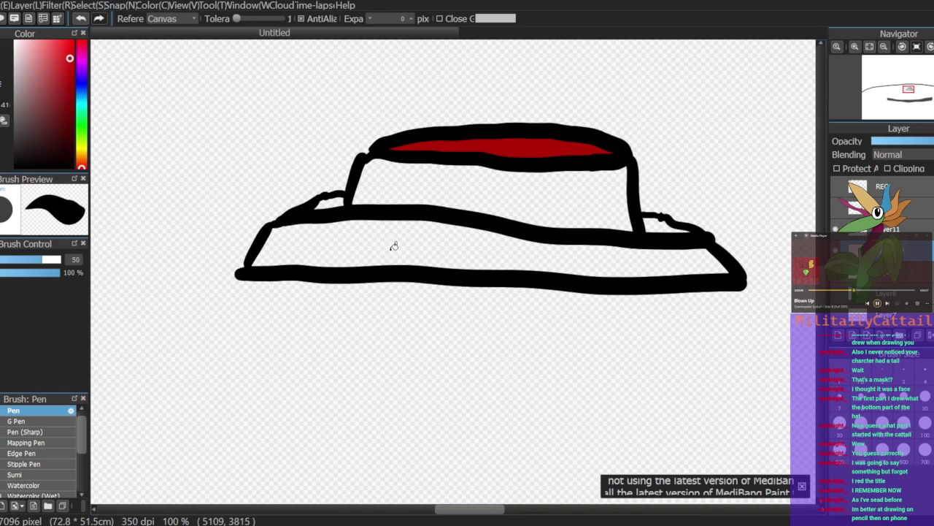
pyautogui.click(72, 90)
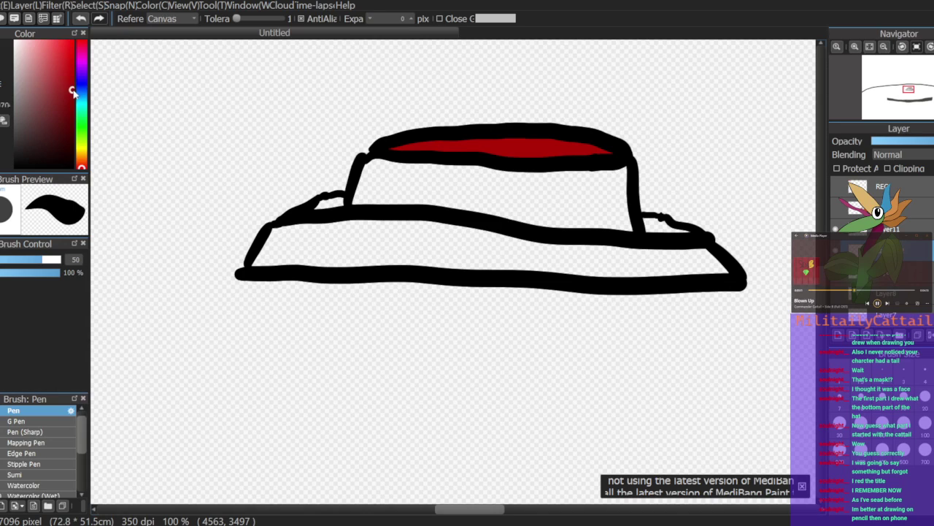
pyautogui.click(531, 193)
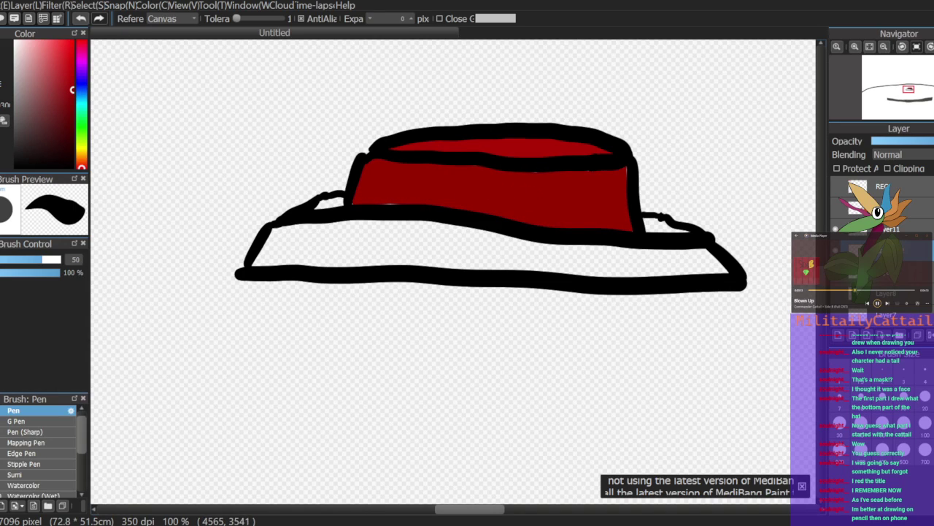
pyautogui.press('b')
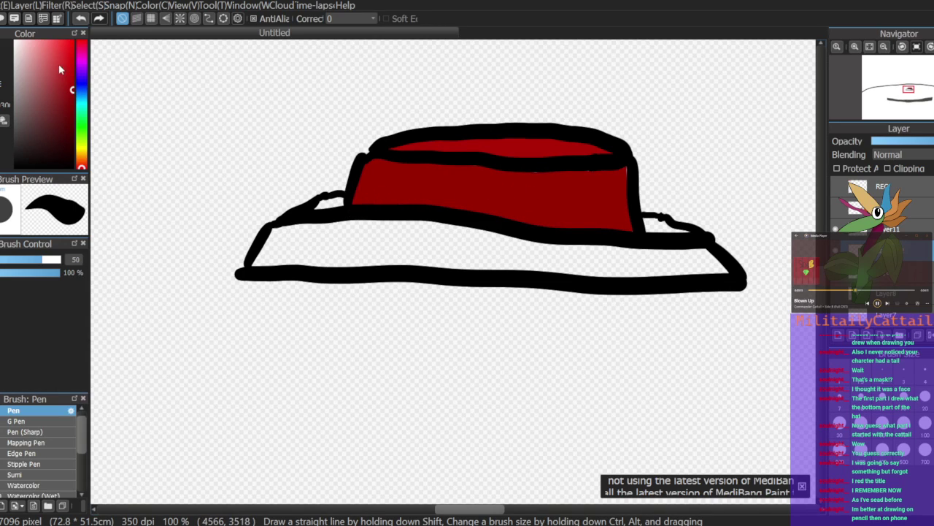
pyautogui.press('g')
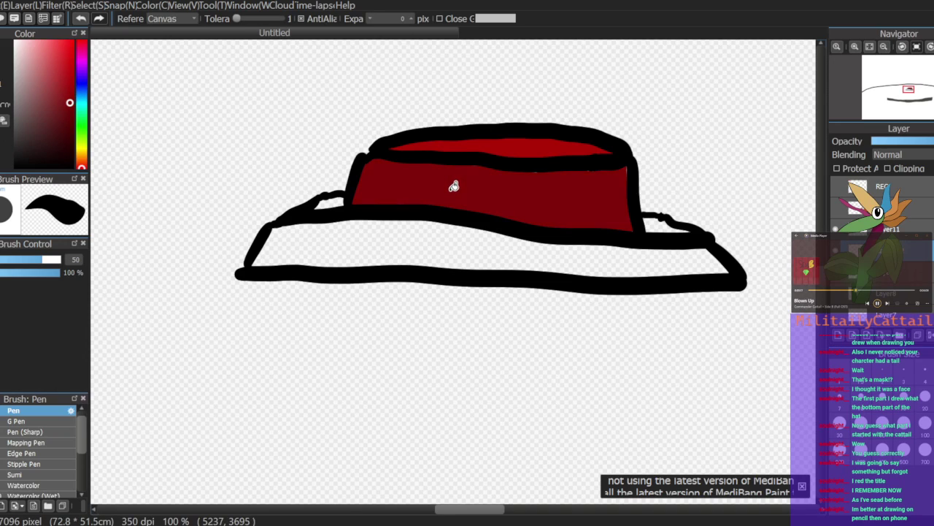
pyautogui.press('b')
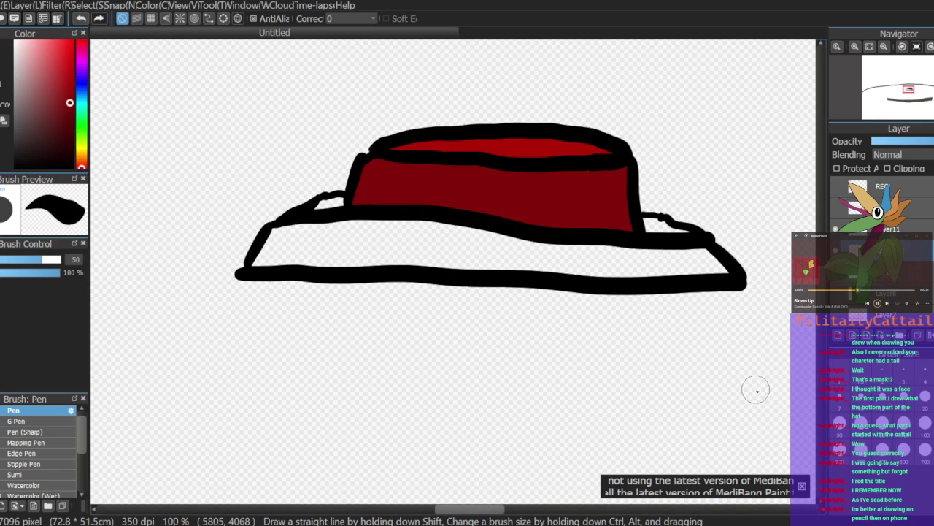
# Step: Fill the slab beneath the red cap with a dark olive brown
pyautogui.moveTo(52, 116); pyautogui.dragTo(2, 113)
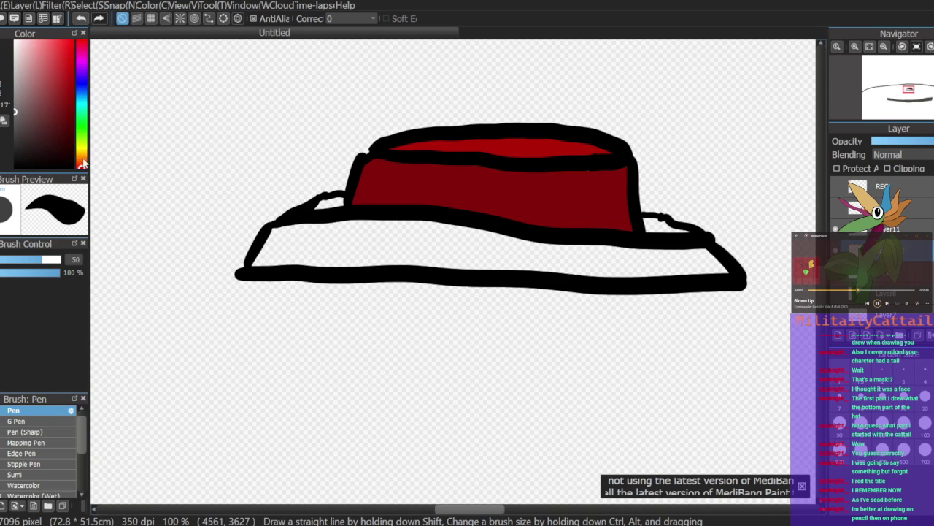
pyautogui.moveTo(84, 163); pyautogui.dragTo(83, 156)
pyautogui.click(28, 141)
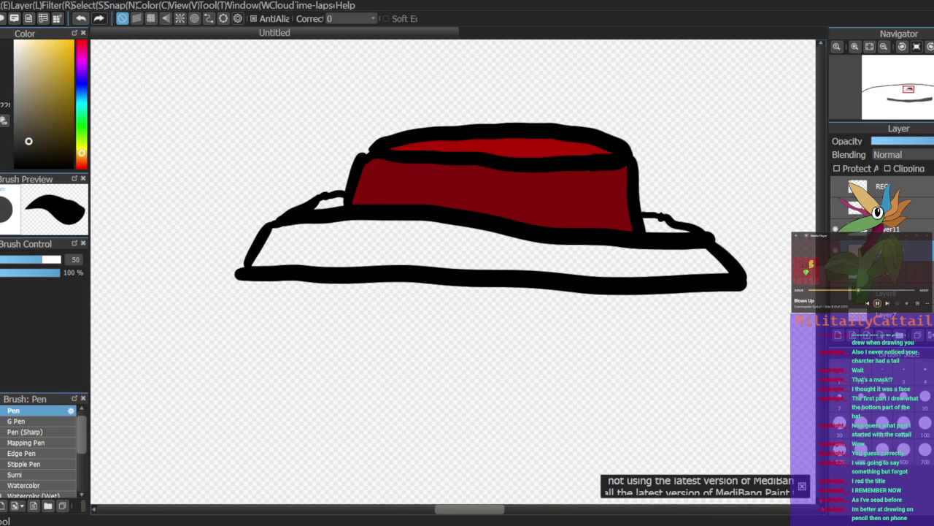
pyautogui.press('g')
pyautogui.click(663, 264)
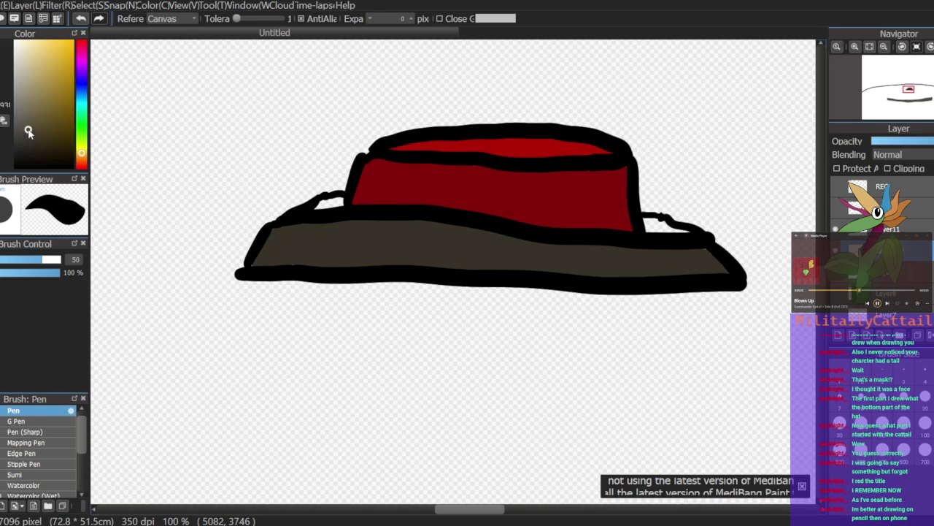
# Step: Fill the two small corner gaps behind the red cap with the slab's olive brown and sample the slab's colour
pyautogui.click(336, 199)
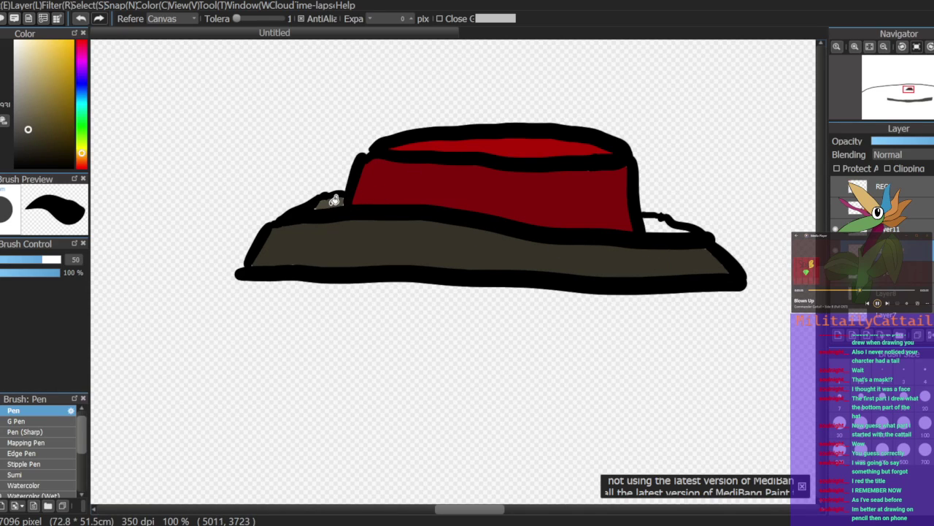
pyautogui.click(658, 222)
pyautogui.press('b')
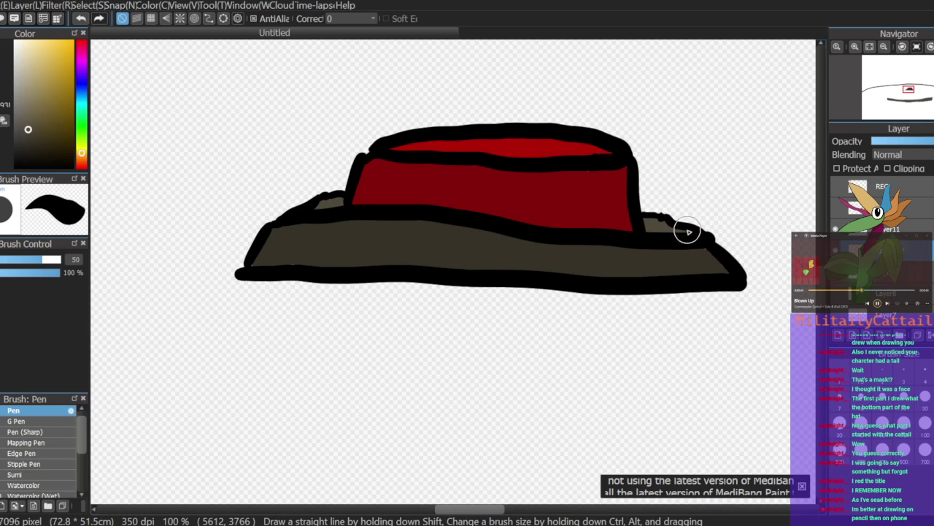
pyautogui.keyDown('alt'); pyautogui.click(633, 260); pyautogui.keyUp('alt')
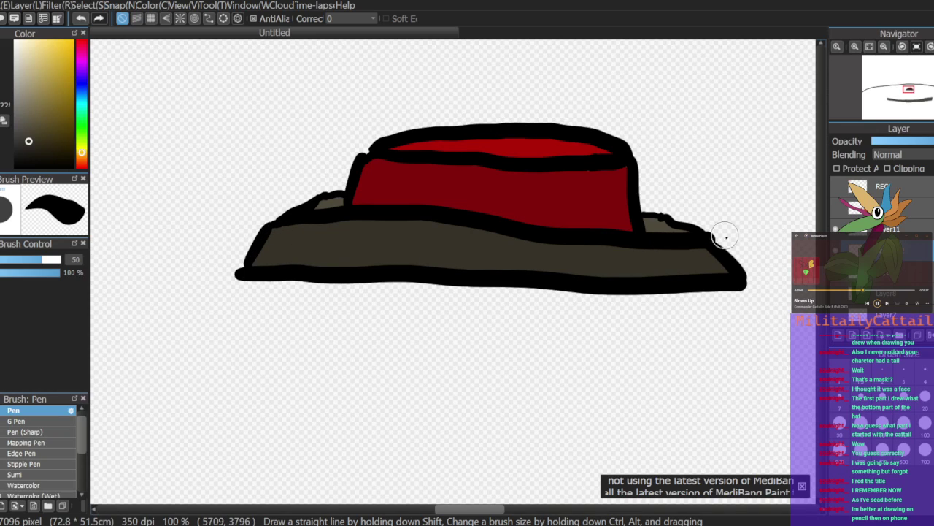
# Step: Show the disc's outline and grey fill again and check the red cap against the whole platform
pyautogui.click(837, 279)
pyautogui.click(837, 293)
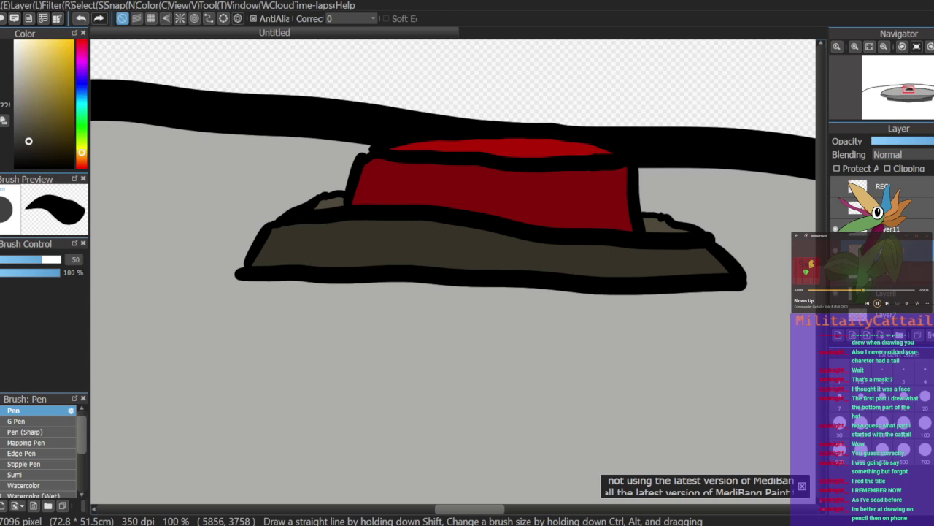
pyautogui.click(883, 46)
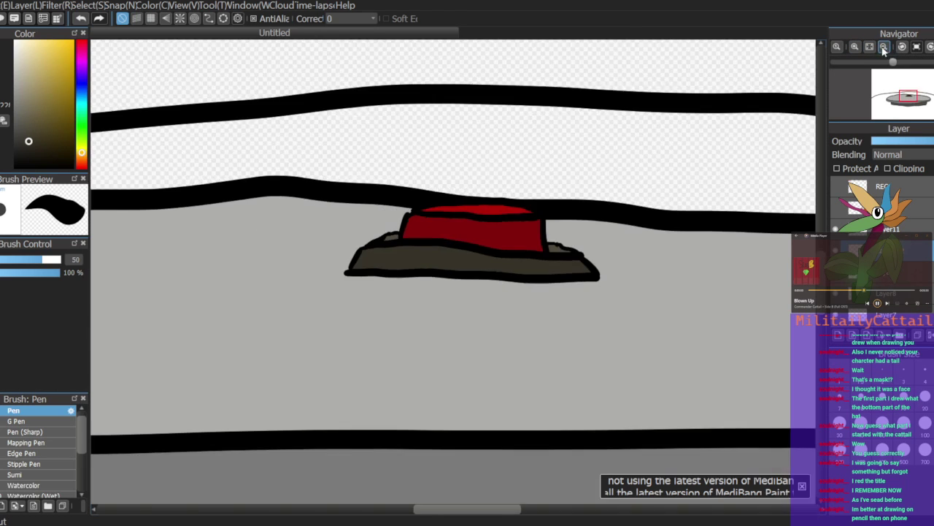
pyautogui.click(883, 46)
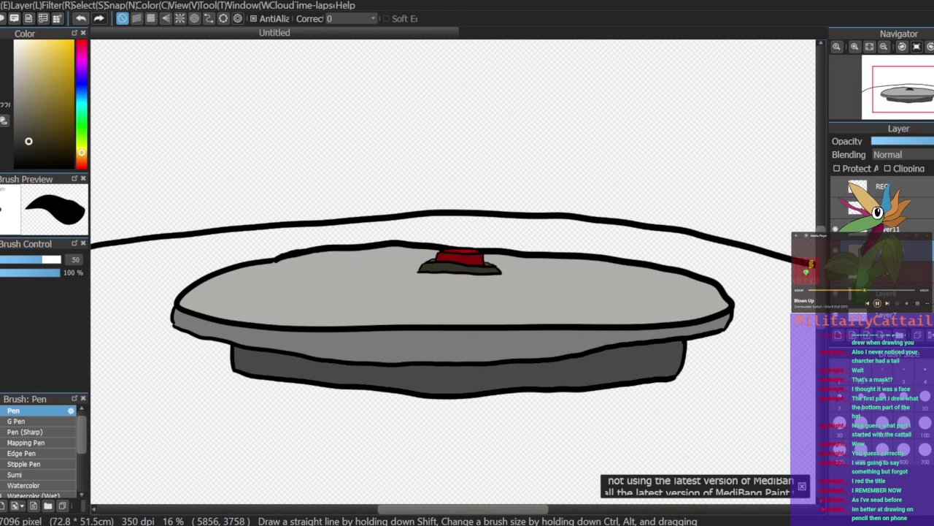
pyautogui.scroll(-2, 882, 251)
pyautogui.scroll(2, 883, 219)
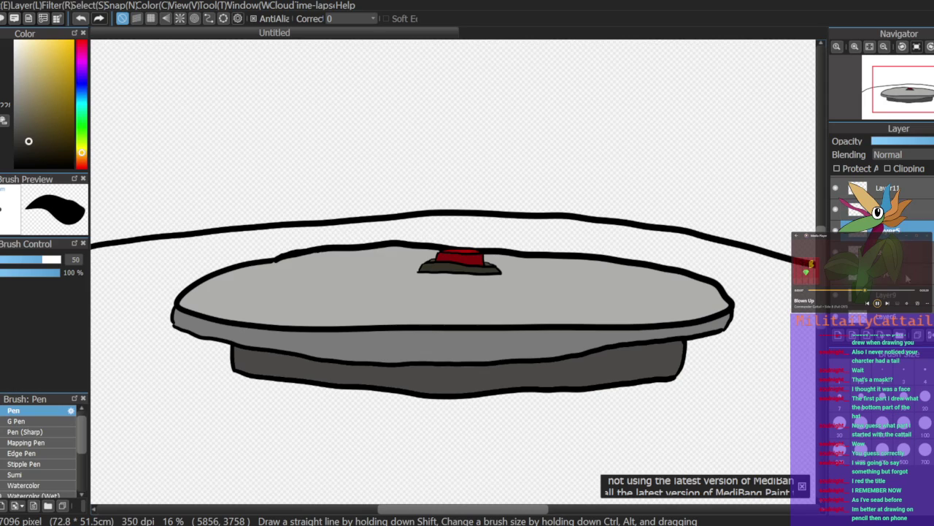
# Step: Lock the REC layer and the layer beneath it, and rename the red cap's top layer as Button
pyautogui.click(931, 339)
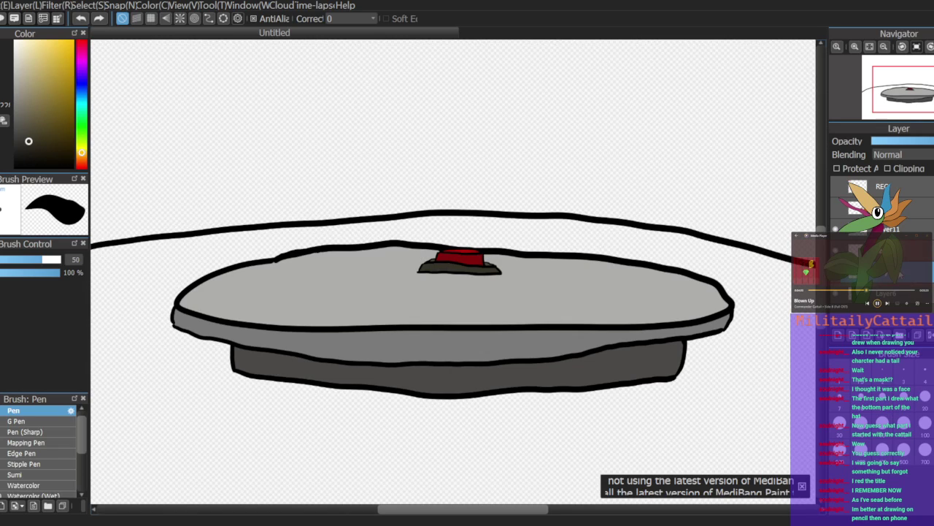
pyautogui.click(931, 211)
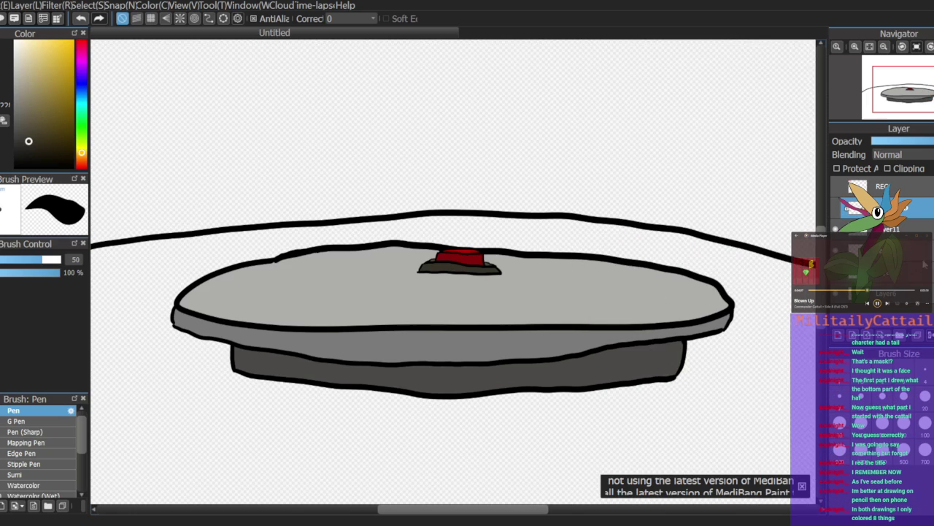
pyautogui.click(933, 182)
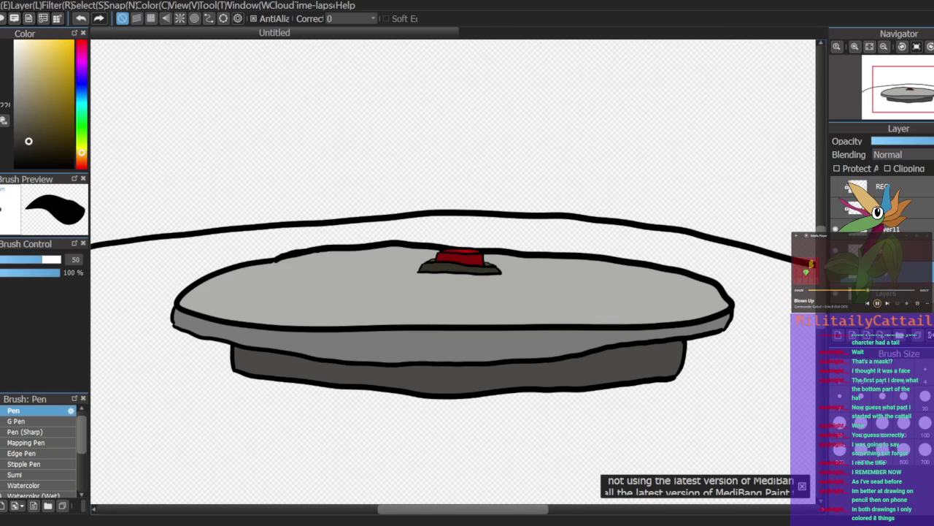
pyautogui.click(916, 230)
pyautogui.click(931, 334)
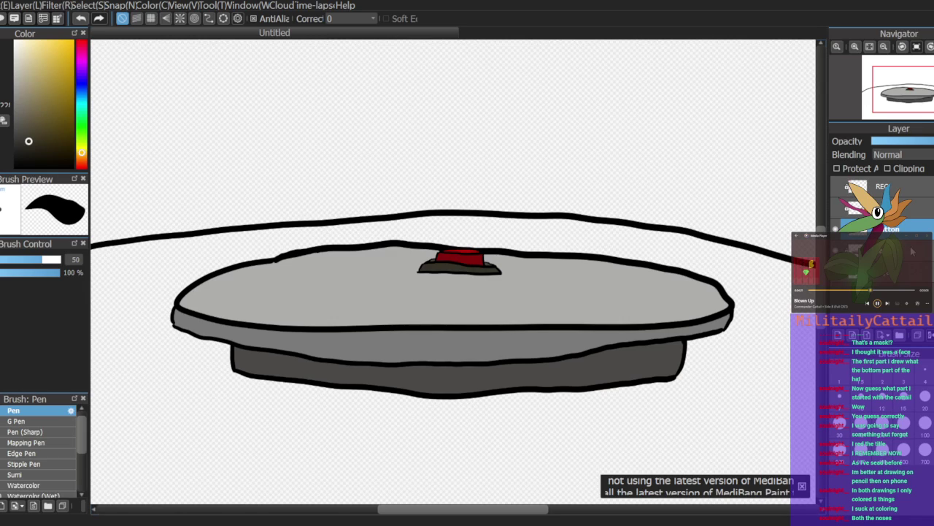
pyautogui.click(922, 257)
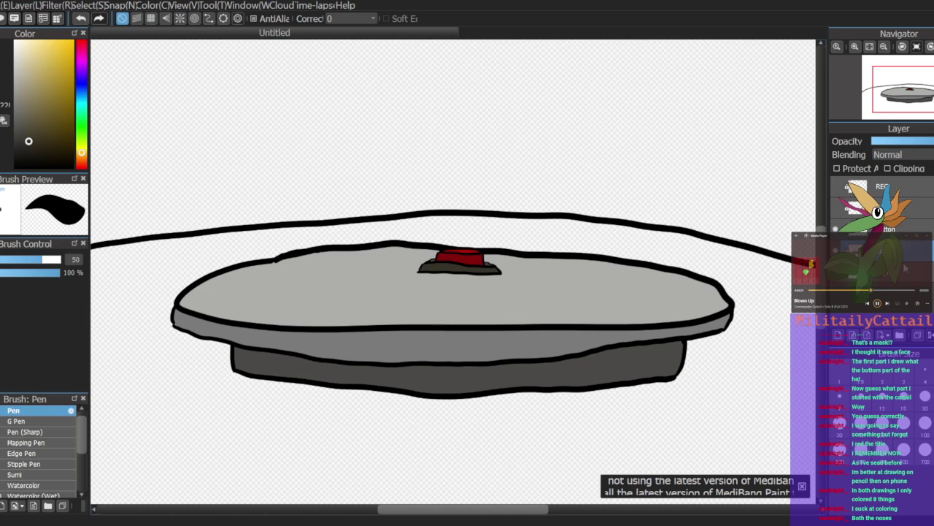
pyautogui.click(906, 270)
# Step: Add a new layer beneath the platform's artwork for the floor lines
pyautogui.moveTo(907, 95)
pyautogui.mouseDown()
pyautogui.moveTo(893, 87)
pyautogui.moveTo(897, 105)
pyautogui.moveTo(909, 99)
pyautogui.moveTo(902, 95)
pyautogui.mouseUp()
pyautogui.click(887, 47)
pyautogui.click(886, 47)
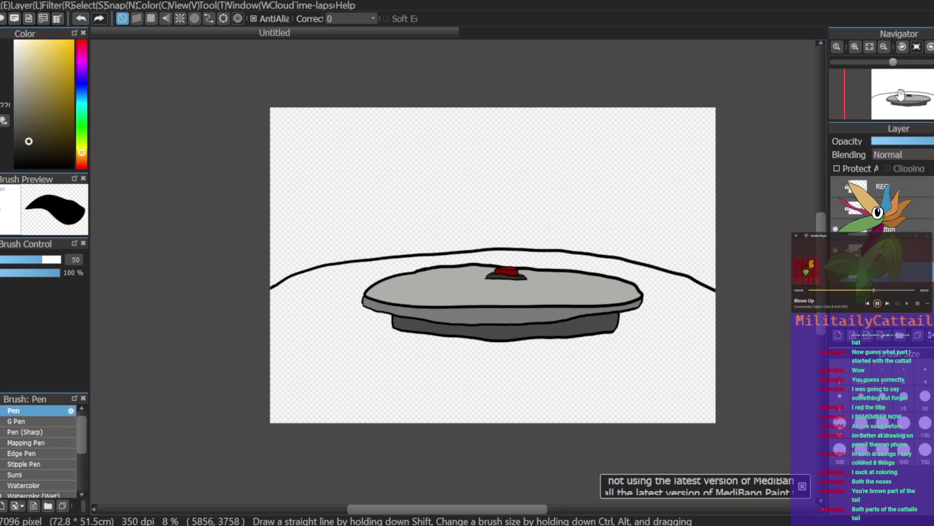
pyautogui.click(855, 47)
pyautogui.moveTo(914, 103); pyautogui.dragTo(907, 100)
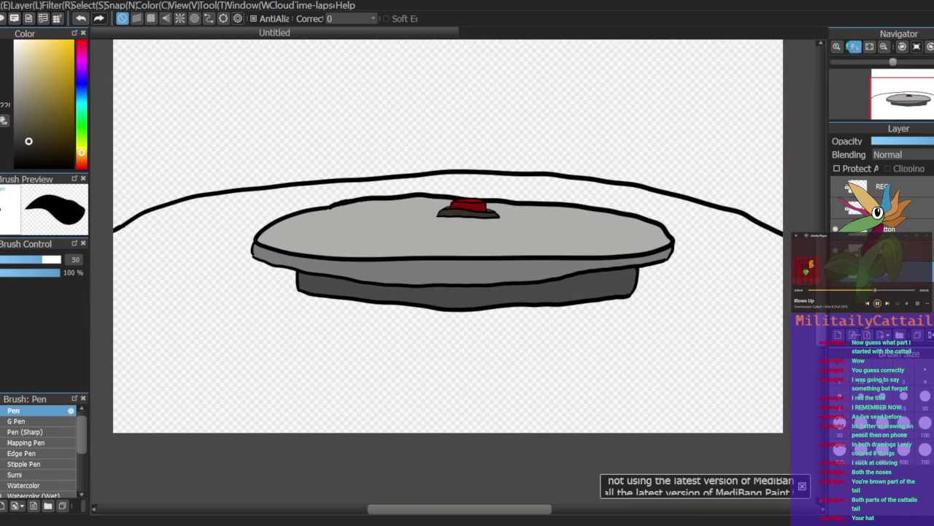
pyautogui.click(854, 47)
pyautogui.moveTo(907, 104)
pyautogui.mouseDown()
pyautogui.moveTo(893, 104)
pyautogui.moveTo(903, 105)
pyautogui.mouseUp()
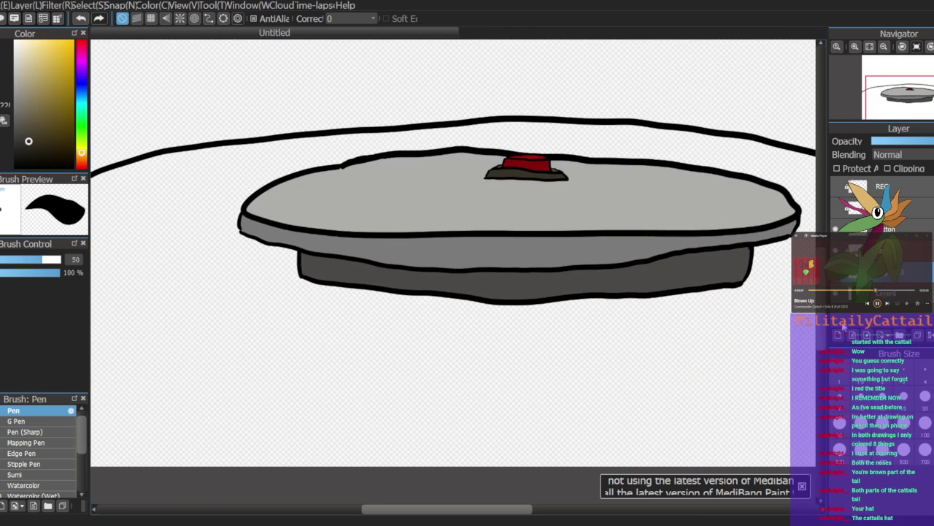
pyautogui.click(835, 292)
pyautogui.click(836, 293)
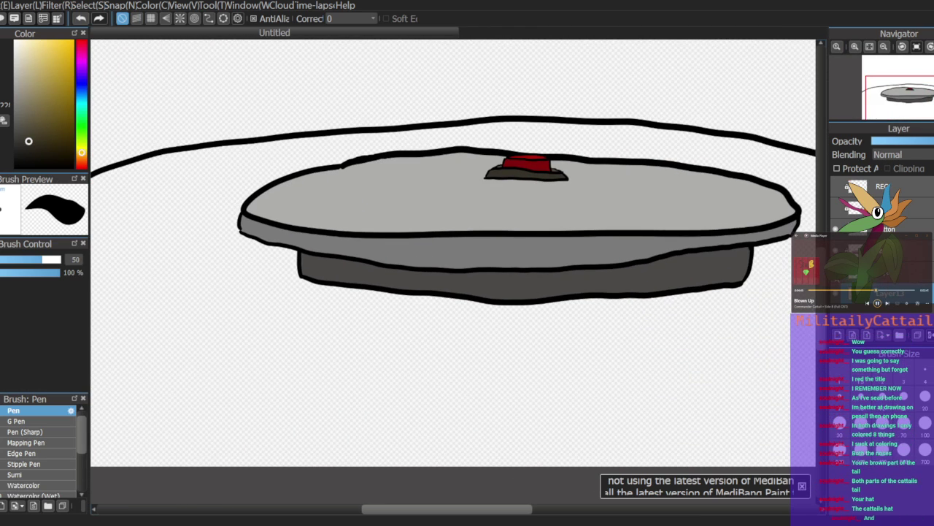
# Step: Set the pen size to 25 and draw three thin curved lines across the floor, passing behind and below the platform
pyautogui.moveTo(902, 105); pyautogui.dragTo(891, 97)
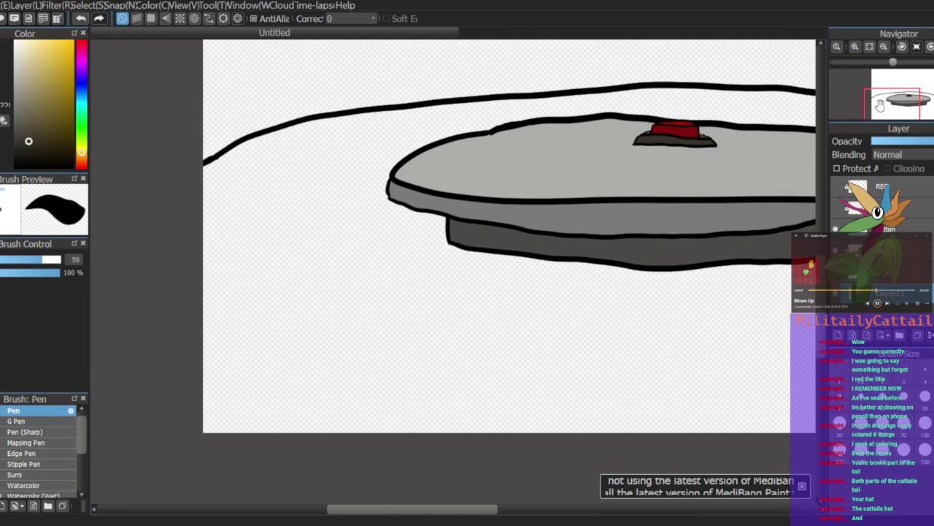
pyautogui.doubleClick(76, 259)
pyautogui.write('25')
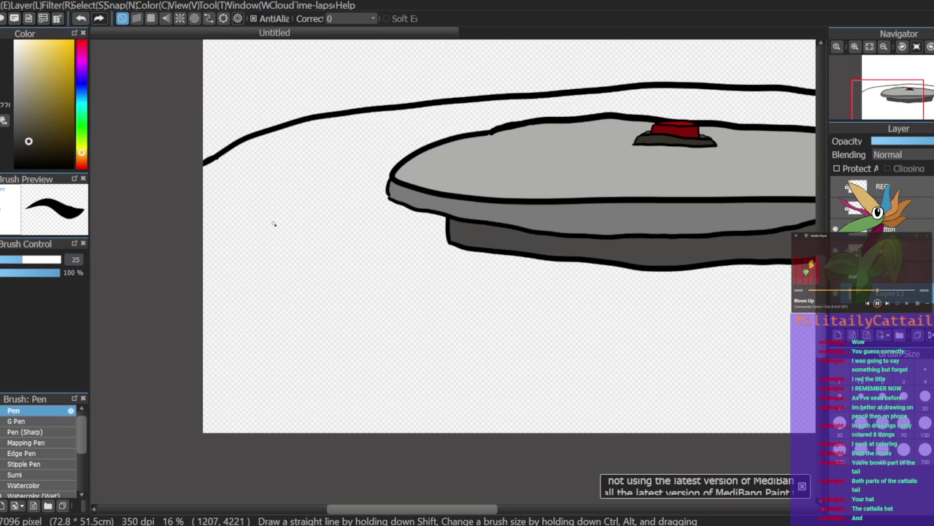
pyautogui.click(916, 49)
pyautogui.click(916, 48)
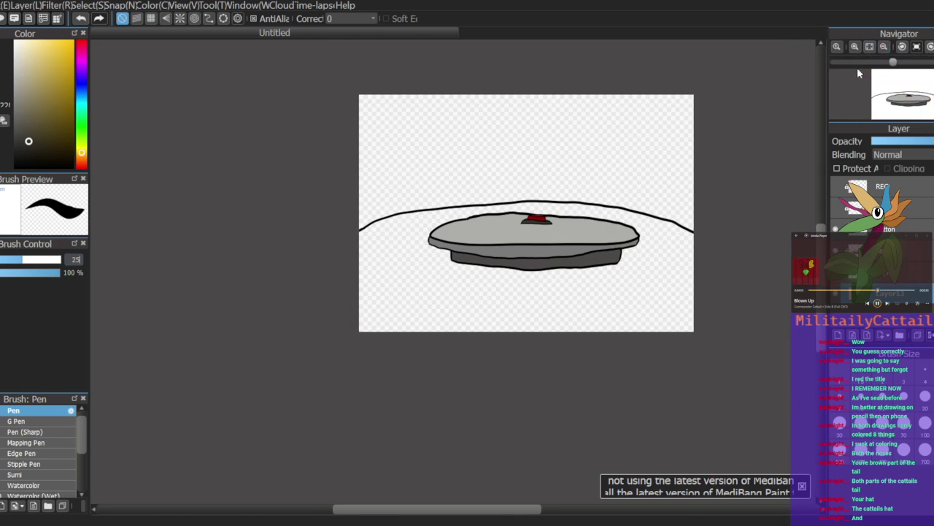
pyautogui.moveTo(356, 255); pyautogui.dragTo(380, 248)
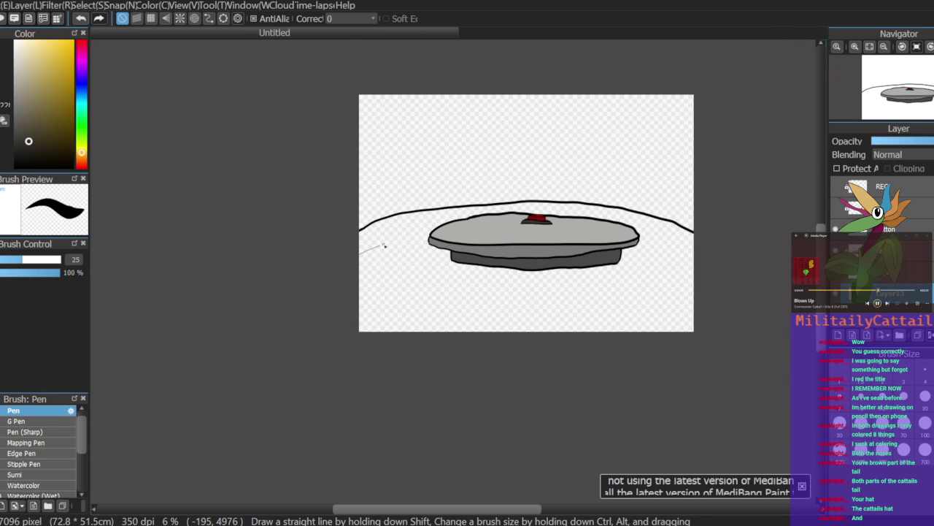
pyautogui.moveTo(604, 235); pyautogui.dragTo(713, 260)
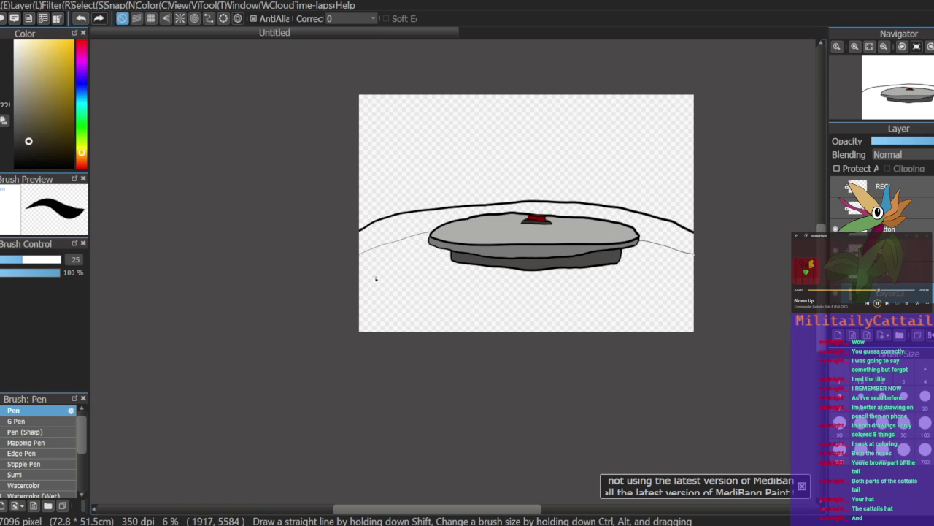
pyautogui.moveTo(359, 279); pyautogui.dragTo(484, 261)
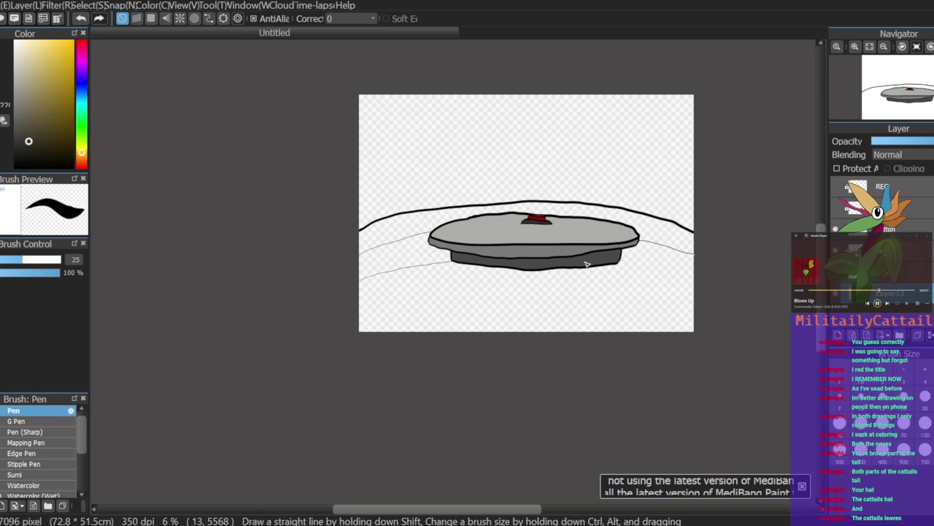
pyautogui.moveTo(683, 279); pyautogui.dragTo(708, 289)
pyautogui.moveTo(358, 308); pyautogui.dragTo(380, 302)
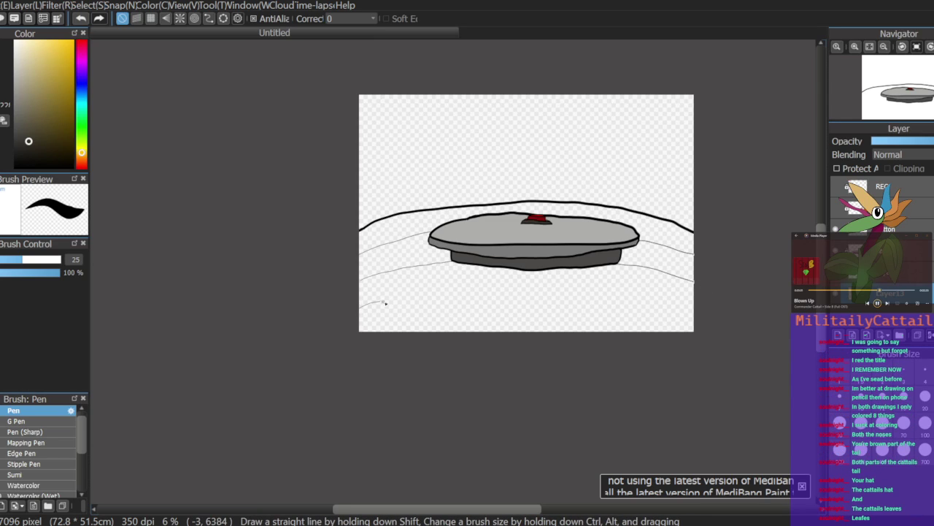
pyautogui.moveTo(483, 295)
pyautogui.mouseDown()
pyautogui.moveTo(594, 295)
pyautogui.moveTo(699, 316)
pyautogui.mouseUp()
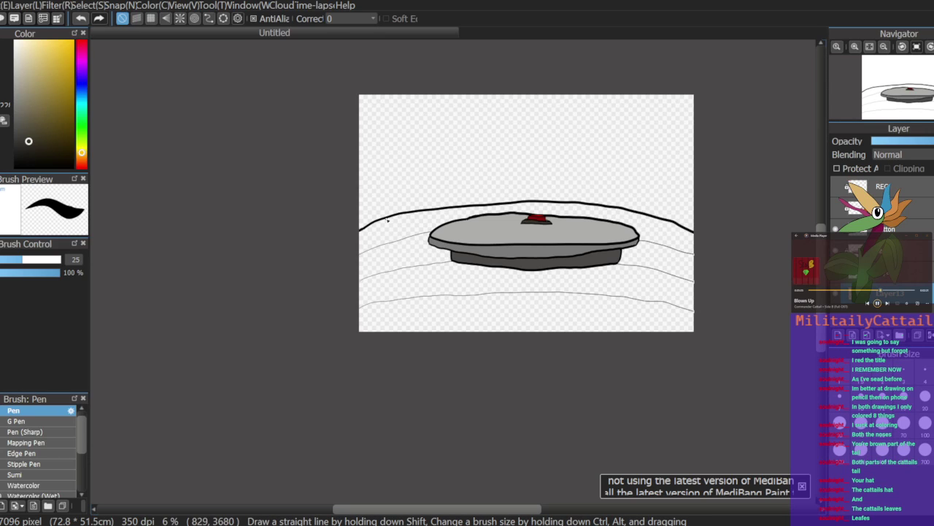
# Step: Draw six thin lines from the horizon down to the canvas's lower edge, crossing the curved lines to form floor tiles
pyautogui.moveTo(389, 222); pyautogui.dragTo(428, 330)
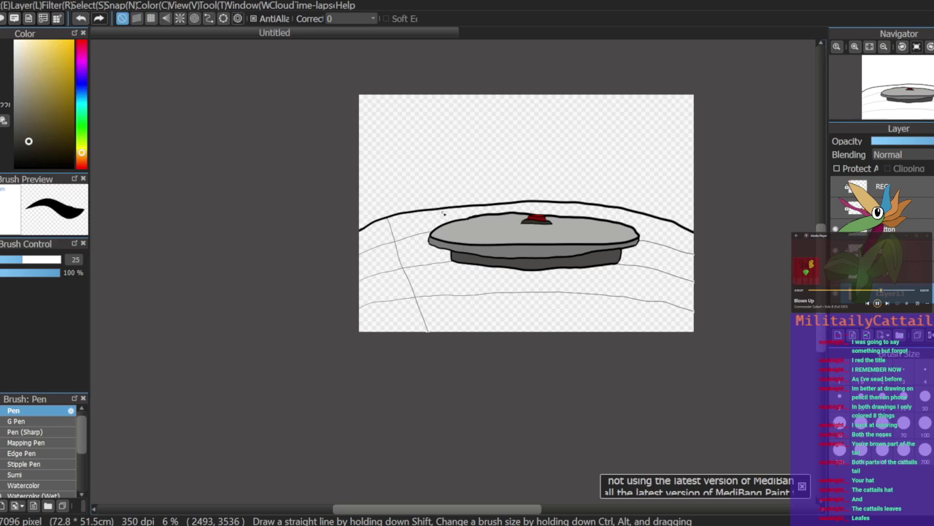
pyautogui.moveTo(459, 261); pyautogui.dragTo(476, 330)
pyautogui.moveTo(514, 269); pyautogui.dragTo(524, 330)
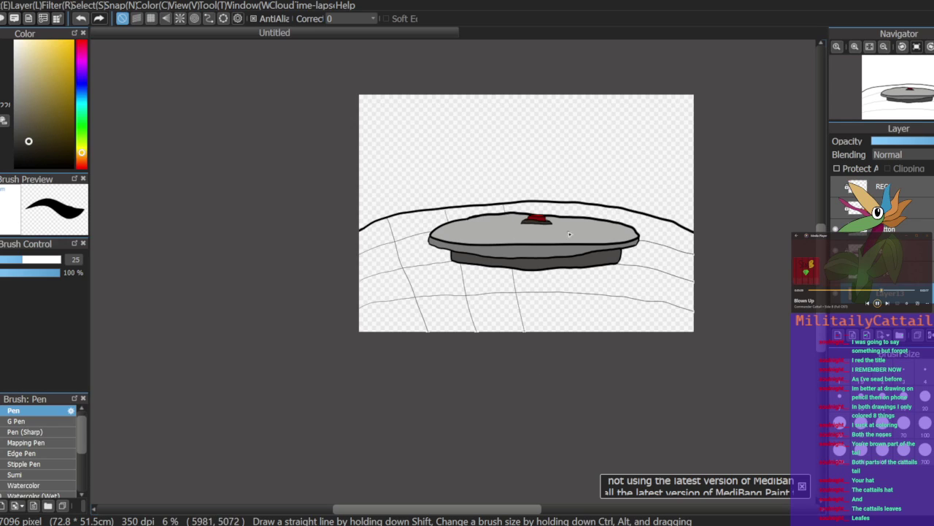
pyautogui.moveTo(571, 206); pyautogui.dragTo(563, 330)
pyautogui.moveTo(628, 210); pyautogui.dragTo(602, 330)
pyautogui.moveTo(673, 226); pyautogui.dragTo(644, 330)
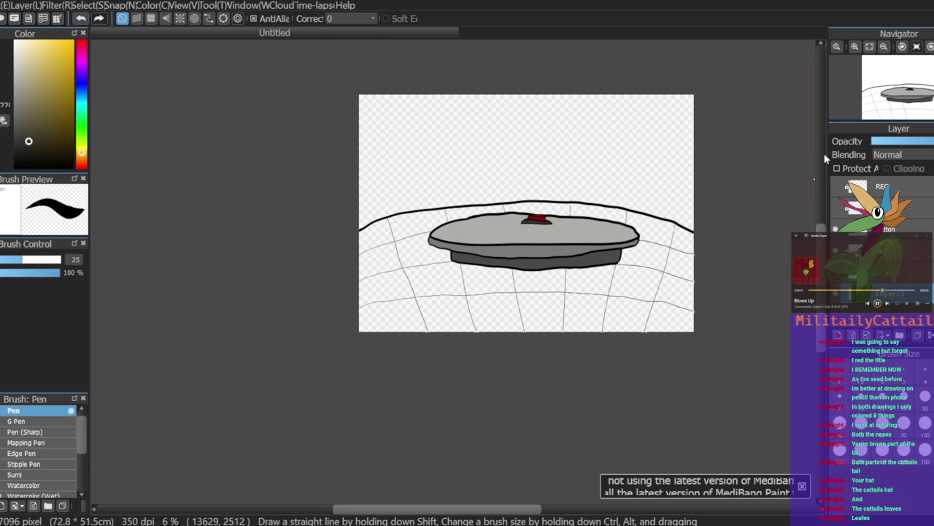
# Step: Inspect the floor grid up close and extend the middle curved line to the canvas's left edge
pyautogui.click(854, 47)
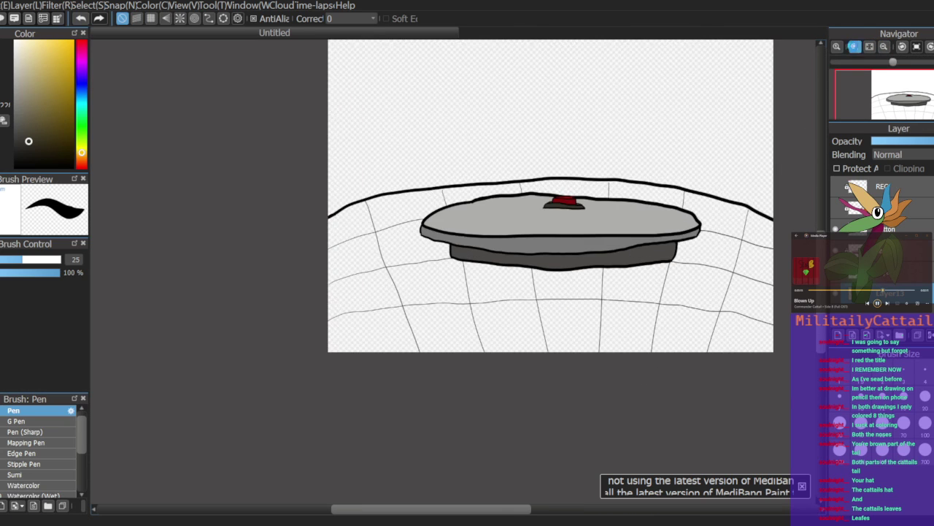
pyautogui.click(854, 47)
pyautogui.click(902, 95)
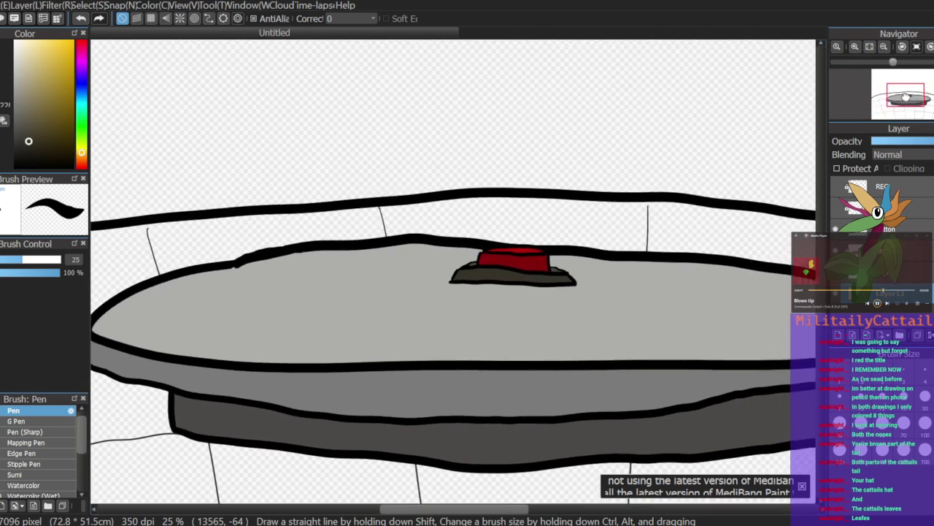
pyautogui.moveTo(902, 95); pyautogui.dragTo(913, 96)
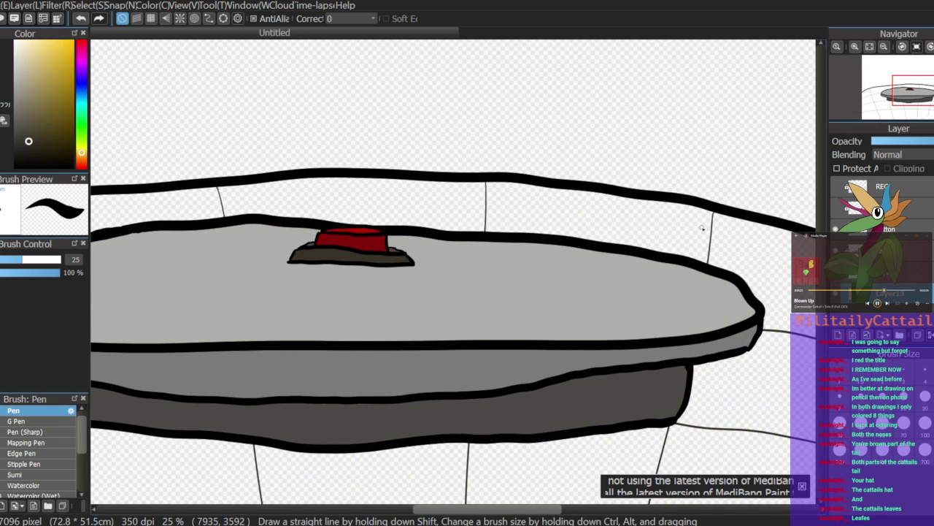
pyautogui.click(927, 95)
pyautogui.moveTo(927, 95); pyautogui.dragTo(926, 101)
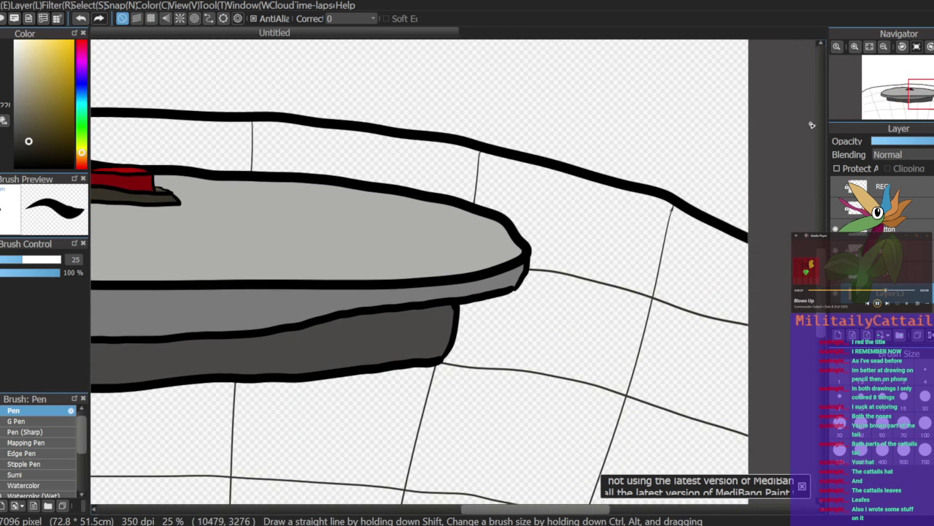
pyautogui.moveTo(922, 106); pyautogui.dragTo(857, 104)
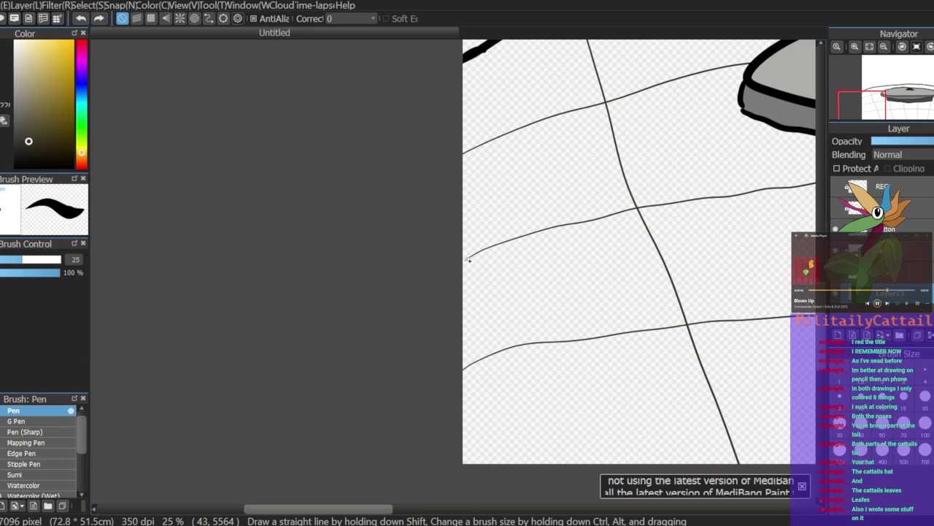
pyautogui.moveTo(467, 259); pyautogui.dragTo(464, 263)
# Step: Add a new layer beneath the grid lines and fill the floor tile at the canvas's left edge with light warm grey
pyautogui.moveTo(900, 105)
pyautogui.mouseDown()
pyautogui.moveTo(925, 113)
pyautogui.moveTo(886, 109)
pyautogui.mouseUp()
pyautogui.click(838, 336)
pyautogui.moveTo(889, 293); pyautogui.dragTo(888, 317)
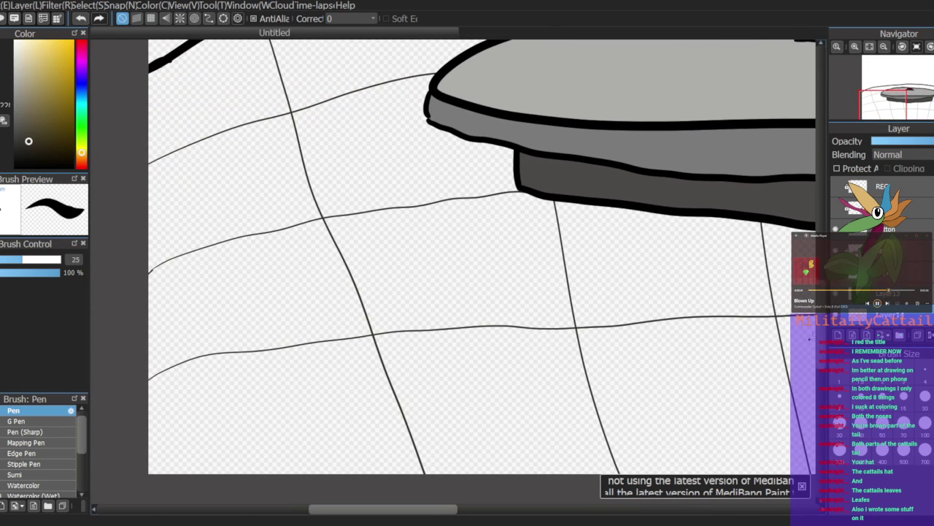
pyautogui.moveTo(26, 116); pyautogui.dragTo(11, 41)
pyautogui.press('g')
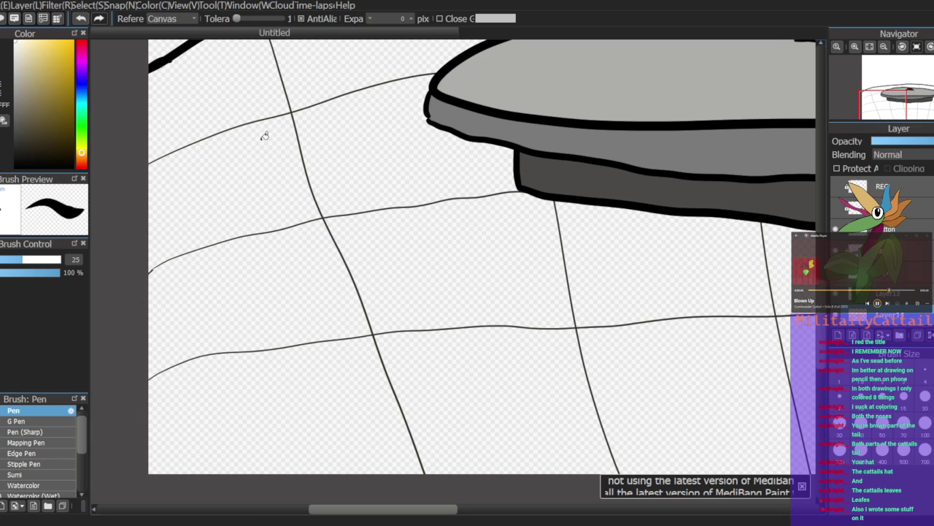
pyautogui.click(230, 150)
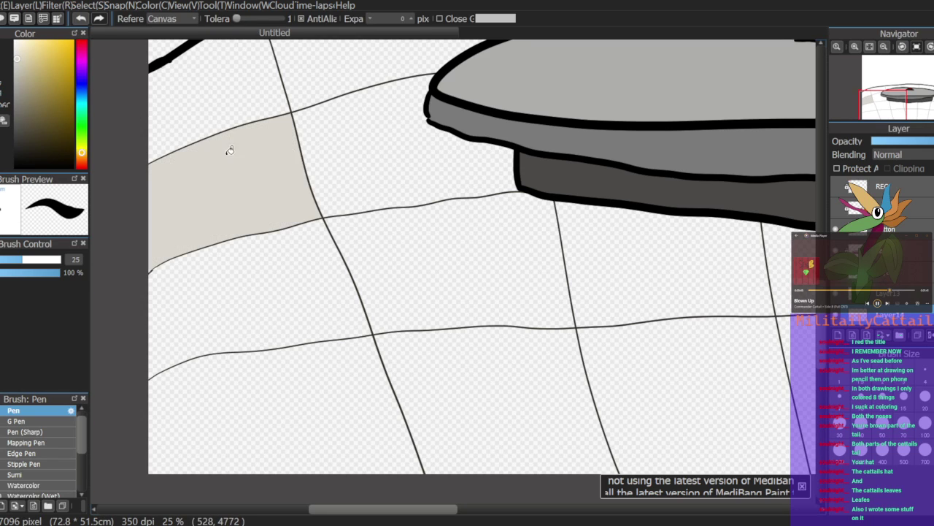
# Step: Try to fill the second back-row floor tile with light warm grey and undo the fill
pyautogui.click(884, 46)
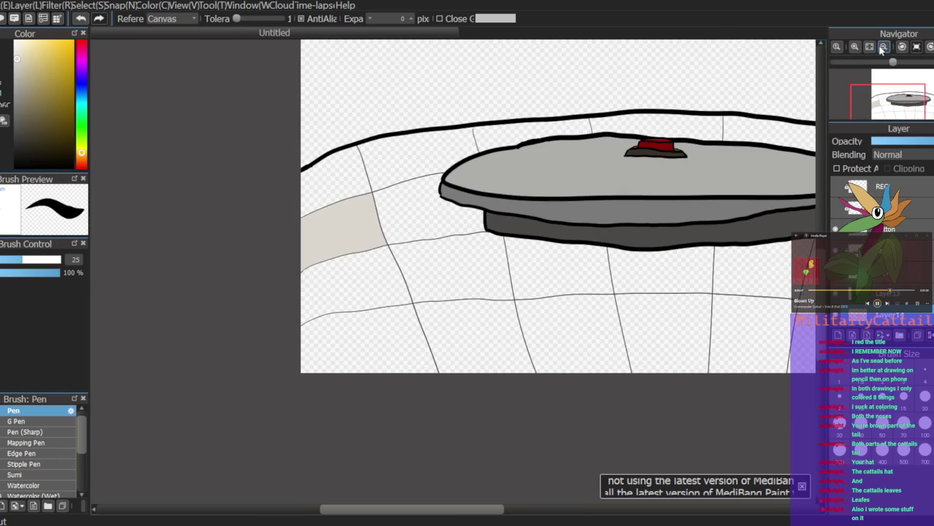
pyautogui.click(443, 149)
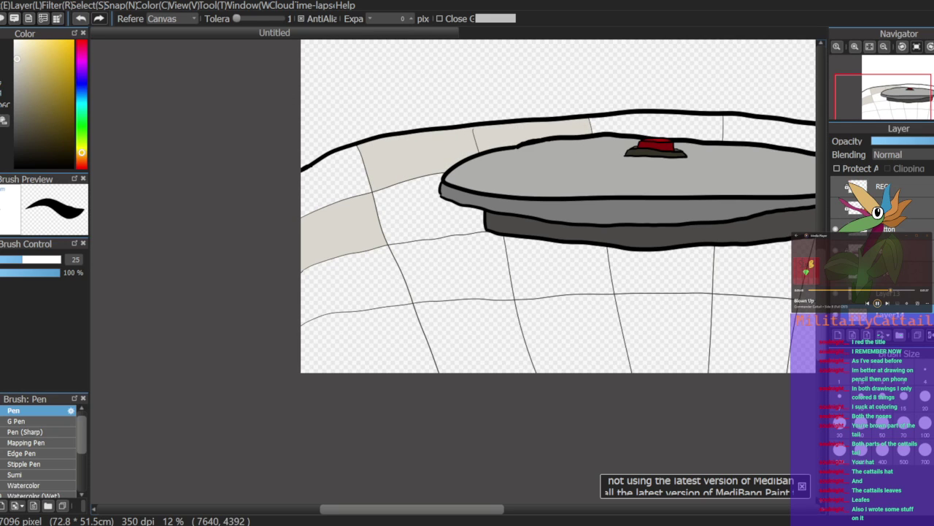
pyautogui.click(81, 19)
# Step: Close the gap above the back row's second vertical grid line by extending it up to the horizon with the black pen
pyautogui.click(855, 46)
pyautogui.click(855, 46)
pyautogui.moveTo(878, 103); pyautogui.dragTo(881, 85)
pyautogui.rightClick(533, 270)
pyautogui.press('b')
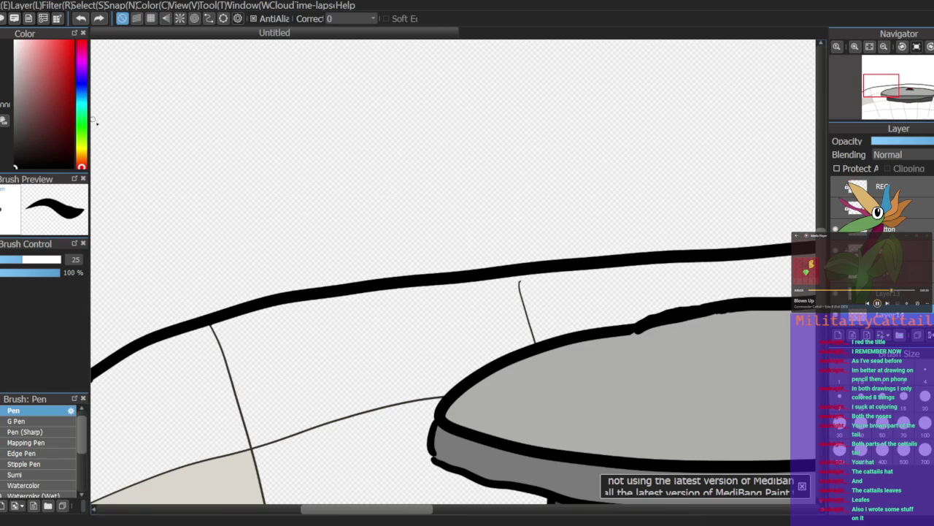
pyautogui.moveTo(519, 284); pyautogui.dragTo(518, 275)
# Step: Hide the platform and button, and fill alternating tiles in the left part of the two back rows with the existing light warm grey
pyautogui.click(835, 251)
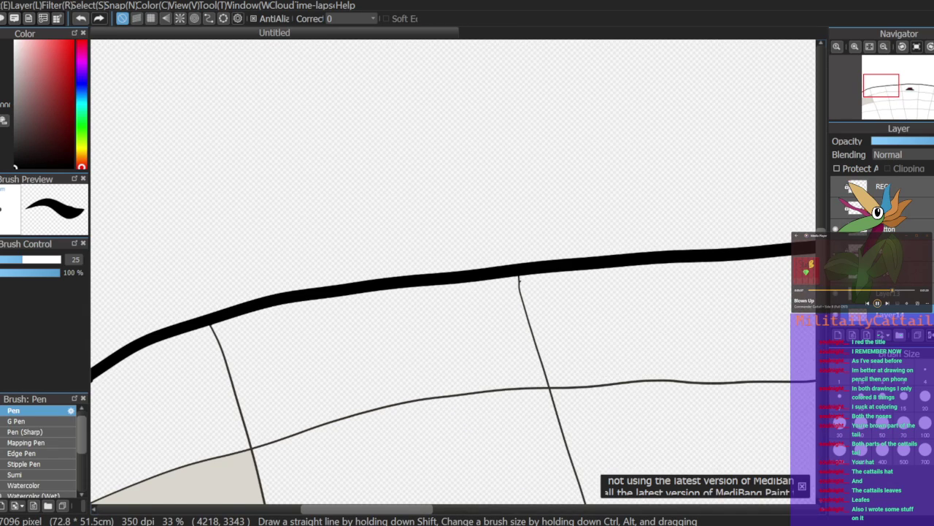
pyautogui.click(882, 50)
pyautogui.click(881, 50)
pyautogui.click(878, 51)
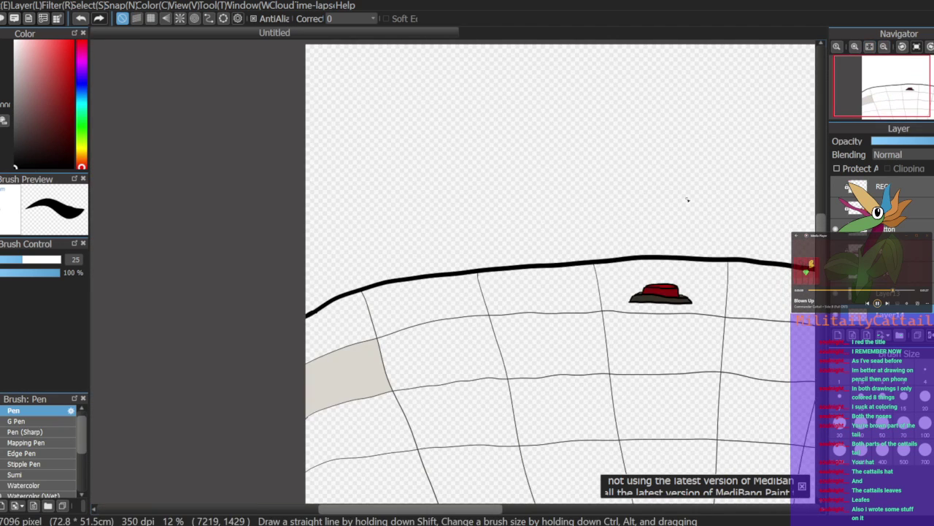
pyautogui.keyDown('alt'); pyautogui.click(375, 358); pyautogui.keyUp('alt')
pyautogui.press('g')
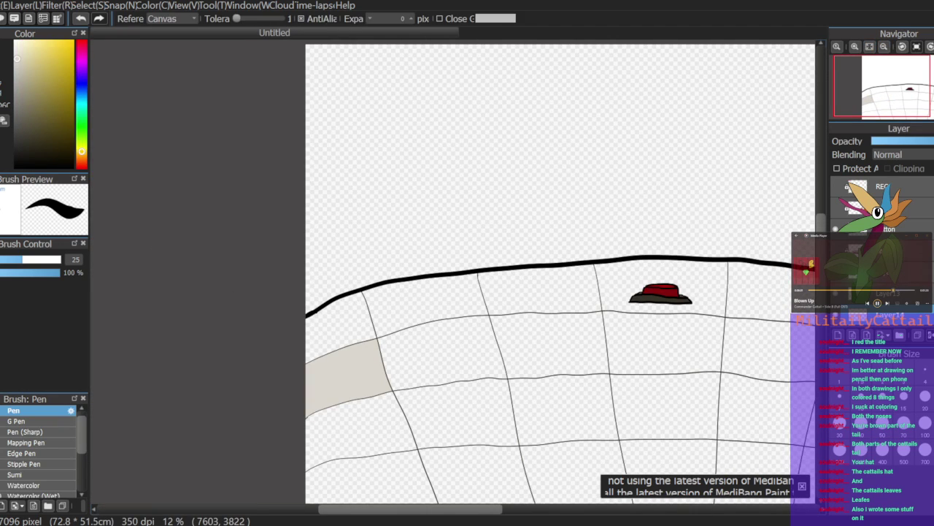
pyautogui.click(450, 296)
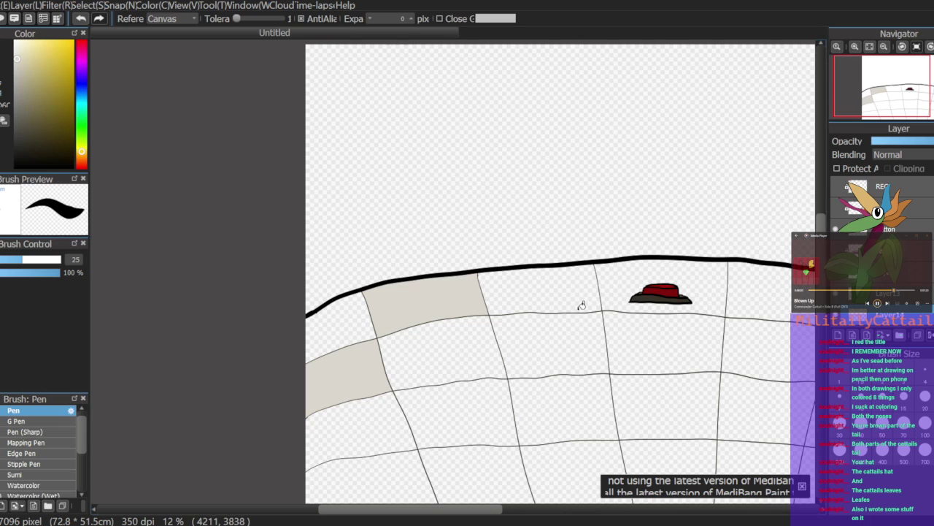
pyautogui.click(592, 321)
pyautogui.click(709, 281)
pyautogui.click(670, 293)
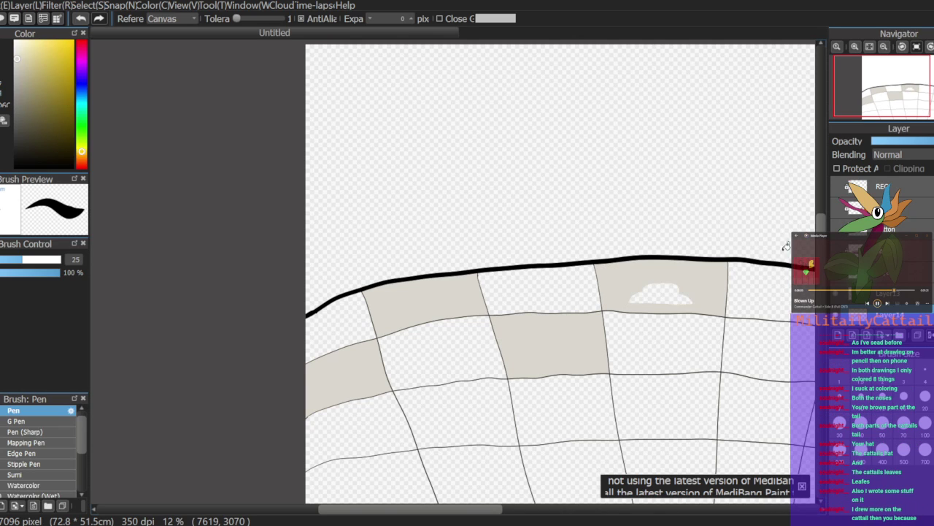
# Step: Fill the rest of the alternating floor tiles with light warm grey to complete the light half of the checkerboard
pyautogui.moveTo(883, 86); pyautogui.dragTo(911, 104)
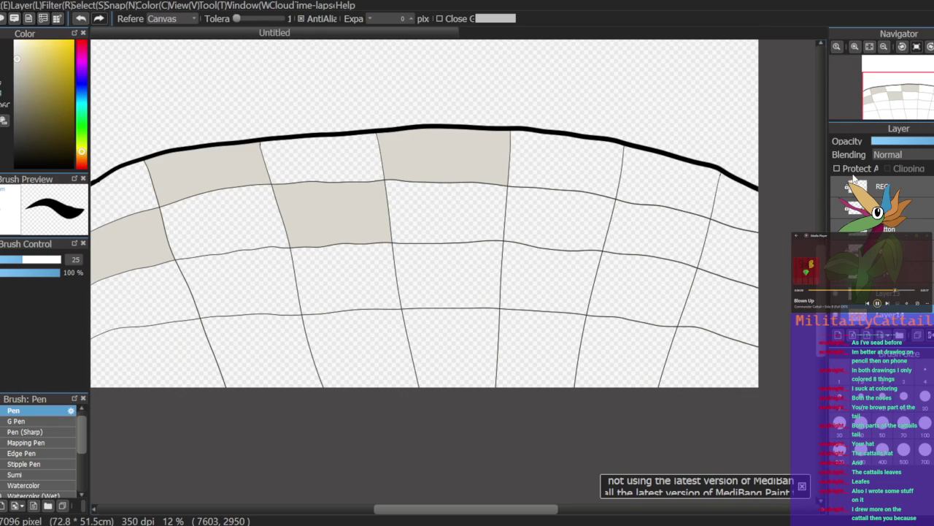
pyautogui.click(560, 204)
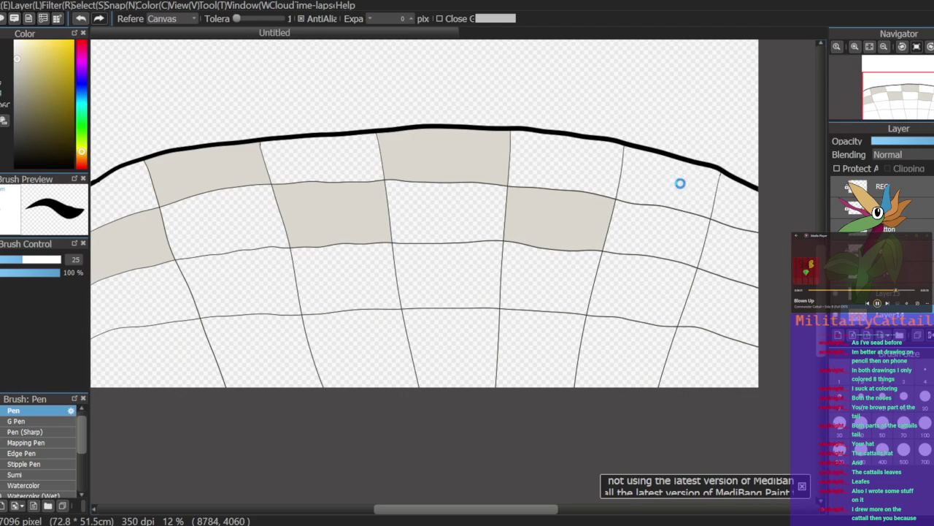
pyautogui.click(678, 184)
pyautogui.click(751, 244)
pyautogui.click(657, 294)
pyautogui.click(716, 358)
pyautogui.click(548, 345)
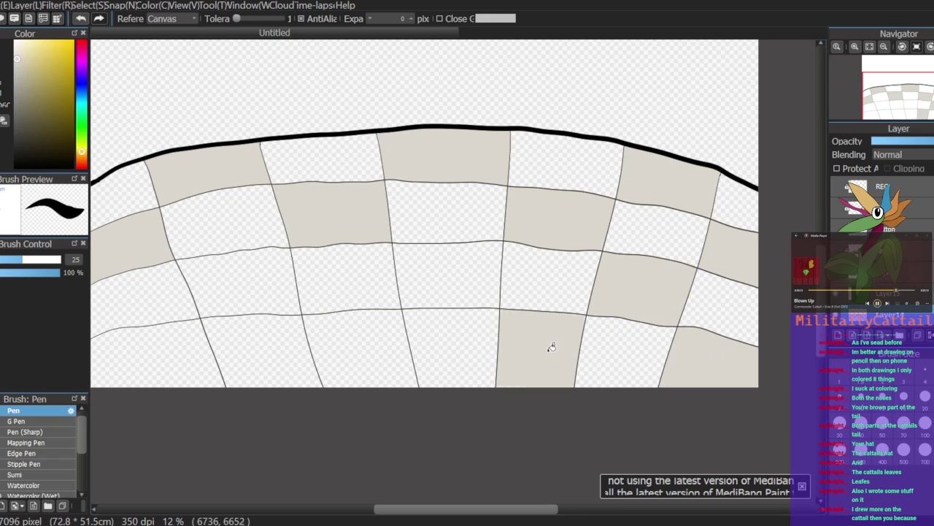
pyautogui.click(452, 274)
pyautogui.click(350, 365)
pyautogui.click(241, 288)
pyautogui.click(175, 371)
# Step: Choose a dark warm grey and fill all remaining empty floor tiles with it
pyautogui.moveTo(919, 103); pyautogui.dragTo(904, 99)
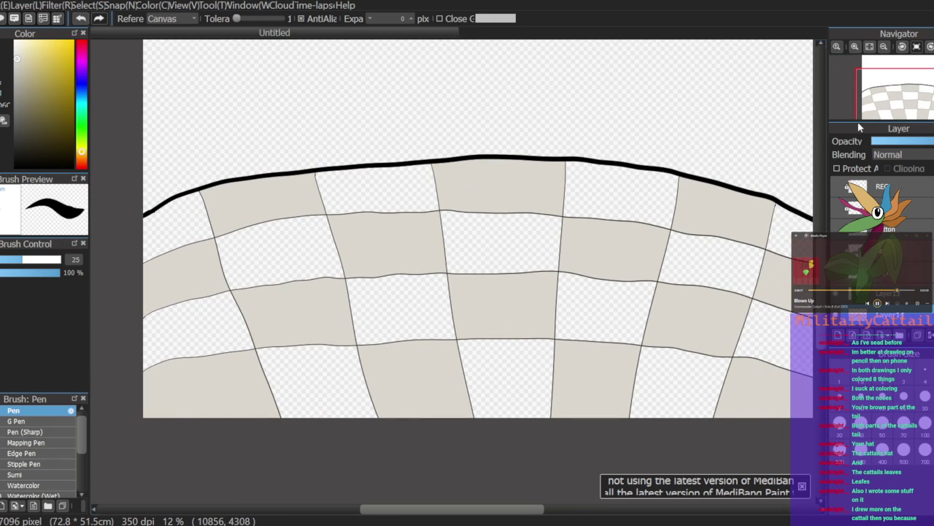
pyautogui.click(16, 115)
pyautogui.moveTo(22, 127); pyautogui.dragTo(25, 134)
pyautogui.click(180, 217)
pyautogui.click(277, 253)
pyautogui.click(235, 336)
pyautogui.click(321, 369)
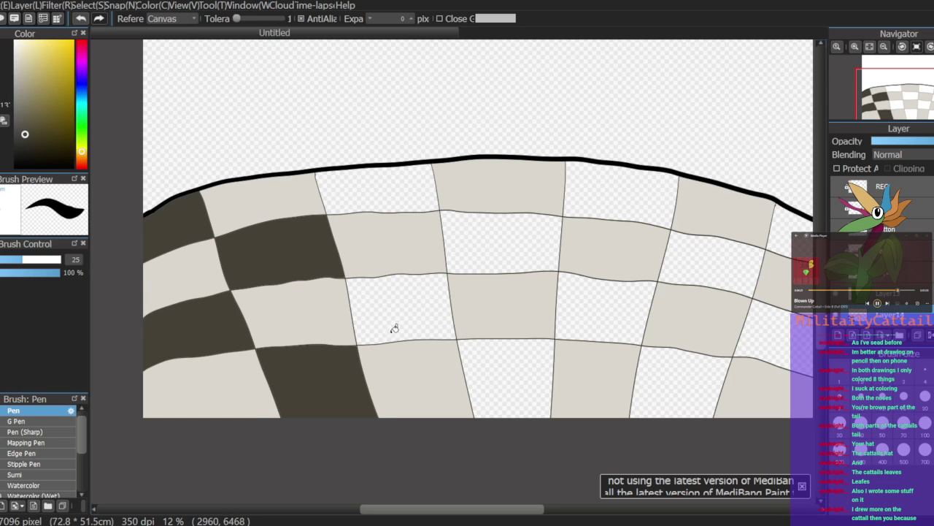
pyautogui.click(394, 306)
pyautogui.click(376, 191)
pyautogui.click(500, 245)
pyautogui.click(504, 373)
pyautogui.click(593, 301)
pyautogui.click(621, 191)
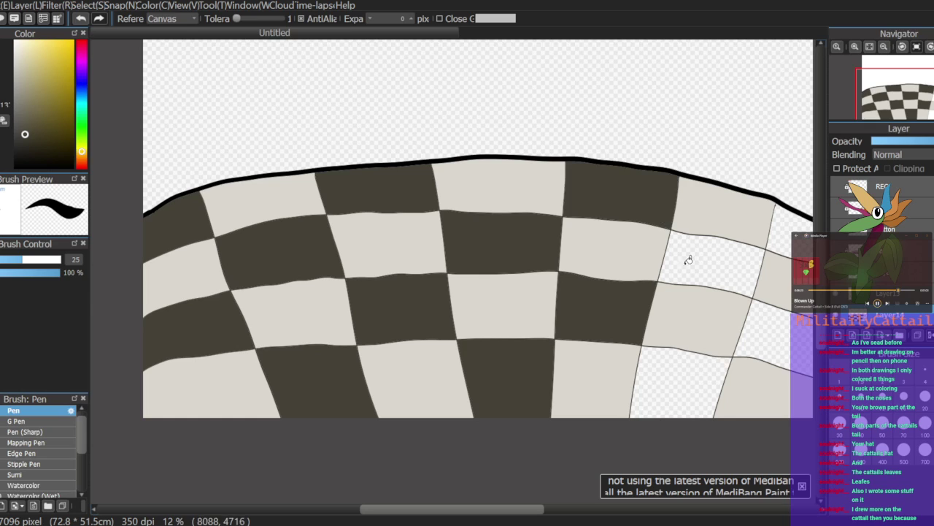
pyautogui.click(679, 380)
pyautogui.click(712, 262)
pyautogui.click(766, 336)
pyautogui.click(792, 230)
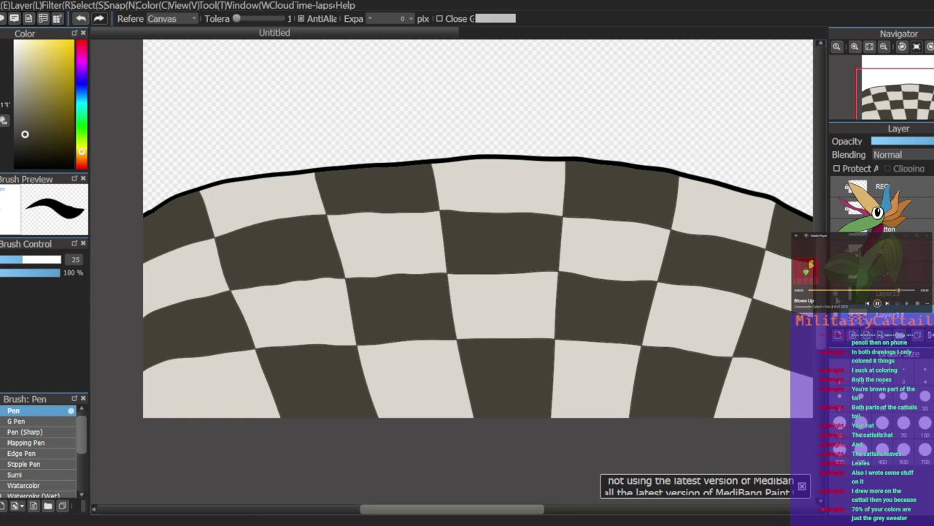
# Step: Show the platform, button and character layers again and review the scene over the checkered floor
pyautogui.click(837, 248)
pyautogui.click(836, 231)
pyautogui.click(836, 209)
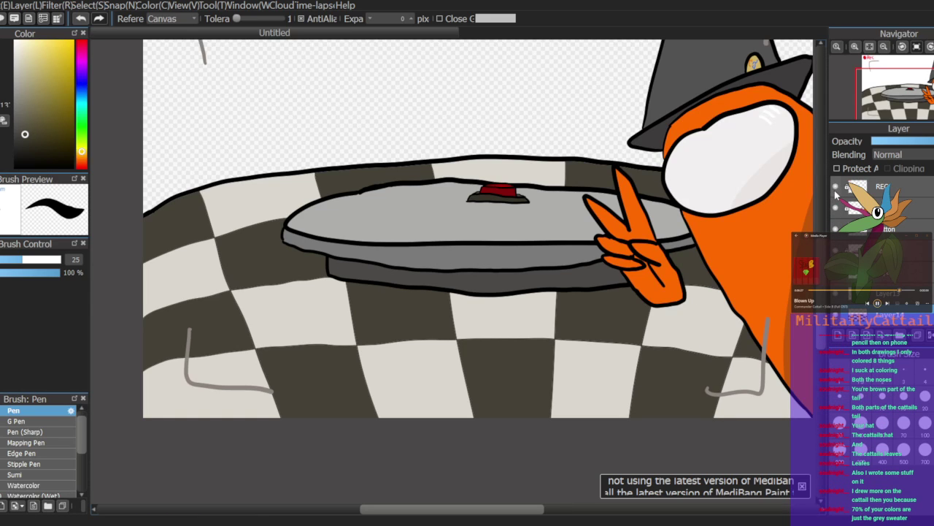
pyautogui.moveTo(921, 94); pyautogui.dragTo(914, 84)
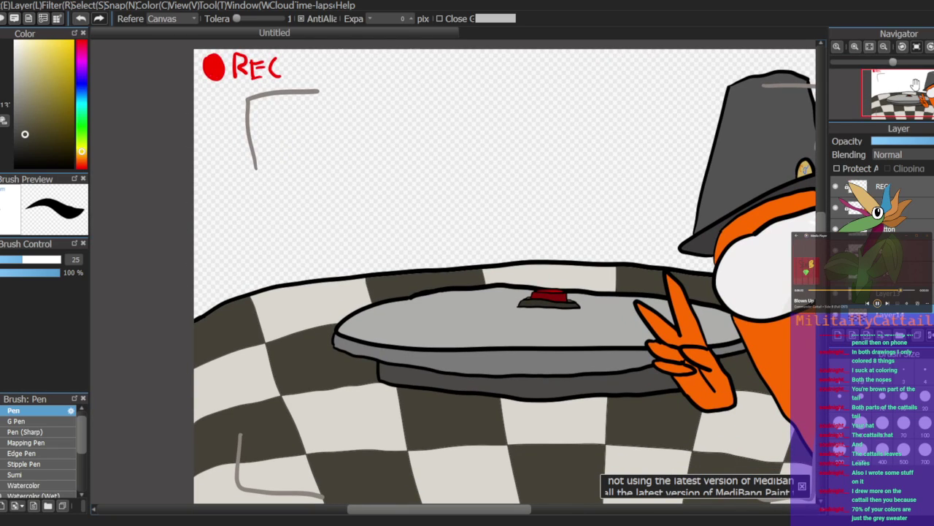
pyautogui.moveTo(915, 84); pyautogui.dragTo(904, 90)
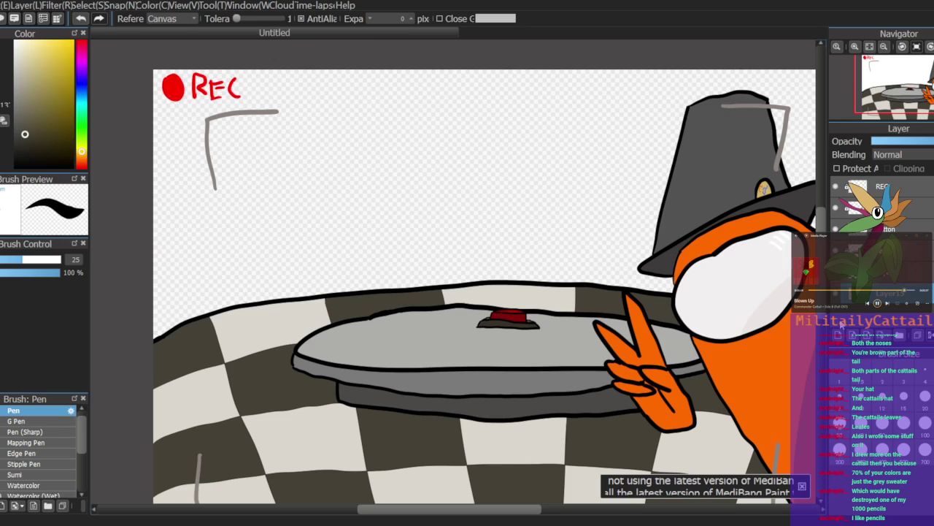
# Step: With a black pen at size 100 and the character hidden, draw a wall line from the horizon to the canvas's upper edge on each side
pyautogui.moveTo(21, 126); pyautogui.dragTo(7, 203)
pyautogui.click(0, 56)
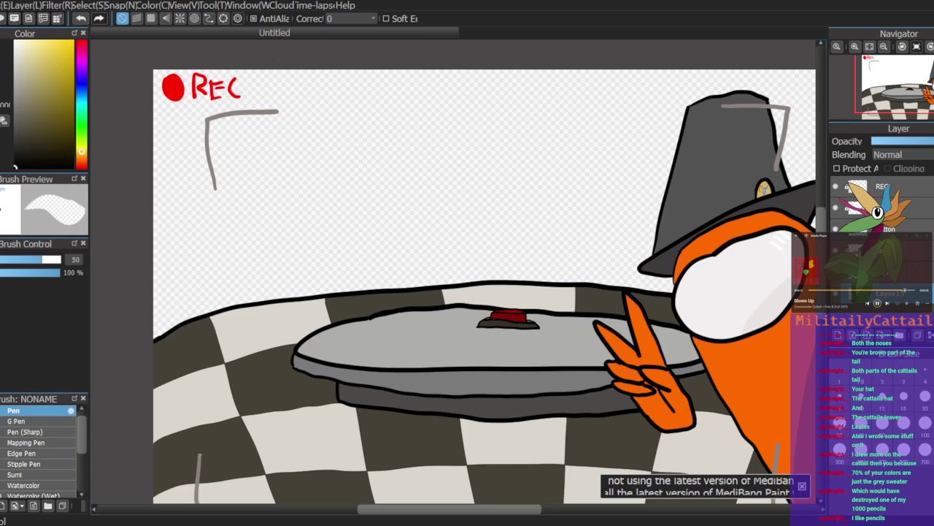
pyautogui.click(0, 38)
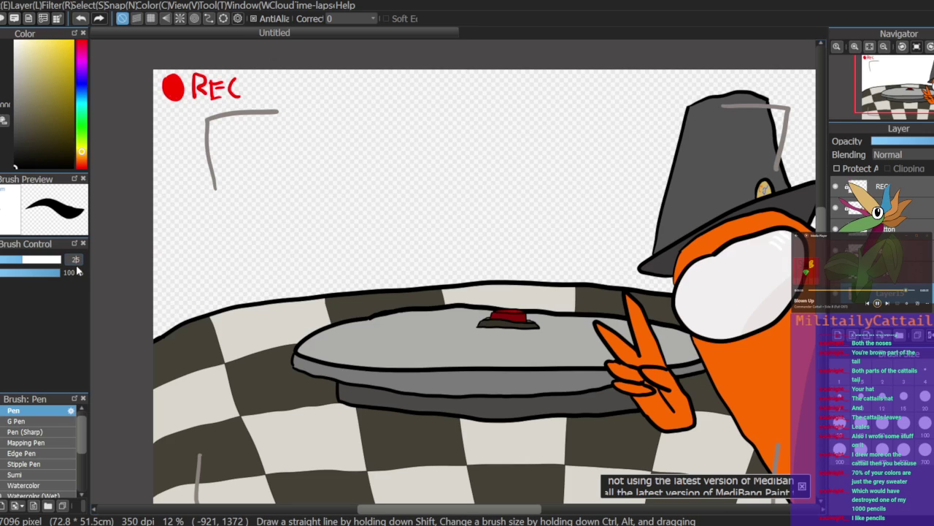
pyautogui.press('BackSpace')
pyautogui.write('1')
pyautogui.write('100')
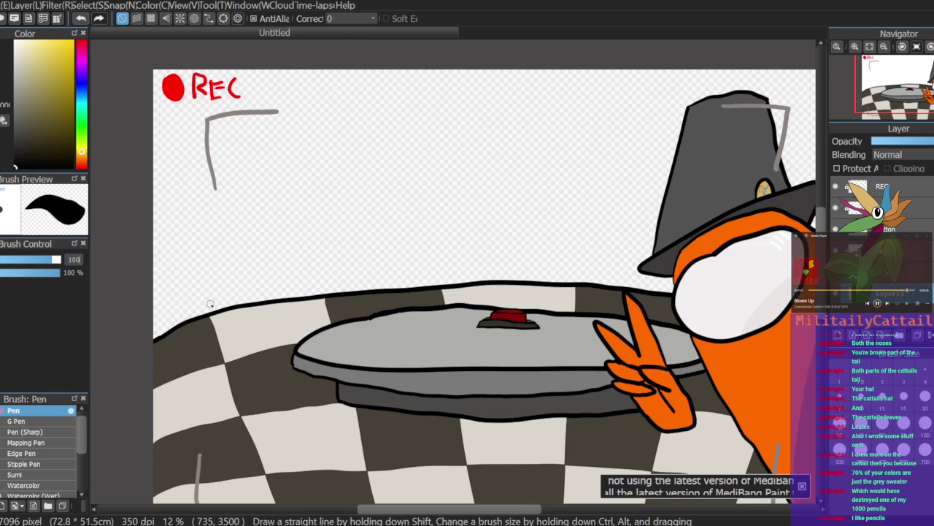
pyautogui.moveTo(209, 304); pyautogui.dragTo(181, 70)
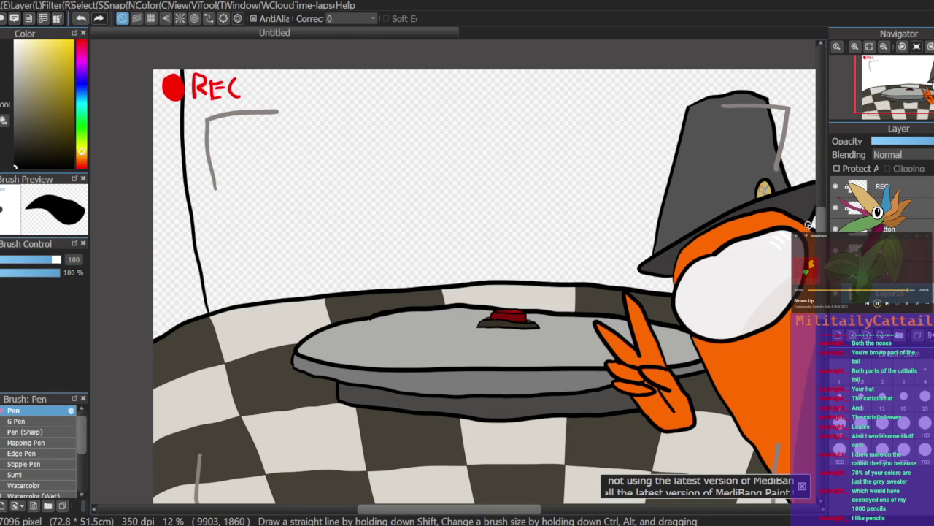
pyautogui.click(835, 210)
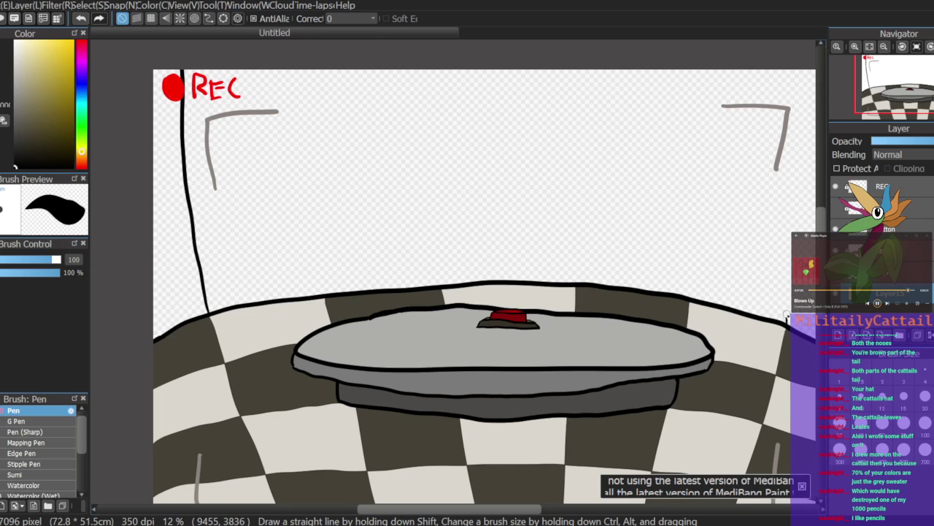
pyautogui.moveTo(786, 319); pyautogui.dragTo(786, 70)
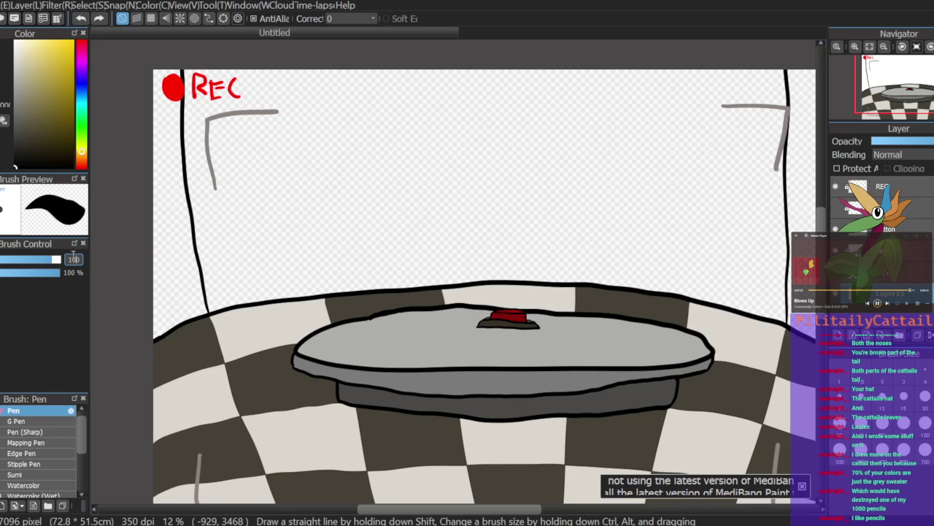
# Step: Set the pen size to 50 and draw four thinner vertical lines between the two thick wall lines, up to the canvas's upper edge
pyautogui.write('50')
pyautogui.moveTo(324, 289); pyautogui.dragTo(317, 71)
pyautogui.moveTo(440, 284); pyautogui.dragTo(438, 72)
pyautogui.moveTo(576, 286); pyautogui.dragTo(577, 70)
pyautogui.moveTo(699, 128); pyautogui.dragTo(703, 69)
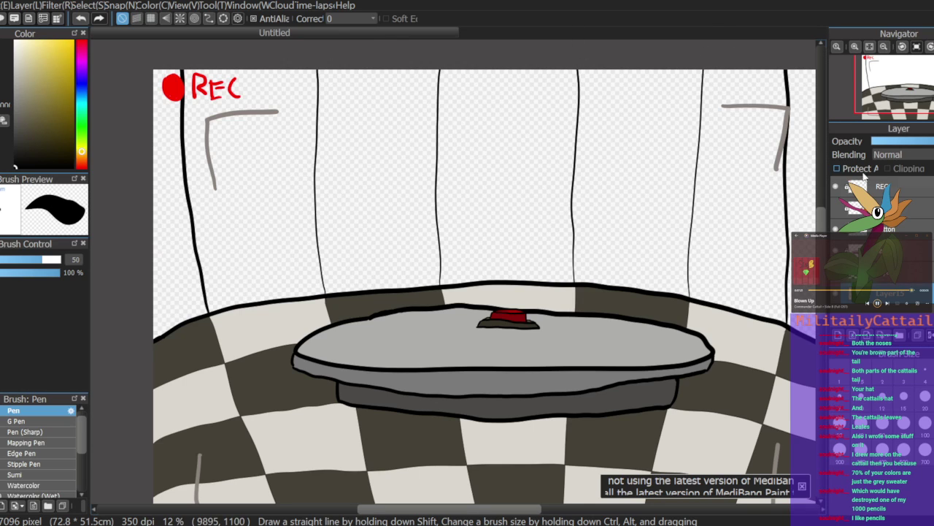
# Step: Hide the REC overlay and fill the two outermost wall sections with a muted tan
pyautogui.click(838, 188)
pyautogui.moveTo(903, 92); pyautogui.dragTo(900, 89)
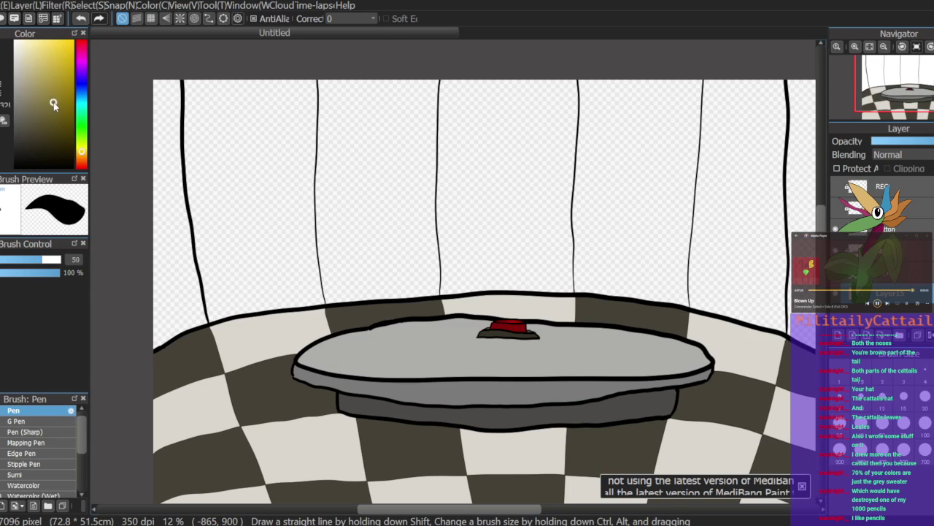
pyautogui.click(26, 104)
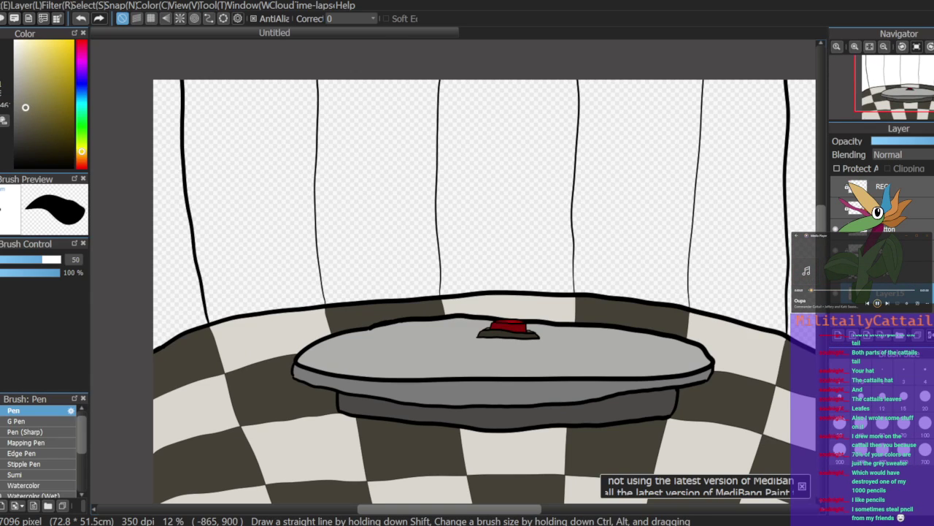
pyautogui.press('g')
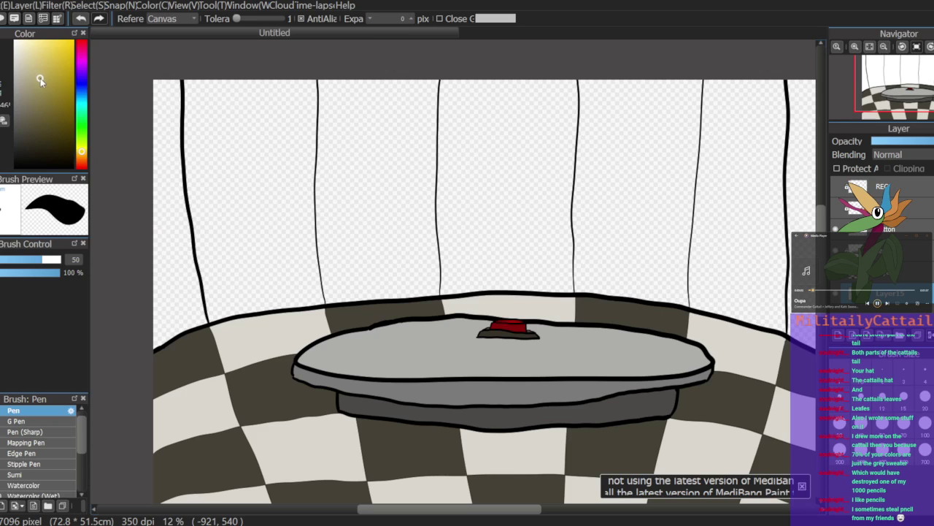
pyautogui.click(82, 152)
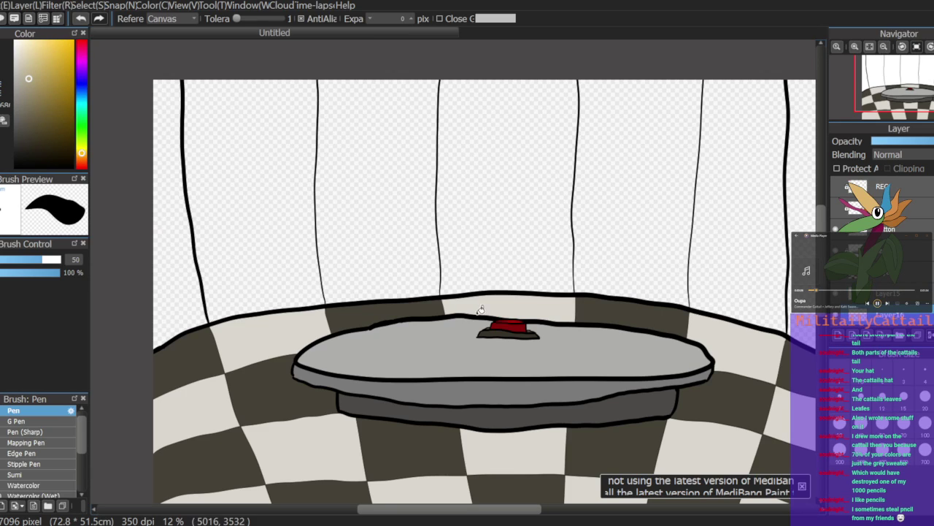
pyautogui.click(187, 263)
pyautogui.click(806, 221)
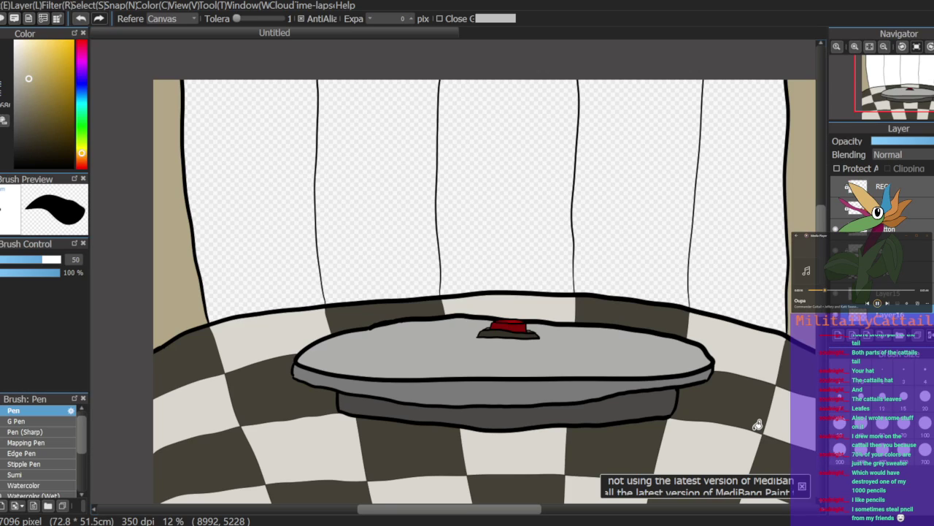
# Step: Add another layer beneath the wall's fill layer and choose a dark blue as the drawing color
pyautogui.click(904, 295)
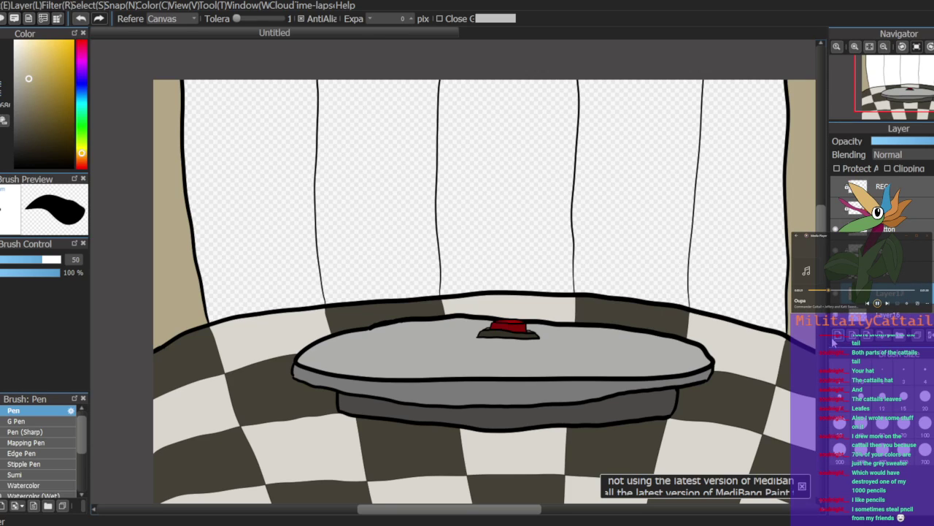
pyautogui.moveTo(897, 324); pyautogui.dragTo(897, 324)
pyautogui.click(902, 273)
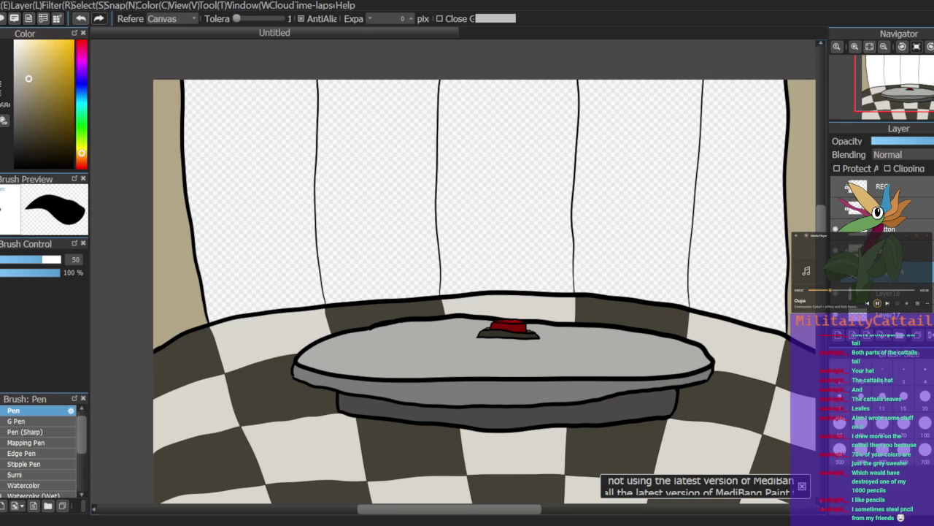
pyautogui.click(926, 297)
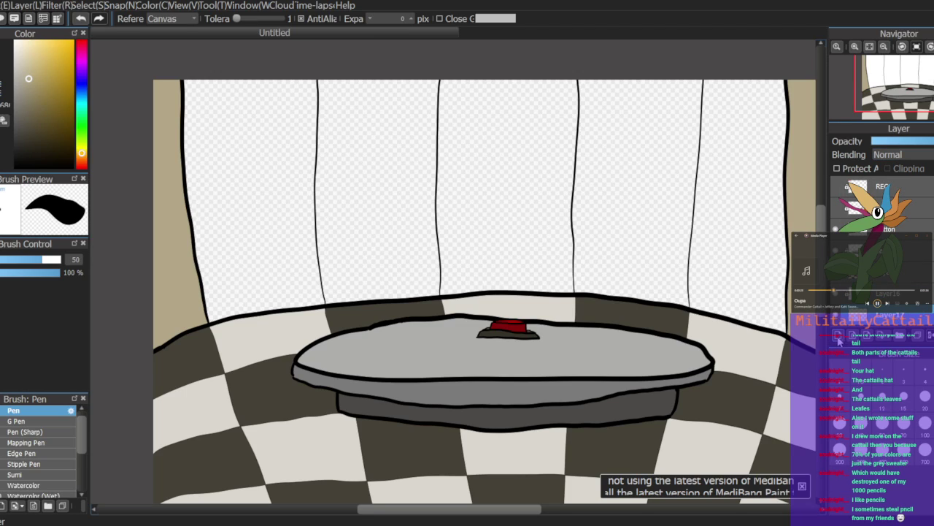
pyautogui.moveTo(80, 100); pyautogui.dragTo(83, 86)
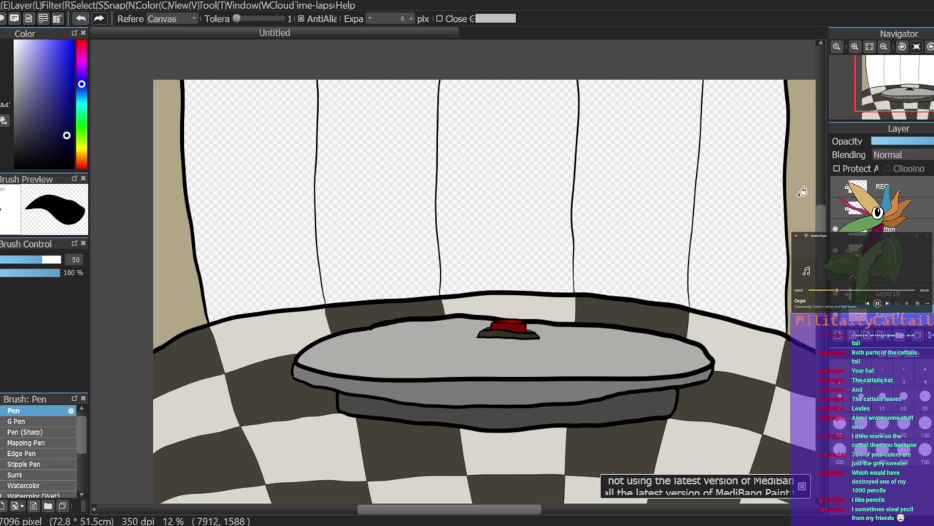
# Step: Hide the wall, floor, platform and button artwork and fill the blank canvas with the dark blue
pyautogui.click(837, 293)
pyautogui.click(836, 273)
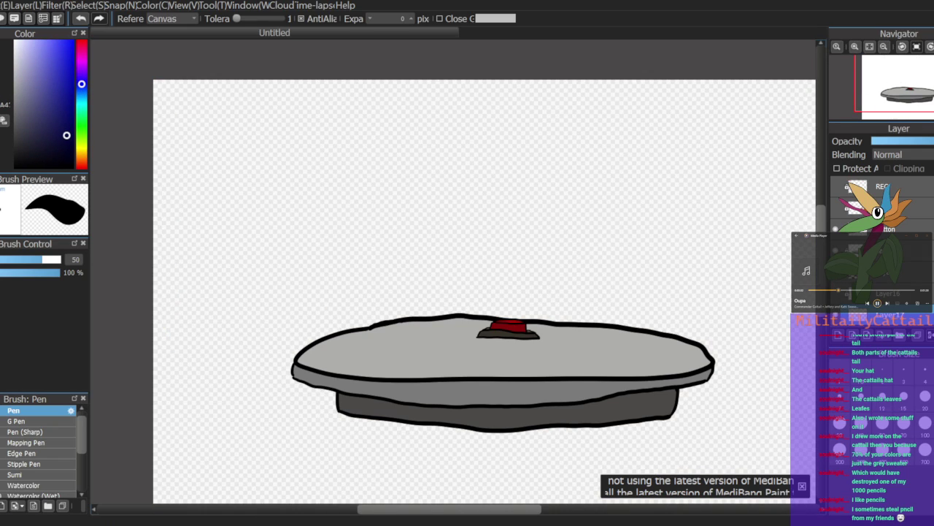
pyautogui.click(836, 252)
pyautogui.click(837, 230)
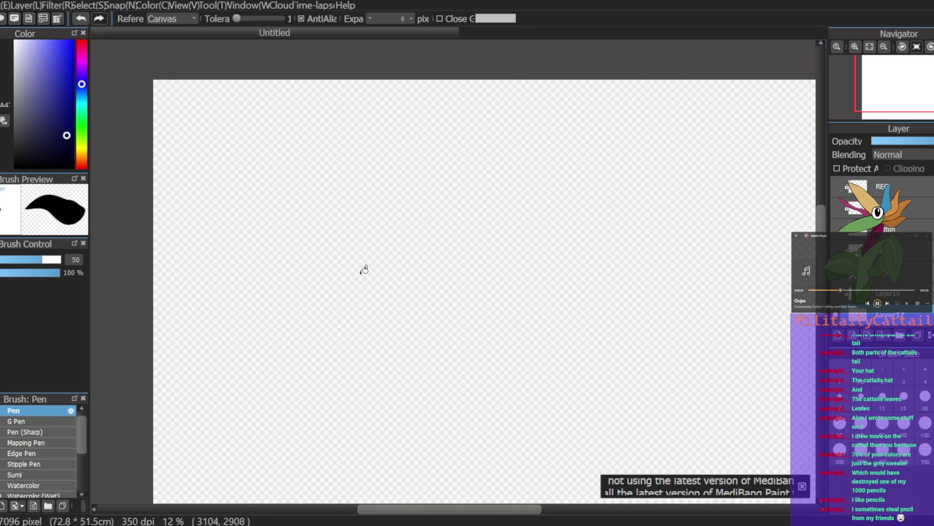
pyautogui.click(571, 332)
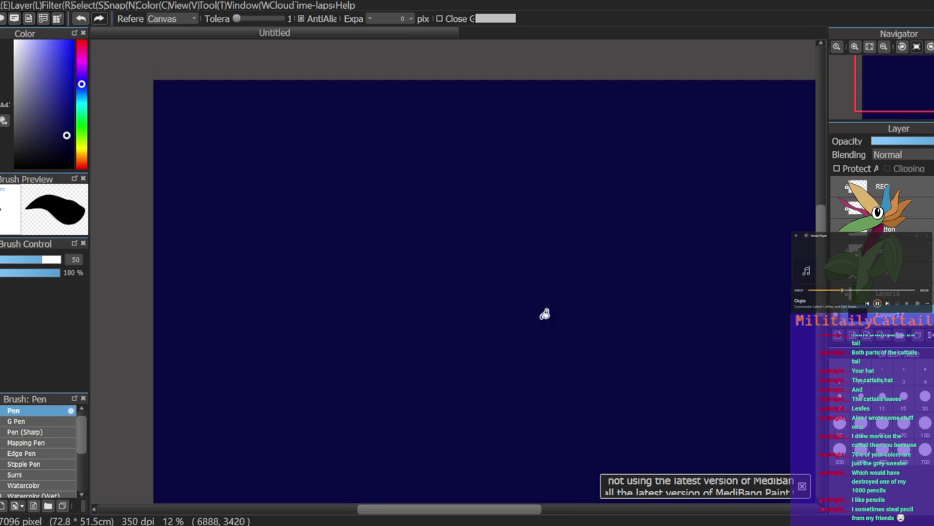
# Step: Choose a bright yellow as the drawing color and switch to the Sparkle Brush for painting
pyautogui.click(80, 147)
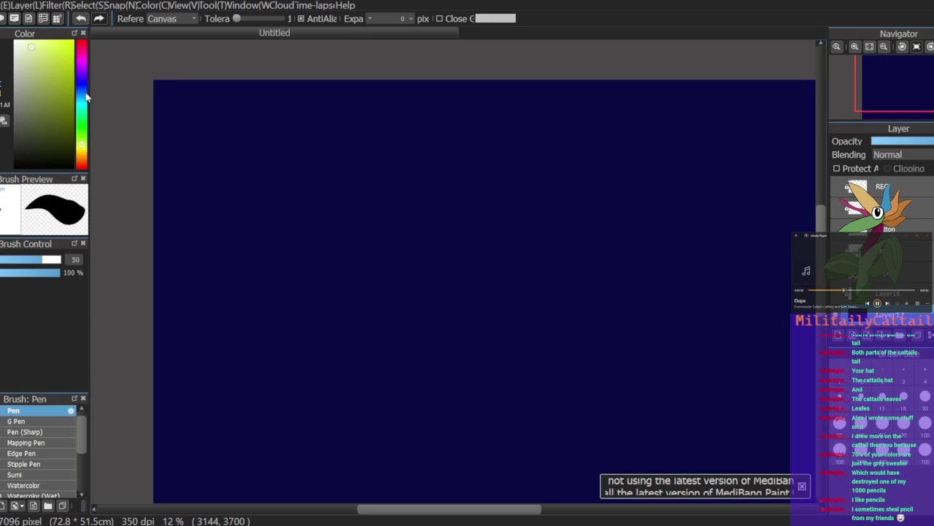
pyautogui.click(83, 153)
pyautogui.moveTo(83, 155); pyautogui.dragTo(81, 148)
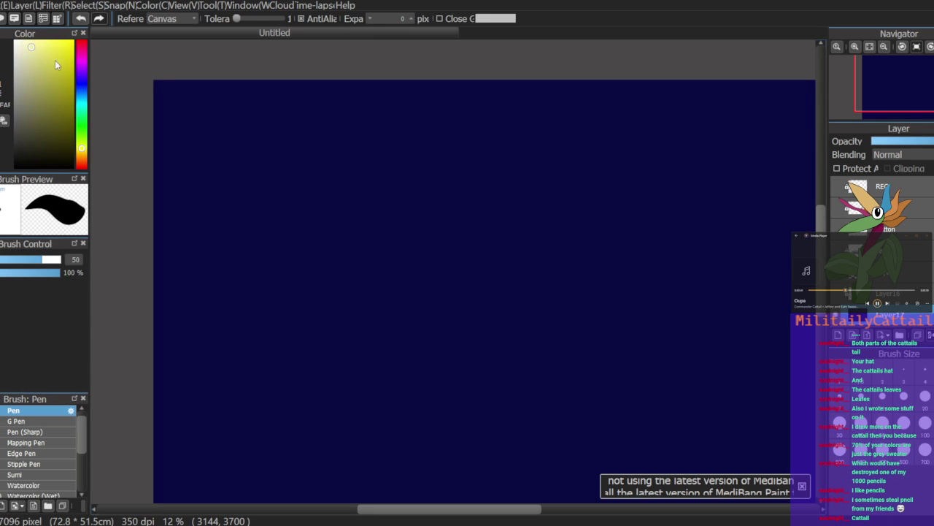
pyautogui.scroll(-2, 82, 466)
pyautogui.scroll(-2, 80, 459)
pyautogui.click(69, 463)
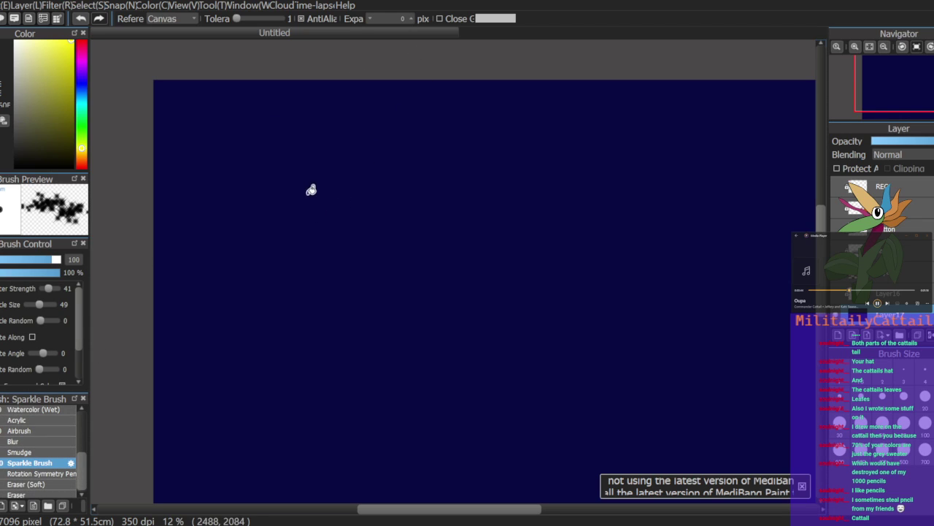
pyautogui.press('b')
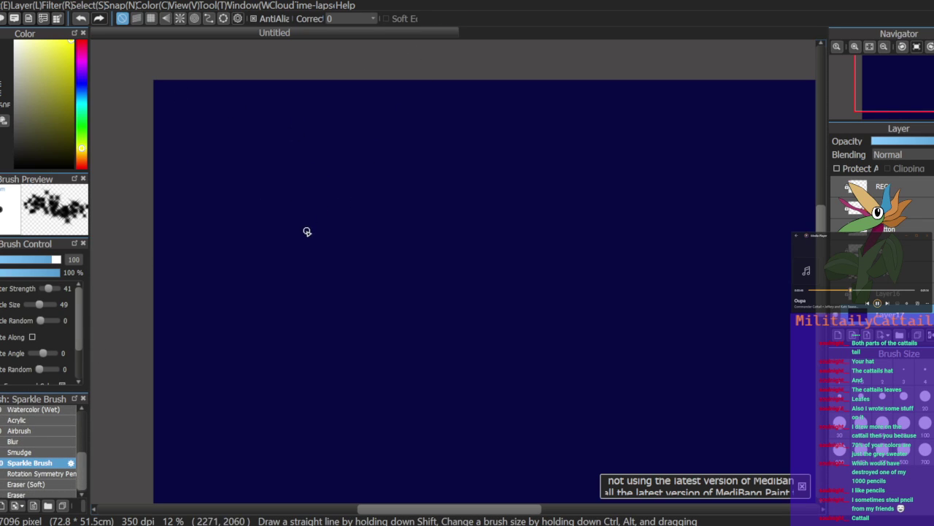
# Step: Try a yellow sparkle arc on the blue background, undo it, and set the brush size to 250
pyautogui.moveTo(281, 184)
pyautogui.mouseDown()
pyautogui.moveTo(299, 165)
pyautogui.moveTo(549, 90)
pyautogui.mouseUp()
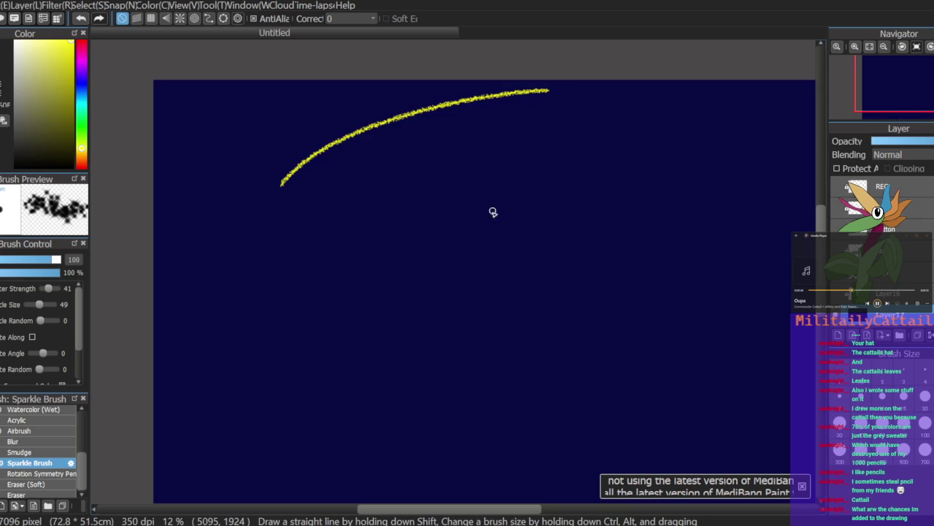
pyautogui.hotkey('ctrl', 'z')
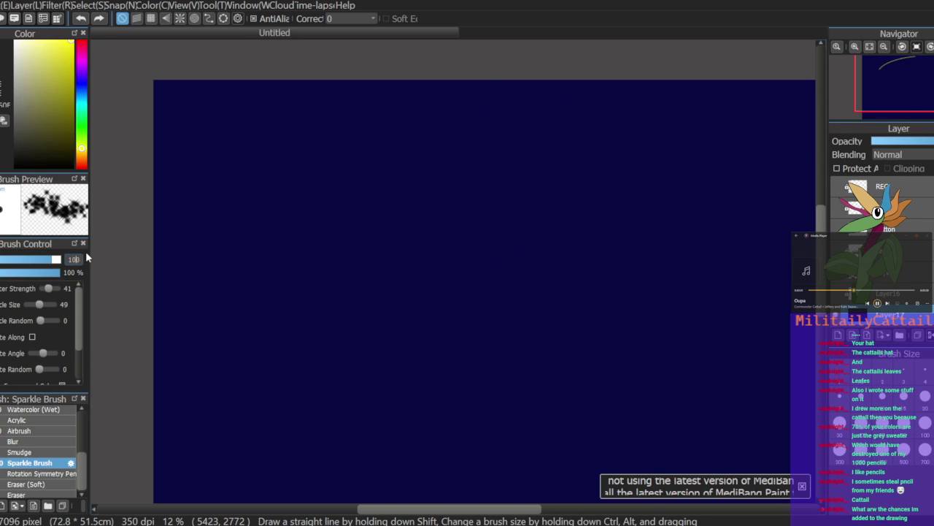
pyautogui.press('BackSpace')
pyautogui.press('BackSpace')
pyautogui.write('250')
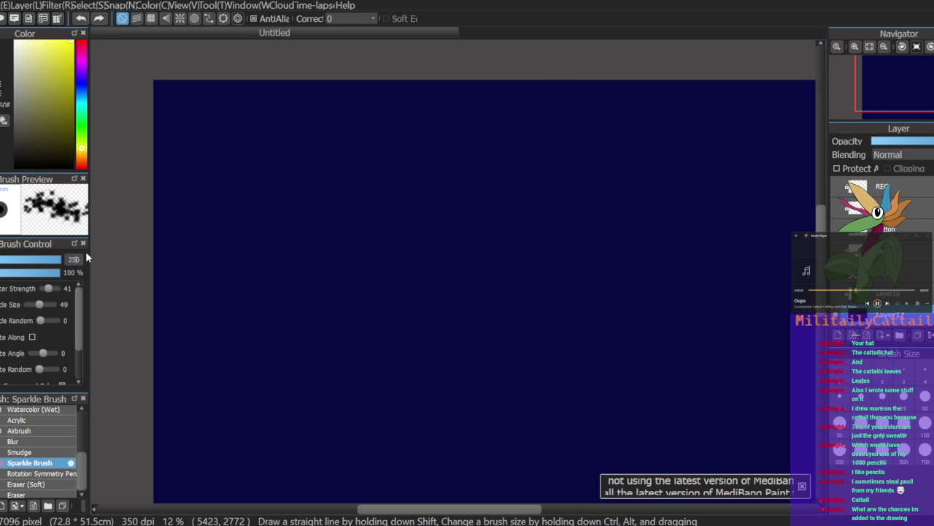
pyautogui.moveTo(213, 232); pyautogui.dragTo(595, 79)
pyautogui.moveTo(277, 352); pyautogui.dragTo(722, 79)
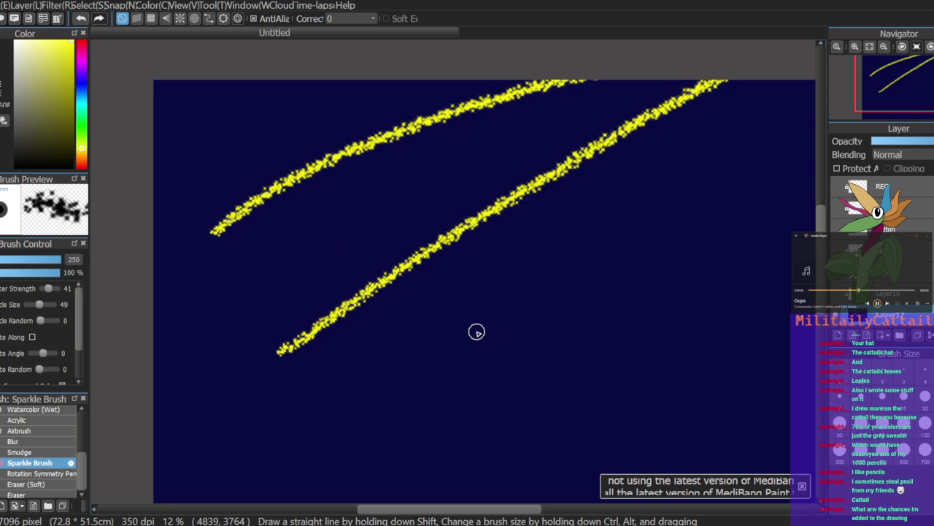
pyautogui.hotkey('ctrl', 'z')
pyautogui.hotkey('ctrl', 'z')
pyautogui.moveTo(206, 189)
pyautogui.mouseDown()
pyautogui.moveTo(269, 124)
pyautogui.moveTo(744, 146)
pyautogui.moveTo(816, 119)
pyautogui.mouseUp()
pyautogui.moveTo(200, 291)
pyautogui.mouseDown()
pyautogui.moveTo(685, 235)
pyautogui.moveTo(816, 232)
pyautogui.mouseUp()
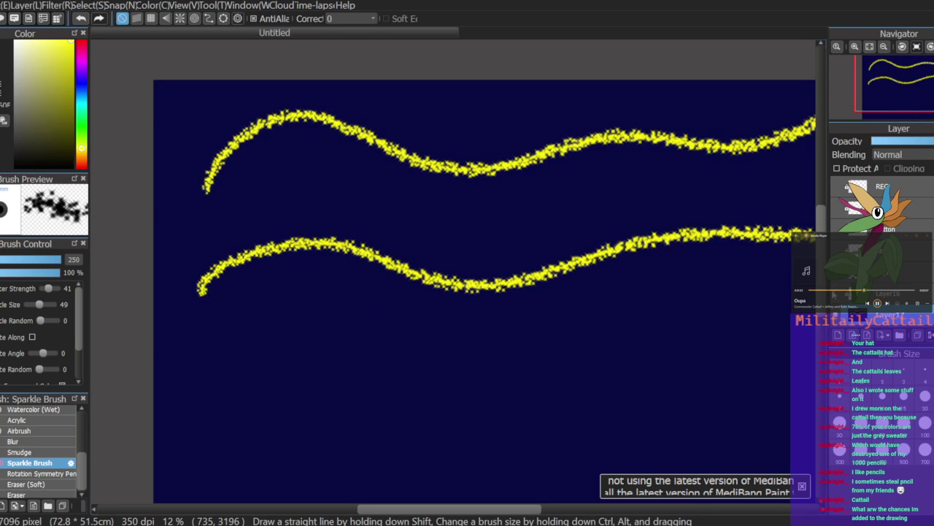
# Step: Show the wall lines and tan fill again, undo the yellow test curves, and draw one wavy yellow band across the panels to the upper edge
pyautogui.click(834, 291)
pyautogui.hotkey('ctrl', 'z')
pyautogui.hotkey('ctrl', 'z')
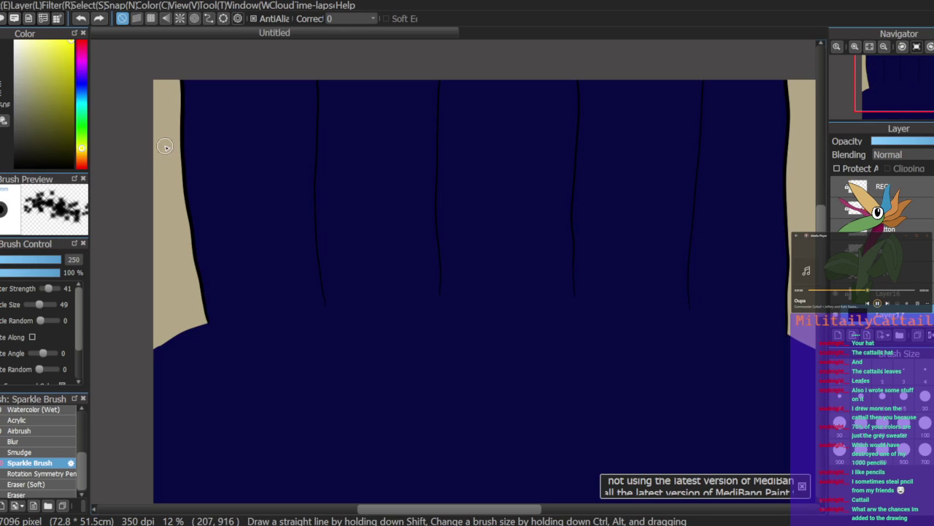
pyautogui.moveTo(187, 109)
pyautogui.mouseDown()
pyautogui.moveTo(553, 171)
pyautogui.moveTo(784, 109)
pyautogui.mouseUp()
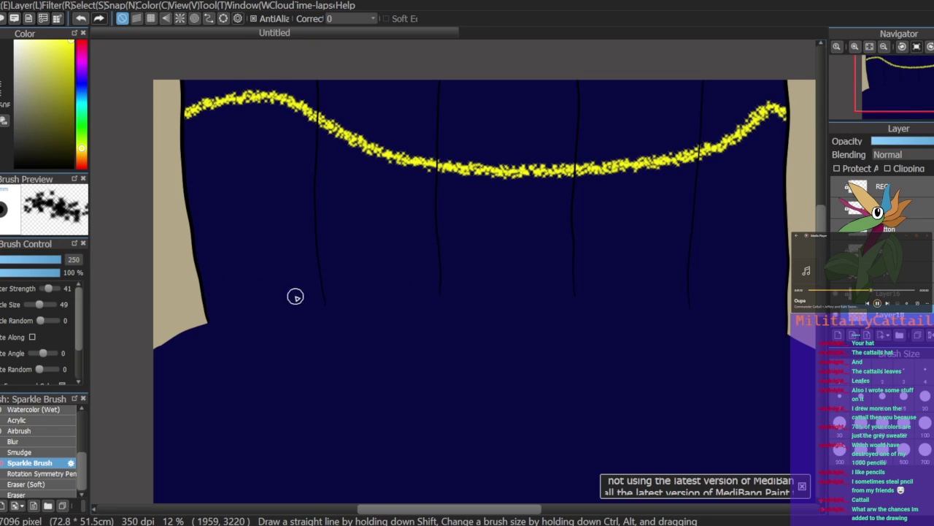
pyautogui.hotkey('ctrl', 'z')
pyautogui.moveTo(188, 173)
pyautogui.mouseDown()
pyautogui.moveTo(222, 157)
pyautogui.moveTo(355, 174)
pyautogui.moveTo(563, 151)
pyautogui.moveTo(681, 107)
pyautogui.moveTo(730, 79)
pyautogui.mouseUp()
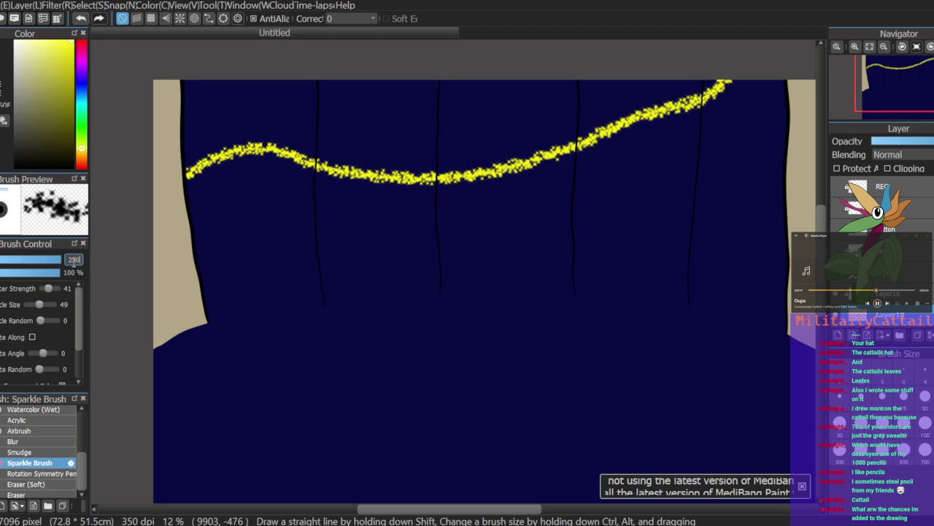
# Step: Set the Sparkle Brush size to 100 and draw a large yellow S-curve with a curled end across the right-hand panels below the band
pyautogui.press('BackSpace')
pyautogui.press('BackSpace')
pyautogui.press('BackSpace')
pyautogui.write('100')
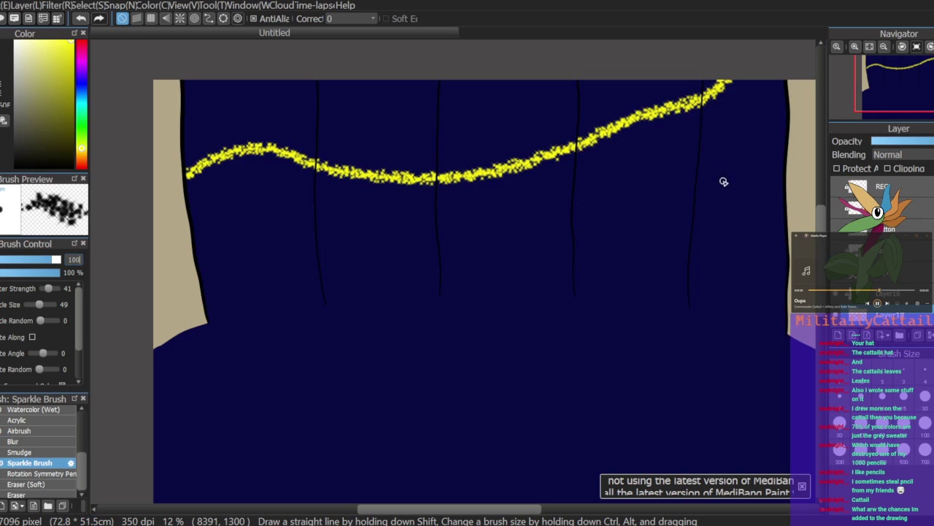
pyautogui.moveTo(745, 181)
pyautogui.mouseDown()
pyautogui.moveTo(576, 254)
pyautogui.moveTo(549, 193)
pyautogui.moveTo(530, 234)
pyautogui.mouseUp()
pyautogui.hotkey('ctrl', 'z')
pyautogui.moveTo(754, 219)
pyautogui.mouseDown()
pyautogui.moveTo(694, 176)
pyautogui.moveTo(541, 281)
pyautogui.moveTo(575, 260)
pyautogui.mouseUp()
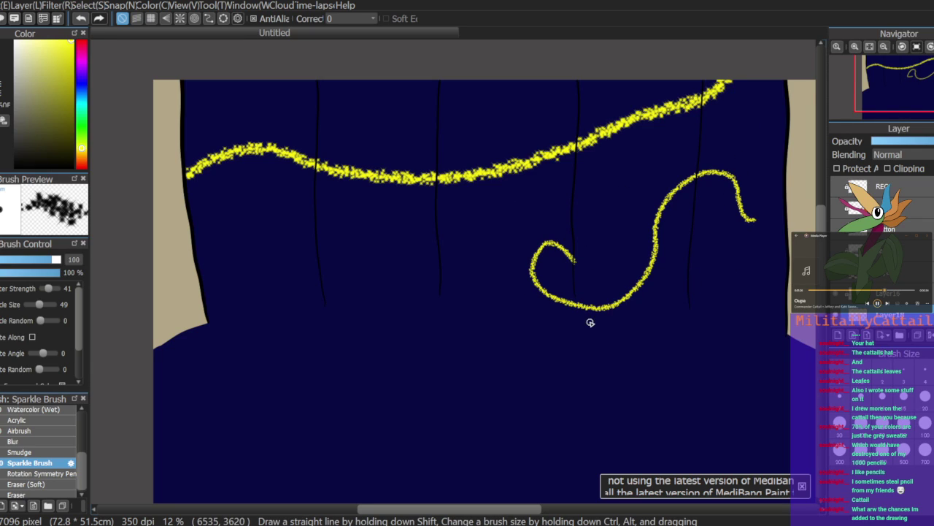
# Step: Set the brush size to 75 and draw a small yellow curl above the band, near the second and third panels
pyautogui.press('BackSpace')
pyautogui.press('BackSpace')
pyautogui.press('BackSpace')
pyautogui.write('75')
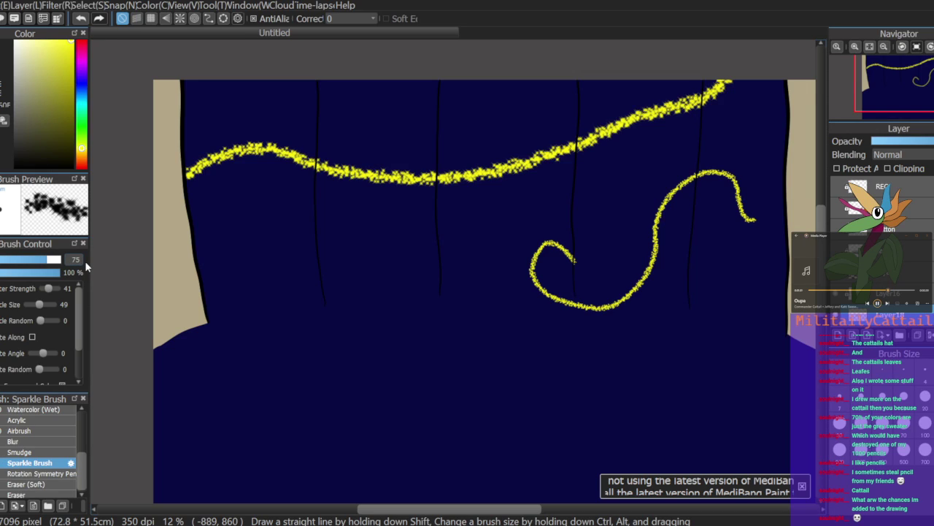
pyautogui.moveTo(347, 116)
pyautogui.mouseDown()
pyautogui.moveTo(431, 125)
pyautogui.moveTo(438, 103)
pyautogui.mouseUp()
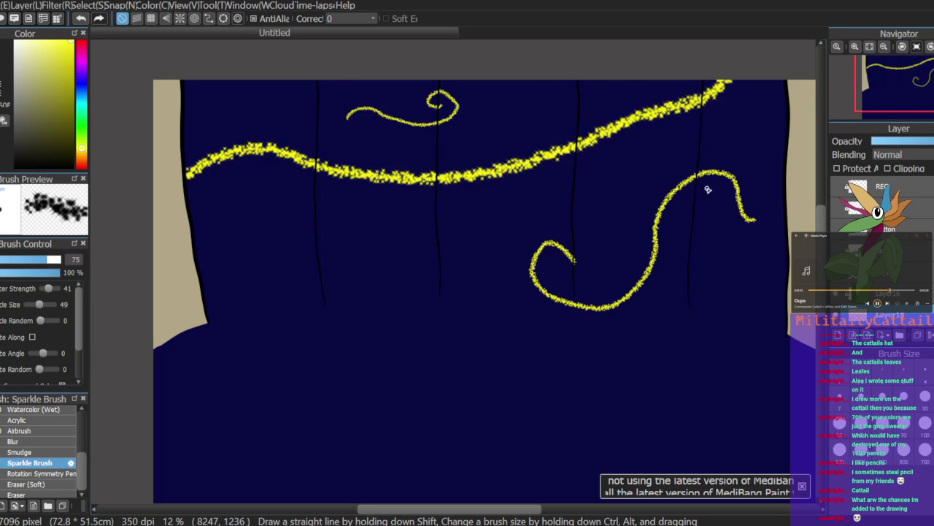
# Step: Set the brush size to 50 and draw a small yellow spiral below the band in the leftmost blue panel
pyautogui.doubleClick(81, 257)
pyautogui.write('50')
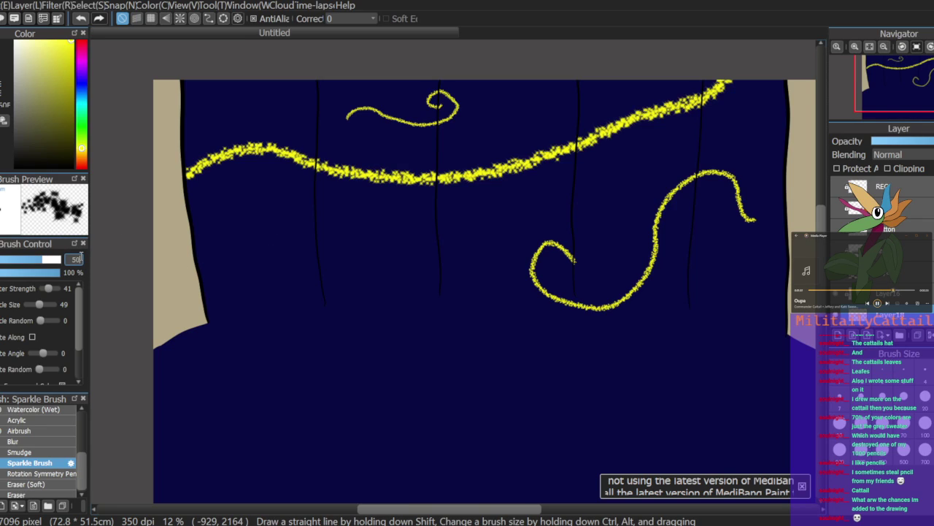
pyautogui.moveTo(364, 239)
pyautogui.mouseDown()
pyautogui.moveTo(343, 227)
pyautogui.moveTo(216, 254)
pyautogui.moveTo(246, 273)
pyautogui.moveTo(248, 250)
pyautogui.mouseUp()
pyautogui.hotkey('ctrl', 'z')
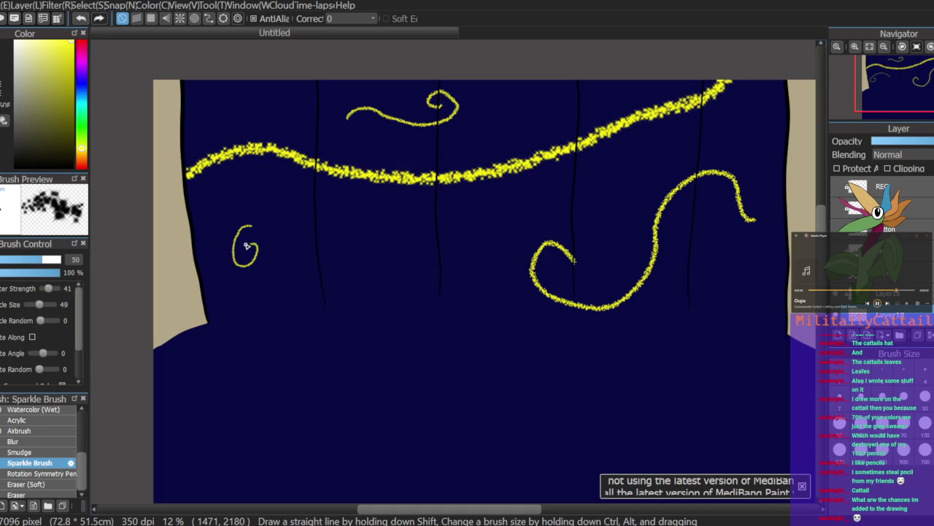
pyautogui.hotkey('ctrl', 'z')
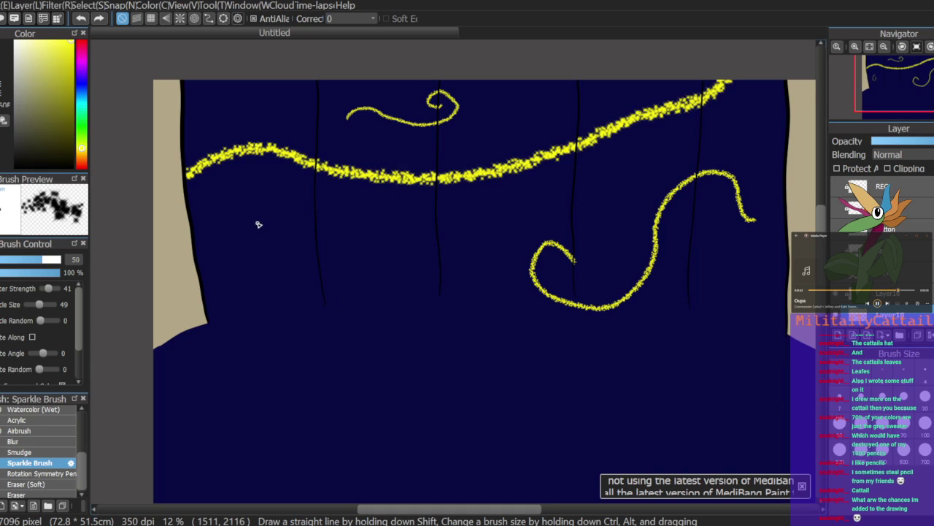
pyautogui.moveTo(242, 234)
pyautogui.mouseDown()
pyautogui.moveTo(261, 221)
pyautogui.moveTo(285, 250)
pyautogui.moveTo(284, 228)
pyautogui.mouseUp()
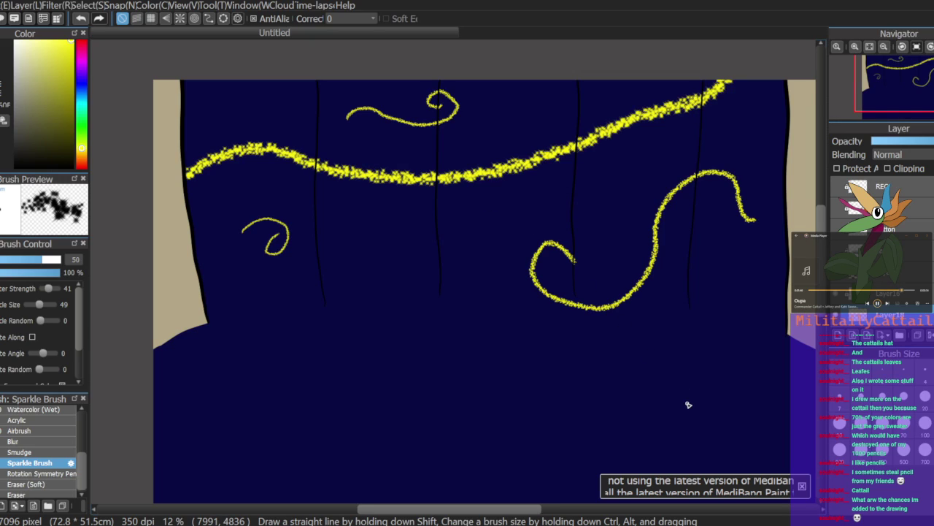
# Step: Choose a bright light blue and draw a thin wavy line across the lower part of the large yellow S-curve
pyautogui.moveTo(82, 106); pyautogui.dragTo(82, 91)
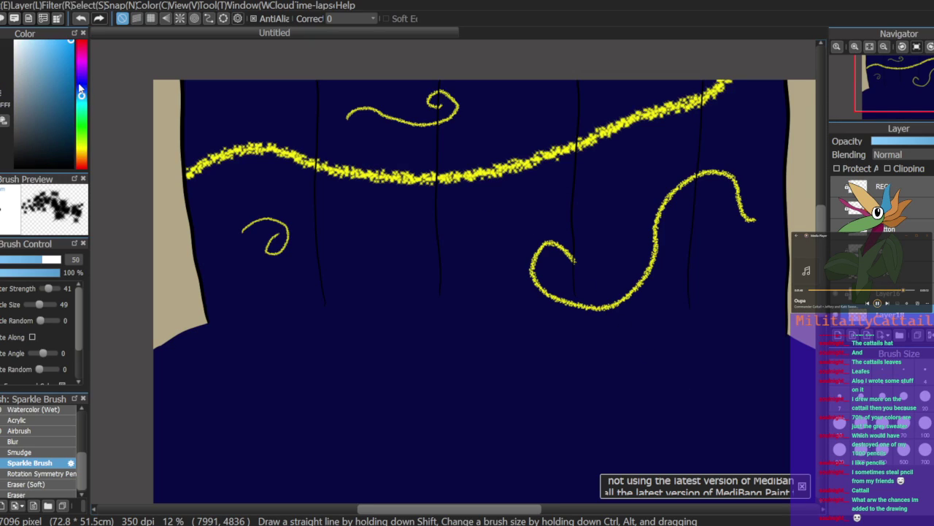
pyautogui.moveTo(772, 276)
pyautogui.mouseDown()
pyautogui.moveTo(748, 254)
pyautogui.moveTo(683, 276)
pyautogui.mouseUp()
pyautogui.hotkey('ctrl', 'z')
pyautogui.moveTo(759, 267)
pyautogui.mouseDown()
pyautogui.moveTo(651, 300)
pyautogui.moveTo(576, 287)
pyautogui.mouseUp()
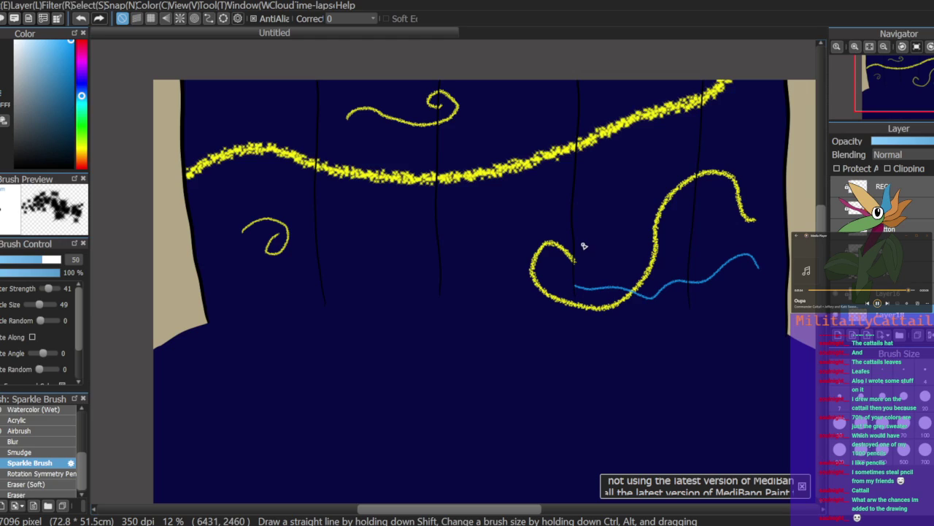
pyautogui.hotkey('ctrl', 'z')
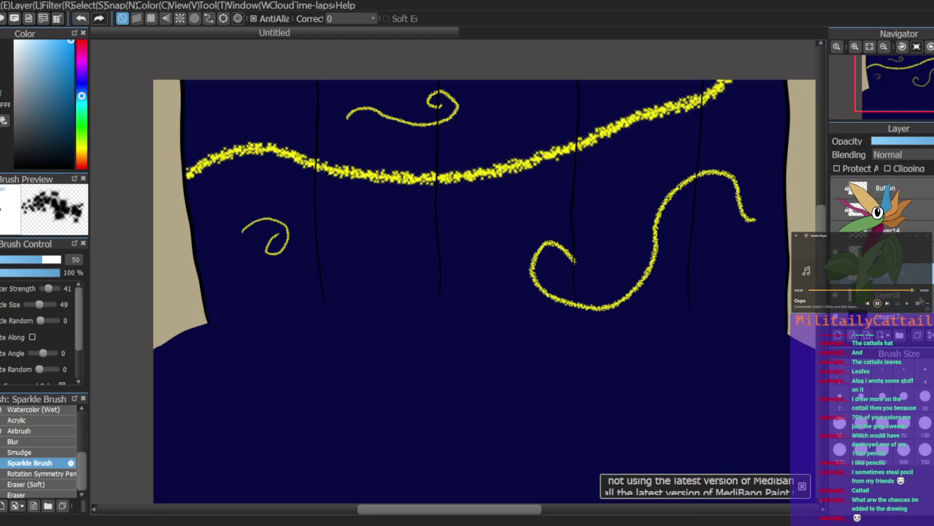
pyautogui.moveTo(743, 290); pyautogui.dragTo(591, 267)
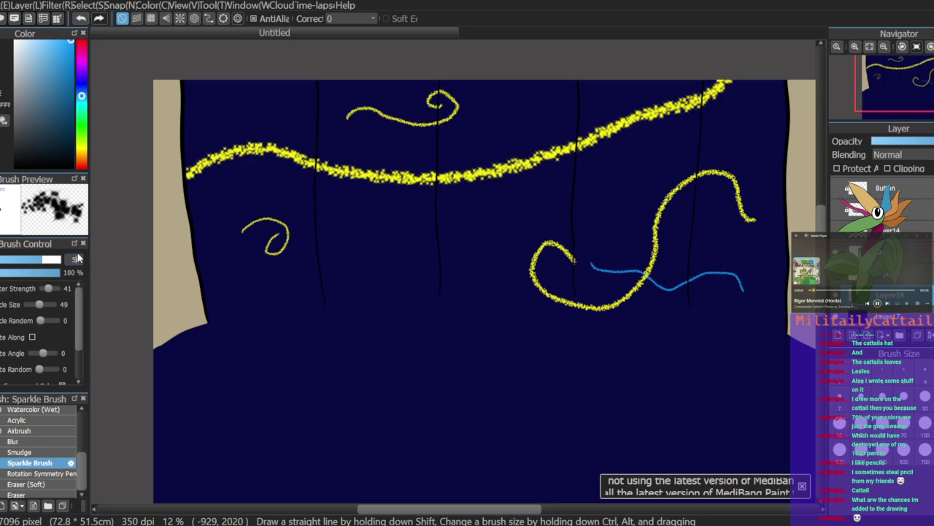
# Step: Set the brush size to 70 and draw a light blue curve rising through the middle panels and across the yellow band
pyautogui.press('BackSpace')
pyautogui.write('70')
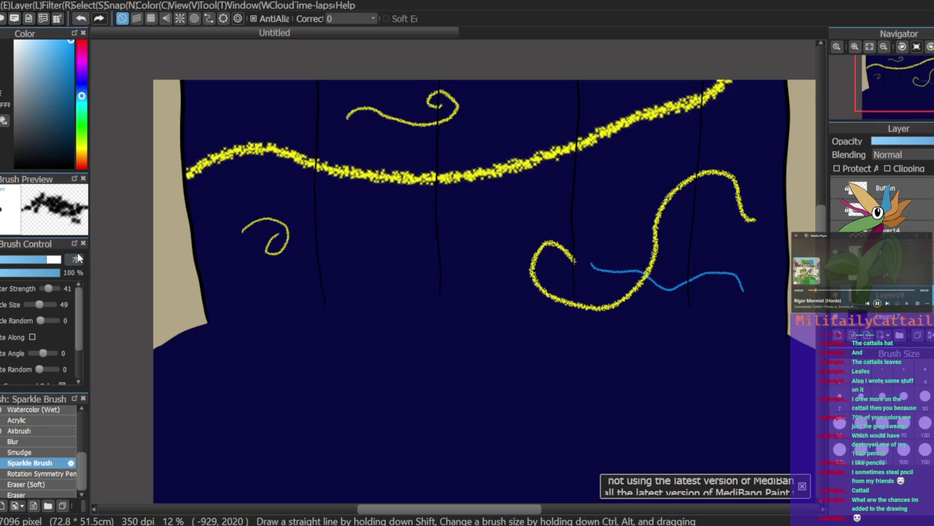
pyautogui.moveTo(339, 268)
pyautogui.mouseDown()
pyautogui.moveTo(513, 166)
pyautogui.moveTo(570, 97)
pyautogui.mouseUp()
# Step: Set the brush size to 100 and draw a wavy light blue line down the leftmost blue panel from the canvas's upper edge
pyautogui.click(75, 259)
pyautogui.write('15')
pyautogui.press('BackSpace')
pyautogui.press('Return')
pyautogui.write('00')
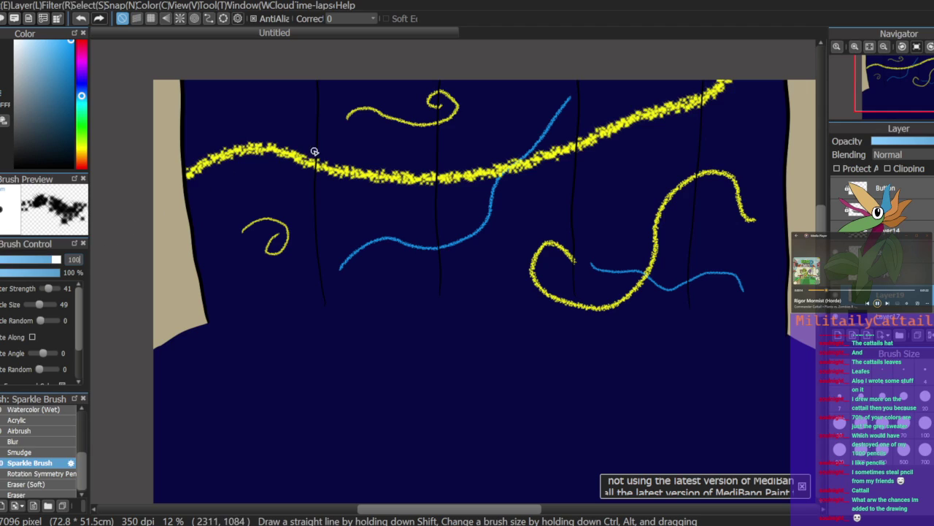
pyautogui.moveTo(226, 82)
pyautogui.mouseDown()
pyautogui.moveTo(205, 118)
pyautogui.moveTo(232, 167)
pyautogui.moveTo(195, 255)
pyautogui.mouseUp()
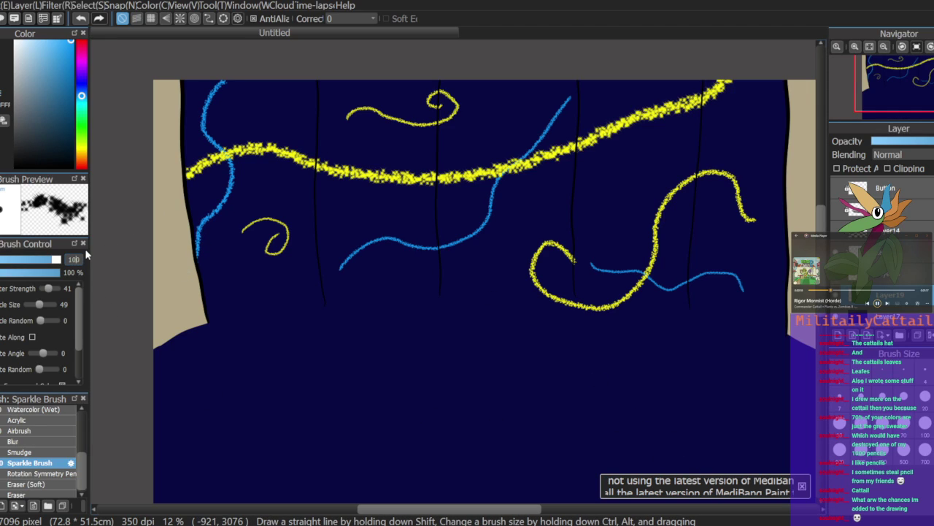
# Step: Set the brush size to 150 and draw one light blue curve from the upper edge to the right wall line, undoing the second parallel curve
pyautogui.press('BackSpace')
pyautogui.press('BackSpace')
pyautogui.write('50')
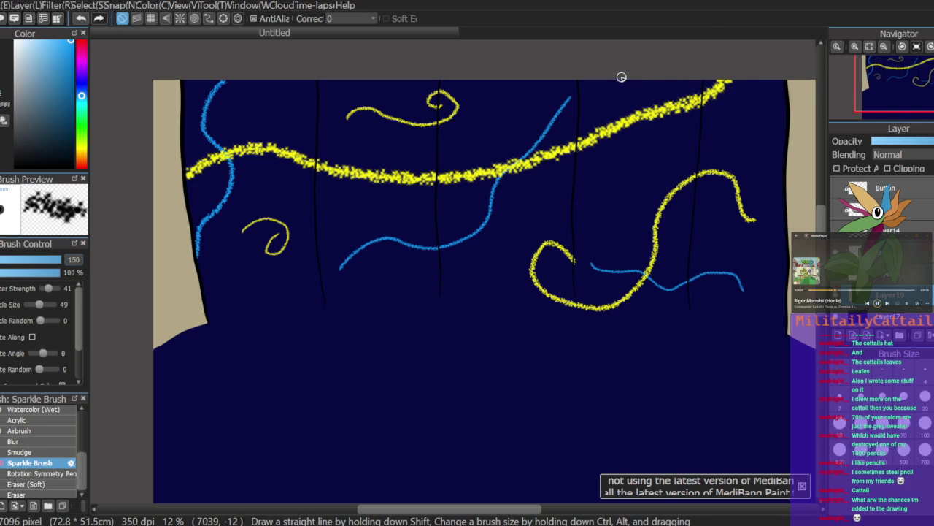
pyautogui.moveTo(615, 79)
pyautogui.mouseDown()
pyautogui.moveTo(636, 149)
pyautogui.moveTo(778, 246)
pyautogui.mouseUp()
pyautogui.moveTo(659, 89)
pyautogui.mouseDown()
pyautogui.moveTo(667, 127)
pyautogui.moveTo(824, 206)
pyautogui.mouseUp()
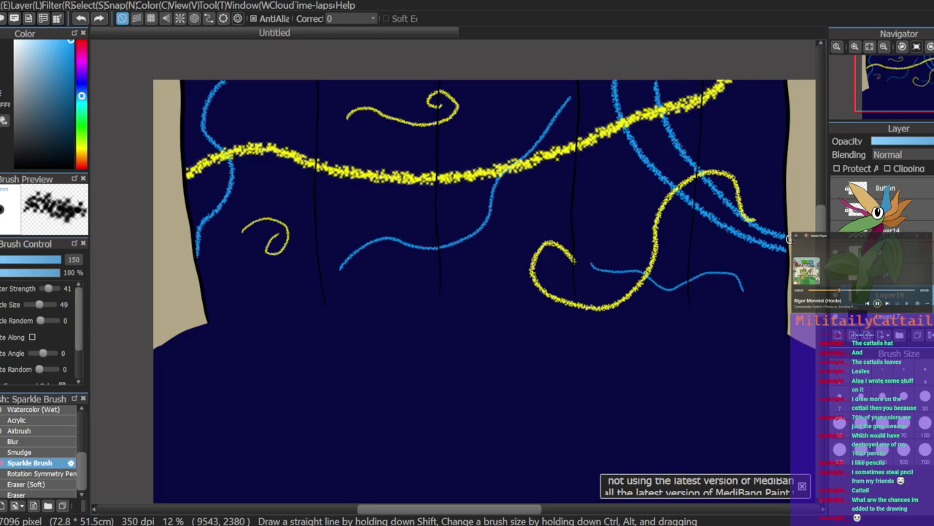
pyautogui.hotkey('ctrl', 'z')
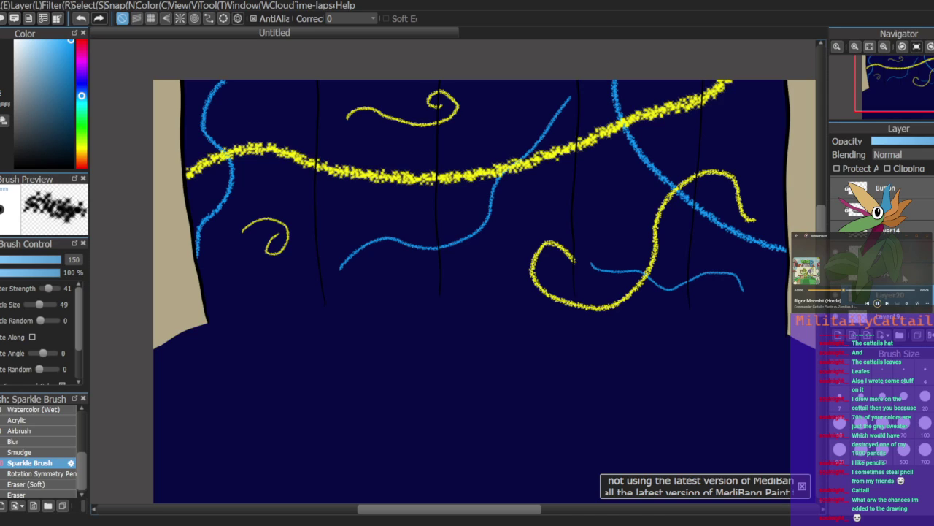
# Step: Choose a dark violet and paint a short slanted oval over the middle of the thick yellow band with the Pen at size 100
pyautogui.click(81, 72)
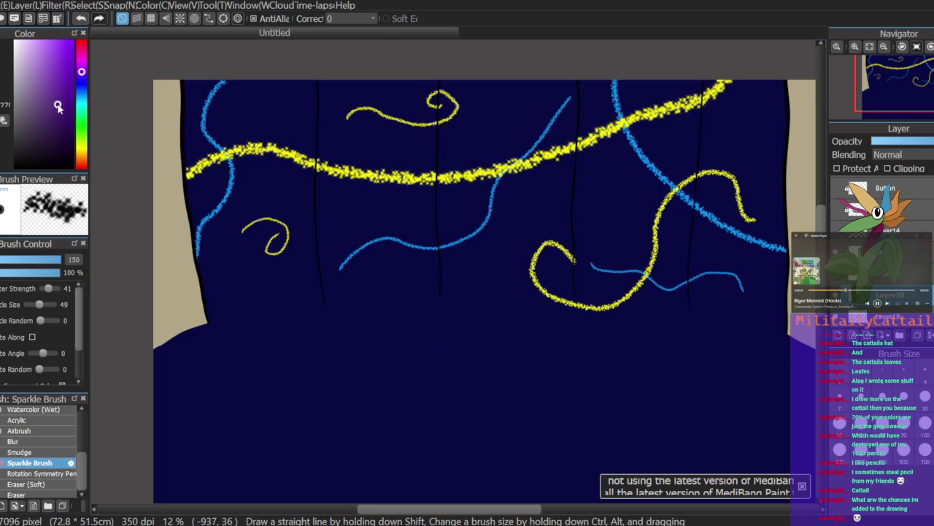
pyautogui.scroll(5, 43, 445)
pyautogui.click(52, 410)
pyautogui.click(53, 420)
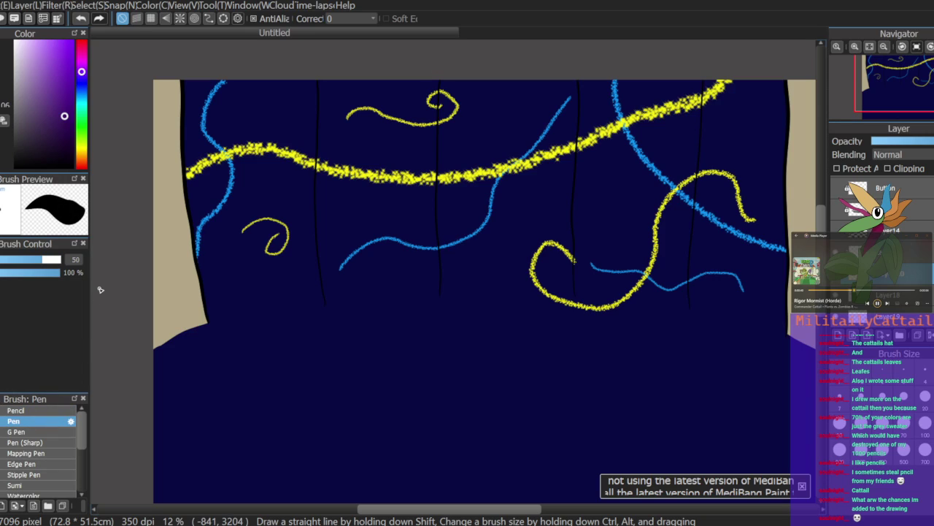
pyautogui.press('BackSpace')
pyautogui.press('BackSpace')
pyautogui.write('100')
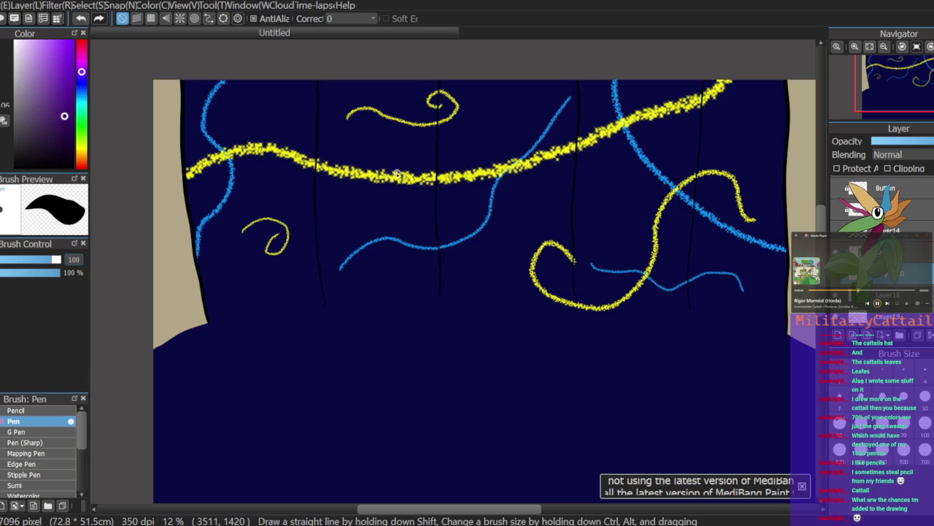
pyautogui.moveTo(388, 179); pyautogui.dragTo(410, 168)
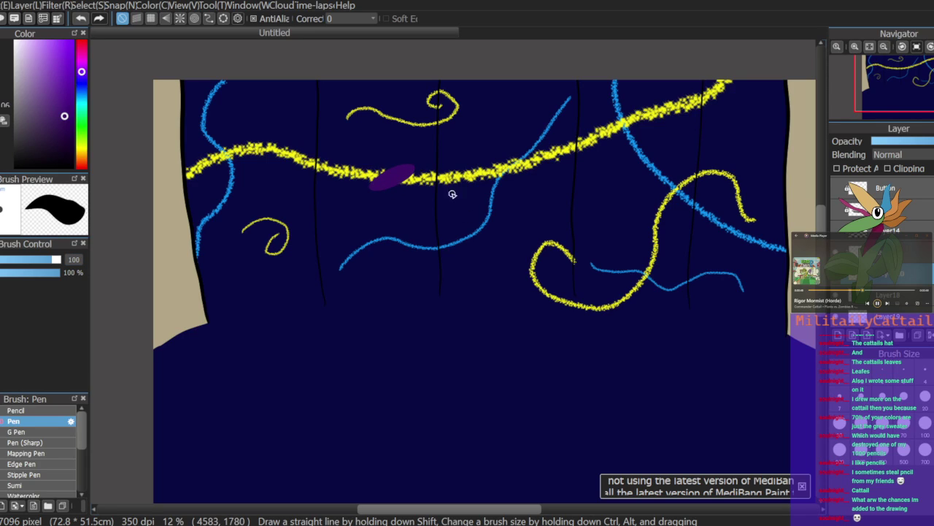
# Step: Pick a darker purple and shade a soft Pencil haze around the violet oval, keeping the oval itself
pyautogui.click(67, 140)
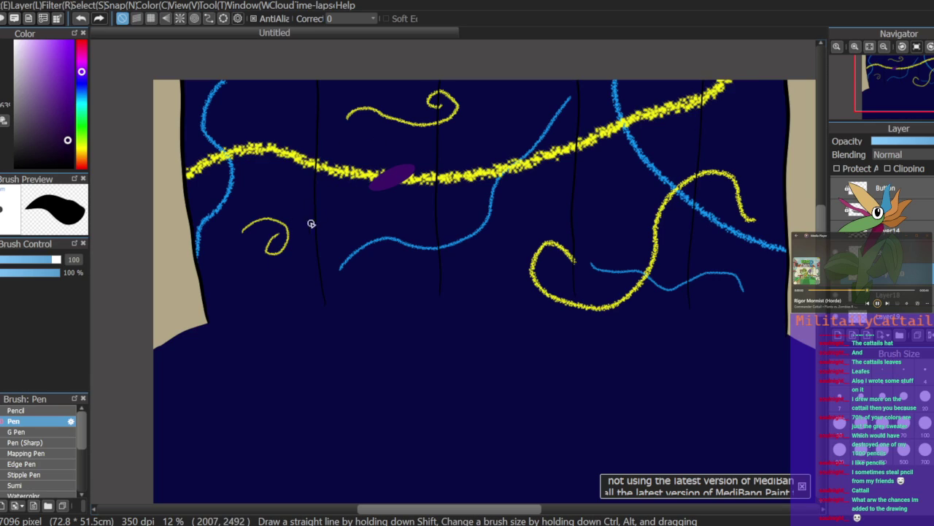
pyautogui.click(48, 411)
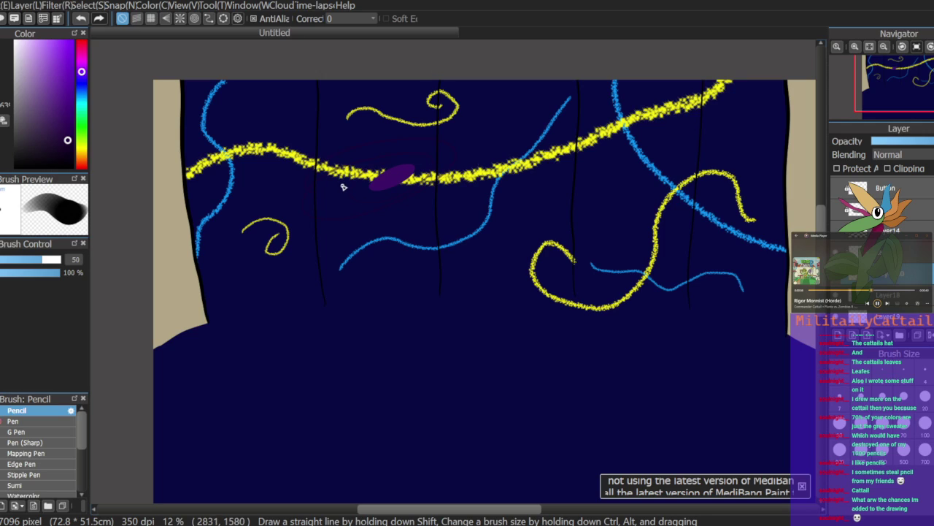
pyautogui.hotkey('ctrl', 'z')
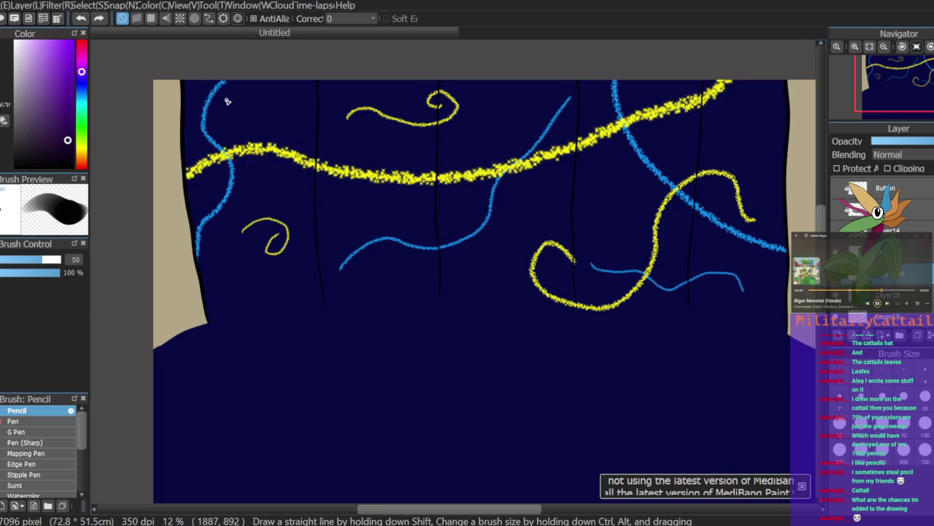
pyautogui.click(99, 19)
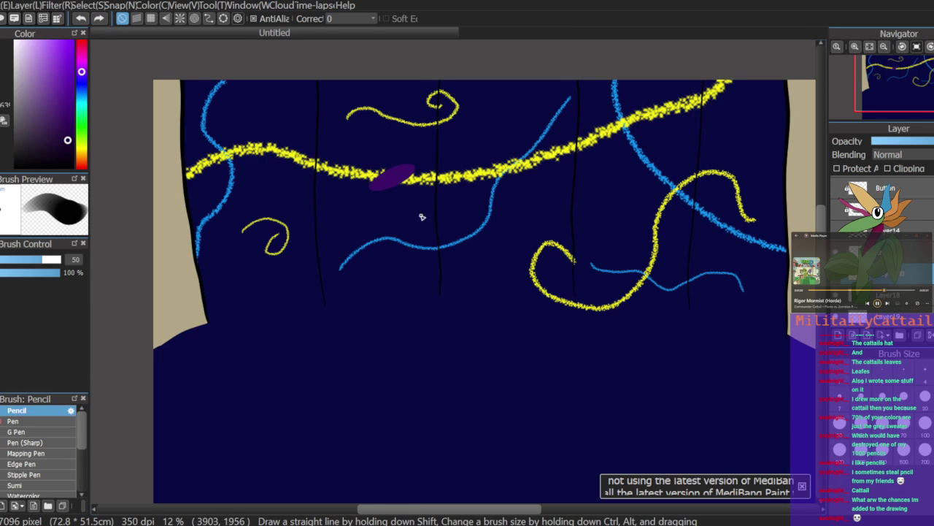
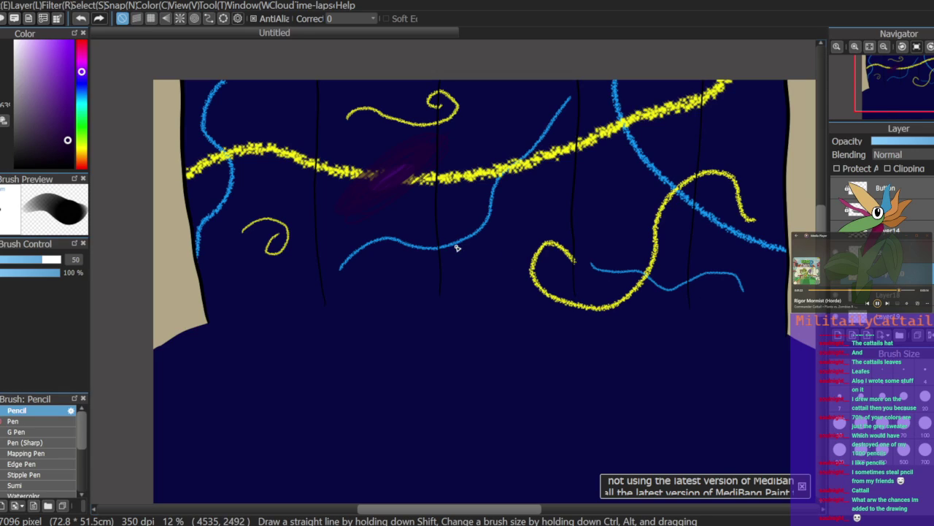
# Step: Outline a black circle with the Pen near the canvas's upper edge in the leftmost panel and fill it medium blue
pyautogui.moveTo(36, 86); pyautogui.dragTo(16, 166)
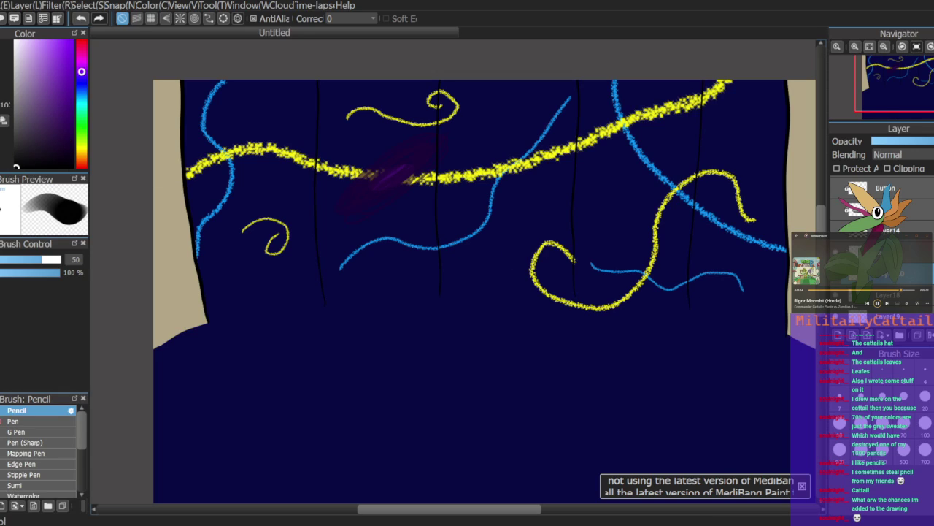
pyautogui.click(36, 421)
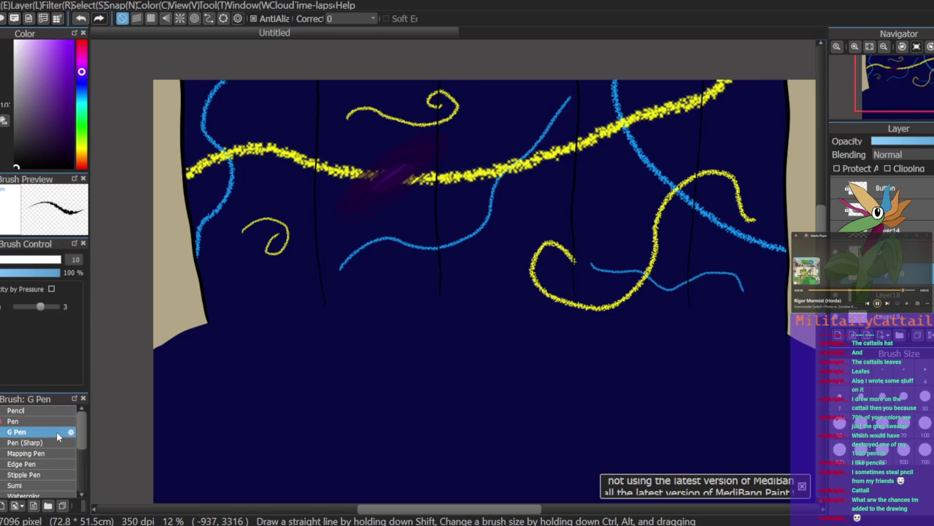
pyautogui.moveTo(256, 81)
pyautogui.mouseDown()
pyautogui.moveTo(275, 111)
pyautogui.moveTo(285, 79)
pyautogui.mouseUp()
pyautogui.click(81, 95)
pyautogui.click(54, 73)
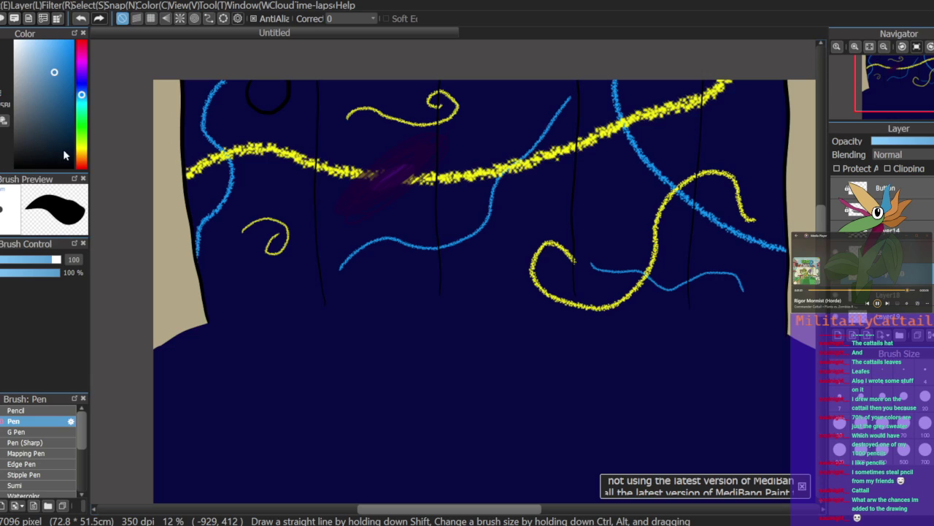
pyautogui.press('g')
pyautogui.click(269, 94)
# Step: Draw darker blue wavy Pencil lines across the blue planet
pyautogui.click(61, 122)
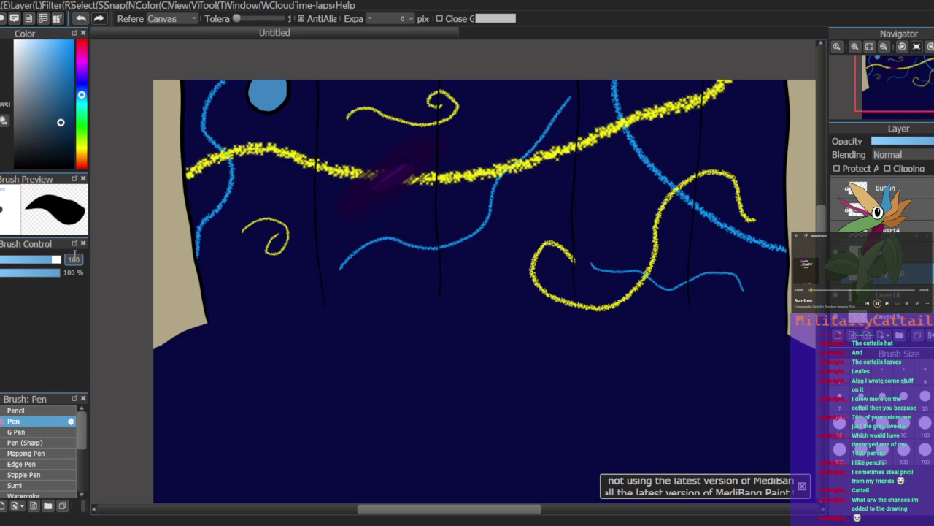
pyautogui.click(55, 411)
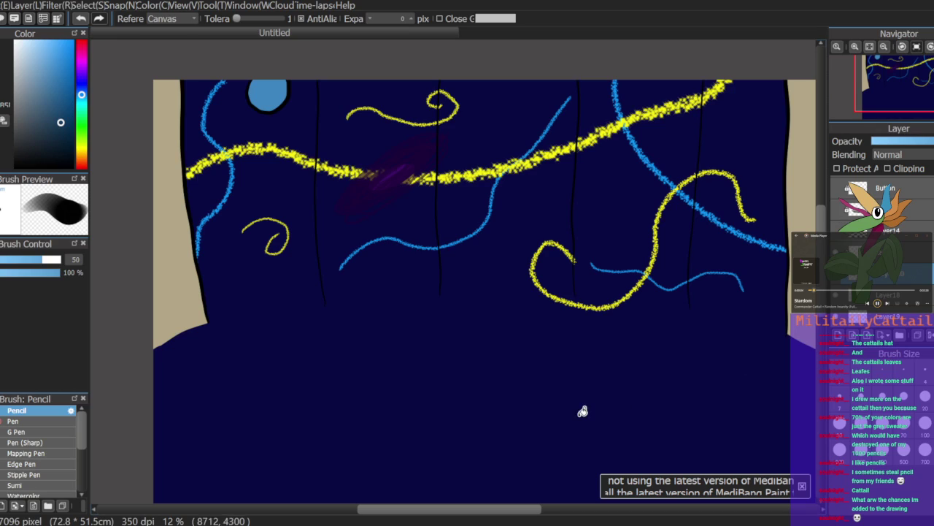
pyautogui.press('b')
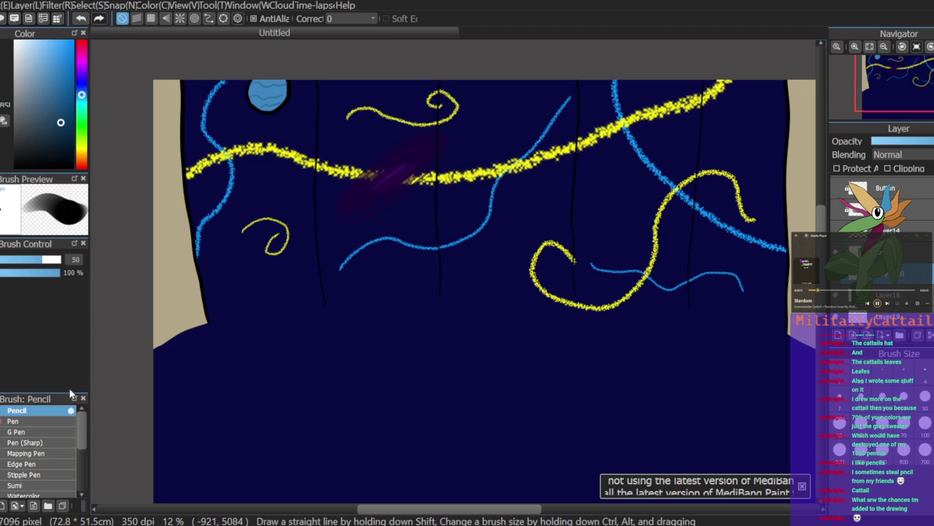
# Step: Outline a small black oval with the Pen near the right wall line and fill it dark purple
pyautogui.click(50, 421)
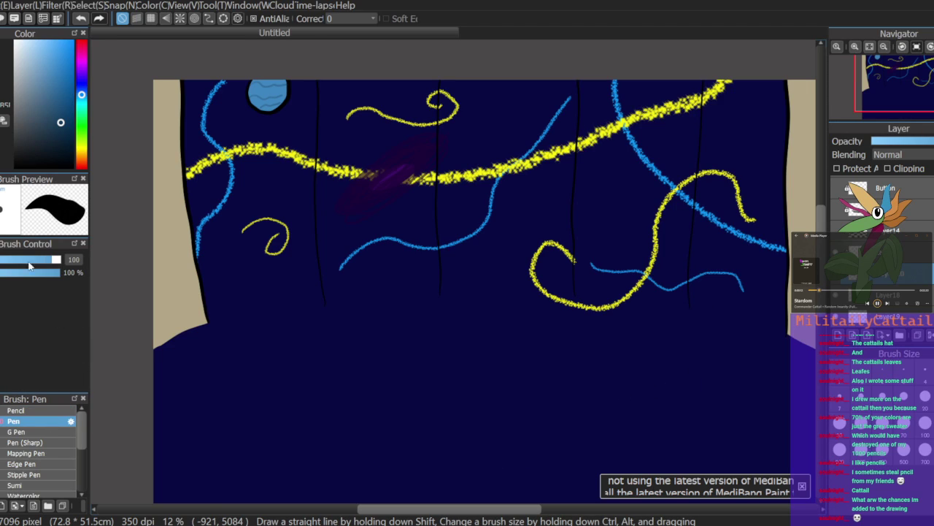
pyautogui.moveTo(34, 132); pyautogui.dragTo(15, 168)
pyautogui.moveTo(762, 112); pyautogui.dragTo(767, 119)
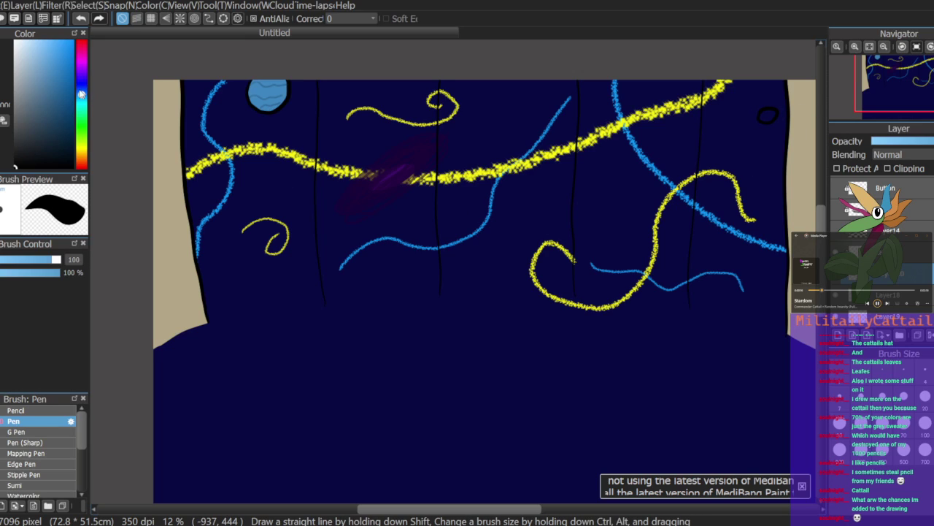
pyautogui.click(81, 70)
pyautogui.click(65, 131)
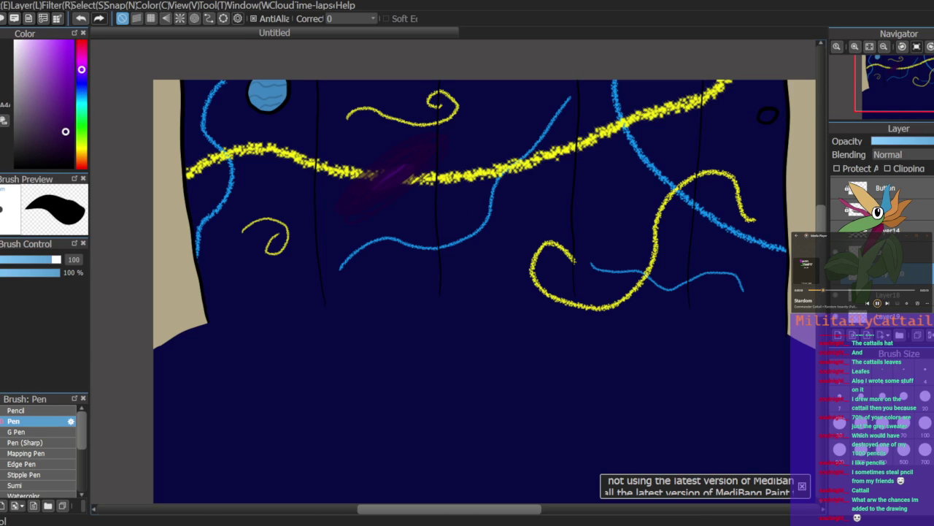
pyautogui.press('g')
pyautogui.click(768, 115)
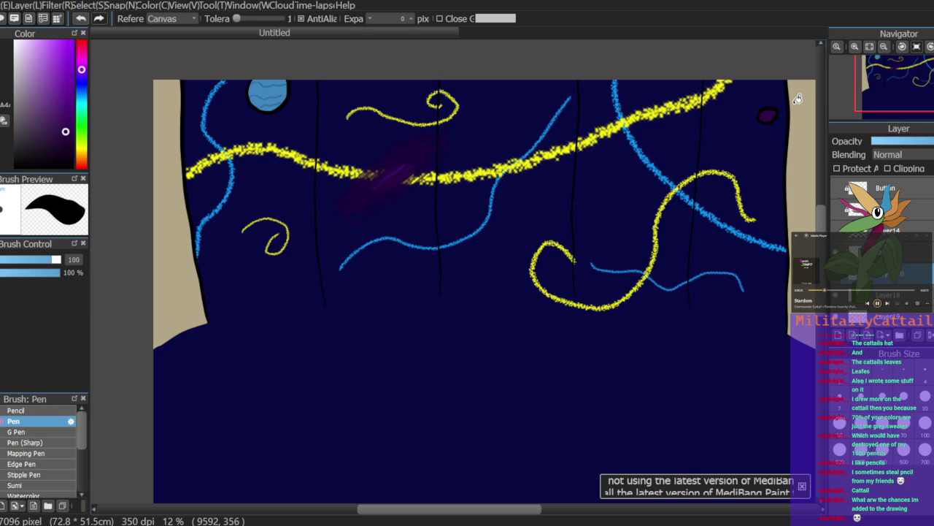
# Step: Set the brush color to black and show the checkered floor layer again
pyautogui.press('b')
pyautogui.moveTo(59, 139); pyautogui.dragTo(14, 168)
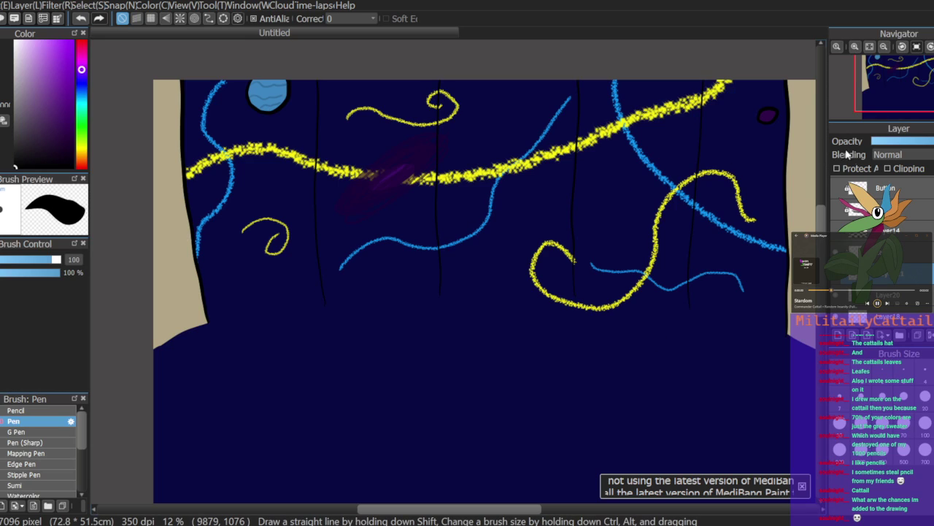
pyautogui.click(836, 232)
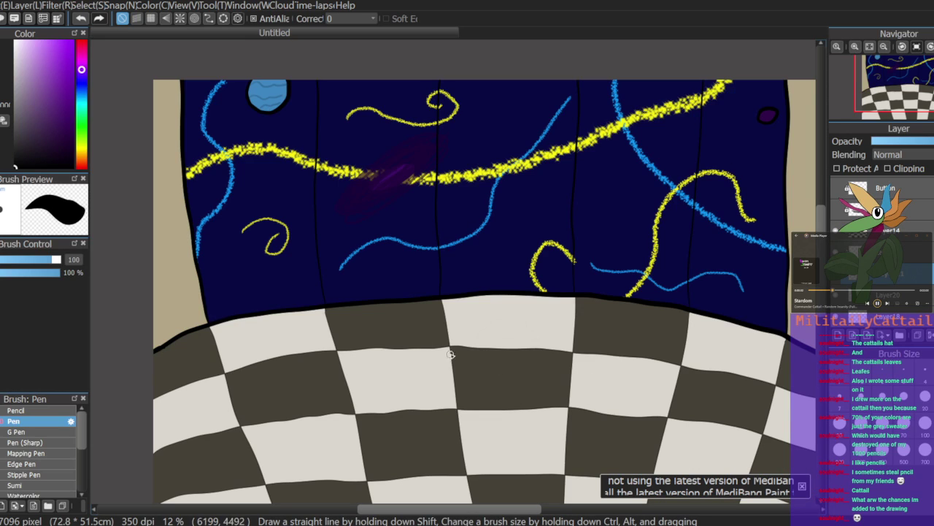
# Step: Choose a light cyan for the Bucket fill and hide the layers with the swirls and planets
pyautogui.moveTo(83, 76); pyautogui.dragTo(86, 101)
pyautogui.moveTo(39, 66); pyautogui.dragTo(35, 47)
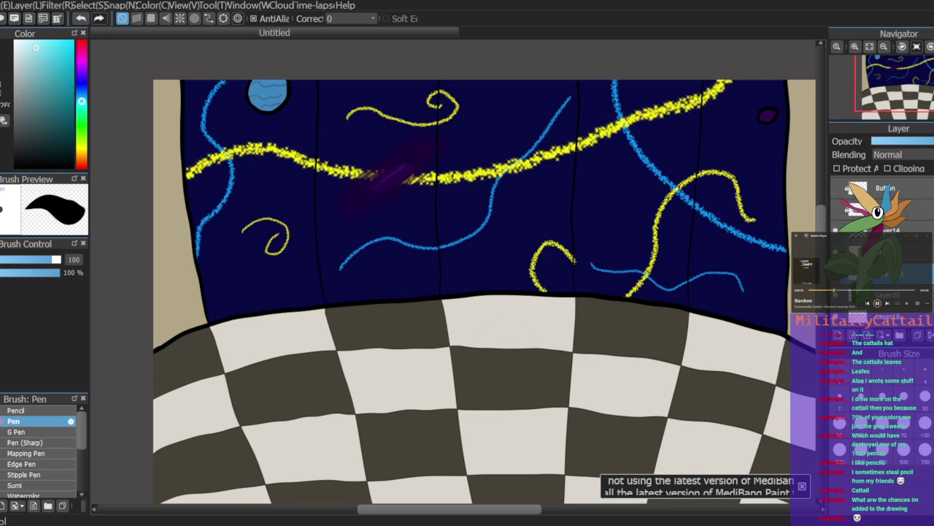
pyautogui.press('g')
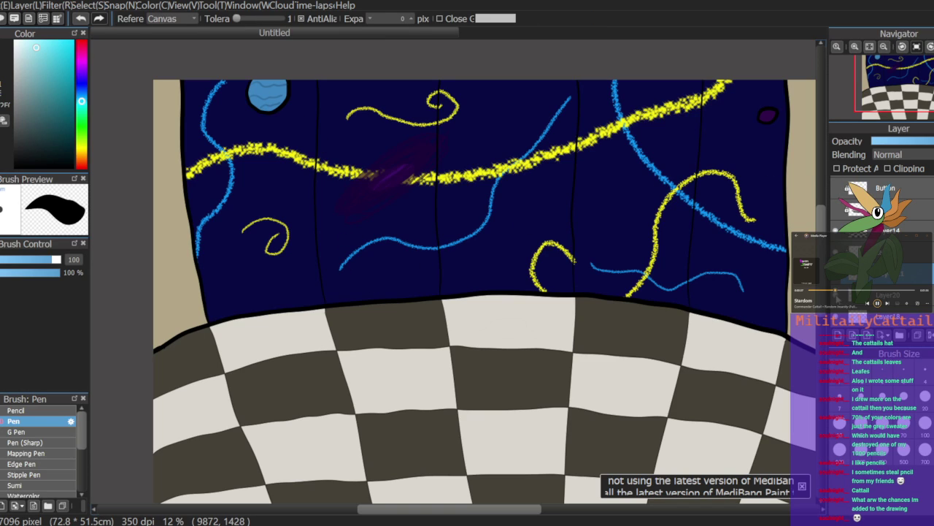
pyautogui.click(836, 296)
pyautogui.click(835, 316)
pyautogui.scroll(-1, 835, 317)
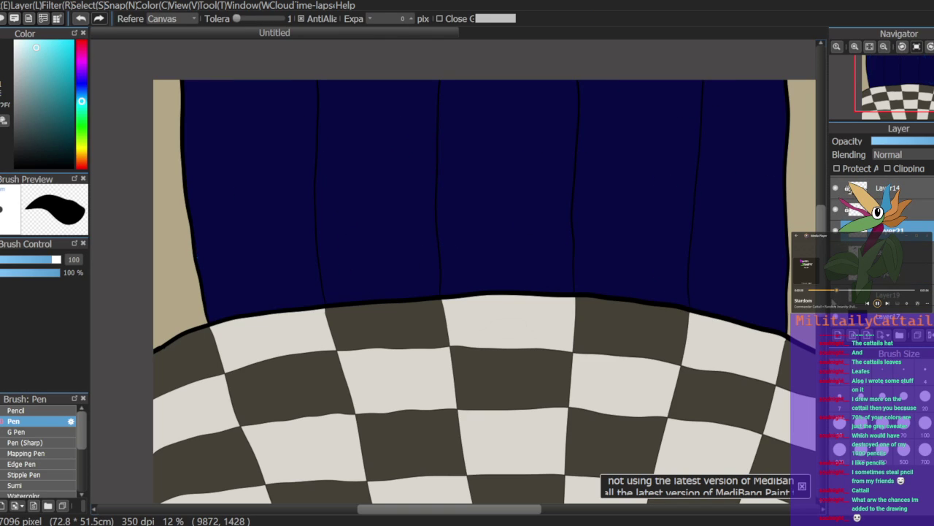
# Step: Try filling the five wall panels with light cyan without the dark blue background, and set the brush opacity to 50%
pyautogui.hotkey('ctrl', 'z')
pyautogui.hotkey('ctrl', 'z')
pyautogui.hotkey('ctrl', 'z')
pyautogui.click(313, 173)
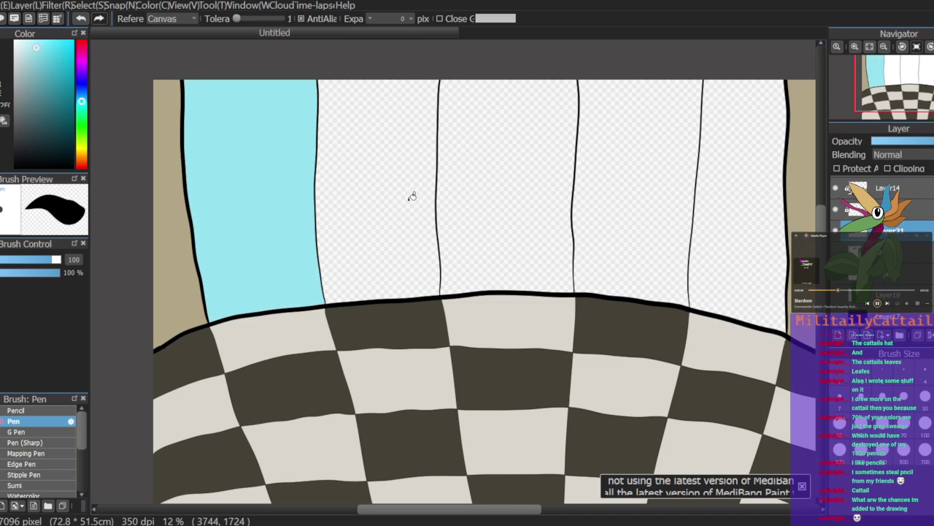
pyautogui.click(406, 197)
pyautogui.click(542, 201)
pyautogui.click(639, 189)
pyautogui.click(751, 209)
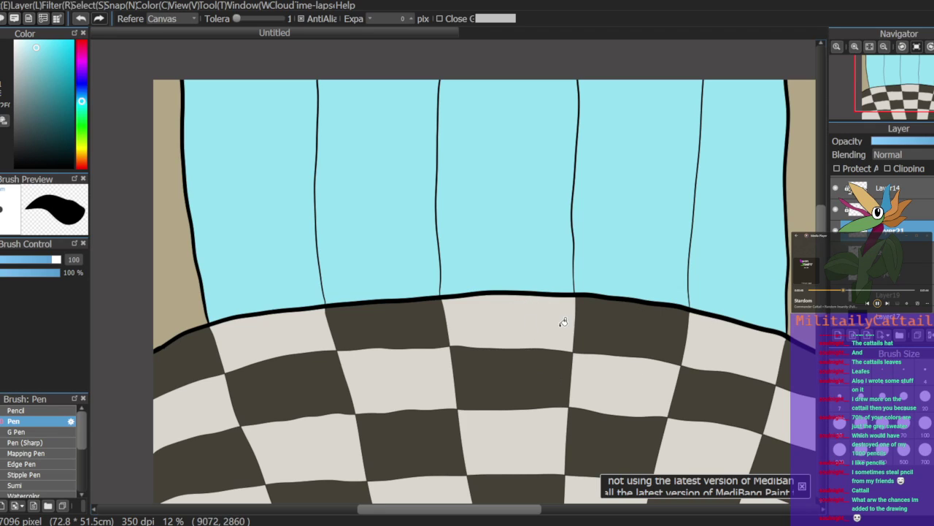
pyautogui.click(29, 272)
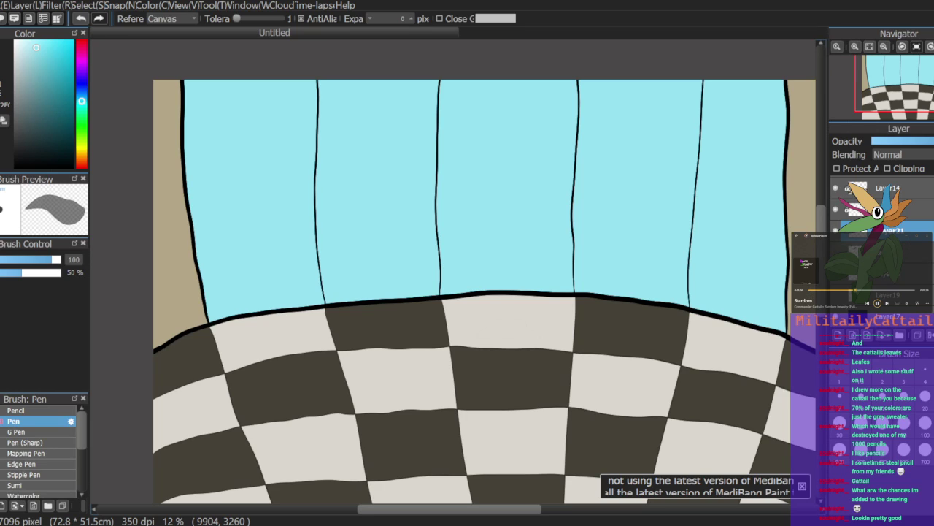
# Step: Discard the cyan fill layer and fill all five wall panels light cyan on a new layer over the dark blue background
pyautogui.click(932, 335)
pyautogui.click(892, 252)
pyautogui.click(838, 335)
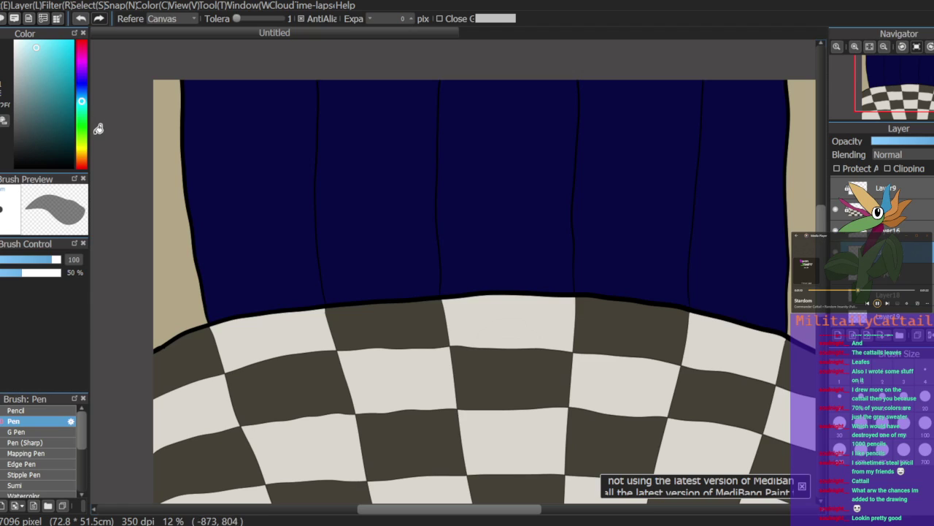
pyautogui.click(243, 189)
pyautogui.click(381, 190)
pyautogui.click(504, 182)
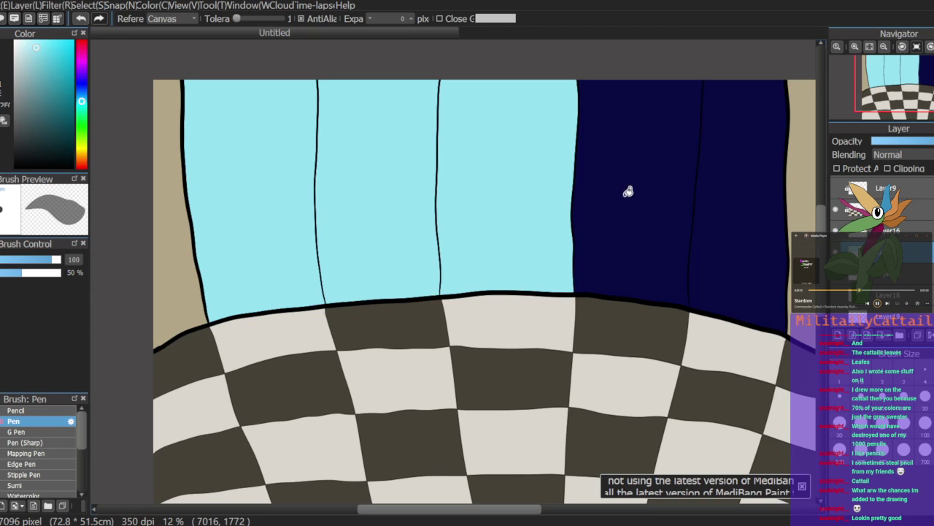
pyautogui.click(627, 191)
pyautogui.click(723, 201)
# Step: Lower the light cyan layer's opacity to a translucent glass tint and show the swirl and planet layers again
pyautogui.click(917, 143)
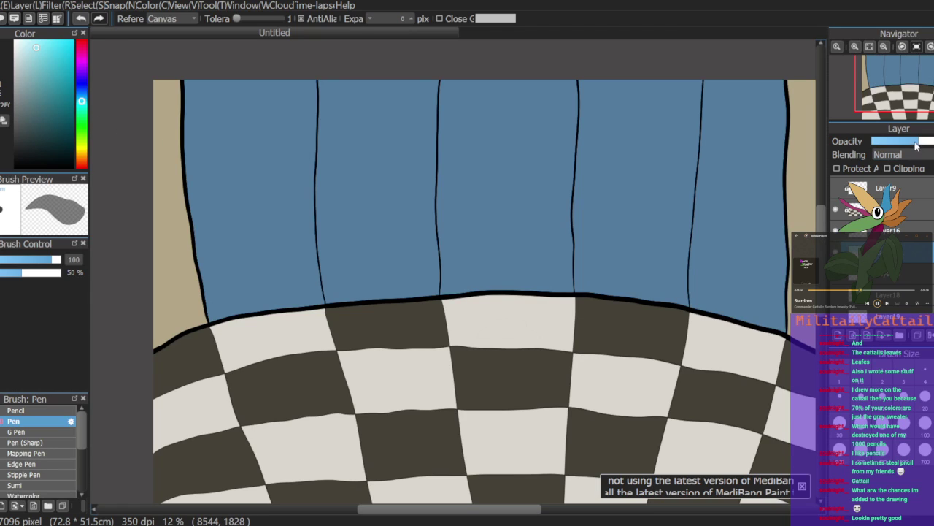
pyautogui.moveTo(917, 147); pyautogui.dragTo(909, 148)
pyautogui.click(840, 278)
pyautogui.click(842, 294)
pyautogui.click(839, 315)
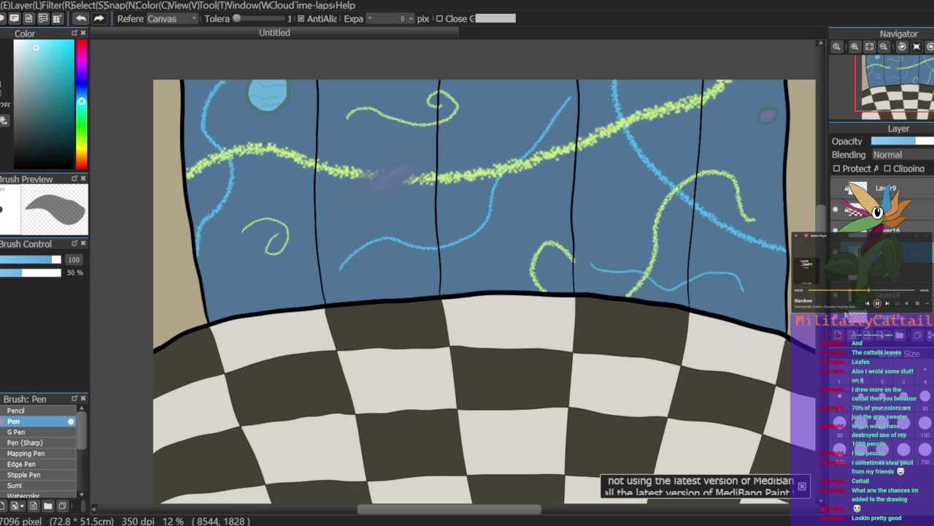
# Step: Toggle the upper layers' visibility one by one to check their contents, and hide the checkered floor layer
pyautogui.scroll(-1, 876, 252)
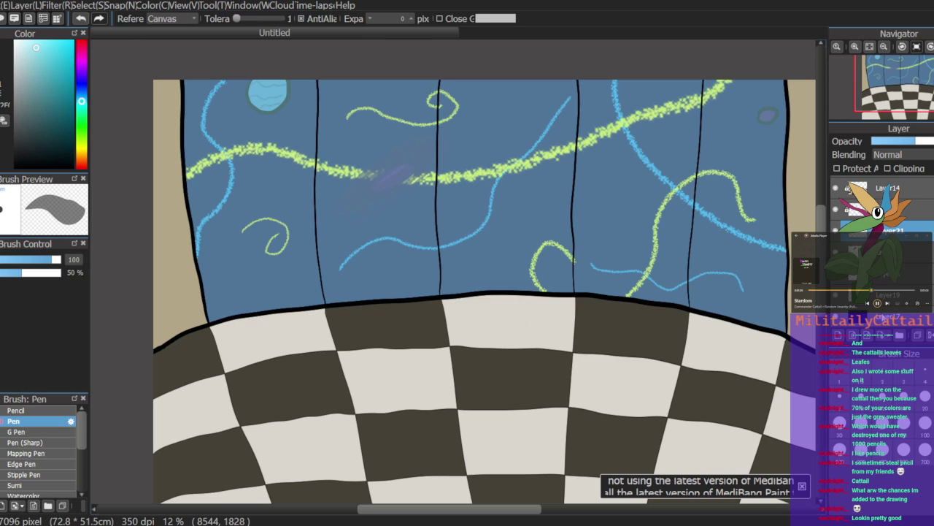
pyautogui.scroll(2, 879, 248)
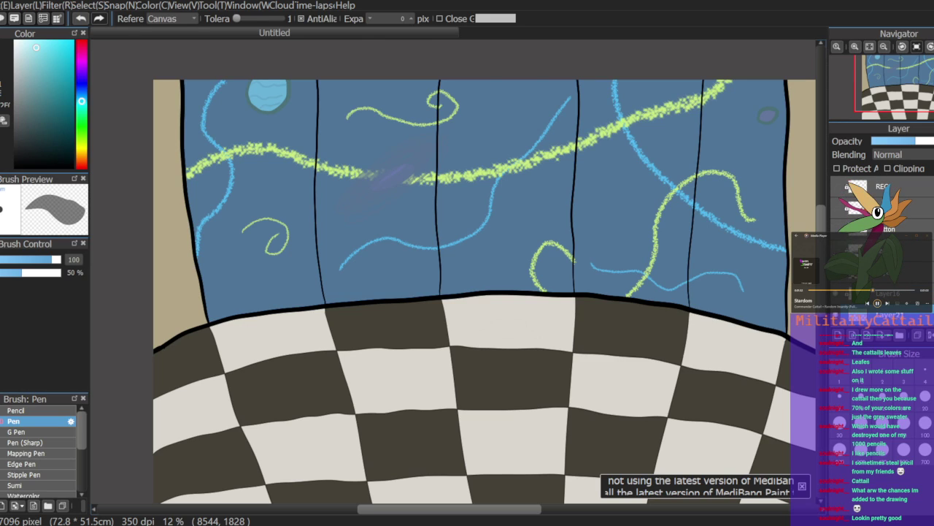
pyautogui.click(836, 228)
pyautogui.click(837, 209)
pyautogui.click(841, 186)
pyautogui.click(840, 189)
pyautogui.click(837, 209)
pyautogui.click(836, 229)
pyautogui.click(836, 250)
pyautogui.click(836, 272)
pyautogui.click(837, 294)
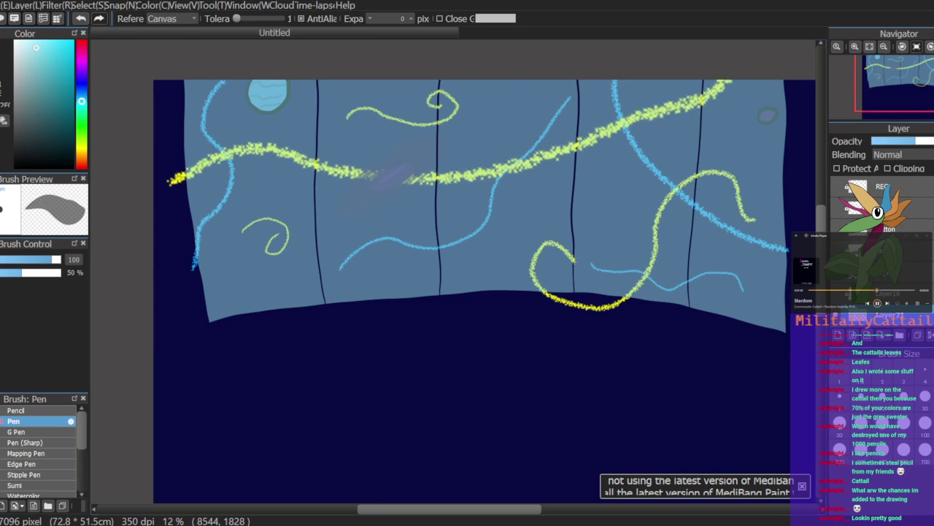
pyautogui.click(838, 293)
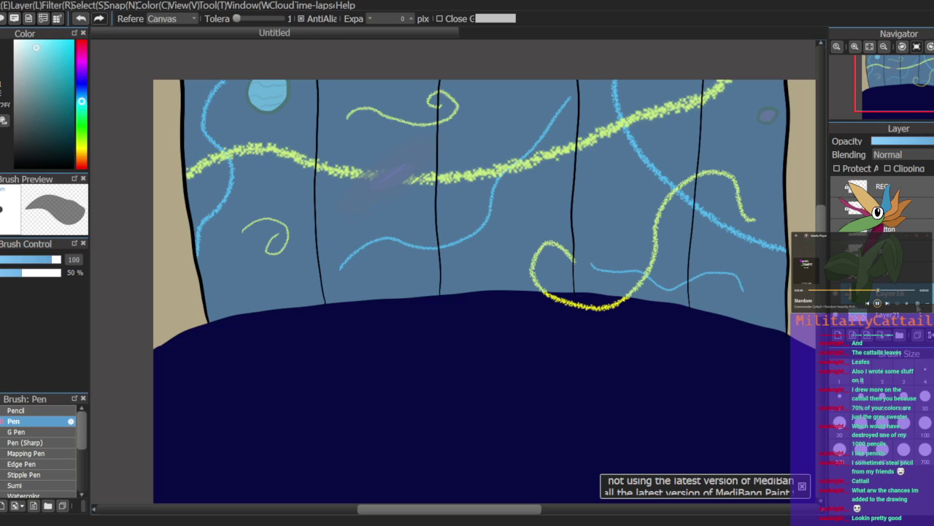
# Step: Show the checkered floor, the grey round platform and the red button layers again
pyautogui.click(888, 314)
pyautogui.scroll(-2, 888, 310)
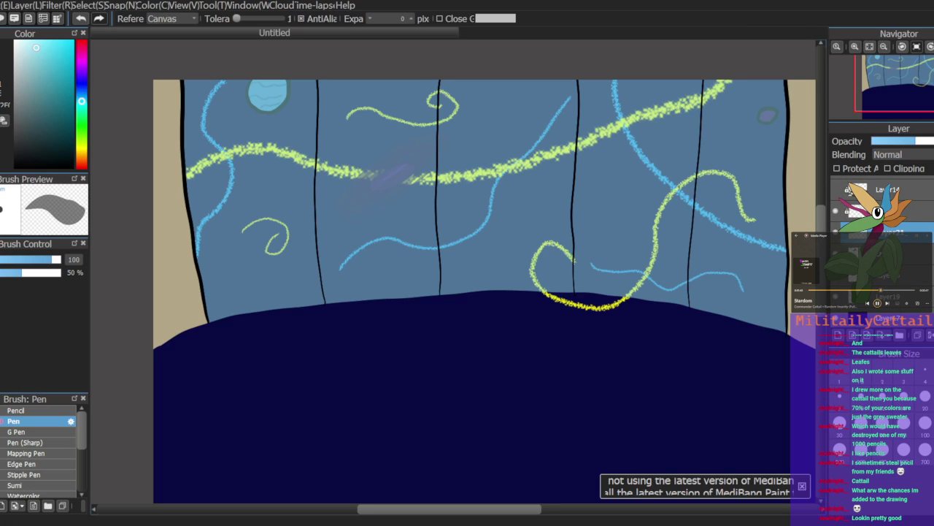
pyautogui.click(921, 262)
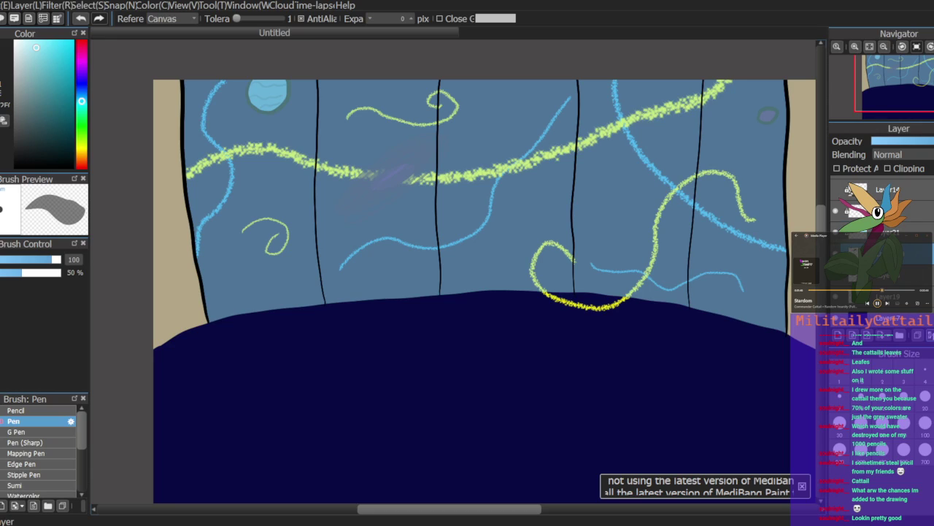
pyautogui.scroll(2, 905, 253)
pyautogui.click(919, 319)
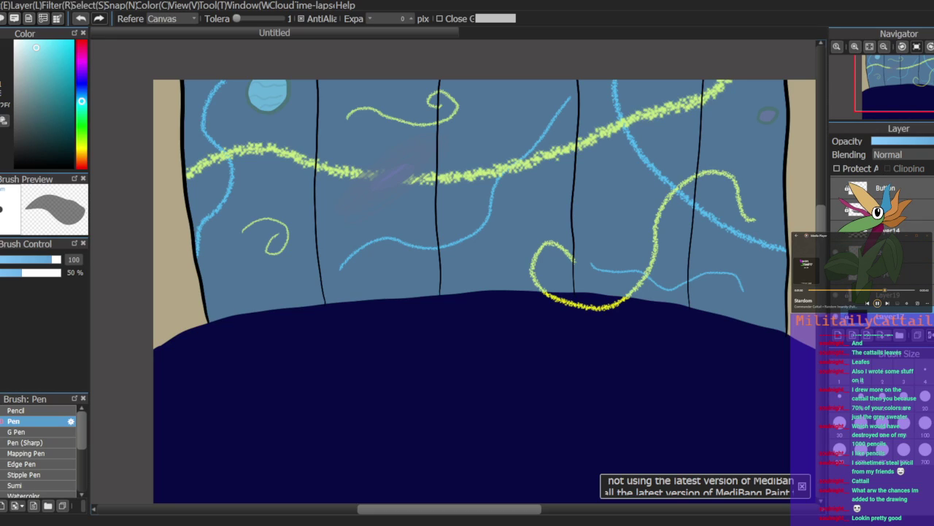
pyautogui.scroll(2, 876, 284)
pyautogui.click(837, 283)
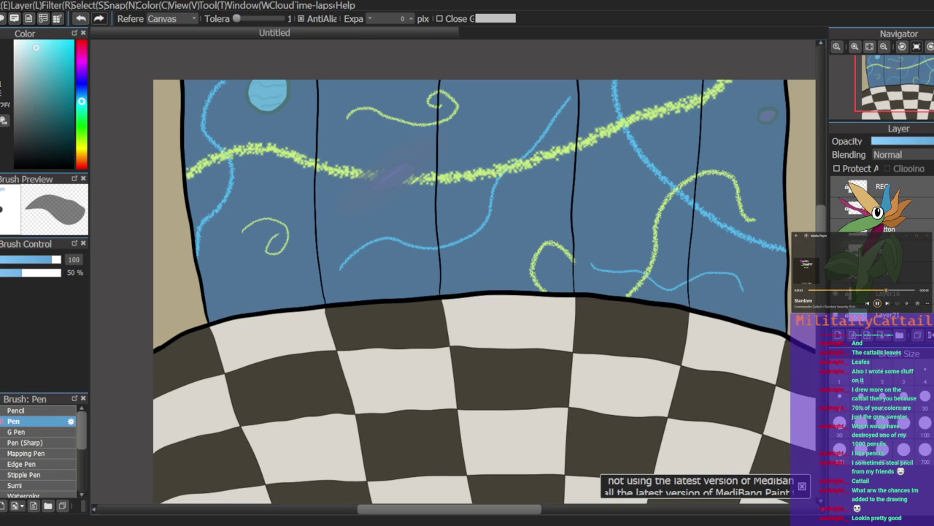
pyautogui.click(836, 251)
pyautogui.click(837, 232)
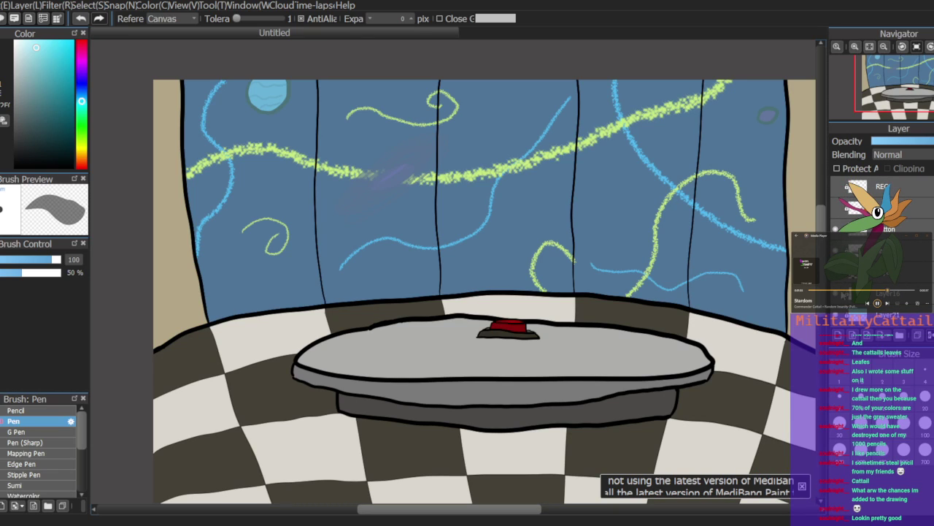
# Step: Add a new layer and move it one place down the stack, then ready the Pen with black
pyautogui.click(915, 253)
pyautogui.click(839, 335)
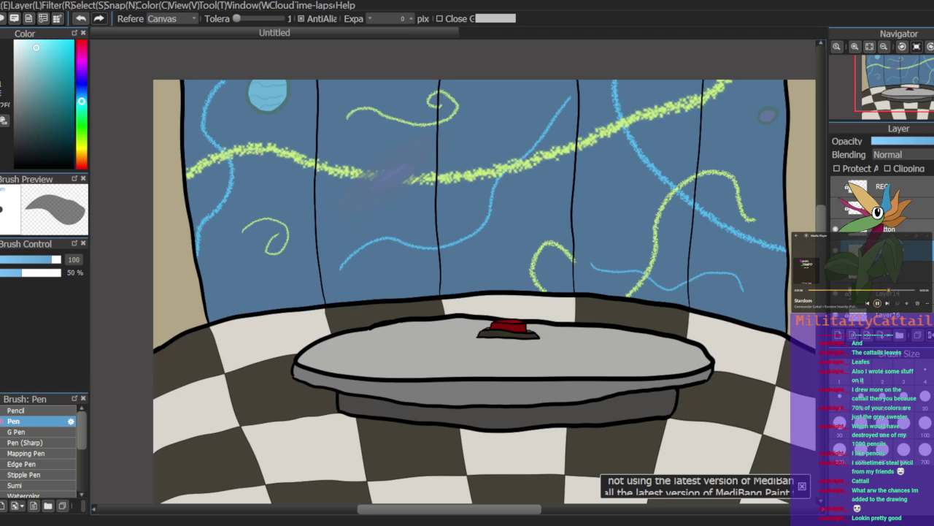
pyautogui.moveTo(875, 252); pyautogui.dragTo(876, 276)
pyautogui.moveTo(37, 120); pyautogui.dragTo(14, 169)
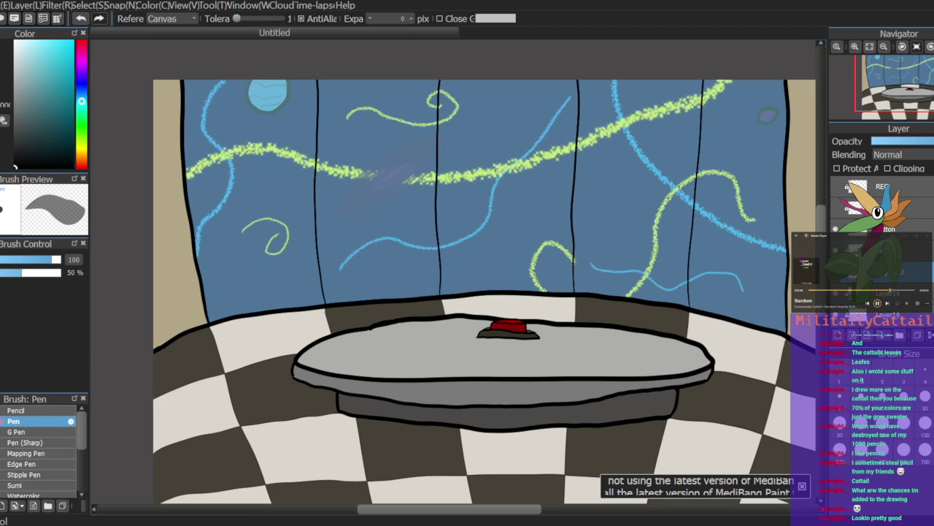
pyautogui.click(0, 61)
pyautogui.click(0, 48)
pyautogui.click(79, 259)
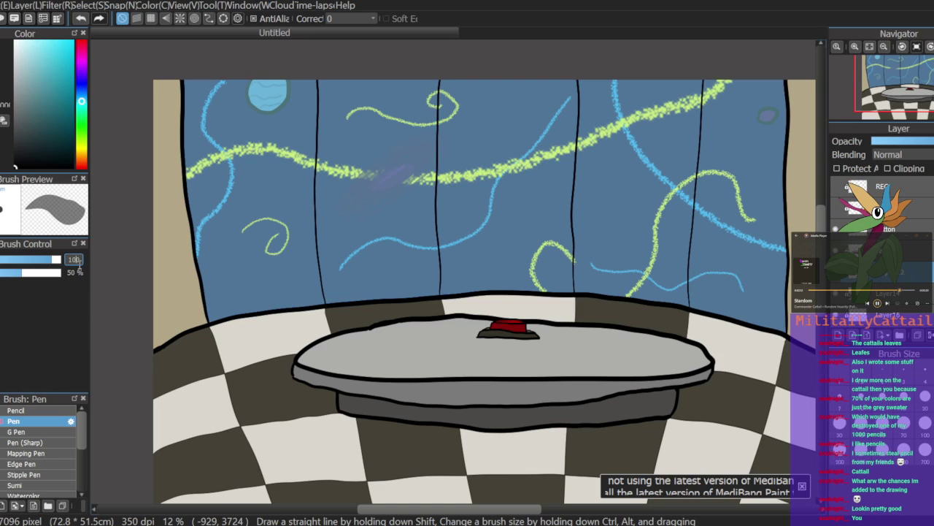
# Step: Set the Pen's opacity to 100% and its color back to black, undoing the test strokes on the wall
pyautogui.moveTo(369, 257)
pyautogui.mouseDown()
pyautogui.moveTo(356, 281)
pyautogui.moveTo(383, 293)
pyautogui.moveTo(408, 264)
pyautogui.moveTo(364, 267)
pyautogui.moveTo(386, 255)
pyautogui.mouseUp()
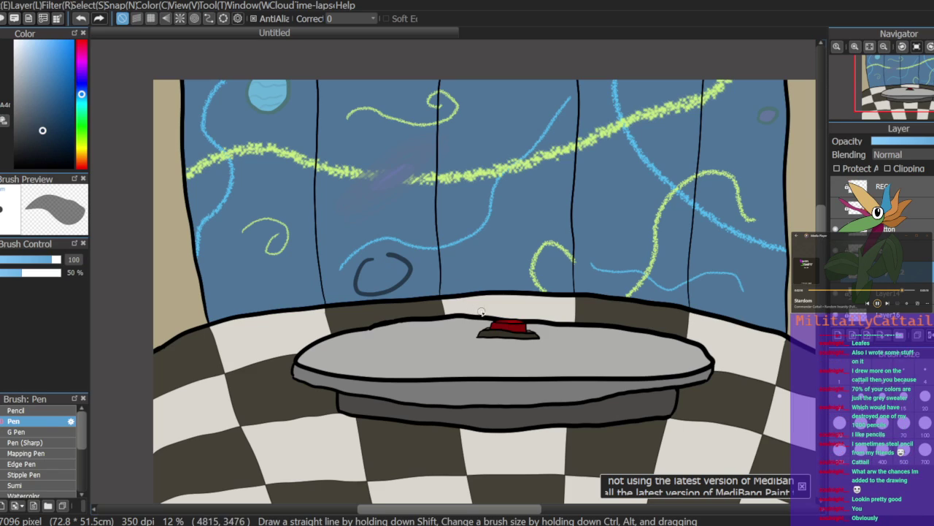
pyautogui.hotkey('ctrl', 'z')
pyautogui.moveTo(41, 273); pyautogui.dragTo(88, 273)
pyautogui.moveTo(389, 221); pyautogui.dragTo(394, 258)
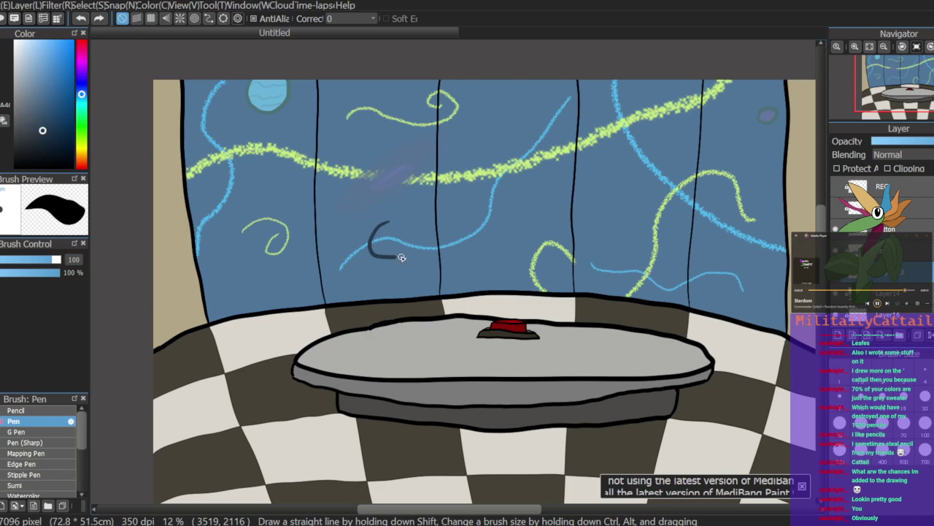
pyautogui.hotkey('ctrl', 'z')
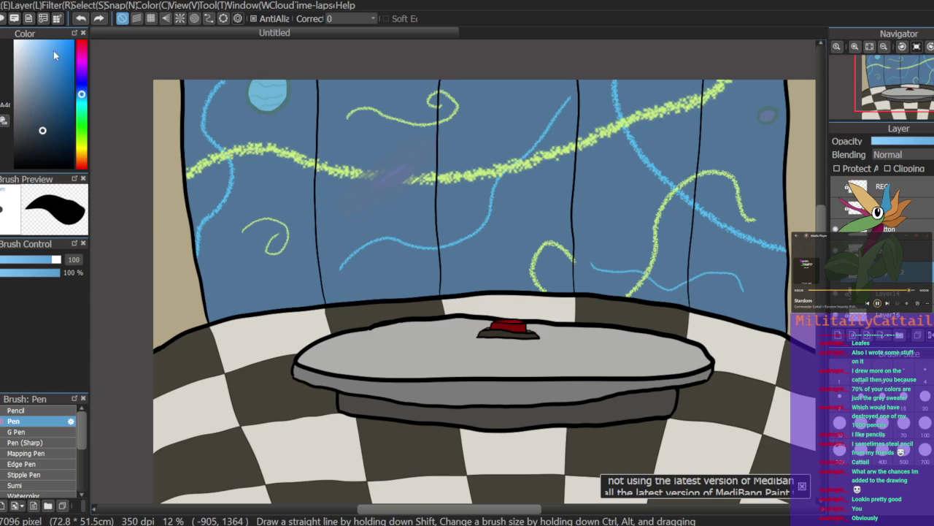
pyautogui.moveTo(44, 106); pyautogui.dragTo(15, 166)
pyautogui.moveTo(353, 194)
pyautogui.mouseDown()
pyautogui.moveTo(335, 208)
pyautogui.moveTo(391, 205)
pyautogui.moveTo(358, 197)
pyautogui.mouseUp()
pyautogui.hotkey('ctrl', 'z')
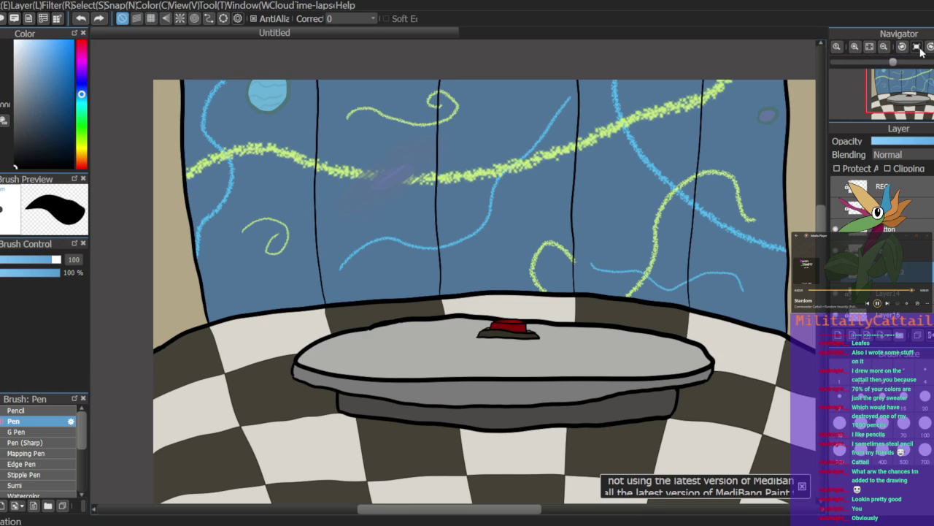
# Step: Outline a character behind the platform's edge in black, with an oval visor, rounded body, backpack and peaked cap
pyautogui.click(855, 48)
pyautogui.moveTo(910, 82)
pyautogui.mouseDown()
pyautogui.moveTo(894, 77)
pyautogui.moveTo(897, 84)
pyautogui.mouseUp()
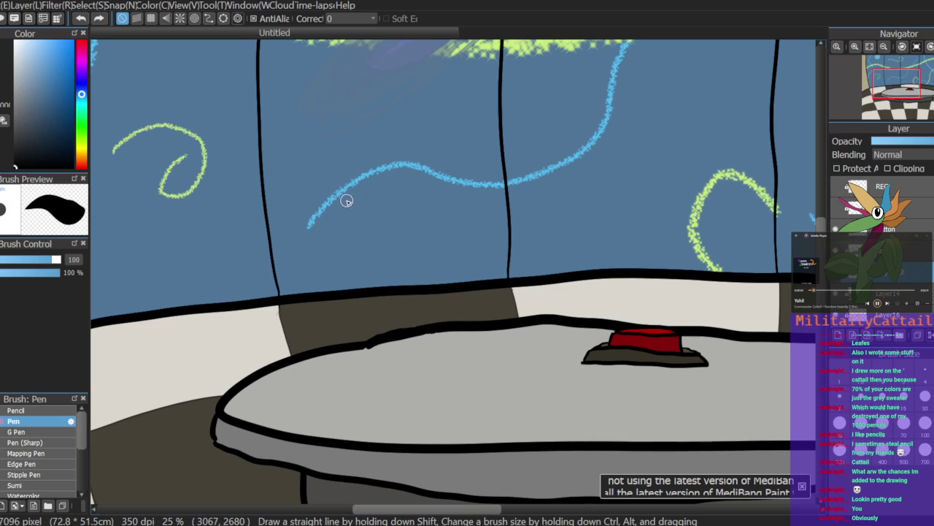
pyautogui.moveTo(345, 192)
pyautogui.mouseDown()
pyautogui.moveTo(308, 231)
pyautogui.moveTo(392, 248)
pyautogui.moveTo(363, 187)
pyautogui.mouseUp()
pyautogui.moveTo(390, 259); pyautogui.dragTo(410, 327)
pyautogui.moveTo(340, 182)
pyautogui.mouseDown()
pyautogui.moveTo(299, 190)
pyautogui.moveTo(262, 260)
pyautogui.moveTo(296, 354)
pyautogui.mouseUp()
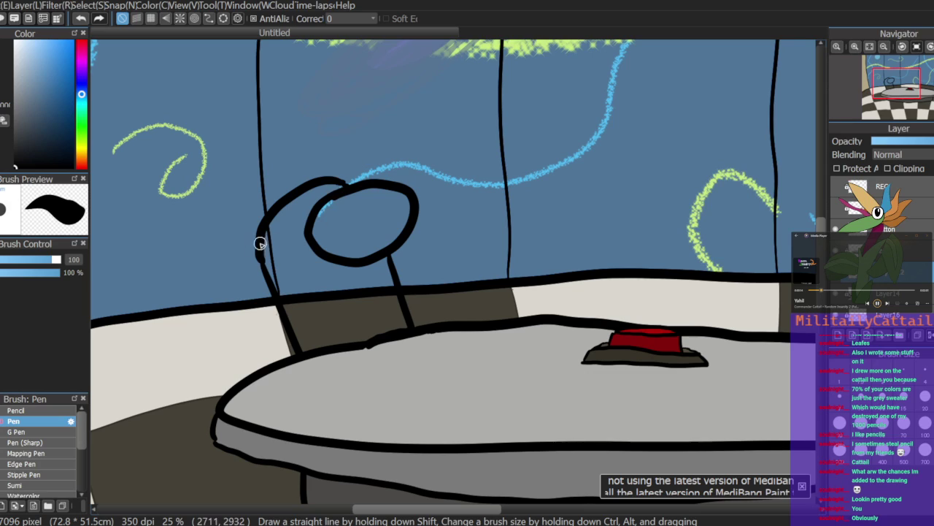
pyautogui.moveTo(261, 266)
pyautogui.mouseDown()
pyautogui.moveTo(253, 274)
pyautogui.moveTo(287, 361)
pyautogui.mouseUp()
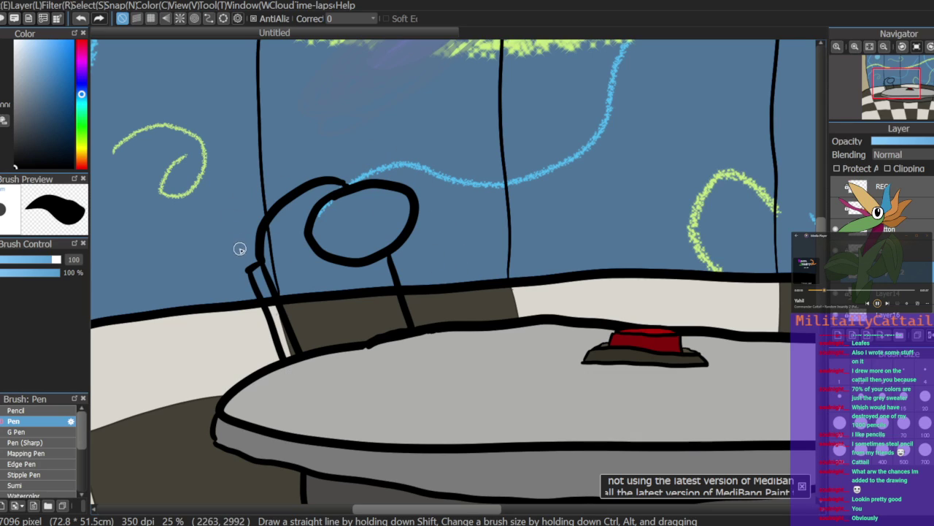
pyautogui.moveTo(234, 255)
pyautogui.mouseDown()
pyautogui.moveTo(319, 155)
pyautogui.moveTo(344, 155)
pyautogui.moveTo(342, 180)
pyautogui.mouseUp()
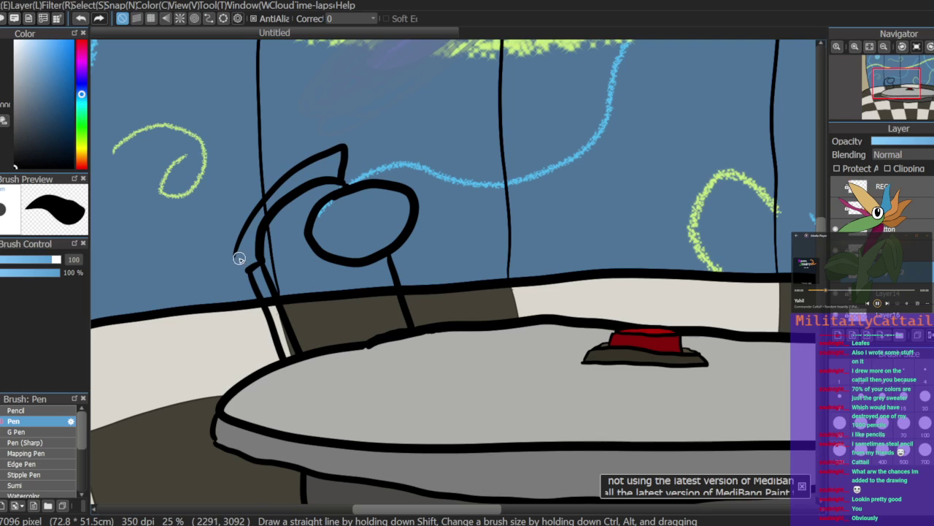
pyautogui.moveTo(237, 256)
pyautogui.mouseDown()
pyautogui.moveTo(270, 213)
pyautogui.moveTo(249, 199)
pyautogui.moveTo(319, 143)
pyautogui.mouseUp()
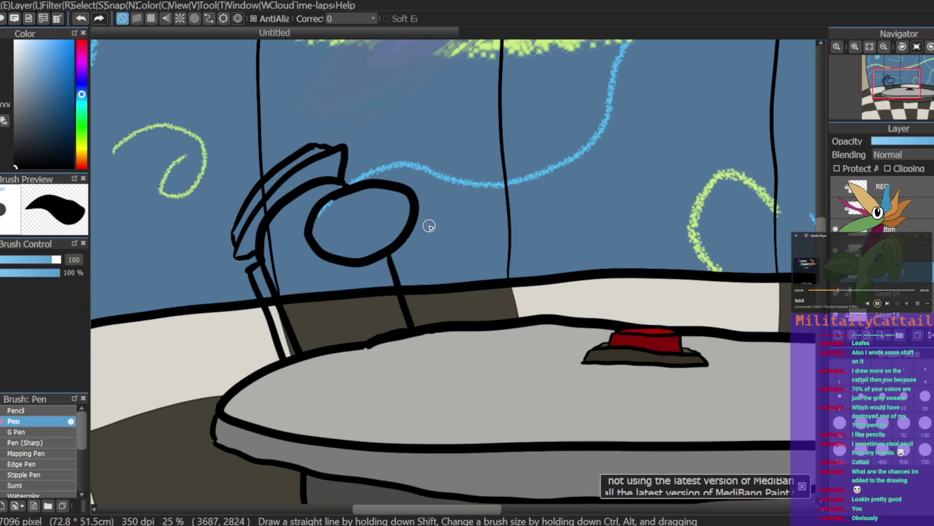
# Step: Draw a small floating hand with one raised finger beside the visor, undoing the strokes that miss
pyautogui.moveTo(431, 229)
pyautogui.mouseDown()
pyautogui.moveTo(436, 205)
pyautogui.moveTo(447, 240)
pyautogui.mouseUp()
pyautogui.moveTo(440, 251); pyautogui.dragTo(446, 267)
pyautogui.hotkey('ctrl', 'z')
pyautogui.moveTo(447, 237)
pyautogui.mouseDown()
pyautogui.moveTo(468, 241)
pyautogui.moveTo(454, 264)
pyautogui.mouseUp()
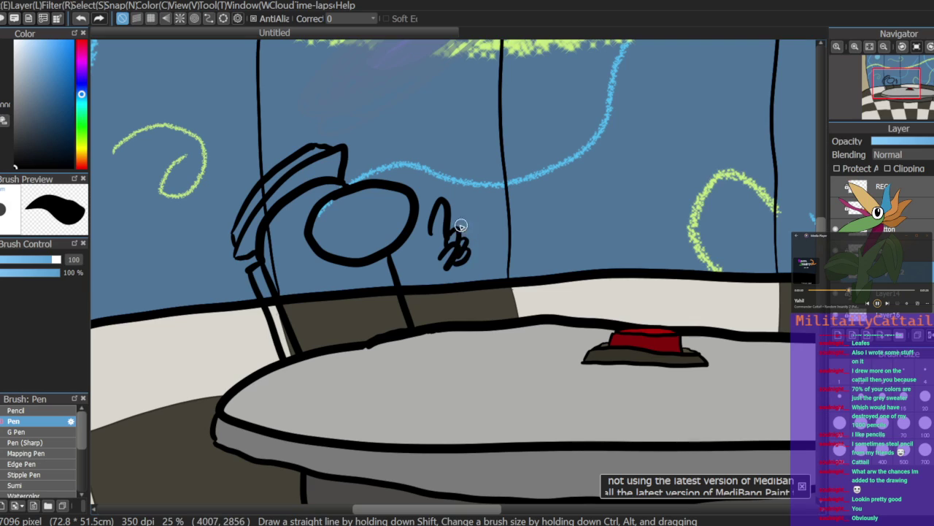
pyautogui.moveTo(430, 229)
pyautogui.mouseDown()
pyautogui.moveTo(431, 255)
pyautogui.moveTo(453, 280)
pyautogui.mouseUp()
pyautogui.hotkey('ctrl', 'z')
pyautogui.moveTo(431, 235)
pyautogui.mouseDown()
pyautogui.moveTo(451, 284)
pyautogui.moveTo(437, 263)
pyautogui.moveTo(459, 282)
pyautogui.moveTo(464, 263)
pyautogui.mouseUp()
pyautogui.hotkey('ctrl', 'z')
pyautogui.hotkey('ctrl', 'z')
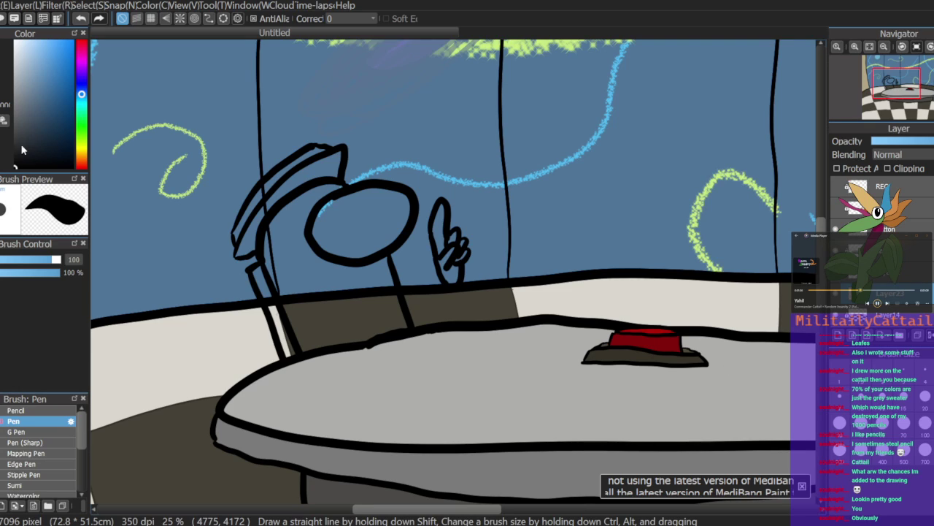
# Step: Hide the checkered floor, glass tint and wall line layers, and fill the new character's body with off-white
pyautogui.press('g')
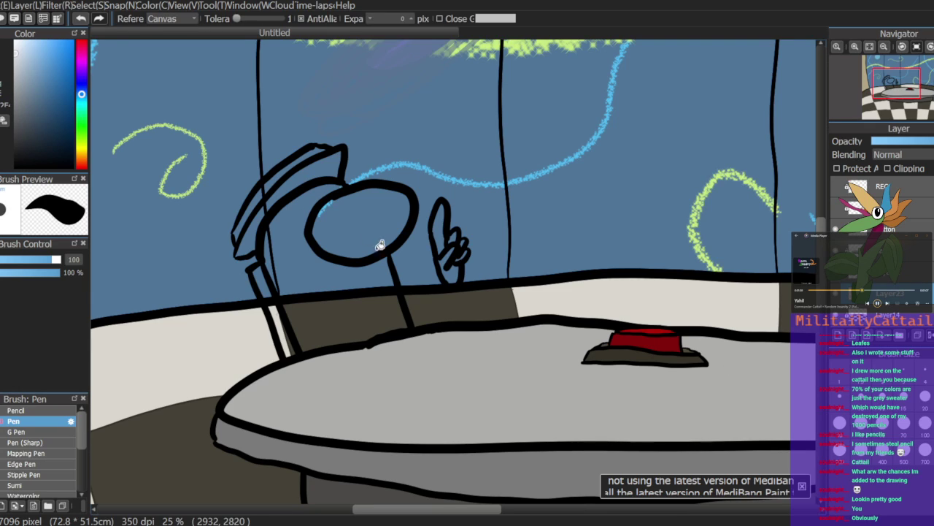
pyautogui.click(749, 325)
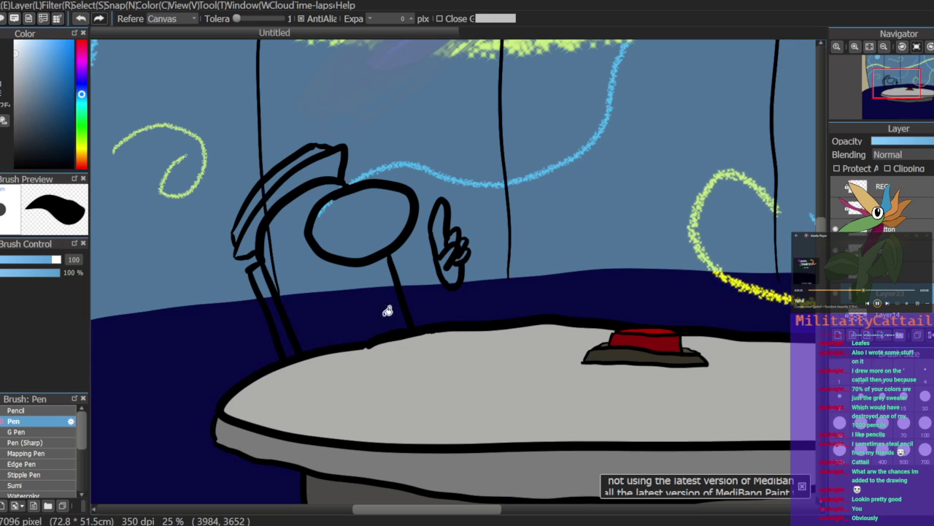
pyautogui.scroll(-3, 847, 303)
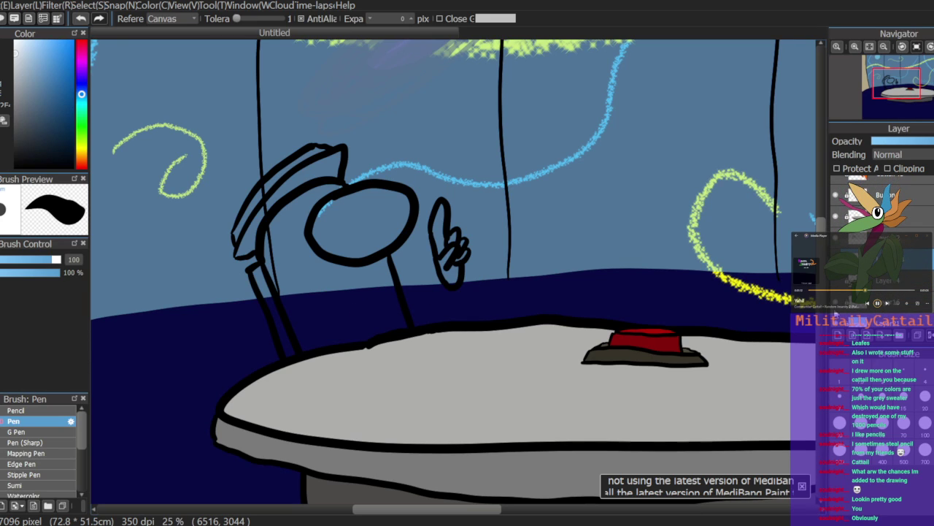
pyautogui.click(835, 322)
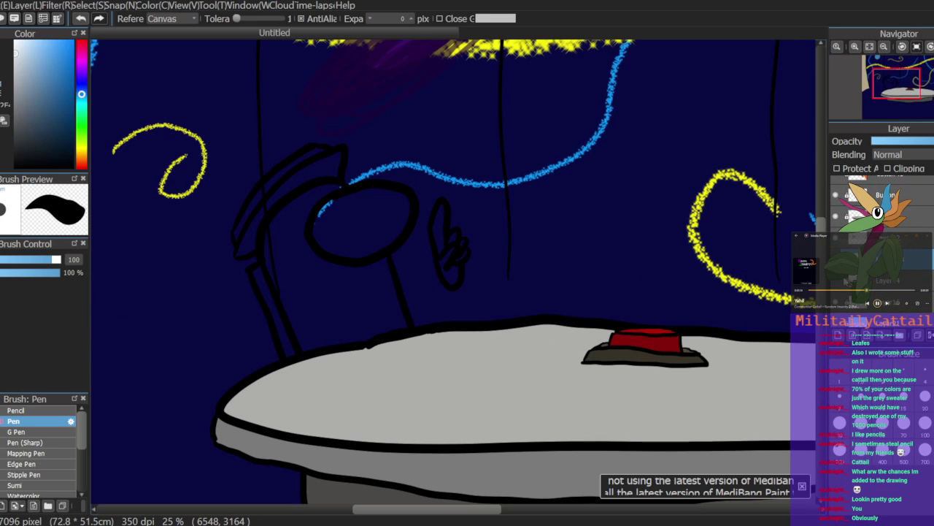
pyautogui.click(836, 302)
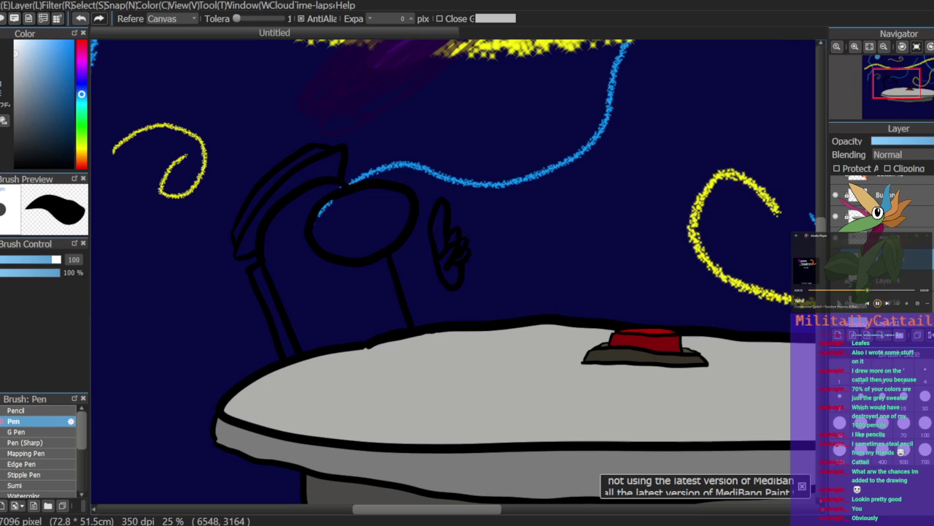
pyautogui.click(354, 292)
# Step: Hide the swirl layer and fill the character's backpack light grey, the visor light blue and the hand off-white
pyautogui.scroll(-2, 854, 292)
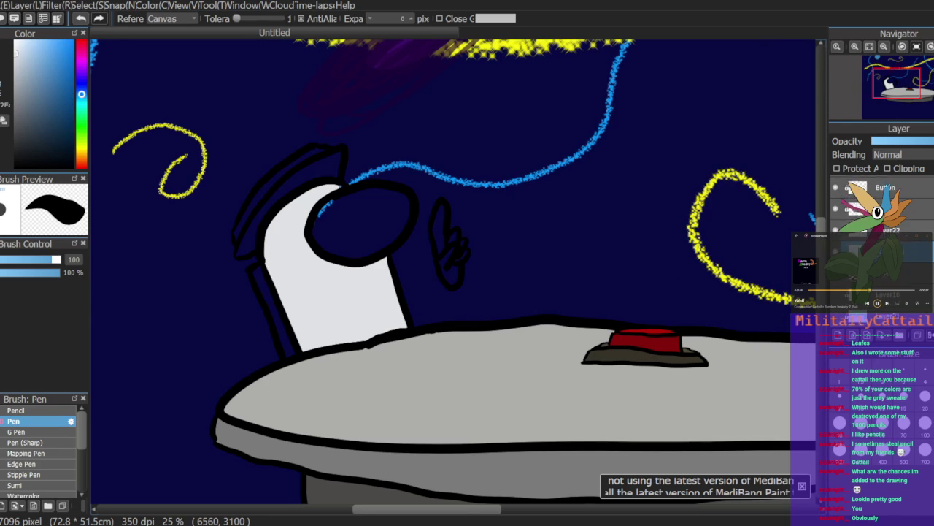
pyautogui.click(836, 300)
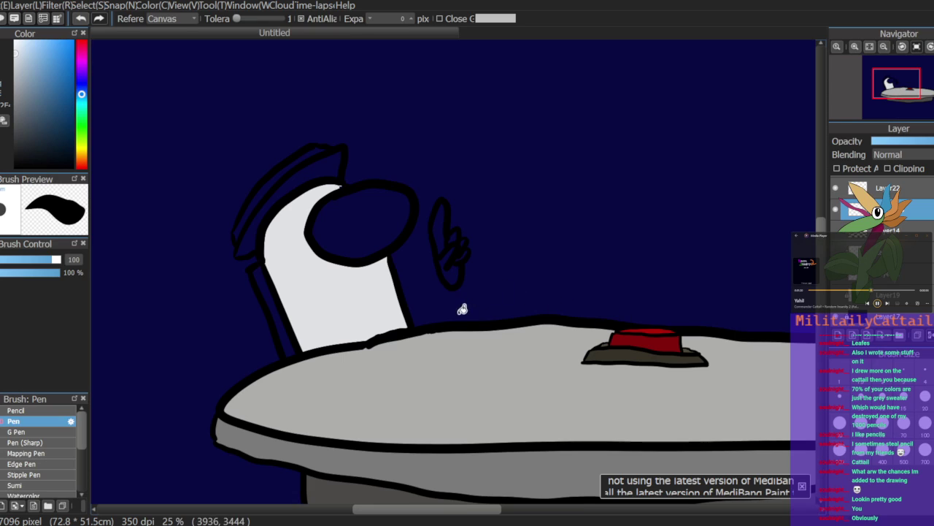
pyautogui.click(269, 280)
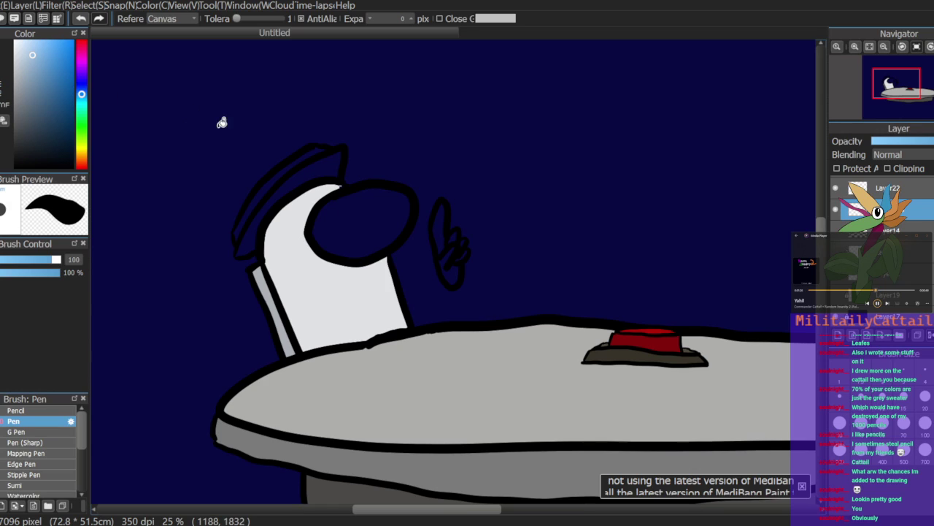
pyautogui.click(357, 213)
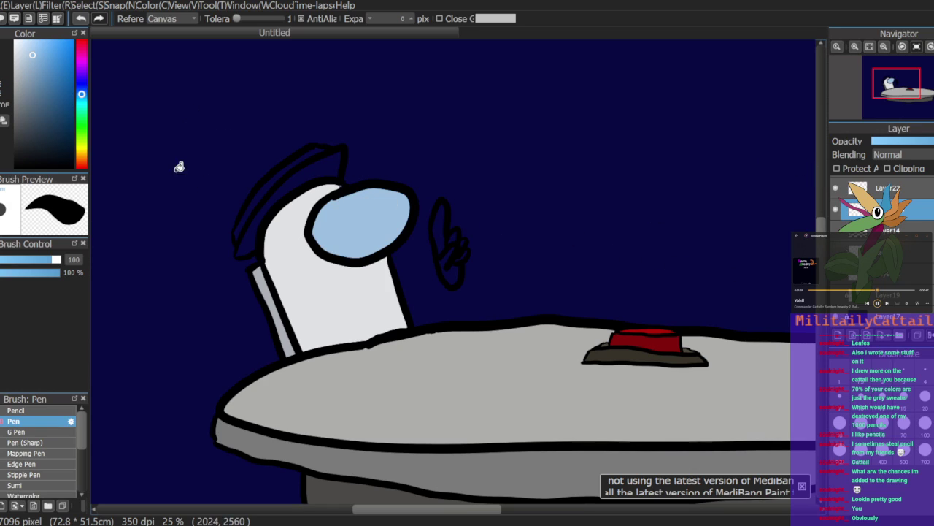
pyautogui.keyDown('alt'); pyautogui.click(333, 272); pyautogui.keyUp('alt')
pyautogui.click(451, 271)
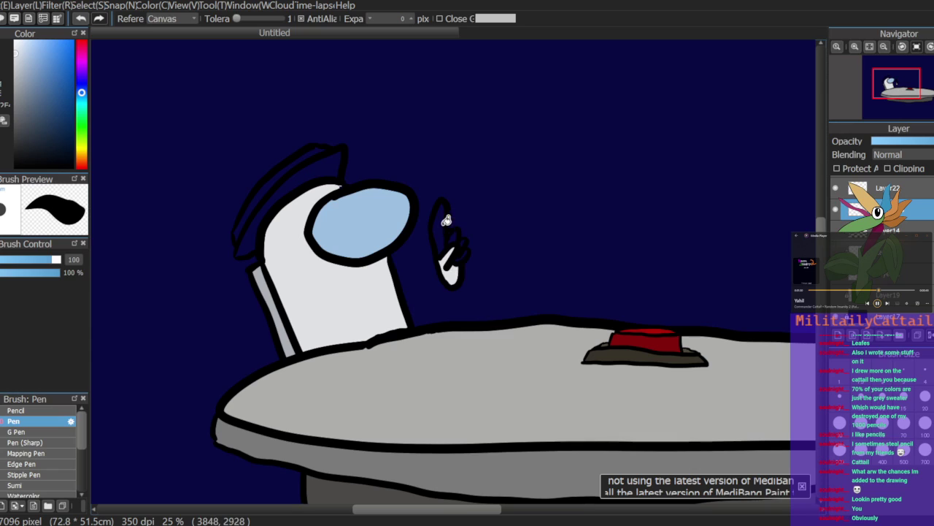
pyautogui.click(449, 224)
# Step: Fill the sections of the character's cap with dark blue shades
pyautogui.click(65, 130)
pyautogui.click(66, 124)
pyautogui.click(306, 167)
pyautogui.click(65, 110)
pyautogui.click(299, 156)
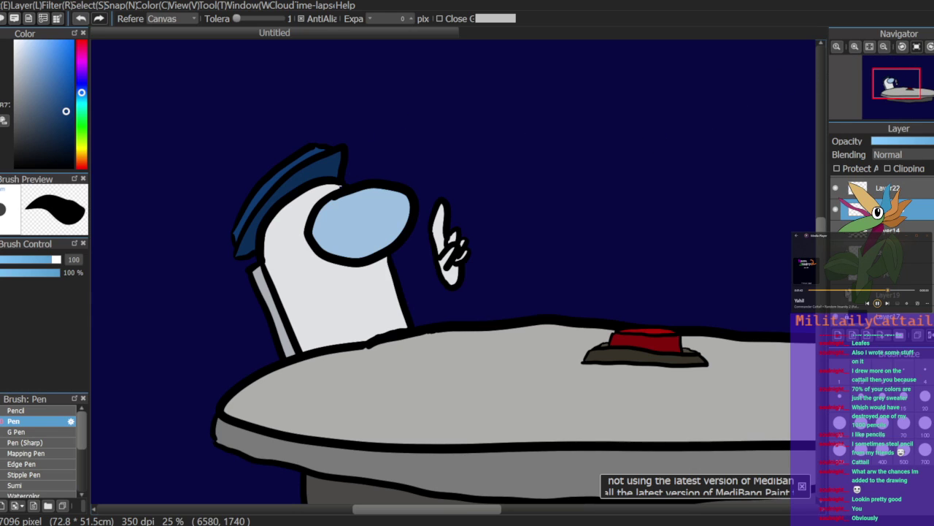
# Step: Show the swirl, glass tint, wall line and floor layers again to view the colored character in the scene
pyautogui.click(835, 295)
pyautogui.click(835, 274)
pyautogui.click(835, 251)
pyautogui.click(835, 232)
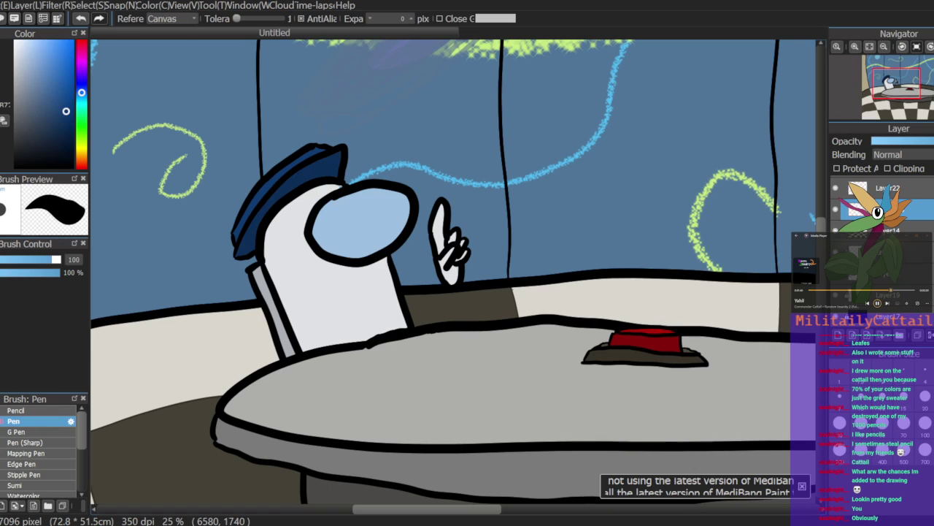
pyautogui.click(901, 193)
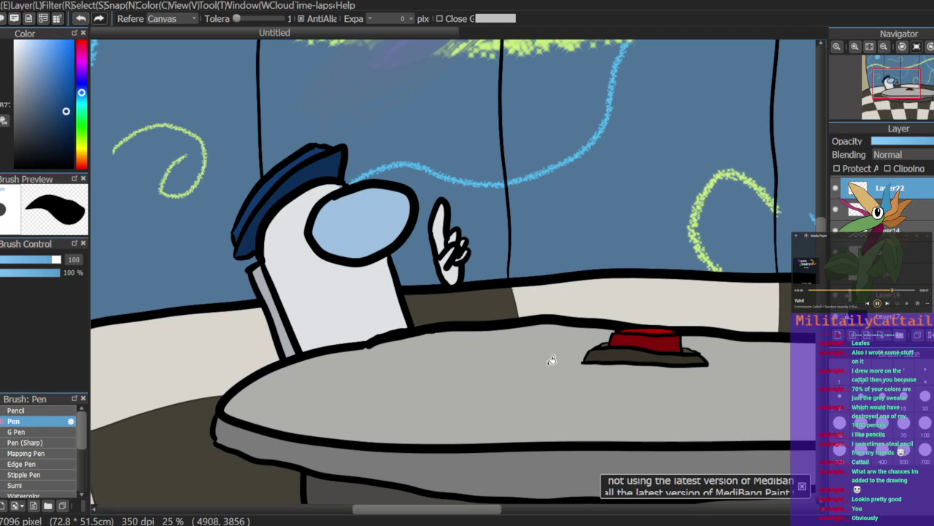
# Step: Make the character's fill layer active, hide all background layers including the dark blue one, and switch to the Eraser
pyautogui.press('e')
pyautogui.click(869, 212)
pyautogui.click(835, 213)
pyautogui.click(836, 213)
pyautogui.click(837, 216)
pyautogui.click(838, 196)
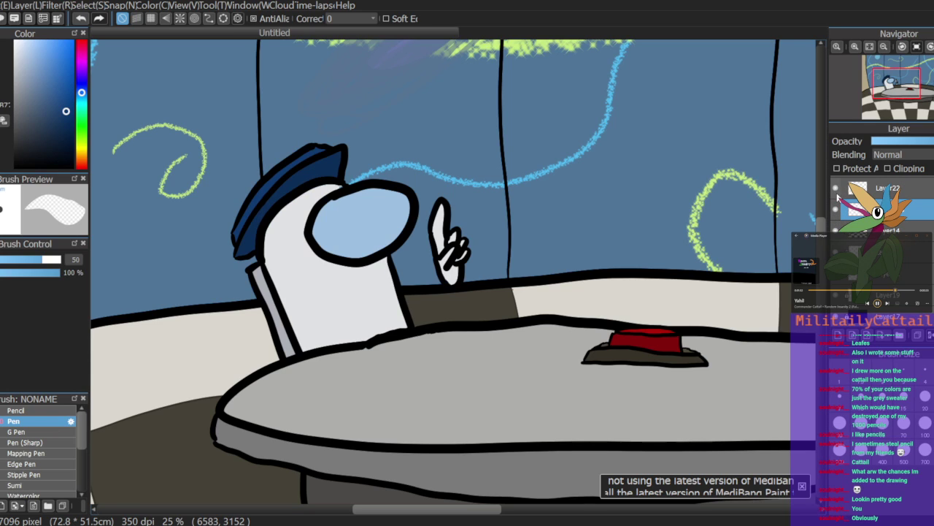
pyautogui.click(836, 231)
pyautogui.click(836, 251)
pyautogui.click(836, 273)
pyautogui.click(835, 295)
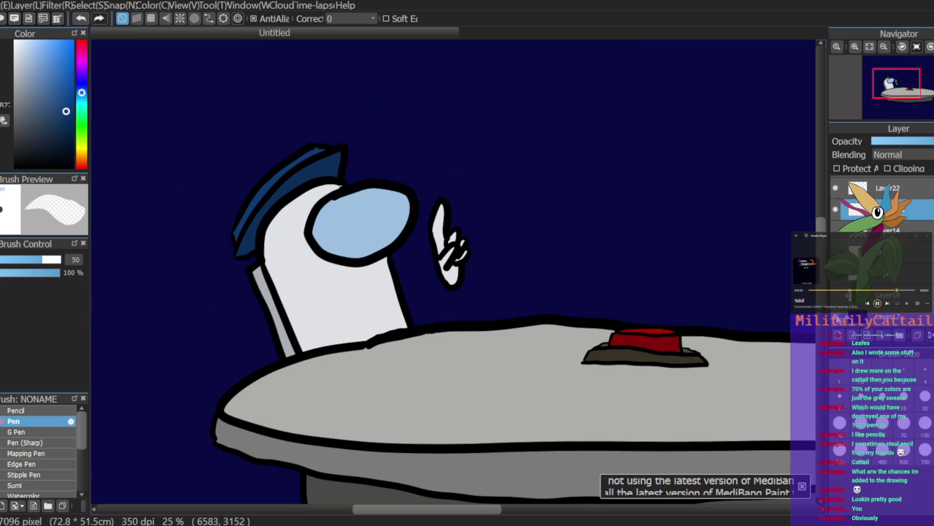
pyautogui.click(836, 316)
pyautogui.click(0, 82)
pyautogui.press('e')
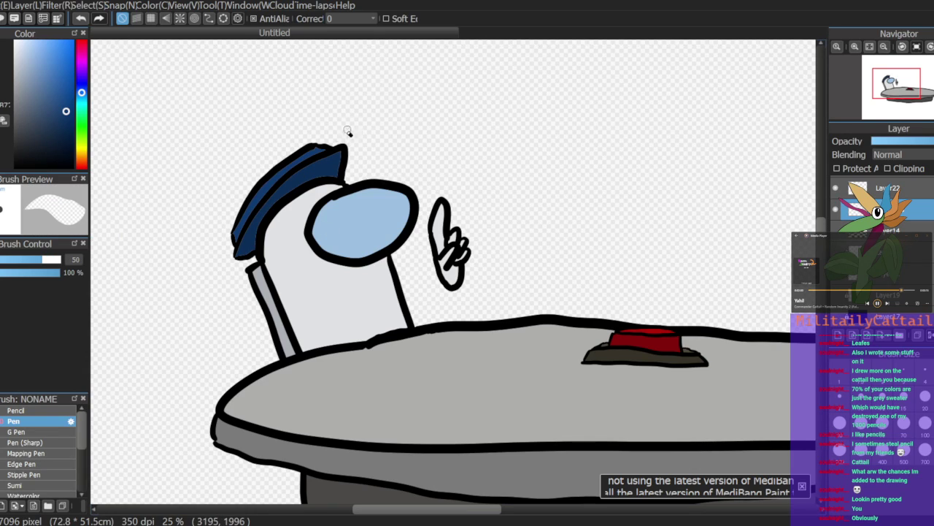
# Step: Erase the dark blue fill of the character's cap, then erase the cap's outline on its own layer, keeping the head outline
pyautogui.moveTo(308, 152)
pyautogui.mouseDown()
pyautogui.moveTo(237, 192)
pyautogui.moveTo(345, 159)
pyautogui.moveTo(268, 187)
pyautogui.moveTo(229, 214)
pyautogui.moveTo(244, 192)
pyautogui.moveTo(243, 213)
pyautogui.moveTo(235, 197)
pyautogui.moveTo(237, 240)
pyautogui.moveTo(245, 215)
pyautogui.moveTo(252, 259)
pyautogui.moveTo(250, 194)
pyautogui.moveTo(249, 208)
pyautogui.moveTo(297, 189)
pyautogui.moveTo(287, 185)
pyautogui.moveTo(250, 233)
pyautogui.moveTo(284, 177)
pyautogui.moveTo(252, 208)
pyautogui.mouseUp()
pyautogui.moveTo(297, 184)
pyautogui.mouseDown()
pyautogui.moveTo(278, 194)
pyautogui.moveTo(344, 168)
pyautogui.mouseUp()
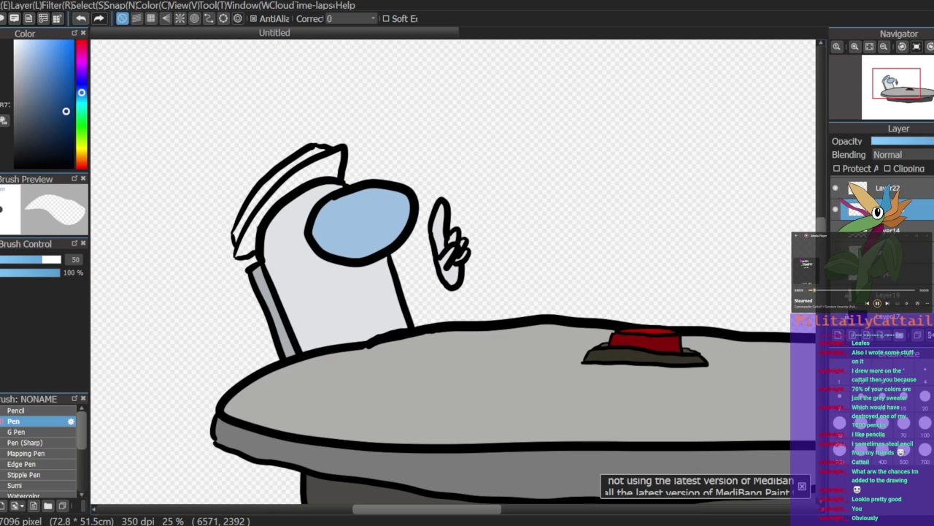
pyautogui.click(881, 189)
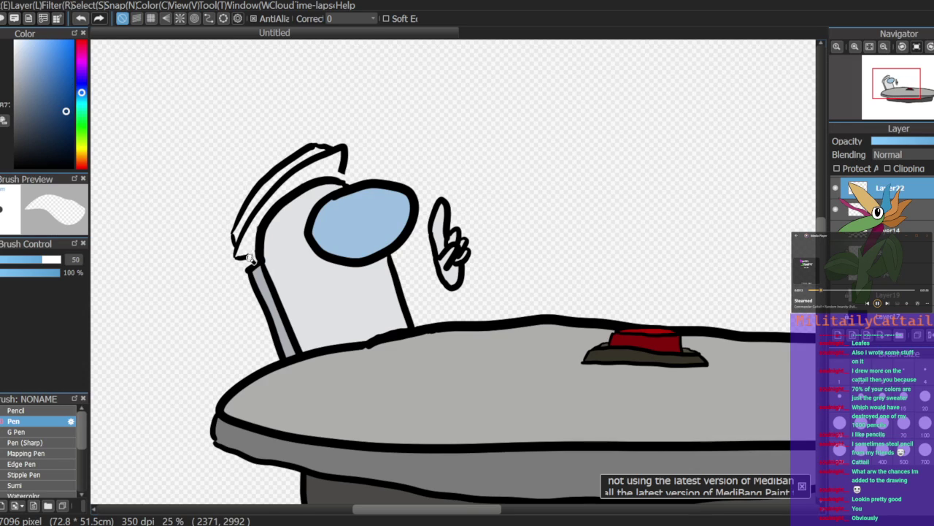
pyautogui.moveTo(246, 252)
pyautogui.mouseDown()
pyautogui.moveTo(242, 214)
pyautogui.moveTo(229, 248)
pyautogui.moveTo(236, 214)
pyautogui.moveTo(252, 203)
pyautogui.moveTo(253, 216)
pyautogui.moveTo(269, 182)
pyautogui.moveTo(251, 223)
pyautogui.moveTo(263, 174)
pyautogui.mouseUp()
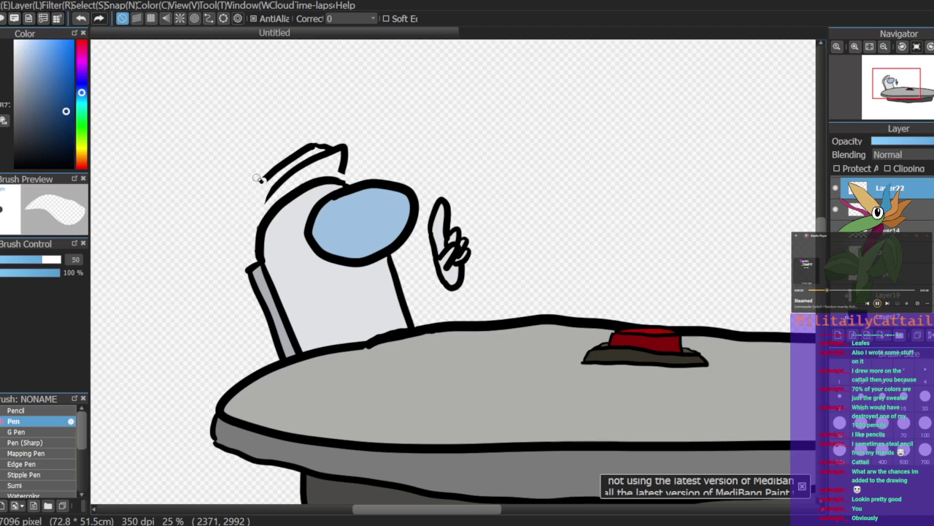
pyautogui.moveTo(343, 163)
pyautogui.mouseDown()
pyautogui.moveTo(289, 175)
pyautogui.moveTo(313, 154)
pyautogui.moveTo(262, 203)
pyautogui.mouseUp()
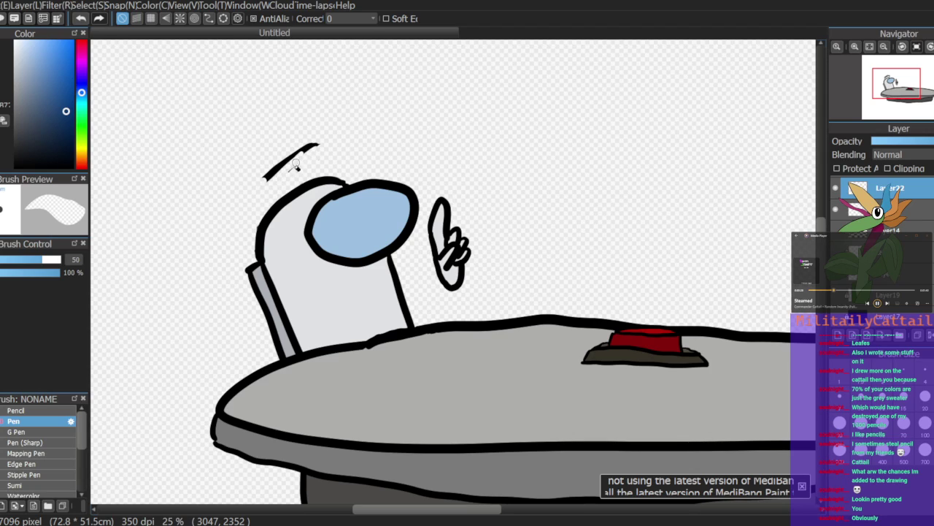
pyautogui.moveTo(307, 166)
pyautogui.mouseDown()
pyautogui.moveTo(295, 168)
pyautogui.moveTo(306, 148)
pyautogui.moveTo(268, 163)
pyautogui.moveTo(265, 182)
pyautogui.mouseUp()
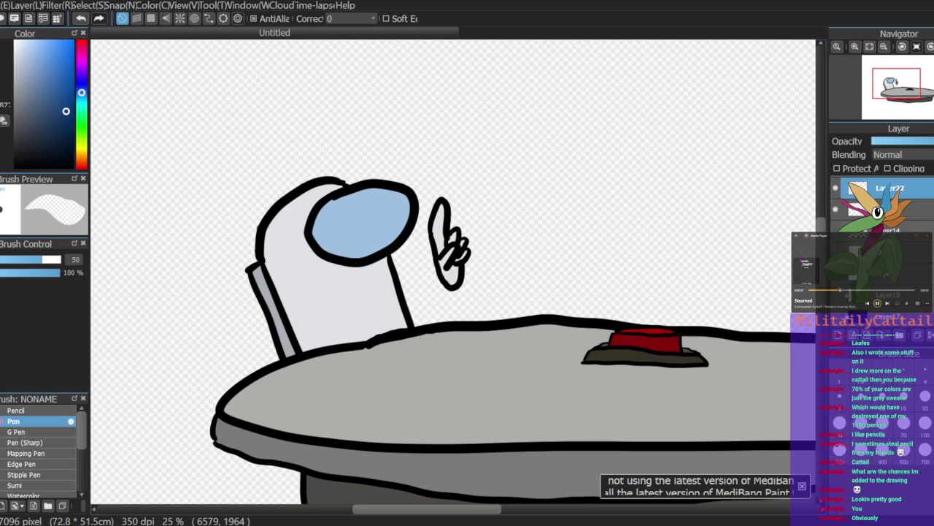
# Step: Add a new layer, place it directly below the character's fill layer and switch to the Pen with black
pyautogui.click(837, 233)
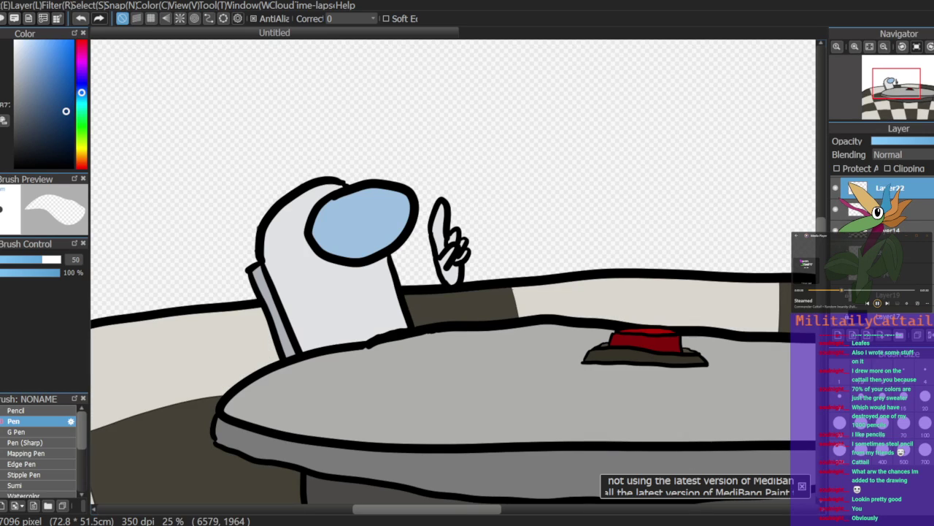
pyautogui.click(837, 232)
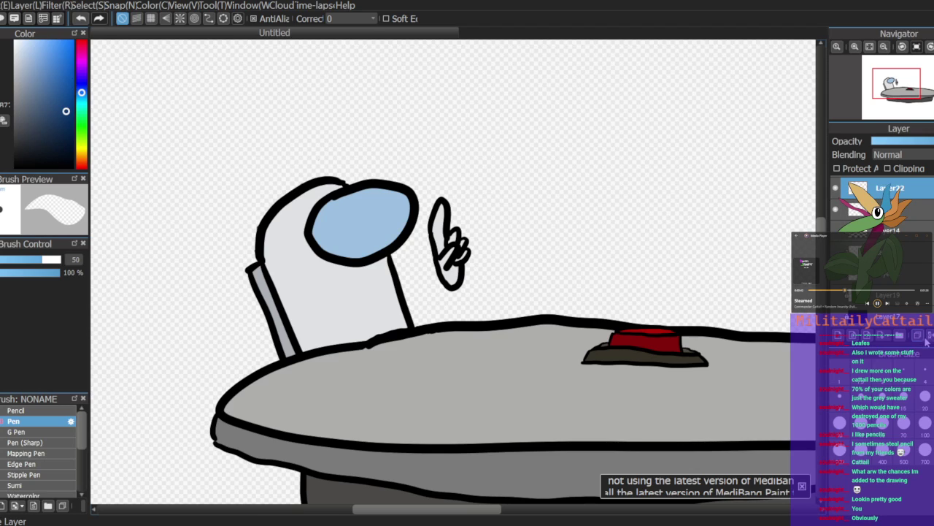
pyautogui.click(929, 337)
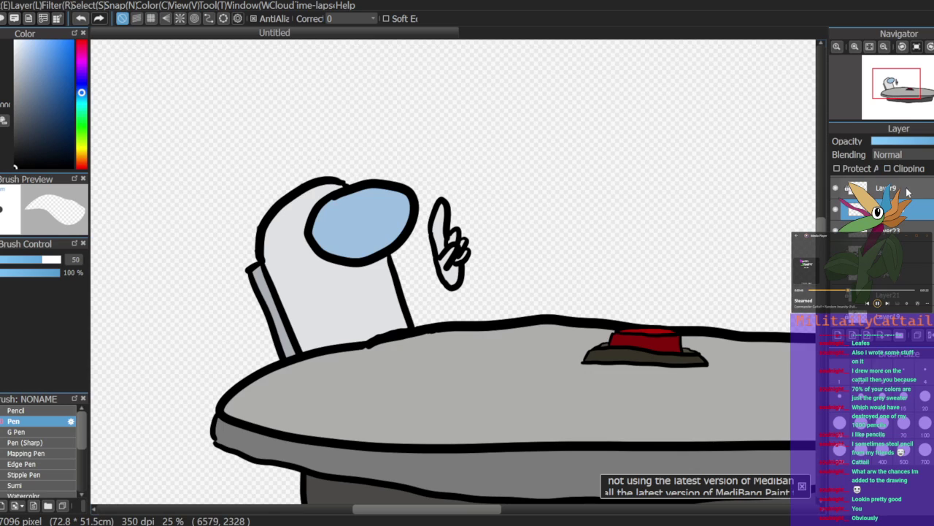
pyautogui.moveTo(907, 214); pyautogui.dragTo(905, 233)
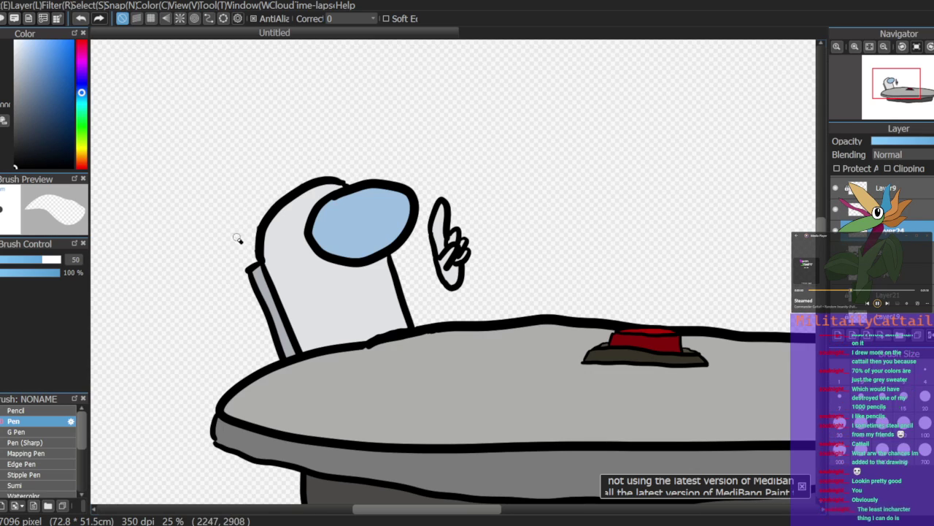
pyautogui.press('b')
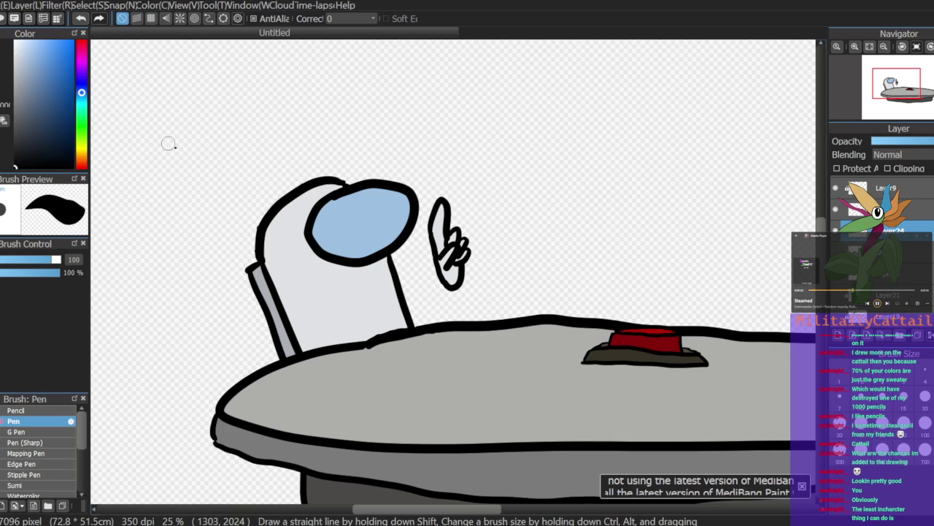
# Step: Try to draw a new cap outline curving along the back and top of the character's head, undoing the strokes
pyautogui.moveTo(235, 237)
pyautogui.mouseDown()
pyautogui.moveTo(280, 188)
pyautogui.moveTo(322, 177)
pyautogui.mouseUp()
pyautogui.moveTo(236, 238); pyautogui.dragTo(260, 229)
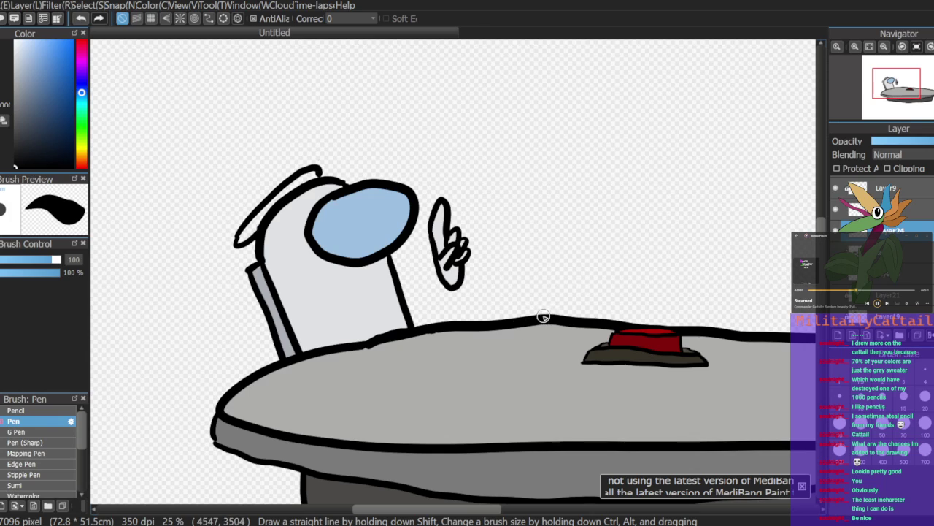
pyautogui.hotkey('ctrl', 'z')
pyautogui.hotkey('ctrl', 'z')
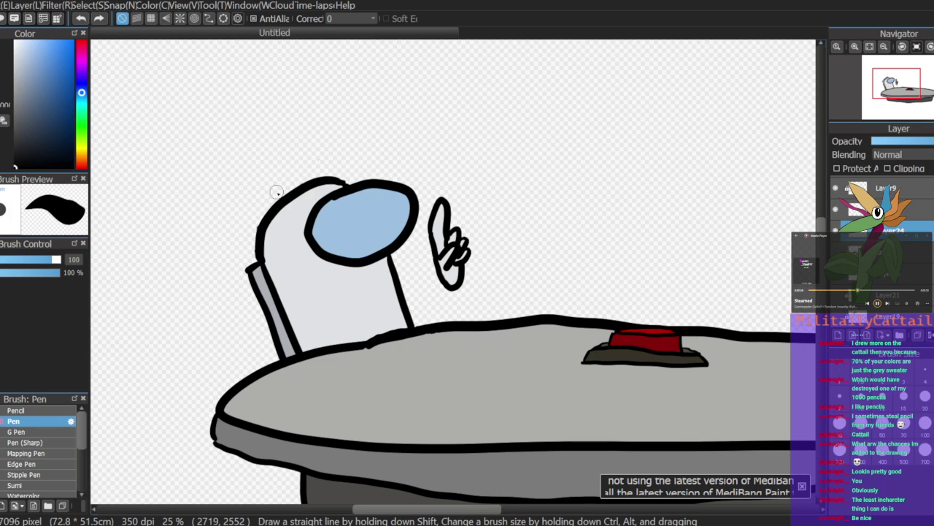
pyautogui.moveTo(237, 234)
pyautogui.mouseDown()
pyautogui.moveTo(279, 189)
pyautogui.moveTo(341, 171)
pyautogui.mouseUp()
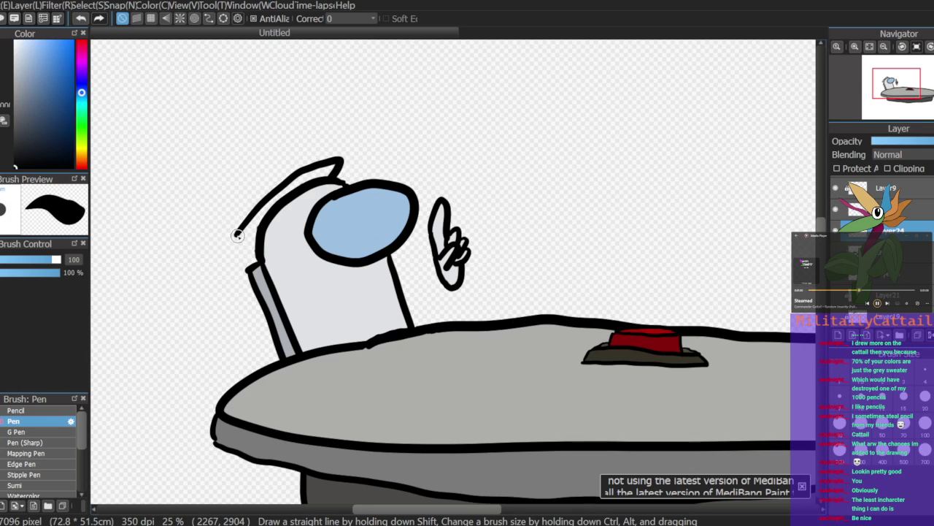
pyautogui.moveTo(237, 237)
pyautogui.mouseDown()
pyautogui.moveTo(264, 228)
pyautogui.moveTo(255, 212)
pyautogui.moveTo(346, 174)
pyautogui.mouseUp()
pyautogui.hotkey('ctrl', 'z')
pyautogui.hotkey('ctrl', 'z')
pyautogui.hotkey('ctrl', 'z')
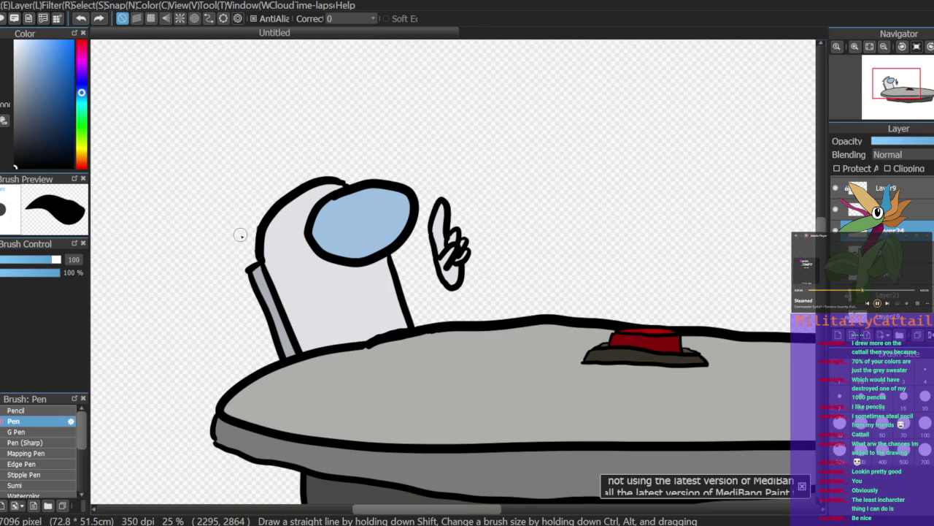
# Step: Try a cap line running across the head with its layer raised above the character's fill, and undo both changes
pyautogui.moveTo(240, 238); pyautogui.dragTo(354, 159)
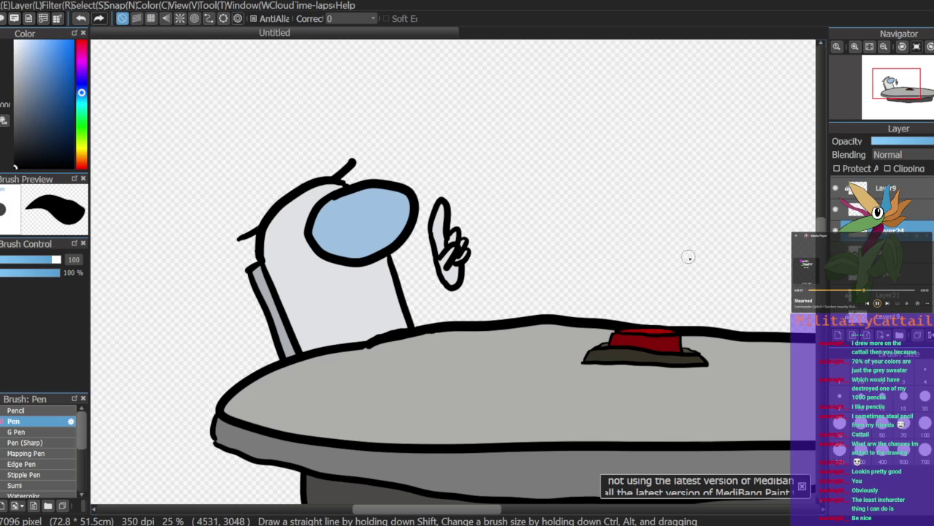
pyautogui.click(908, 211)
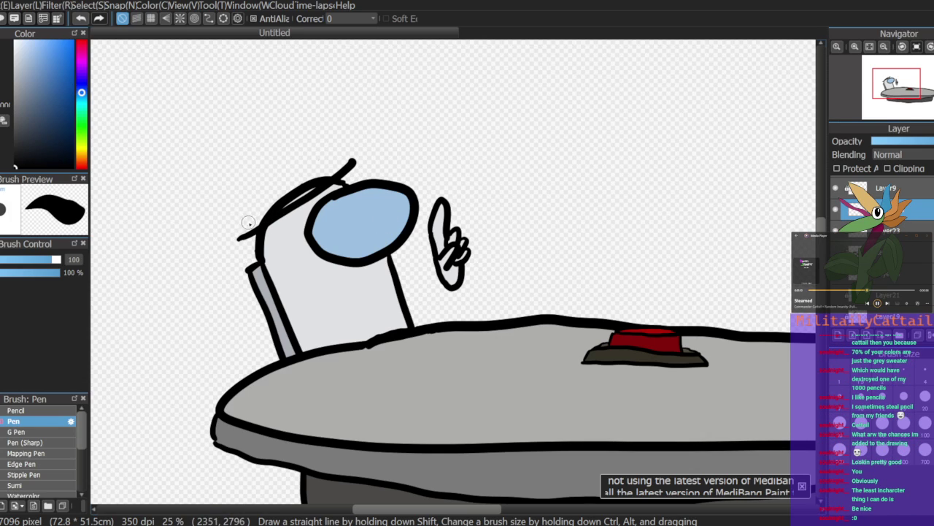
pyautogui.hotkey('ctrl', 'z')
pyautogui.hotkey('ctrl', 'z')
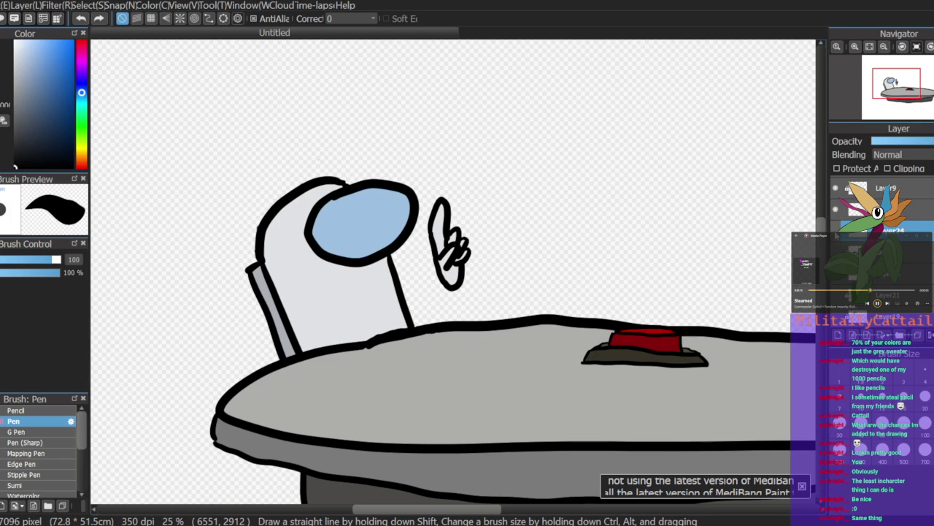
# Step: Move the new empty layer one place up, above the character's fill layer
pyautogui.moveTo(889, 230); pyautogui.dragTo(889, 209)
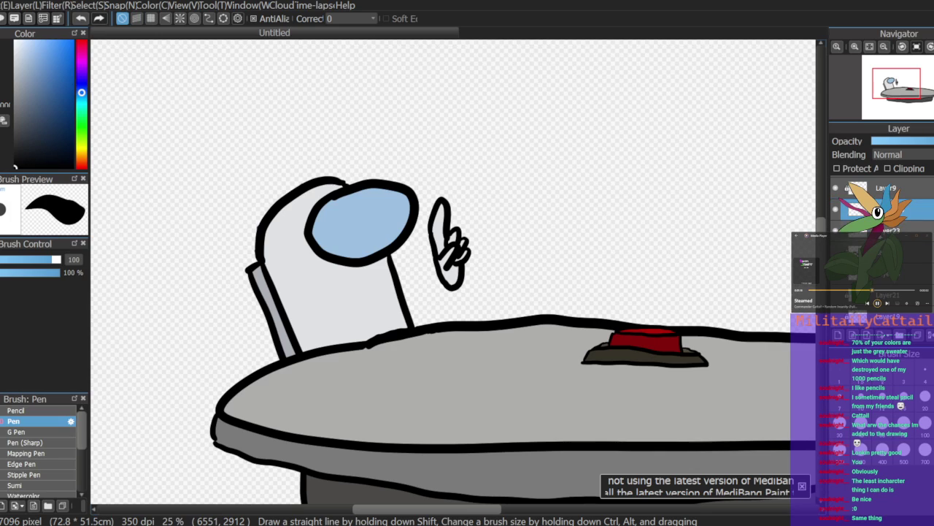
# Step: Draw the black outline of a slanted hat top above the white character's head and hide the character's layer
pyautogui.moveTo(267, 173)
pyautogui.mouseDown()
pyautogui.moveTo(249, 199)
pyautogui.moveTo(314, 161)
pyautogui.moveTo(294, 159)
pyautogui.moveTo(249, 203)
pyautogui.moveTo(313, 160)
pyautogui.moveTo(272, 180)
pyautogui.moveTo(320, 161)
pyautogui.moveTo(256, 191)
pyautogui.moveTo(250, 216)
pyautogui.mouseUp()
pyautogui.hotkey('ctrl', 'z')
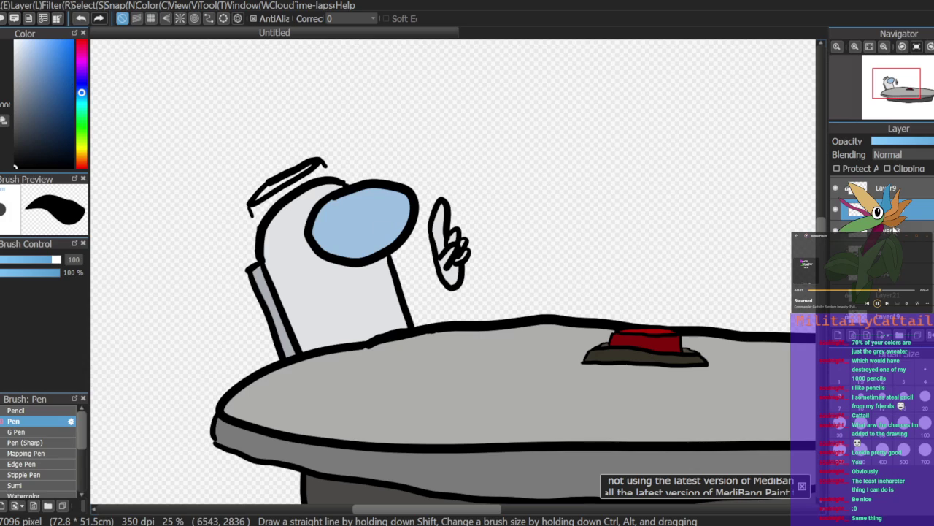
pyautogui.click(835, 231)
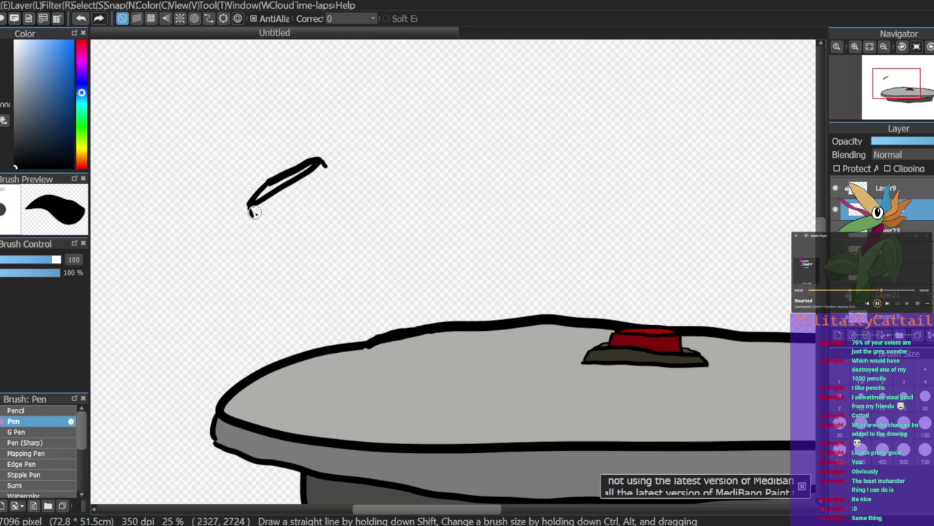
# Step: Draw the hat's band and brim below its top, redrawing the brim at brush size 50, and check it against the character
pyautogui.moveTo(251, 214); pyautogui.dragTo(286, 204)
pyautogui.moveTo(316, 180)
pyautogui.mouseDown()
pyautogui.moveTo(323, 173)
pyautogui.moveTo(248, 214)
pyautogui.moveTo(241, 228)
pyautogui.moveTo(299, 203)
pyautogui.moveTo(339, 159)
pyautogui.moveTo(330, 162)
pyautogui.mouseUp()
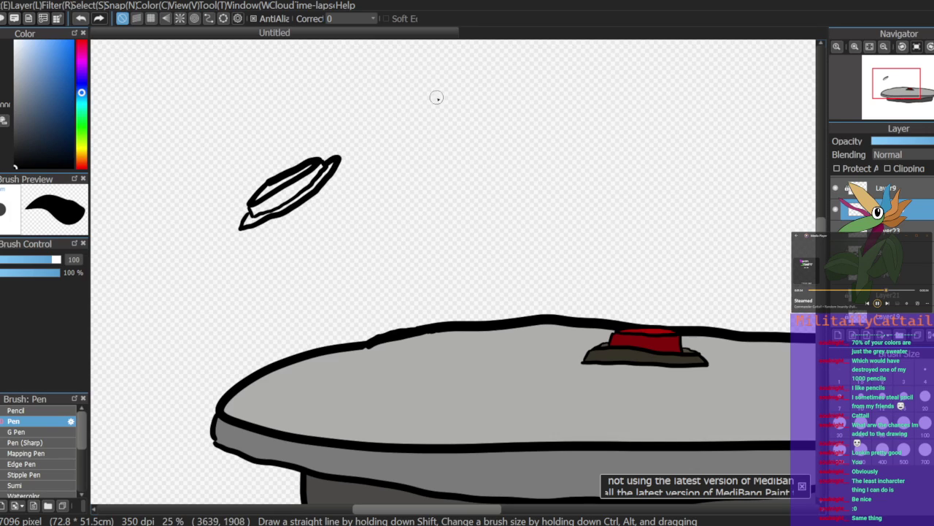
pyautogui.hotkey('ctrl', 'z')
pyautogui.write('50')
pyautogui.moveTo(326, 167)
pyautogui.mouseDown()
pyautogui.moveTo(244, 220)
pyautogui.moveTo(285, 210)
pyautogui.moveTo(329, 176)
pyautogui.mouseUp()
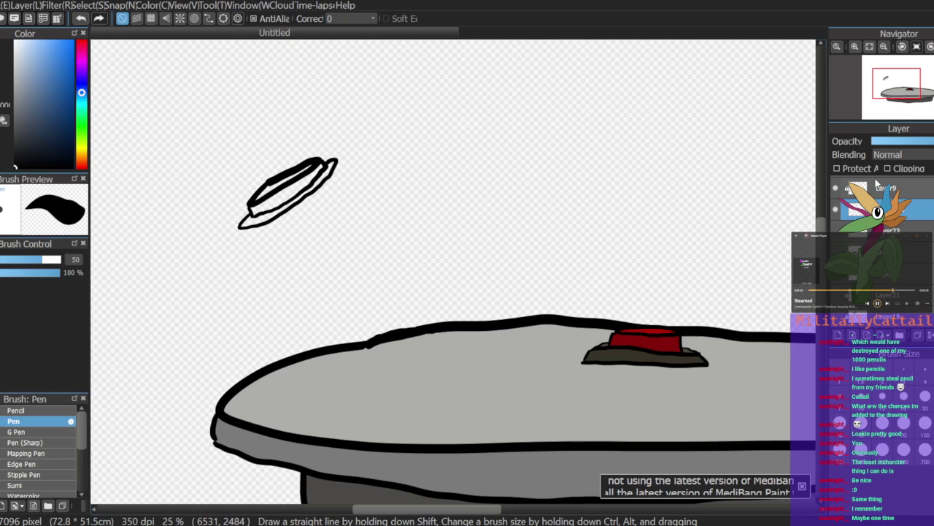
pyautogui.click(837, 232)
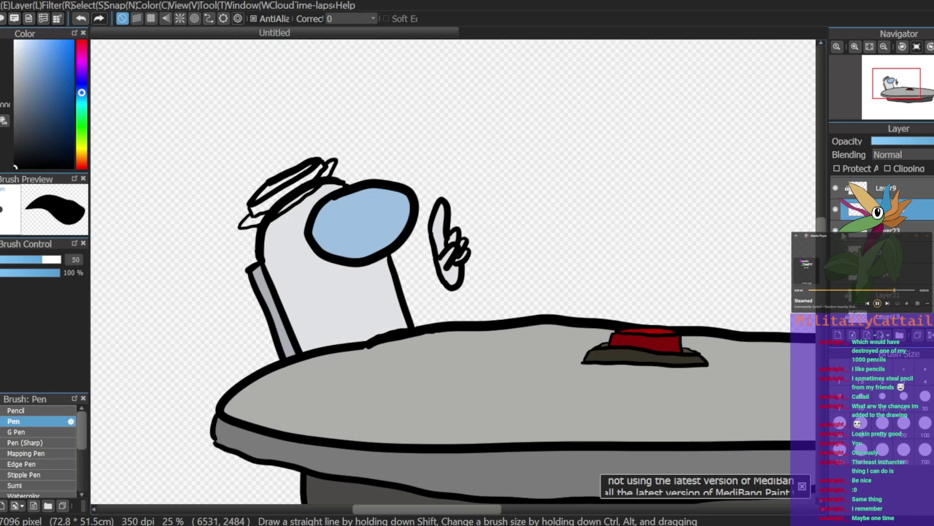
pyautogui.click(840, 232)
# Step: Fill the hat's band, brim and top with different shades of dark blue and show the character's layer again
pyautogui.click(71, 117)
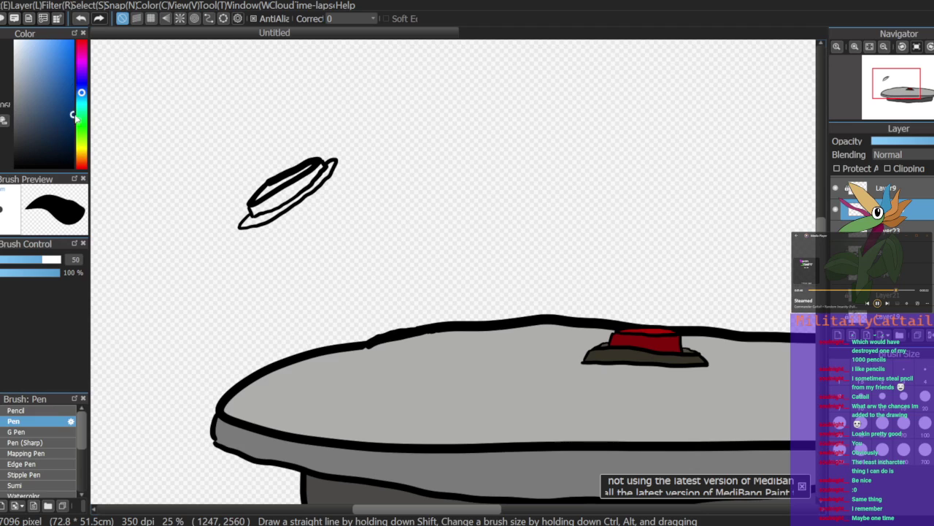
pyautogui.moveTo(72, 119); pyautogui.dragTo(72, 109)
pyautogui.press('g')
pyautogui.click(290, 187)
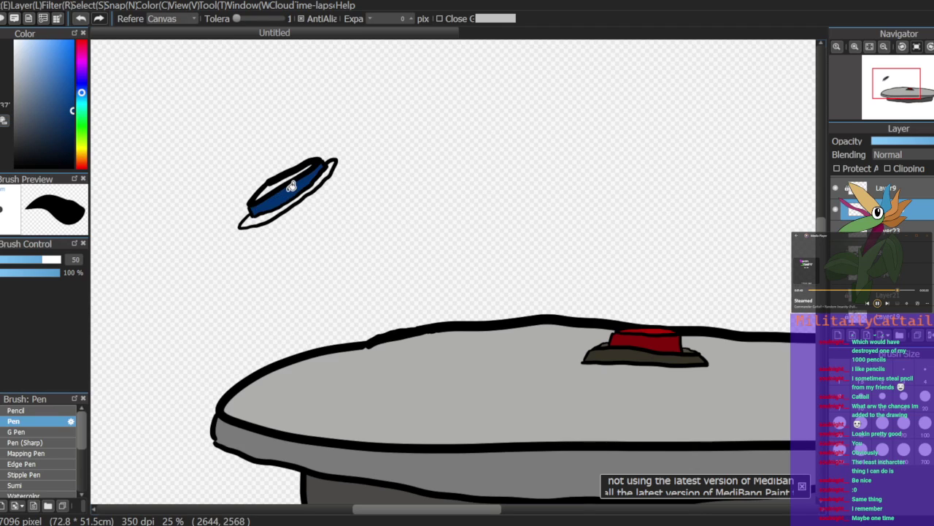
pyautogui.moveTo(67, 112)
pyautogui.mouseDown()
pyautogui.moveTo(70, 126)
pyautogui.moveTo(69, 98)
pyautogui.mouseUp()
pyautogui.click(261, 216)
pyautogui.click(271, 184)
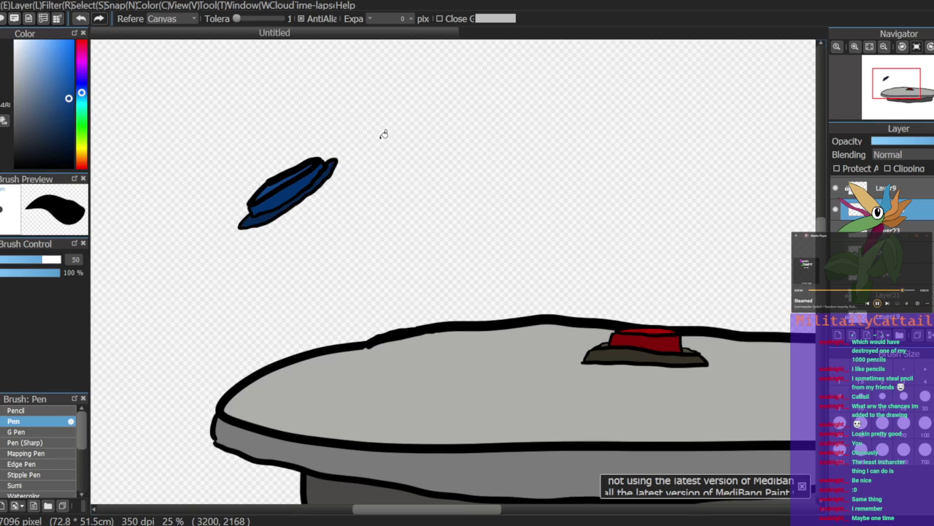
pyautogui.click(70, 89)
pyautogui.click(272, 175)
pyautogui.click(836, 231)
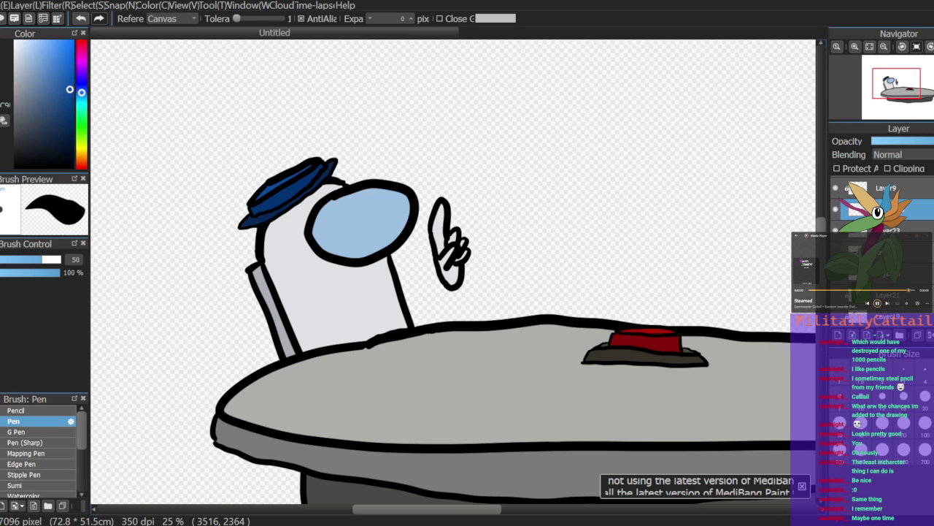
# Step: Enlarge the blue hat with a transform and reposition it so it sits on the white character's head
pyautogui.hotkey('ctrl', 't')
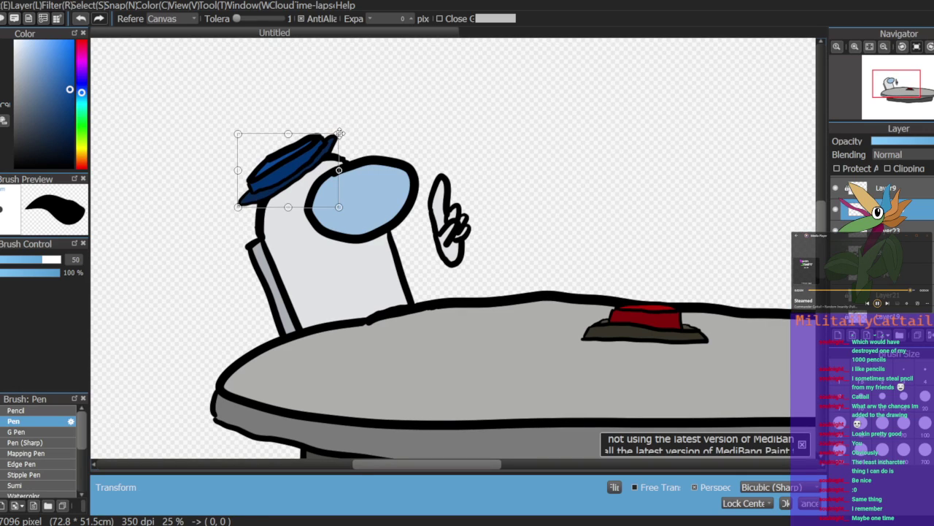
pyautogui.moveTo(339, 132); pyautogui.dragTo(352, 121)
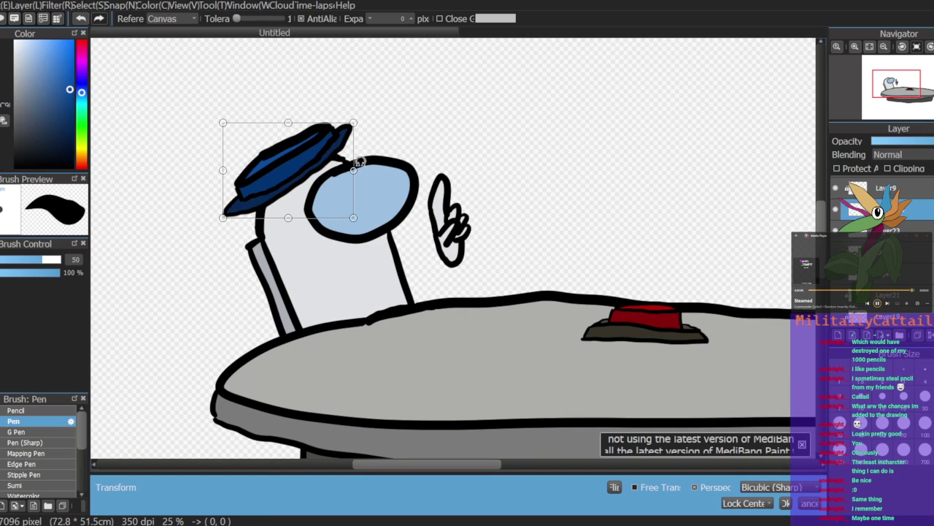
pyautogui.moveTo(384, 103); pyautogui.dragTo(380, 106)
pyautogui.moveTo(371, 187); pyautogui.dragTo(334, 188)
pyautogui.press('Return')
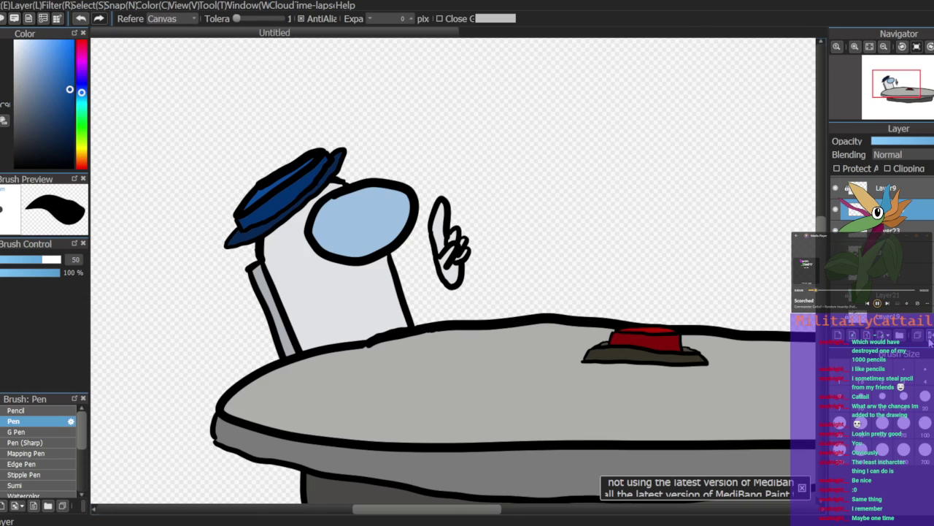
# Step: Add a new layer and move it up the layer stack to third from the top
pyautogui.click(909, 230)
pyautogui.click(909, 211)
pyautogui.click(909, 229)
pyautogui.click(894, 252)
pyautogui.click(838, 335)
pyautogui.moveTo(905, 252); pyautogui.dragTo(905, 220)
# Step: Draw a tilted rectangular card outline in black pen over the white character's lower body
pyautogui.moveTo(36, 128); pyautogui.dragTo(14, 168)
pyautogui.press('b')
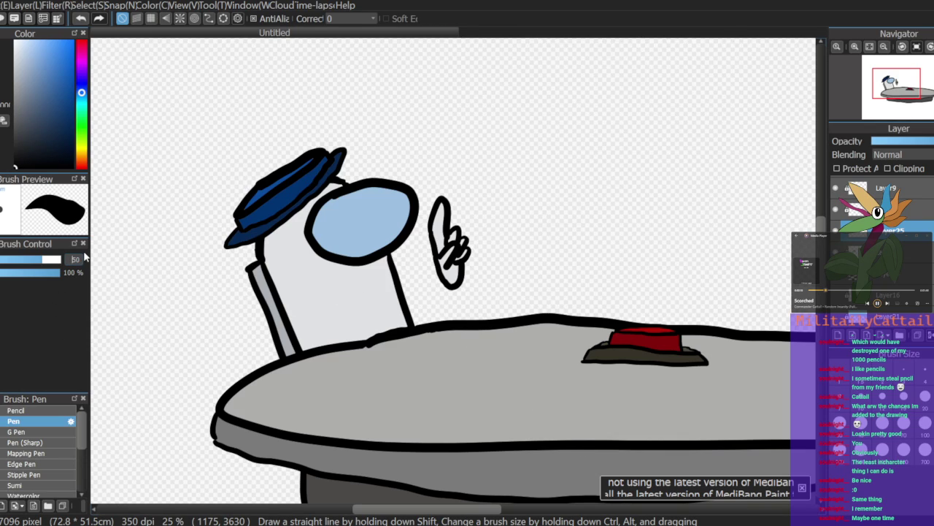
pyautogui.press('BackSpace')
pyautogui.write('1')
pyautogui.scroll(5, 86, 257)
pyautogui.moveTo(302, 299)
pyautogui.mouseDown()
pyautogui.moveTo(394, 309)
pyautogui.moveTo(385, 270)
pyautogui.moveTo(302, 296)
pyautogui.mouseUp()
# Step: Bring the card's layer to the top of the stack and move the card down over the table's edge
pyautogui.press('v')
pyautogui.moveTo(388, 302); pyautogui.dragTo(365, 310)
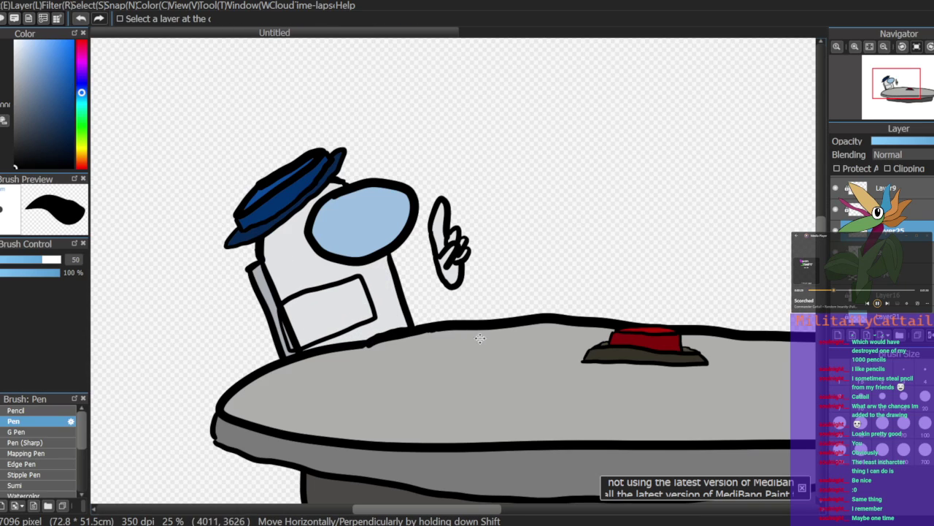
pyautogui.moveTo(910, 211); pyautogui.dragTo(907, 179)
pyautogui.moveTo(473, 340); pyautogui.dragTo(474, 376)
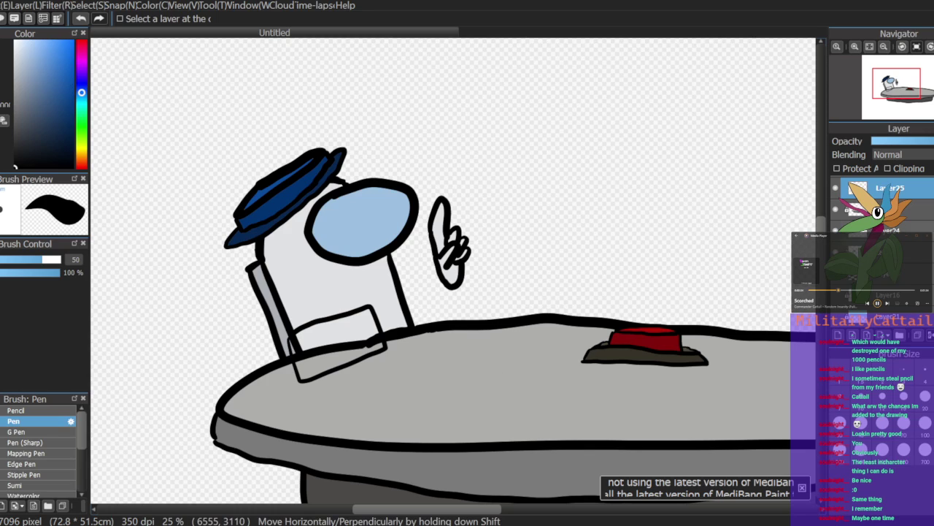
# Step: Hide the table and character layers and fill the card with a pale bluish grey
pyautogui.click(834, 211)
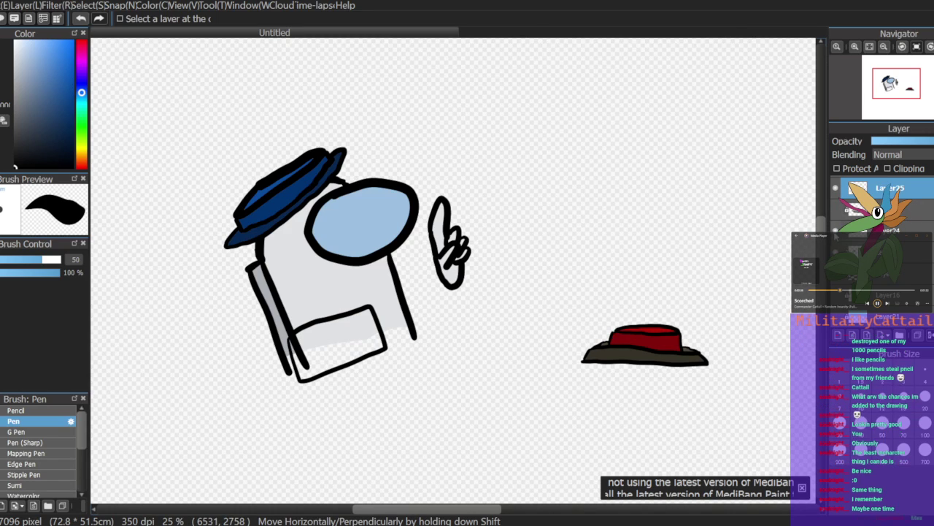
pyautogui.click(835, 231)
pyautogui.click(835, 252)
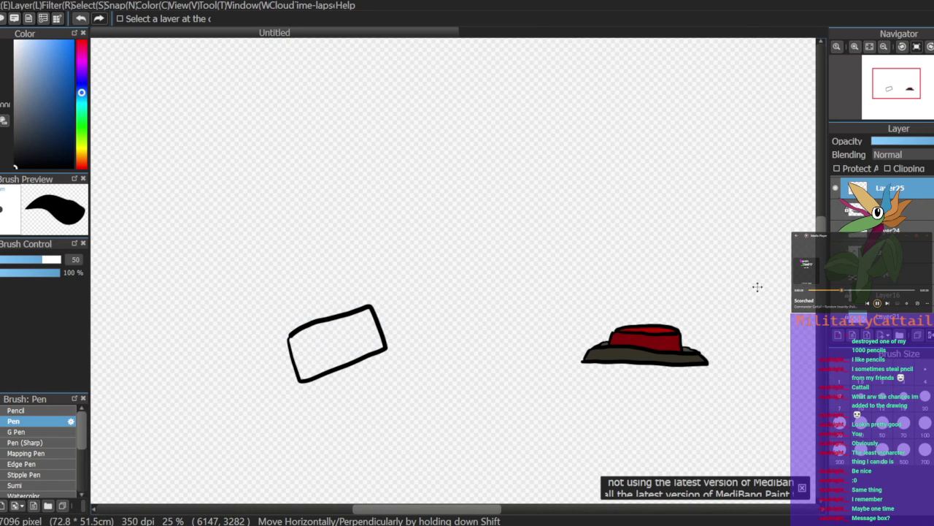
pyautogui.press('g')
pyautogui.click(342, 343)
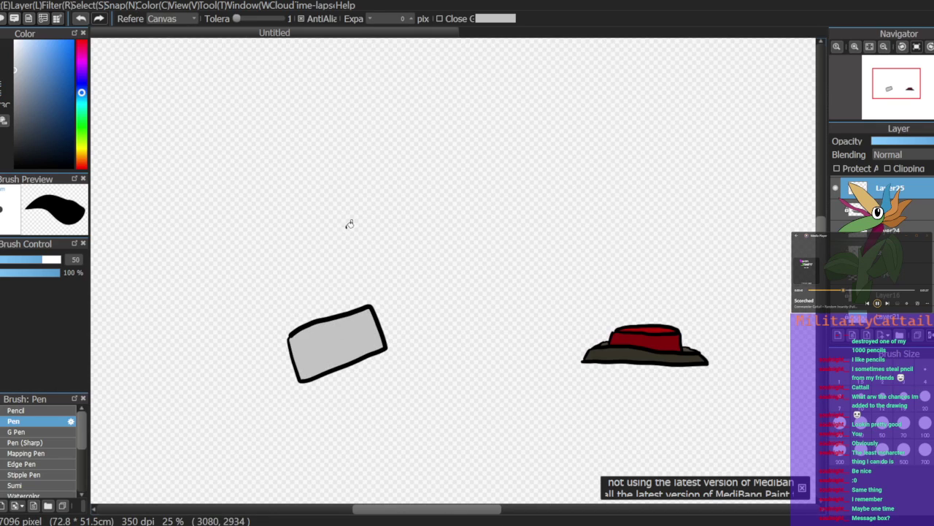
pyautogui.click(17, 50)
pyautogui.click(335, 342)
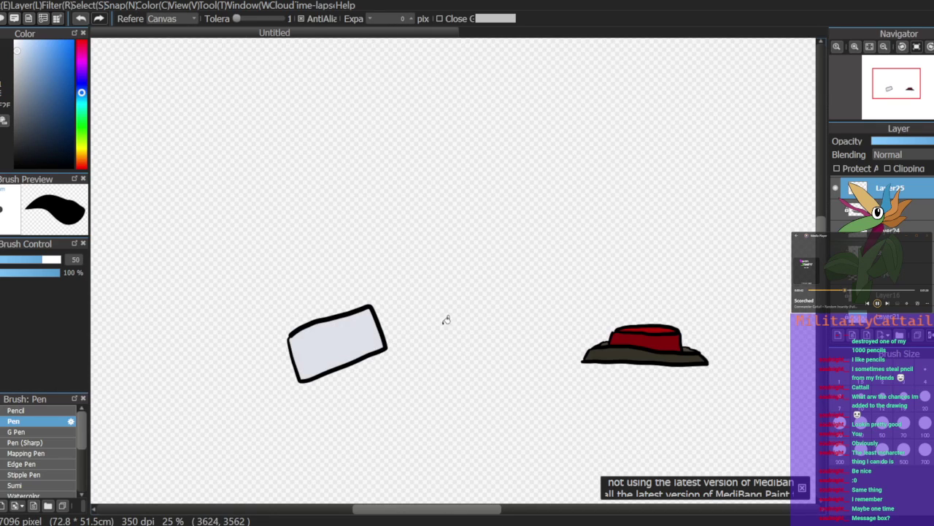
# Step: Paint a solid red heart in the middle of the card with the pen
pyautogui.click(856, 48)
pyautogui.click(857, 49)
pyautogui.click(857, 48)
pyautogui.moveTo(898, 93); pyautogui.dragTo(893, 95)
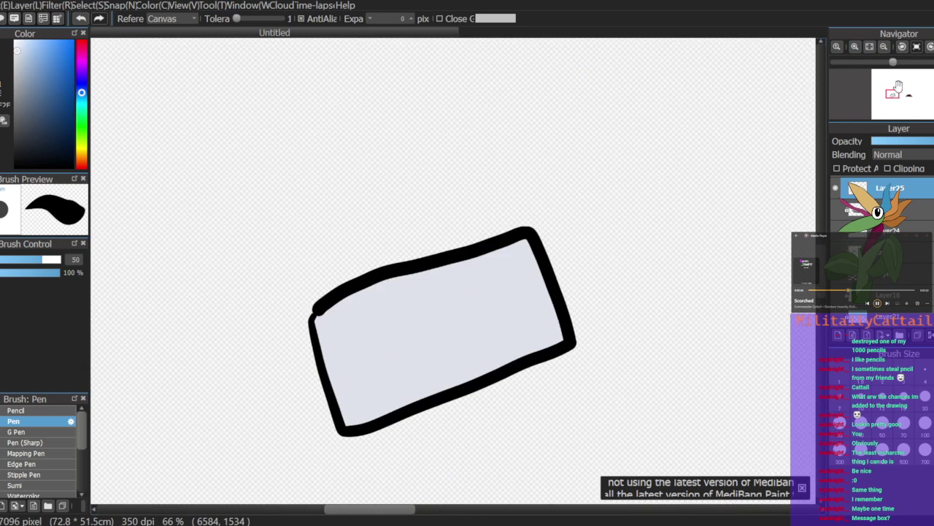
pyautogui.moveTo(82, 87); pyautogui.dragTo(82, 65)
pyautogui.click(60, 47)
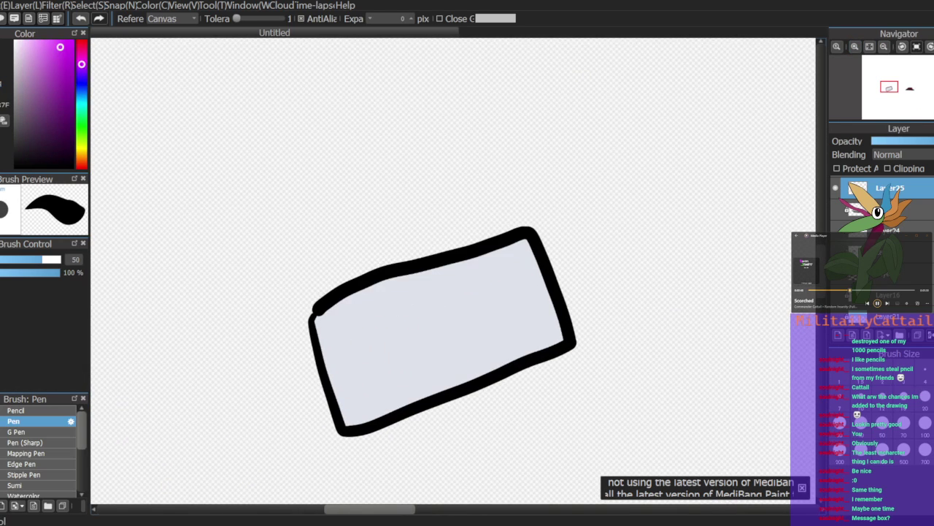
pyautogui.press('b')
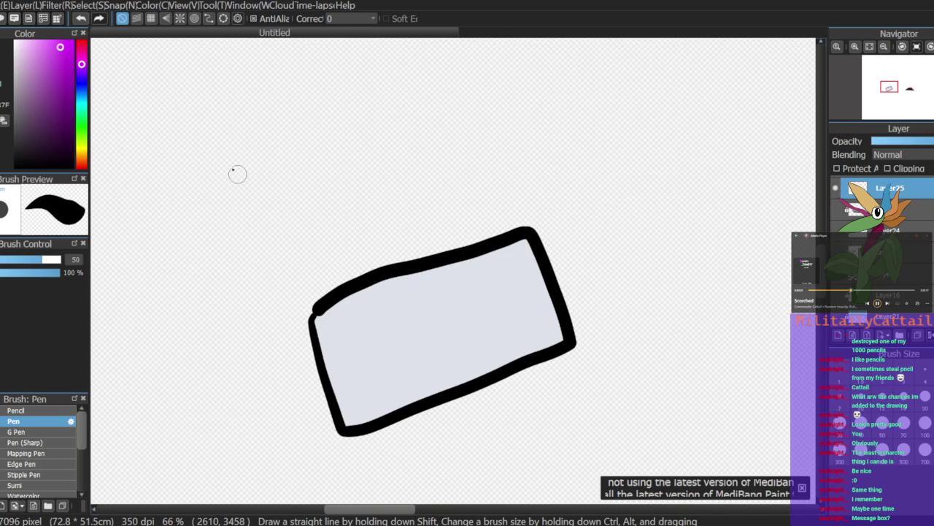
pyautogui.click(82, 62)
pyautogui.moveTo(454, 312)
pyautogui.mouseDown()
pyautogui.moveTo(438, 322)
pyautogui.moveTo(447, 337)
pyautogui.moveTo(447, 313)
pyautogui.moveTo(463, 304)
pyautogui.moveTo(432, 314)
pyautogui.moveTo(453, 314)
pyautogui.mouseUp()
pyautogui.hotkey('ctrl', 'z')
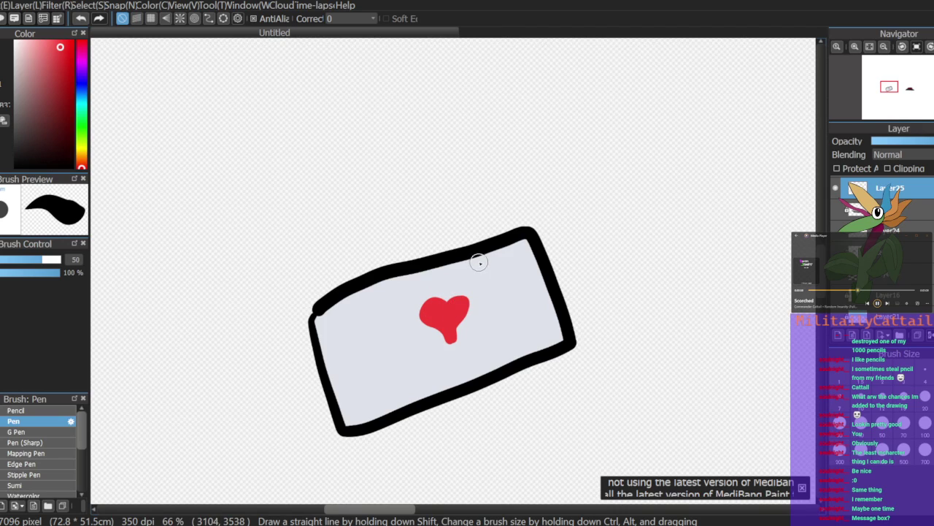
# Step: Outline a small character with visor, backpack and hat to the left of the heart, using a black pen at size 25
pyautogui.moveTo(64, 101)
pyautogui.mouseDown()
pyautogui.moveTo(2, 115)
pyautogui.moveTo(3, 518)
pyautogui.mouseUp()
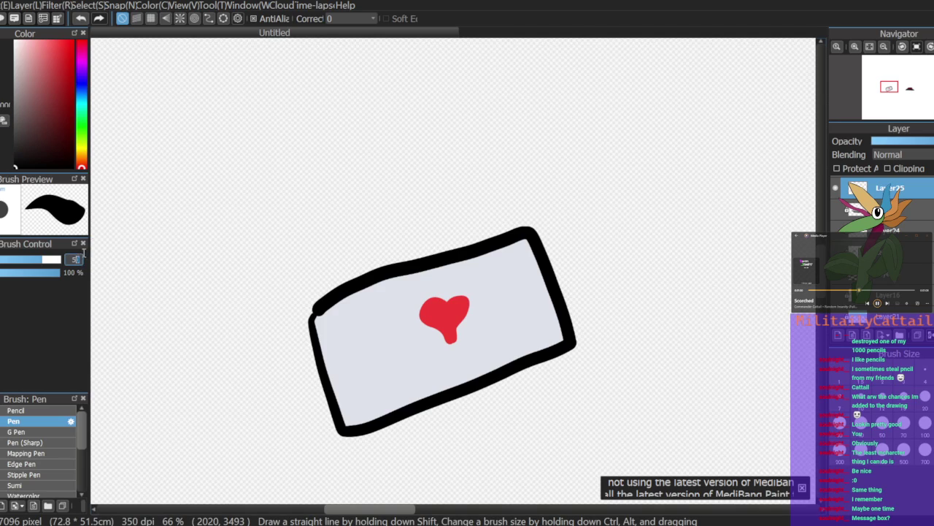
pyautogui.press('BackSpace')
pyautogui.press('BackSpace')
pyautogui.write('25')
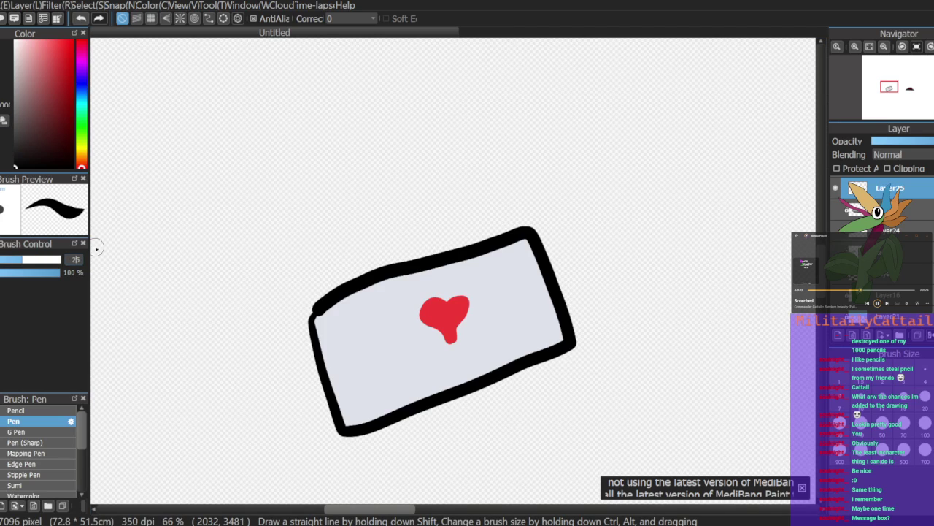
pyautogui.moveTo(362, 323)
pyautogui.mouseDown()
pyautogui.moveTo(388, 313)
pyautogui.moveTo(377, 313)
pyautogui.moveTo(373, 351)
pyautogui.mouseUp()
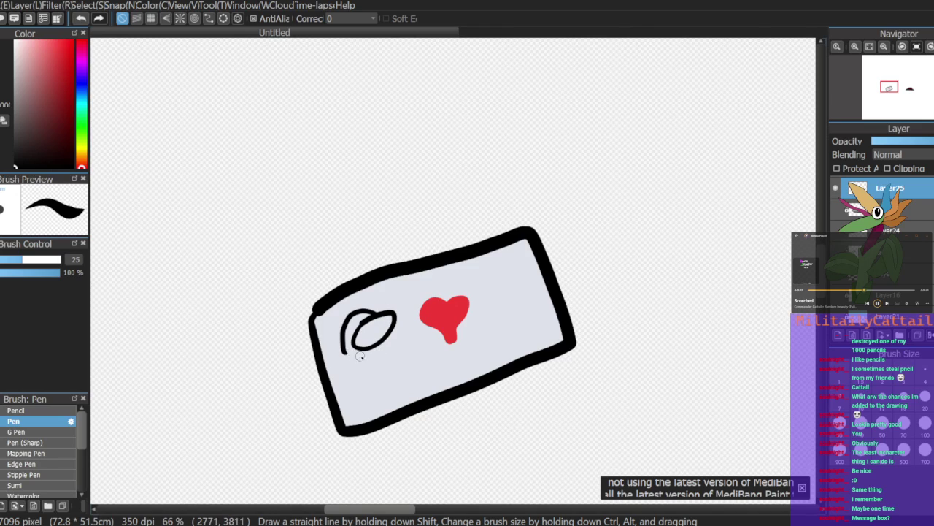
pyautogui.hotkey('ctrl', 'z')
pyautogui.moveTo(373, 313)
pyautogui.mouseDown()
pyautogui.moveTo(342, 350)
pyautogui.moveTo(371, 413)
pyautogui.mouseUp()
pyautogui.moveTo(389, 343); pyautogui.dragTo(403, 413)
pyautogui.moveTo(340, 342); pyautogui.dragTo(354, 396)
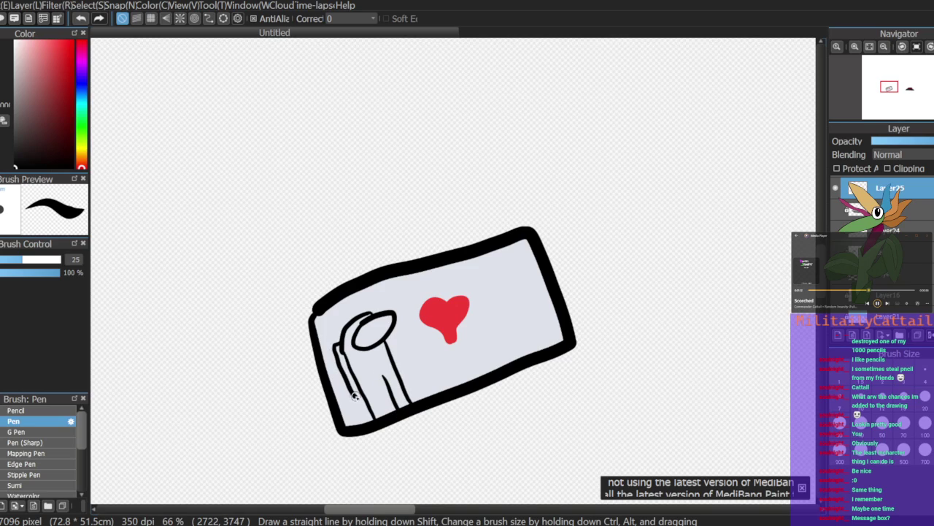
pyautogui.moveTo(338, 326)
pyautogui.mouseDown()
pyautogui.moveTo(375, 310)
pyautogui.moveTo(369, 301)
pyautogui.mouseUp()
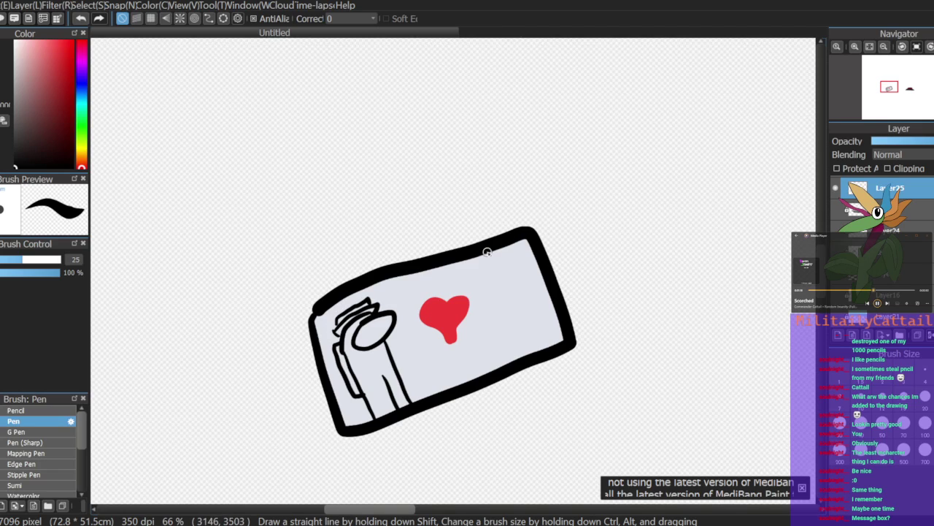
# Step: Outline a rounded character with a square visor at the card's right edge and fill its body with dark red
pyautogui.moveTo(537, 259)
pyautogui.mouseDown()
pyautogui.moveTo(486, 310)
pyautogui.moveTo(501, 331)
pyautogui.moveTo(561, 323)
pyautogui.mouseUp()
pyautogui.moveTo(495, 277)
pyautogui.mouseDown()
pyautogui.moveTo(520, 280)
pyautogui.moveTo(519, 296)
pyautogui.moveTo(495, 292)
pyautogui.mouseUp()
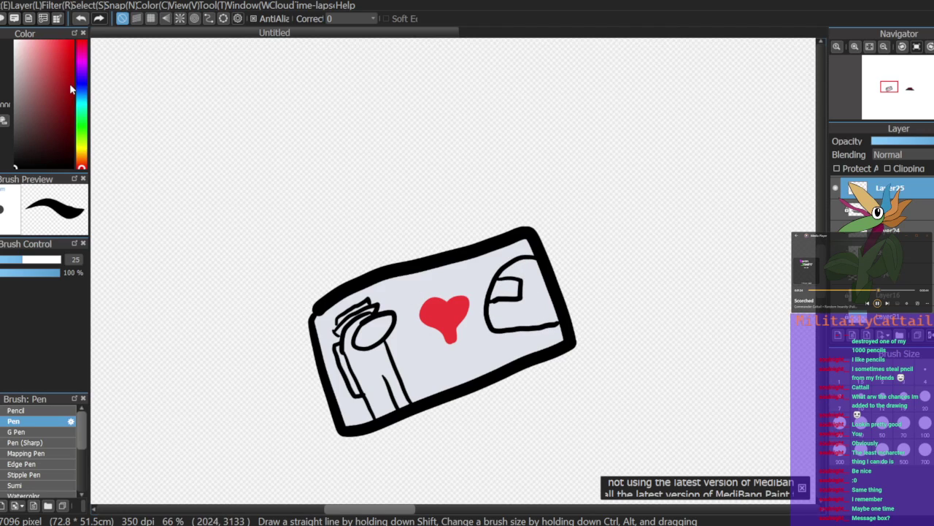
pyautogui.press('g')
pyautogui.click(555, 304)
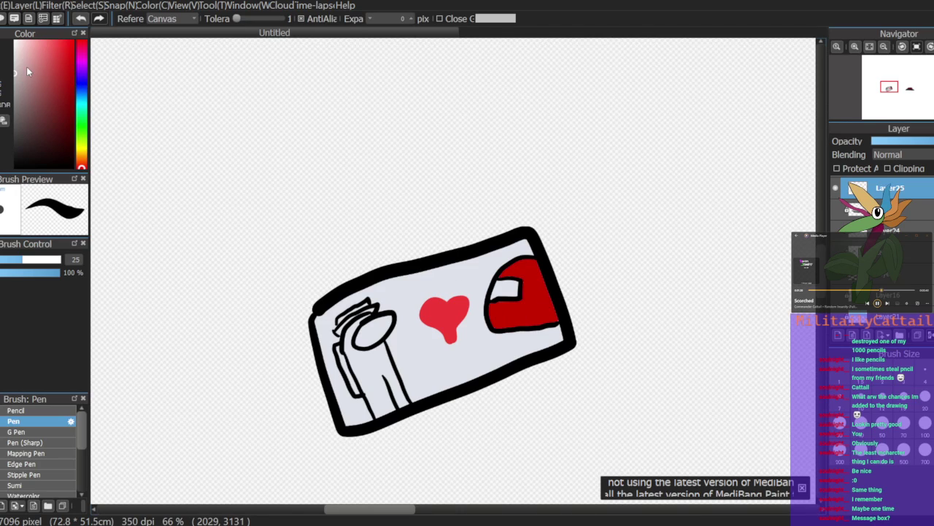
# Step: Fill the small hatted character's body with white, its backpack with pinkish grey and its visor with pale grey-cyan
pyautogui.click(371, 357)
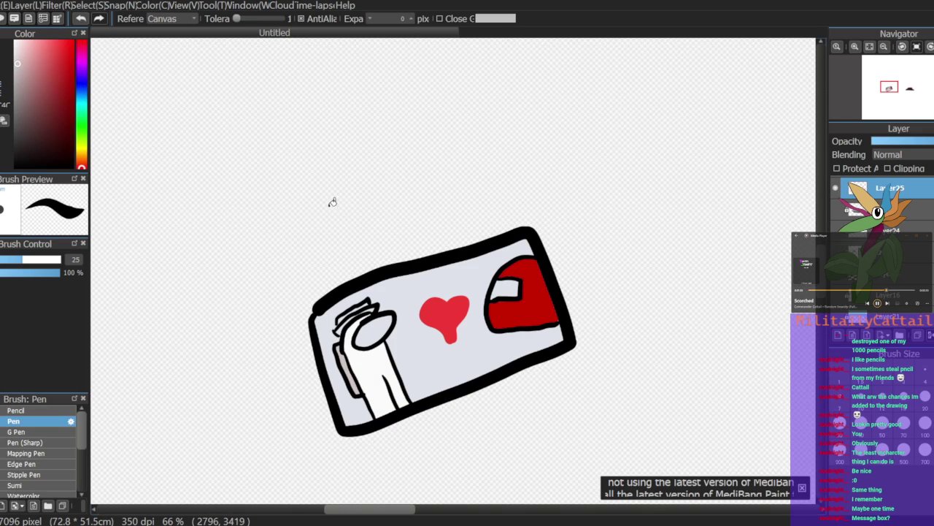
pyautogui.click(82, 102)
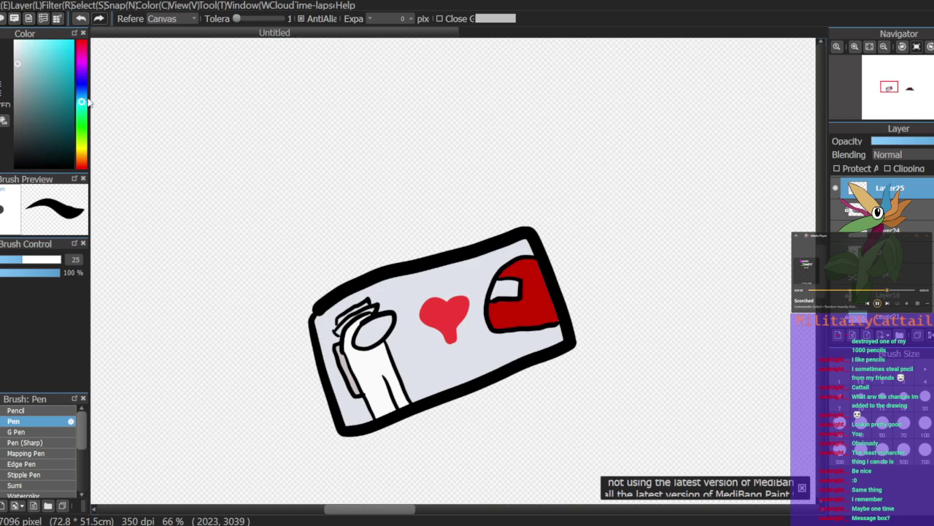
pyautogui.click(376, 330)
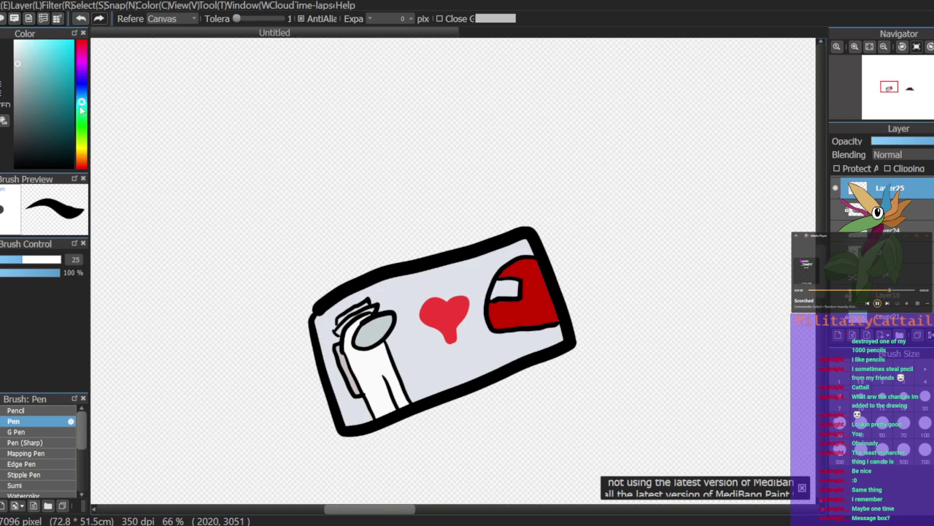
# Step: Fill the brim of the small character's hat on the card with dark blue
pyautogui.moveTo(80, 109); pyautogui.dragTo(81, 85)
pyautogui.click(62, 118)
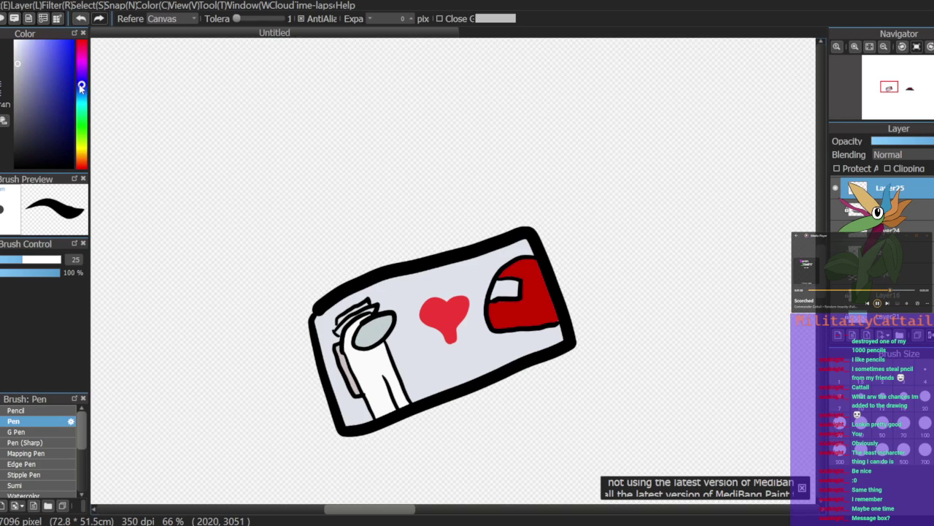
pyautogui.click(343, 326)
pyautogui.click(854, 46)
pyautogui.click(855, 46)
pyautogui.click(855, 46)
pyautogui.moveTo(893, 98); pyautogui.dragTo(895, 96)
pyautogui.moveTo(463, 202)
pyautogui.mouseDown()
pyautogui.moveTo(396, 218)
pyautogui.moveTo(411, 213)
pyautogui.mouseUp()
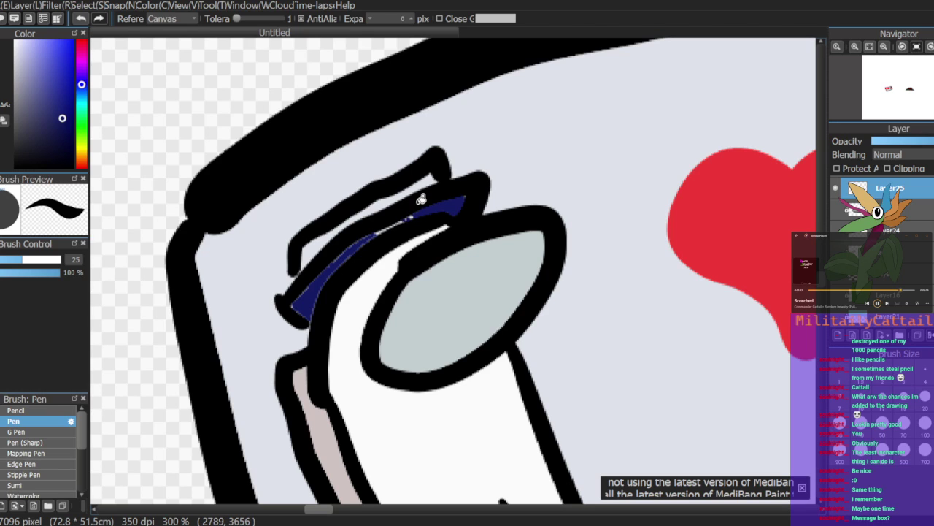
# Step: Fill the leftover pale pixels in the narrow middle of the small hat's brim with the same dark blue
pyautogui.click(854, 46)
pyautogui.click(853, 46)
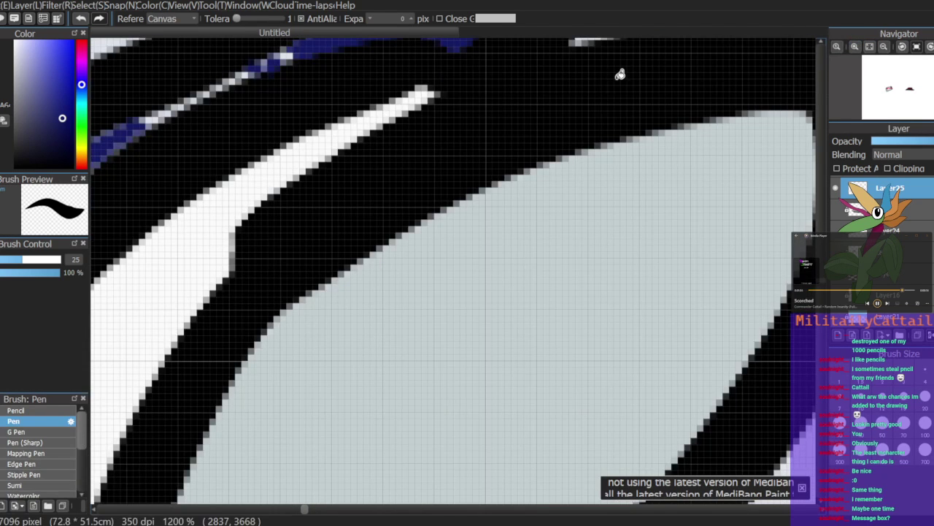
pyautogui.moveTo(893, 96); pyautogui.dragTo(891, 97)
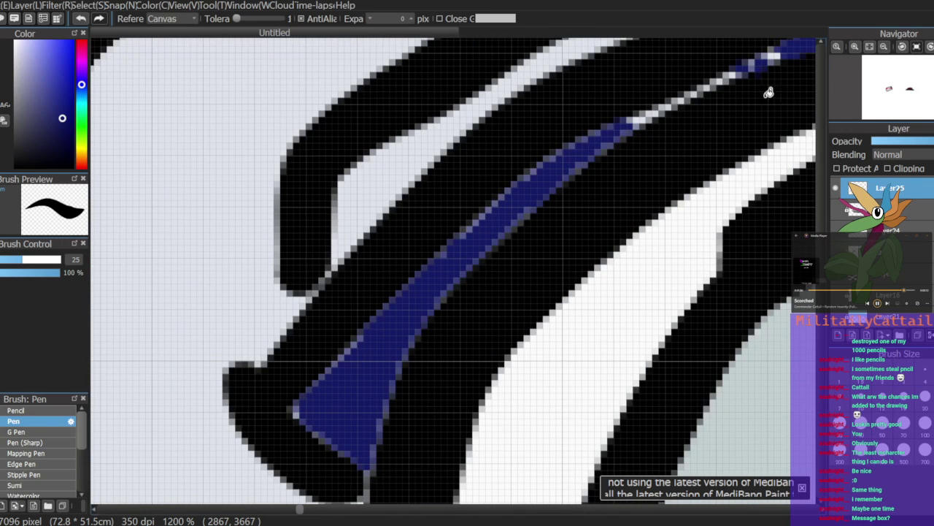
pyautogui.moveTo(655, 110)
pyautogui.mouseDown()
pyautogui.moveTo(775, 55)
pyautogui.moveTo(761, 66)
pyautogui.mouseUp()
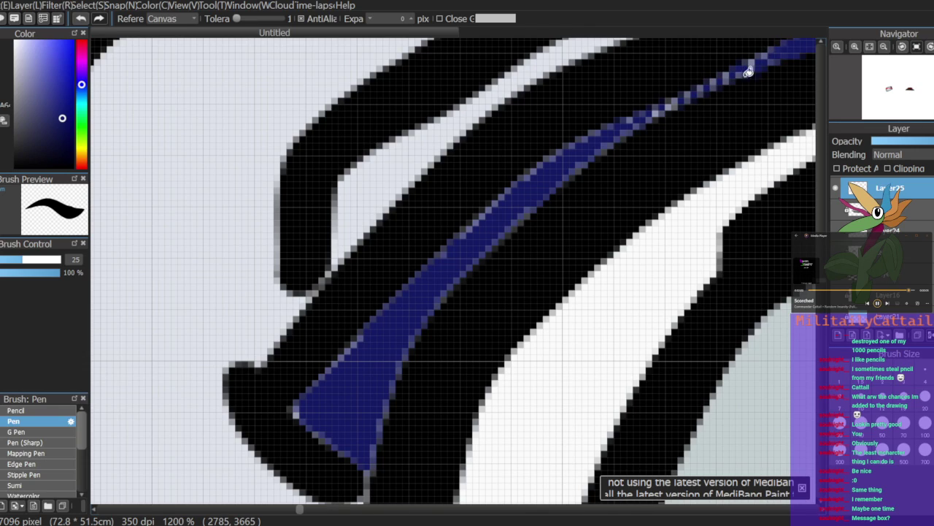
pyautogui.click(654, 108)
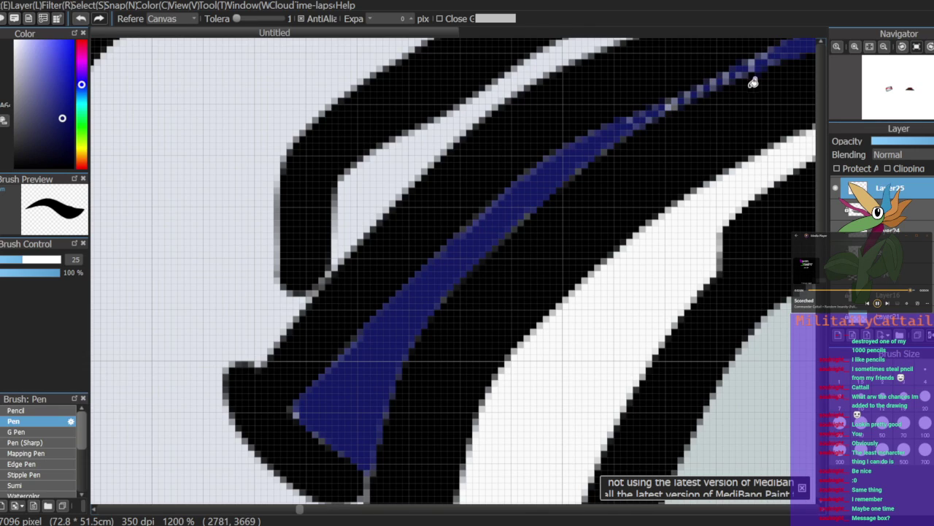
pyautogui.click(636, 118)
pyautogui.click(635, 119)
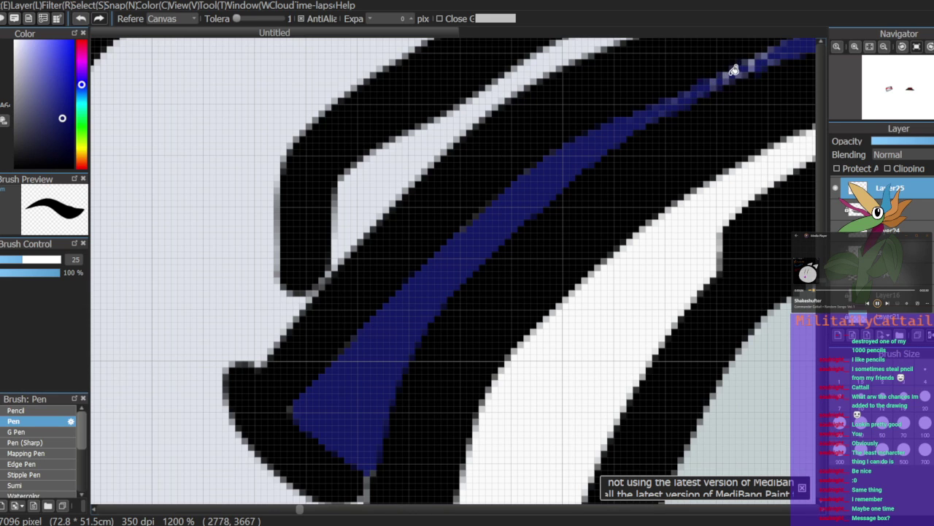
# Step: Fill the upper part of the small character's hat with a slightly brighter dark blue than the brim
pyautogui.moveTo(896, 93); pyautogui.dragTo(891, 96)
pyautogui.click(883, 48)
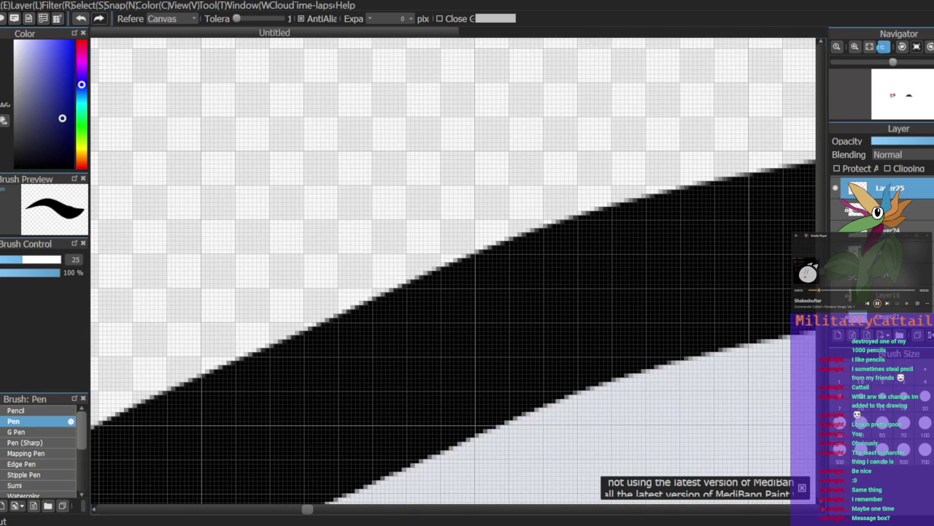
pyautogui.click(883, 49)
pyautogui.click(881, 49)
pyautogui.click(881, 50)
pyautogui.moveTo(891, 96); pyautogui.dragTo(891, 96)
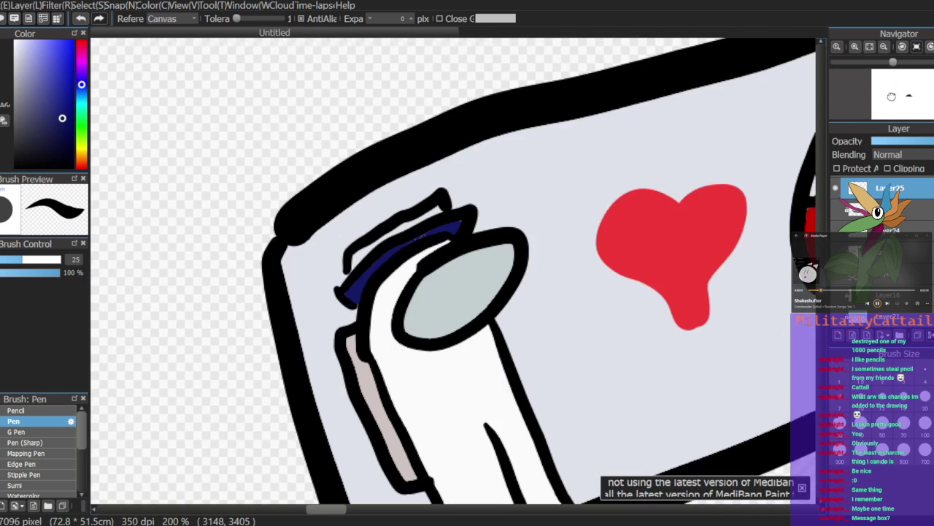
pyautogui.click(855, 46)
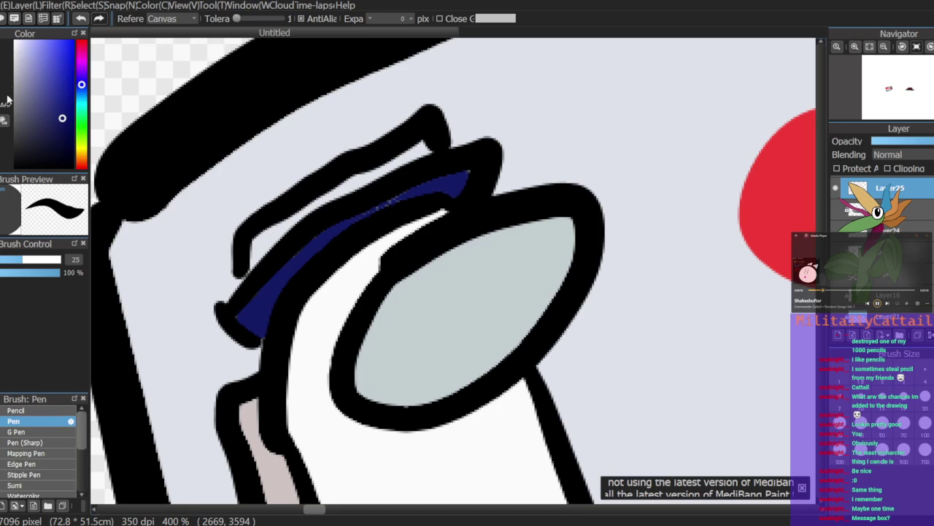
pyautogui.click(59, 102)
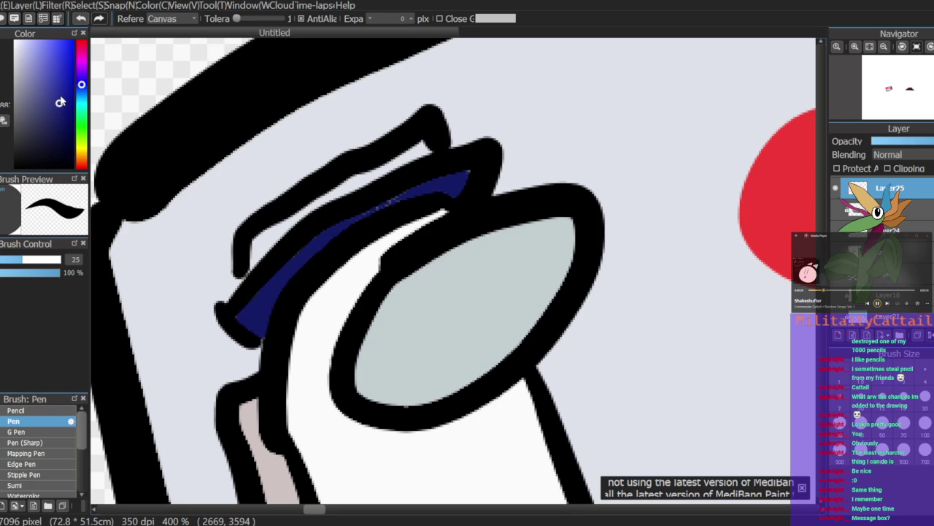
pyautogui.click(274, 234)
pyautogui.click(412, 151)
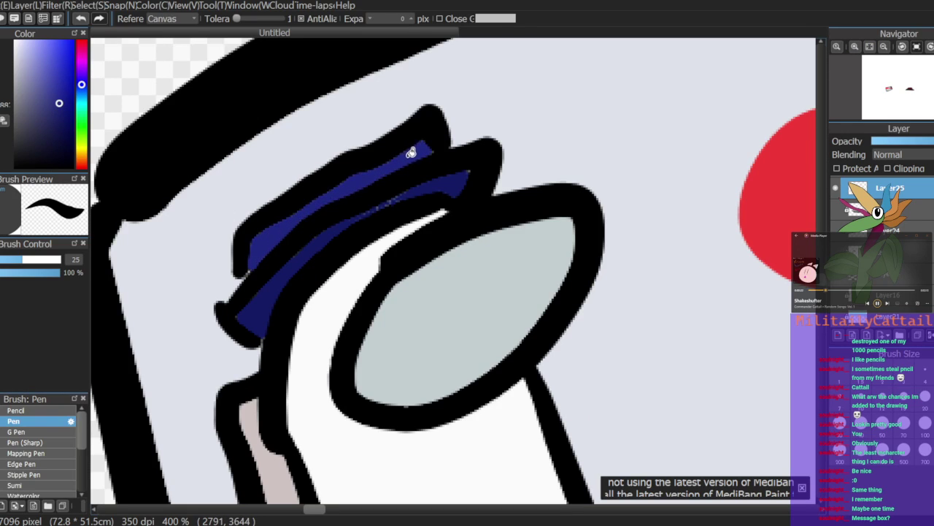
# Step: Examine the coloured card at whole-canvas scale and up close
pyautogui.click(881, 48)
pyautogui.click(881, 48)
pyautogui.click(881, 47)
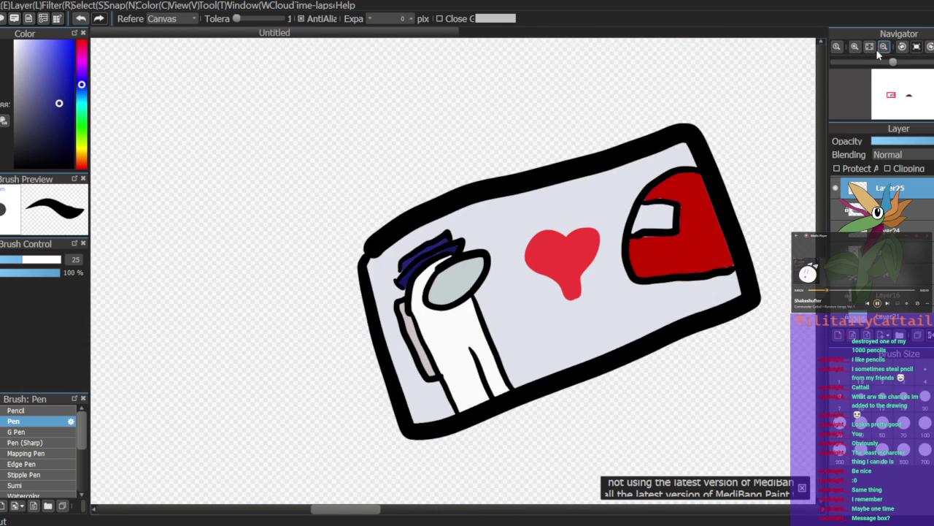
pyautogui.click(881, 47)
pyautogui.click(883, 47)
pyautogui.click(883, 48)
pyautogui.click(883, 47)
pyautogui.click(883, 47)
pyautogui.click(884, 48)
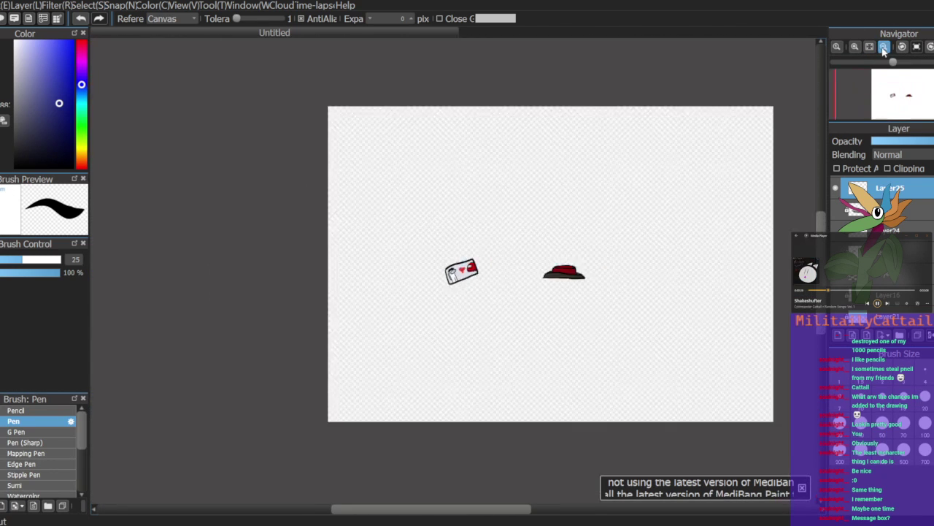
pyautogui.click(883, 47)
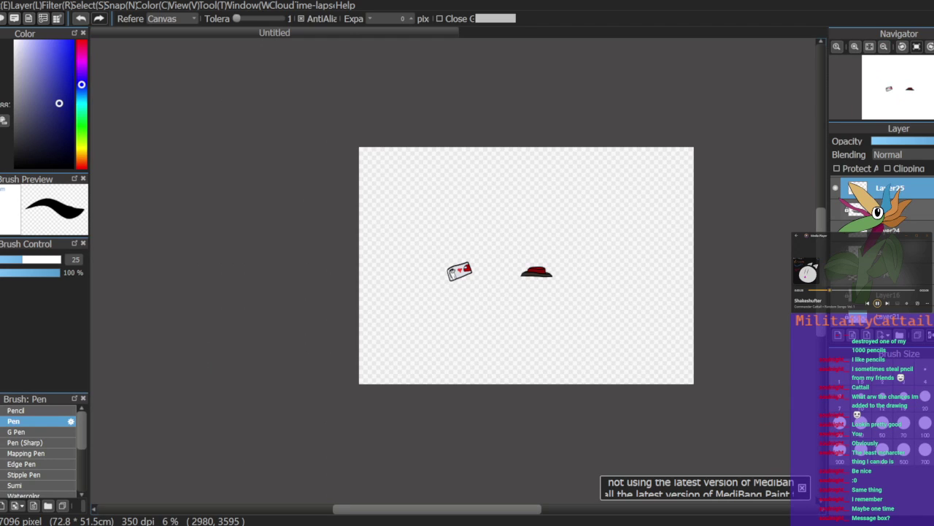
pyautogui.click(855, 47)
pyautogui.click(855, 47)
pyautogui.click(855, 46)
pyautogui.click(856, 47)
pyautogui.click(855, 47)
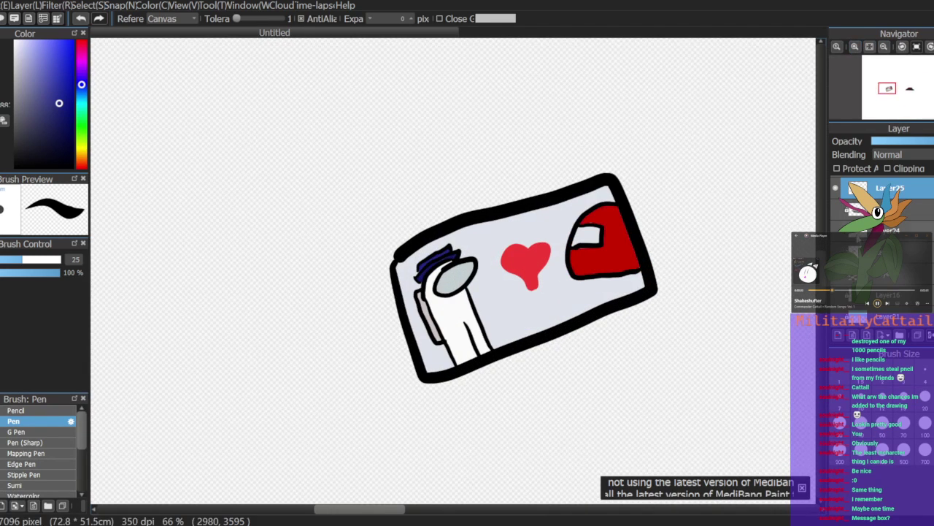
# Step: Outline four fingers gripping the card's left edge on a new layer, using the black pen at size 25
pyautogui.moveTo(32, 117); pyautogui.dragTo(4, 173)
pyautogui.press('b')
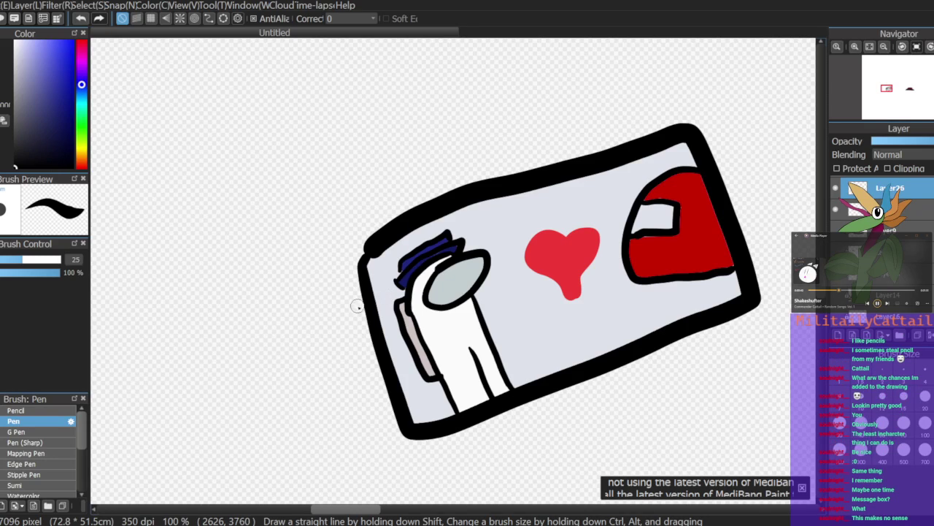
pyautogui.moveTo(353, 284)
pyautogui.mouseDown()
pyautogui.moveTo(385, 281)
pyautogui.moveTo(373, 308)
pyautogui.moveTo(393, 297)
pyautogui.mouseUp()
pyautogui.moveTo(361, 335)
pyautogui.mouseDown()
pyautogui.moveTo(402, 307)
pyautogui.moveTo(385, 333)
pyautogui.moveTo(365, 337)
pyautogui.moveTo(405, 322)
pyautogui.moveTo(357, 361)
pyautogui.mouseUp()
pyautogui.hotkey('ctrl', 'z')
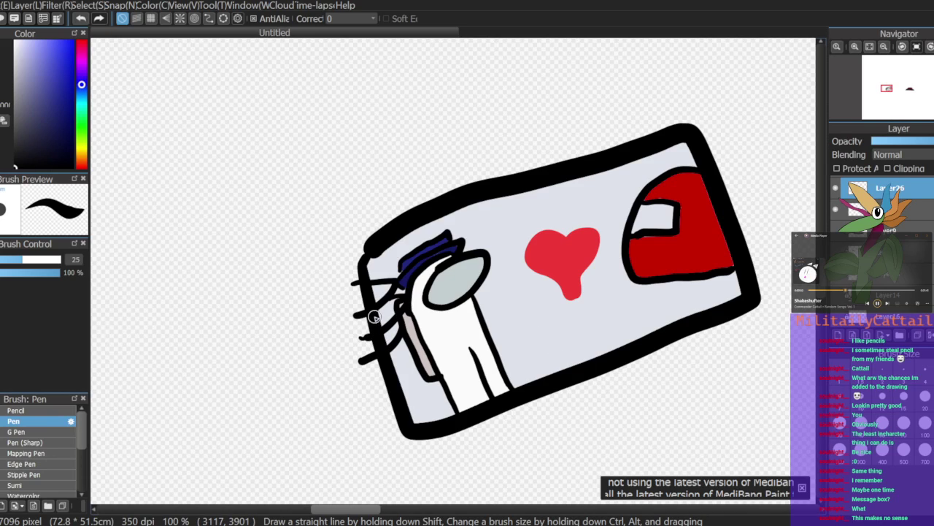
pyautogui.moveTo(394, 346)
pyautogui.mouseDown()
pyautogui.moveTo(392, 366)
pyautogui.moveTo(369, 380)
pyautogui.mouseUp()
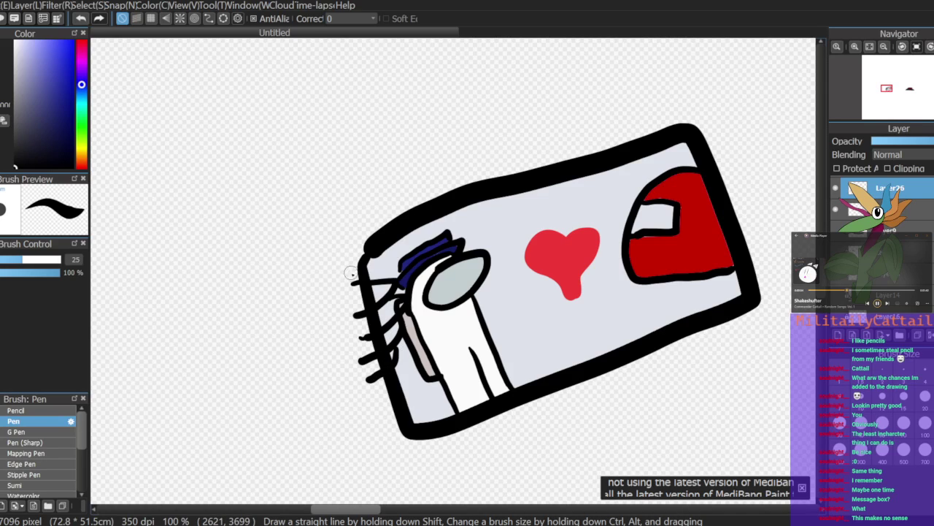
pyautogui.moveTo(351, 313)
pyautogui.mouseDown()
pyautogui.moveTo(340, 292)
pyautogui.moveTo(346, 274)
pyautogui.moveTo(365, 266)
pyautogui.mouseUp()
pyautogui.moveTo(347, 308); pyautogui.dragTo(368, 379)
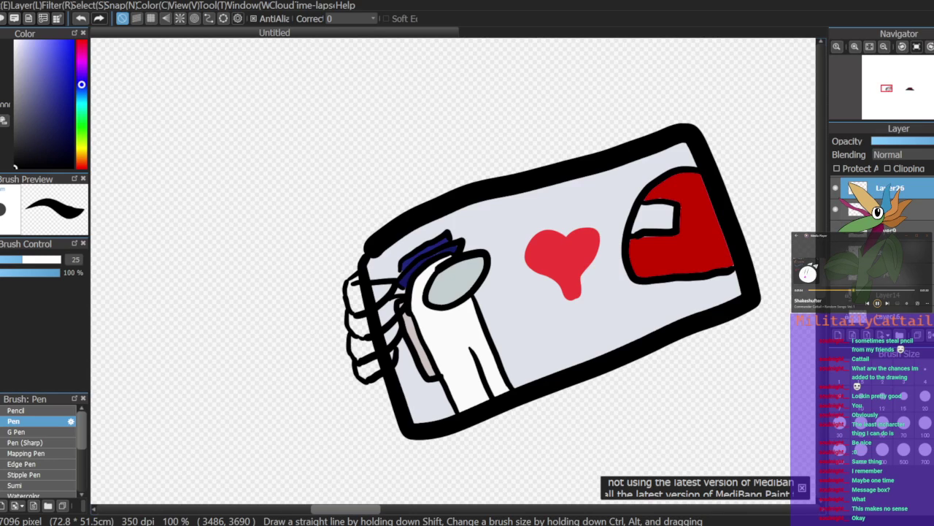
# Step: Hide the card layer to isolate the hand, and add a short black stroke at the top of the fingers
pyautogui.click(835, 210)
pyautogui.click(834, 211)
pyautogui.click(835, 230)
pyautogui.click(836, 230)
pyautogui.click(836, 210)
pyautogui.moveTo(361, 270); pyautogui.dragTo(368, 278)
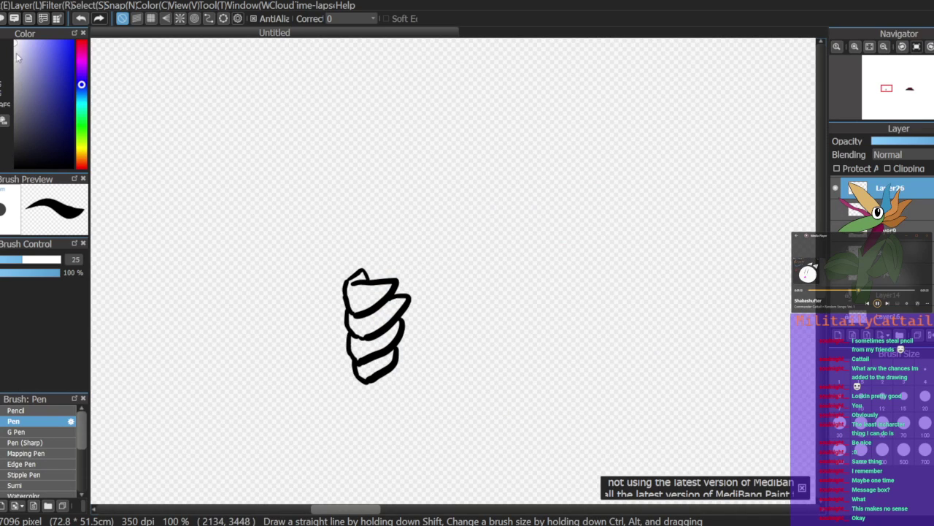
# Step: Fill the four gripping fingers with white
pyautogui.press('g')
pyautogui.click(374, 291)
pyautogui.click(390, 311)
pyautogui.click(387, 338)
pyautogui.click(381, 357)
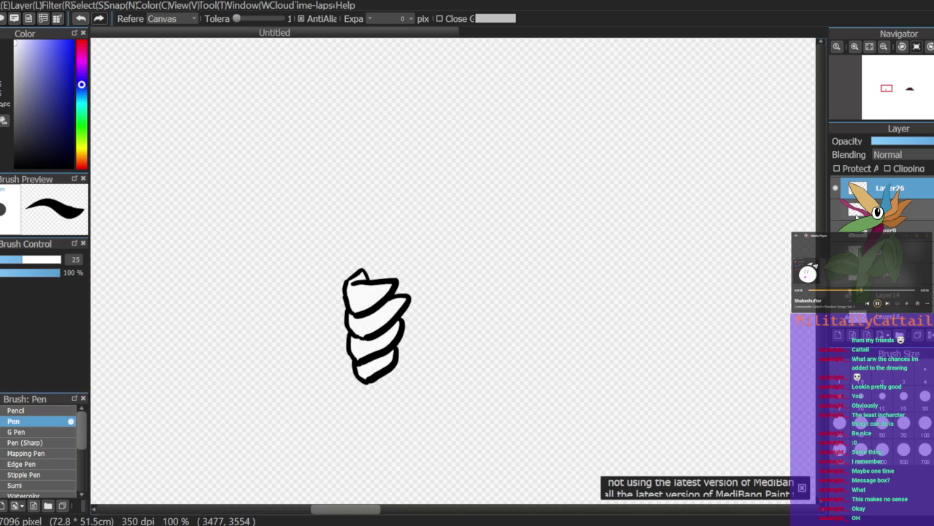
# Step: Show the hidden card, character and table layers again around the hand
pyautogui.click(836, 209)
pyautogui.click(838, 280)
pyautogui.click(838, 292)
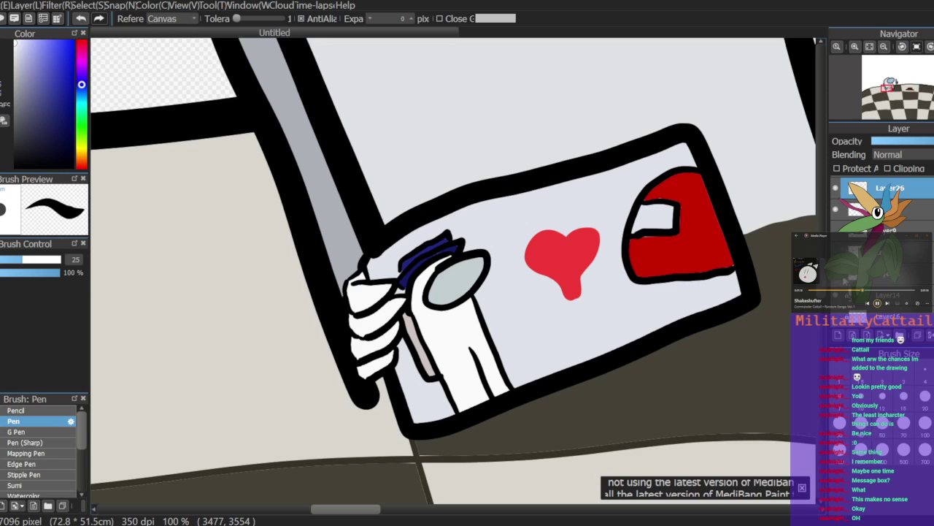
pyautogui.click(837, 274)
# Step: Examine how the card and its gripping hand fit with the large character and the table
pyautogui.click(855, 47)
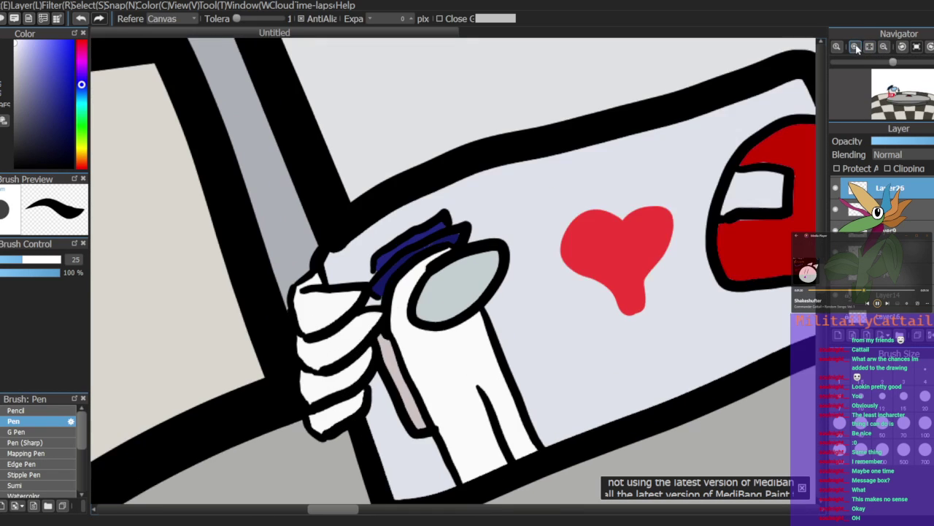
pyautogui.click(854, 47)
pyautogui.click(883, 47)
pyautogui.click(883, 46)
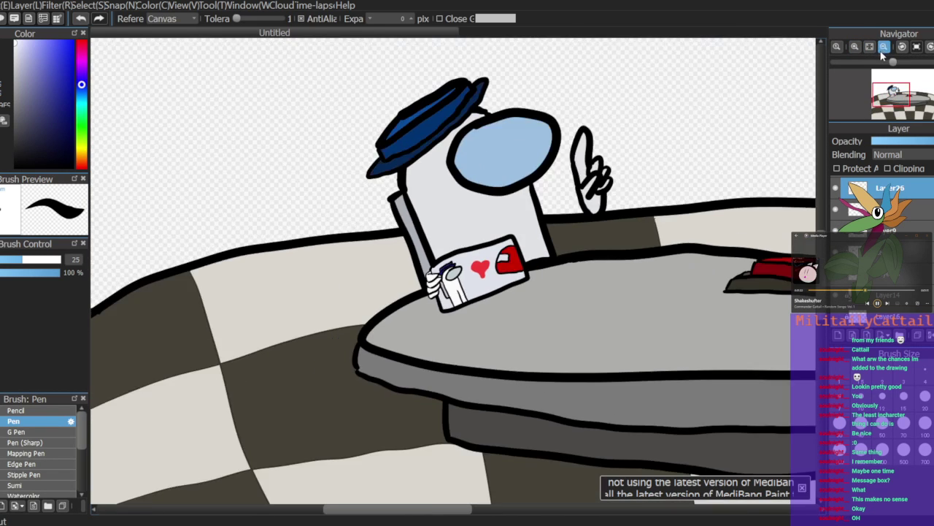
pyautogui.click(883, 47)
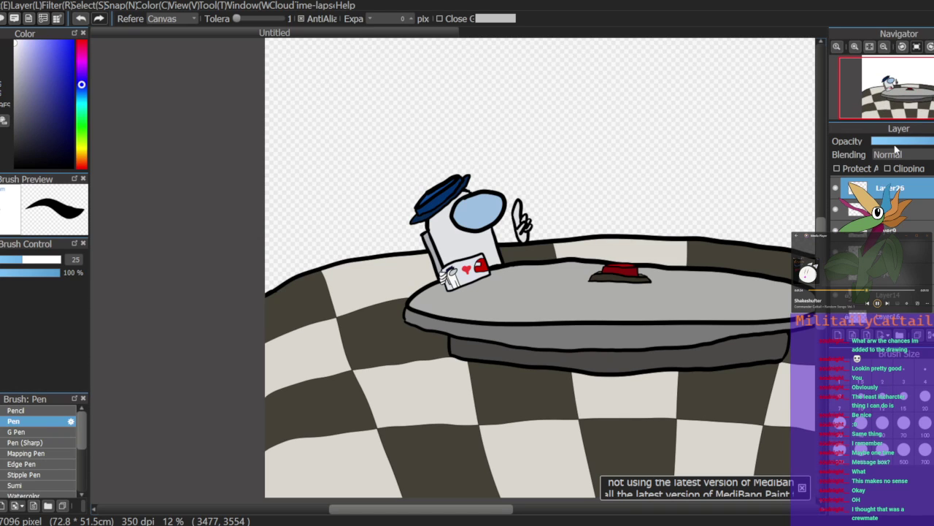
pyautogui.click(855, 46)
pyautogui.click(855, 47)
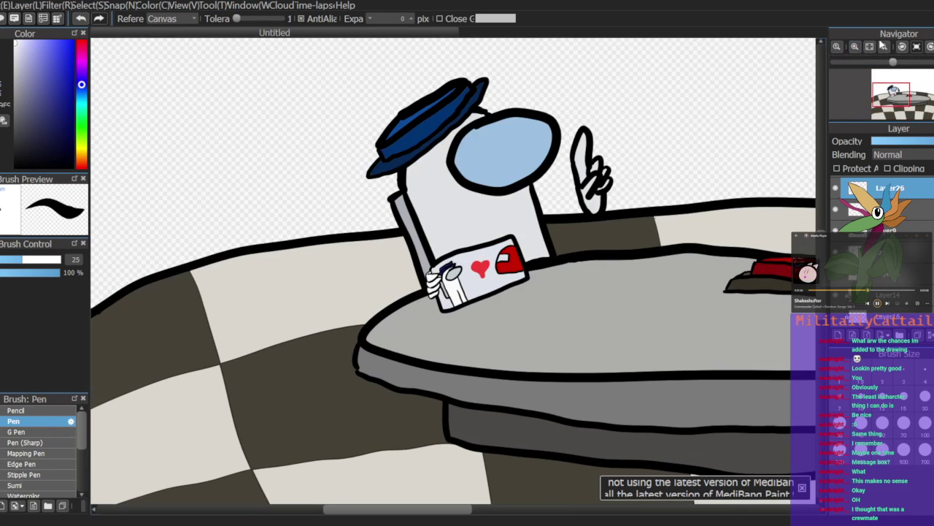
pyautogui.click(896, 93)
pyautogui.moveTo(895, 93); pyautogui.dragTo(897, 92)
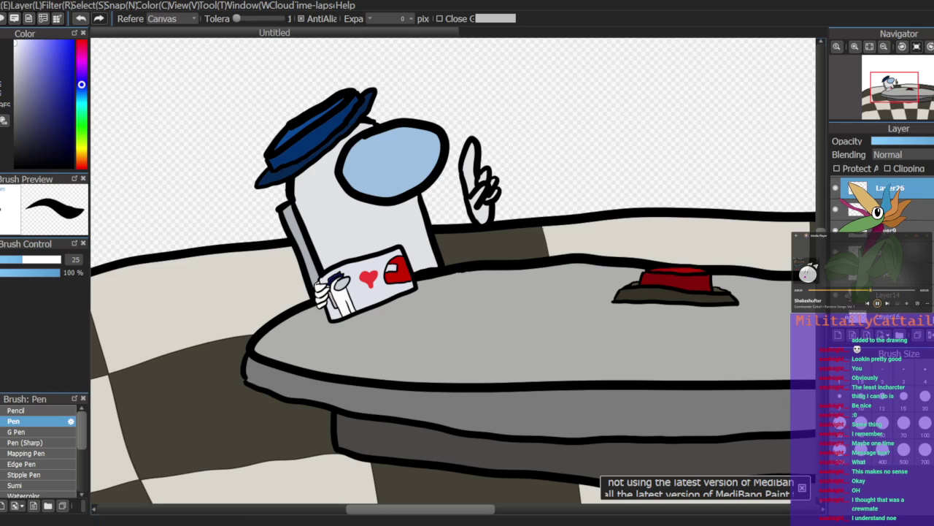
# Step: Merge the hand into the card layer, then enlarge the card and position it in front of the large character's body
pyautogui.click(932, 339)
pyautogui.hotkey('ctrl', 't')
pyautogui.moveTo(423, 217); pyautogui.dragTo(460, 215)
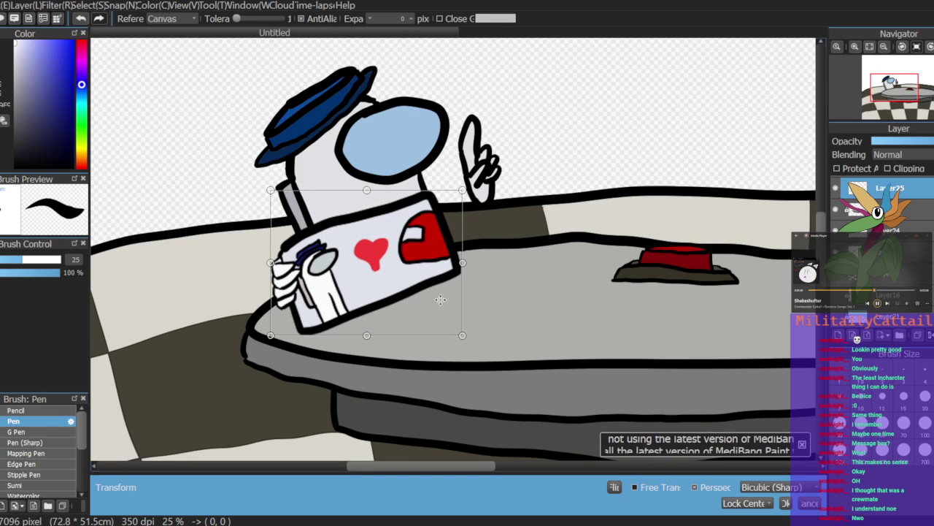
pyautogui.moveTo(420, 287); pyautogui.dragTo(440, 271)
pyautogui.press('Return')
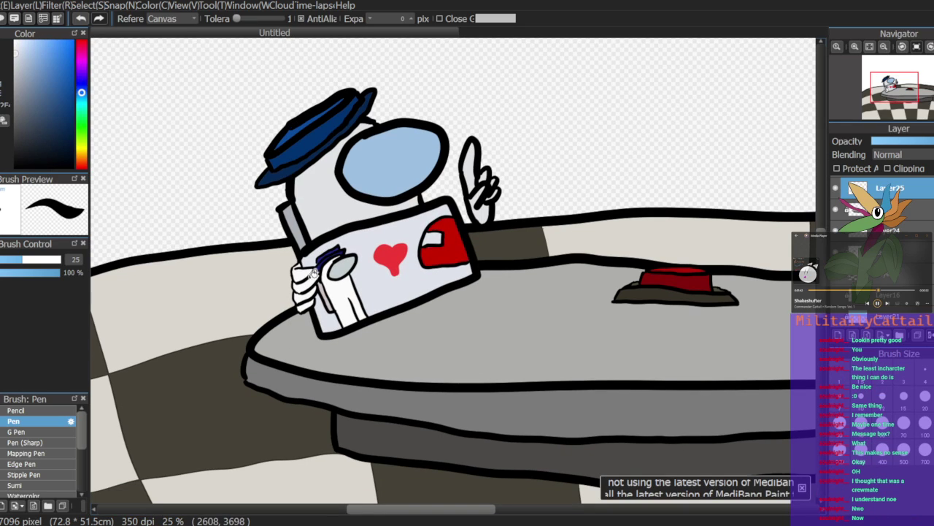
# Step: Try filling the large character's body and raised hand with white on the card layer, and undo the fills
pyautogui.rightClick(301, 270)
pyautogui.click(324, 197)
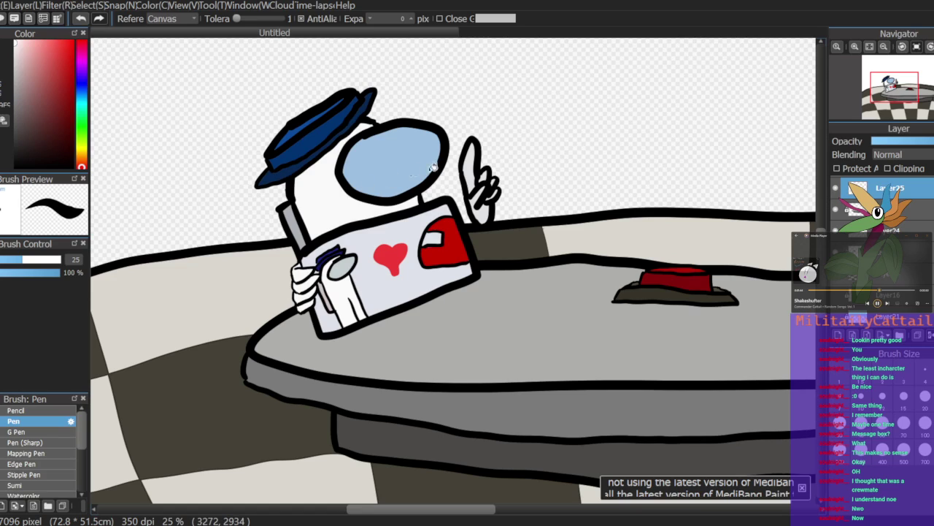
pyautogui.click(472, 170)
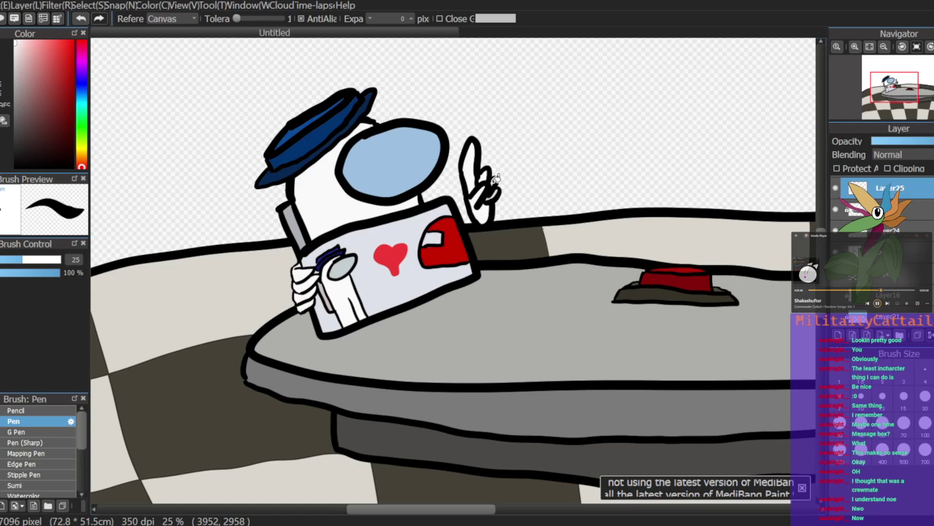
pyautogui.click(502, 190)
pyautogui.hotkey('ctrl', 'z')
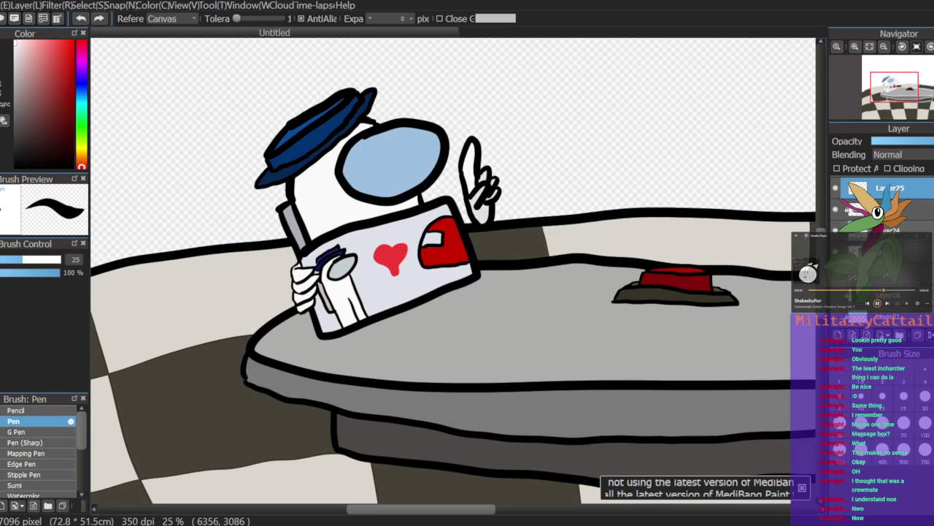
pyautogui.hotkey('ctrl', 'z')
pyautogui.hotkey('ctrl', 'z')
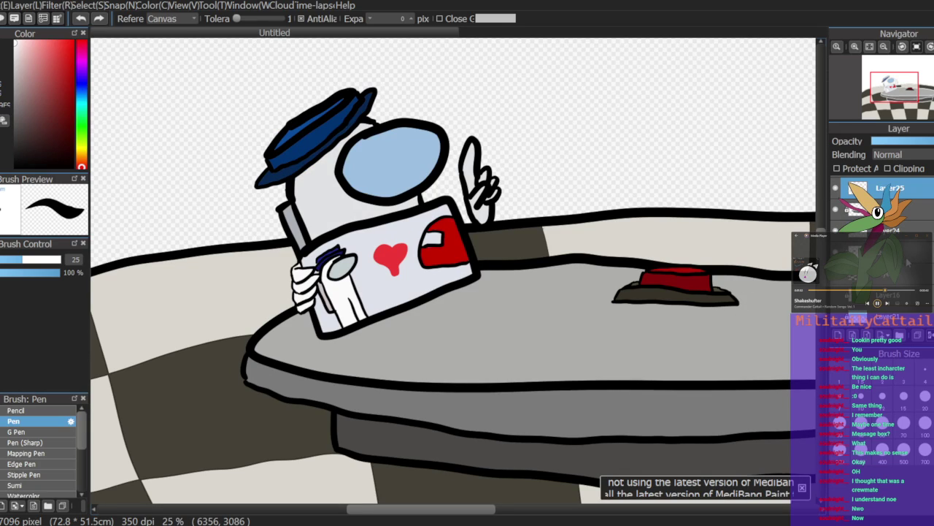
# Step: Fill the blue-hatted character's body and raised hand with white on the character's own layer, and show the background layers again
pyautogui.click(897, 298)
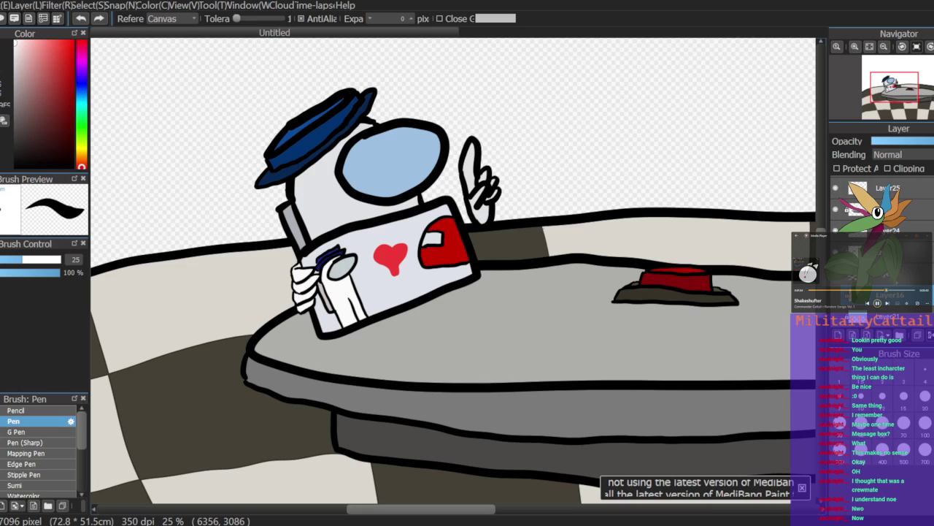
pyautogui.click(899, 252)
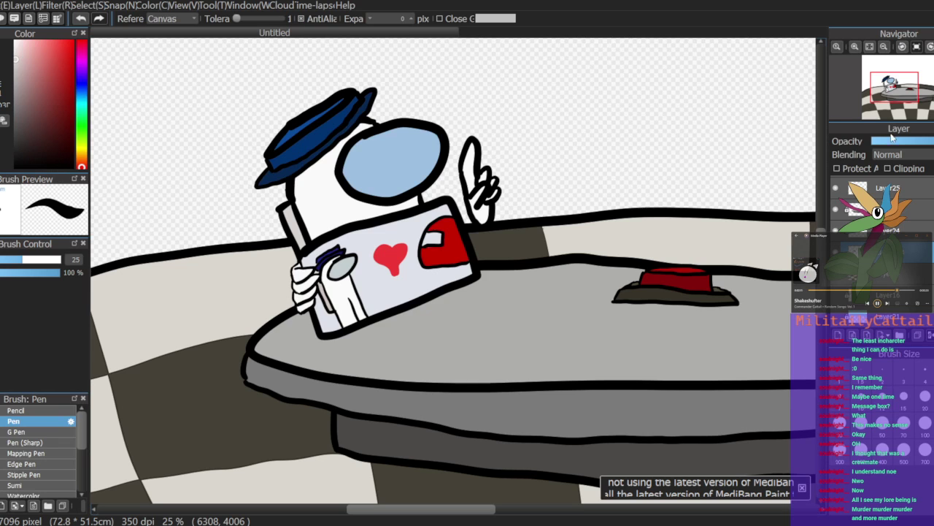
pyautogui.moveTo(902, 89)
pyautogui.mouseDown()
pyautogui.moveTo(910, 92)
pyautogui.moveTo(902, 91)
pyautogui.mouseUp()
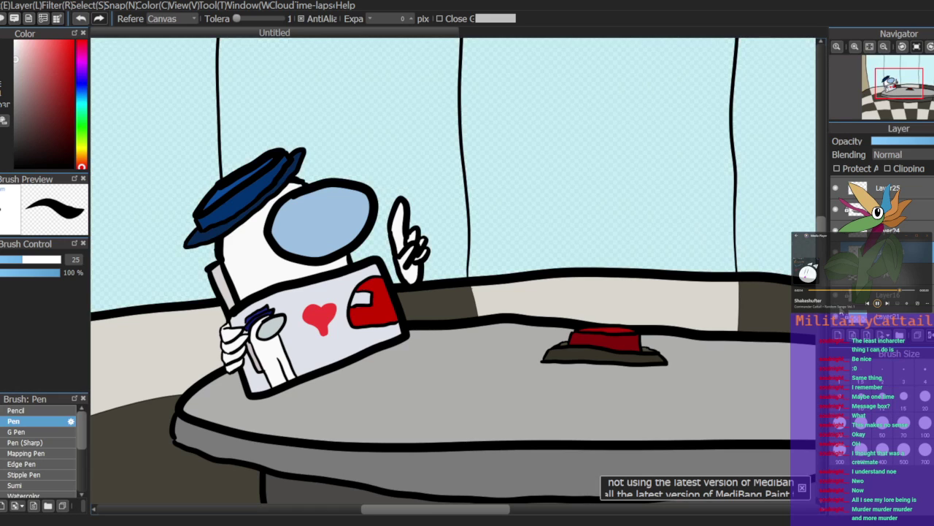
pyautogui.click(874, 46)
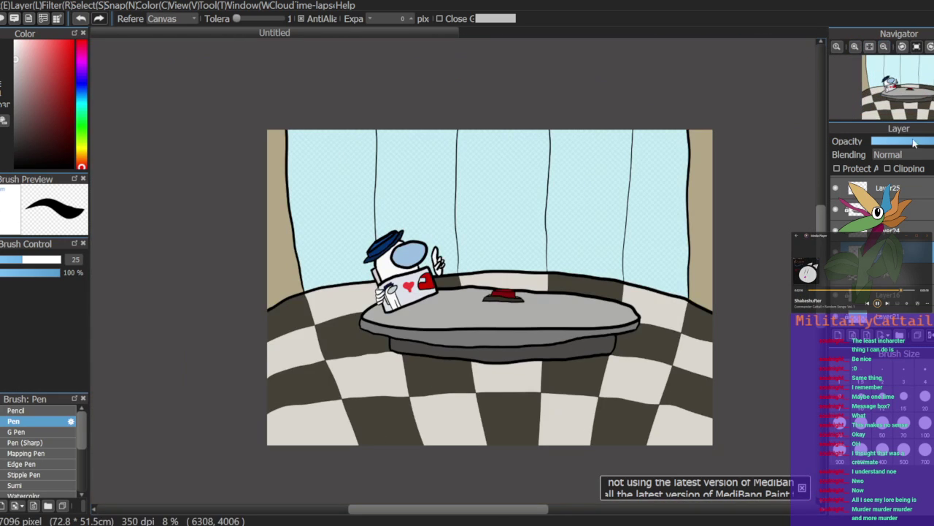
pyautogui.click(855, 46)
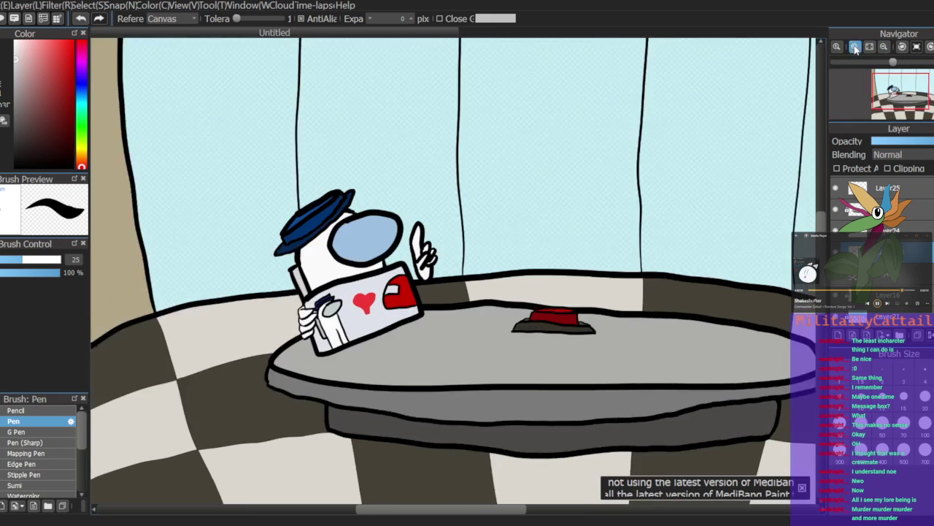
pyautogui.click(855, 45)
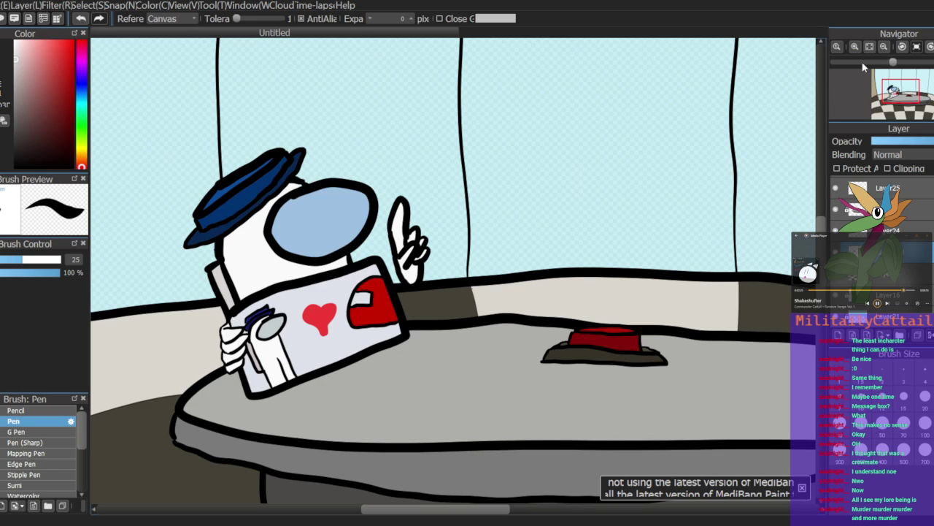
pyautogui.scroll(2, 881, 252)
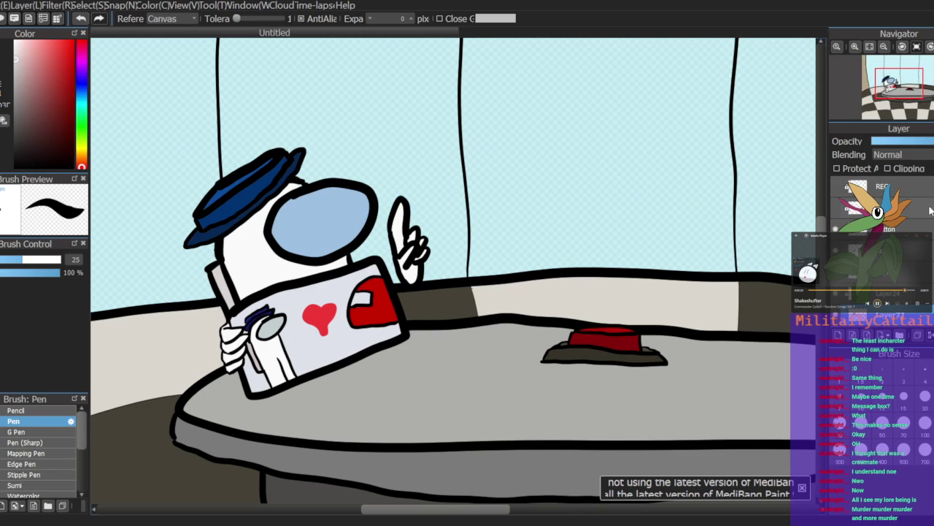
# Step: Rename the card layer "Zyph Loves Airship" and lock it
pyautogui.press('b')
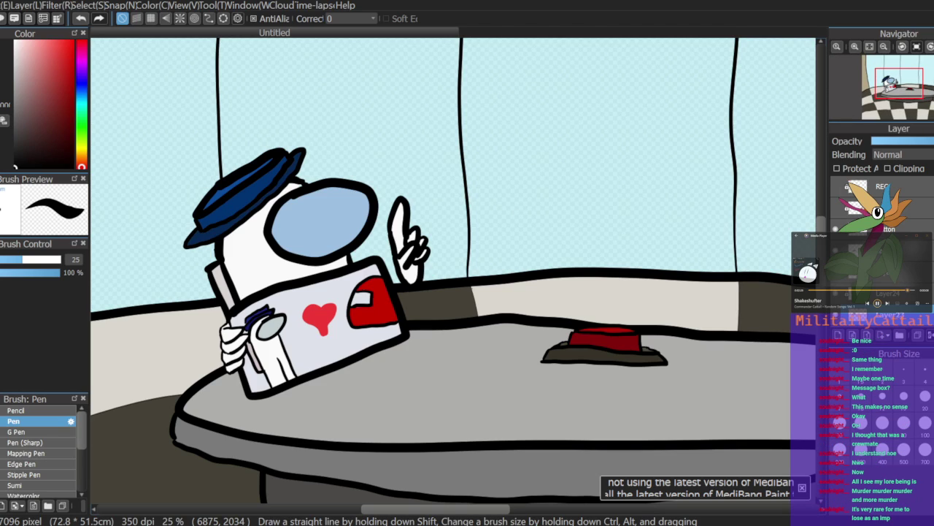
pyautogui.scroll(-4, 931, 247)
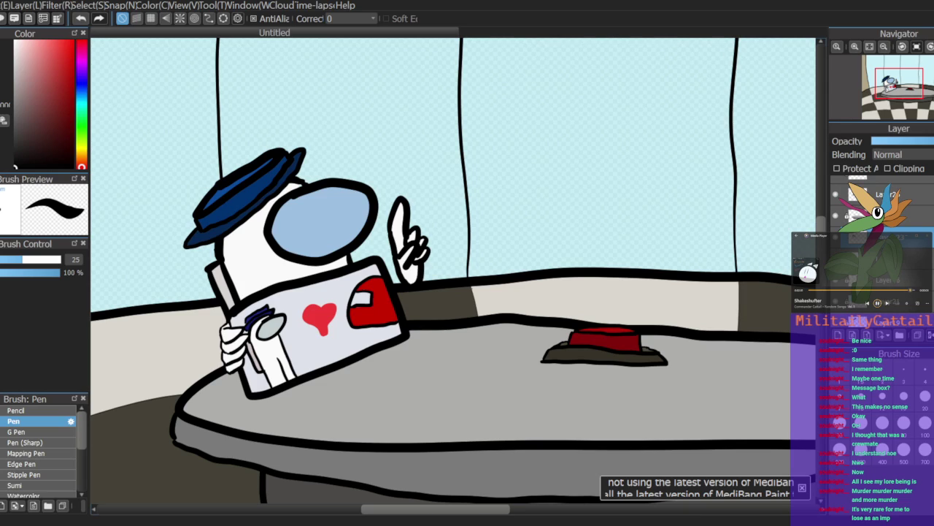
pyautogui.click(835, 241)
pyautogui.click(835, 240)
pyautogui.click(835, 240)
pyautogui.click(835, 241)
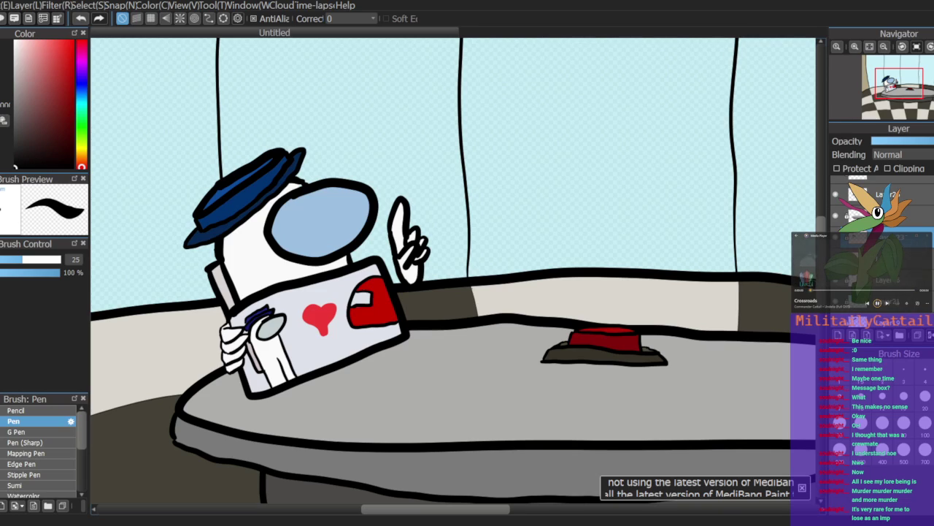
pyautogui.click(912, 196)
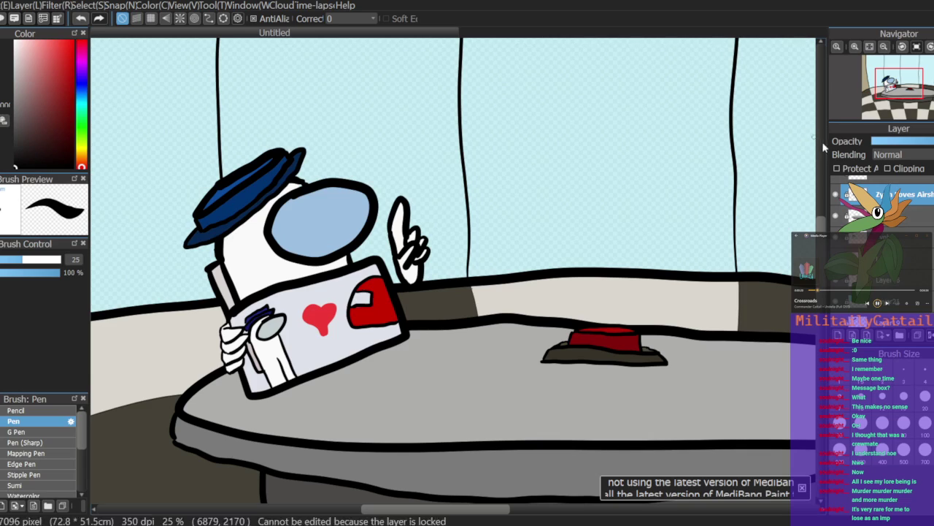
# Step: Set the pen size to 100 and show the hidden orange character at the far end of the table
pyautogui.click(903, 257)
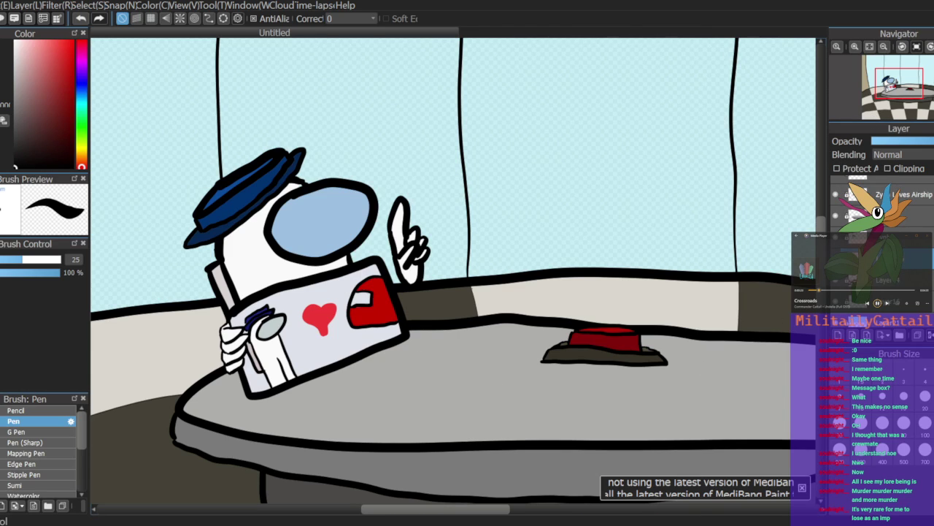
pyautogui.moveTo(901, 87); pyautogui.dragTo(917, 83)
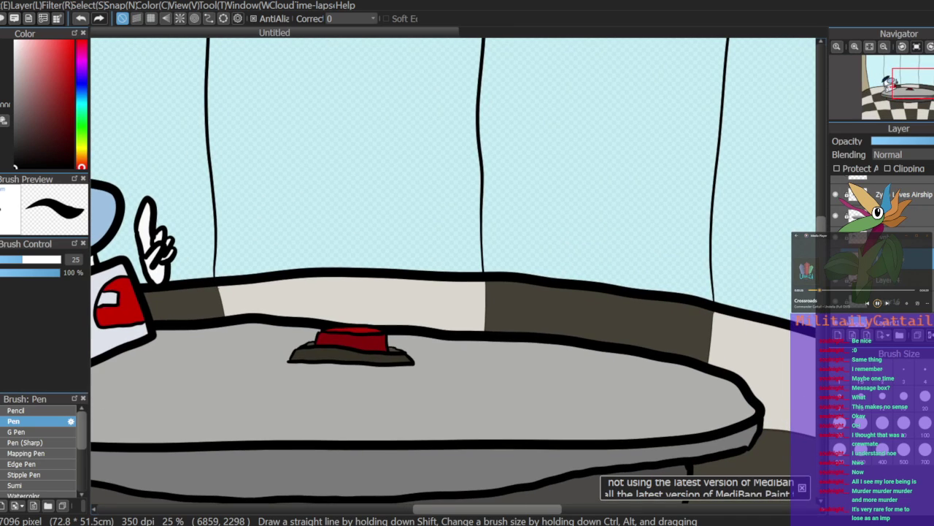
pyautogui.scroll(2, 873, 185)
pyautogui.click(836, 209)
pyautogui.click(836, 209)
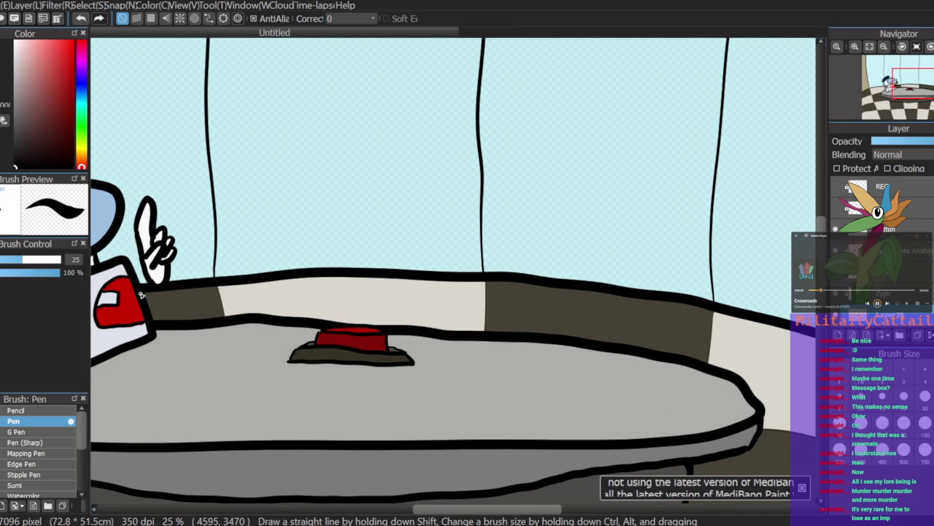
pyautogui.press('BackSpace')
pyautogui.press('BackSpace')
pyautogui.write('100')
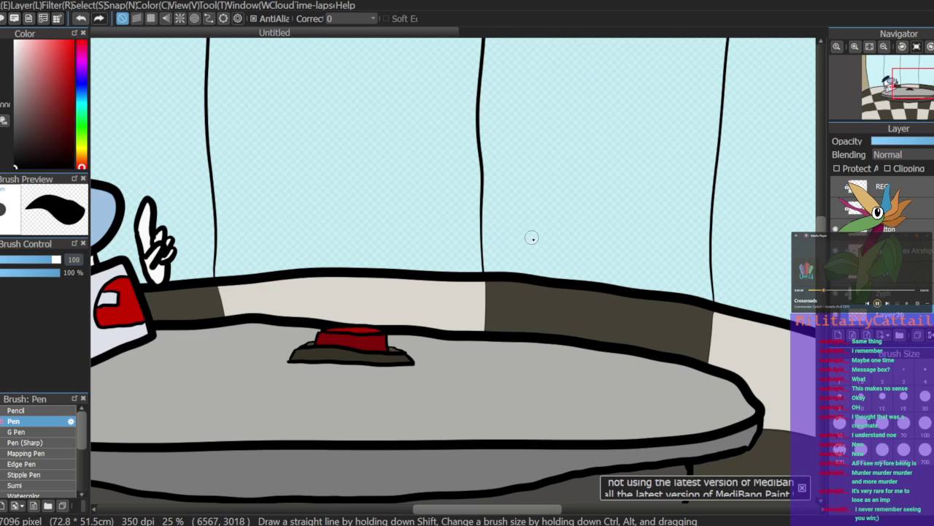
pyautogui.click(835, 211)
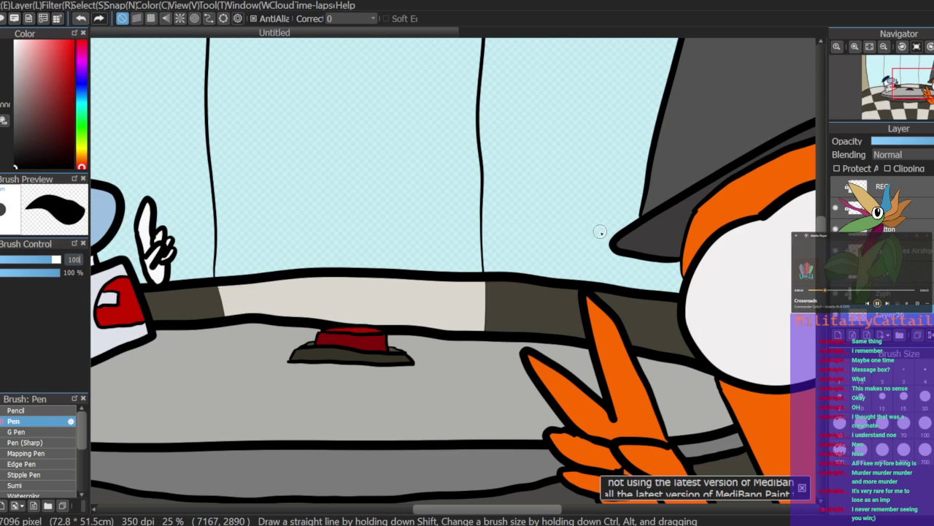
pyautogui.moveTo(577, 235)
pyautogui.mouseDown()
pyautogui.moveTo(545, 267)
pyautogui.moveTo(605, 267)
pyautogui.moveTo(597, 201)
pyautogui.moveTo(576, 233)
pyautogui.moveTo(585, 252)
pyautogui.moveTo(567, 266)
pyautogui.moveTo(627, 254)
pyautogui.moveTo(599, 219)
pyautogui.moveTo(611, 223)
pyautogui.moveTo(601, 237)
pyautogui.moveTo(578, 217)
pyautogui.moveTo(606, 238)
pyautogui.moveTo(552, 278)
pyautogui.moveTo(603, 240)
pyautogui.moveTo(545, 249)
pyautogui.moveTo(591, 257)
pyautogui.moveTo(600, 214)
pyautogui.moveTo(570, 230)
pyautogui.moveTo(593, 206)
pyautogui.moveTo(504, 283)
pyautogui.moveTo(597, 267)
pyautogui.moveTo(622, 198)
pyautogui.moveTo(562, 227)
pyautogui.mouseUp()
pyautogui.hotkey('ctrl', 'z')
pyautogui.hotkey('ctrl', 'z')
pyautogui.hotkey('ctrl', 'z')
pyautogui.hotkey('ctrl', 'z')
pyautogui.hotkey('ctrl', 'z')
pyautogui.moveTo(908, 87); pyautogui.dragTo(907, 91)
pyautogui.hotkey('ctrl', 'z')
# Step: Outline a second character's curved visor beside the orange character's hat brim, and move it slightly away from the hat
pyautogui.moveTo(700, 246)
pyautogui.mouseDown()
pyautogui.moveTo(687, 294)
pyautogui.moveTo(746, 269)
pyautogui.moveTo(763, 222)
pyautogui.moveTo(691, 250)
pyautogui.mouseUp()
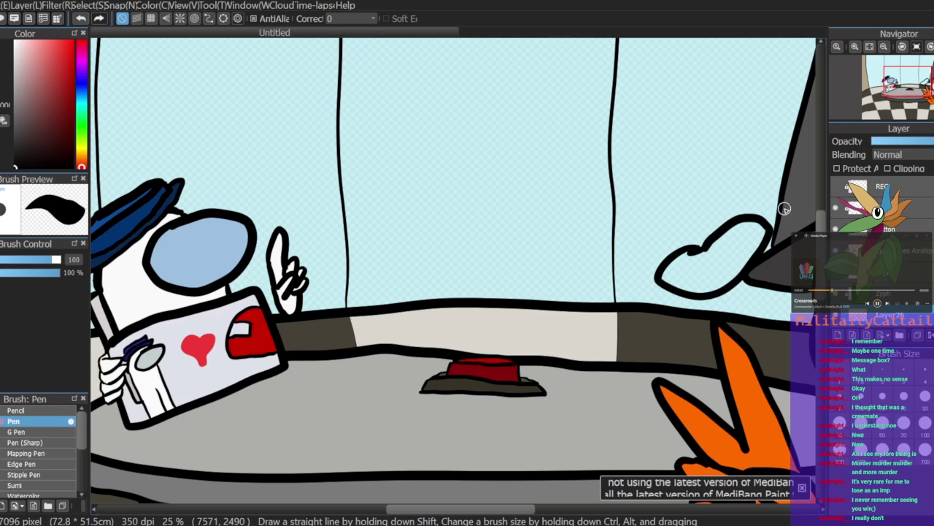
pyautogui.press('v')
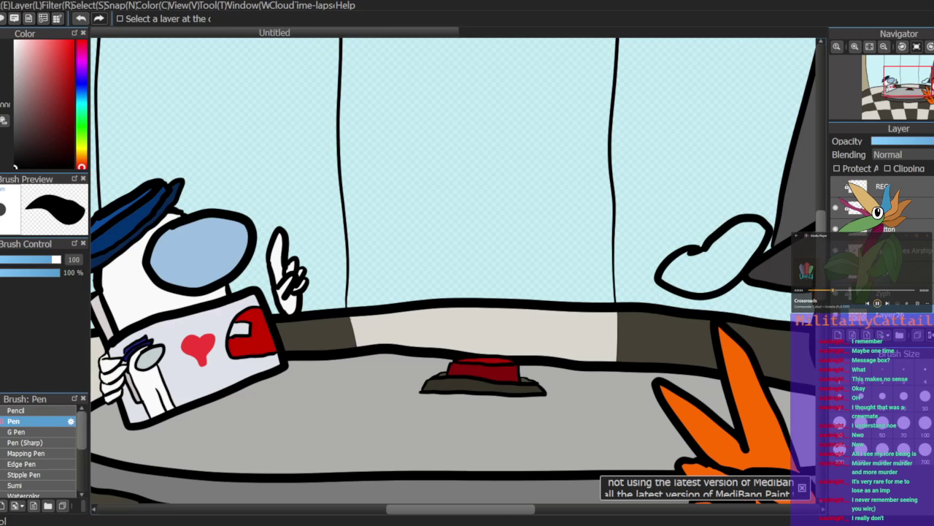
pyautogui.moveTo(742, 280); pyautogui.dragTo(695, 297)
# Step: Outline the second character's head, both body sides down to the table edge, and a narrow backpack around the visor
pyautogui.moveTo(910, 88); pyautogui.dragTo(921, 82)
pyautogui.press('b')
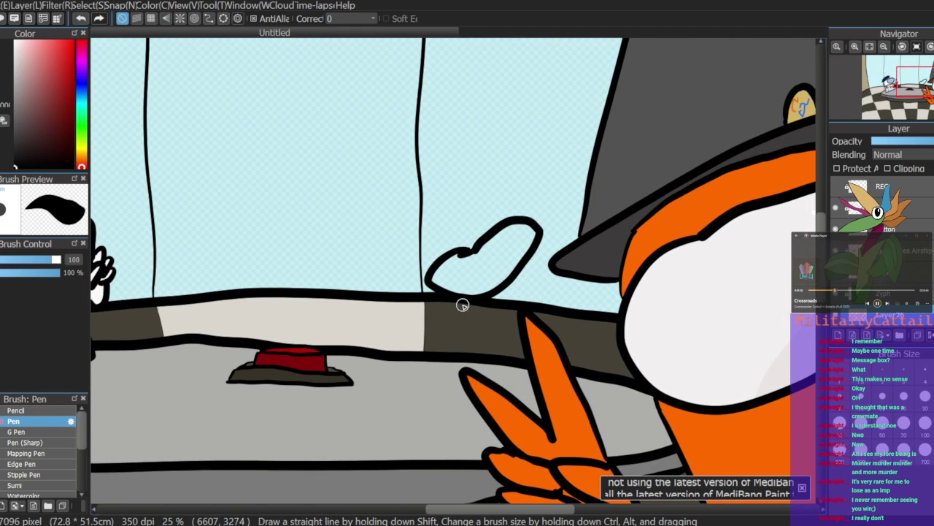
pyautogui.moveTo(453, 301); pyautogui.dragTo(458, 354)
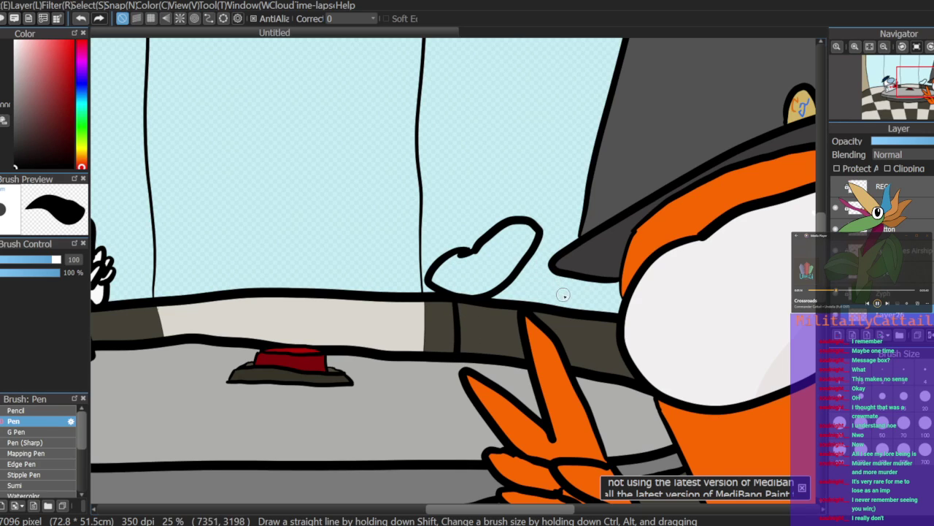
pyautogui.moveTo(448, 251)
pyautogui.mouseDown()
pyautogui.moveTo(471, 205)
pyautogui.moveTo(508, 185)
pyautogui.moveTo(555, 182)
pyautogui.moveTo(545, 185)
pyautogui.moveTo(574, 267)
pyautogui.moveTo(585, 369)
pyautogui.mouseUp()
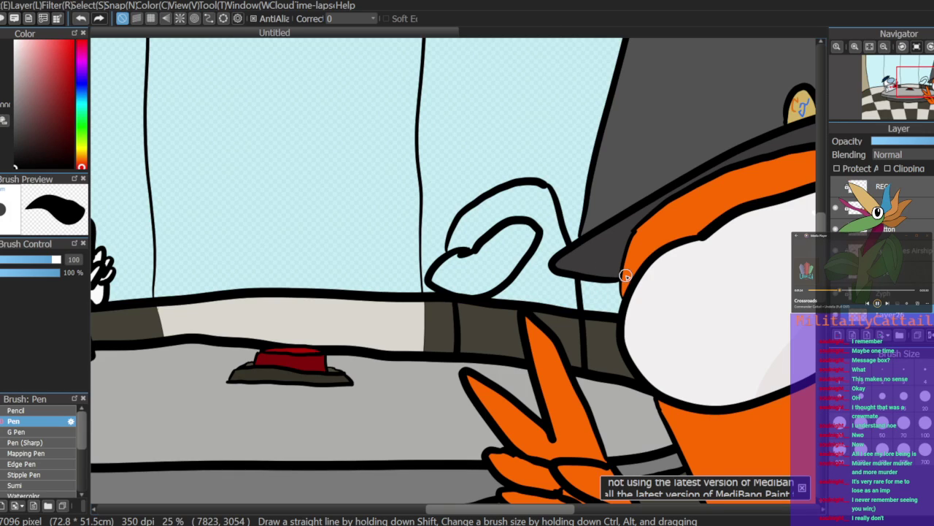
pyautogui.moveTo(559, 195)
pyautogui.mouseDown()
pyautogui.moveTo(581, 222)
pyautogui.moveTo(595, 328)
pyautogui.mouseUp()
# Step: Hide the orange character, the checkered floor, and the window and wall layers, leaving the table and the new character's outline
pyautogui.click(836, 210)
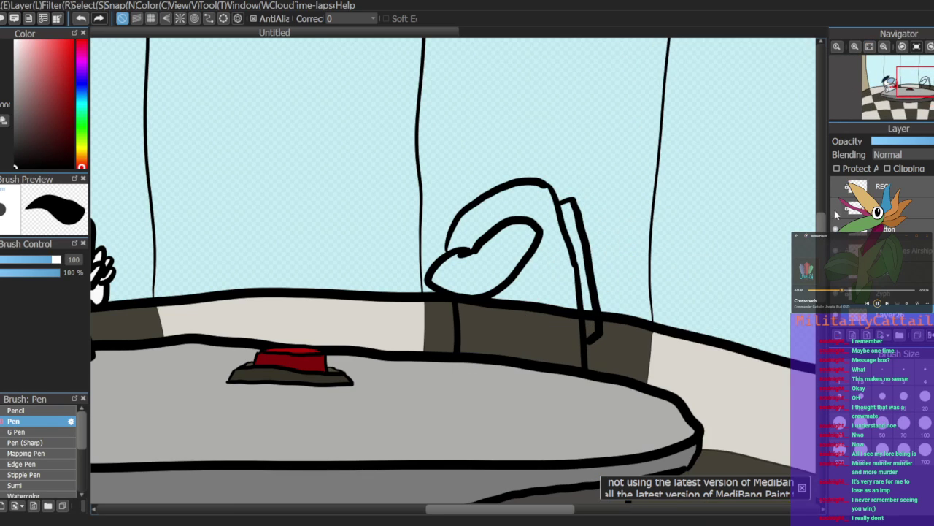
pyautogui.scroll(-2, 875, 212)
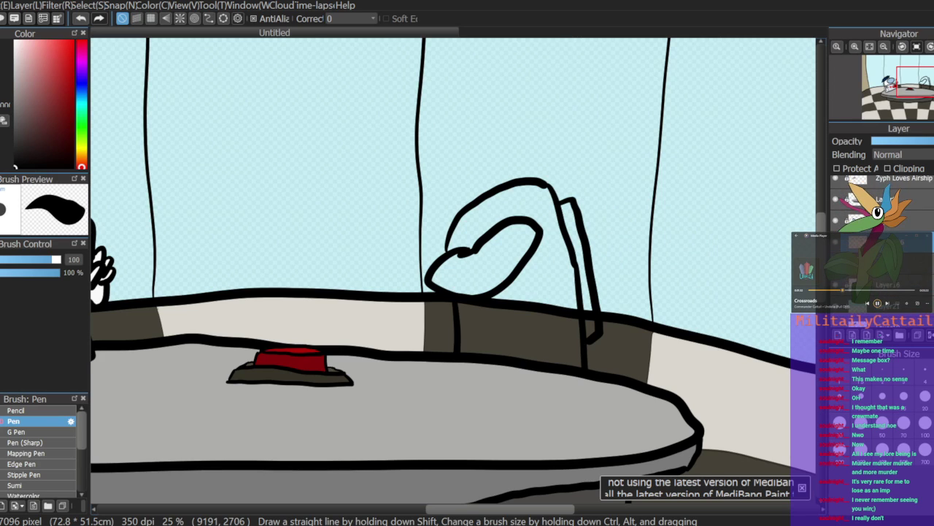
pyautogui.click(836, 306)
pyautogui.click(836, 309)
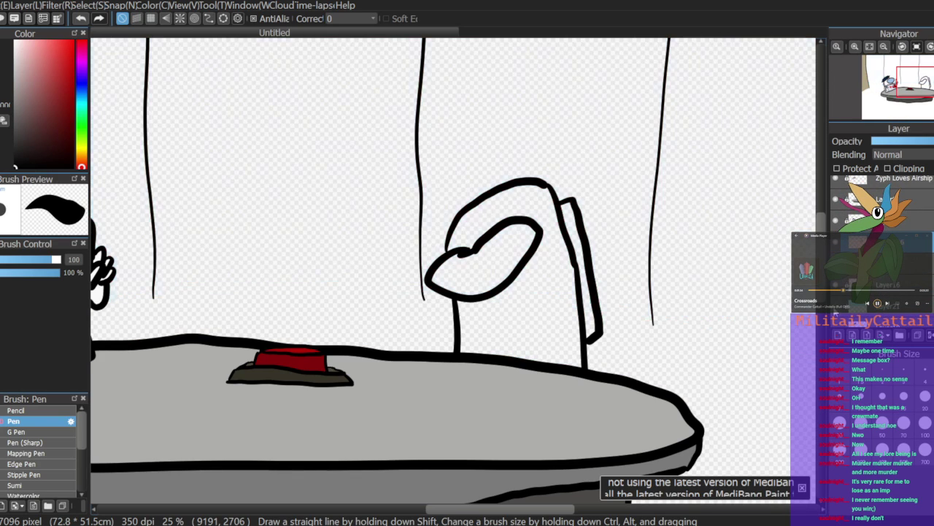
pyautogui.scroll(-1, 906, 266)
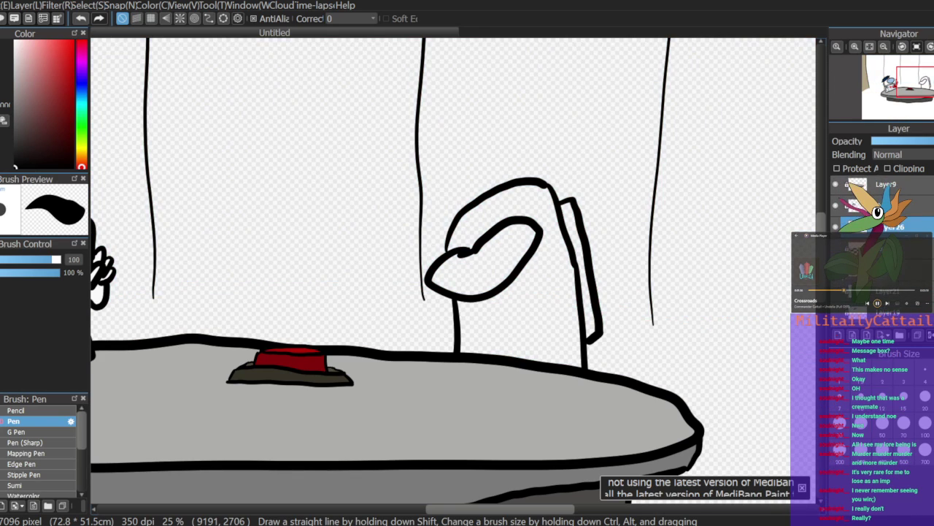
pyautogui.click(836, 312)
# Step: Draw a cleaver outline with a blade, collar and handle across the second character's head on a new layer
pyautogui.click(840, 333)
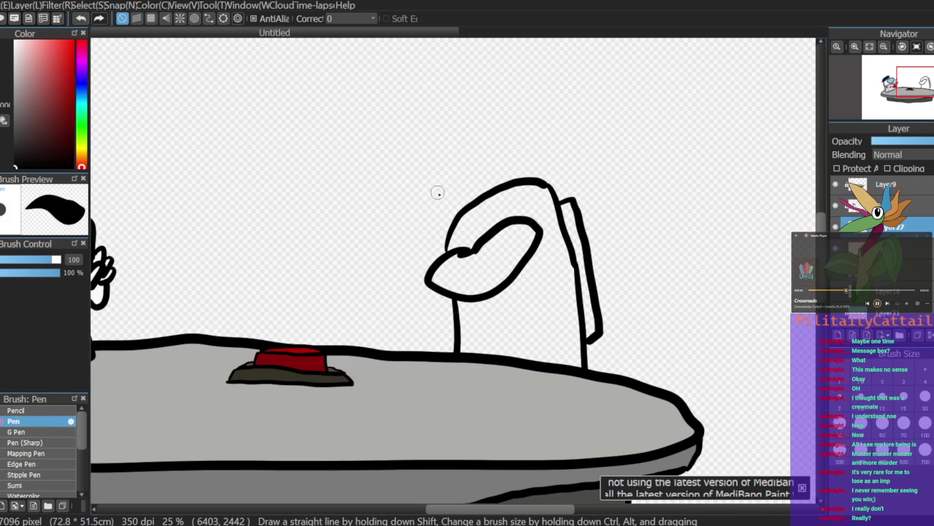
pyautogui.moveTo(432, 191)
pyautogui.mouseDown()
pyautogui.moveTo(509, 175)
pyautogui.moveTo(429, 200)
pyautogui.moveTo(460, 224)
pyautogui.moveTo(504, 198)
pyautogui.moveTo(508, 176)
pyautogui.mouseUp()
pyautogui.moveTo(494, 219)
pyautogui.mouseDown()
pyautogui.moveTo(517, 201)
pyautogui.moveTo(510, 174)
pyautogui.moveTo(556, 199)
pyautogui.moveTo(555, 187)
pyautogui.mouseUp()
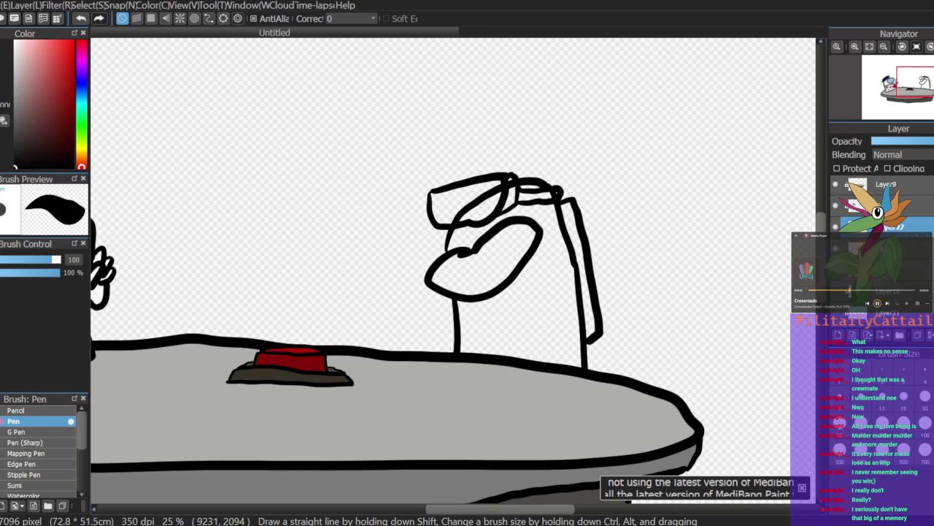
# Step: Hide the second character and fill the cleaver's blade light blue, collar grey and handle orange-brown on a new layer beneath the outline
pyautogui.click(836, 248)
pyautogui.click(838, 335)
pyautogui.moveTo(886, 227); pyautogui.dragTo(886, 251)
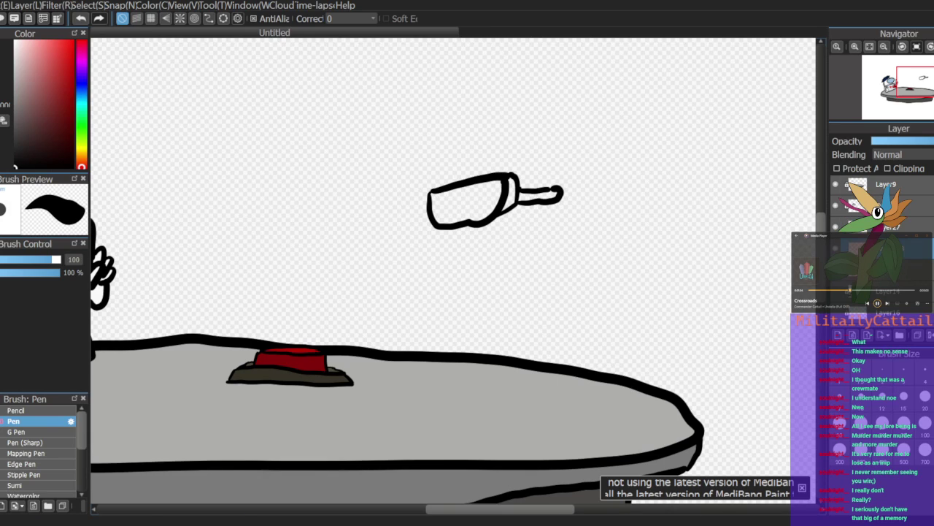
pyautogui.moveTo(80, 74); pyautogui.dragTo(81, 97)
pyautogui.click(1, 116)
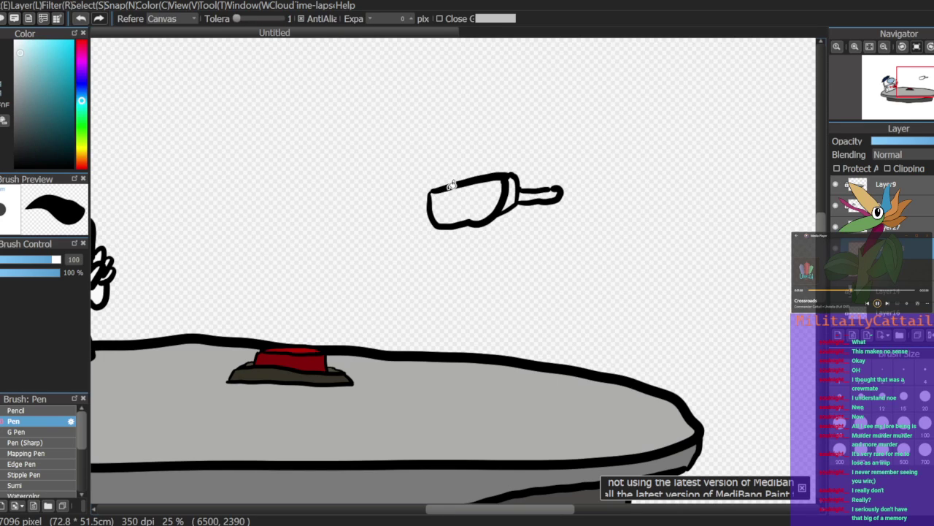
pyautogui.click(464, 199)
pyautogui.moveTo(22, 70); pyautogui.dragTo(21, 114)
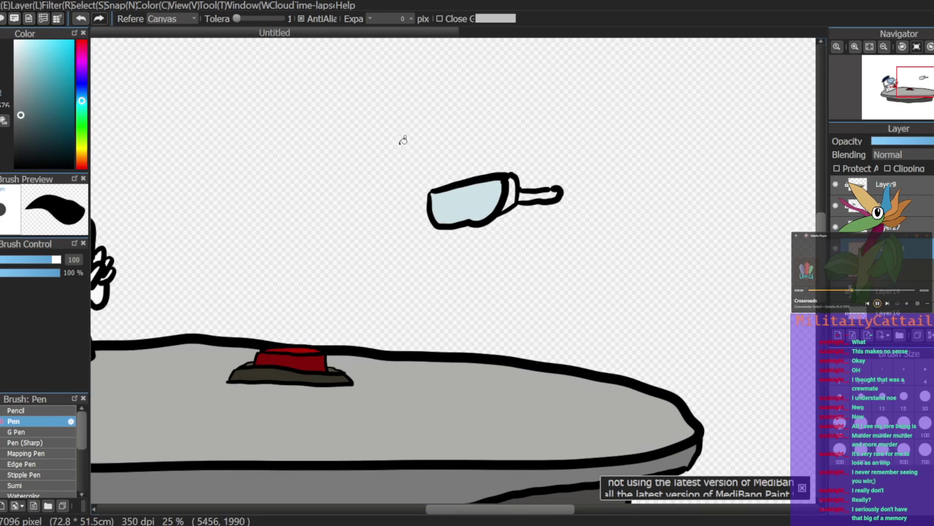
pyautogui.click(512, 179)
pyautogui.click(82, 156)
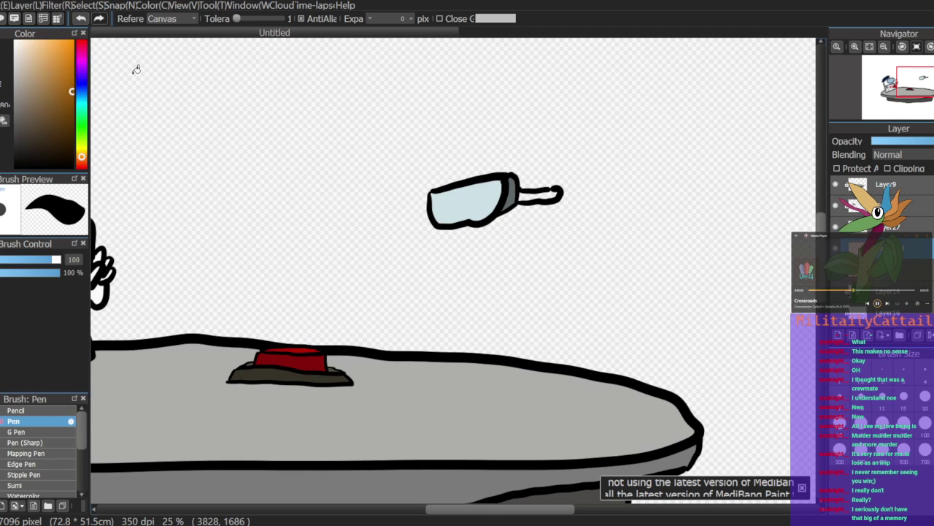
pyautogui.click(546, 194)
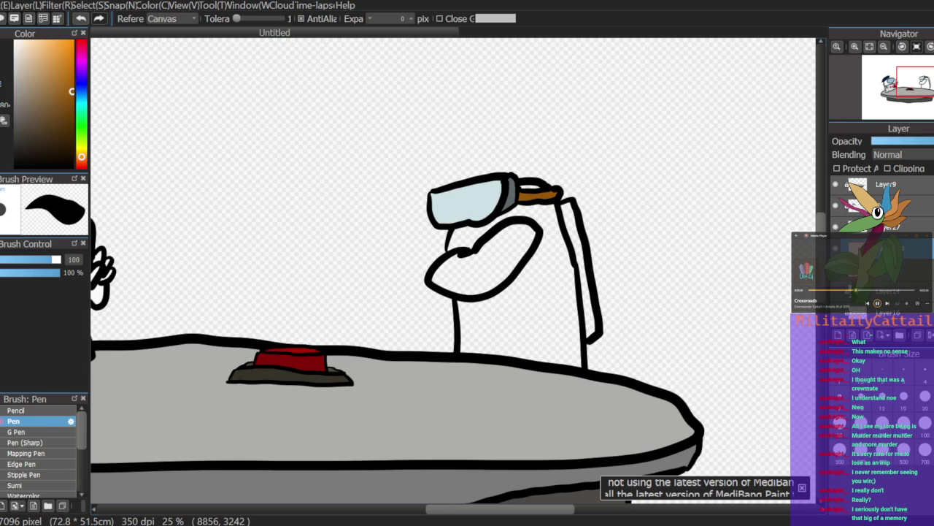
# Step: Show the second character's outline again and merge the cleaver's outline into its colour layer
pyautogui.click(836, 248)
pyautogui.click(837, 247)
pyautogui.click(917, 227)
pyautogui.hotkey('ctrl', 'z')
pyautogui.hotkey('ctrl', 'z')
pyautogui.hotkey('ctrl', 'y')
pyautogui.hotkey('ctrl', 'y')
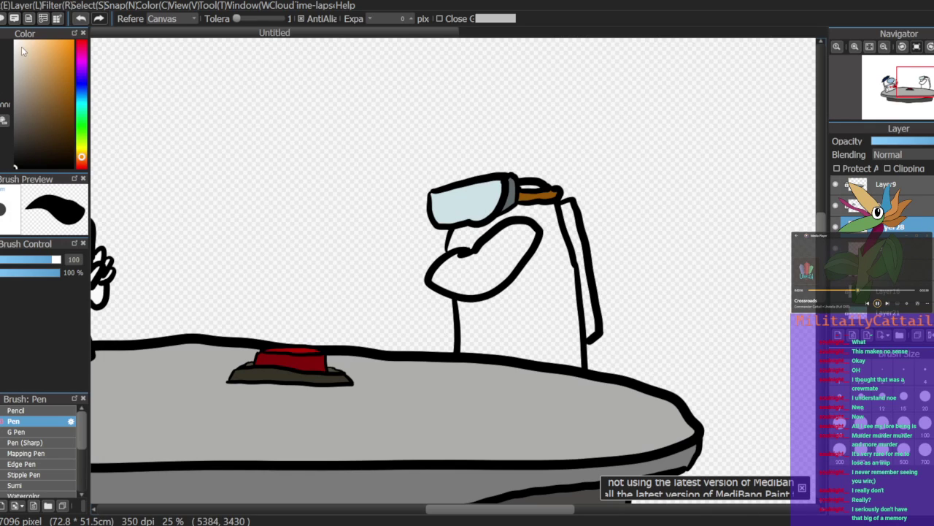
# Step: Set the pen size to 50 and draw a small black heart outline just above the cleaver's blade
pyautogui.press('b')
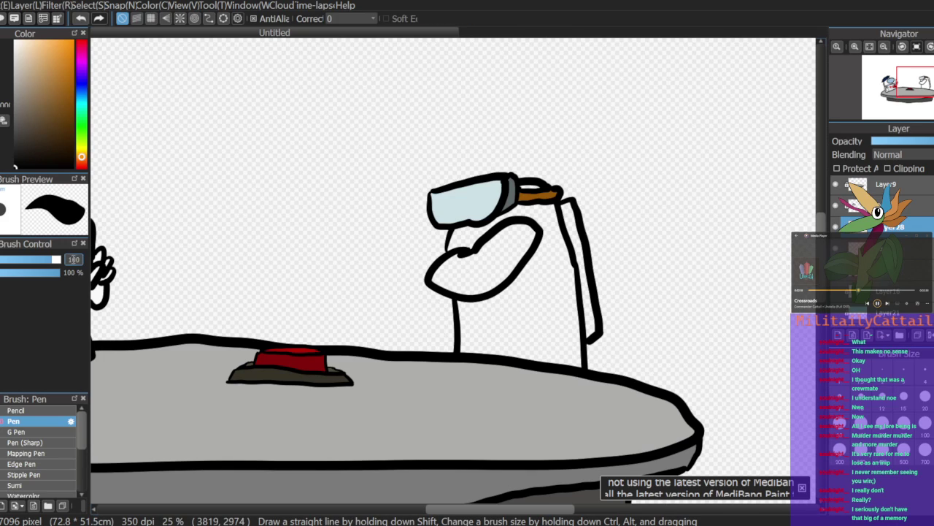
pyautogui.press('BackSpace')
pyautogui.press('BackSpace')
pyautogui.write('5')
pyautogui.moveTo(481, 123)
pyautogui.mouseDown()
pyautogui.moveTo(483, 148)
pyautogui.moveTo(483, 122)
pyautogui.moveTo(502, 114)
pyautogui.moveTo(483, 158)
pyautogui.mouseUp()
pyautogui.hotkey('ctrl', 'z')
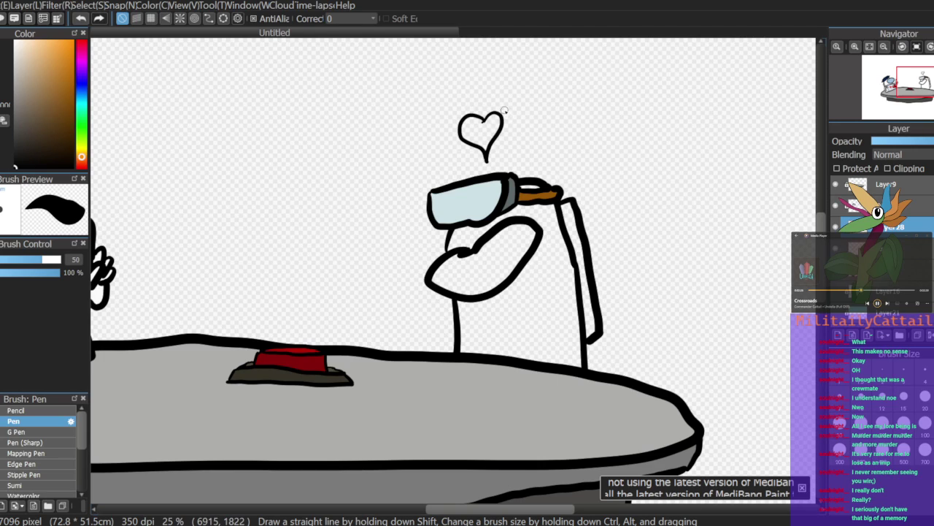
# Step: Fill the heart above the cleaver's blade with magenta pink
pyautogui.click(81, 66)
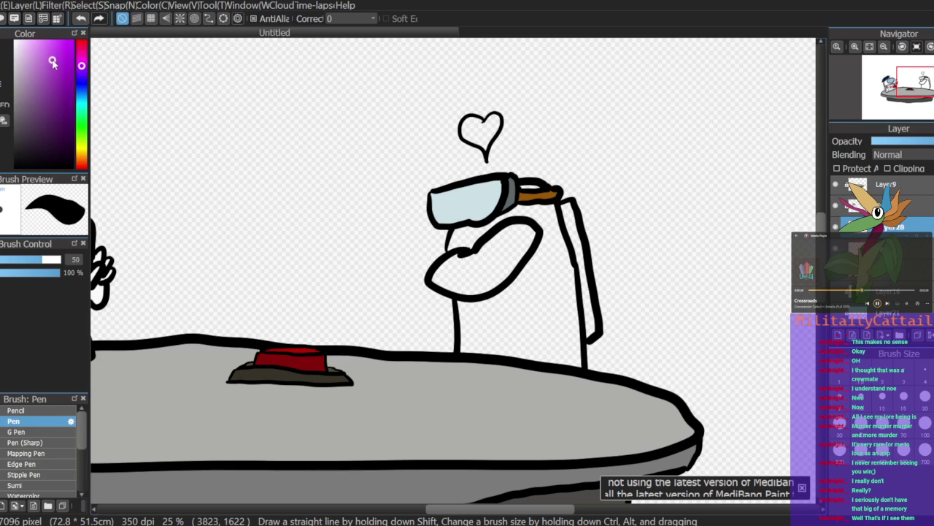
pyautogui.moveTo(85, 67); pyautogui.dragTo(79, 58)
pyautogui.press('g')
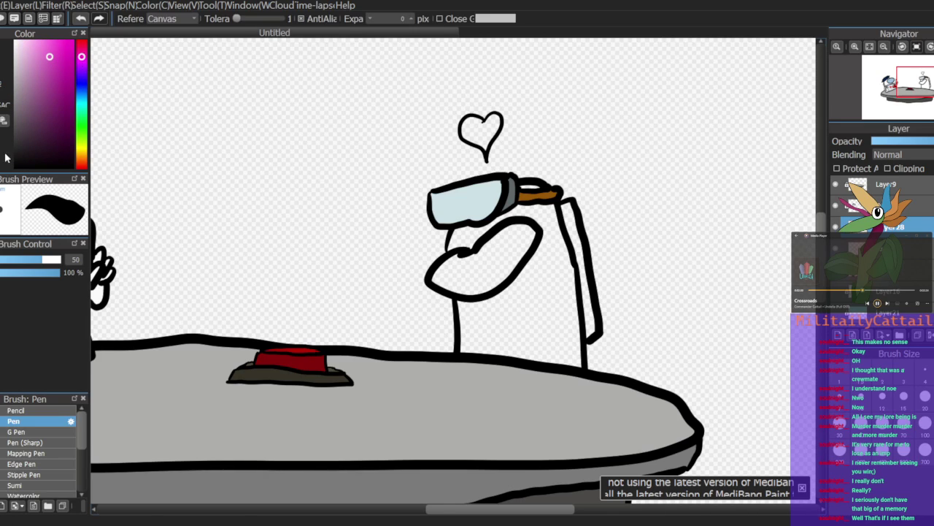
pyautogui.click(489, 126)
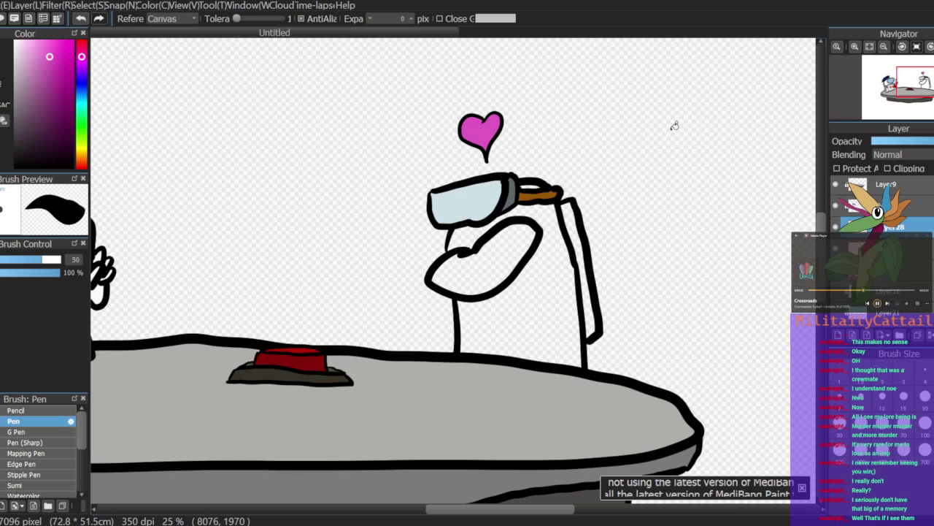
# Step: Hide the cleaver layer and, on a new layer, fill the second character's body blue and its backpack dark blue
pyautogui.click(836, 227)
pyautogui.click(836, 227)
pyautogui.click(835, 226)
pyautogui.click(81, 91)
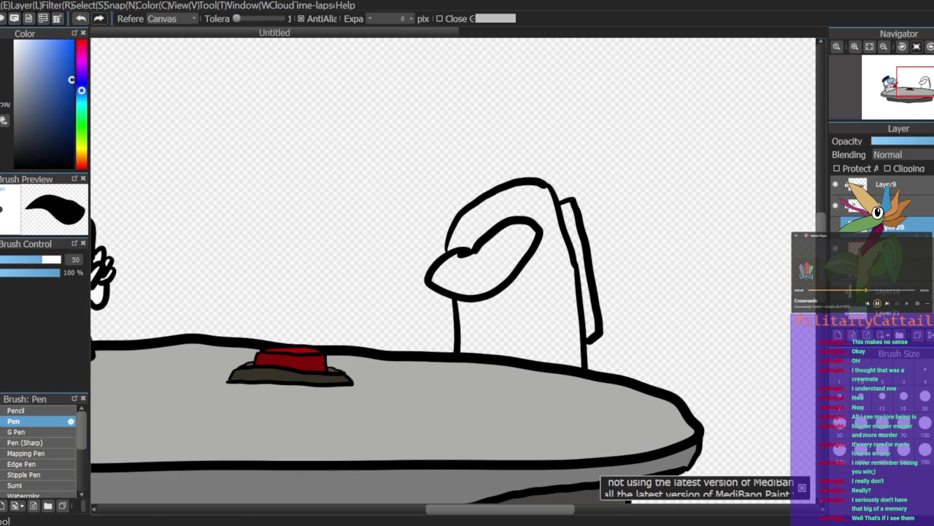
pyautogui.click(887, 248)
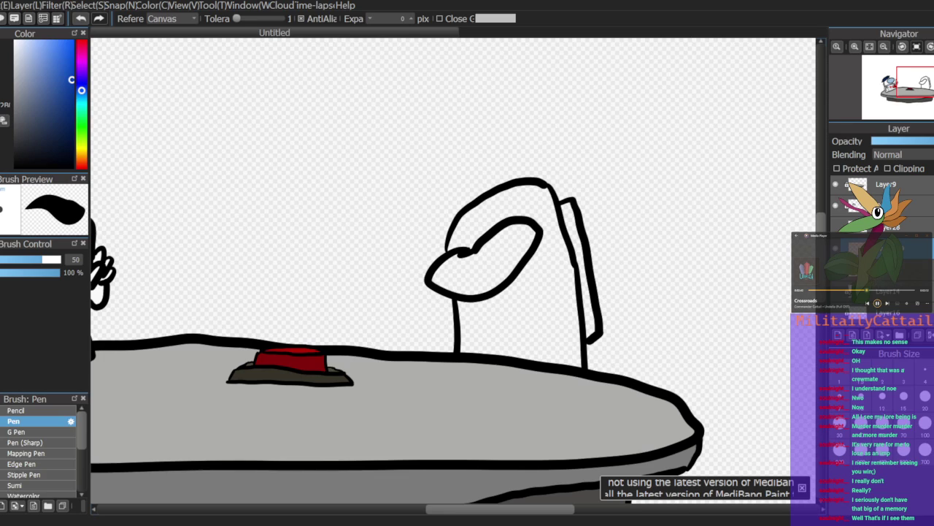
pyautogui.click(838, 335)
pyautogui.click(556, 284)
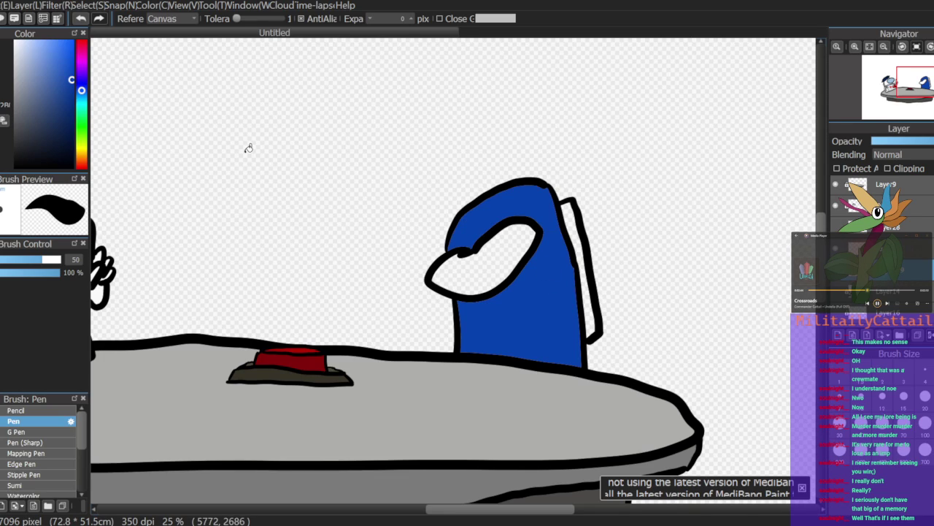
pyautogui.click(575, 222)
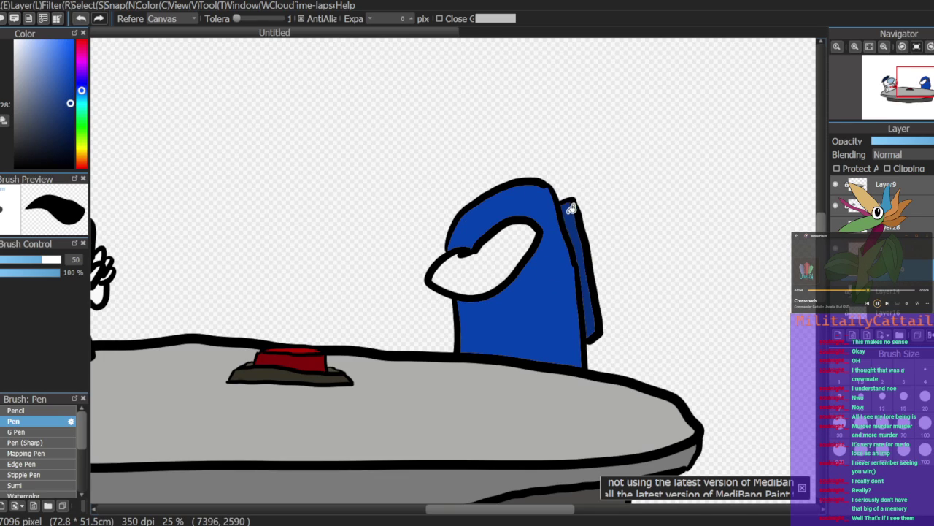
# Step: Fill the second character's visor pale blue-green and show the cleaver and heart again
pyautogui.click(82, 103)
pyautogui.click(25, 82)
pyautogui.click(514, 239)
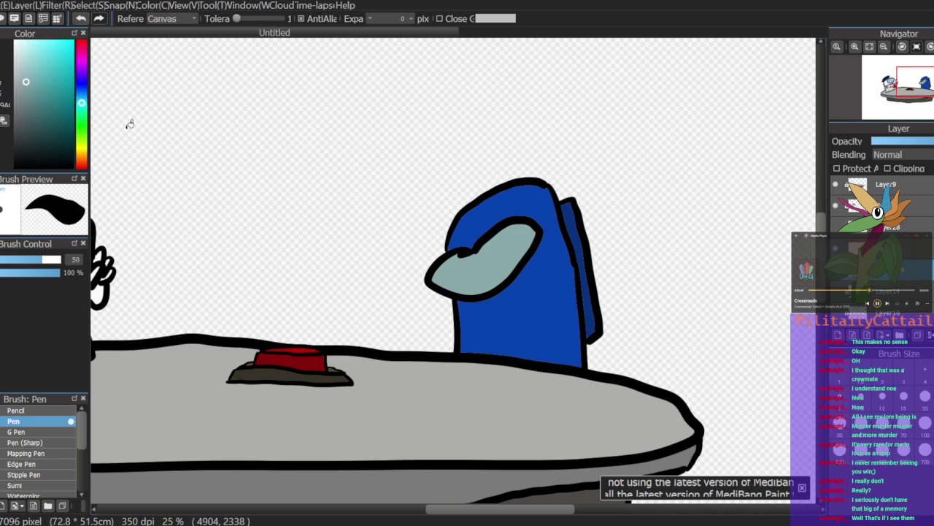
pyautogui.click(23, 60)
pyautogui.click(497, 245)
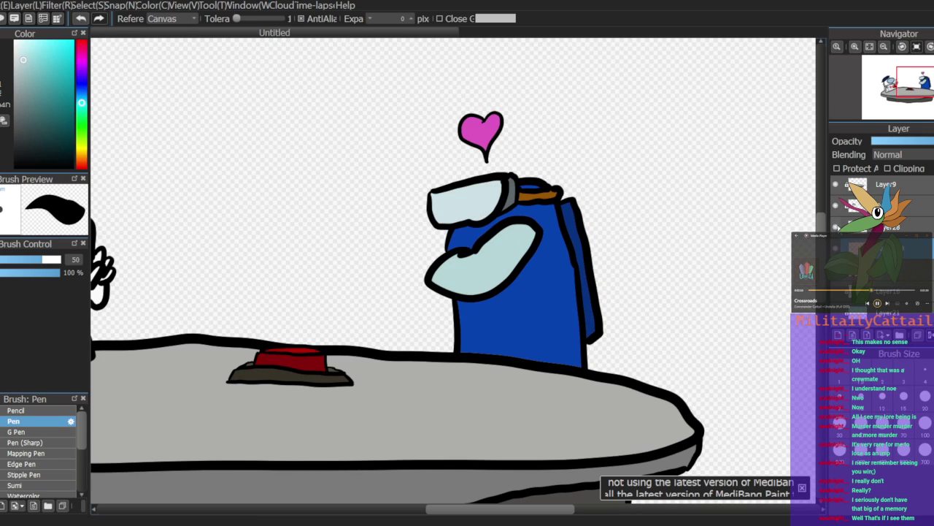
# Step: Draw a red four-pointed glint on the upper end of the blue character's visor, on Layer28
pyautogui.click(894, 227)
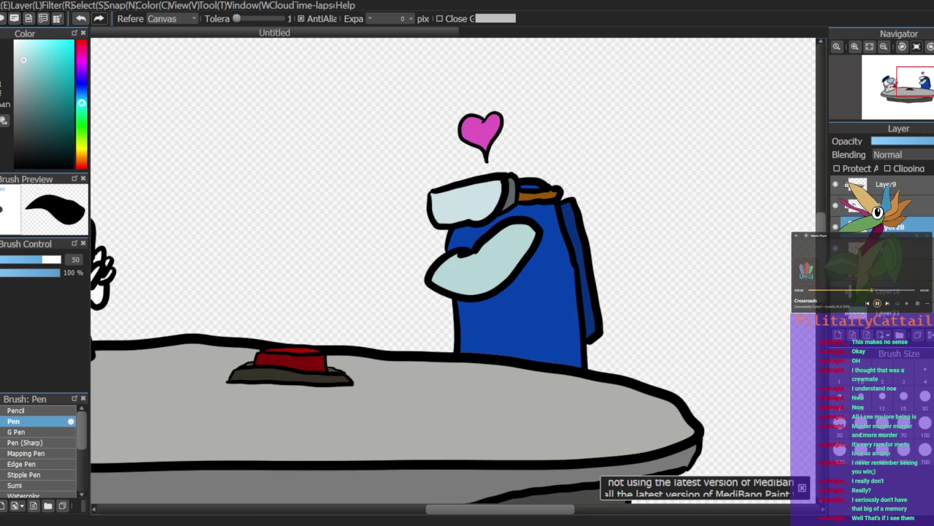
pyautogui.click(82, 41)
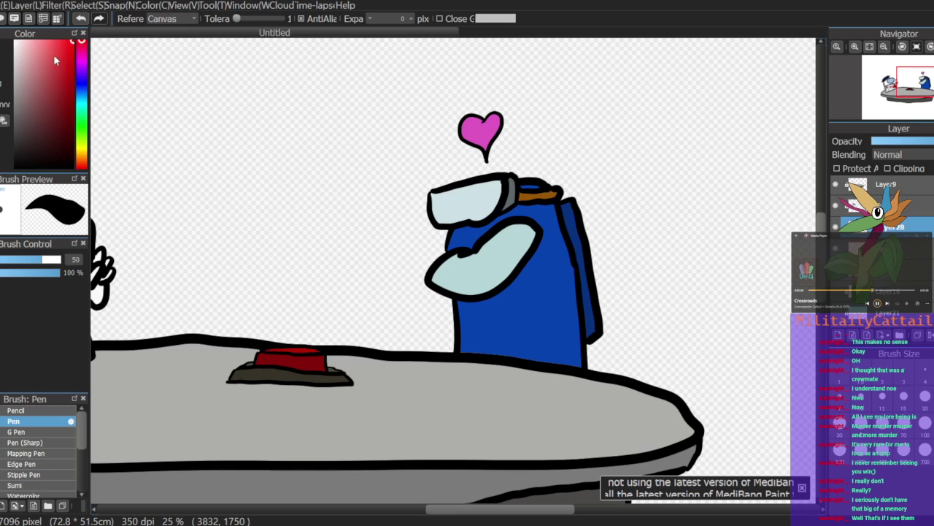
pyautogui.press('b')
pyautogui.moveTo(514, 237)
pyautogui.mouseDown()
pyautogui.moveTo(526, 234)
pyautogui.moveTo(521, 253)
pyautogui.moveTo(520, 232)
pyautogui.mouseUp()
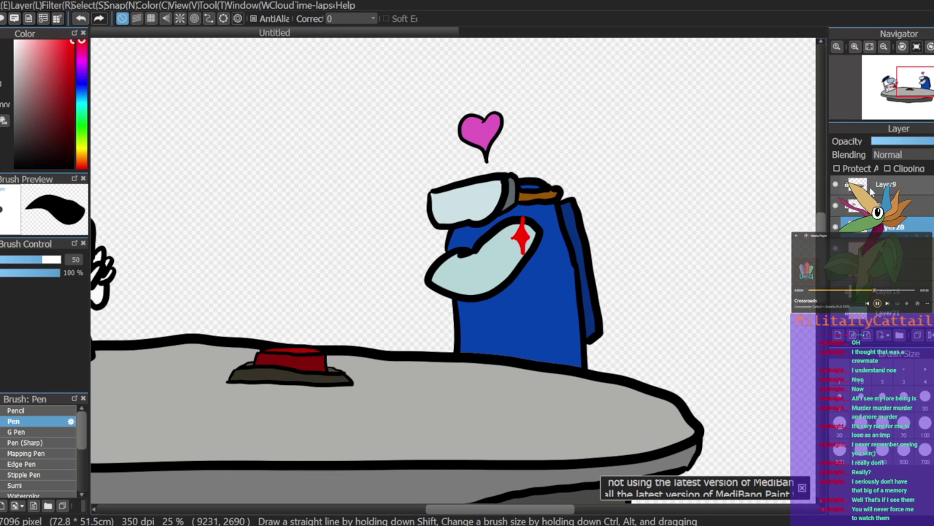
# Step: Show the orange character in the dark hat and examine how it overlaps the blue character and table
pyautogui.click(883, 46)
pyautogui.moveTo(927, 89); pyautogui.dragTo(920, 100)
pyautogui.scroll(3, 872, 212)
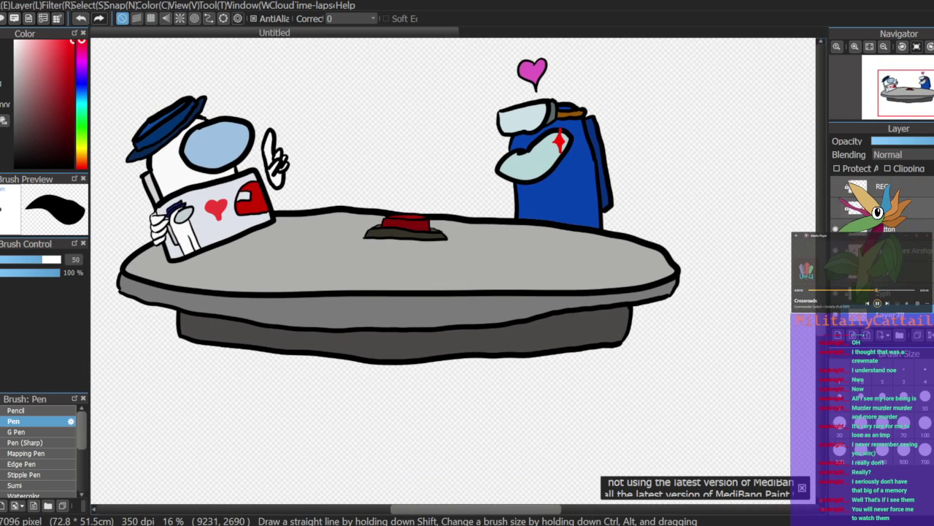
pyautogui.click(836, 208)
pyautogui.moveTo(928, 83); pyautogui.dragTo(933, 75)
pyautogui.click(882, 50)
pyautogui.click(856, 49)
pyautogui.click(854, 49)
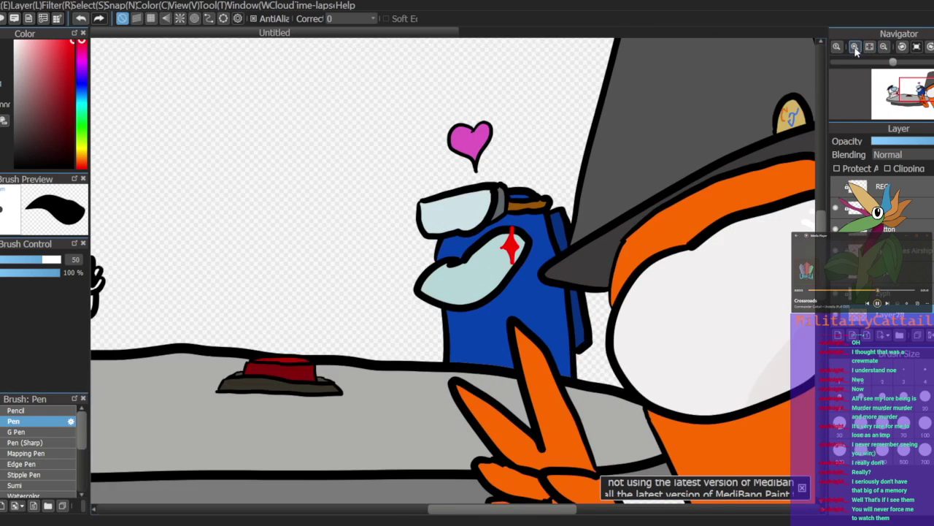
pyautogui.click(855, 49)
pyautogui.click(855, 49)
pyautogui.click(855, 49)
pyautogui.moveTo(914, 89); pyautogui.dragTo(916, 93)
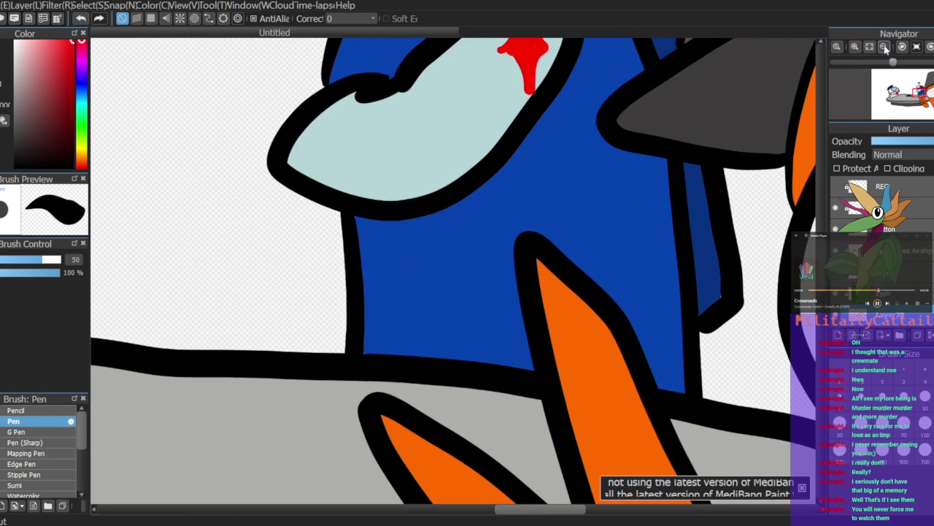
pyautogui.click(884, 49)
pyautogui.click(884, 49)
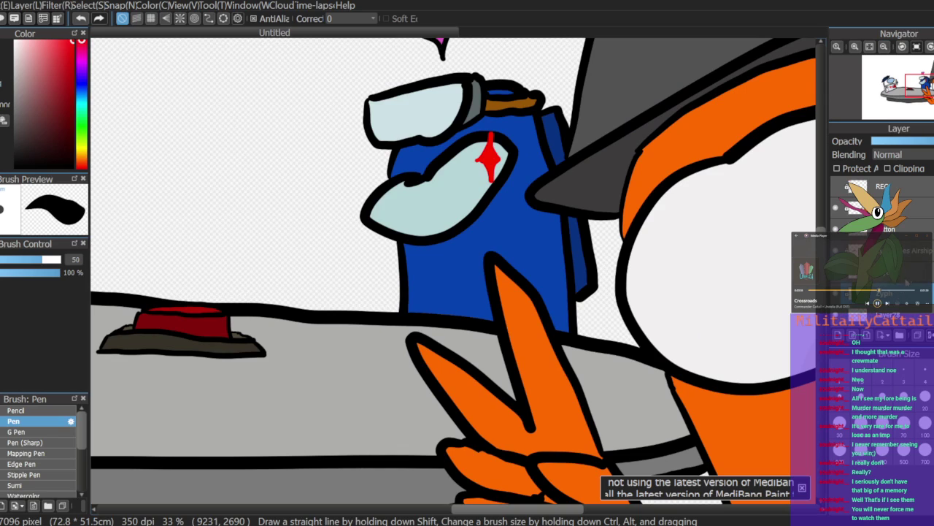
# Step: Make Layer28 the active layer and hide the orange character in the dark hat
pyautogui.scroll(-6, 903, 208)
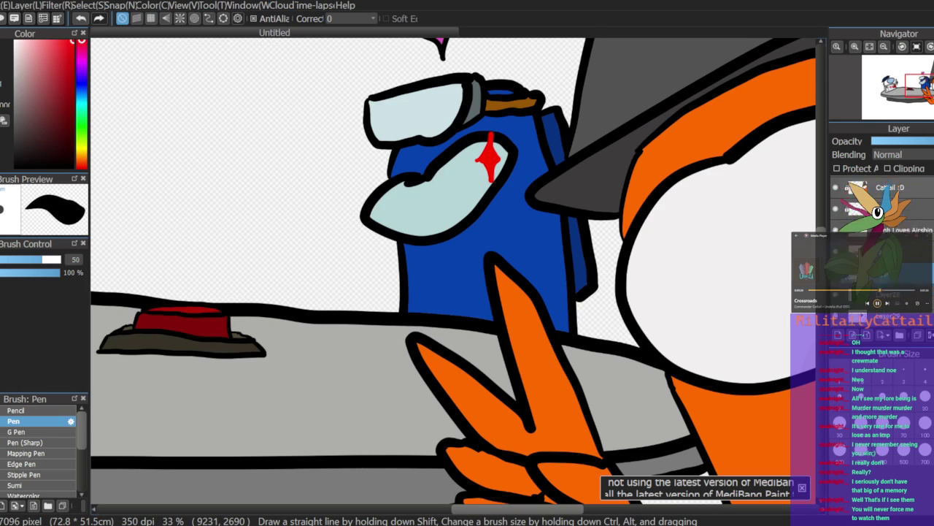
pyautogui.click(903, 197)
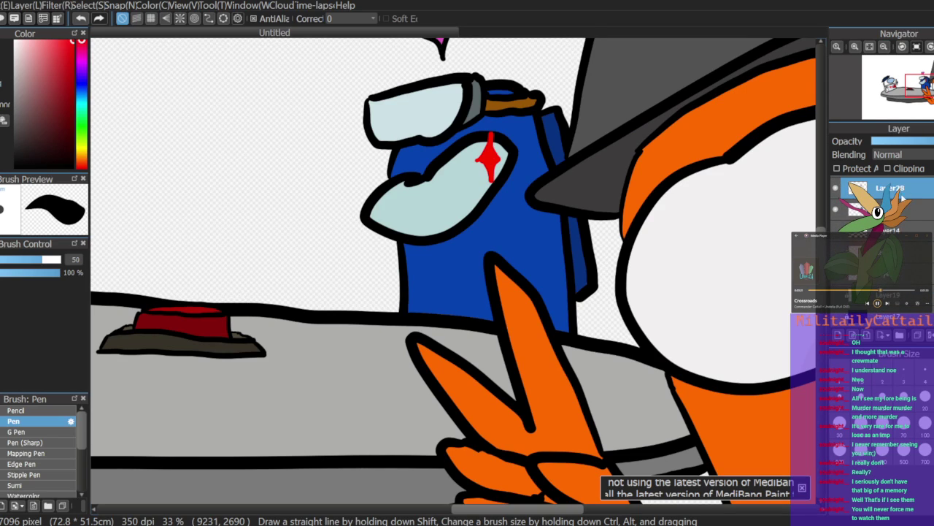
pyautogui.click(855, 47)
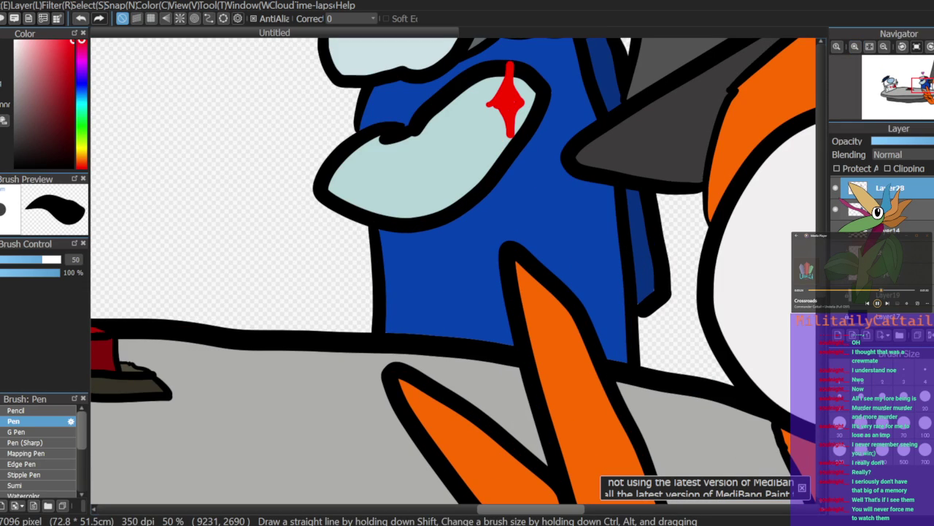
pyautogui.scroll(4, 876, 219)
pyautogui.click(835, 207)
pyautogui.scroll(-1, 836, 207)
pyautogui.scroll(2, 883, 204)
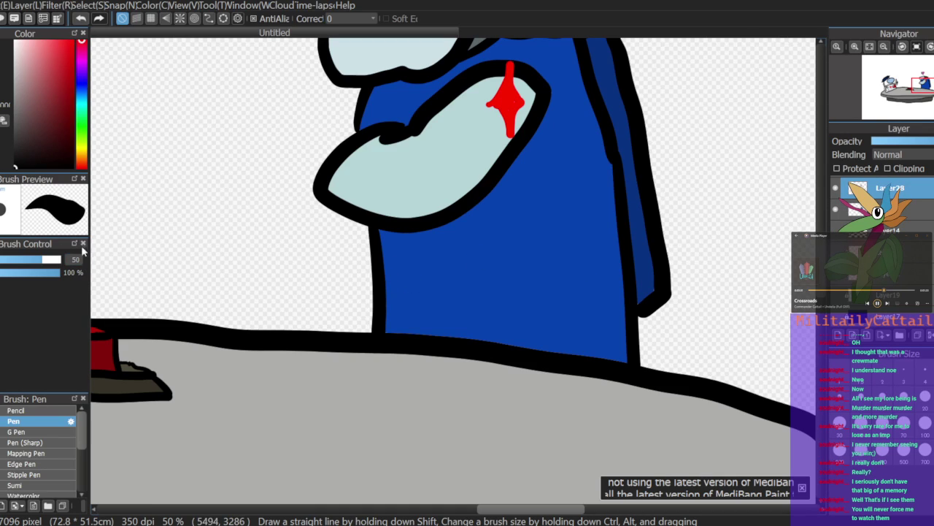
# Step: Set the pen size to 100
pyautogui.click(75, 260)
pyautogui.write('100')
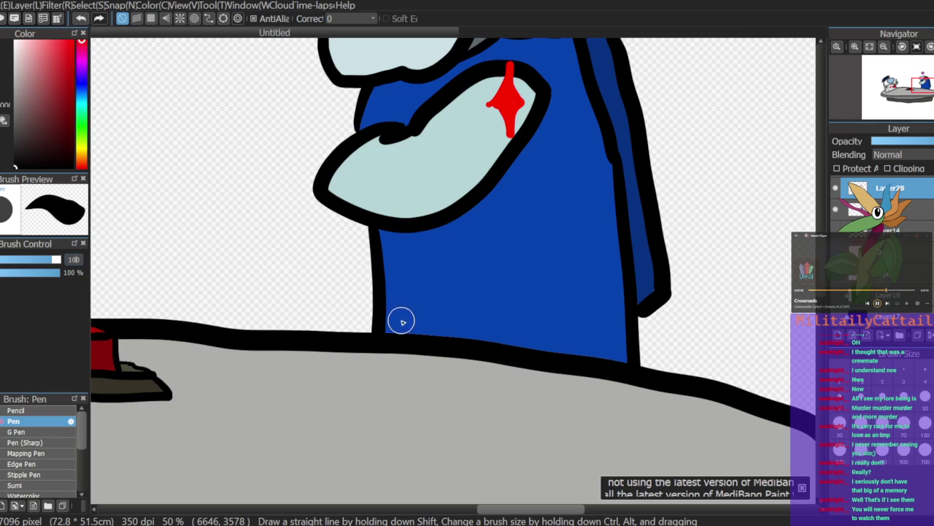
pyautogui.moveTo(401, 319); pyautogui.dragTo(465, 291)
pyautogui.hotkey('ctrl', 'z')
pyautogui.moveTo(400, 319); pyautogui.dragTo(467, 291)
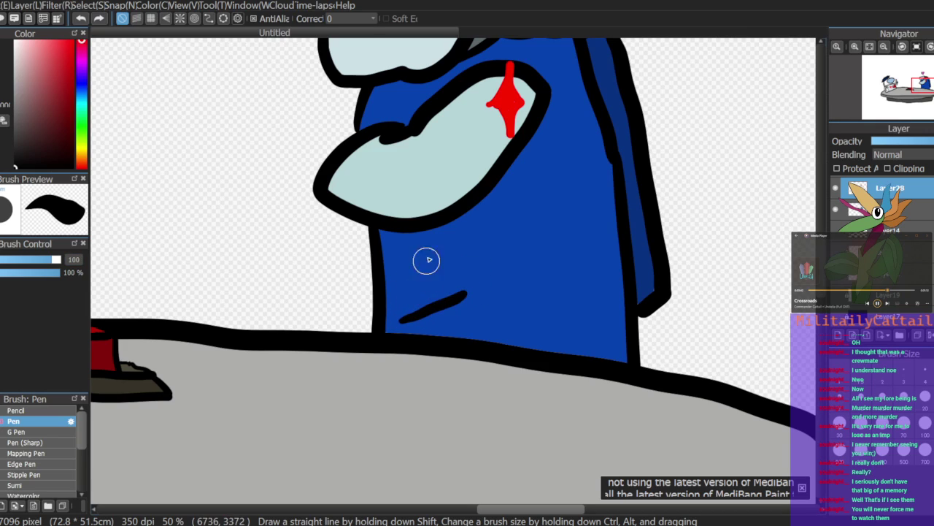
pyautogui.hotkey('ctrl', 'z')
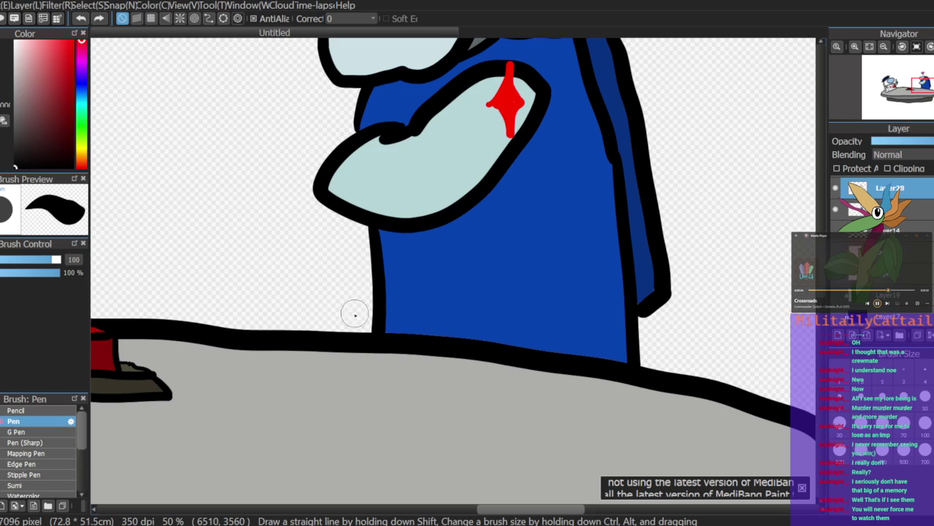
# Step: Draw a black upright knife with a slanted crossguard, blade and handle at the blue character's front, rising from the table edge
pyautogui.moveTo(334, 318); pyautogui.dragTo(415, 282)
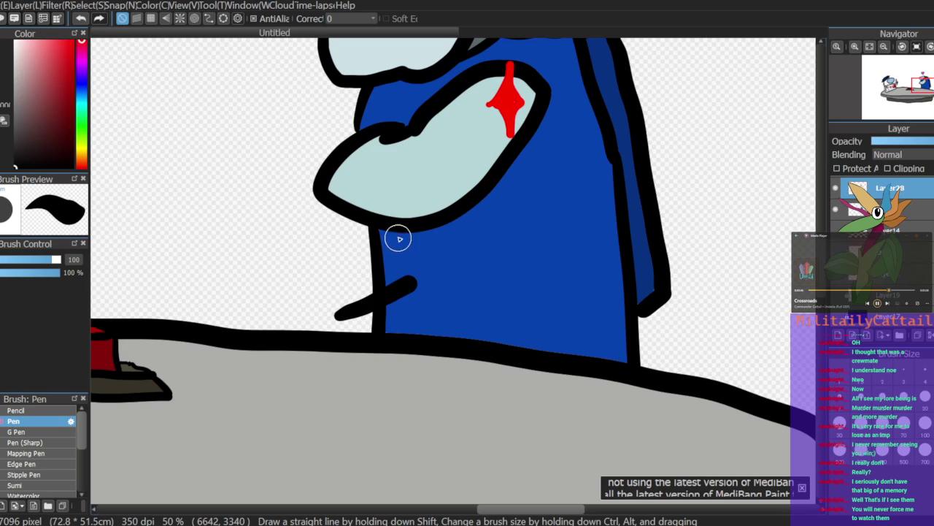
pyautogui.moveTo(373, 260); pyautogui.dragTo(389, 284)
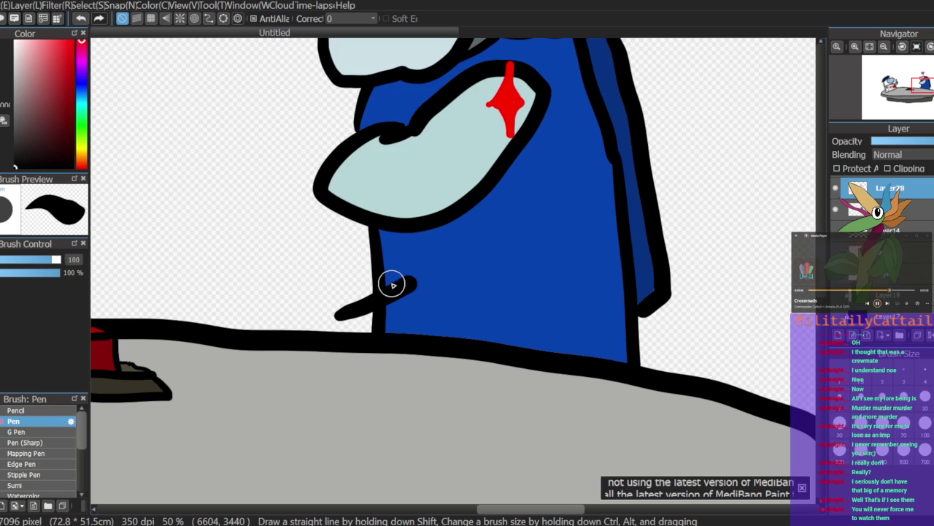
pyautogui.moveTo(365, 239)
pyautogui.mouseDown()
pyautogui.moveTo(344, 211)
pyautogui.moveTo(341, 242)
pyautogui.moveTo(357, 283)
pyautogui.moveTo(378, 269)
pyautogui.moveTo(393, 281)
pyautogui.moveTo(392, 230)
pyautogui.moveTo(418, 333)
pyautogui.mouseUp()
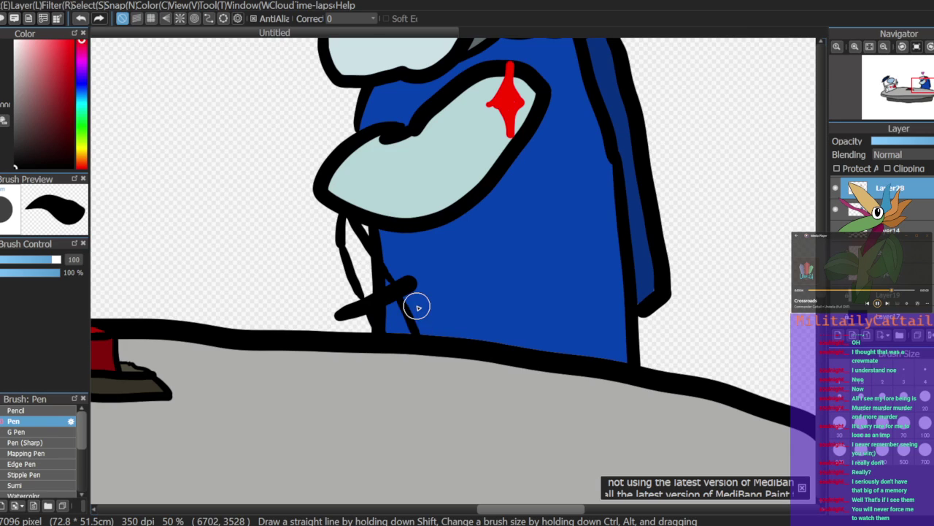
# Step: Hide the blue character and fill the knife's blade light grey and its handle brown
pyautogui.click(836, 210)
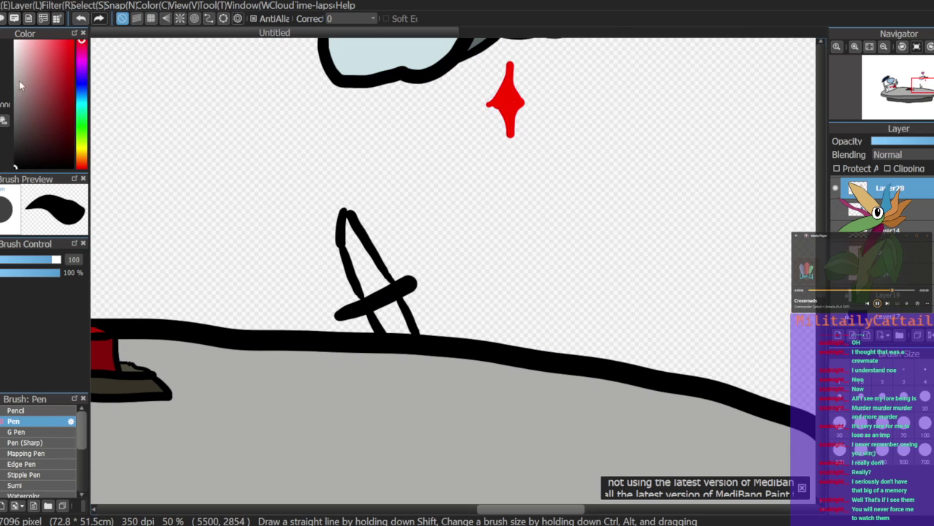
pyautogui.press('g')
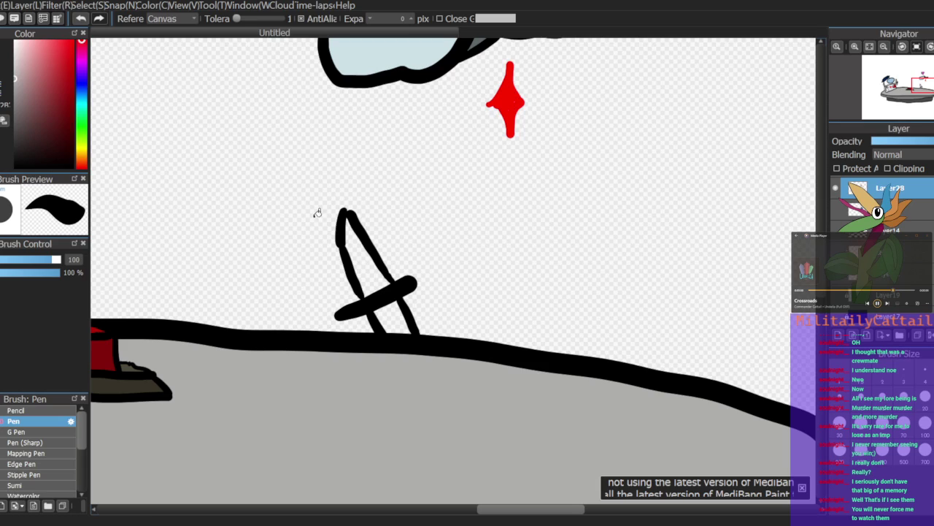
pyautogui.click(364, 262)
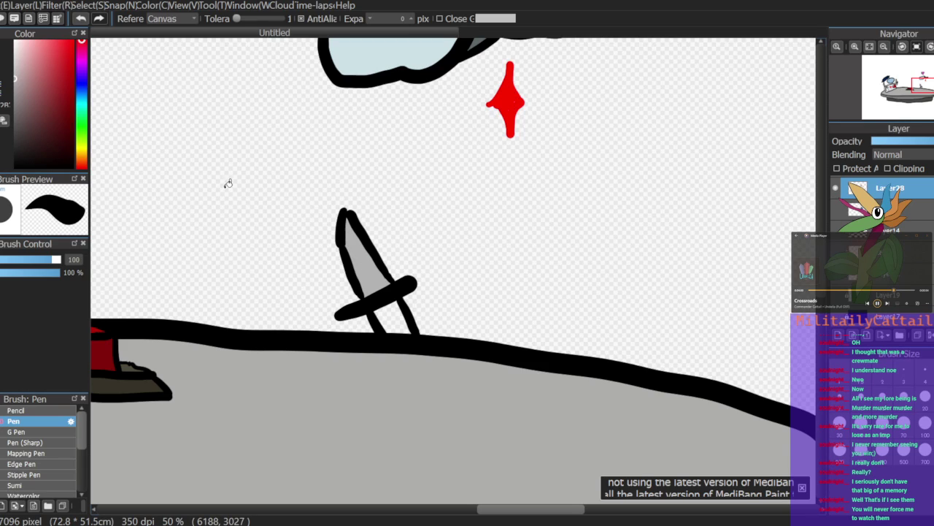
pyautogui.moveTo(82, 60); pyautogui.dragTo(81, 158)
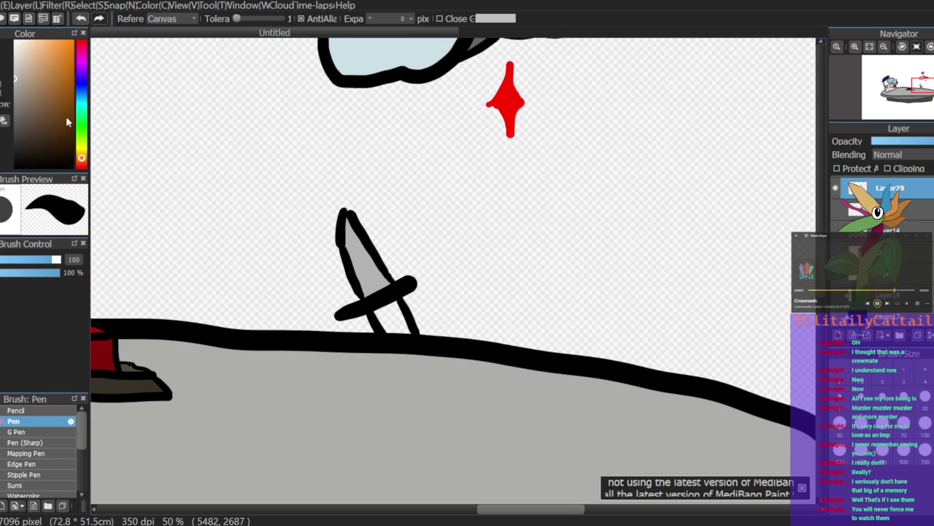
pyautogui.click(398, 313)
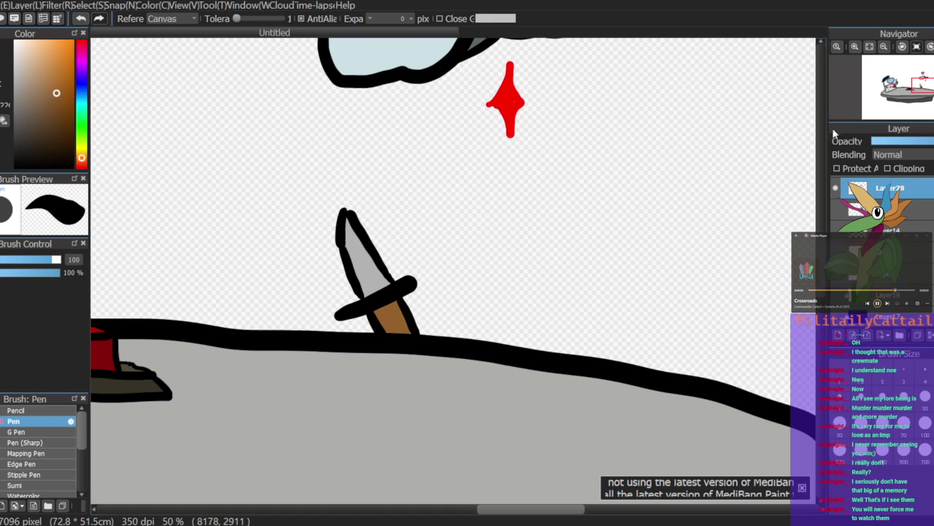
# Step: Show the blue character again and move the knife left so it stands just in front of the body, leaving nothing selected
pyautogui.click(884, 48)
pyautogui.click(884, 47)
pyautogui.click(836, 209)
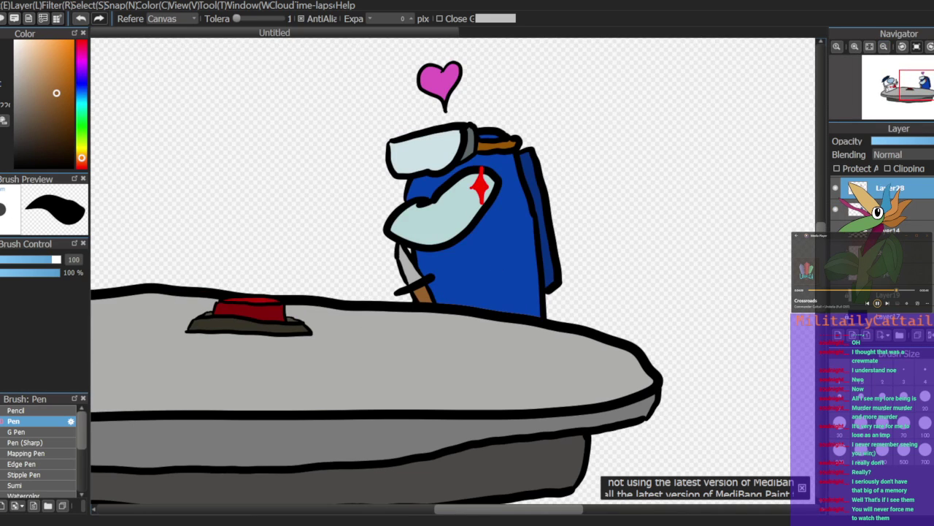
pyautogui.press('m')
pyautogui.moveTo(373, 235); pyautogui.dragTo(445, 309)
pyautogui.press('v')
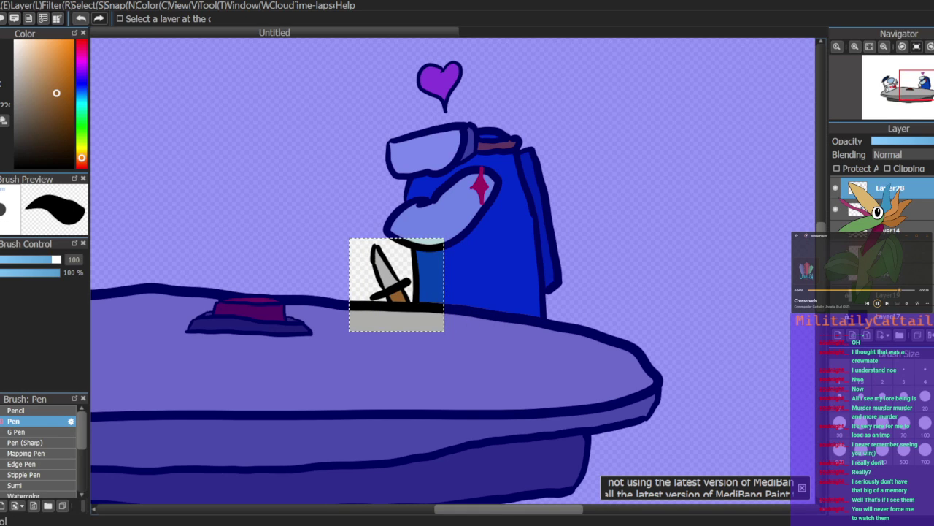
pyautogui.press('m')
pyautogui.hotkey('ctrl', 'd')
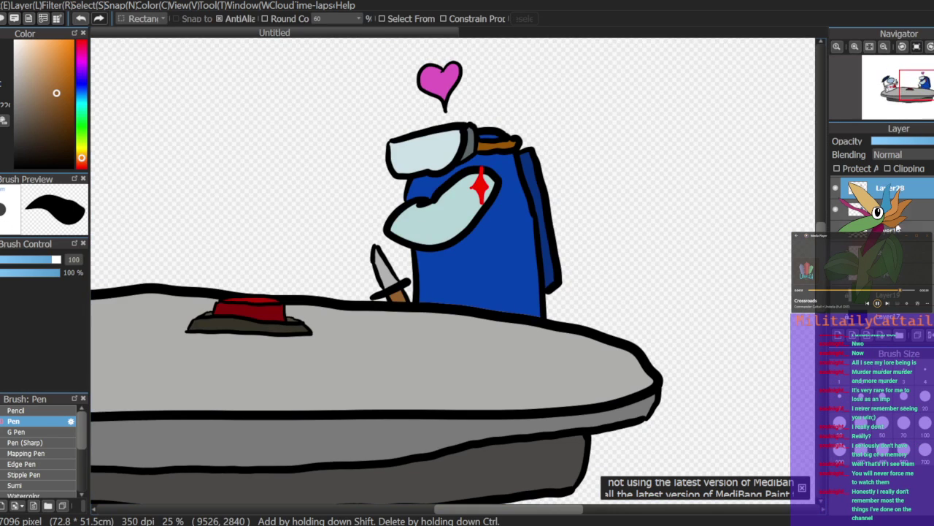
# Step: Move Layer28 one place down in the layer stack
pyautogui.click(933, 169)
pyautogui.click(933, 211)
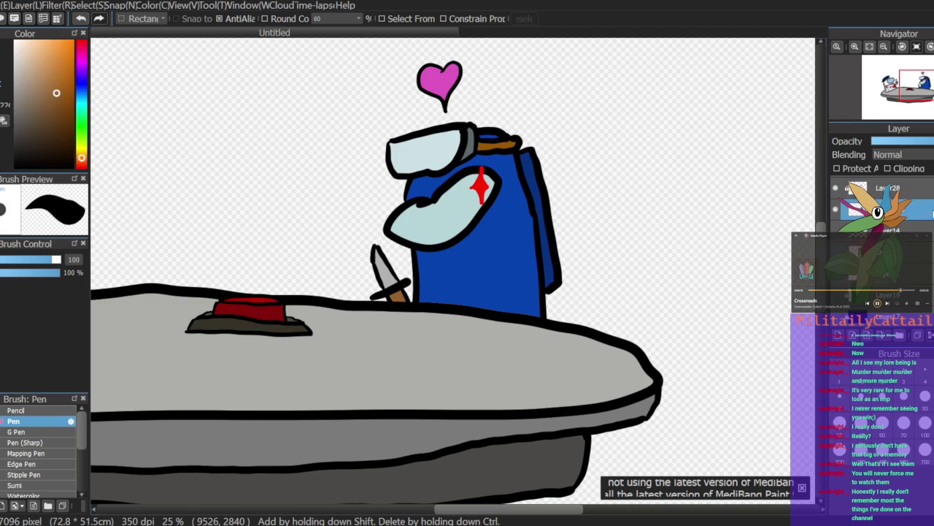
pyautogui.click(931, 191)
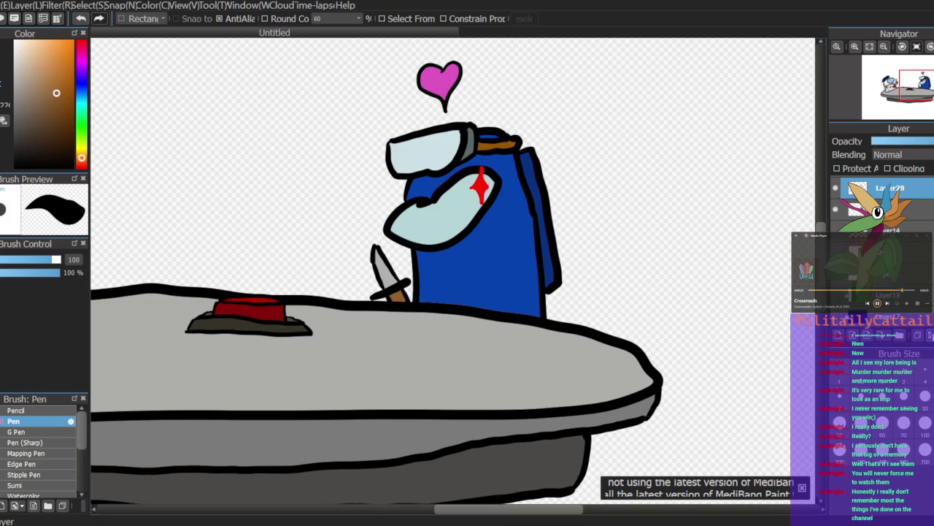
pyautogui.moveTo(927, 189); pyautogui.dragTo(927, 218)
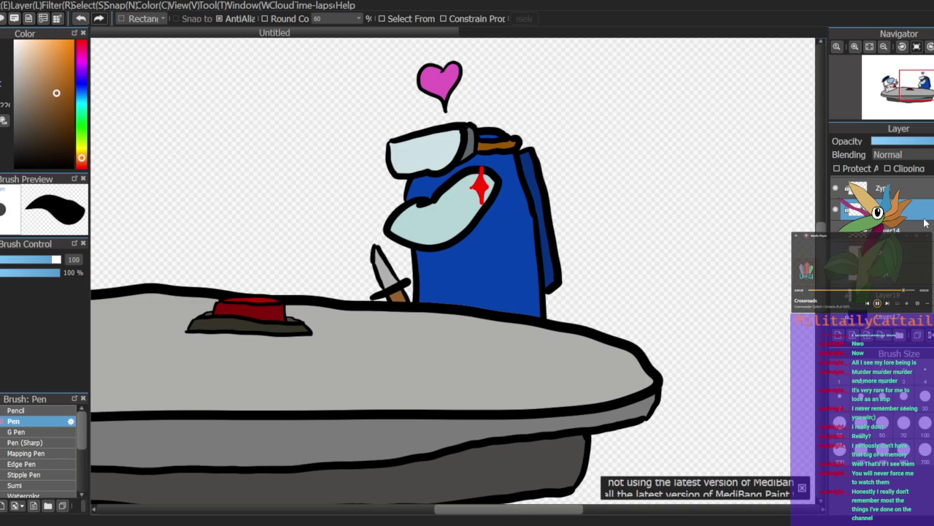
# Step: Choose black for the pen and add a new layer directly above Layer14
pyautogui.tripleClick(885, 48)
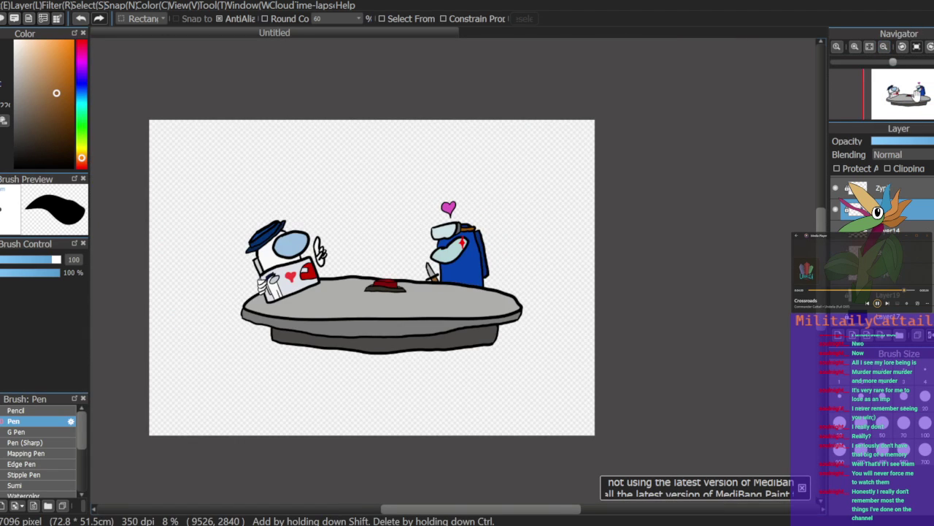
pyautogui.moveTo(914, 93); pyautogui.dragTo(903, 95)
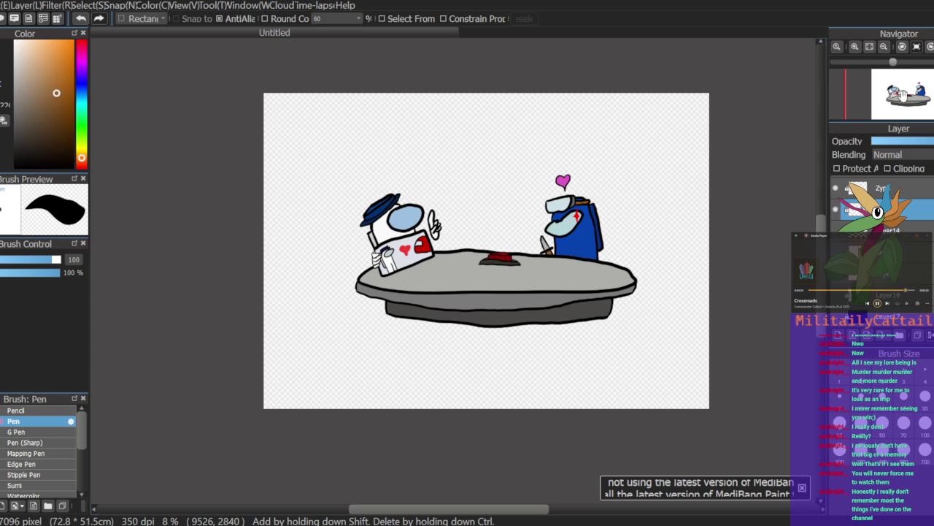
pyautogui.doubleClick(855, 47)
pyautogui.click(855, 47)
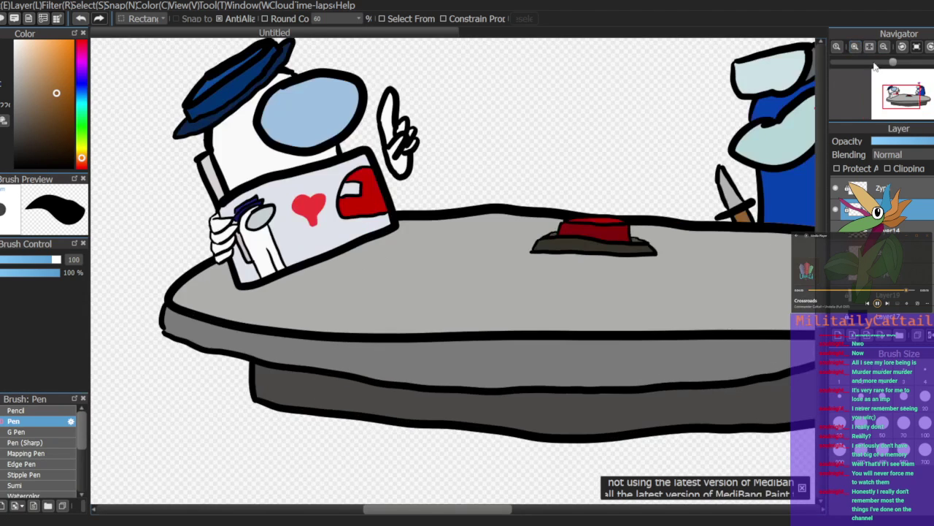
pyautogui.click(912, 94)
pyautogui.moveTo(912, 90); pyautogui.dragTo(905, 88)
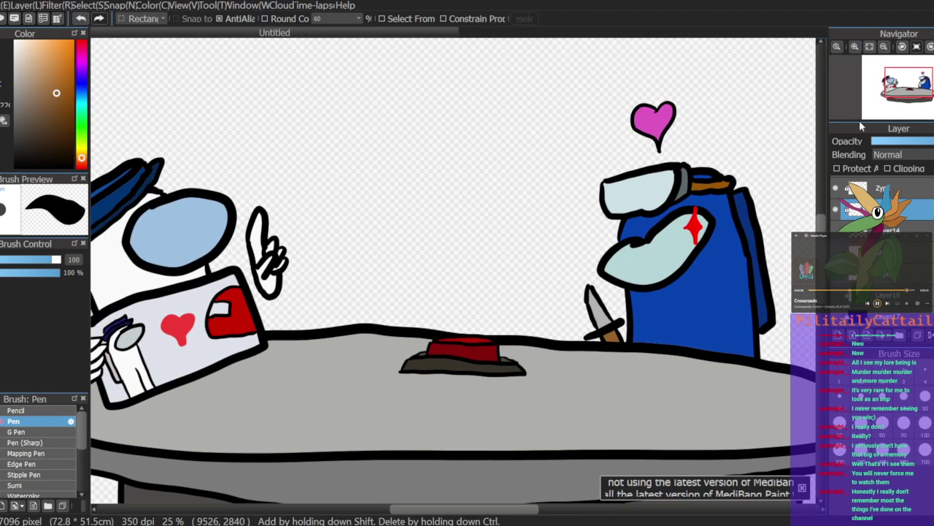
pyautogui.moveTo(28, 142); pyautogui.dragTo(14, 168)
pyautogui.click(1, 55)
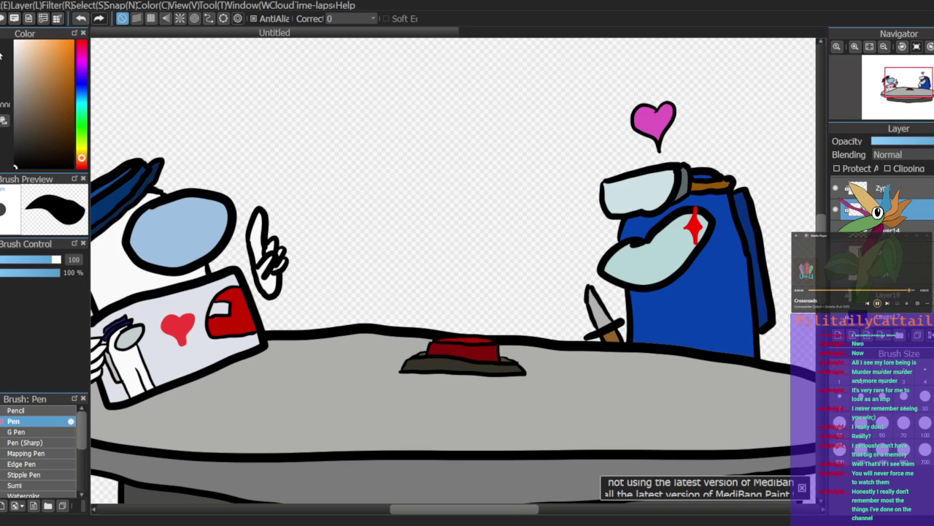
pyautogui.moveTo(909, 82); pyautogui.dragTo(901, 84)
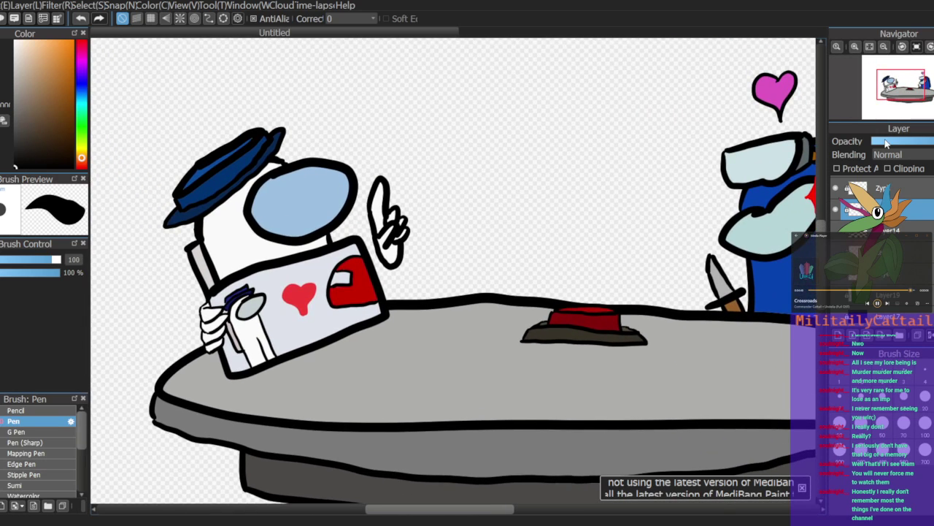
pyautogui.click(895, 230)
pyautogui.click(838, 335)
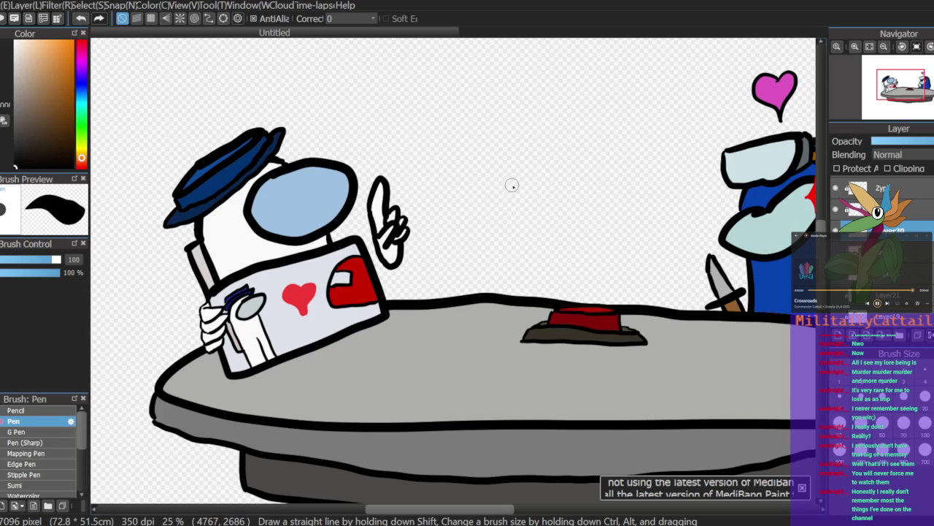
pyautogui.moveTo(541, 170)
pyautogui.mouseDown()
pyautogui.moveTo(500, 191)
pyautogui.moveTo(543, 241)
pyautogui.moveTo(632, 228)
pyautogui.moveTo(585, 177)
pyautogui.moveTo(536, 168)
pyautogui.mouseUp()
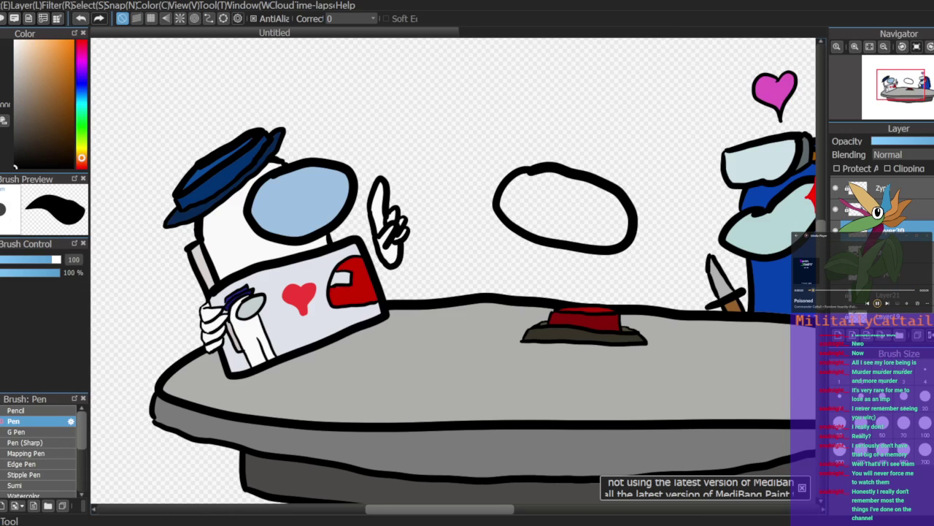
pyautogui.press('v')
pyautogui.moveTo(630, 259)
pyautogui.mouseDown()
pyautogui.moveTo(550, 242)
pyautogui.moveTo(558, 254)
pyautogui.mouseUp()
pyautogui.moveTo(491, 275); pyautogui.dragTo(502, 277)
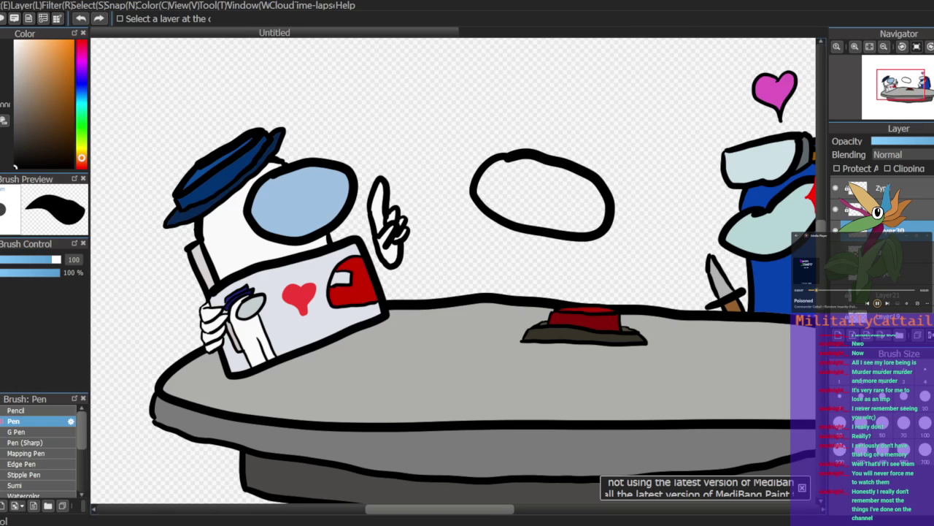
pyautogui.press('b')
pyautogui.hotkey('ctrl', 'z')
pyautogui.hotkey('ctrl', 'z')
# Step: Draw a black oval visor outline between the two characters and move it slightly up and toward the blue character
pyautogui.moveTo(488, 162)
pyautogui.mouseDown()
pyautogui.moveTo(552, 224)
pyautogui.moveTo(516, 169)
pyautogui.moveTo(493, 161)
pyautogui.mouseUp()
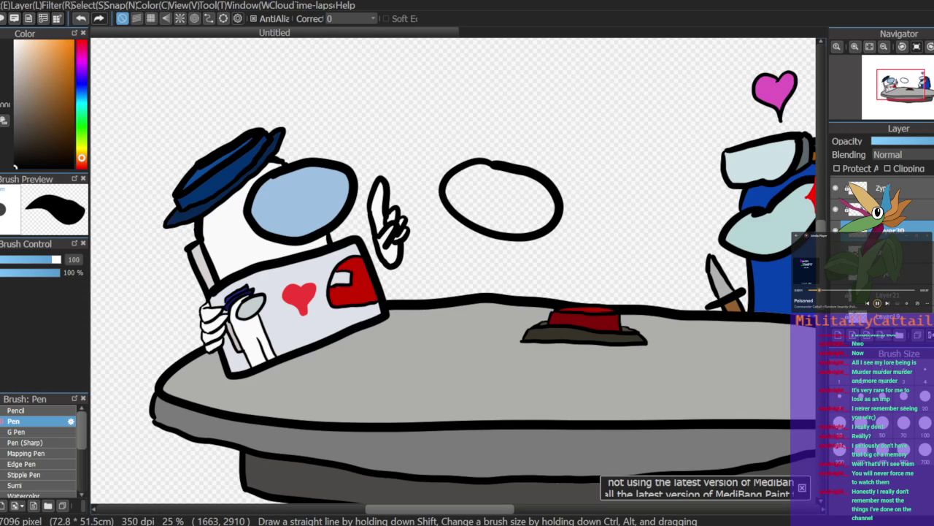
pyautogui.press('v')
pyautogui.moveTo(597, 223); pyautogui.dragTo(621, 209)
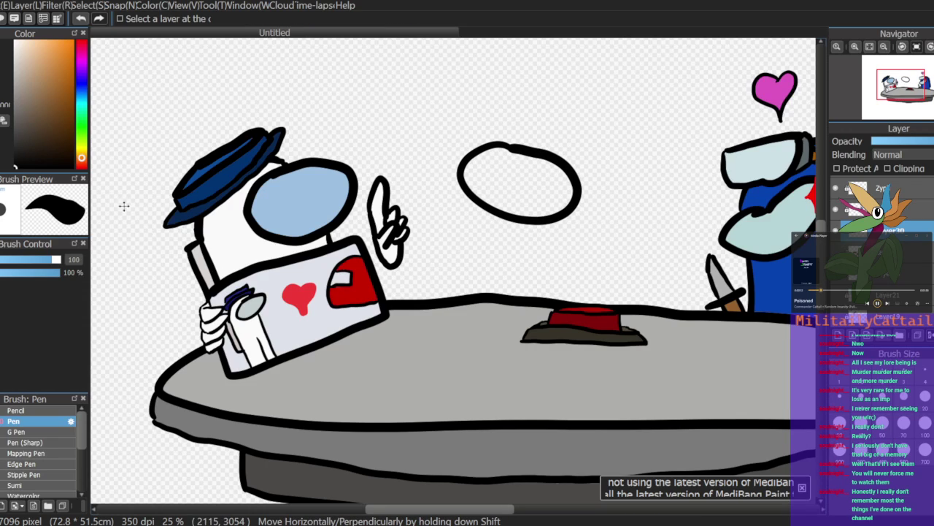
# Step: Draw the middle character's black body outline around the visor, with a rounded head and both sides reaching down to the table
pyautogui.press('b')
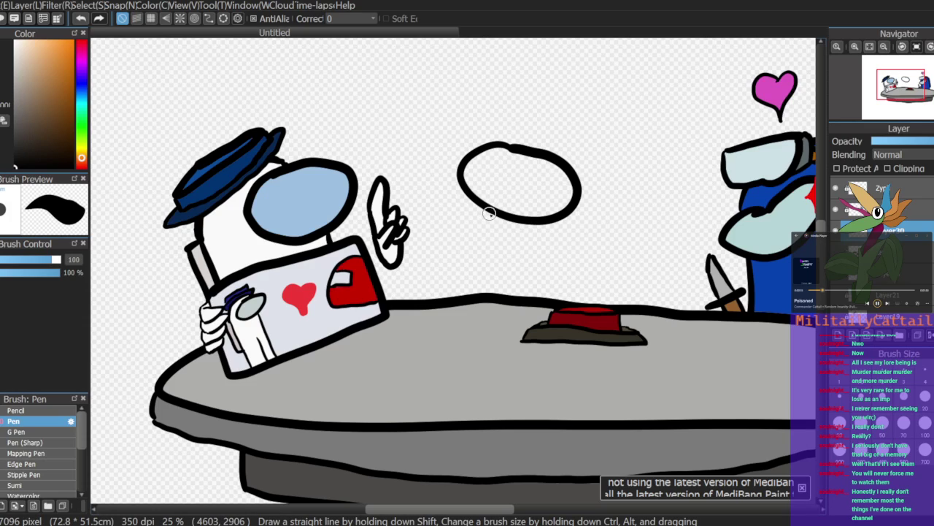
pyautogui.moveTo(489, 213); pyautogui.dragTo(497, 295)
pyautogui.moveTo(516, 146)
pyautogui.mouseDown()
pyautogui.moveTo(583, 122)
pyautogui.moveTo(608, 143)
pyautogui.mouseUp()
pyautogui.hotkey('ctrl', 'z')
pyautogui.moveTo(511, 141)
pyautogui.mouseDown()
pyautogui.moveTo(541, 125)
pyautogui.moveTo(608, 148)
pyautogui.moveTo(602, 142)
pyautogui.moveTo(657, 314)
pyautogui.mouseUp()
pyautogui.hotkey('ctrl', 'z')
pyautogui.moveTo(600, 139); pyautogui.dragTo(653, 307)
pyautogui.hotkey('ctrl', 'z')
pyautogui.moveTo(600, 138); pyautogui.dragTo(639, 305)
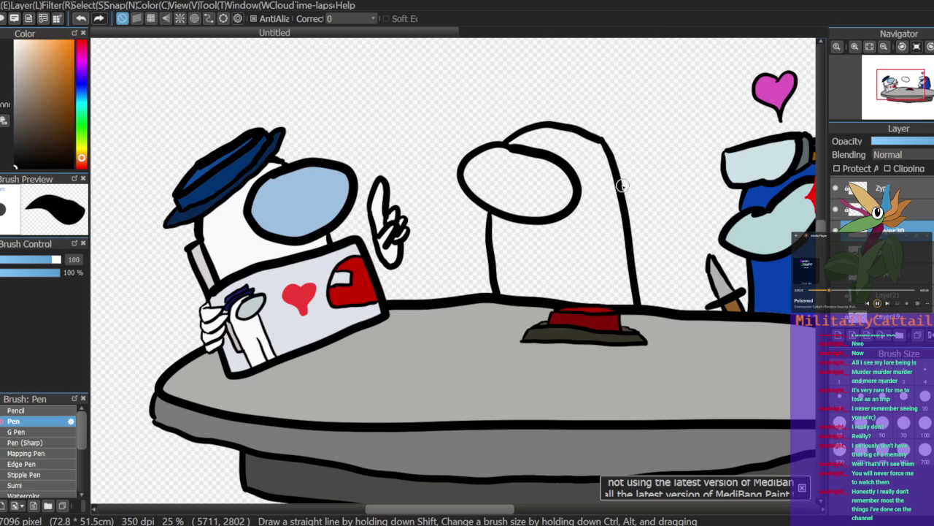
# Step: Draw a narrow black backpack outline along the middle character's back
pyautogui.moveTo(612, 153); pyautogui.dragTo(649, 293)
pyautogui.hotkey('ctrl', 'z')
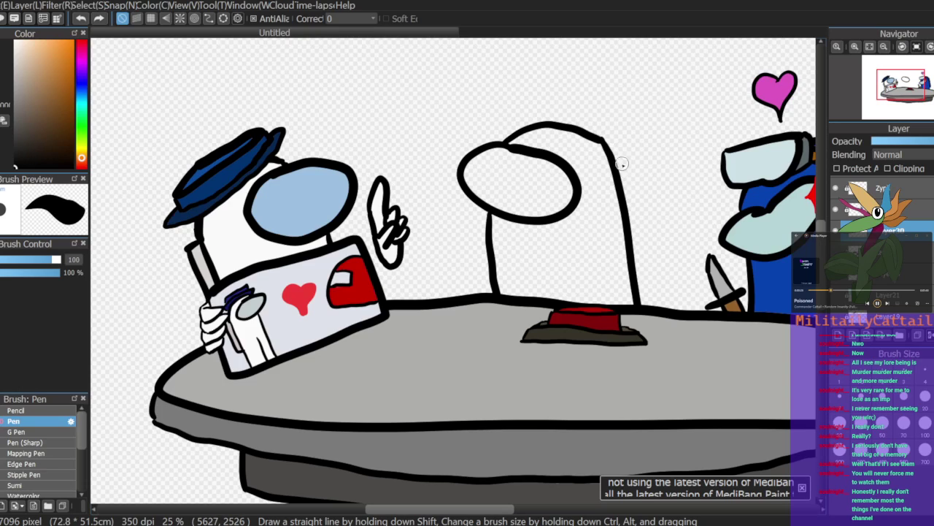
pyautogui.moveTo(613, 152); pyautogui.dragTo(649, 290)
pyautogui.hotkey('ctrl', 'z')
pyautogui.moveTo(616, 157)
pyautogui.mouseDown()
pyautogui.moveTo(641, 219)
pyautogui.moveTo(638, 286)
pyautogui.mouseUp()
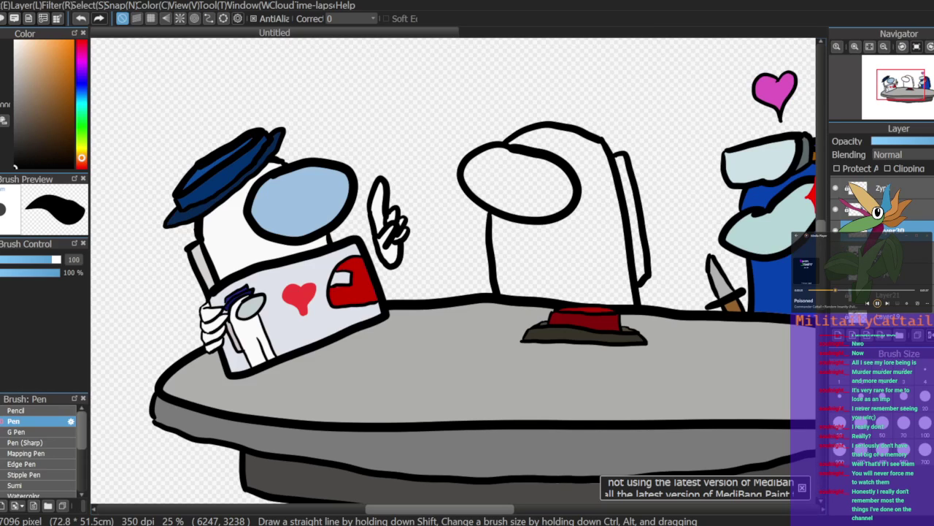
# Step: Fill the middle character's body purple and its backpack a darker purple on a layer beneath the outlines
pyautogui.click(84, 71)
pyautogui.moveTo(47, 82); pyautogui.dragTo(56, 59)
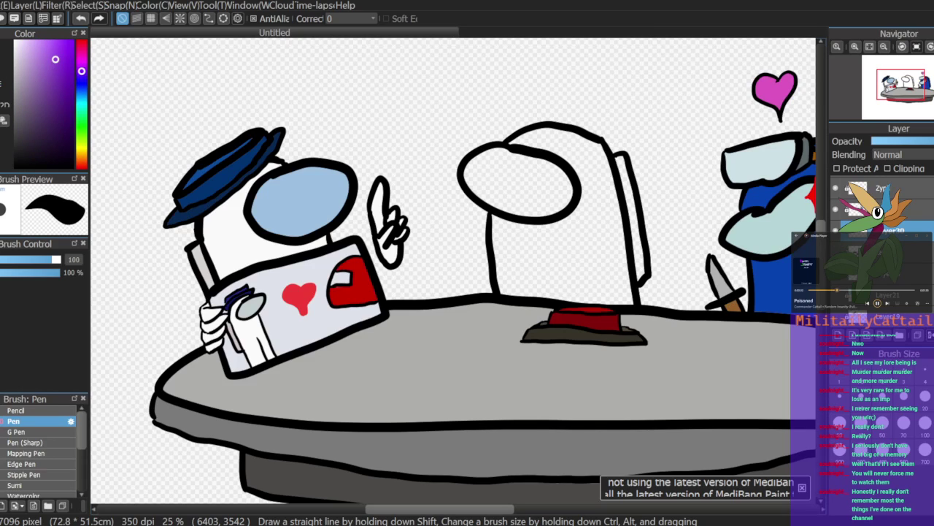
pyautogui.click(1, 121)
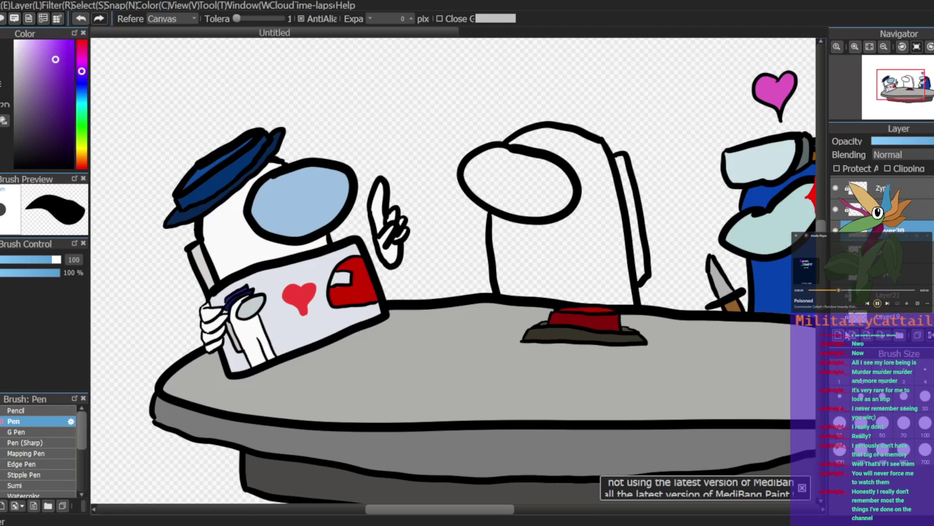
pyautogui.click(576, 246)
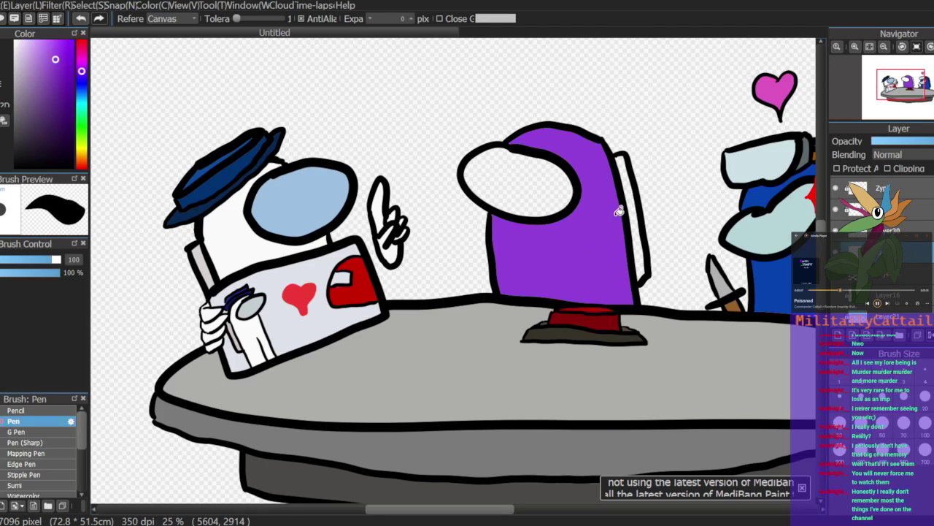
pyautogui.moveTo(56, 61); pyautogui.dragTo(58, 79)
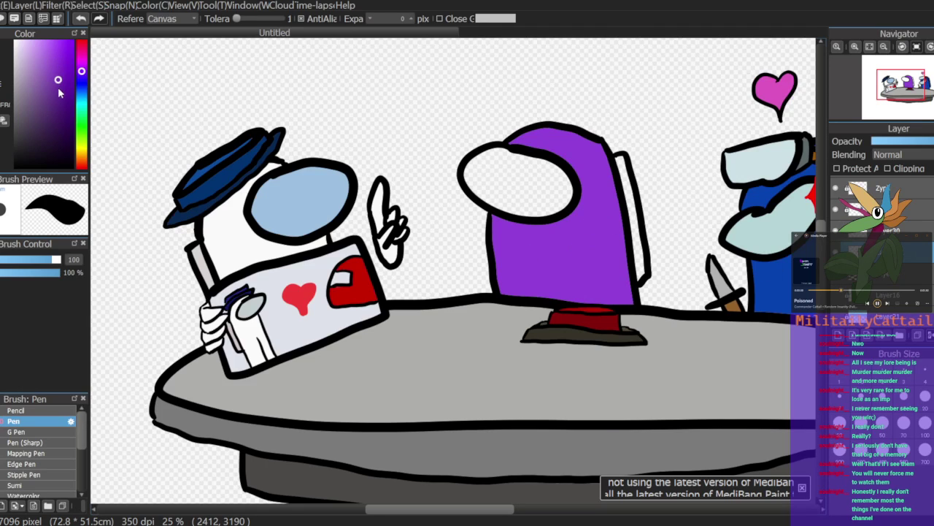
pyautogui.click(632, 184)
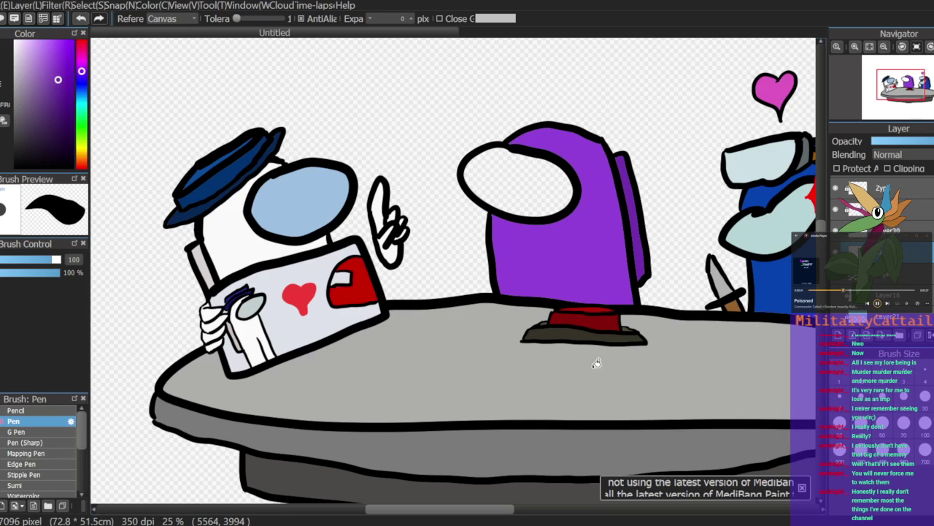
# Step: Fill the purple character's visor with a muted grey-blue based on the blue-hatted character's visor colour
pyautogui.click(24, 71)
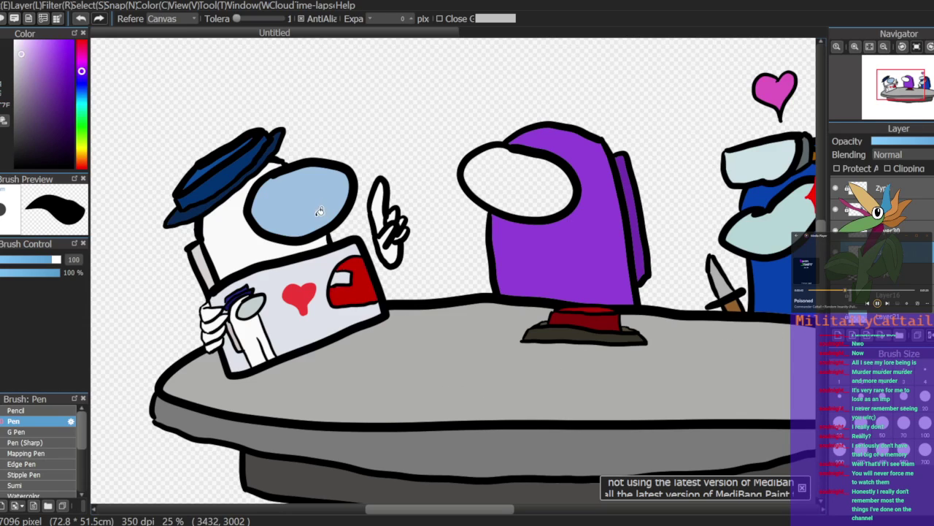
pyautogui.keyDown('alt'); pyautogui.click(357, 175); pyautogui.keyUp('alt')
pyautogui.click(529, 181)
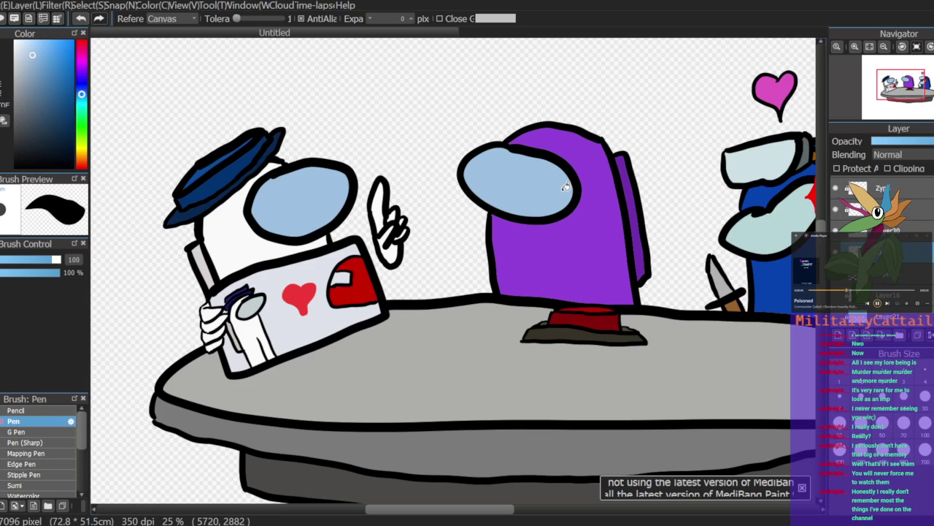
pyautogui.click(27, 72)
pyautogui.click(470, 177)
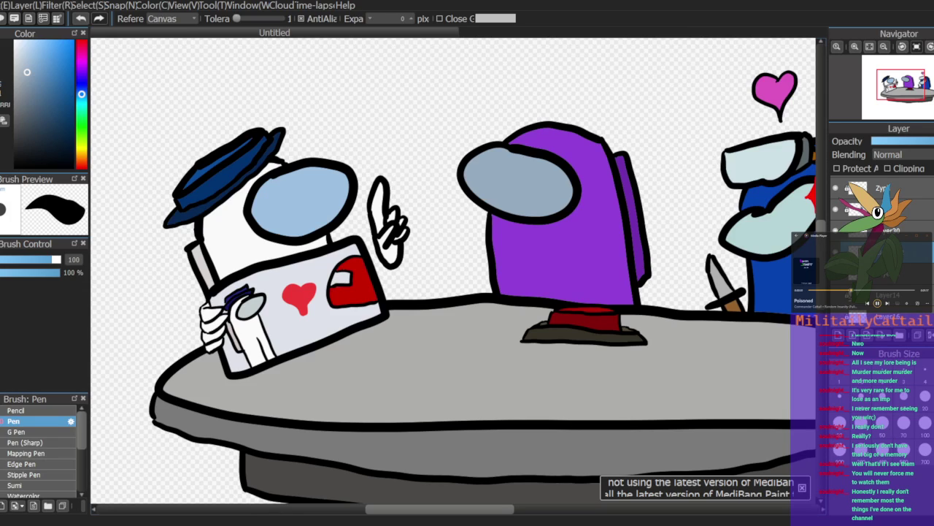
# Step: On a new layer above the purple character's outline, draw a black plunger cup with a rim on top of its head
pyautogui.click(892, 229)
pyautogui.moveTo(16, 153); pyautogui.dragTo(14, 169)
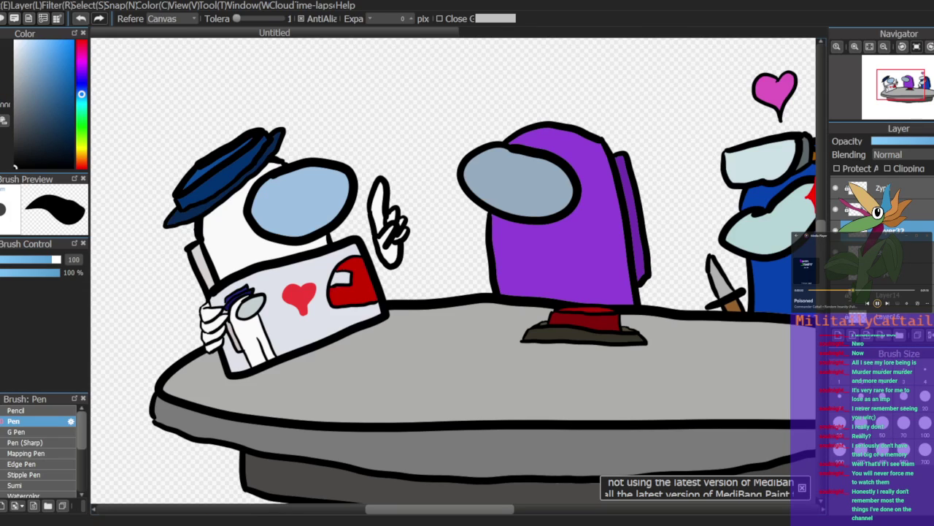
pyautogui.press('b')
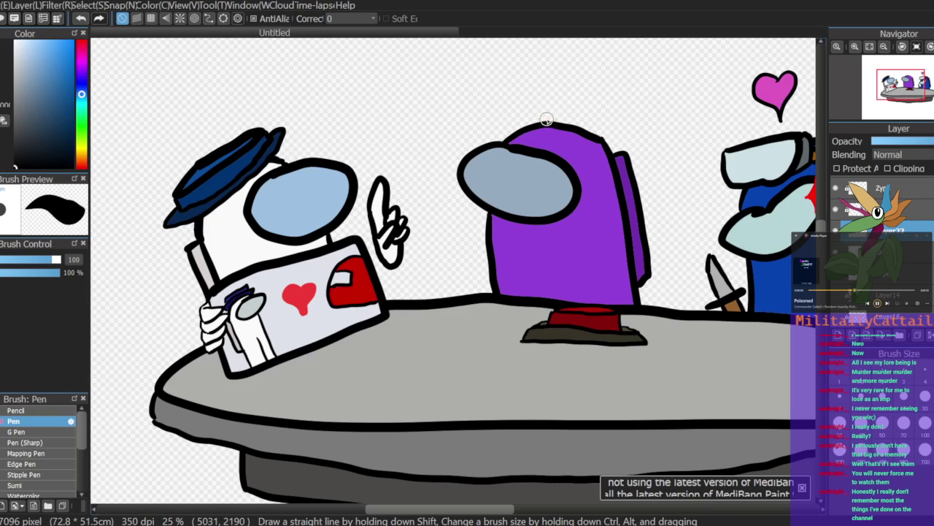
pyautogui.moveTo(547, 121)
pyautogui.mouseDown()
pyautogui.moveTo(572, 108)
pyautogui.moveTo(606, 139)
pyautogui.mouseUp()
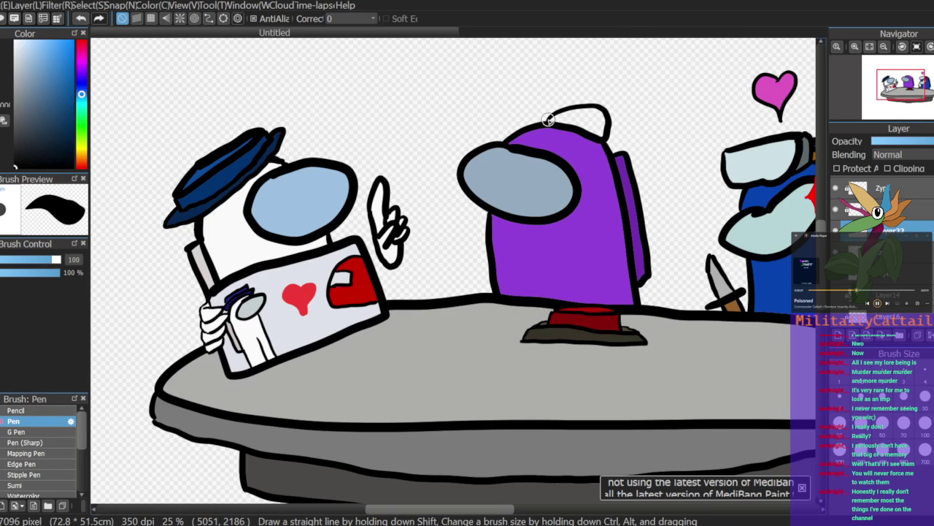
pyautogui.moveTo(544, 121)
pyautogui.mouseDown()
pyautogui.moveTo(607, 147)
pyautogui.moveTo(548, 118)
pyautogui.moveTo(604, 144)
pyautogui.mouseUp()
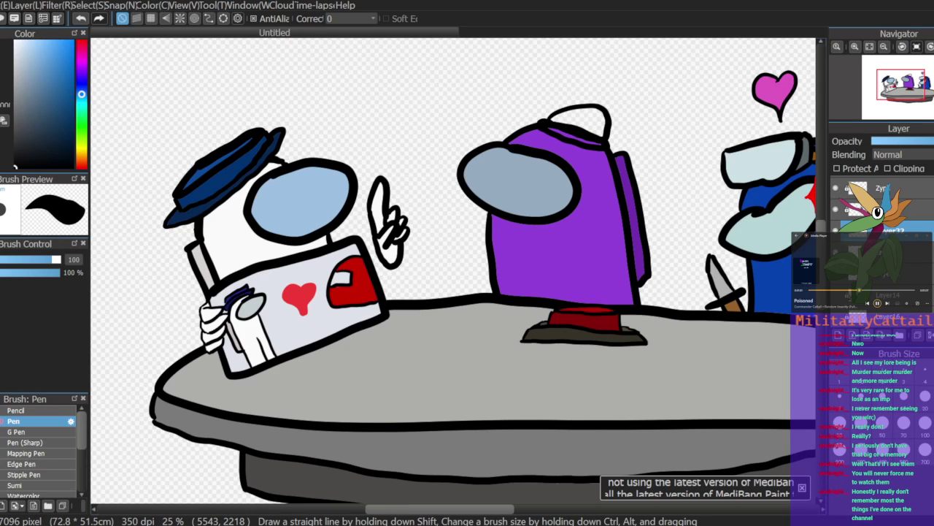
# Step: Hide the purple character's outline layer and draw a long slanted plunger handle rising from the cup
pyautogui.click(835, 252)
pyautogui.moveTo(902, 84); pyautogui.dragTo(902, 76)
pyautogui.moveTo(575, 232)
pyautogui.mouseDown()
pyautogui.moveTo(644, 138)
pyautogui.moveTo(575, 235)
pyautogui.moveTo(638, 145)
pyautogui.moveTo(626, 151)
pyautogui.mouseUp()
pyautogui.hotkey('ctrl', 'z')
pyautogui.hotkey('ctrl', 'z')
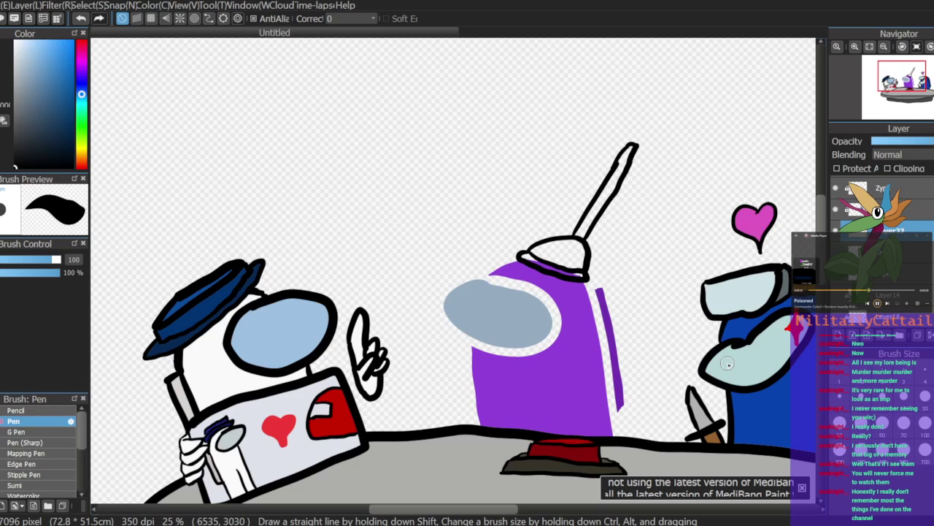
# Step: Hide the purple fills and, on a new layer beneath the plunger outline, fill the cup dark red and its rim a darker red
pyautogui.click(838, 335)
pyautogui.moveTo(892, 231); pyautogui.dragTo(892, 255)
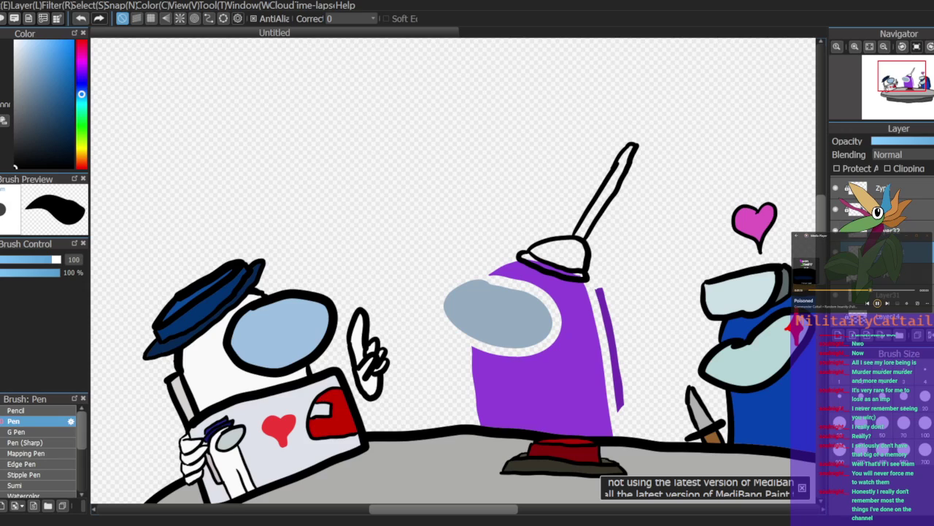
pyautogui.click(837, 295)
pyautogui.moveTo(82, 99); pyautogui.dragTo(82, 41)
pyautogui.moveTo(58, 87); pyautogui.dragTo(72, 98)
pyautogui.press('g')
pyautogui.click(569, 252)
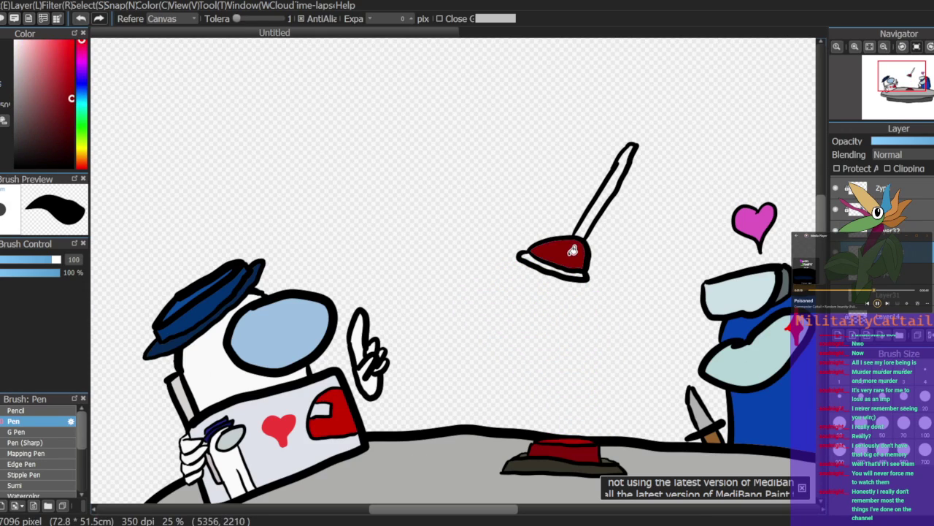
pyautogui.click(70, 117)
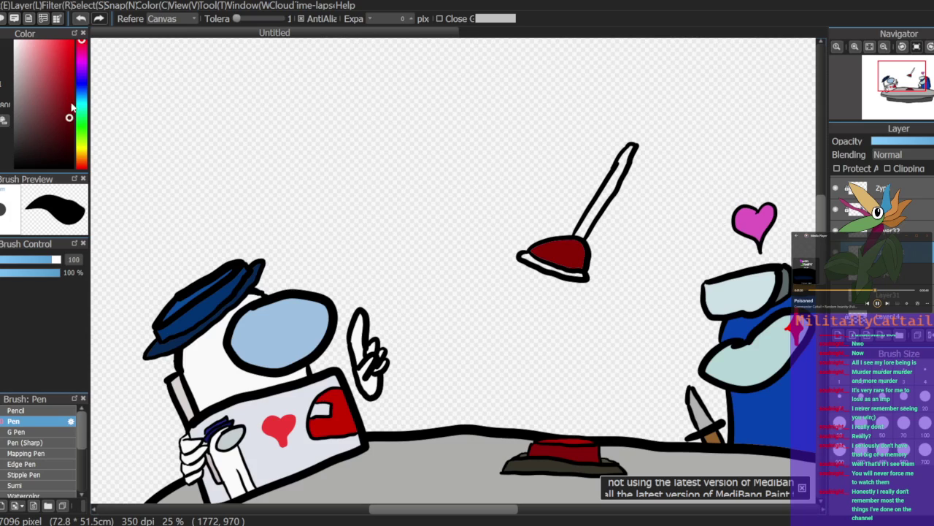
pyautogui.click(579, 272)
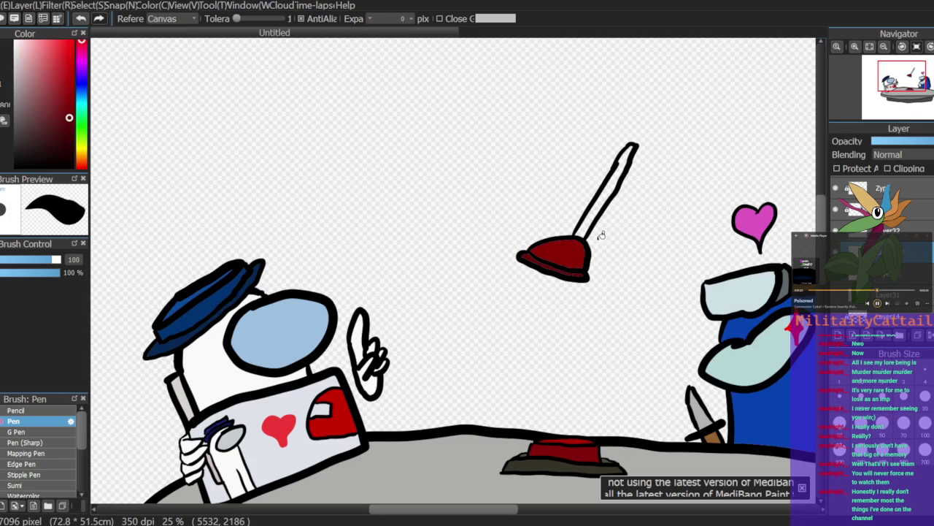
# Step: Fill the slanted plunger handle with a light wooden brown
pyautogui.click(82, 159)
pyautogui.moveTo(83, 161)
pyautogui.mouseDown()
pyautogui.moveTo(83, 144)
pyautogui.moveTo(81, 155)
pyautogui.mouseUp()
pyautogui.moveTo(70, 117); pyautogui.dragTo(53, 77)
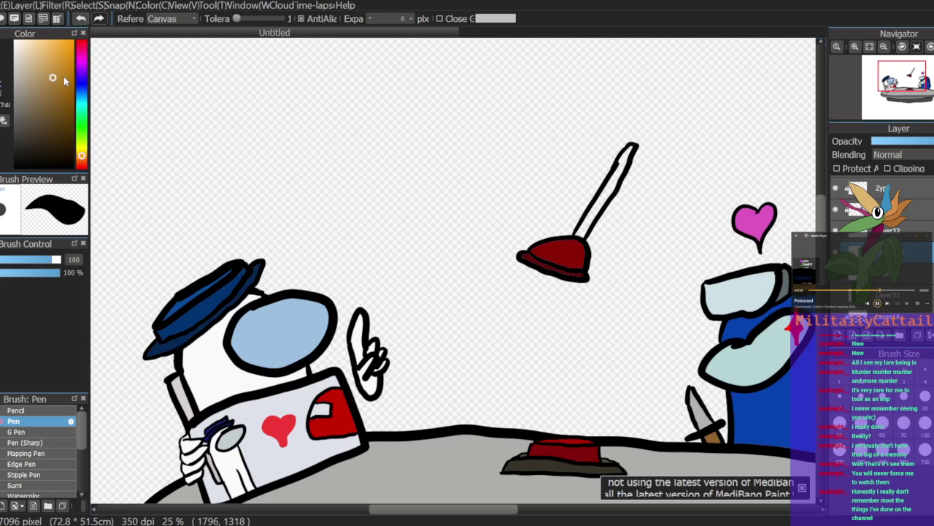
pyautogui.click(599, 208)
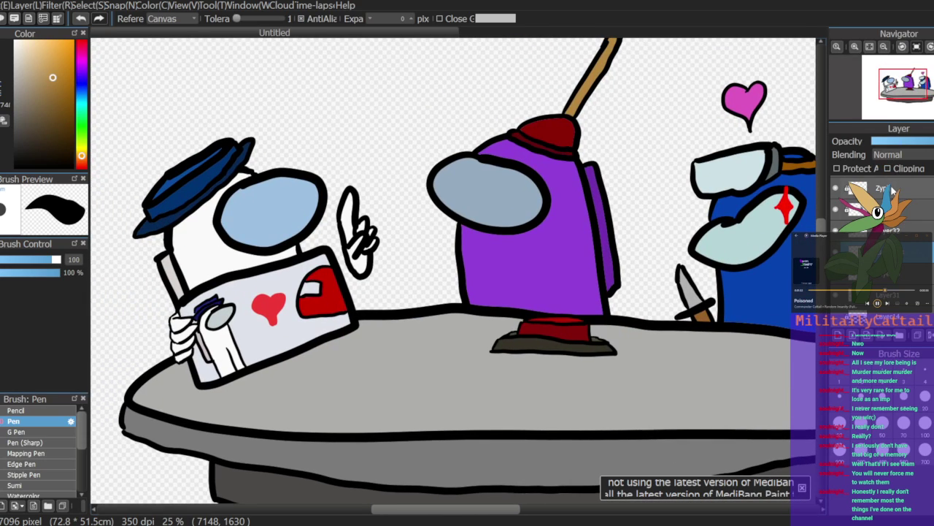
# Step: Merge the plunger's outline and fill layers with the purple character's layers into a single layer
pyautogui.click(906, 232)
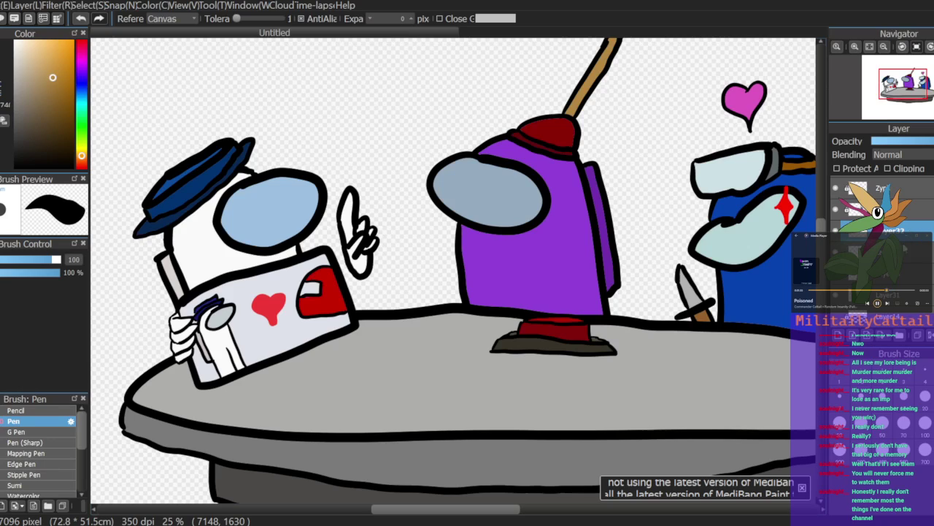
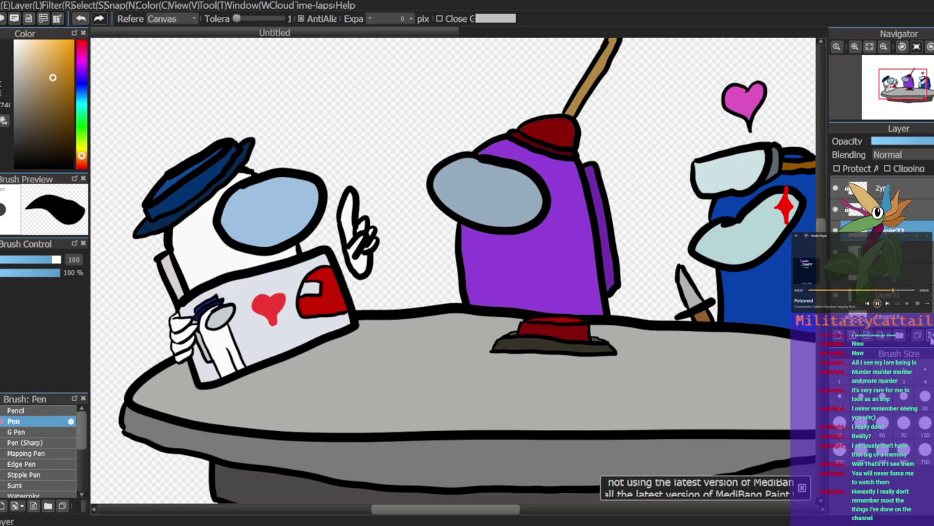
pyautogui.click(930, 335)
pyautogui.click(836, 231)
pyautogui.click(836, 231)
# Step: On a new layer, outline three overlapping cards in black with a size 50 pen on the purple character's lower body
pyautogui.click(855, 46)
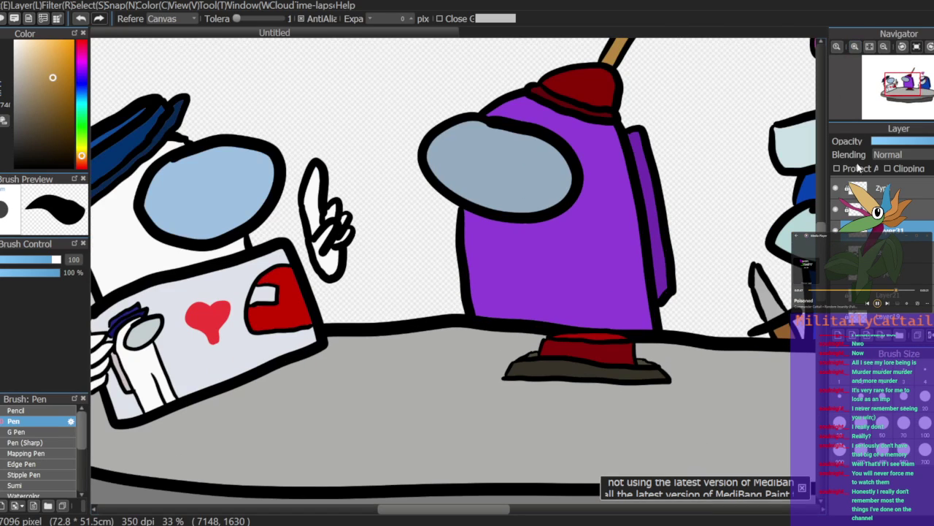
pyautogui.moveTo(35, 158)
pyautogui.mouseDown()
pyautogui.moveTo(26, 178)
pyautogui.moveTo(11, 179)
pyautogui.mouseUp()
pyautogui.press('b')
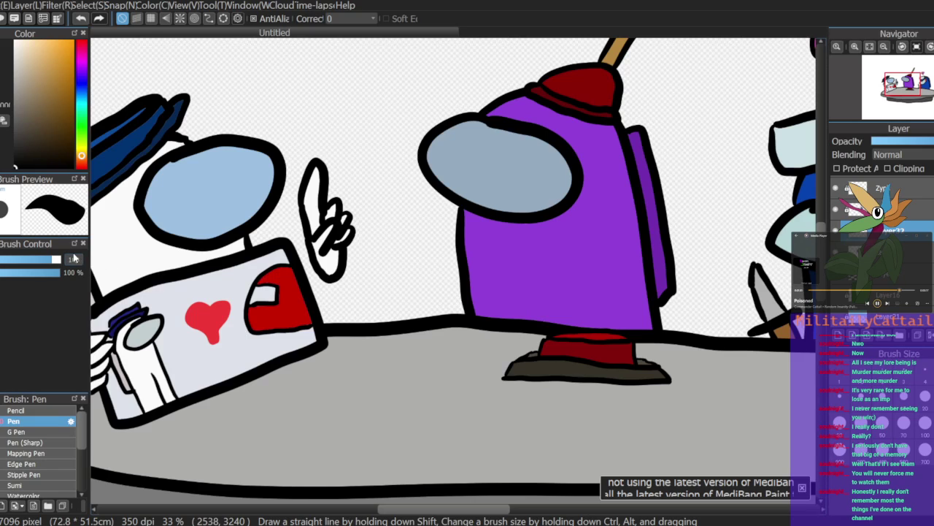
pyautogui.write('50')
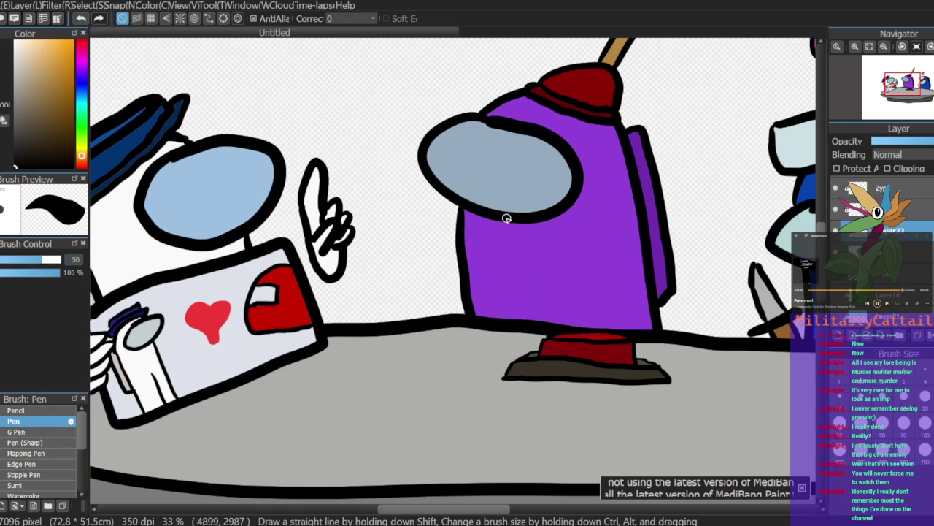
pyautogui.moveTo(502, 256)
pyautogui.mouseDown()
pyautogui.moveTo(548, 261)
pyautogui.moveTo(496, 297)
pyautogui.moveTo(523, 307)
pyautogui.moveTo(549, 260)
pyautogui.mouseUp()
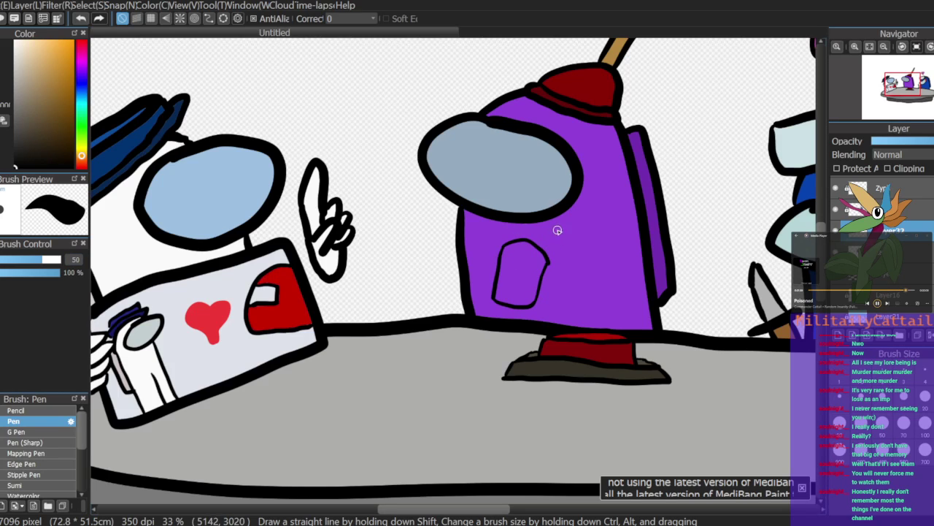
pyautogui.moveTo(479, 243)
pyautogui.mouseDown()
pyautogui.moveTo(499, 239)
pyautogui.moveTo(480, 243)
pyautogui.moveTo(476, 296)
pyautogui.moveTo(493, 300)
pyautogui.mouseUp()
pyautogui.moveTo(545, 251)
pyautogui.mouseDown()
pyautogui.moveTo(572, 267)
pyautogui.moveTo(536, 309)
pyautogui.mouseUp()
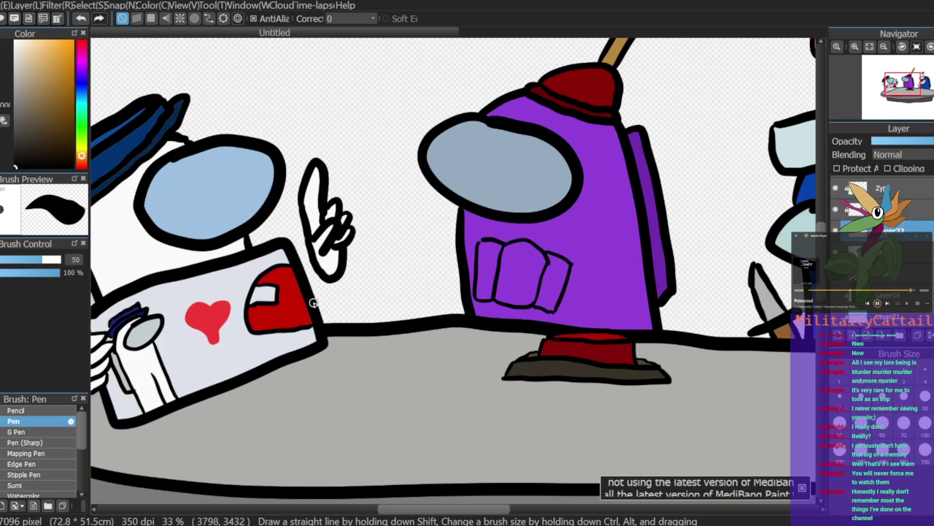
# Step: On a new layer beneath the card outlines, add thick black shading to the corners and edges of the three cards
pyautogui.moveTo(83, 62); pyautogui.dragTo(81, 40)
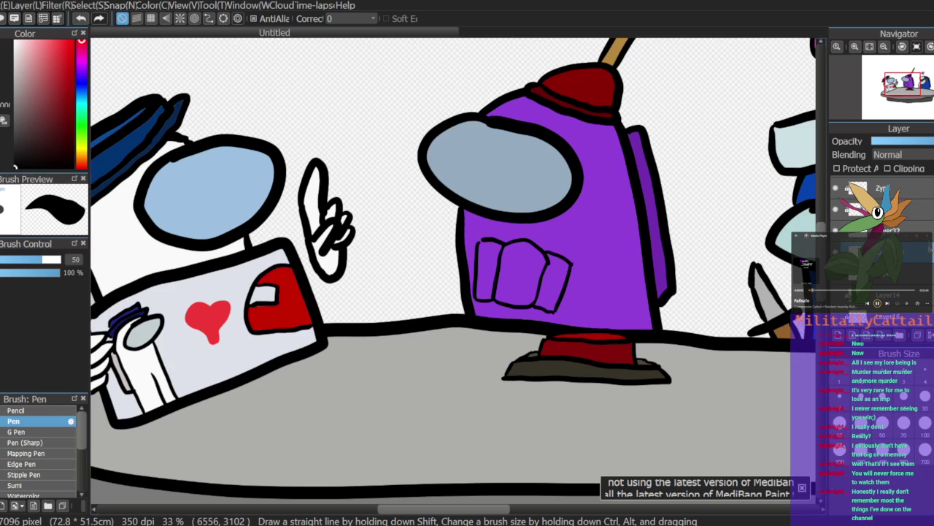
pyautogui.click(836, 231)
pyautogui.click(836, 231)
pyautogui.moveTo(490, 243)
pyautogui.mouseDown()
pyautogui.moveTo(478, 261)
pyautogui.moveTo(488, 242)
pyautogui.mouseUp()
pyautogui.moveTo(480, 296)
pyautogui.mouseDown()
pyautogui.moveTo(492, 288)
pyautogui.moveTo(484, 298)
pyautogui.mouseUp()
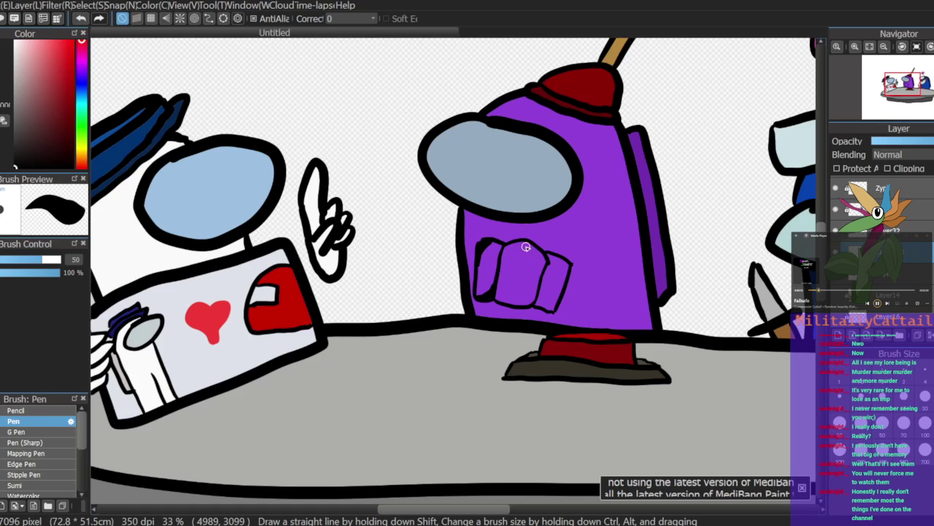
pyautogui.moveTo(510, 254)
pyautogui.mouseDown()
pyautogui.moveTo(501, 267)
pyautogui.moveTo(518, 244)
pyautogui.mouseUp()
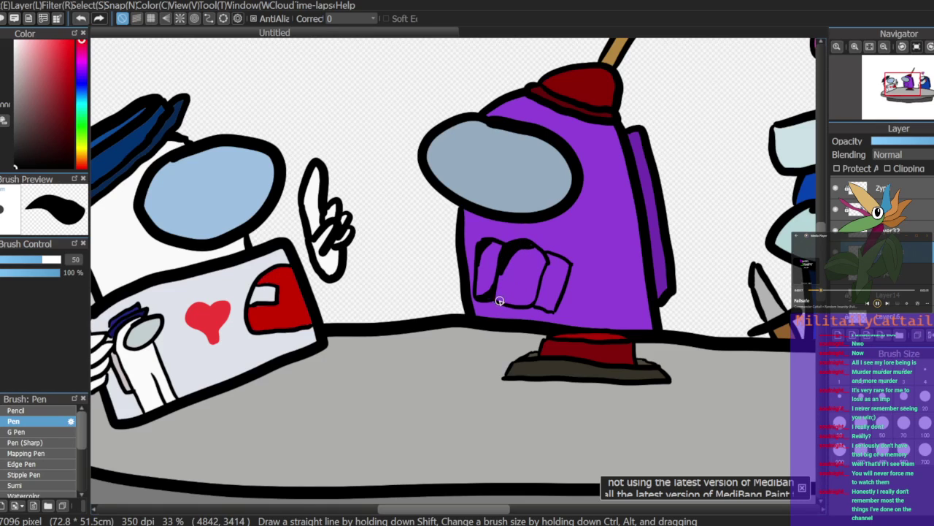
pyautogui.moveTo(509, 303)
pyautogui.mouseDown()
pyautogui.moveTo(537, 277)
pyautogui.moveTo(516, 304)
pyautogui.moveTo(529, 296)
pyautogui.mouseUp()
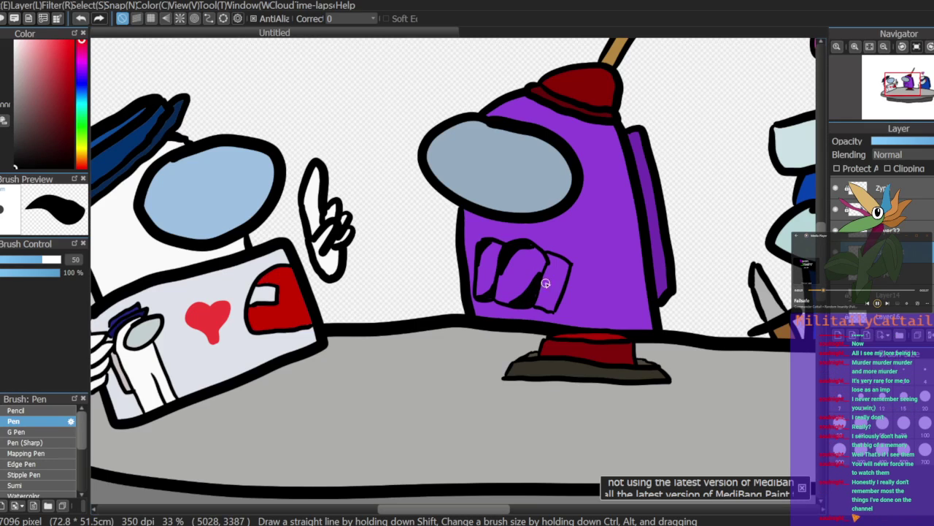
pyautogui.moveTo(545, 307)
pyautogui.mouseDown()
pyautogui.moveTo(559, 291)
pyautogui.moveTo(551, 310)
pyautogui.mouseUp()
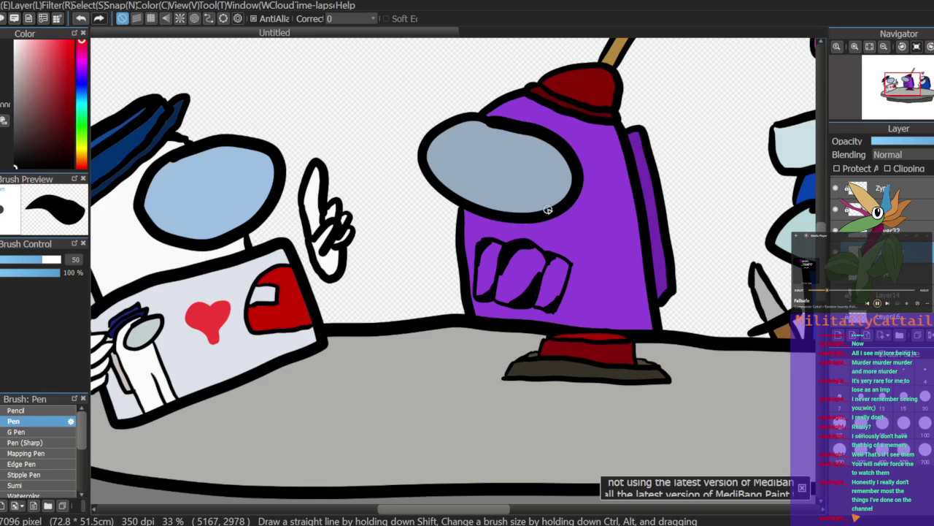
# Step: Draw a black diamond with a 4 inside it at the centre of each of the three cards
pyautogui.moveTo(511, 256)
pyautogui.mouseDown()
pyautogui.moveTo(510, 290)
pyautogui.moveTo(514, 260)
pyautogui.mouseUp()
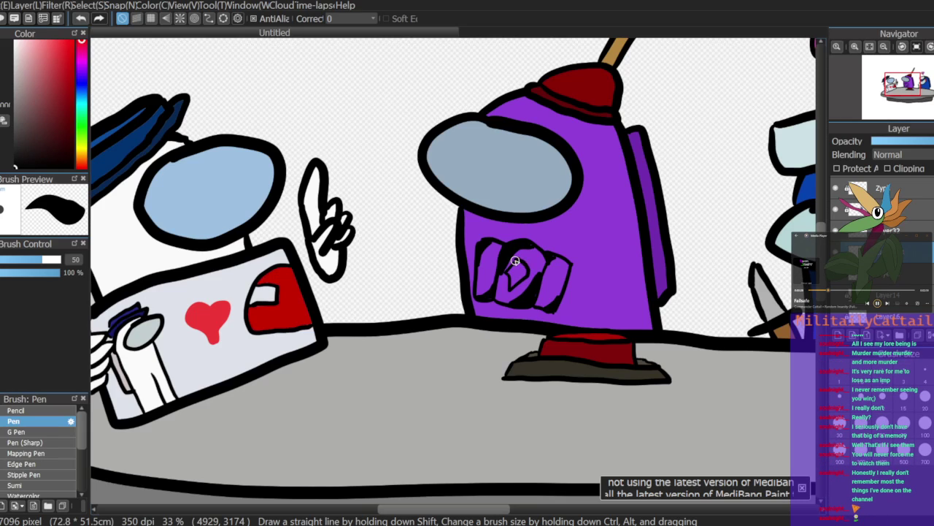
pyautogui.moveTo(553, 284); pyautogui.dragTo(540, 279)
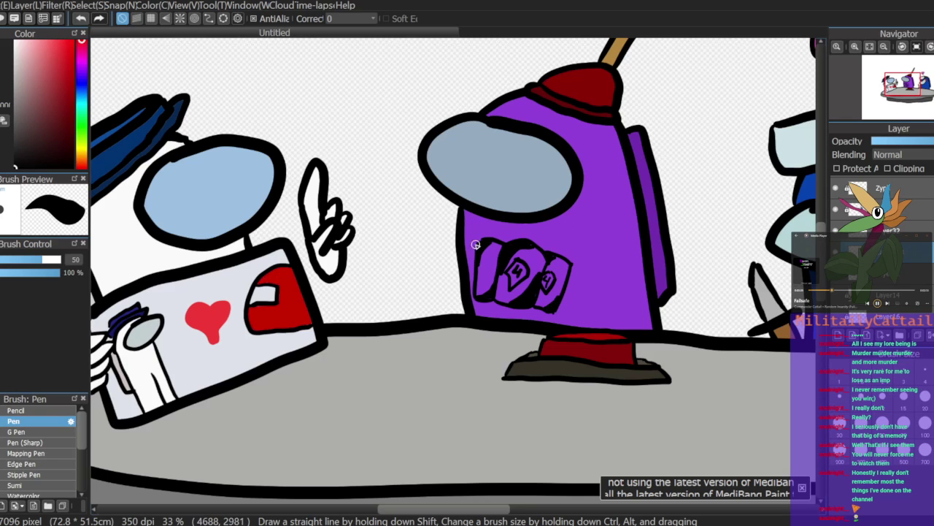
pyautogui.moveTo(491, 256)
pyautogui.mouseDown()
pyautogui.moveTo(485, 279)
pyautogui.moveTo(493, 256)
pyautogui.mouseUp()
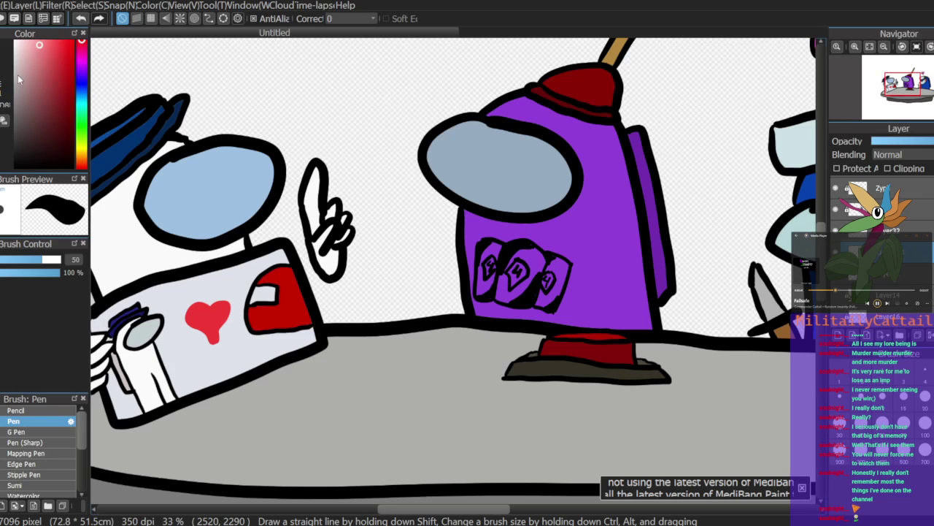
# Step: Fill the three card faces around the diamonds with off-white
pyautogui.press('g')
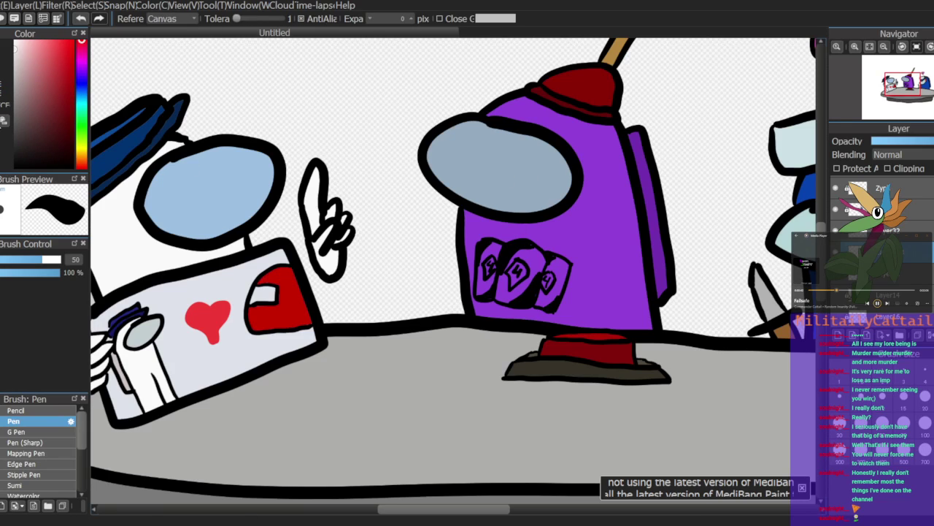
pyautogui.click(487, 260)
pyautogui.click(537, 253)
pyautogui.click(562, 261)
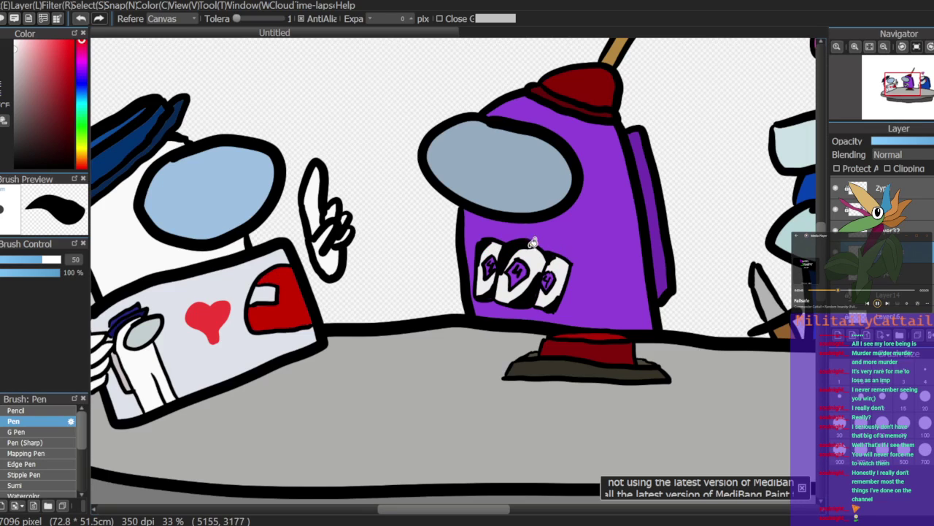
# Step: Fill the diamonds on all three cards with bright red, including the small areas around the numbers
pyautogui.click(71, 50)
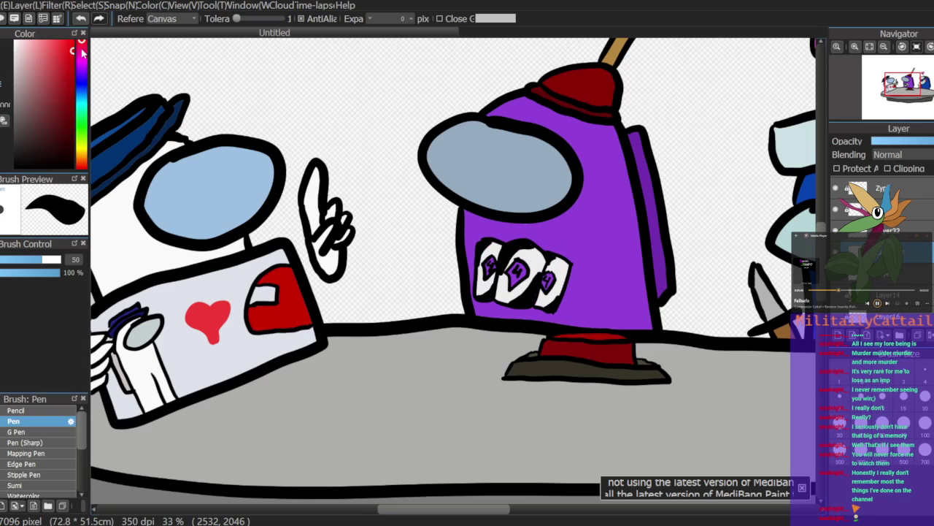
pyautogui.click(494, 263)
pyautogui.click(518, 270)
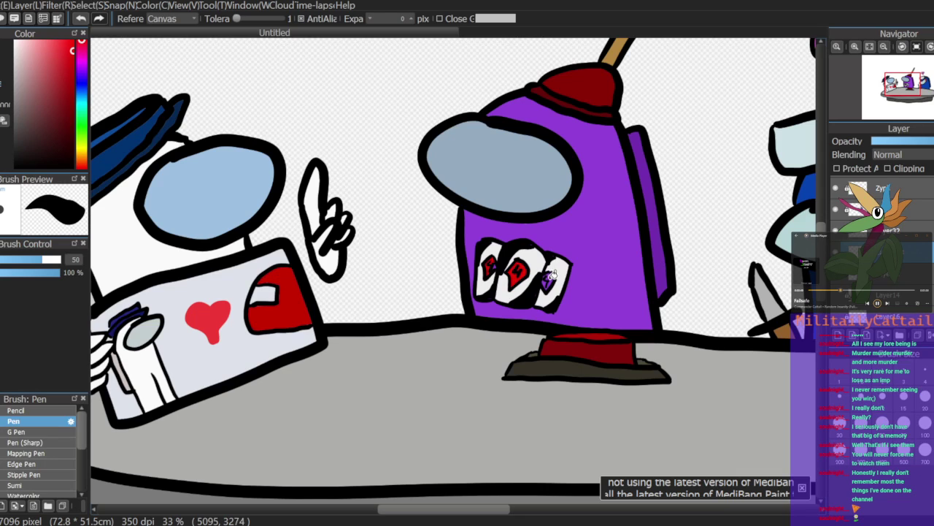
pyautogui.click(855, 46)
pyautogui.click(855, 47)
pyautogui.click(855, 47)
pyautogui.click(855, 47)
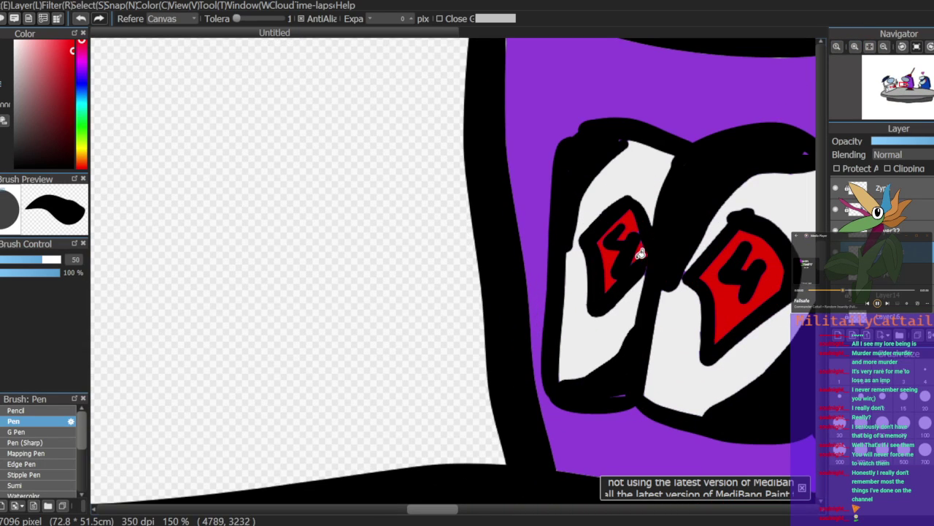
pyautogui.moveTo(900, 92); pyautogui.dragTo(902, 91)
pyautogui.moveTo(903, 93); pyautogui.dragTo(906, 93)
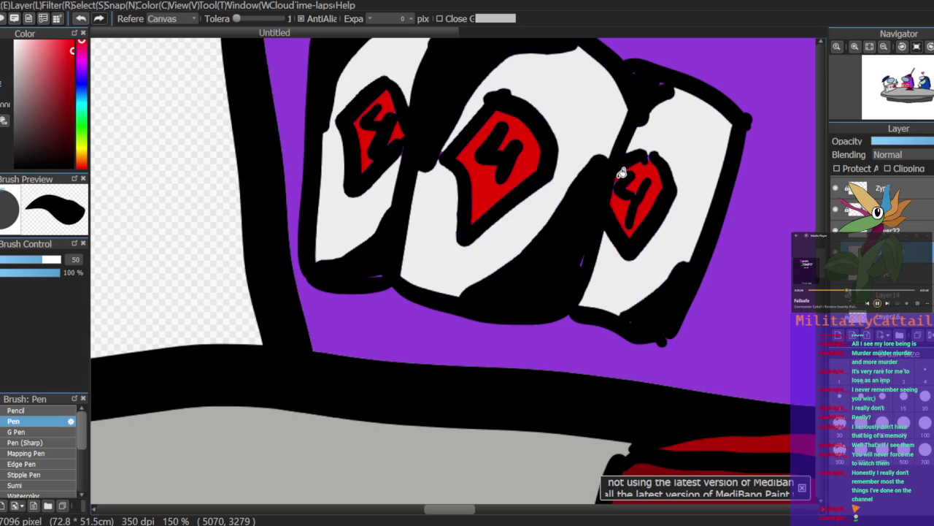
pyautogui.click(836, 231)
pyautogui.click(837, 231)
pyautogui.click(837, 231)
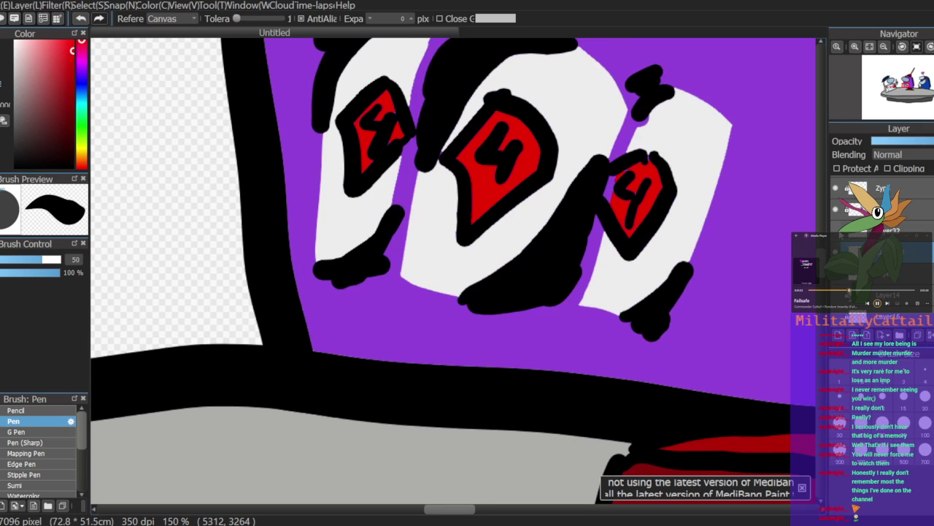
pyautogui.hotkey('ctrl', 'y')
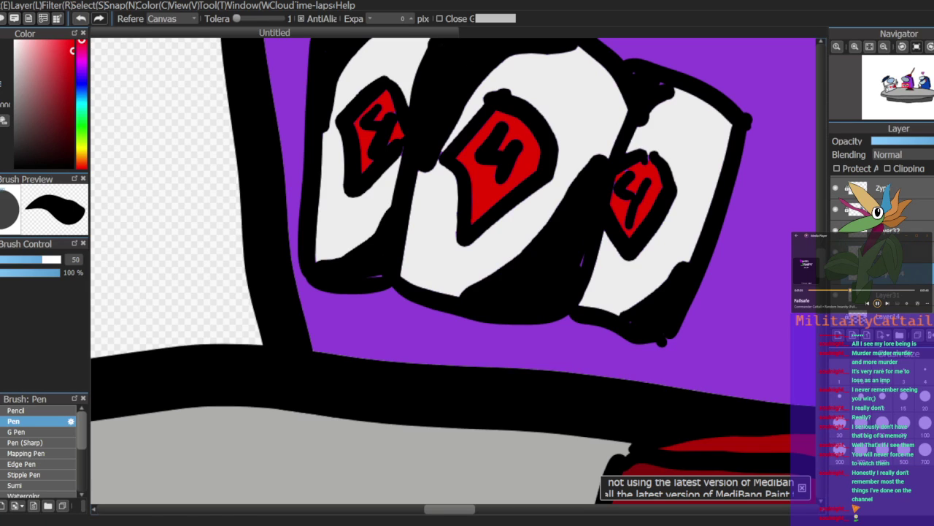
pyautogui.press('b')
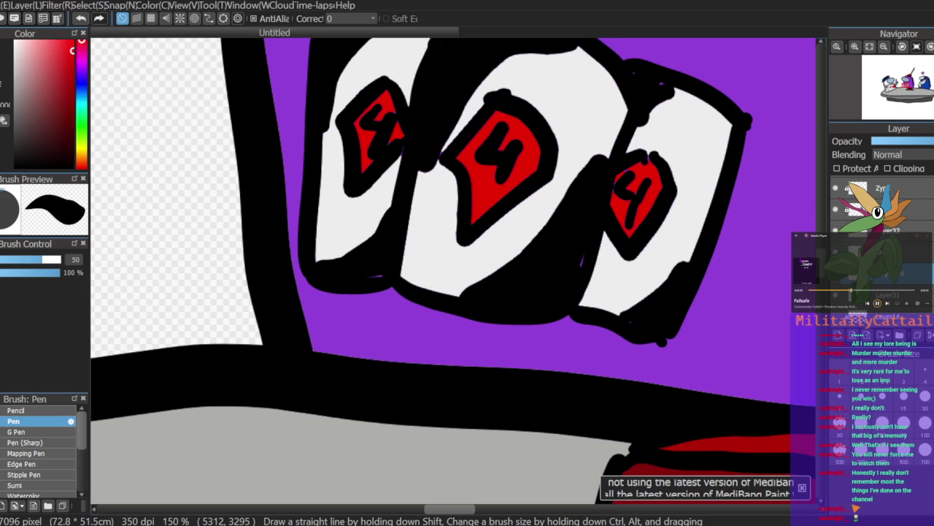
pyautogui.moveTo(642, 155)
pyautogui.mouseDown()
pyautogui.moveTo(619, 186)
pyautogui.moveTo(645, 167)
pyautogui.mouseUp()
pyautogui.hotkey('ctrl', 'z')
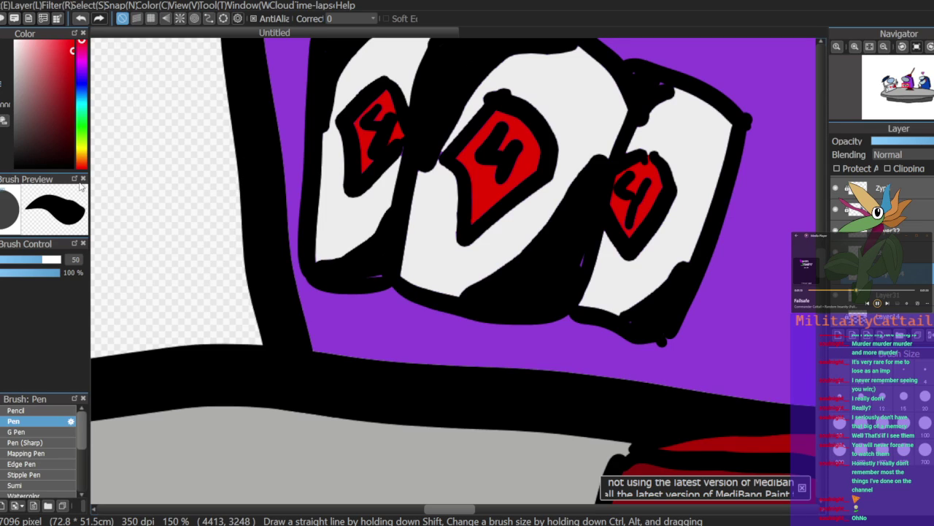
# Step: Recolour the small area beside the number in the left card's diamond with a medium green
pyautogui.click(83, 129)
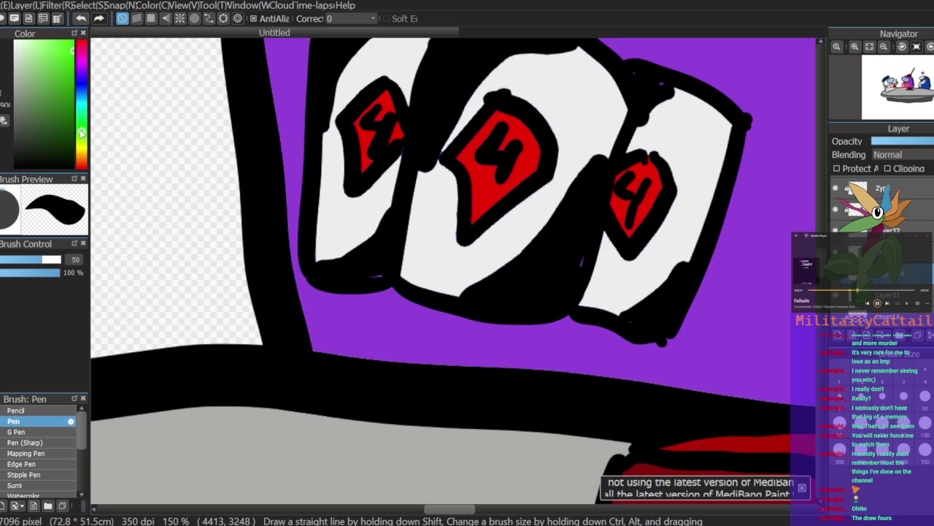
pyautogui.click(67, 107)
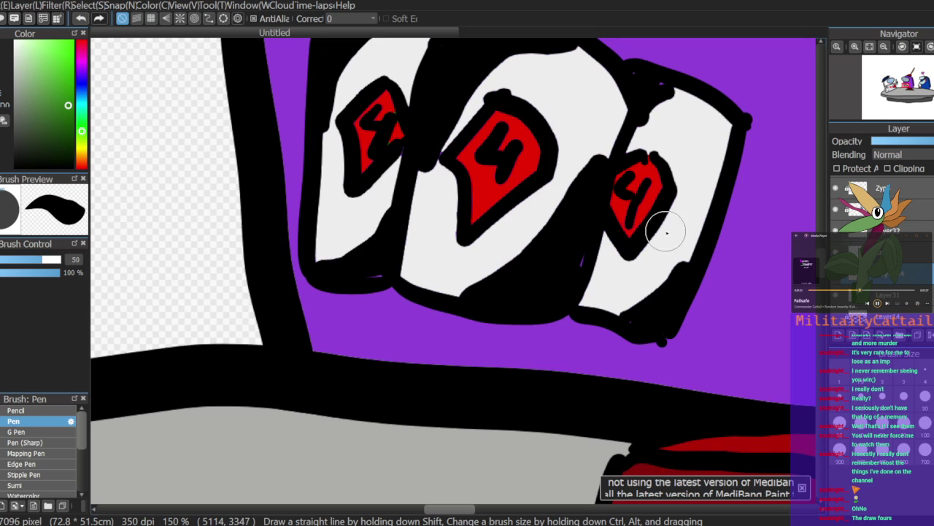
pyautogui.moveTo(397, 134); pyautogui.dragTo(394, 137)
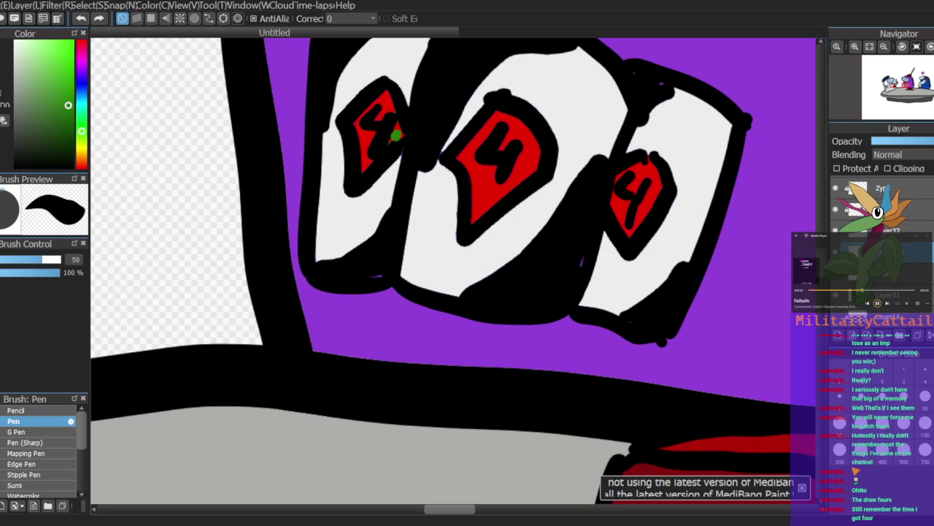
pyautogui.press('g')
pyautogui.click(399, 130)
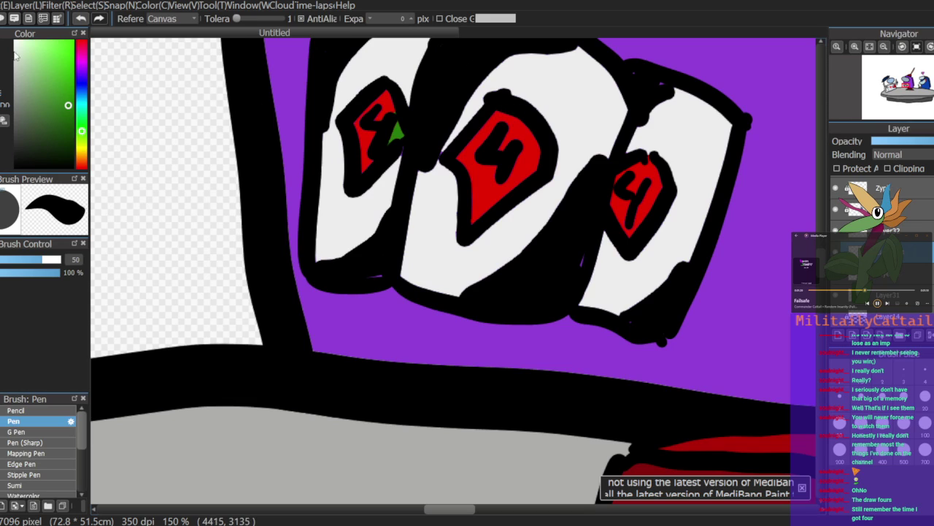
# Step: Close off the area to the right of the middle card's 4 with green dabs and fill it green
pyautogui.press('b')
pyautogui.click(522, 133)
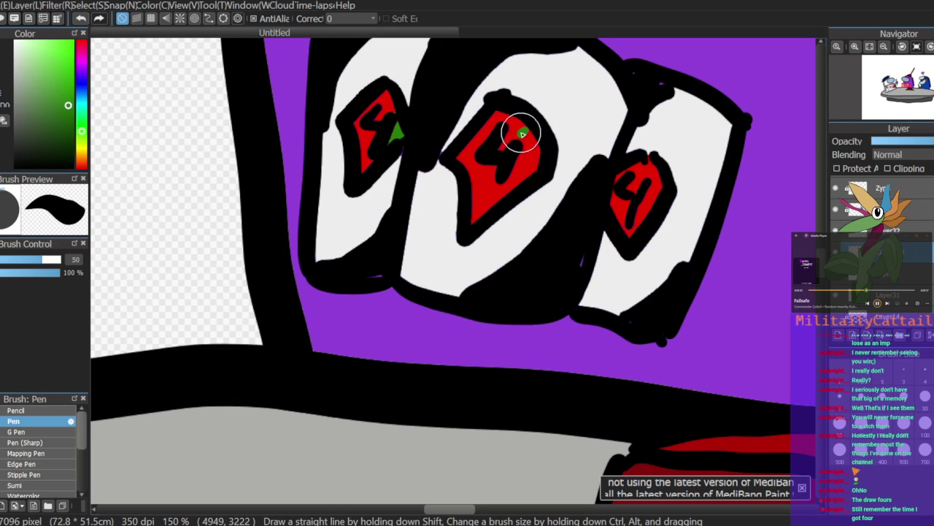
pyautogui.click(514, 180)
pyautogui.press('b')
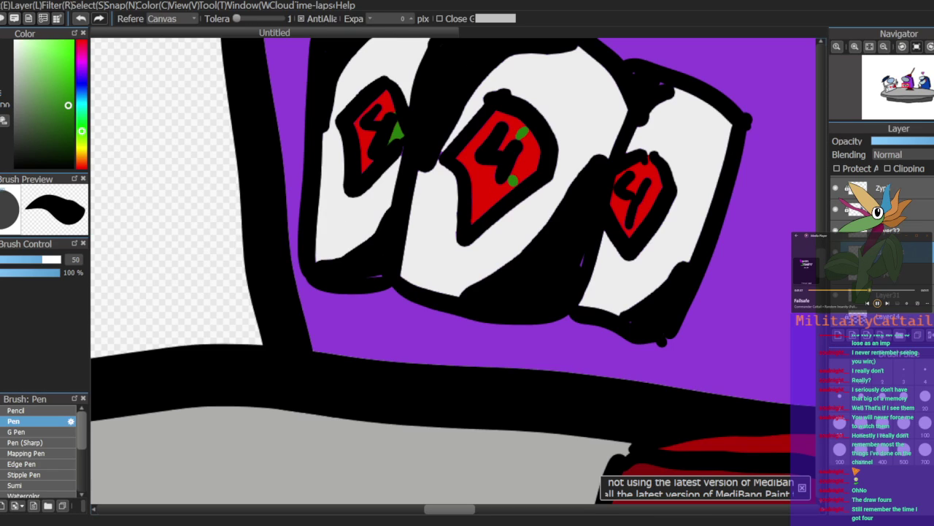
pyautogui.click(531, 159)
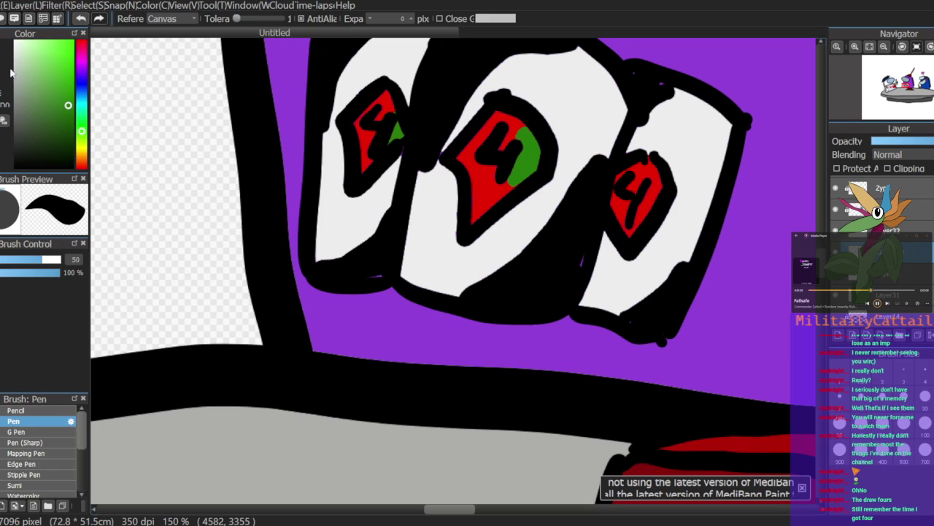
pyautogui.press('b')
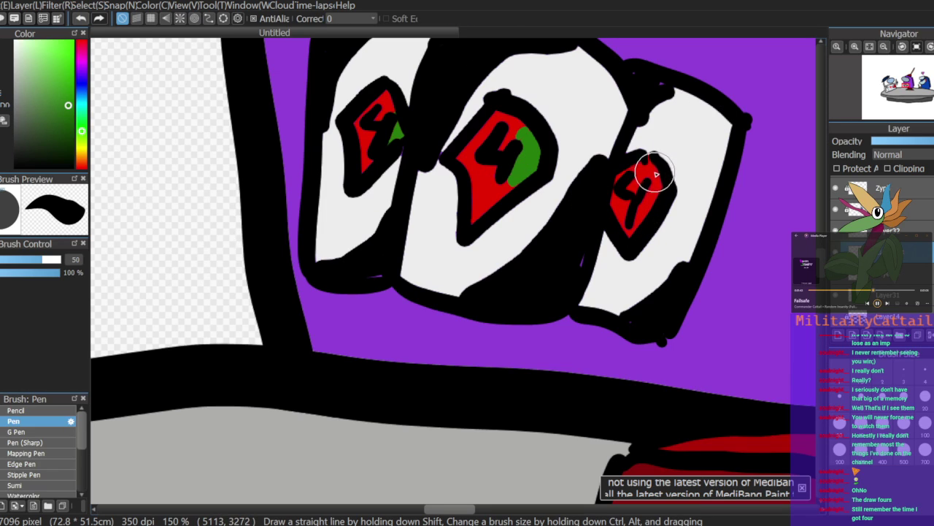
# Step: Close off the area to the right of the right card's 4 with green dabs and fill it green
pyautogui.moveTo(657, 177); pyautogui.dragTo(656, 178)
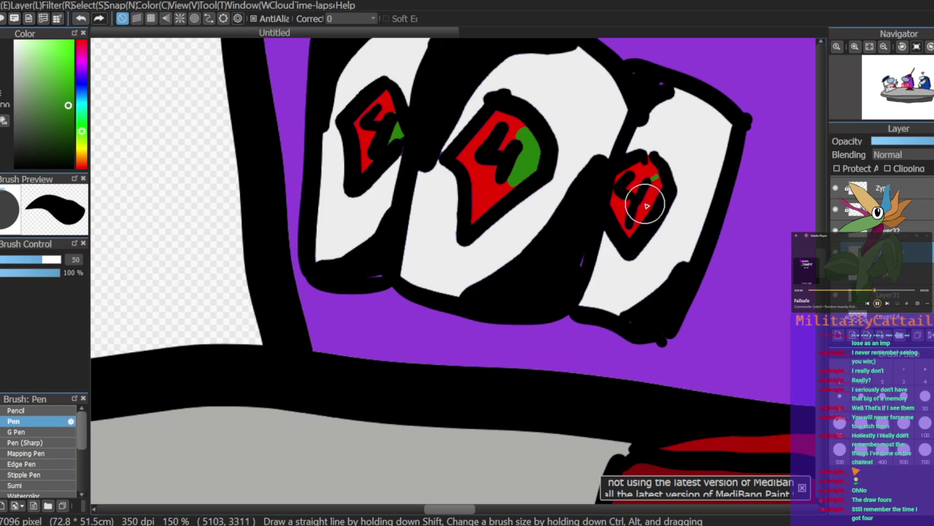
pyautogui.click(646, 207)
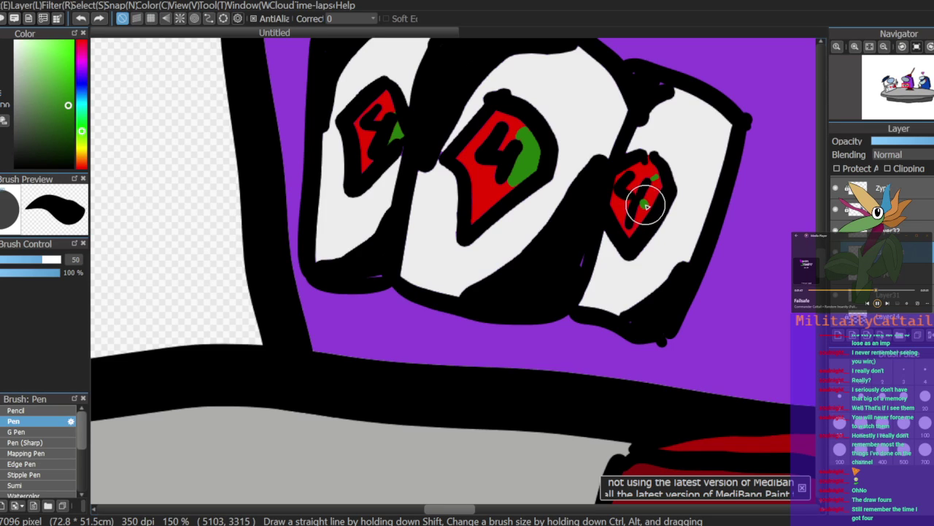
pyautogui.hotkey('ctrl', 'z')
pyautogui.click(647, 204)
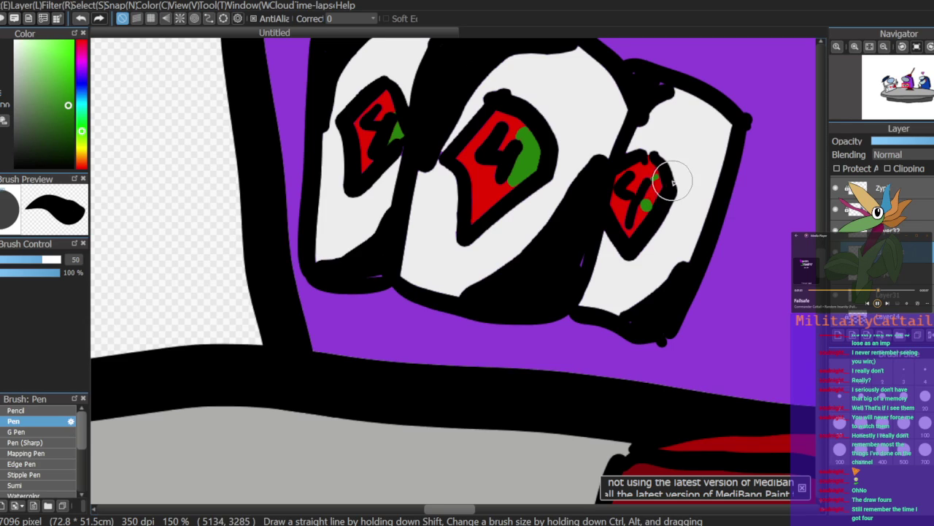
pyautogui.click(2, 125)
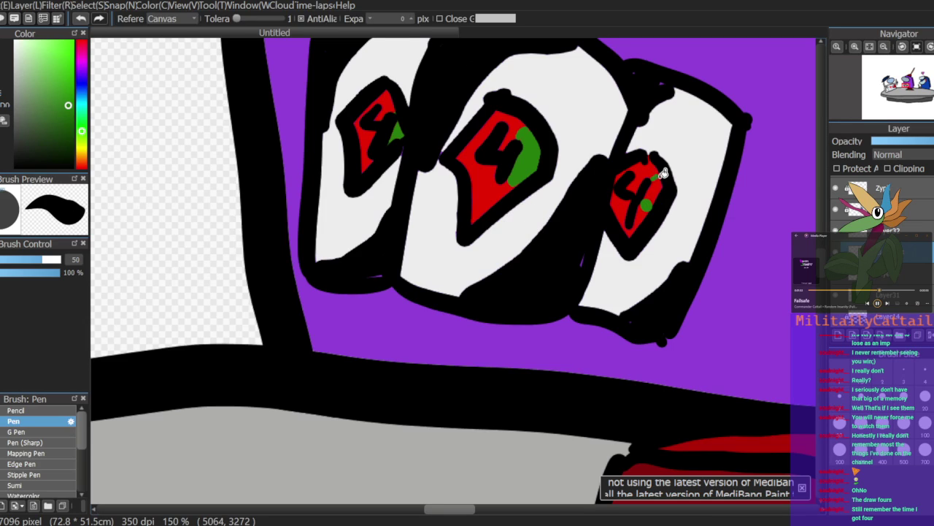
pyautogui.click(653, 187)
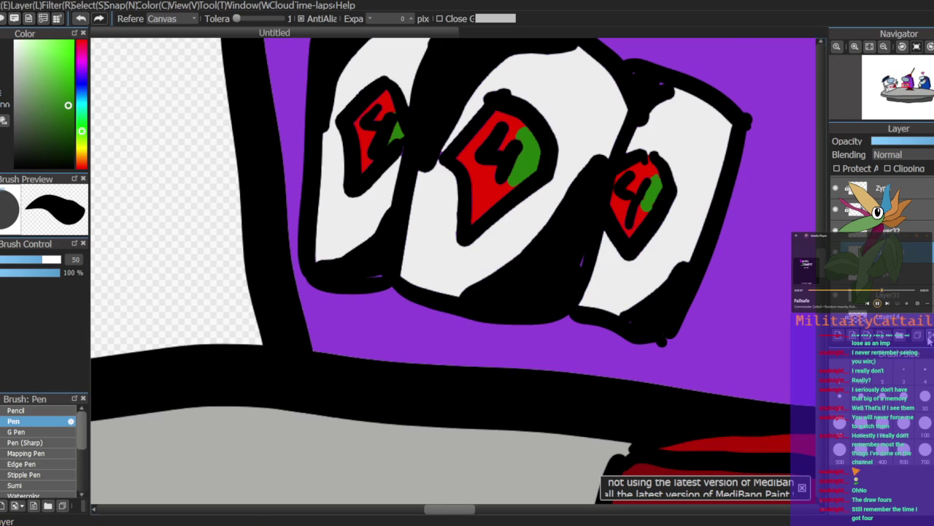
# Step: Merge the card colouring layer down and check its contents by toggling its visibility
pyautogui.click(930, 335)
pyautogui.click(836, 231)
pyautogui.click(836, 232)
pyautogui.click(836, 252)
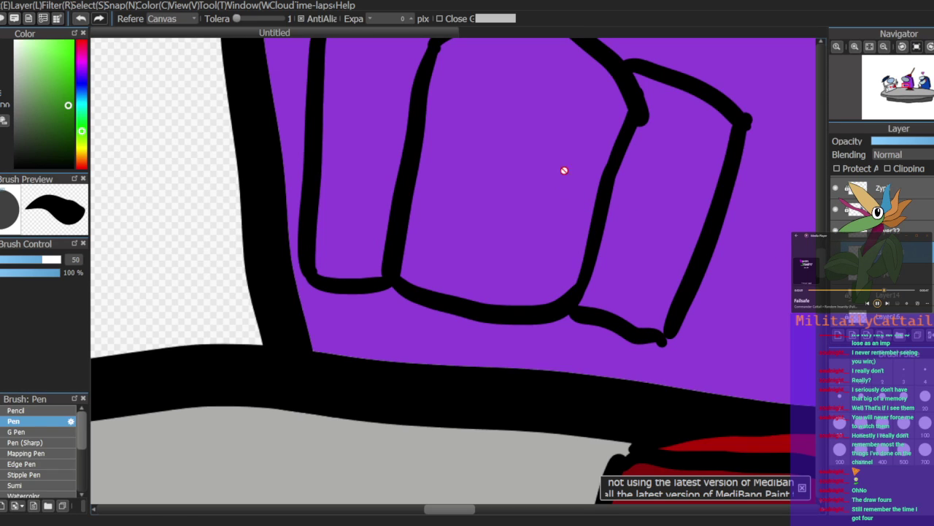
pyautogui.click(835, 251)
# Step: Separate the lower part of each card's diamond with short medium-blue pen strokes at brush size 25
pyautogui.click(79, 89)
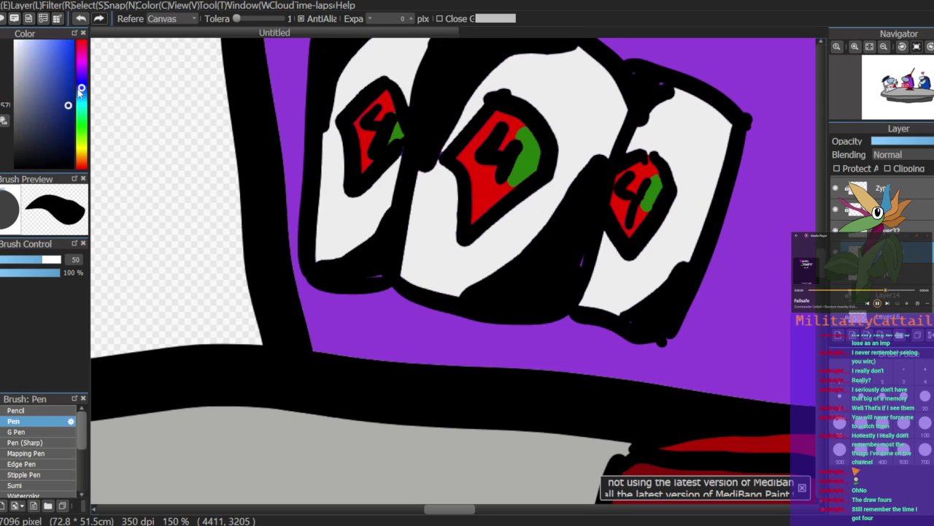
pyautogui.press('b')
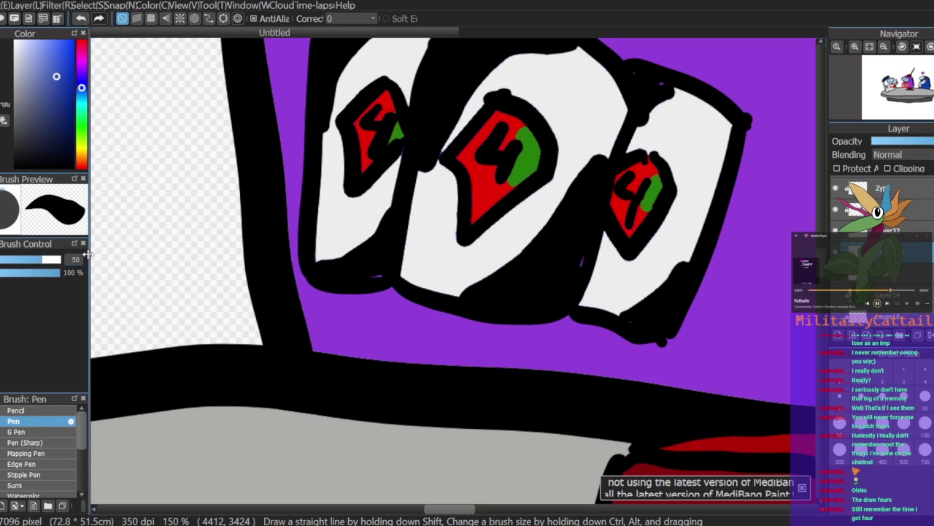
pyautogui.press('BackSpace')
pyautogui.write('2')
pyautogui.press('Return')
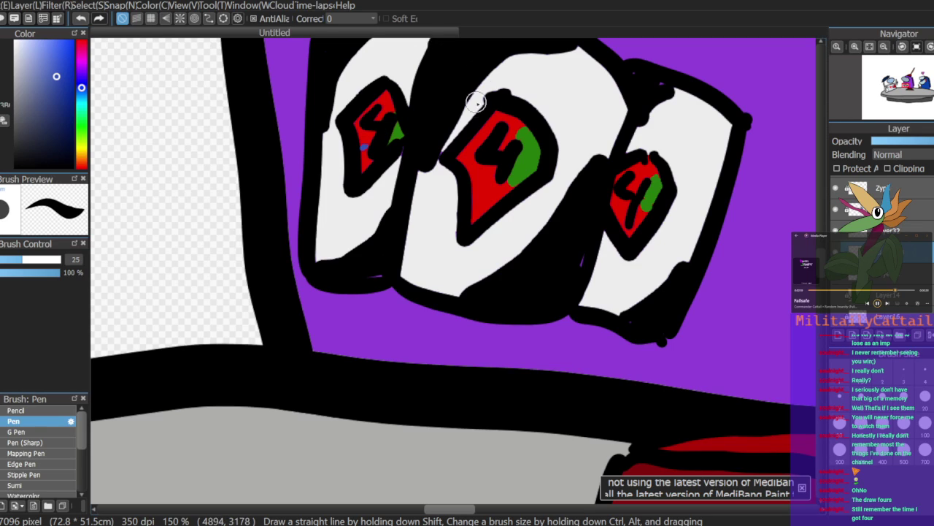
pyautogui.moveTo(485, 168); pyautogui.dragTo(473, 183)
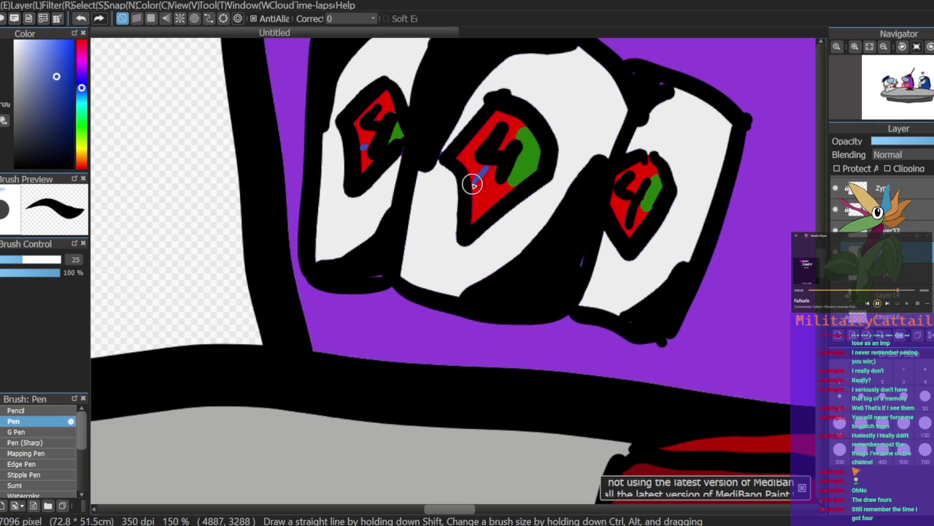
pyautogui.moveTo(628, 202)
pyautogui.mouseDown()
pyautogui.moveTo(618, 216)
pyautogui.moveTo(629, 203)
pyautogui.mouseUp()
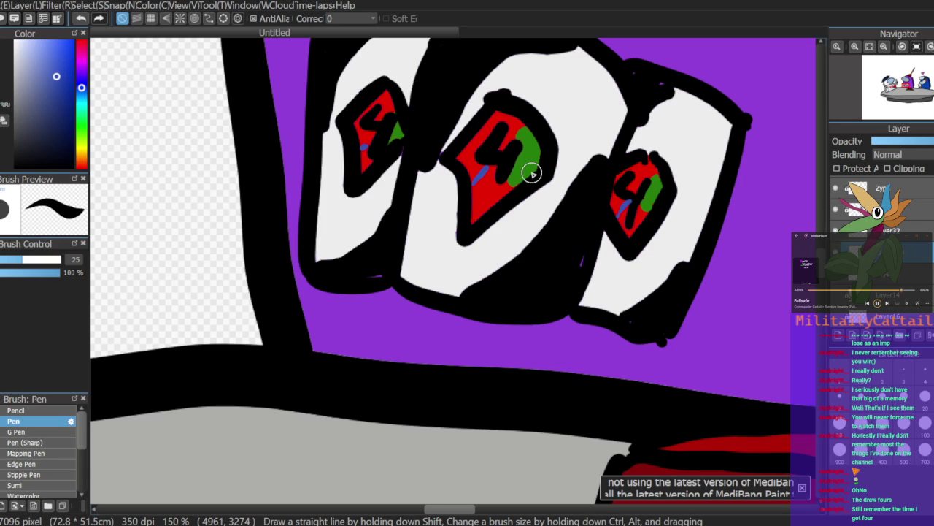
# Step: Fill the lower parts of all three diamonds with blue, extending the blue divider on the right card
pyautogui.press('g')
pyautogui.click(627, 212)
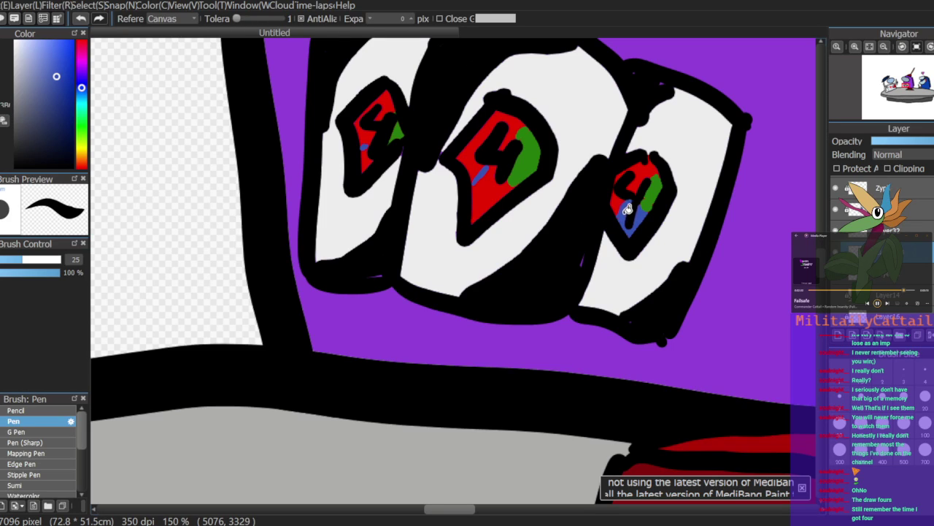
pyautogui.press('b')
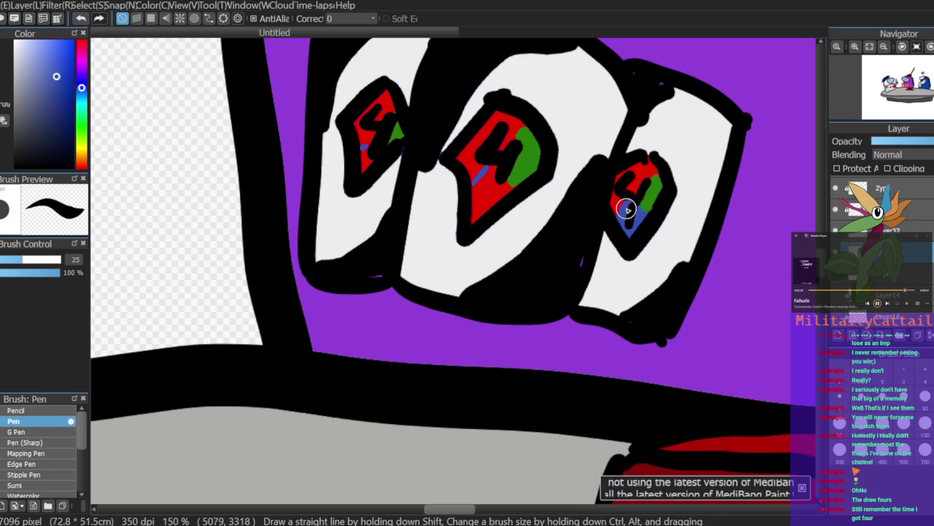
pyautogui.moveTo(627, 205); pyautogui.dragTo(619, 218)
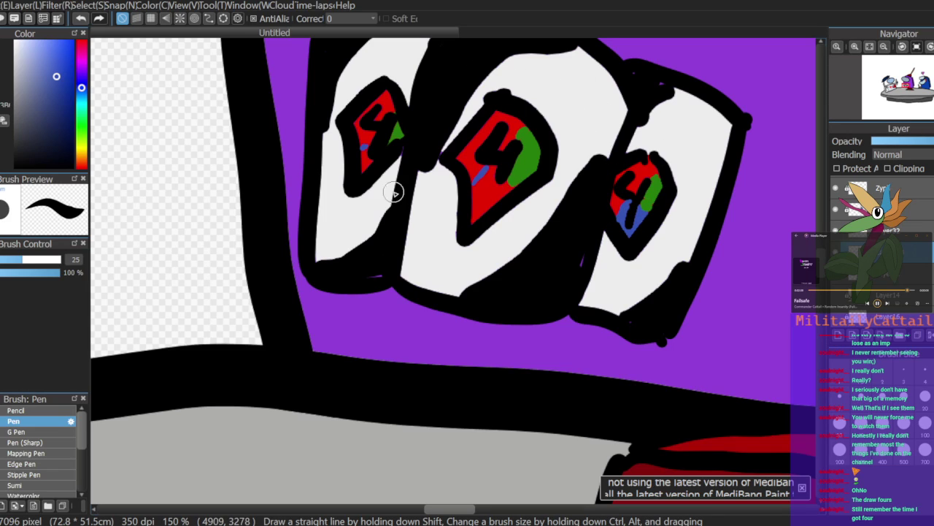
pyautogui.press('g')
pyautogui.click(486, 191)
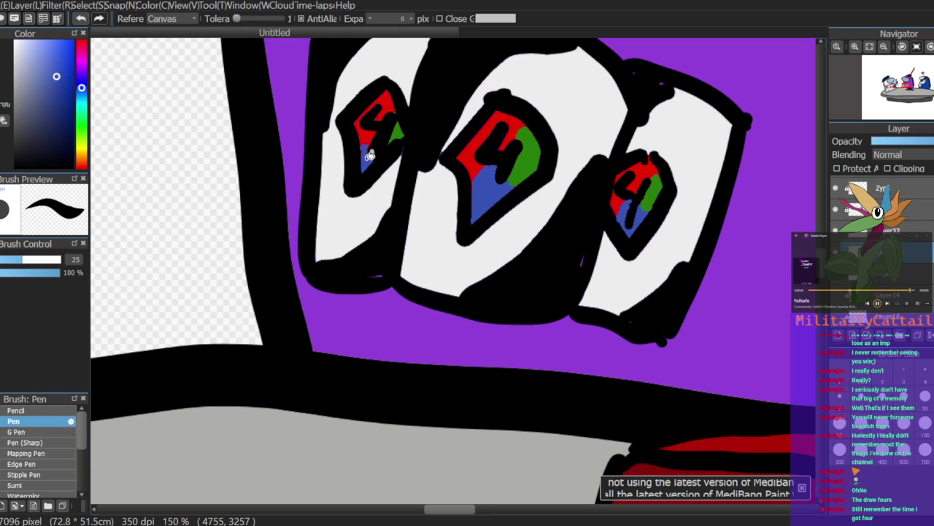
# Step: Dab muted yellow with the pen around the 4s to close off the upper-left area of all three diamonds
pyautogui.click(81, 152)
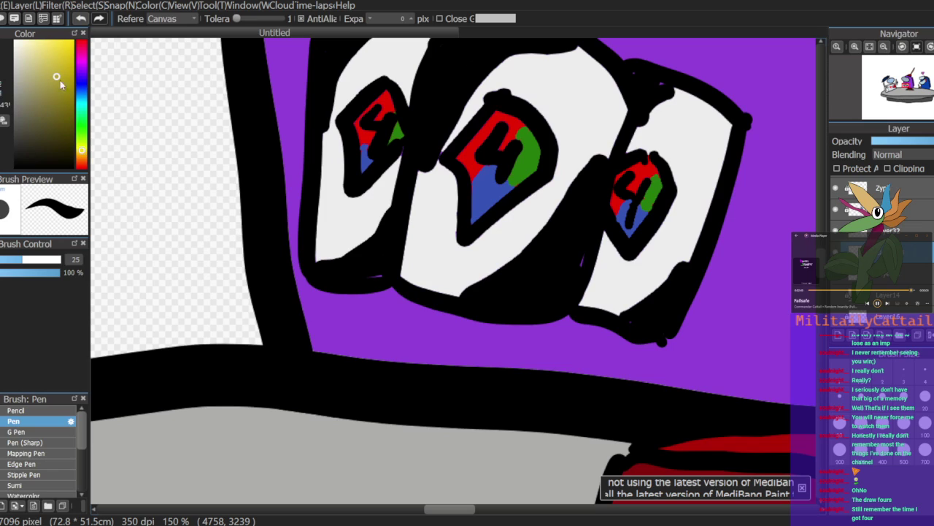
pyautogui.press('b')
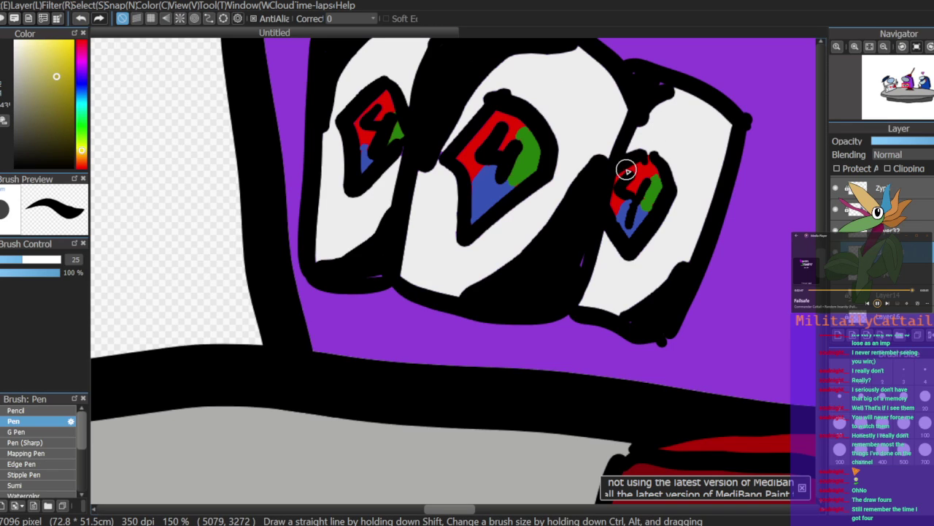
pyautogui.click(626, 170)
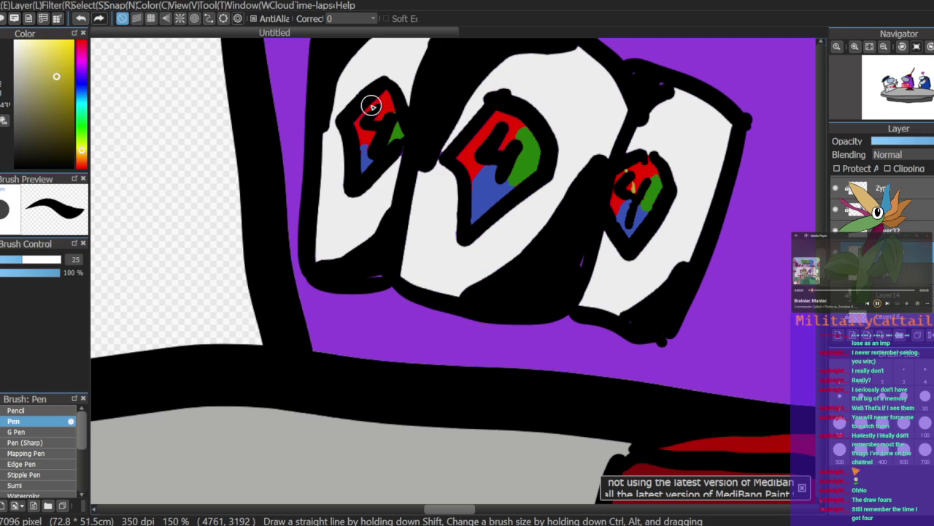
pyautogui.click(371, 104)
pyautogui.click(501, 146)
pyautogui.click(490, 129)
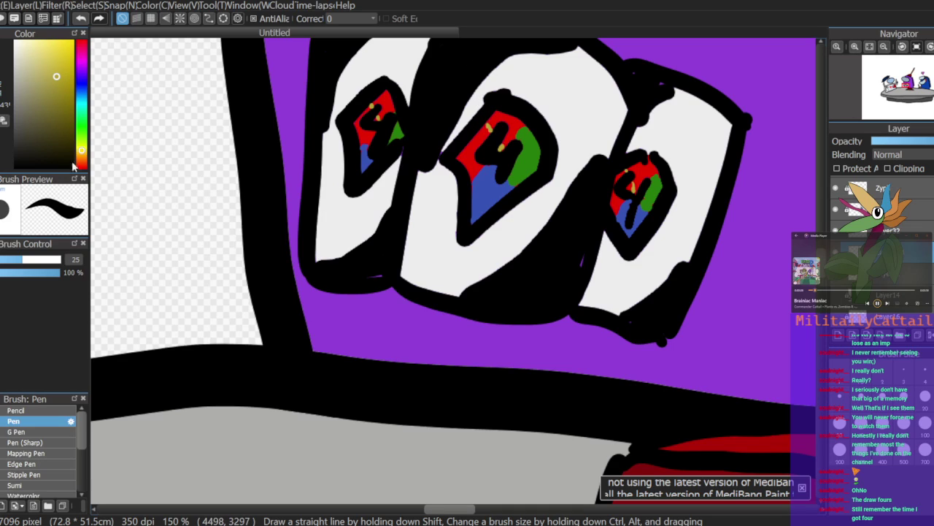
# Step: Fill the left area of the diamond on all three cards with muted yellow
pyautogui.press('g')
pyautogui.click(478, 147)
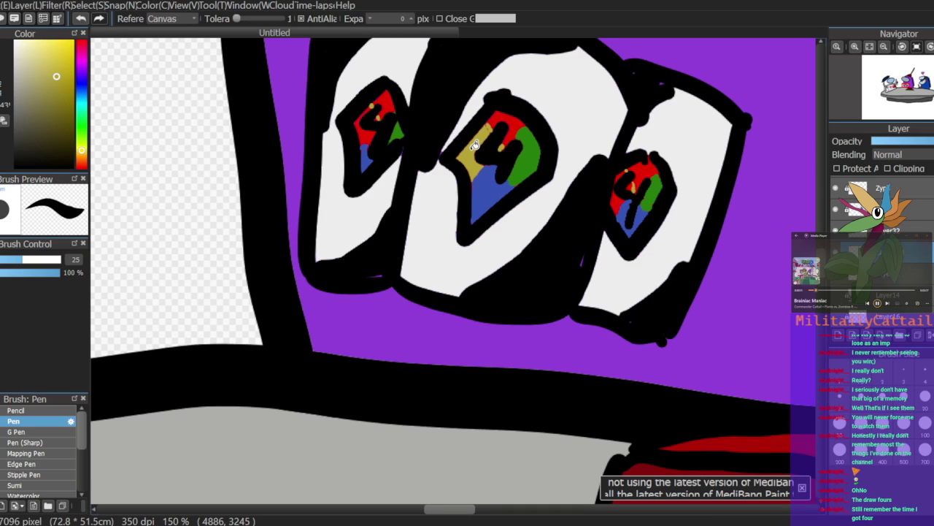
pyautogui.click(369, 131)
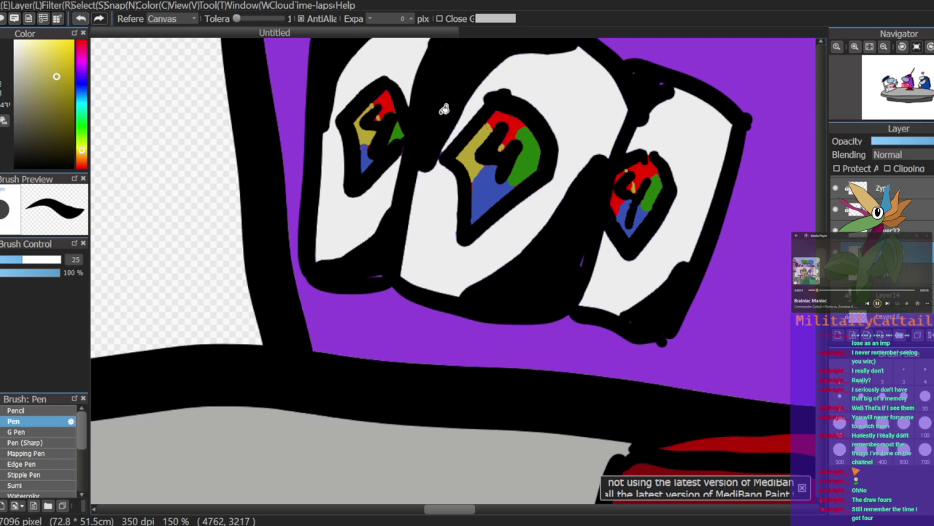
pyautogui.click(618, 198)
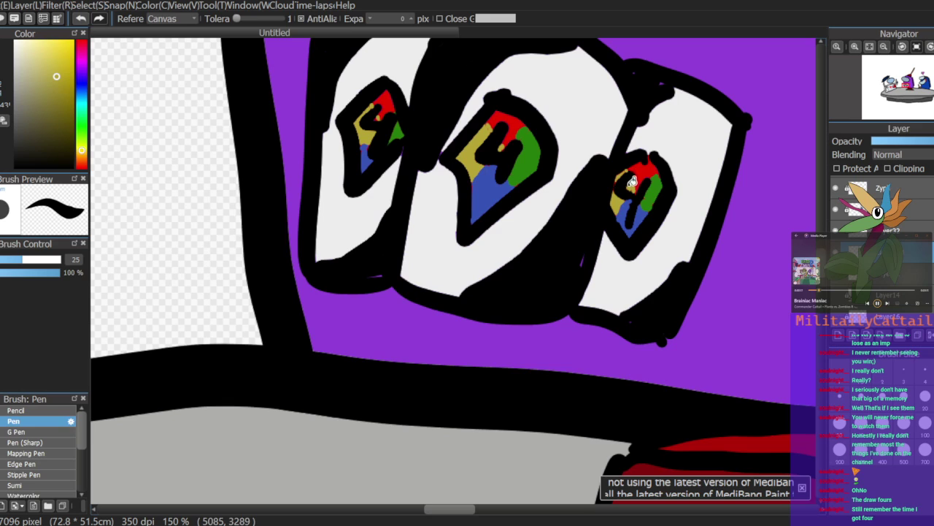
# Step: Merge the card layer with its outline layer, check it by toggling visibility, and select Layer35 for drawing with a black pen
pyautogui.click(883, 49)
pyautogui.click(883, 49)
pyautogui.click(884, 48)
pyautogui.click(881, 49)
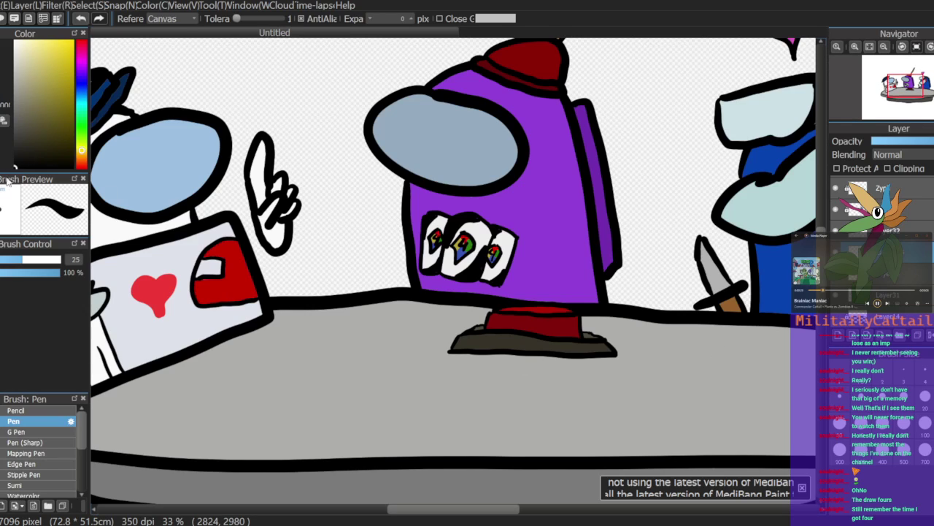
pyautogui.press('b')
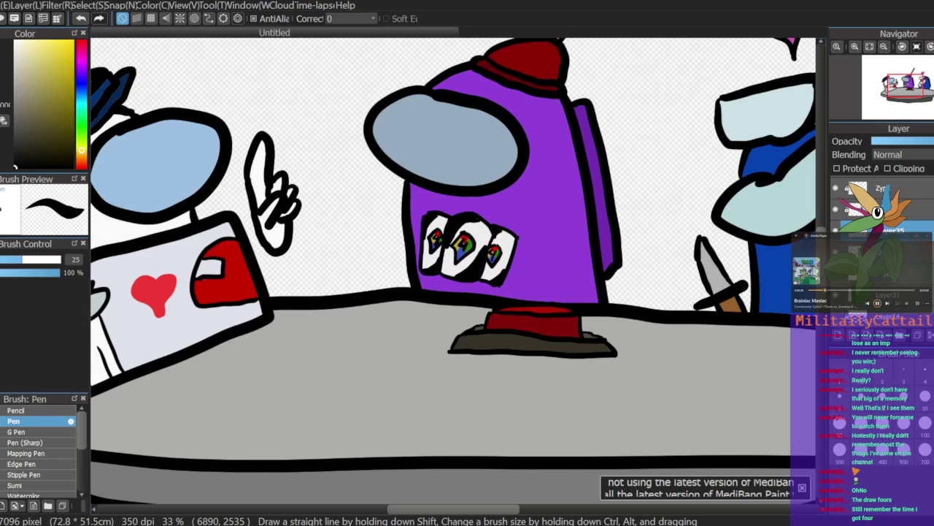
pyautogui.click(931, 336)
pyautogui.click(836, 252)
pyautogui.click(836, 252)
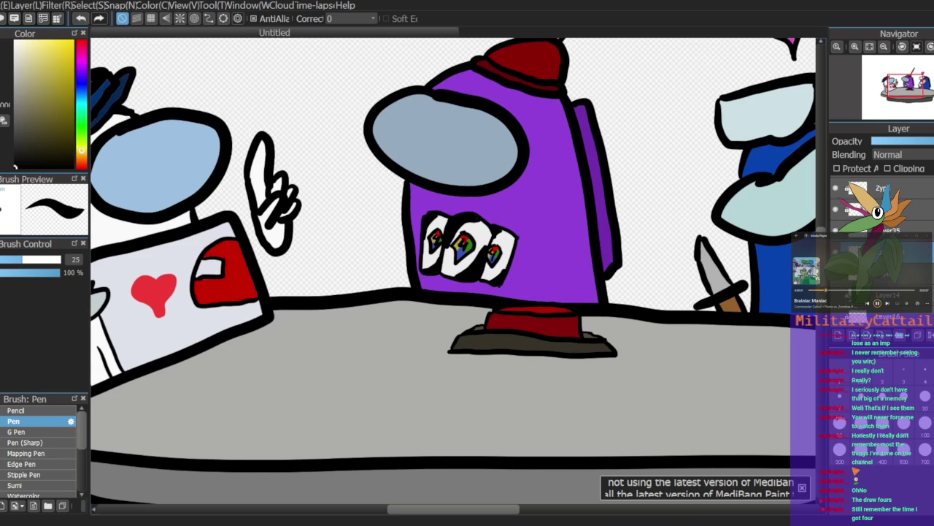
pyautogui.click(907, 281)
pyautogui.click(905, 236)
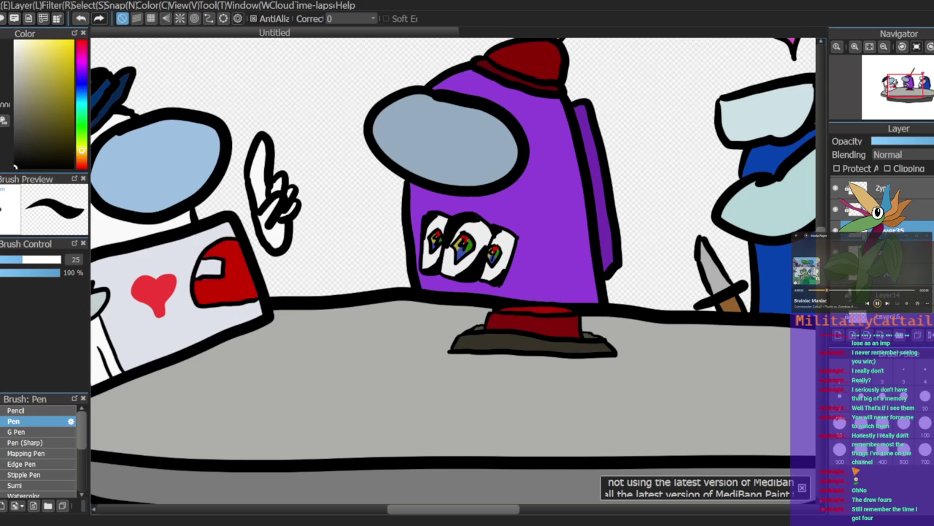
# Step: Hide the cards and outline a four-fingered hand in black on the lower purple body, with wrist lines meeting the table edge
pyautogui.click(855, 45)
pyautogui.click(854, 46)
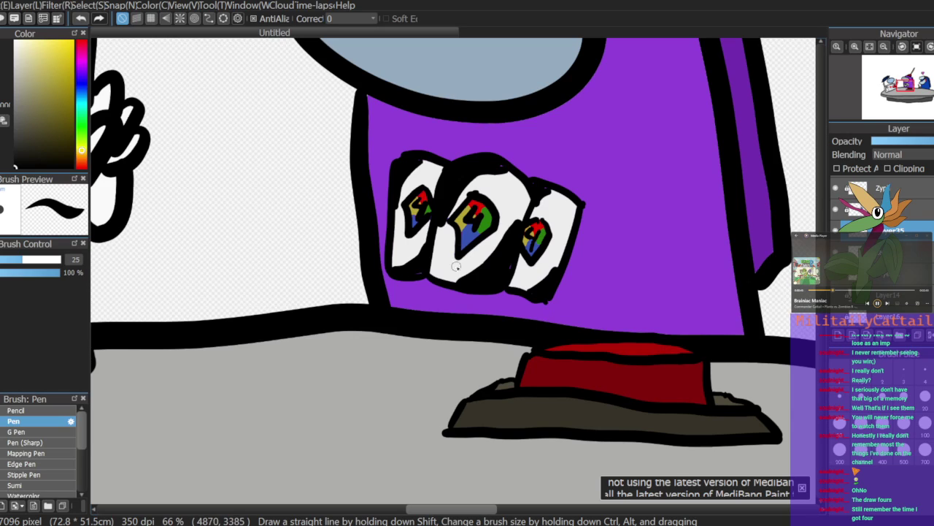
pyautogui.moveTo(424, 271); pyautogui.dragTo(452, 218)
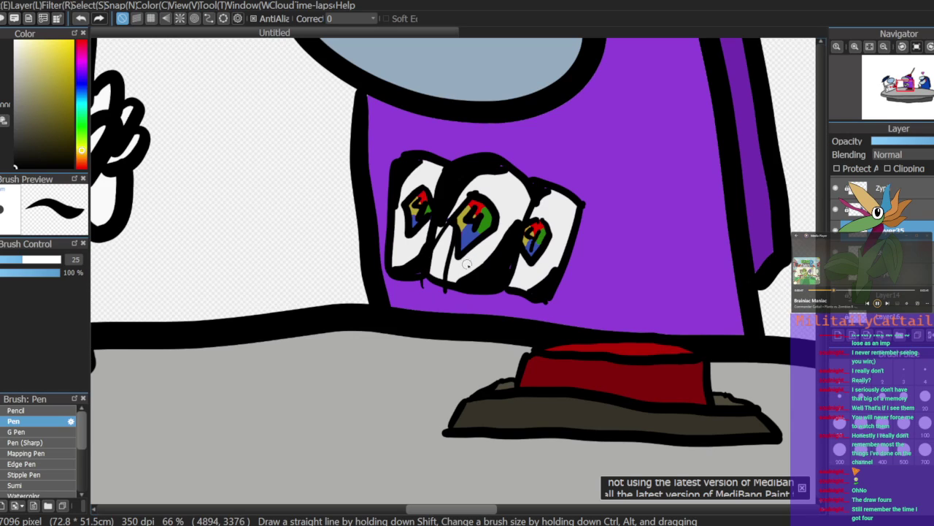
pyautogui.hotkey('ctrl', 'z')
pyautogui.click(836, 230)
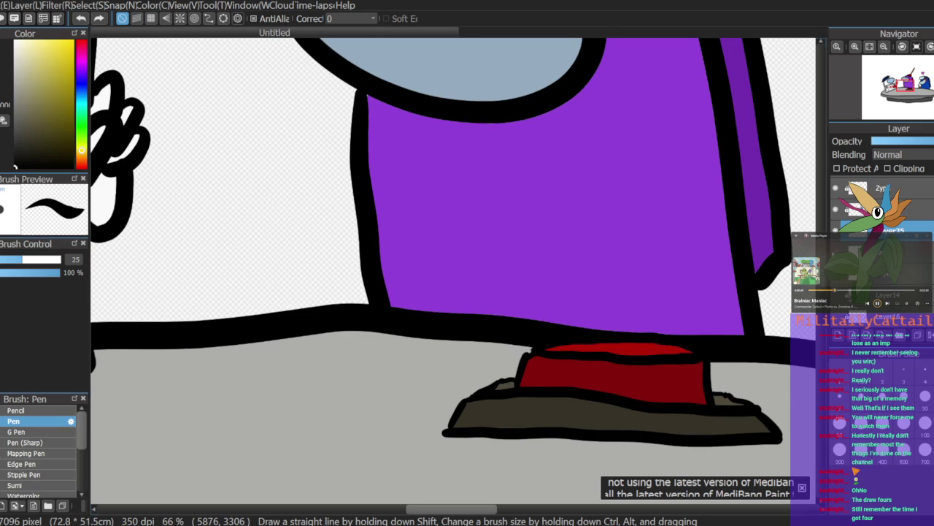
pyautogui.moveTo(437, 286)
pyautogui.mouseDown()
pyautogui.moveTo(457, 216)
pyautogui.moveTo(460, 292)
pyautogui.mouseUp()
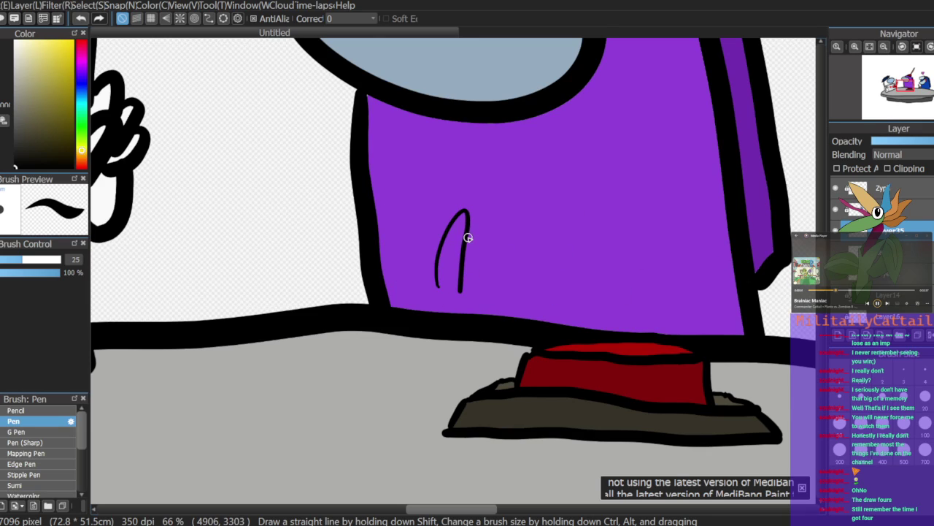
pyautogui.moveTo(490, 205)
pyautogui.mouseDown()
pyautogui.moveTo(488, 292)
pyautogui.moveTo(521, 220)
pyautogui.moveTo(527, 303)
pyautogui.mouseUp()
pyautogui.hotkey('ctrl', 'z')
pyautogui.moveTo(498, 228); pyautogui.dragTo(517, 302)
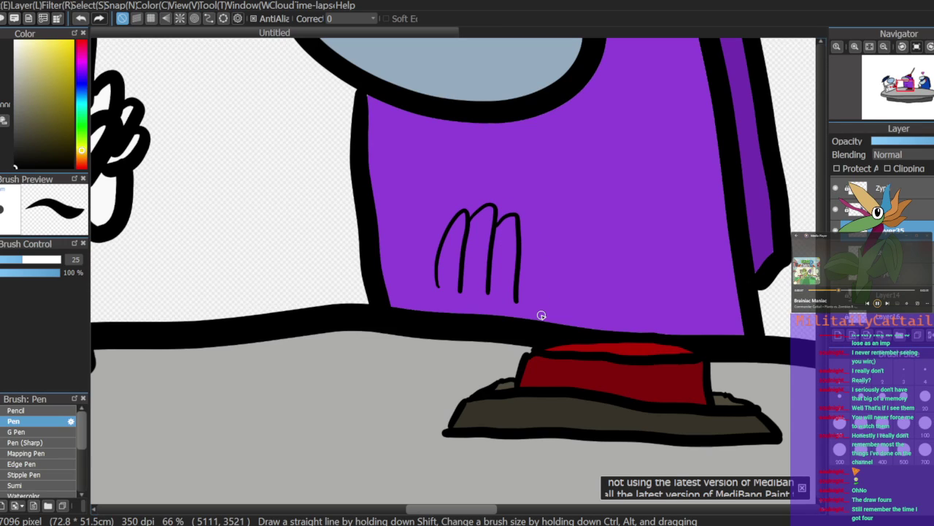
pyautogui.moveTo(436, 243); pyautogui.dragTo(422, 299)
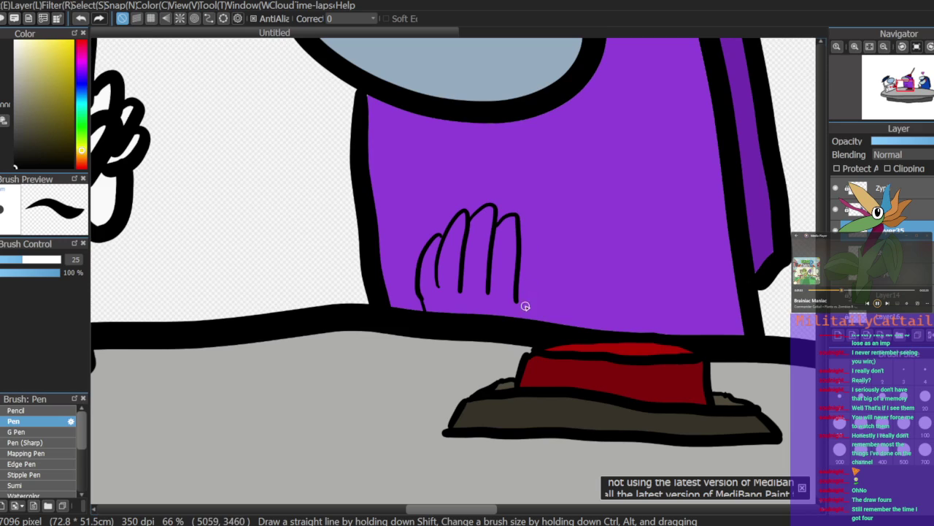
pyautogui.moveTo(537, 319); pyautogui.dragTo(539, 302)
# Step: Close the hand's wrist outline in black, fill the hand with darker purple, and show the cards behind it again
pyautogui.click(835, 253)
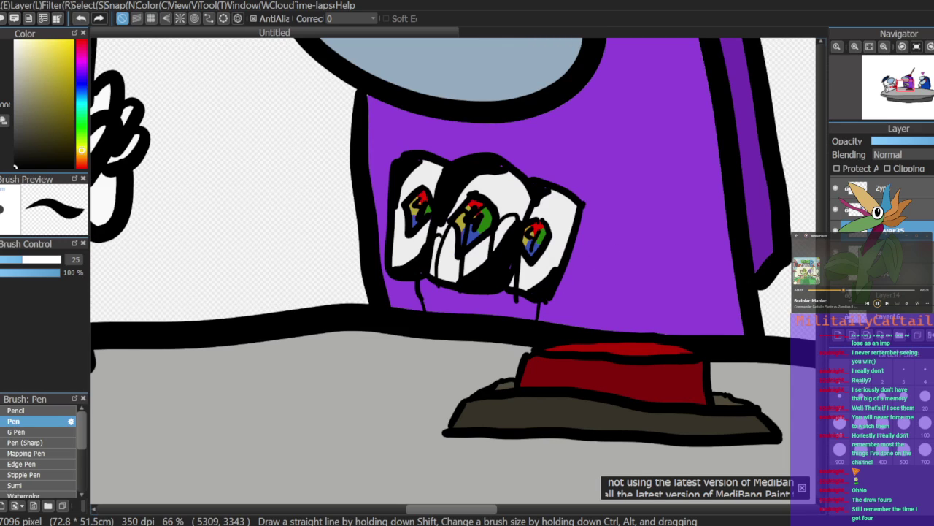
pyautogui.click(835, 253)
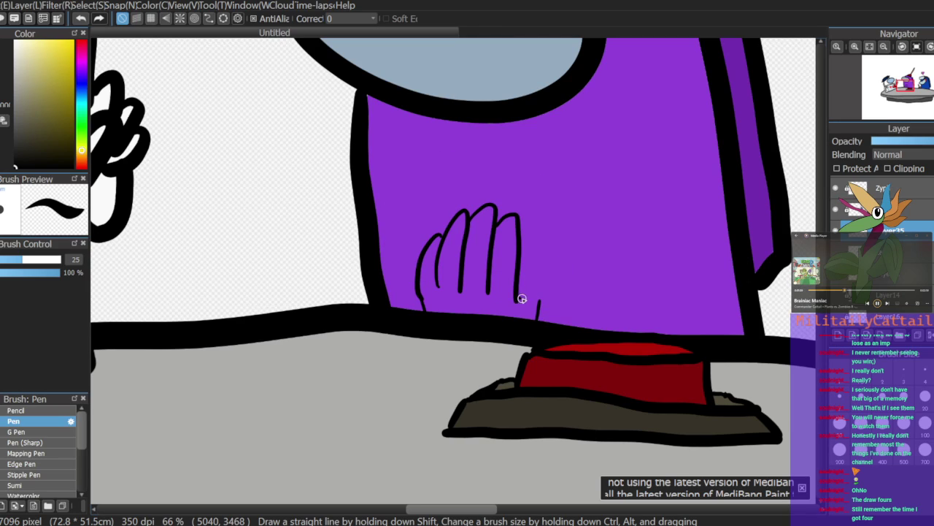
pyautogui.keyDown('alt'); pyautogui.click(570, 209); pyautogui.keyUp('alt')
pyautogui.press('g')
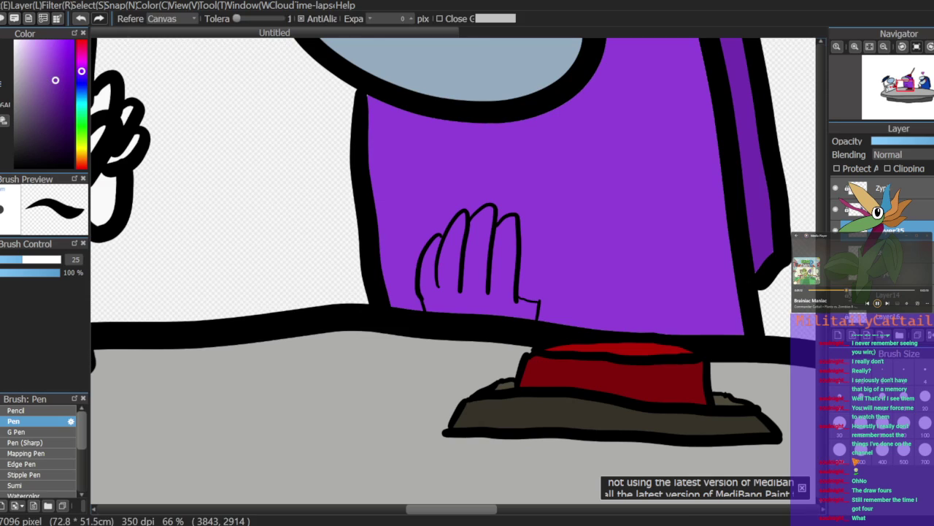
pyautogui.click(835, 252)
pyautogui.click(836, 252)
pyautogui.click(506, 267)
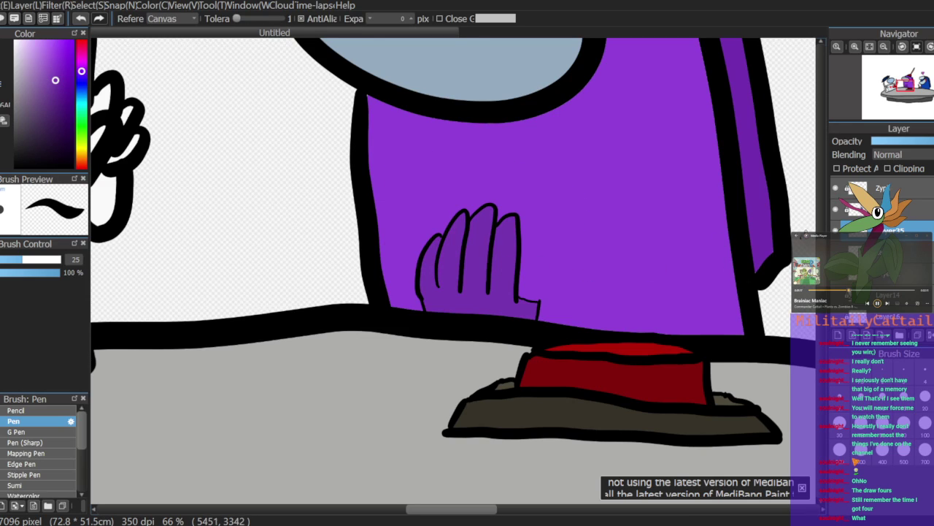
pyautogui.click(836, 252)
# Step: Show the hidden background and foreground layers and view the whole scene
pyautogui.click(884, 47)
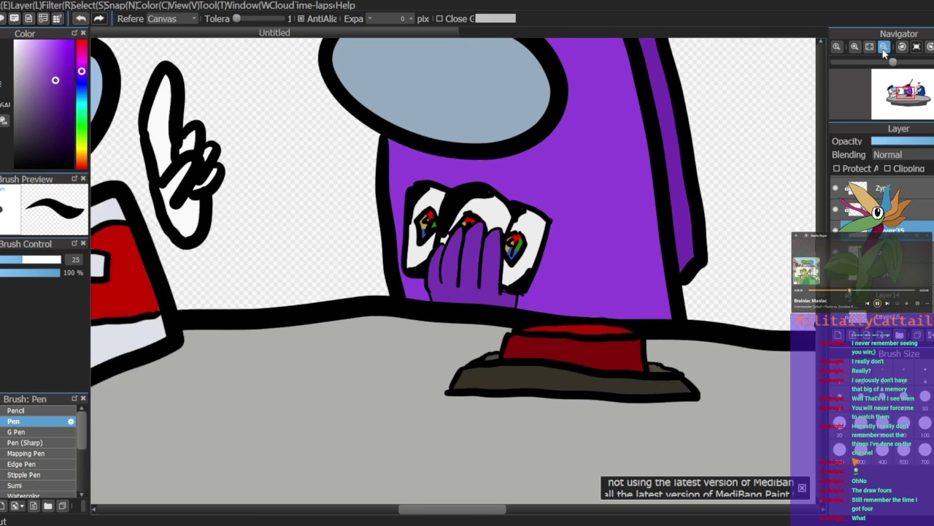
pyautogui.click(884, 48)
pyautogui.click(884, 48)
pyautogui.click(884, 48)
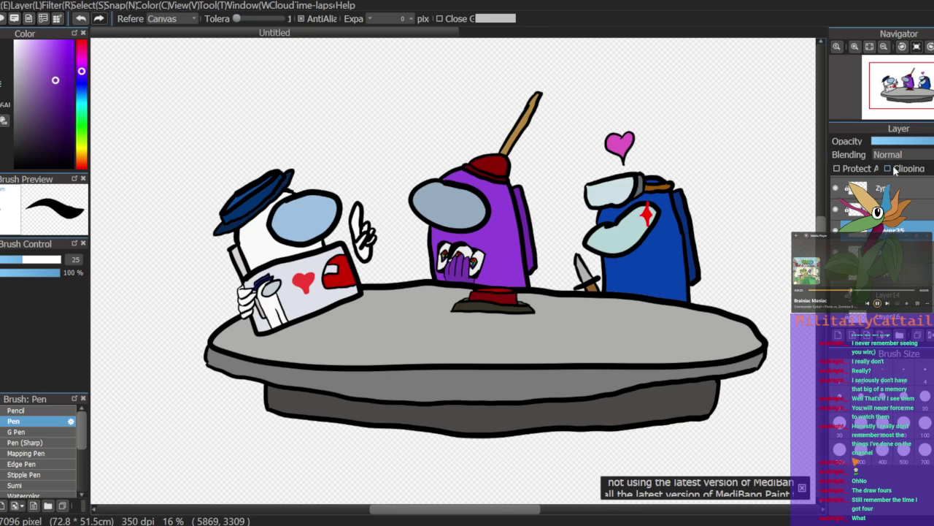
pyautogui.click(884, 46)
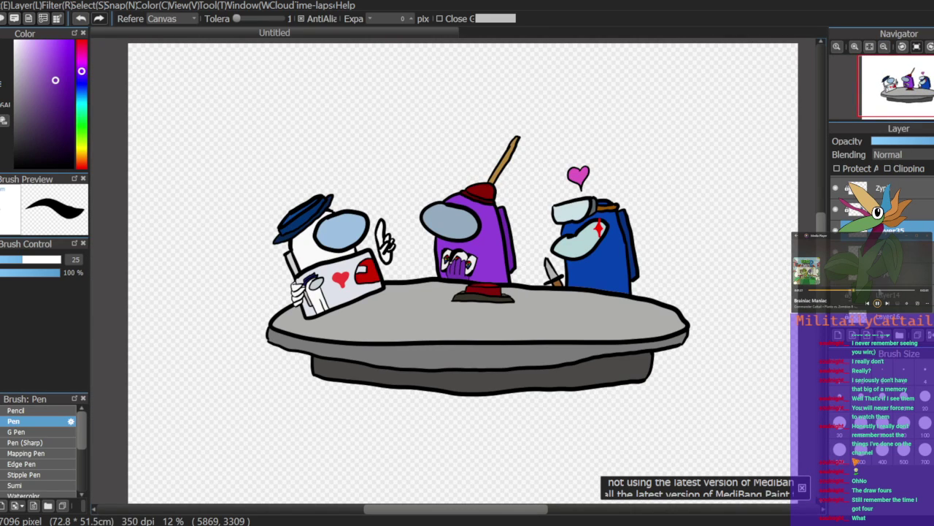
pyautogui.click(836, 295)
pyautogui.click(836, 316)
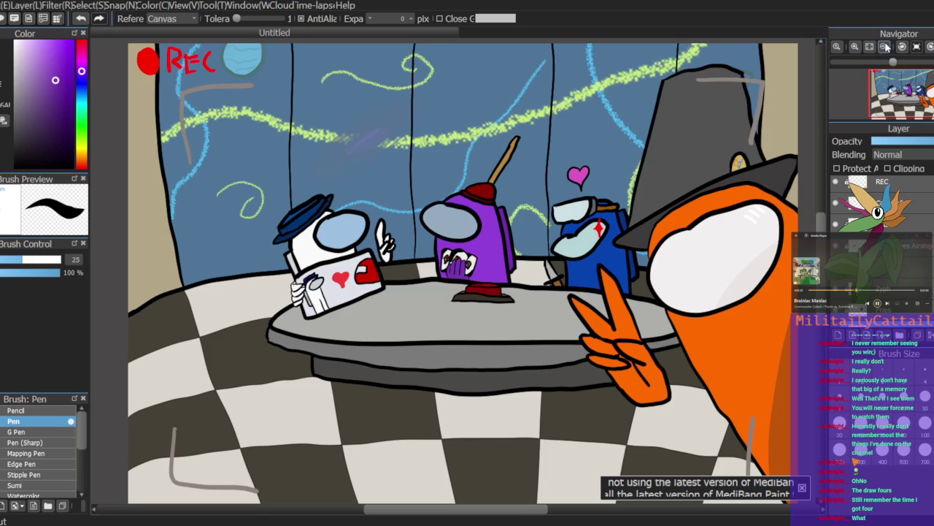
pyautogui.click(884, 46)
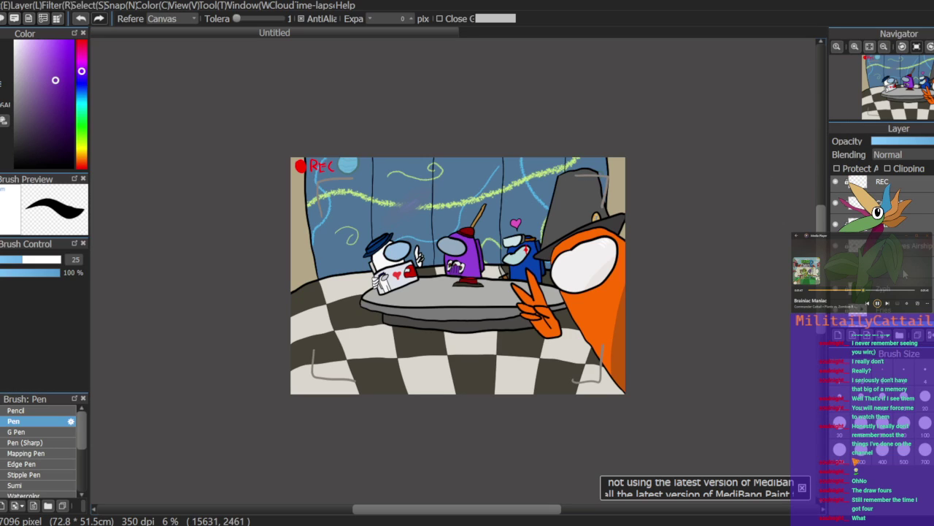
# Step: Examine what the layers below Zyph Loves Airship contain by toggling their visibility
pyautogui.scroll(-1, 876, 205)
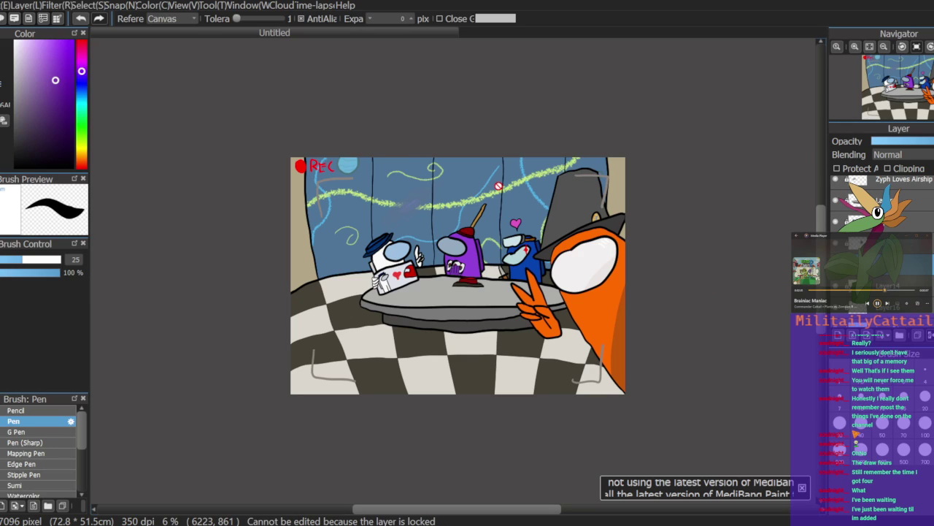
pyautogui.click(904, 221)
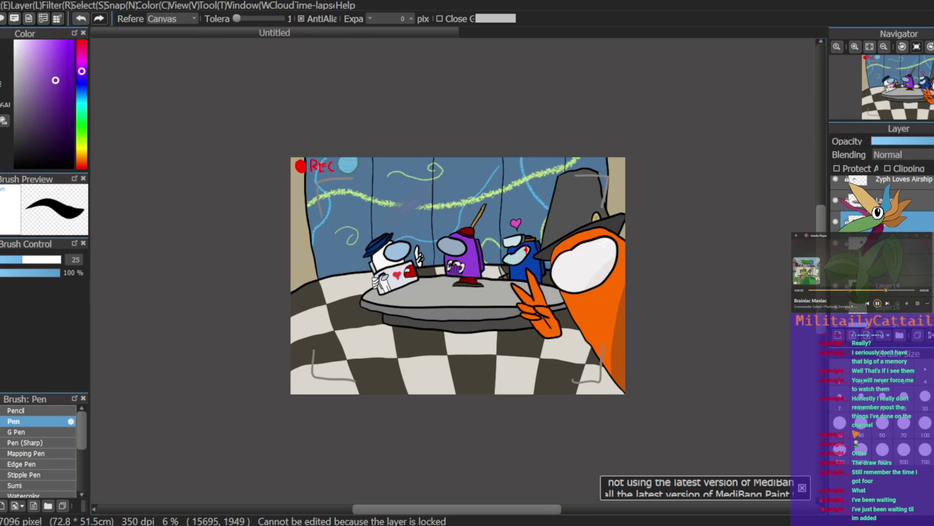
pyautogui.click(838, 200)
pyautogui.click(839, 202)
pyautogui.click(837, 223)
pyautogui.click(837, 225)
pyautogui.scroll(3, 875, 219)
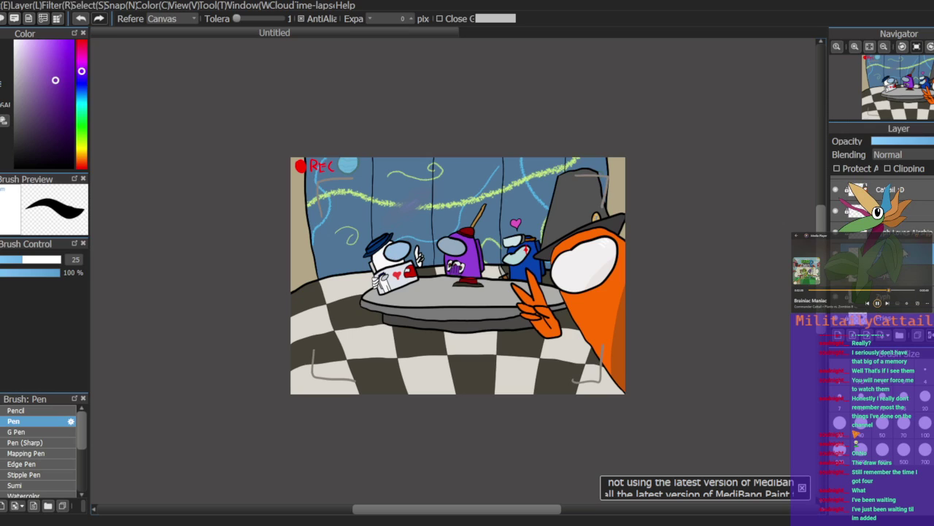
# Step: On the layer beneath Cattail :D, outline a wavy bush in black across the table base and floor, with pen size 100
pyautogui.click(911, 211)
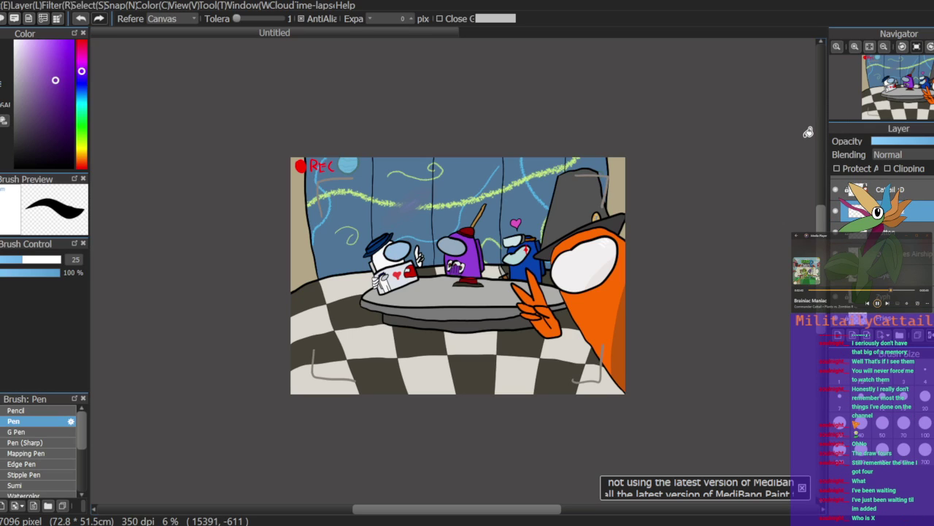
pyautogui.click(855, 48)
pyautogui.click(854, 48)
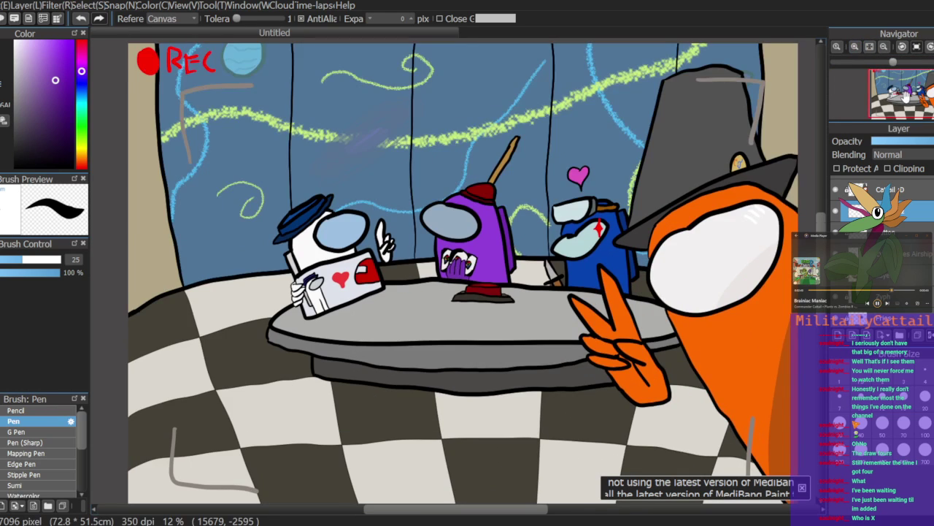
pyautogui.click(854, 46)
pyautogui.click(855, 46)
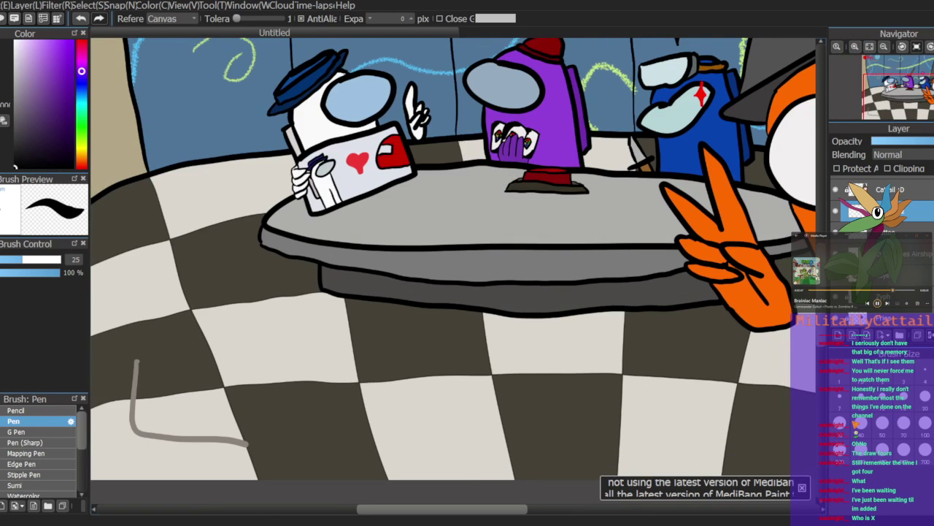
pyautogui.press('b')
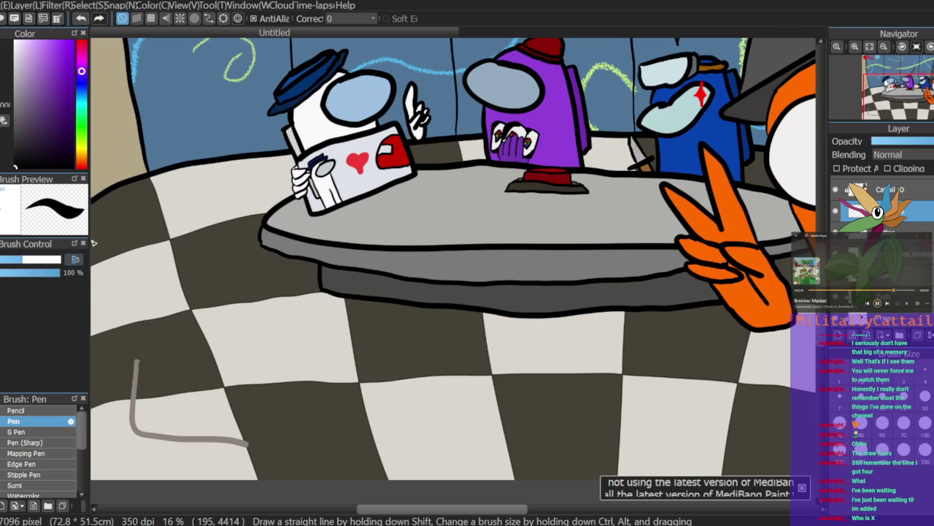
pyautogui.write('100')
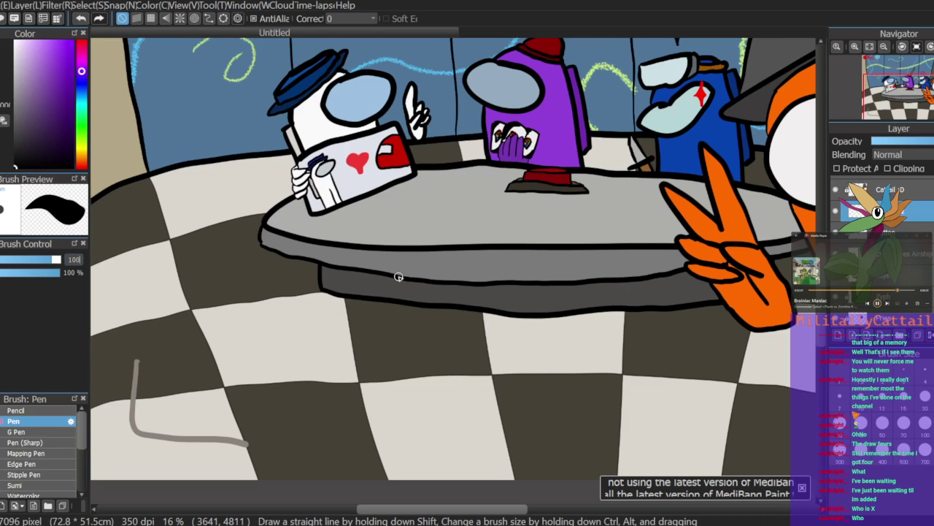
pyautogui.moveTo(384, 269)
pyautogui.mouseDown()
pyautogui.moveTo(306, 303)
pyautogui.moveTo(300, 342)
pyautogui.moveTo(332, 366)
pyautogui.moveTo(479, 377)
pyautogui.moveTo(463, 271)
pyautogui.moveTo(512, 309)
pyautogui.moveTo(538, 346)
pyautogui.moveTo(522, 377)
pyautogui.mouseUp()
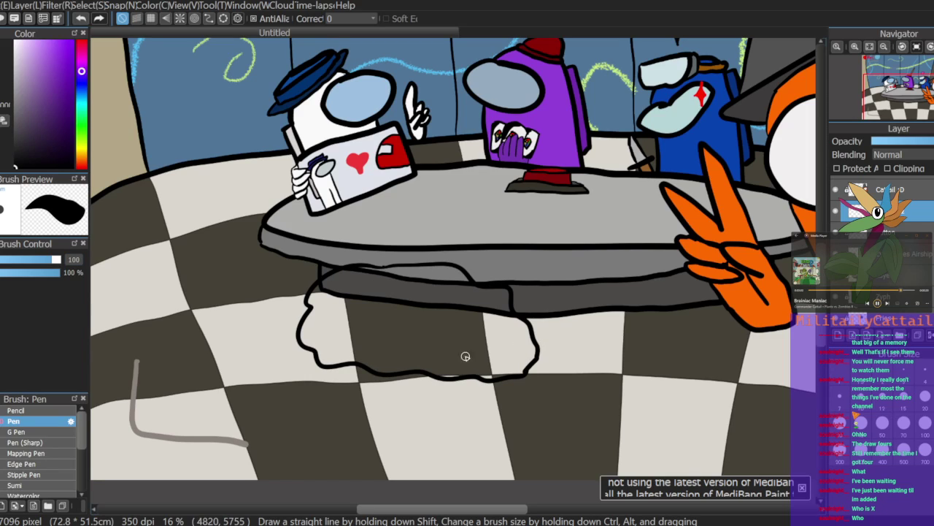
# Step: Hide the table and the checkered floor pattern around the bush outline
pyautogui.click(836, 276)
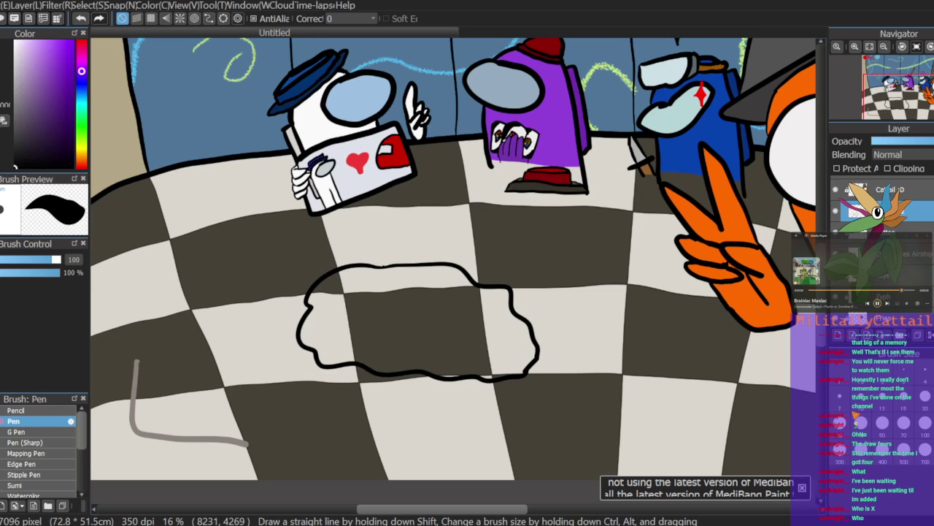
pyautogui.scroll(-5, 876, 255)
pyautogui.click(836, 280)
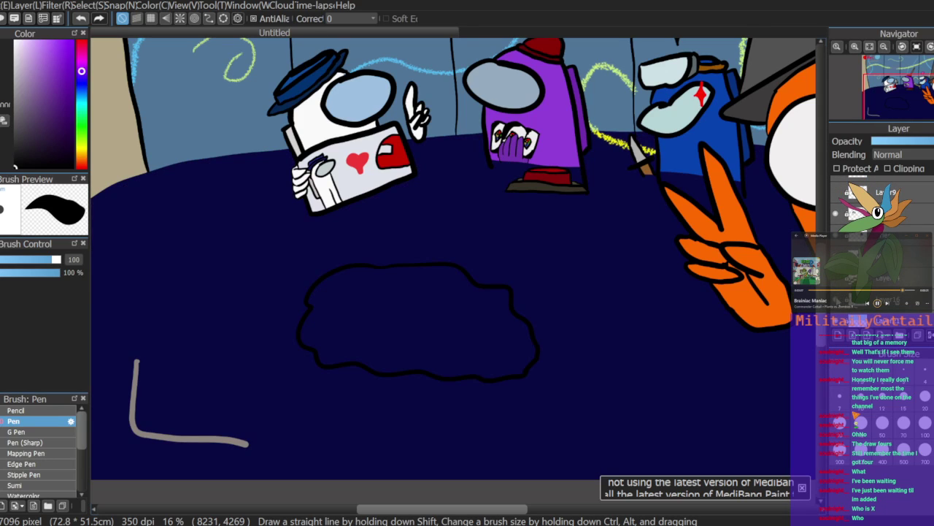
pyautogui.scroll(-1, 876, 205)
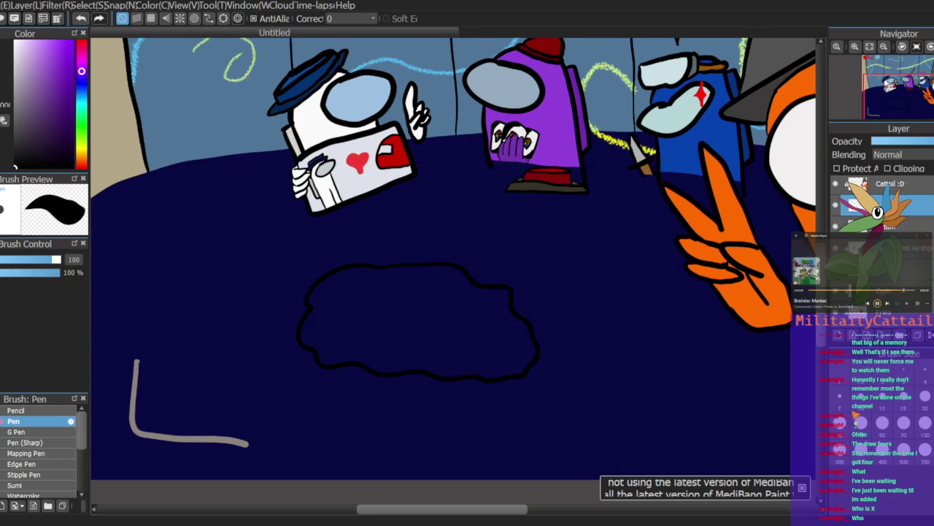
# Step: Fill the bush outline with dark green
pyautogui.moveTo(82, 117)
pyautogui.mouseDown()
pyautogui.moveTo(83, 132)
pyautogui.moveTo(81, 125)
pyautogui.mouseUp()
pyautogui.click(70, 117)
pyautogui.press('g')
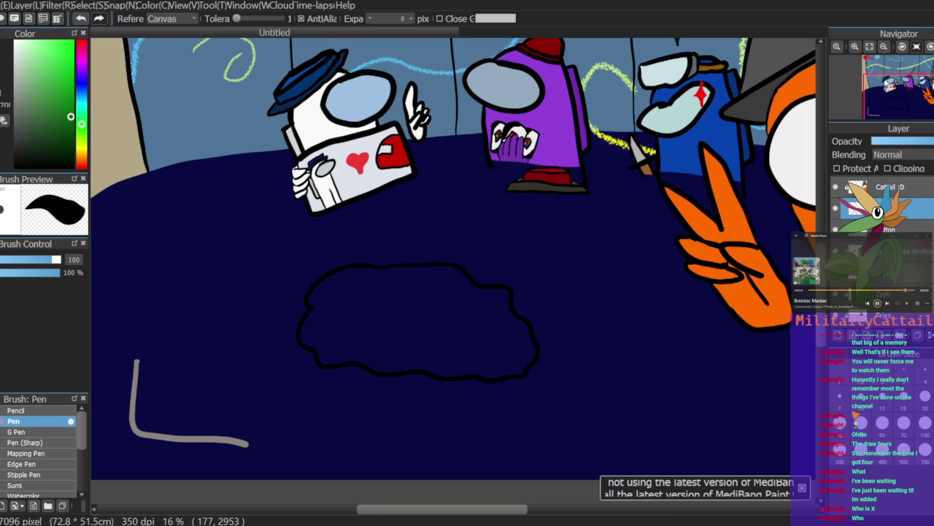
pyautogui.click(463, 337)
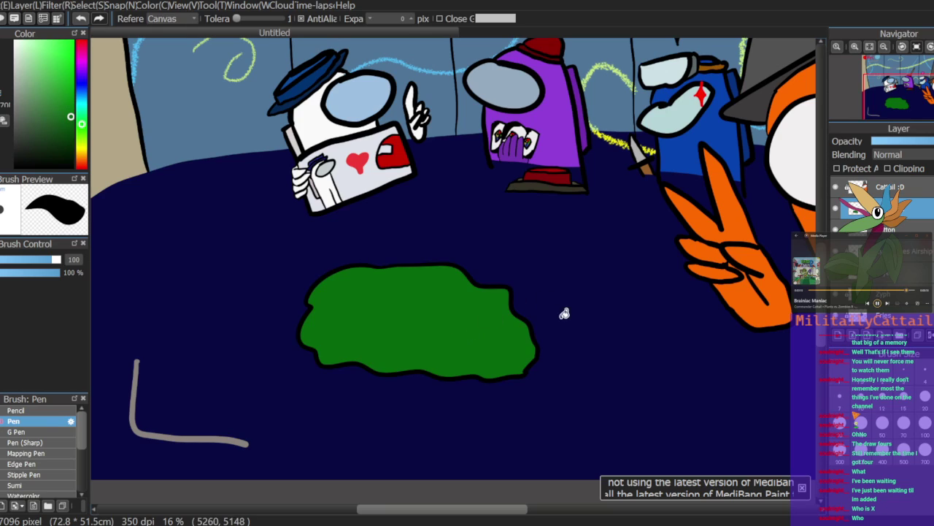
# Step: Draw four small dark red circle outlines spread across the green bush with the pen
pyautogui.click(81, 41)
pyautogui.click(68, 67)
pyautogui.press('b')
pyautogui.moveTo(354, 295); pyautogui.dragTo(351, 303)
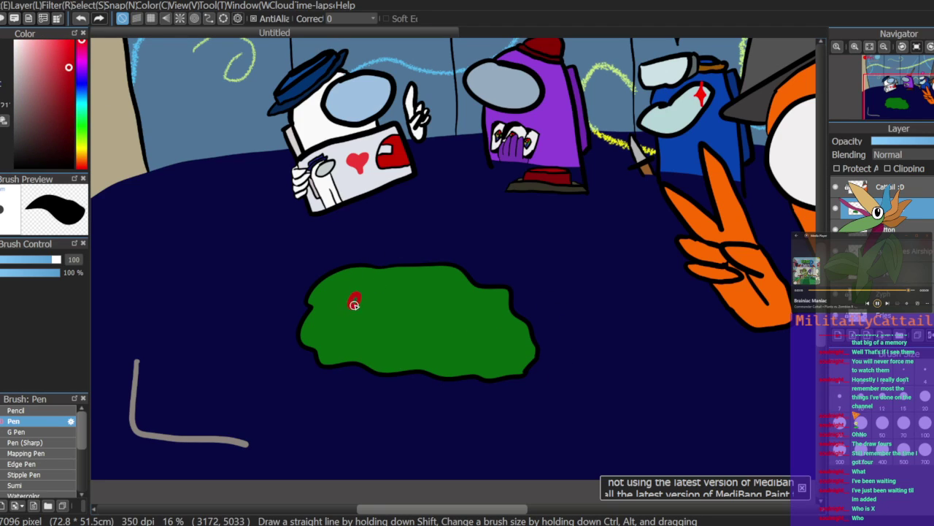
pyautogui.hotkey('ctrl', 'z')
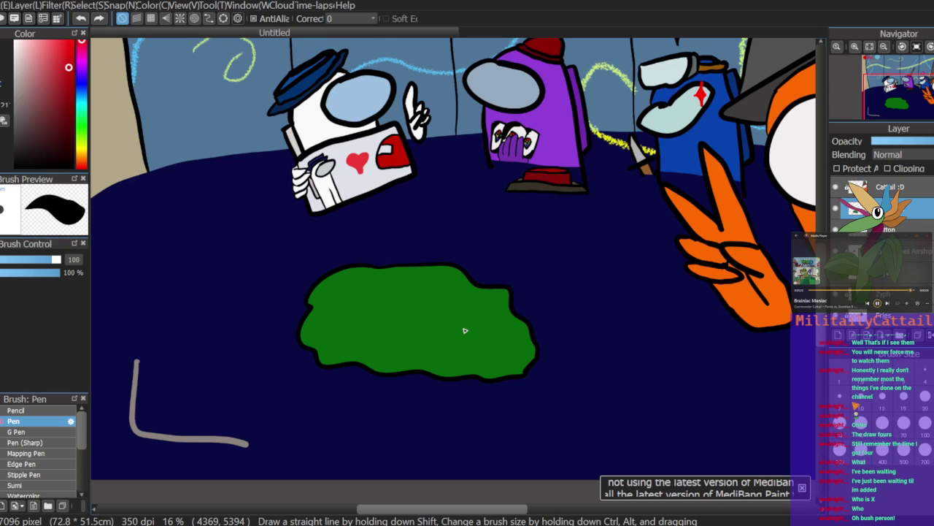
pyautogui.click(67, 83)
pyautogui.moveTo(350, 294)
pyautogui.mouseDown()
pyautogui.moveTo(357, 318)
pyautogui.moveTo(357, 289)
pyautogui.mouseUp()
pyautogui.moveTo(428, 282)
pyautogui.mouseDown()
pyautogui.moveTo(436, 308)
pyautogui.moveTo(432, 284)
pyautogui.mouseUp()
pyautogui.moveTo(497, 340)
pyautogui.mouseDown()
pyautogui.moveTo(508, 361)
pyautogui.moveTo(498, 340)
pyautogui.mouseUp()
pyautogui.moveTo(406, 343)
pyautogui.mouseDown()
pyautogui.moveTo(390, 355)
pyautogui.moveTo(407, 341)
pyautogui.mouseUp()
# Step: Fill the four circles on the bush with the same dark red
pyautogui.press('g')
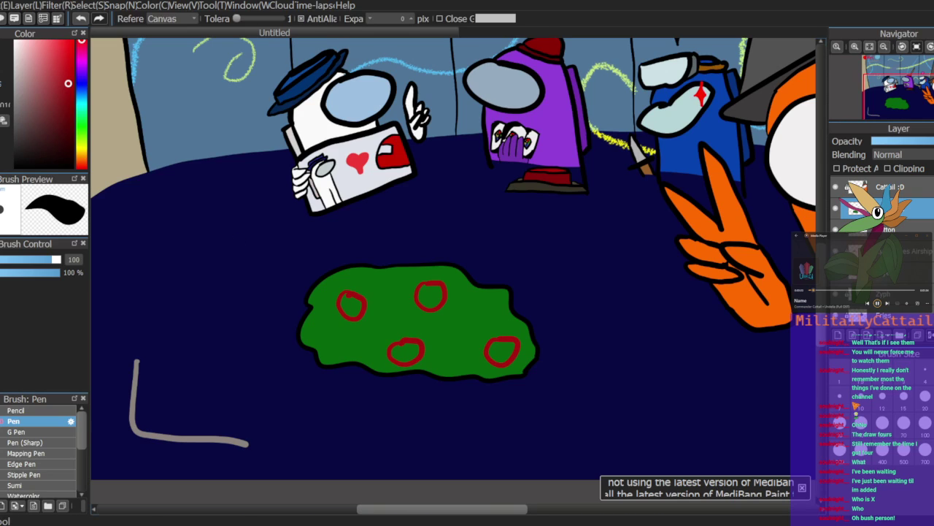
pyautogui.click(351, 304)
pyautogui.click(427, 290)
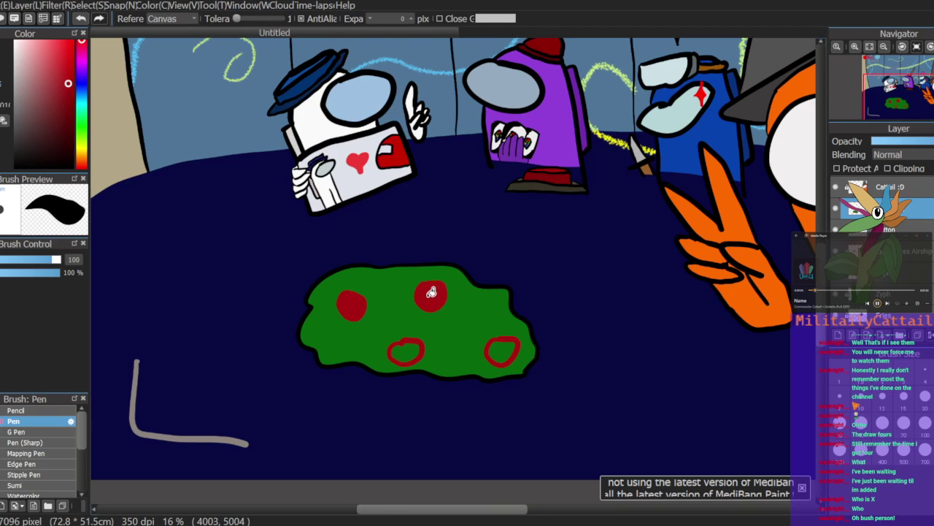
pyautogui.click(412, 348)
pyautogui.click(500, 350)
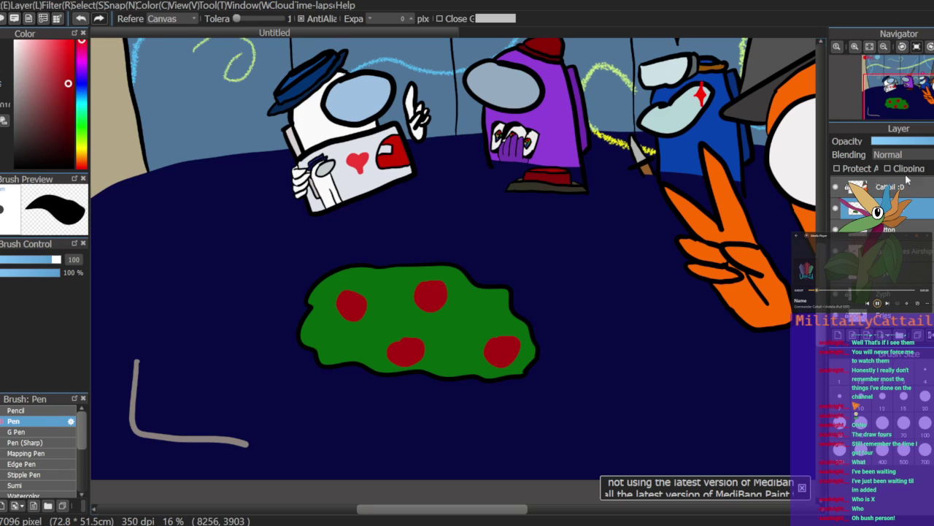
# Step: Add a new layer beneath the bush layer and draw a double black arch rising from the bush's upper edge
pyautogui.click(839, 334)
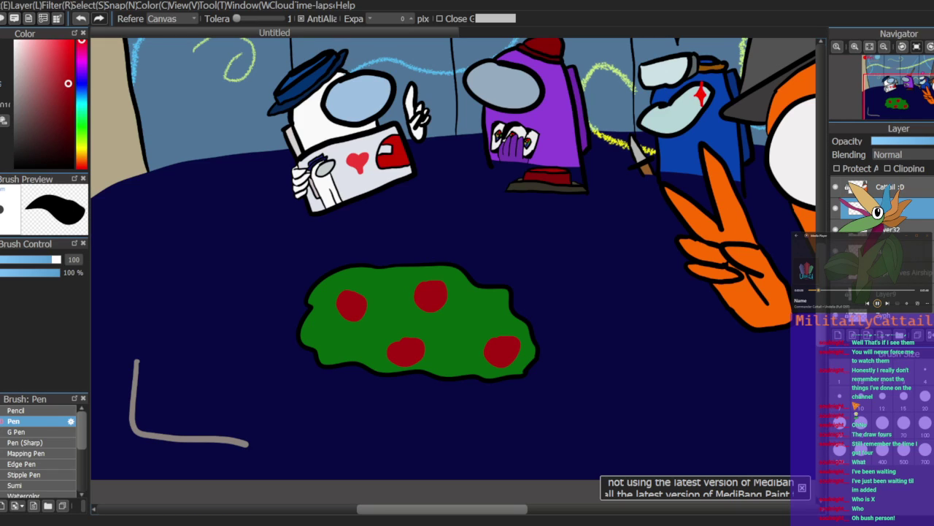
pyautogui.click(855, 47)
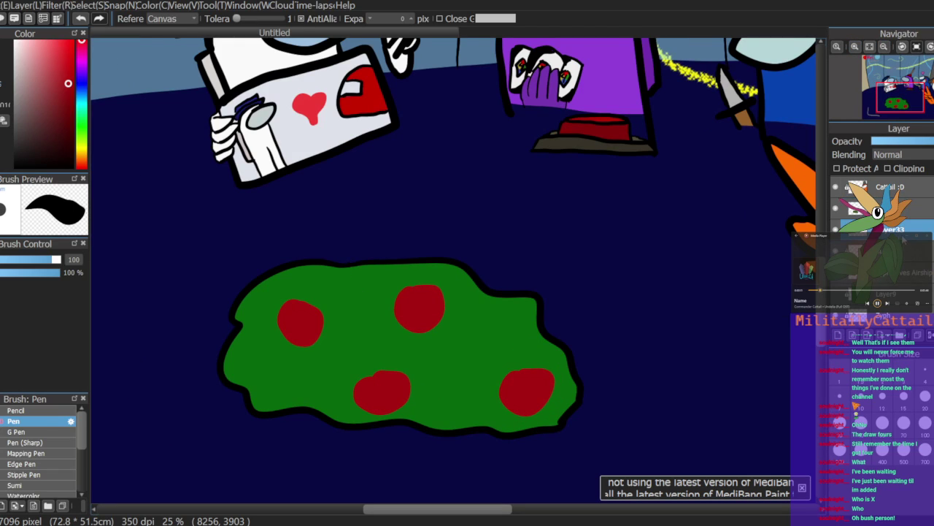
pyautogui.click(14, 168)
pyautogui.press('b')
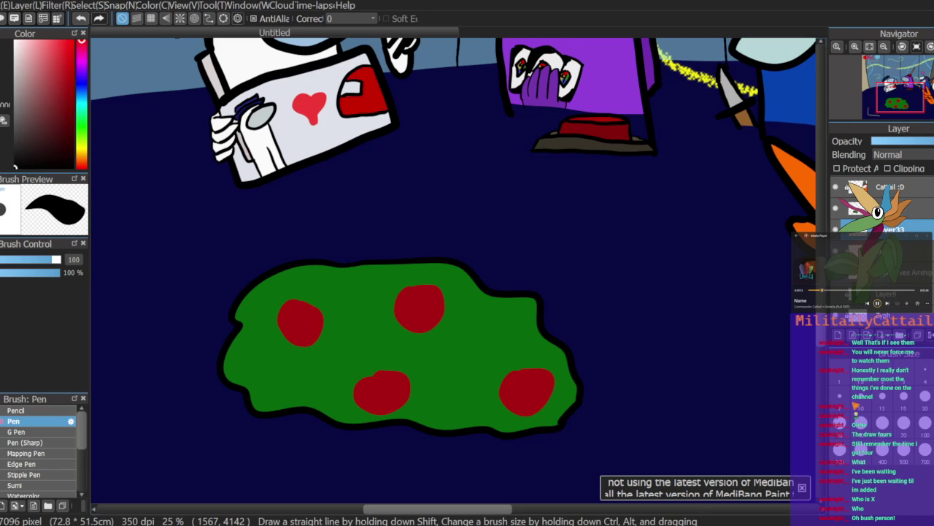
pyautogui.moveTo(346, 260)
pyautogui.mouseDown()
pyautogui.moveTo(393, 235)
pyautogui.moveTo(465, 240)
pyautogui.moveTo(491, 257)
pyautogui.moveTo(483, 275)
pyautogui.moveTo(501, 281)
pyautogui.moveTo(500, 242)
pyautogui.mouseUp()
pyautogui.moveTo(339, 262)
pyautogui.mouseDown()
pyautogui.moveTo(344, 241)
pyautogui.moveTo(436, 222)
pyautogui.moveTo(492, 236)
pyautogui.moveTo(499, 249)
pyautogui.mouseUp()
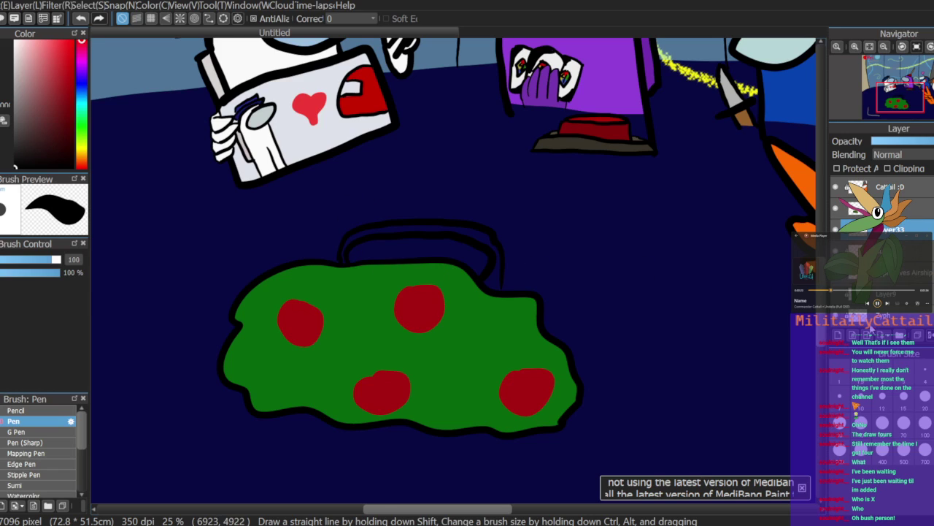
# Step: Add another layer and draw a wide black brim with a low flat-topped crown over the arch
pyautogui.click(839, 336)
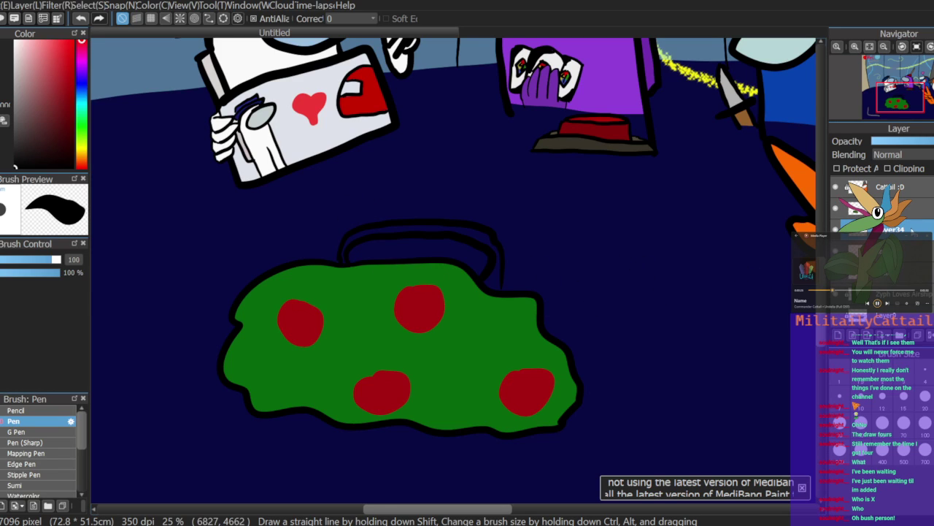
pyautogui.moveTo(327, 230)
pyautogui.mouseDown()
pyautogui.moveTo(392, 217)
pyautogui.moveTo(515, 228)
pyautogui.moveTo(501, 240)
pyautogui.mouseUp()
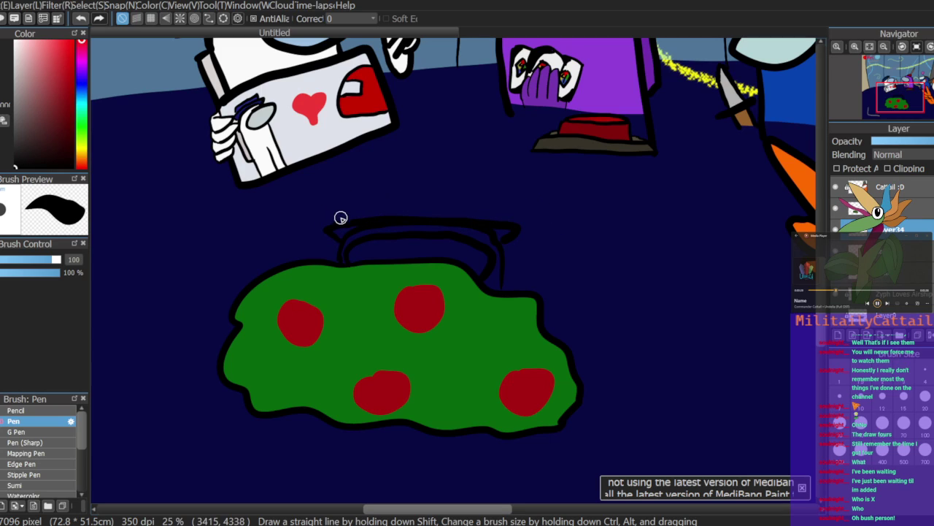
pyautogui.moveTo(351, 209)
pyautogui.mouseDown()
pyautogui.moveTo(411, 202)
pyautogui.moveTo(495, 209)
pyautogui.moveTo(504, 221)
pyautogui.mouseUp()
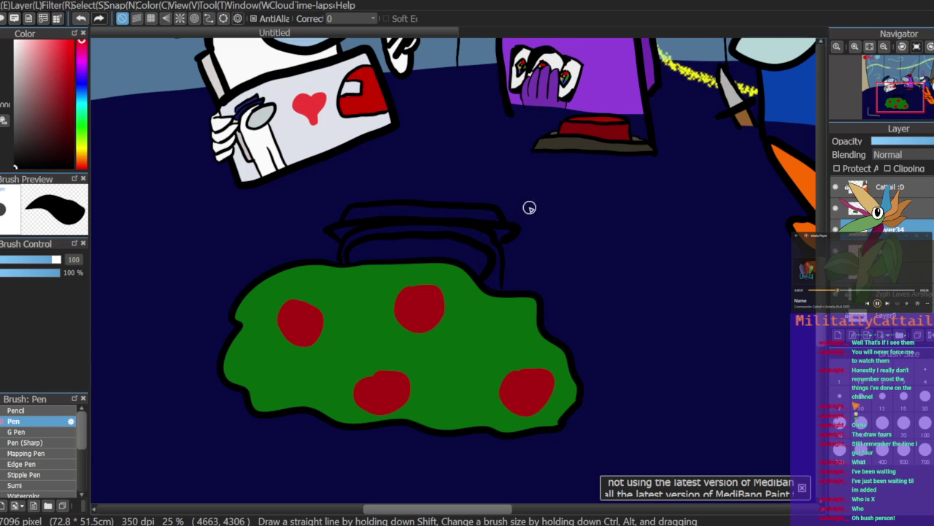
pyautogui.moveTo(905, 231); pyautogui.dragTo(905, 253)
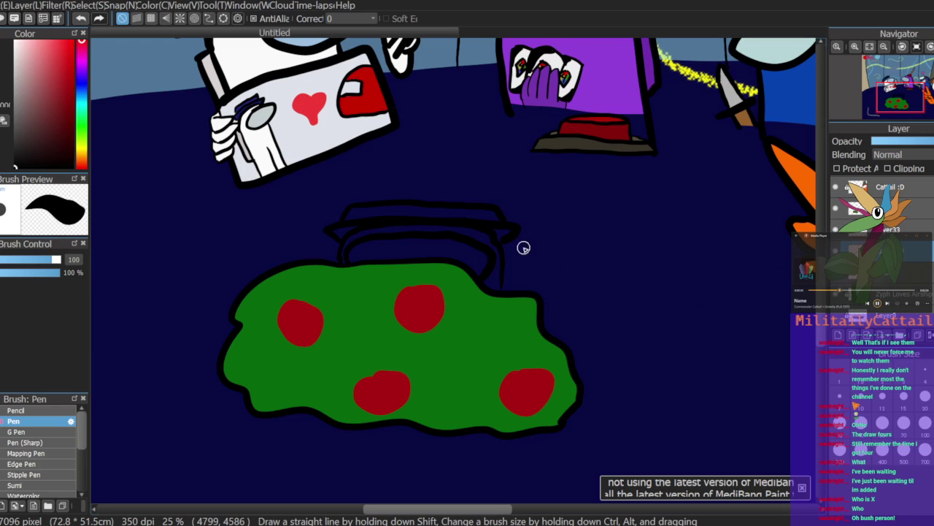
pyautogui.moveTo(506, 235); pyautogui.dragTo(510, 286)
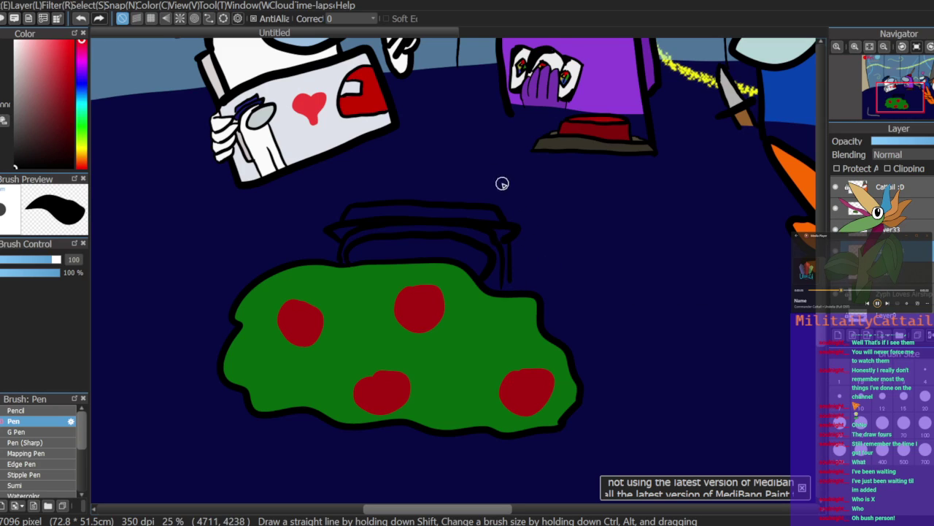
pyautogui.moveTo(333, 231); pyautogui.dragTo(335, 257)
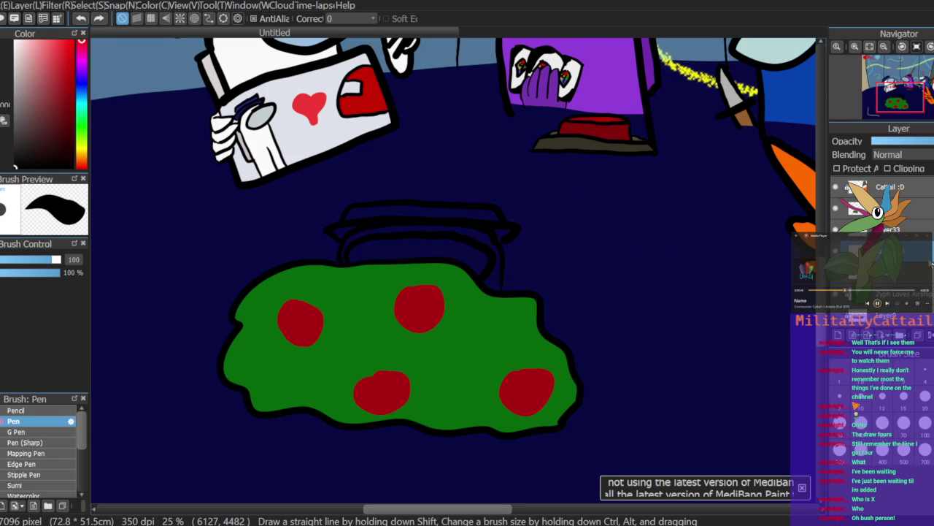
# Step: Move the active layer up the stack and draw a short vertical black line down from each end of the hat's brim
pyautogui.moveTo(915, 256); pyautogui.dragTo(910, 208)
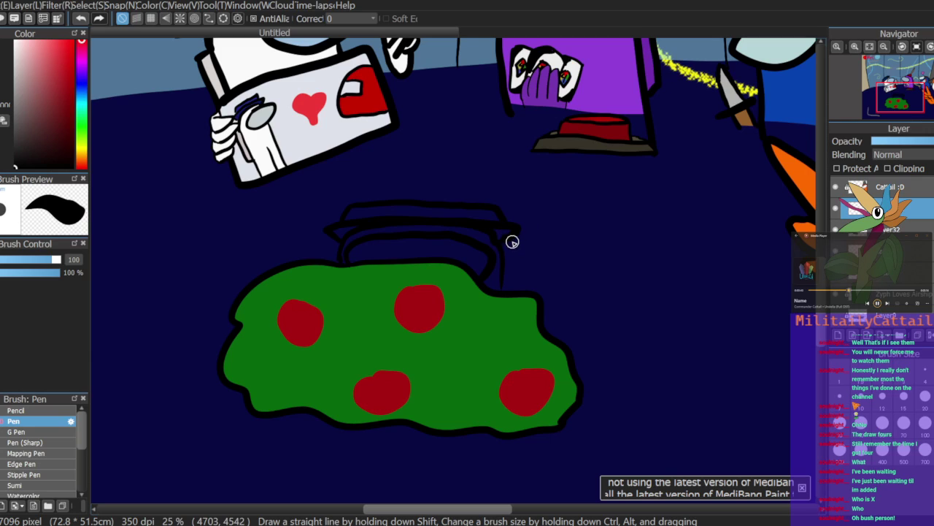
pyautogui.moveTo(511, 233); pyautogui.dragTo(513, 316)
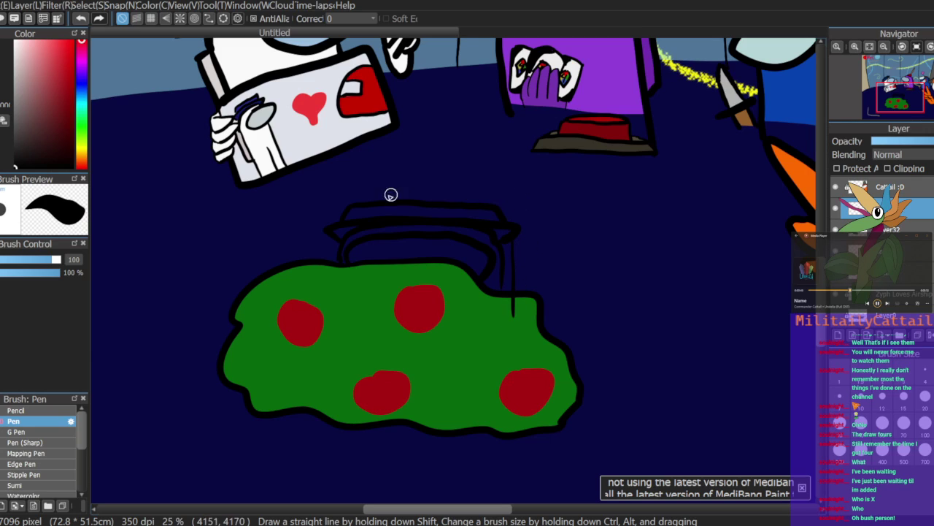
pyautogui.hotkey('ctrl', 'z')
pyautogui.moveTo(514, 234); pyautogui.dragTo(514, 273)
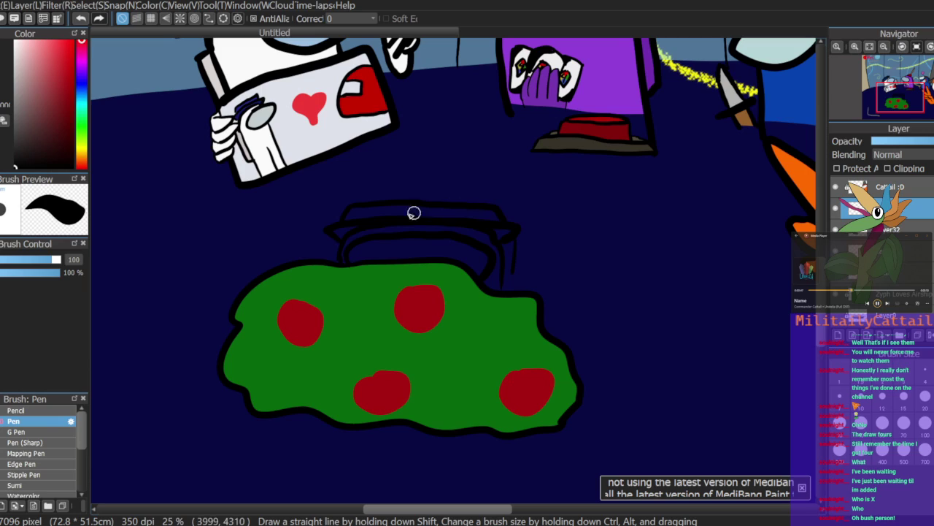
pyautogui.moveTo(332, 236); pyautogui.dragTo(329, 280)
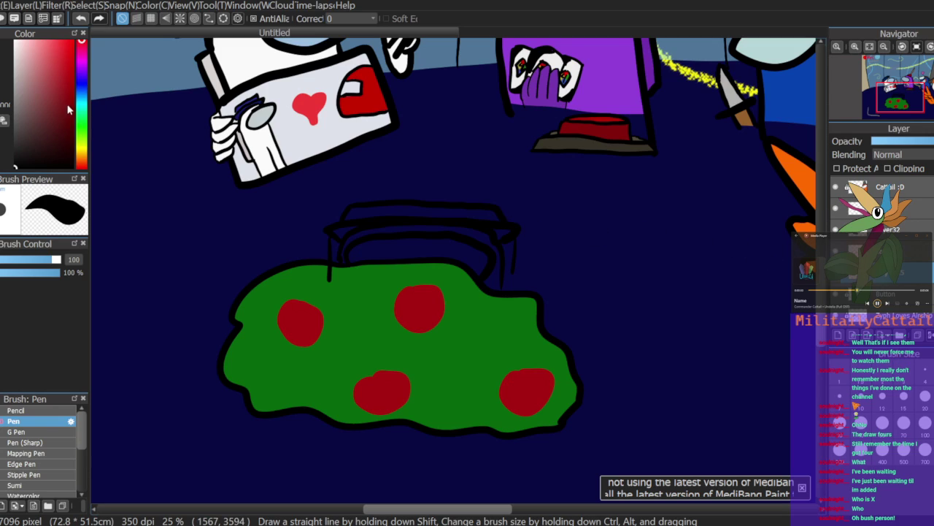
# Step: Pick a brown, try to fill the arch's outer band with it, and undo the fill
pyautogui.moveTo(82, 128)
pyautogui.mouseDown()
pyautogui.moveTo(81, 166)
pyautogui.moveTo(82, 156)
pyautogui.mouseUp()
pyautogui.click(73, 74)
pyautogui.moveTo(73, 75); pyautogui.dragTo(64, 100)
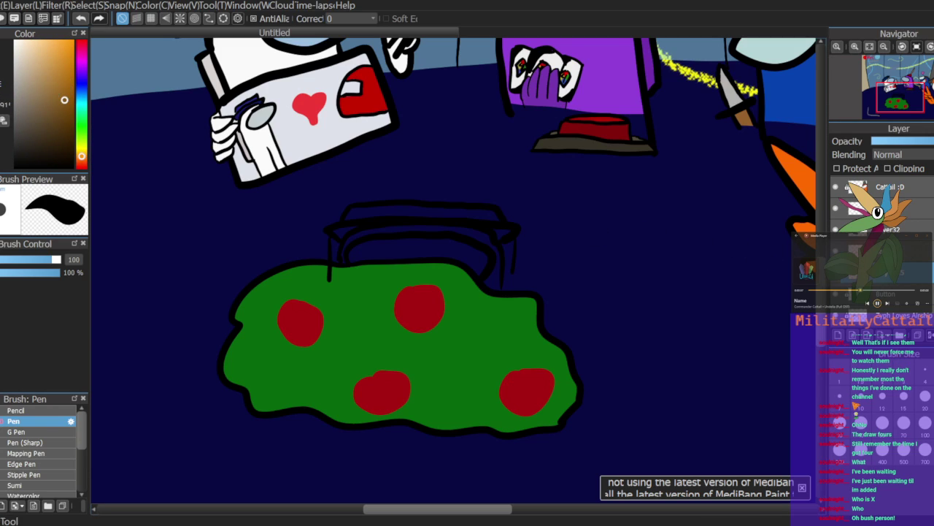
pyautogui.press('g')
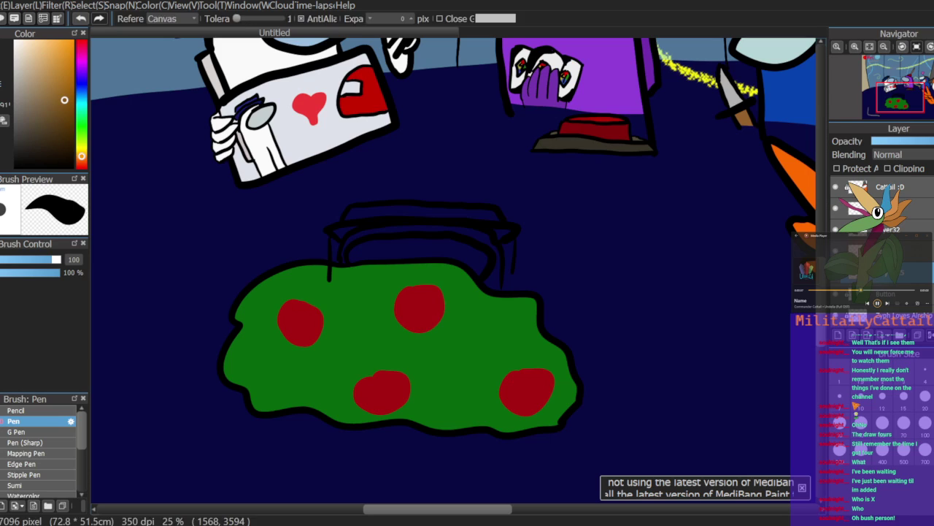
pyautogui.click(499, 275)
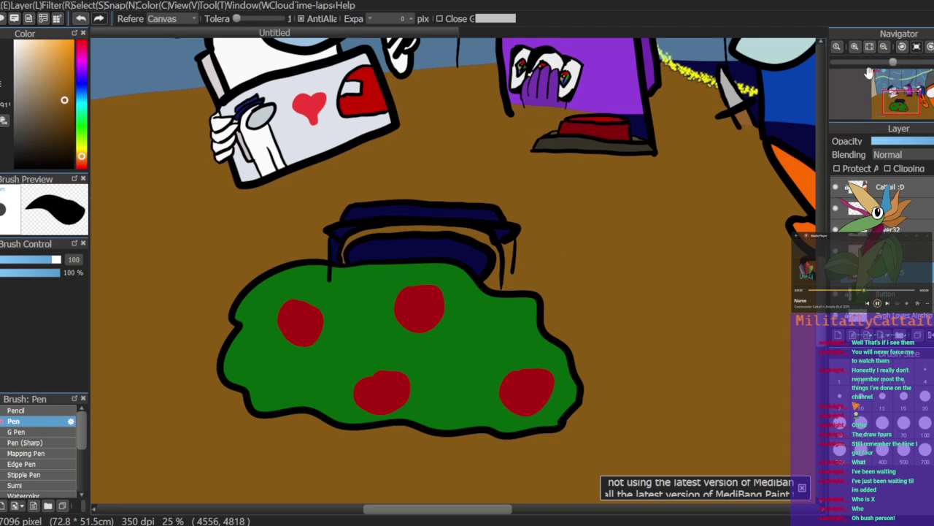
pyautogui.click(854, 47)
pyautogui.click(854, 47)
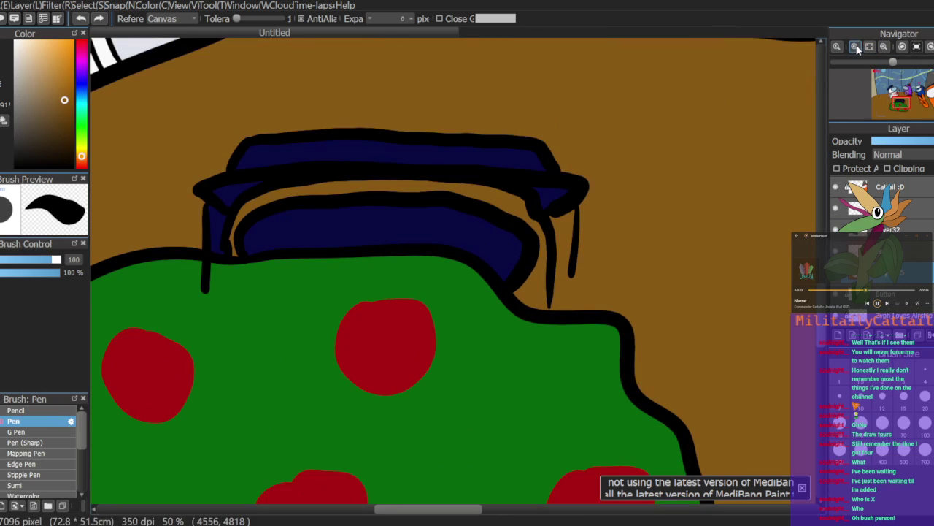
pyautogui.hotkey('ctrl', 'z')
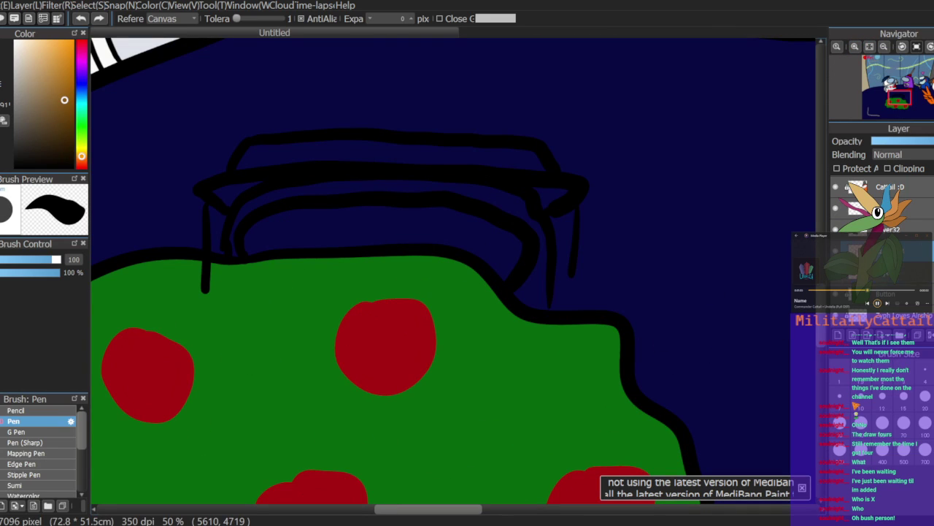
# Step: Close the gap at the arch's open foot with the black pen and fill the arch's outer band with orange-brown
pyautogui.click(15, 166)
pyautogui.press('b')
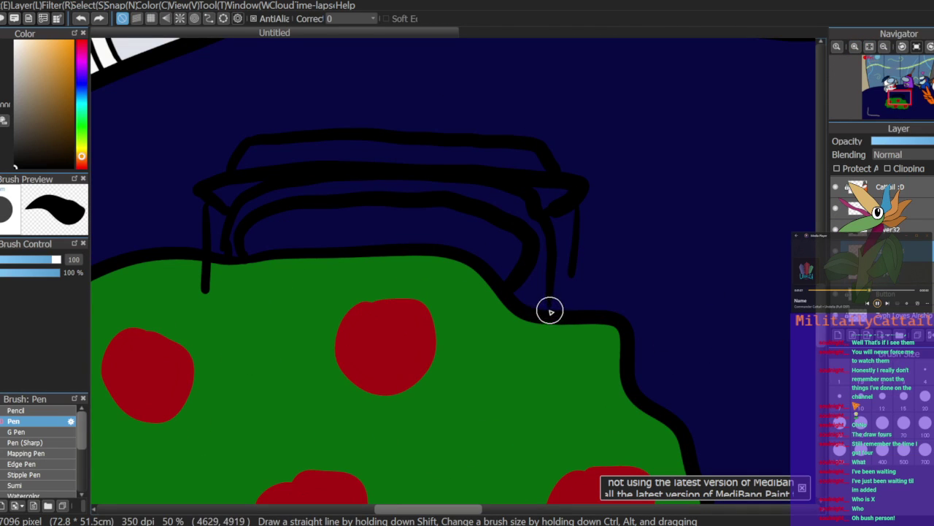
pyautogui.click(71, 95)
pyautogui.press('g')
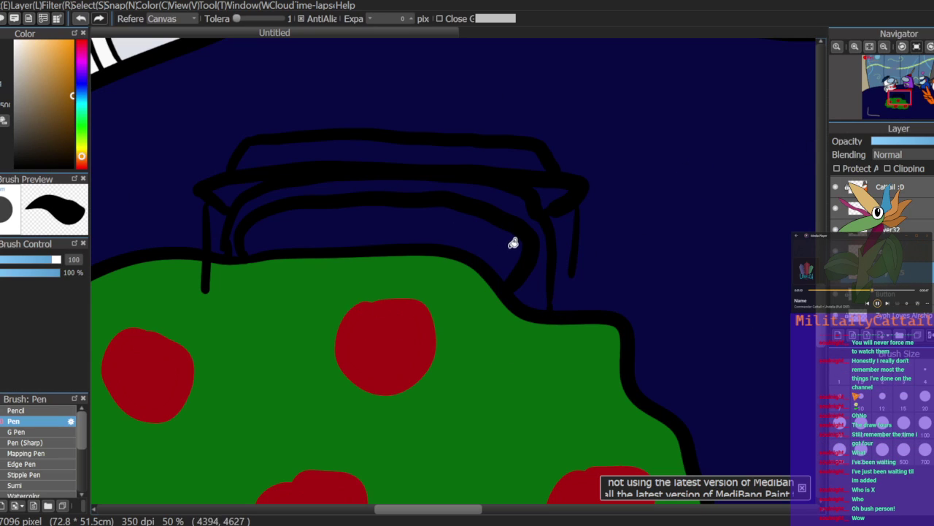
pyautogui.click(530, 291)
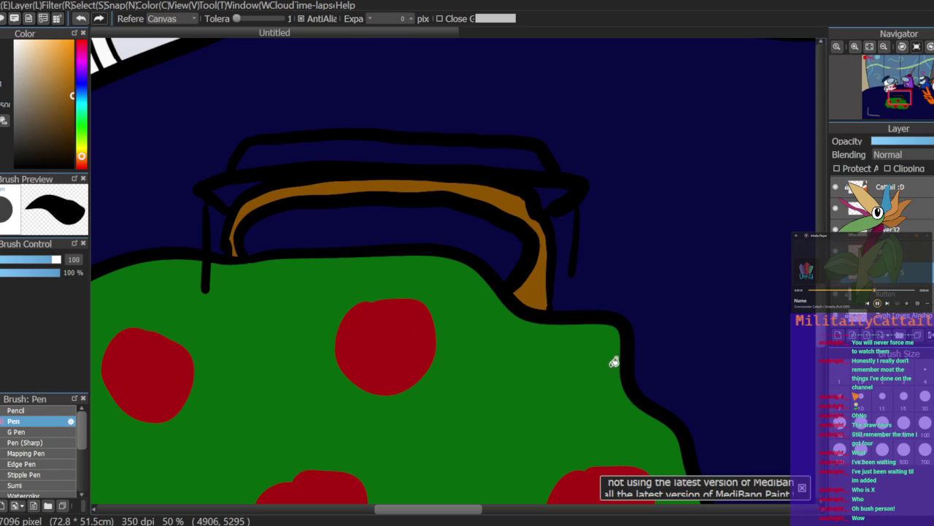
# Step: Fill the visor area inside the arch with pale cyan
pyautogui.click(82, 103)
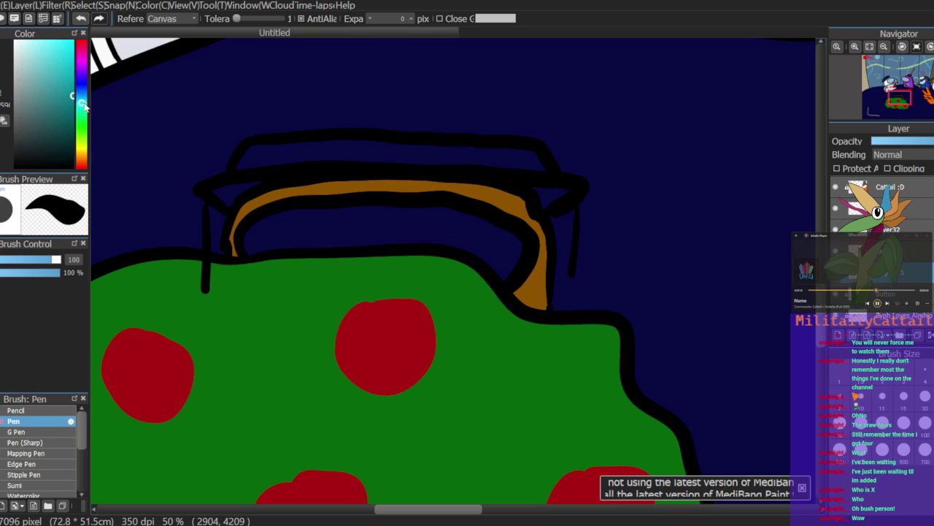
pyautogui.click(31, 68)
pyautogui.click(423, 223)
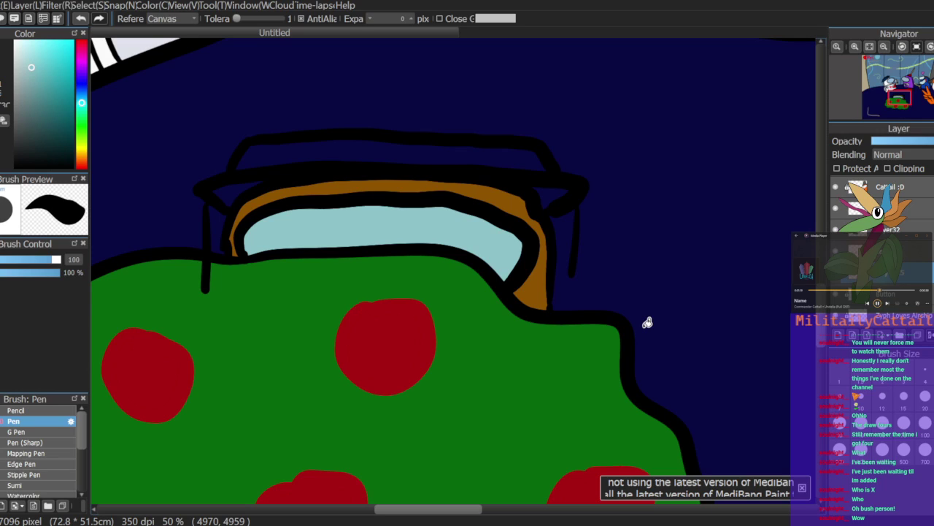
# Step: Fill the hat's crown with light tan and the underside of the brim with a darker tan
pyautogui.moveTo(84, 96); pyautogui.dragTo(83, 155)
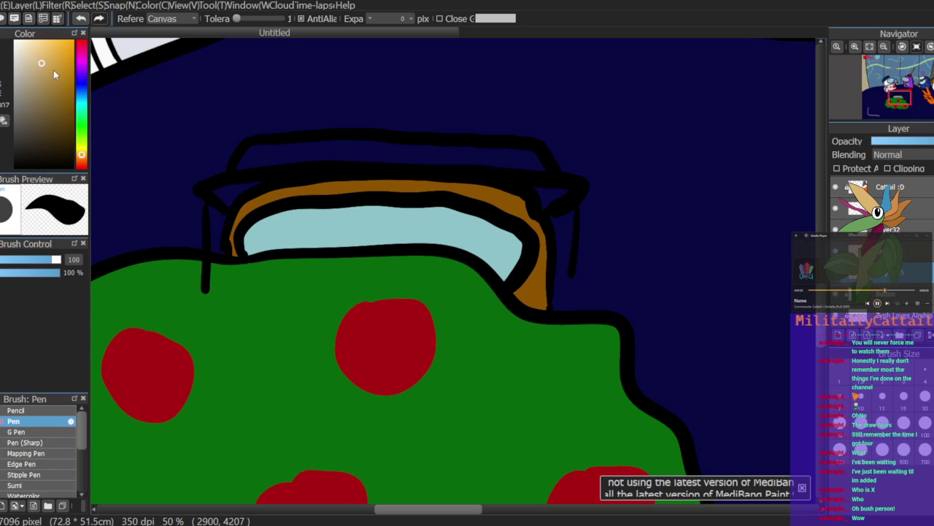
pyautogui.click(244, 184)
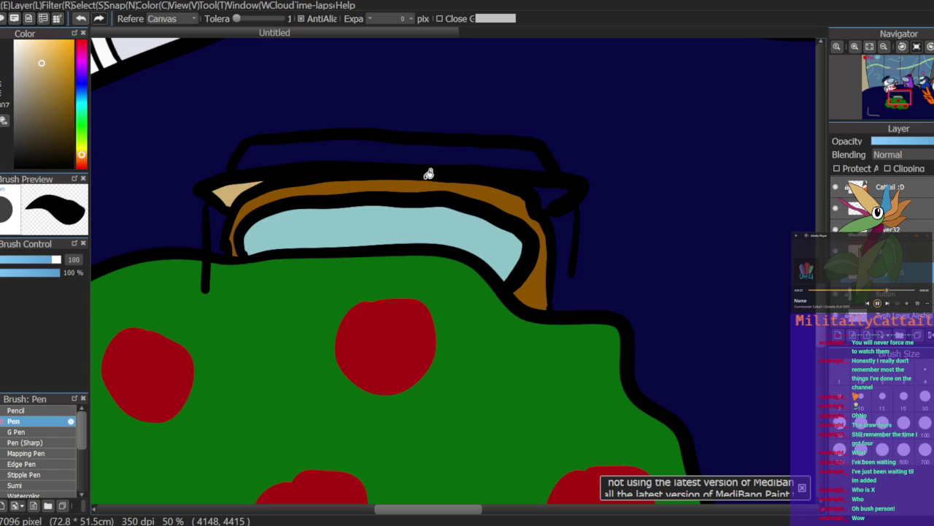
pyautogui.hotkey('ctrl', 'z')
pyautogui.click(432, 158)
pyautogui.click(43, 88)
pyautogui.click(235, 191)
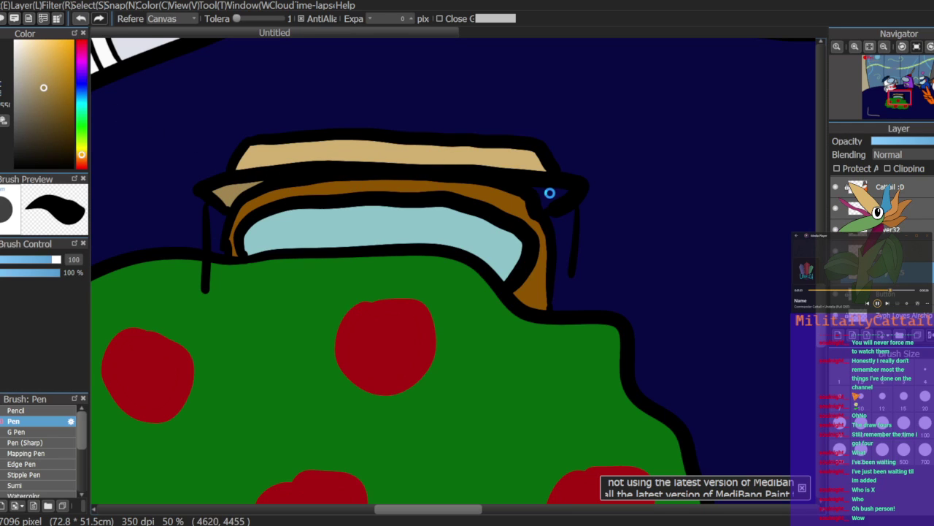
# Step: Examine the whole composition and go through the upper layers of the layer stack
pyautogui.click(883, 46)
pyautogui.click(884, 46)
pyautogui.click(883, 47)
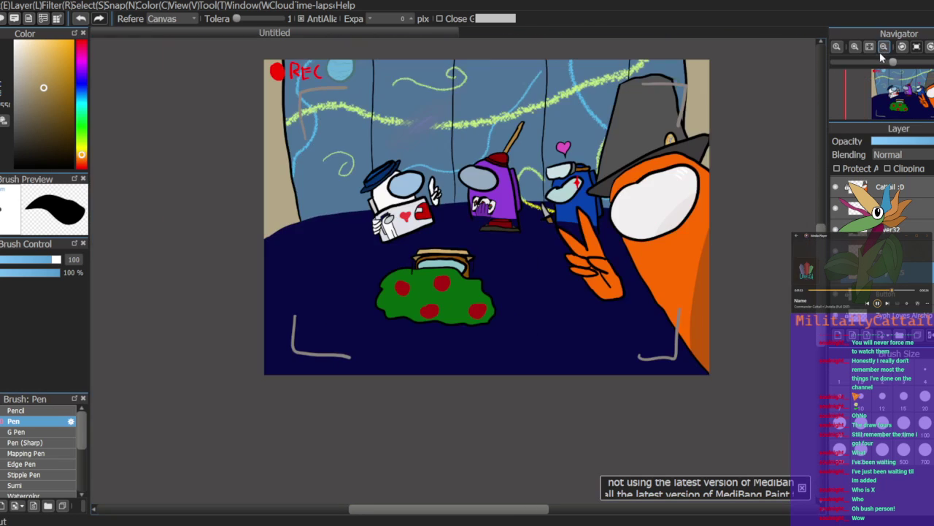
pyautogui.moveTo(921, 73); pyautogui.dragTo(917, 81)
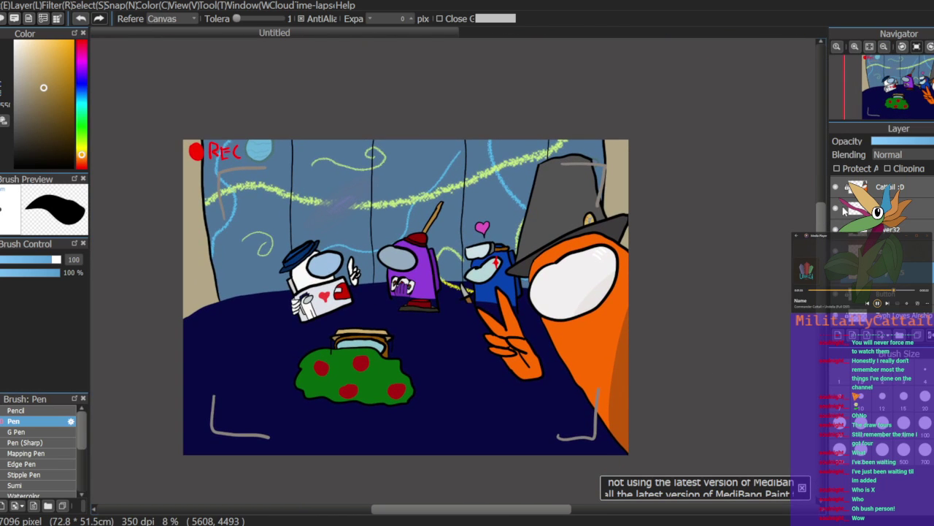
pyautogui.scroll(1, 897, 250)
pyautogui.click(898, 208)
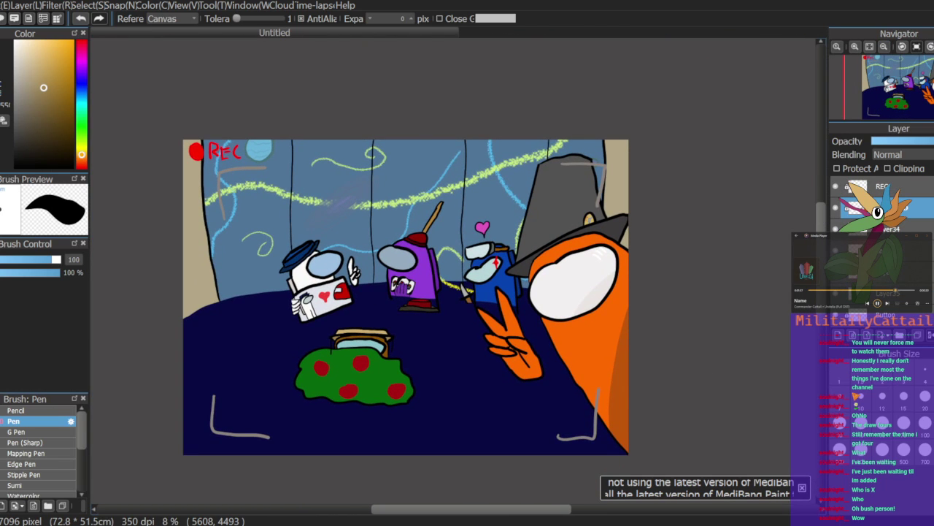
pyautogui.click(633, 238)
pyautogui.click(892, 228)
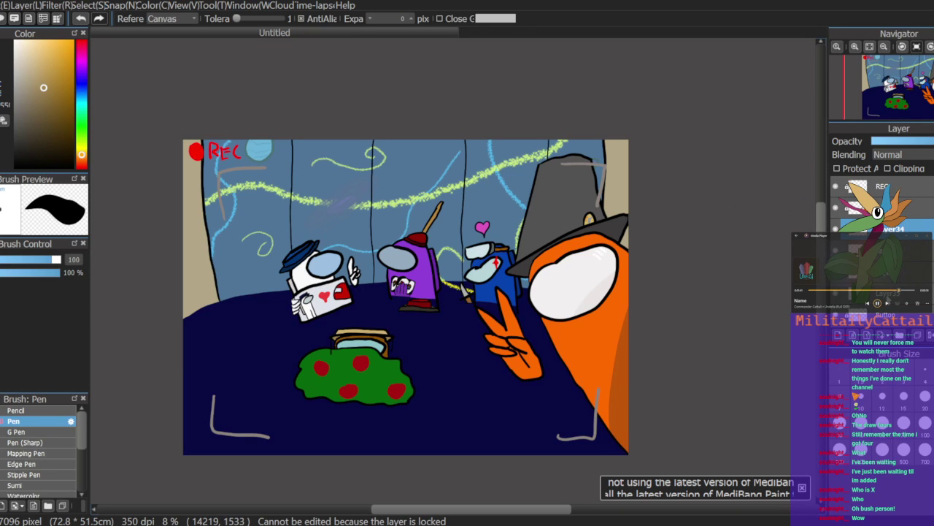
# Step: Move the bush layer above the hat's layer and merge the layers of the figure behind the bush into one
pyautogui.click(854, 50)
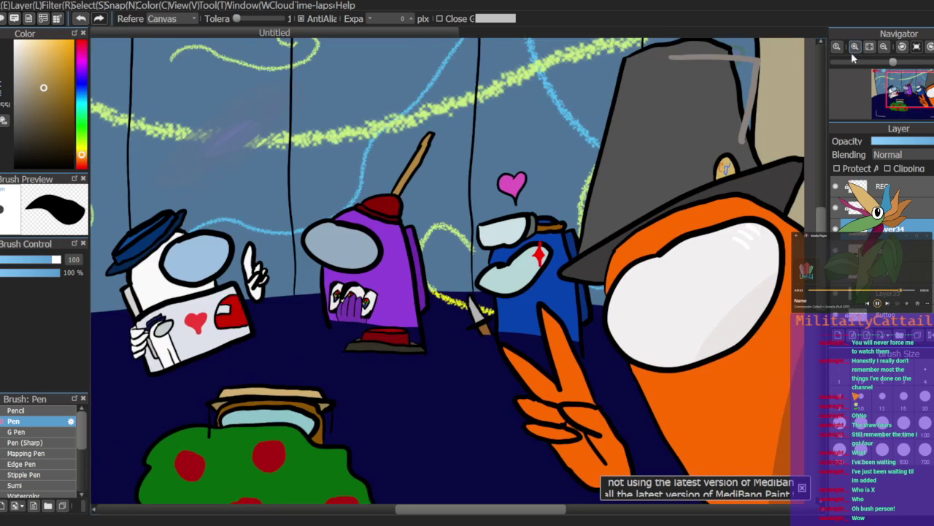
pyautogui.click(854, 50)
pyautogui.moveTo(886, 80); pyautogui.dragTo(890, 109)
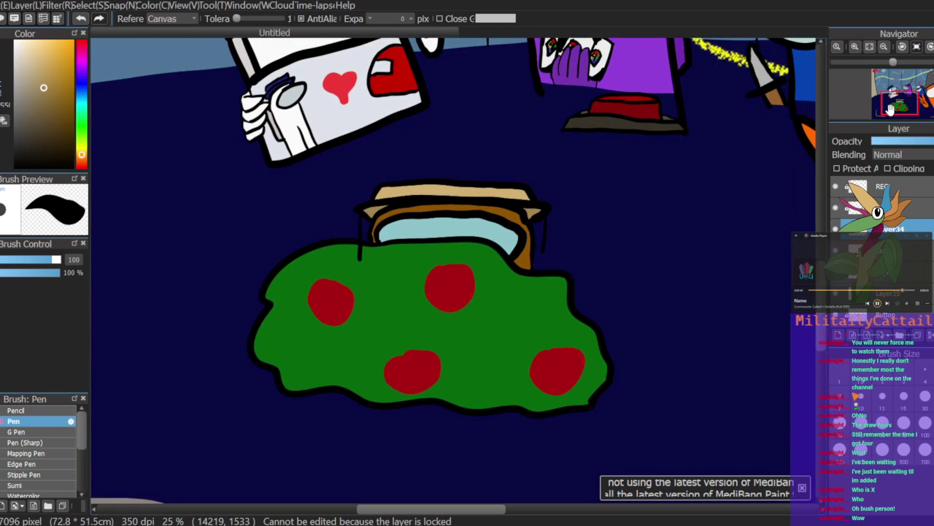
pyautogui.click(855, 47)
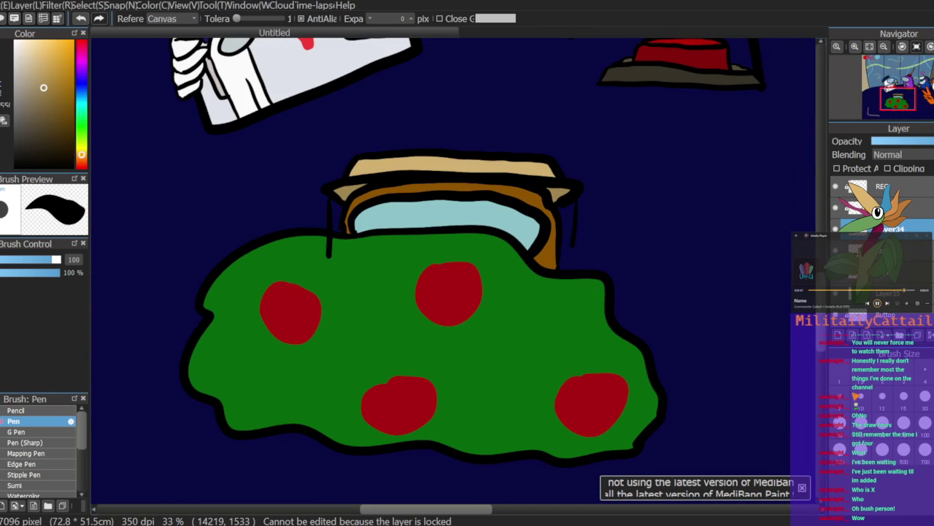
pyautogui.click(836, 250)
pyautogui.click(836, 250)
pyautogui.moveTo(891, 250); pyautogui.dragTo(892, 228)
pyautogui.click(892, 250)
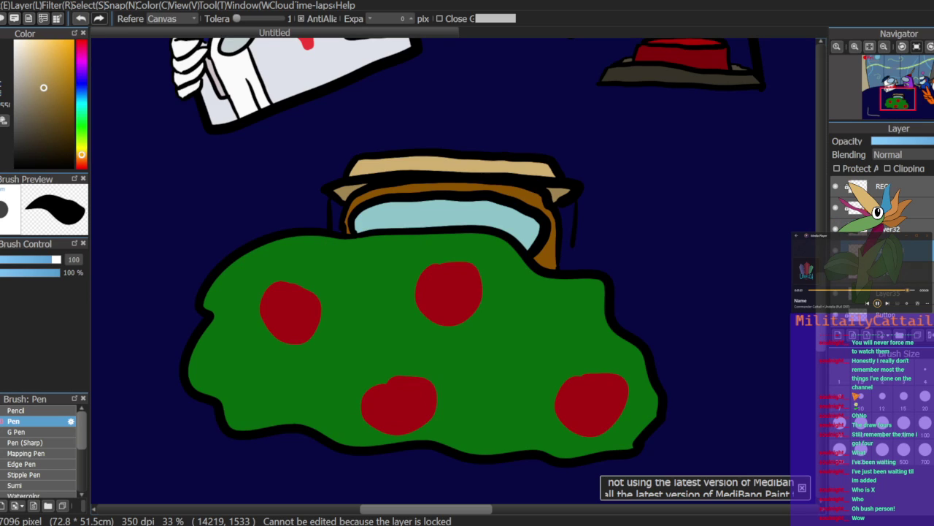
pyautogui.click(931, 337)
pyautogui.click(931, 336)
# Step: Transform the hatted figure behind the bush, shifting it and adjusting its width slightly, and select the bush layer
pyautogui.hotkey('ctrl', 't')
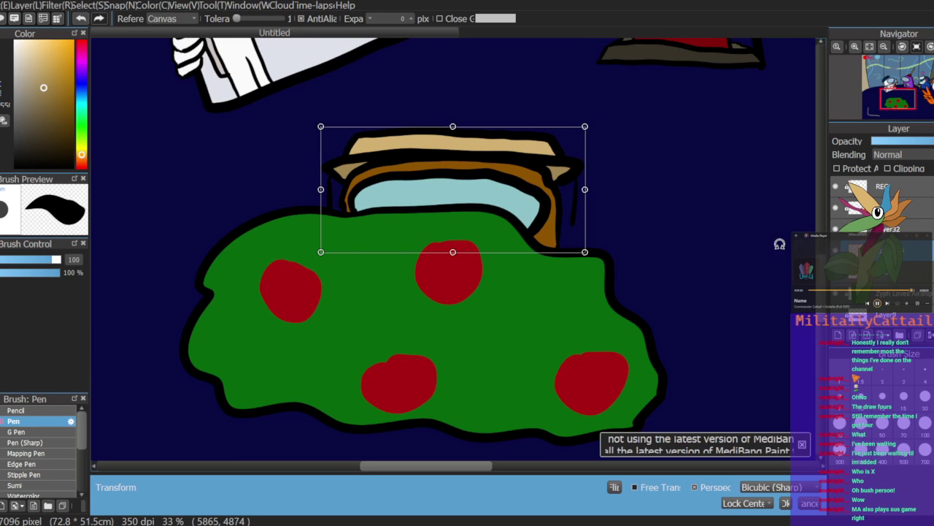
pyautogui.click(884, 47)
pyautogui.click(883, 47)
pyautogui.click(884, 47)
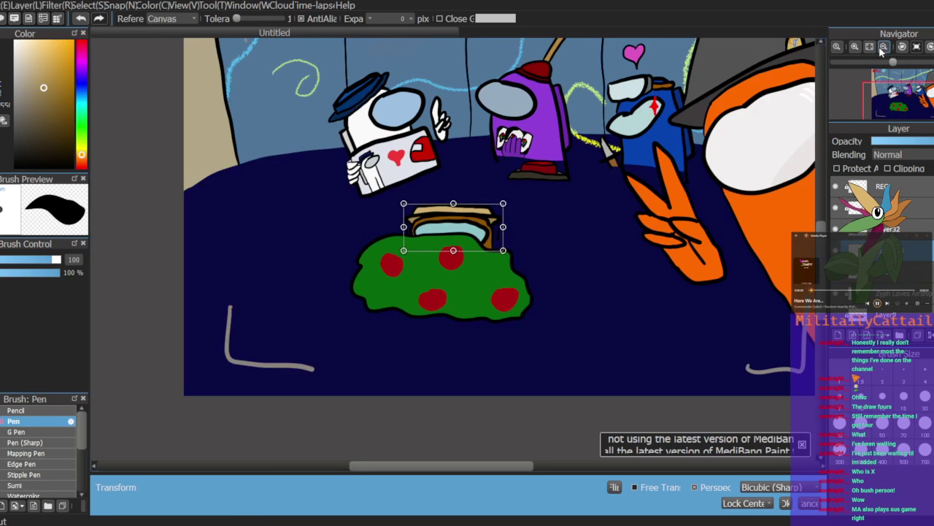
pyautogui.click(884, 47)
pyautogui.moveTo(420, 218); pyautogui.dragTo(455, 233)
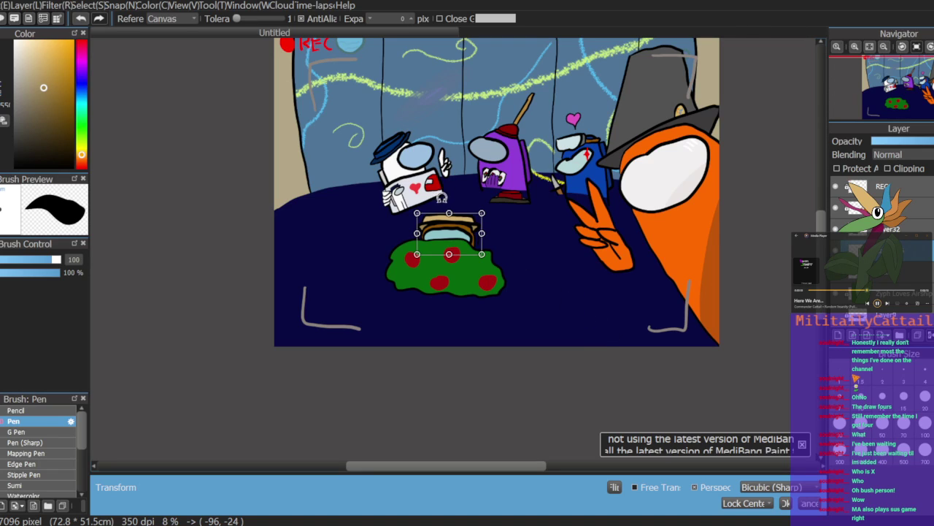
pyautogui.moveTo(416, 233); pyautogui.dragTo(417, 233)
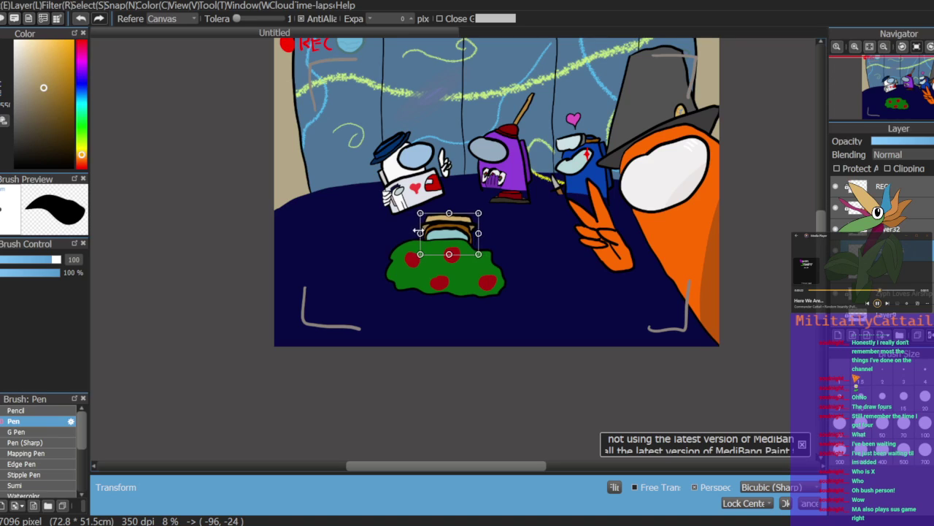
pyautogui.moveTo(481, 233); pyautogui.dragTo(481, 233)
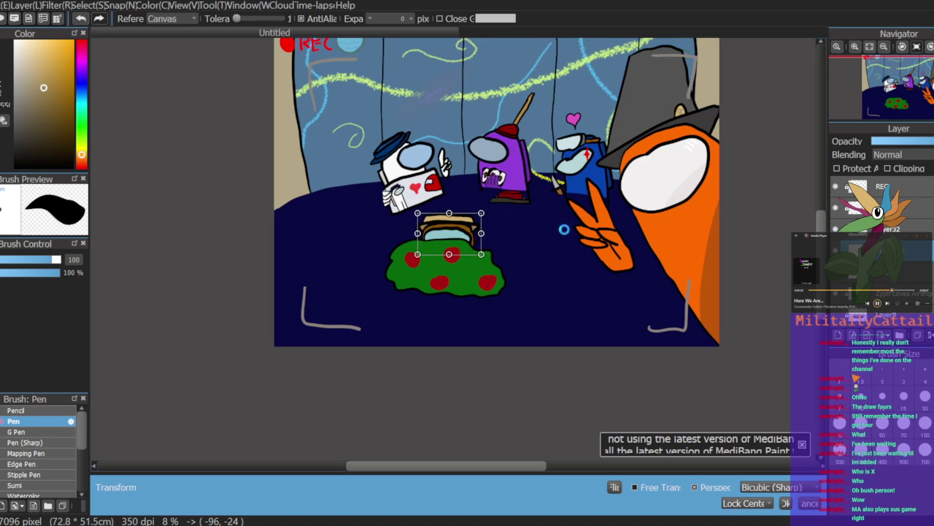
pyautogui.press('Return')
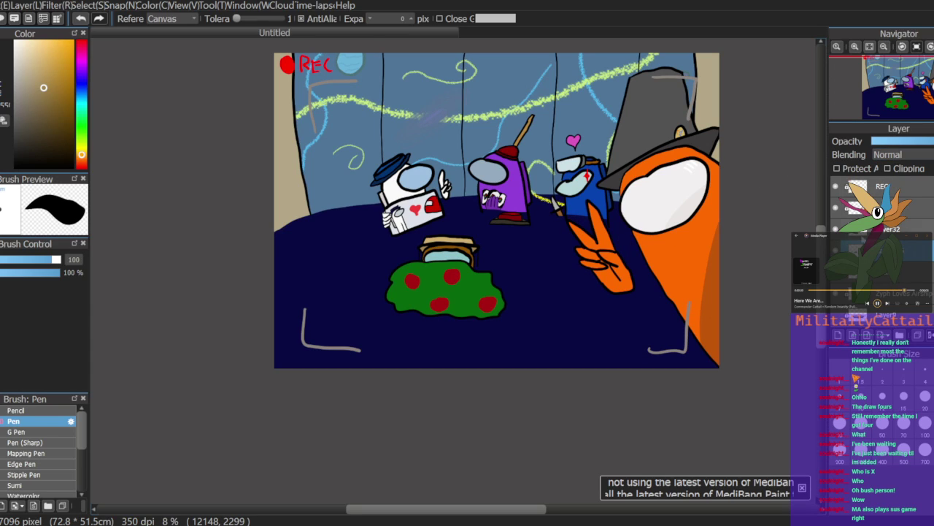
pyautogui.click(923, 229)
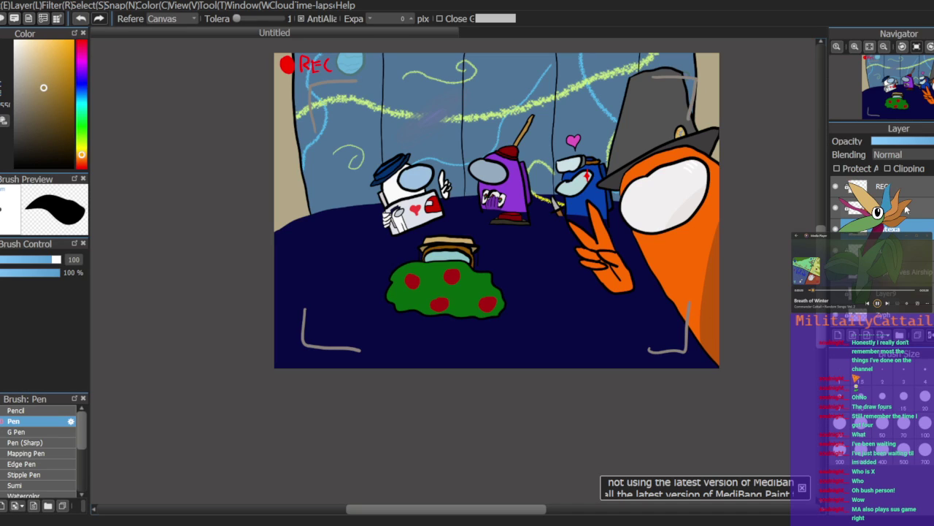
# Step: Make the grey table and the checkered floor layers visible again
pyautogui.click(837, 300)
pyautogui.scroll(-2, 879, 212)
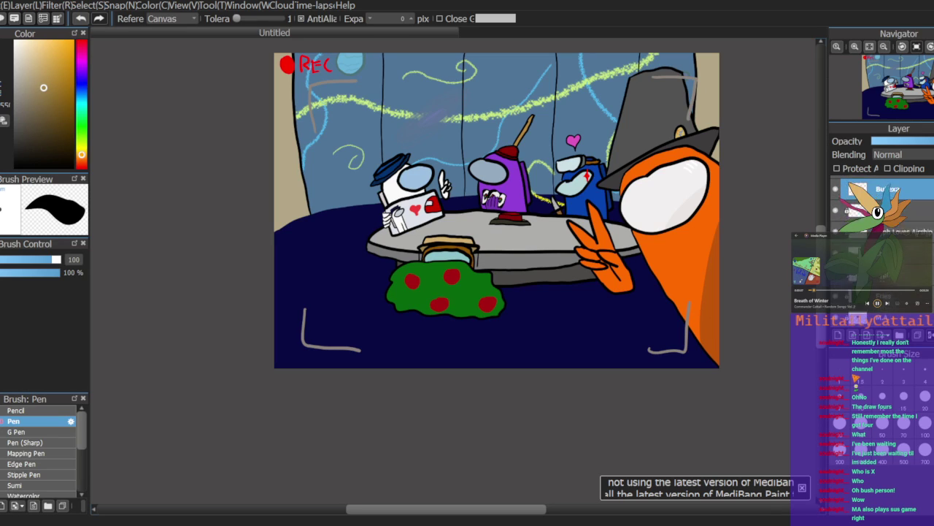
pyautogui.scroll(-2, 880, 212)
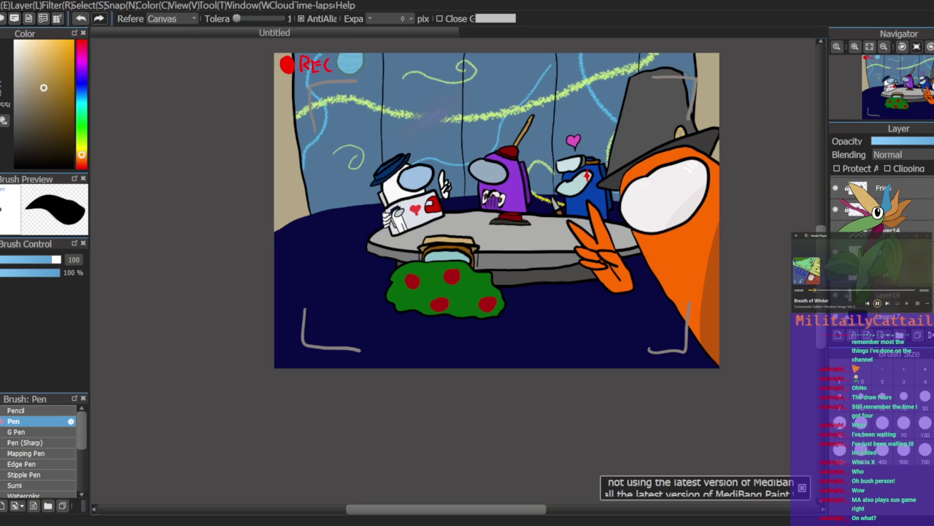
pyautogui.click(838, 233)
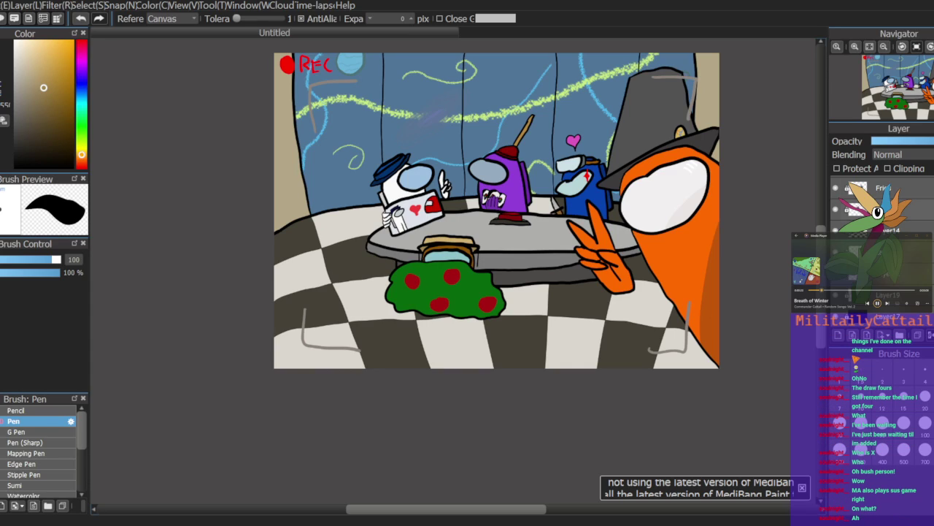
pyautogui.scroll(5, 882, 251)
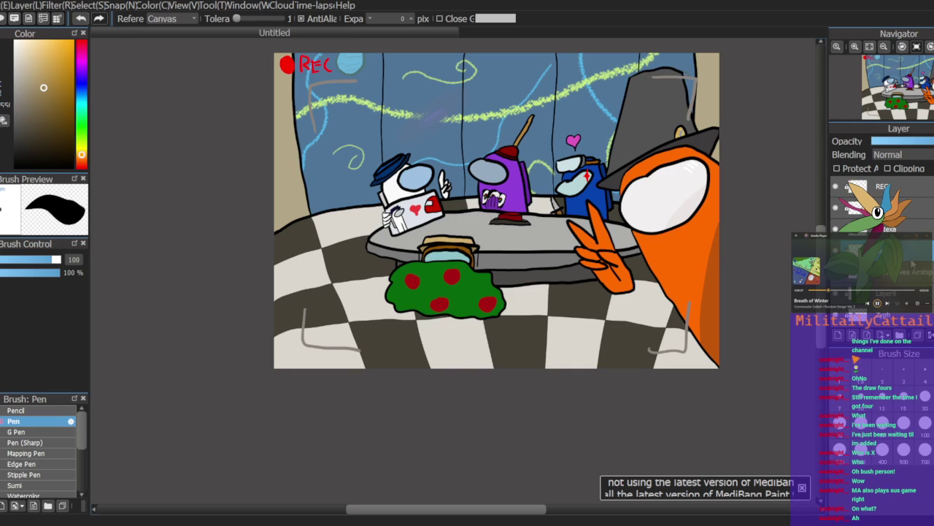
pyautogui.press('e')
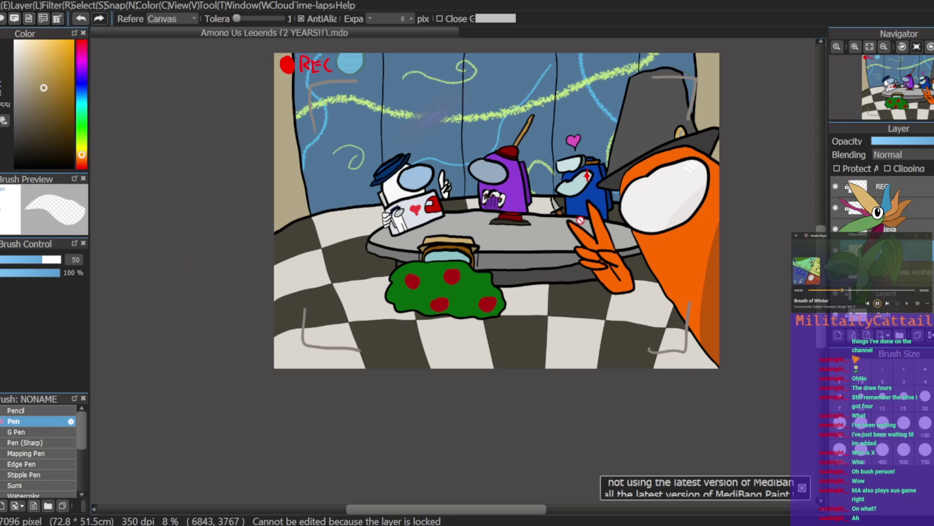
# Step: Add a new layer directly above Layer19 and set the Pen brush to black
pyautogui.click(856, 47)
pyautogui.moveTo(900, 95); pyautogui.dragTo(888, 94)
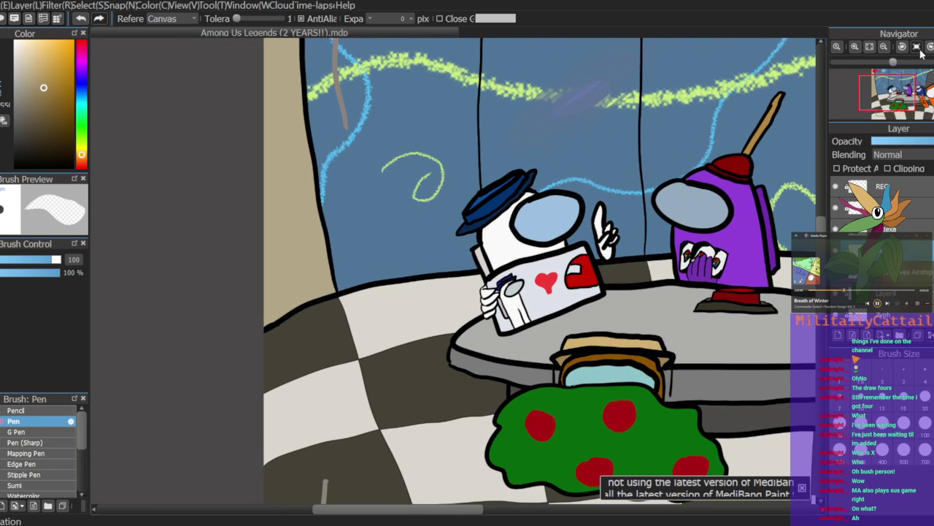
pyautogui.click(855, 47)
pyautogui.moveTo(900, 88); pyautogui.dragTo(892, 82)
pyautogui.scroll(-1, 876, 219)
pyautogui.scroll(-3, 888, 248)
pyautogui.click(889, 316)
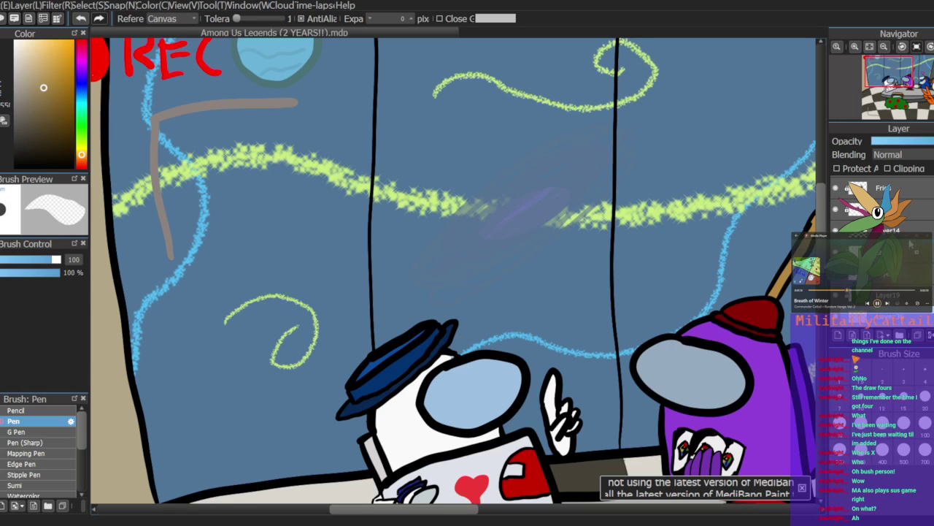
pyautogui.moveTo(908, 280); pyautogui.dragTo(914, 286)
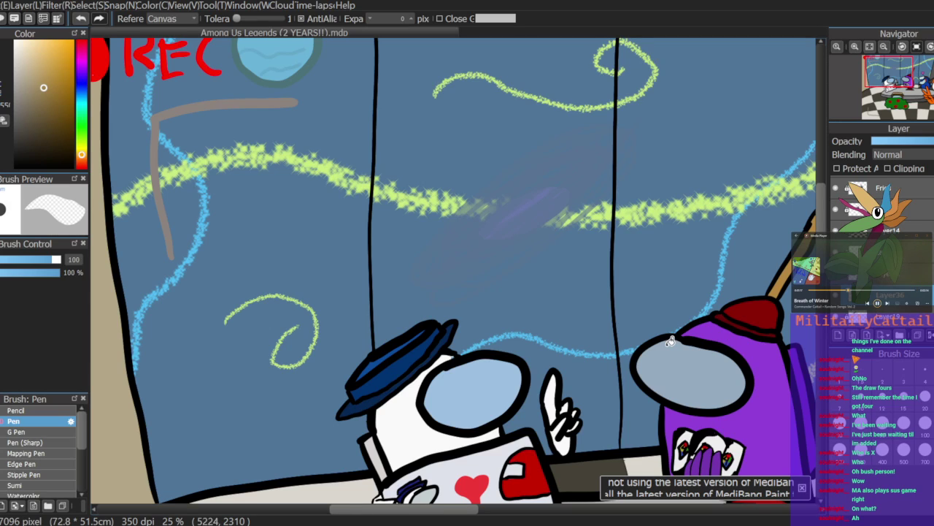
pyautogui.moveTo(39, 104); pyautogui.dragTo(14, 168)
pyautogui.press('b')
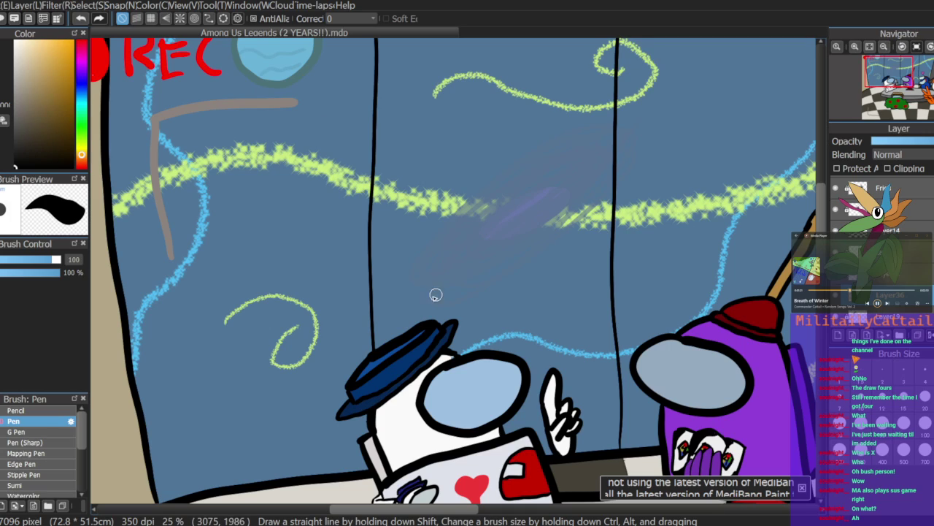
pyautogui.moveTo(234, 229)
pyautogui.mouseDown()
pyautogui.moveTo(204, 273)
pyautogui.moveTo(288, 270)
pyautogui.moveTo(236, 231)
pyautogui.mouseUp()
pyautogui.hotkey('ctrl', 'z')
pyautogui.hotkey('ctrl', 'z')
# Step: Hide the blue wall, the party decorations, the vertical wall lines and the REC overlay, keeping the characters and floor visible
pyautogui.scroll(-1, 845, 303)
pyautogui.click(837, 316)
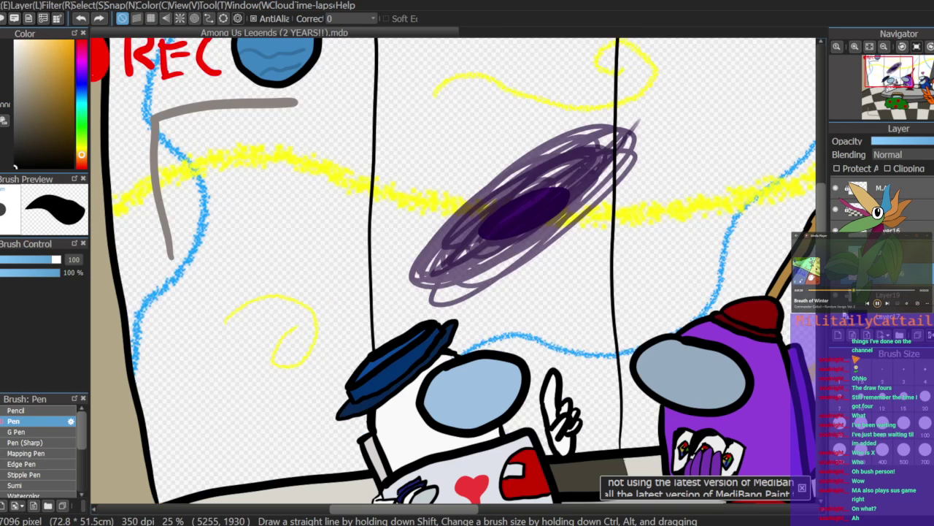
pyautogui.click(839, 296)
pyautogui.scroll(3, 847, 292)
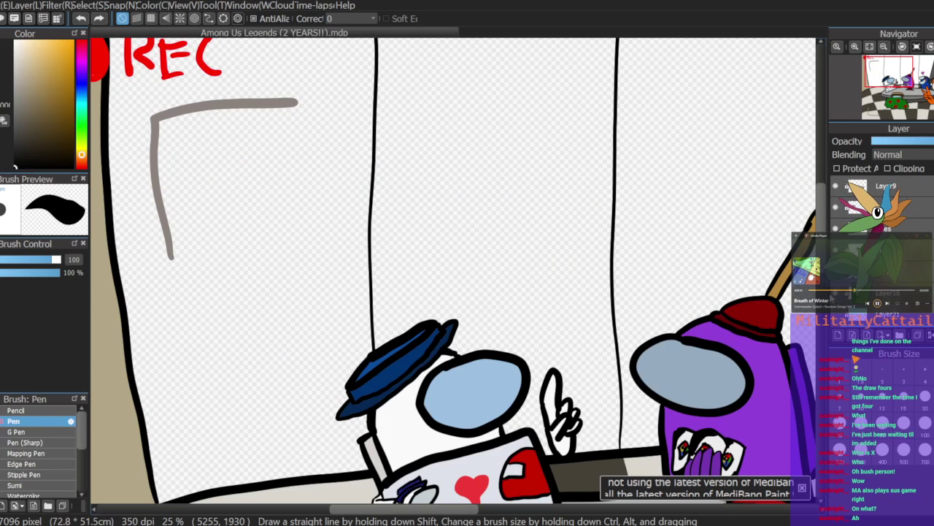
pyautogui.hotkey('ctrl', 'z')
pyautogui.scroll(5, 930, 191)
pyautogui.hotkey('ctrl', 'z')
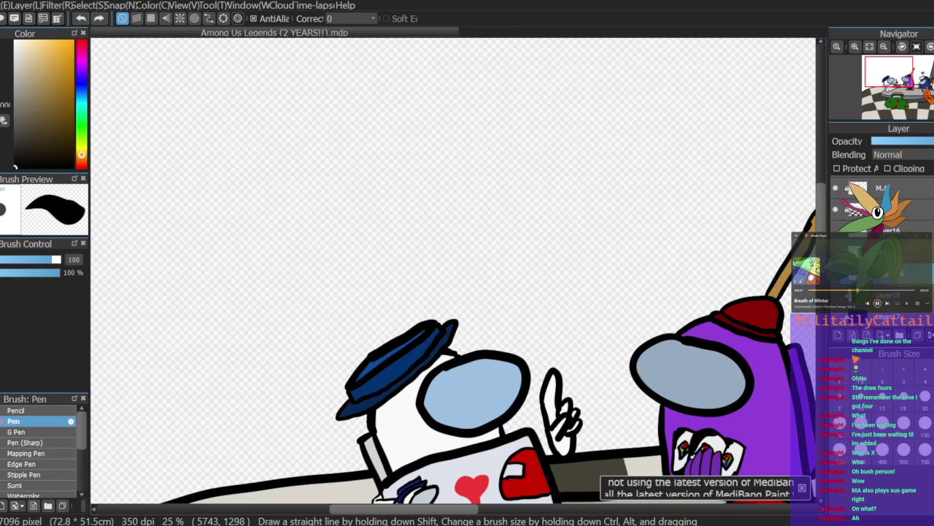
# Step: Outline a new crewmate's tilted oval visor and the right side of its body behind the white character
pyautogui.moveTo(226, 253)
pyautogui.mouseDown()
pyautogui.moveTo(199, 294)
pyautogui.moveTo(303, 271)
pyautogui.moveTo(250, 241)
pyautogui.moveTo(234, 246)
pyautogui.moveTo(233, 274)
pyautogui.moveTo(279, 312)
pyautogui.moveTo(300, 250)
pyautogui.moveTo(241, 257)
pyautogui.mouseUp()
pyautogui.hotkey('ctrl', 'z')
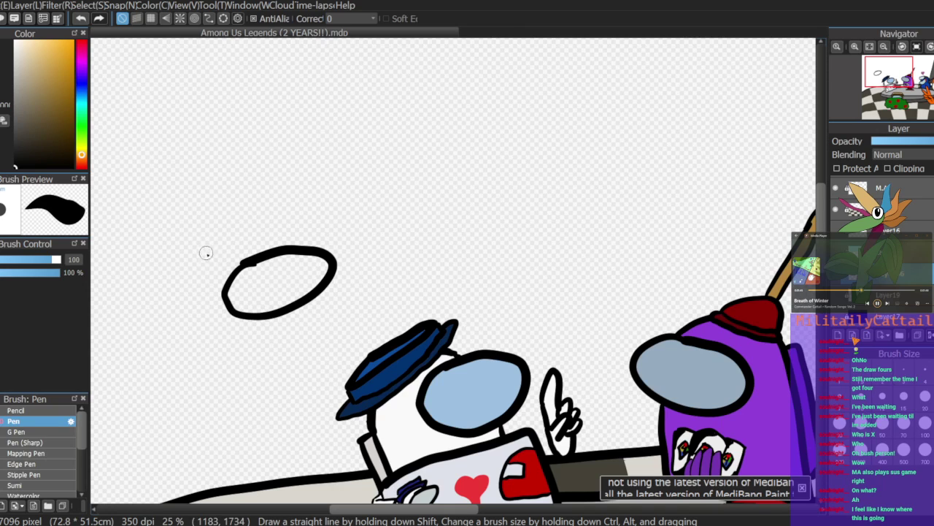
pyautogui.moveTo(893, 84); pyautogui.dragTo(887, 90)
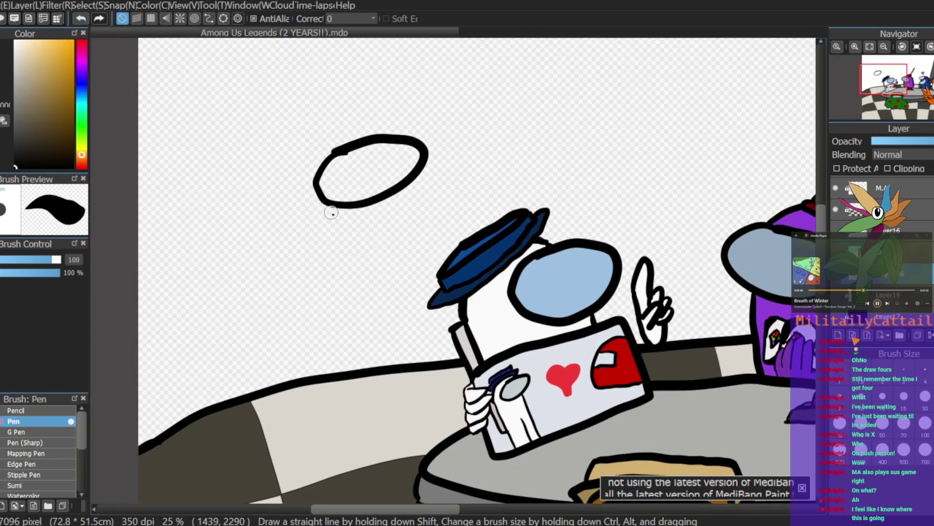
pyautogui.moveTo(329, 210); pyautogui.dragTo(335, 356)
pyautogui.hotkey('ctrl', 'z')
pyautogui.moveTo(405, 191); pyautogui.dragTo(405, 341)
# Step: Try drawing the new crewmate's left side, leg line and head curve, and undo these strokes
pyautogui.moveTo(311, 195); pyautogui.dragTo(285, 362)
pyautogui.moveTo(346, 297); pyautogui.dragTo(331, 366)
pyautogui.hotkey('ctrl', 'z')
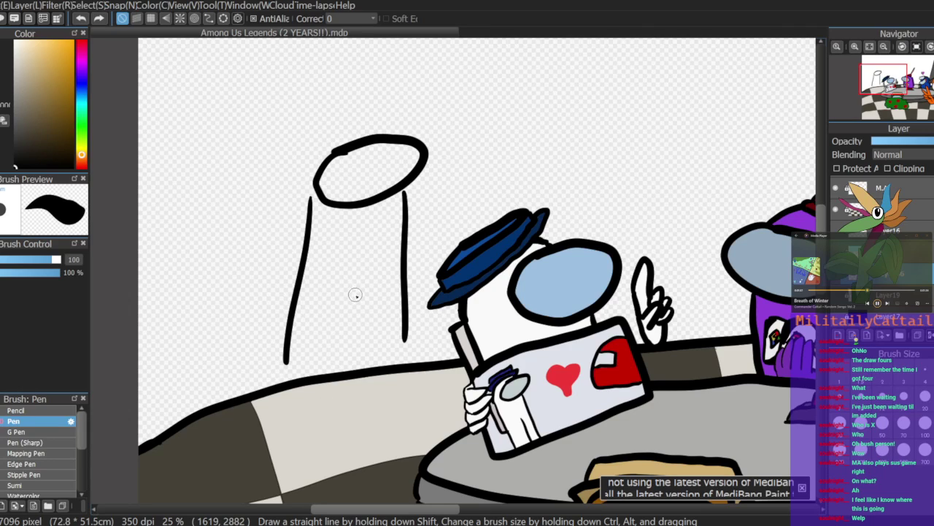
pyautogui.moveTo(356, 292); pyautogui.dragTo(341, 370)
pyautogui.moveTo(403, 351); pyautogui.dragTo(404, 359)
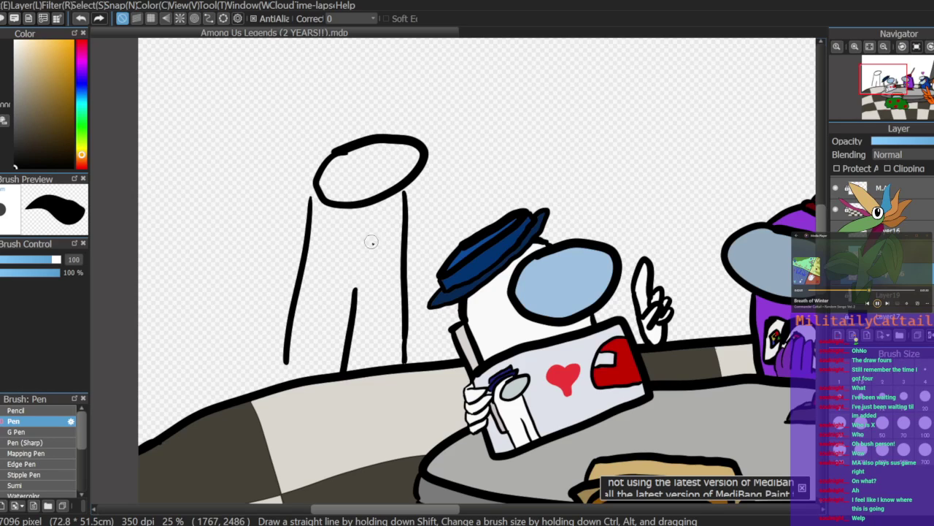
pyautogui.moveTo(285, 359); pyautogui.dragTo(284, 380)
pyautogui.moveTo(387, 136)
pyautogui.mouseDown()
pyautogui.moveTo(358, 126)
pyautogui.moveTo(325, 140)
pyautogui.moveTo(312, 165)
pyautogui.mouseUp()
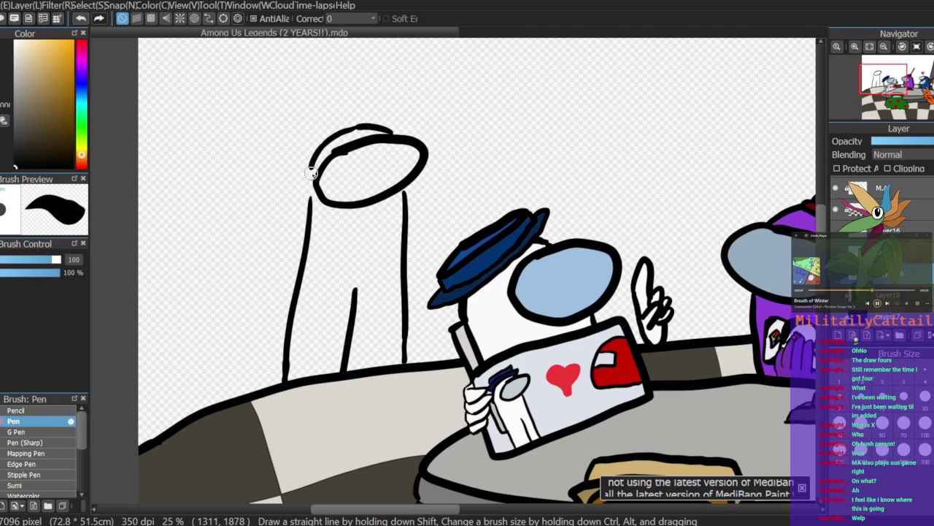
pyautogui.hotkey('ctrl', 'z')
pyautogui.hotkey('ctrl', 'z')
pyautogui.hotkey('ctrl', 'z')
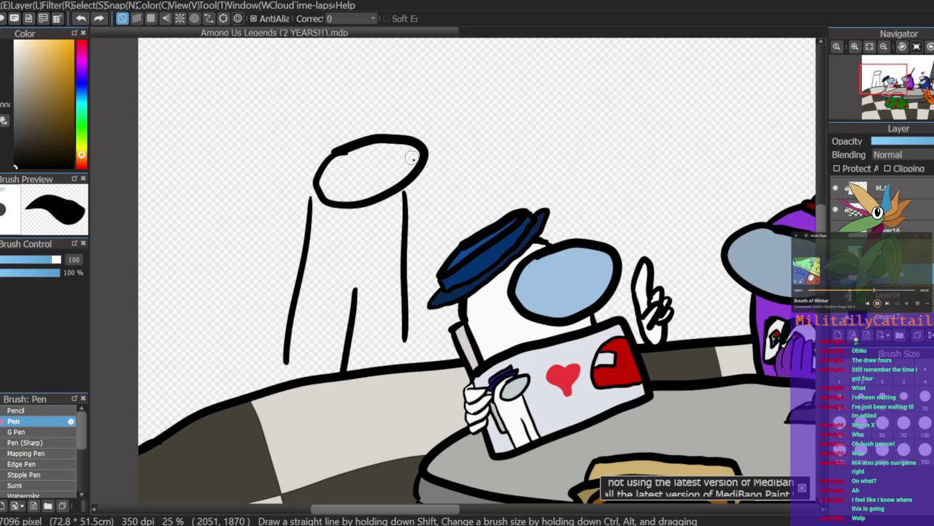
pyautogui.hotkey('ctrl', 'z')
pyautogui.hotkey('ctrl', 'z')
# Step: Draw the new crewmate's left side down to the floor, extend its right side to the floor and add the line between its legs
pyautogui.moveTo(304, 208); pyautogui.dragTo(276, 384)
pyautogui.moveTo(404, 333); pyautogui.dragTo(403, 363)
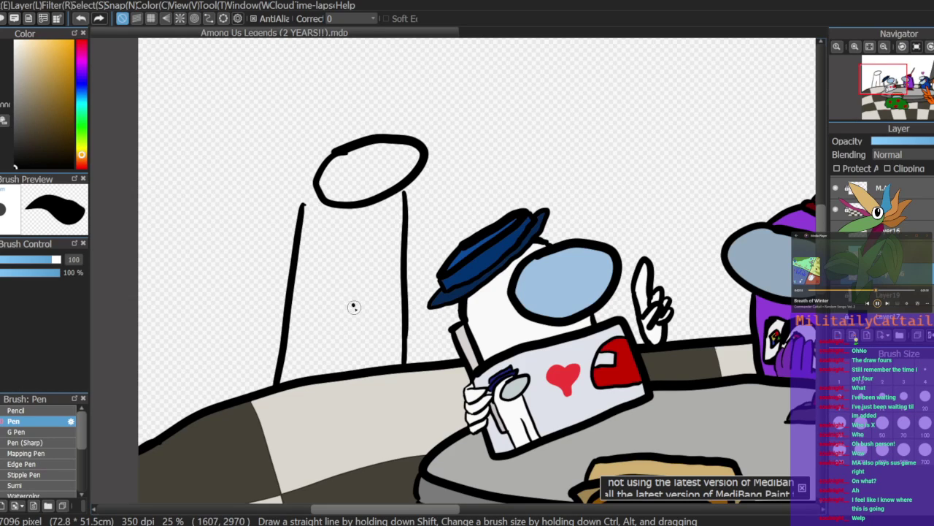
pyautogui.moveTo(354, 305); pyautogui.dragTo(348, 370)
# Step: Draw the new crewmate's rounded head outline from the top of the visor round to the left side of the body
pyautogui.moveTo(300, 208); pyautogui.dragTo(309, 162)
pyautogui.hotkey('ctrl', 'z')
pyautogui.moveTo(301, 205)
pyautogui.mouseDown()
pyautogui.moveTo(308, 152)
pyautogui.moveTo(364, 128)
pyautogui.moveTo(328, 122)
pyautogui.moveTo(303, 149)
pyautogui.moveTo(300, 191)
pyautogui.moveTo(311, 197)
pyautogui.moveTo(297, 239)
pyautogui.mouseUp()
pyautogui.hotkey('ctrl', 'z')
pyautogui.hotkey('ctrl', 'z')
pyautogui.hotkey('ctrl', 'z')
# Step: Close the gap between the body's right side and the visor, and choose a dark grey with the fill tool
pyautogui.press('e')
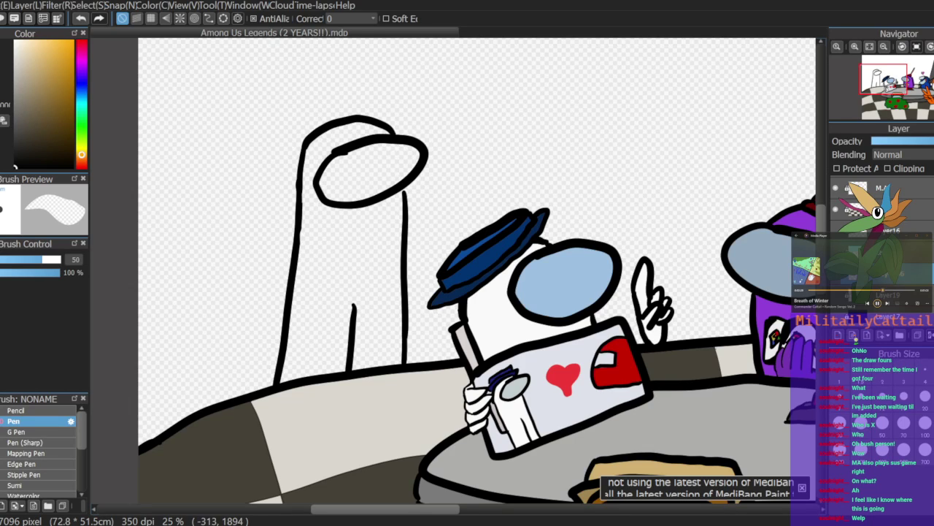
pyautogui.press('b')
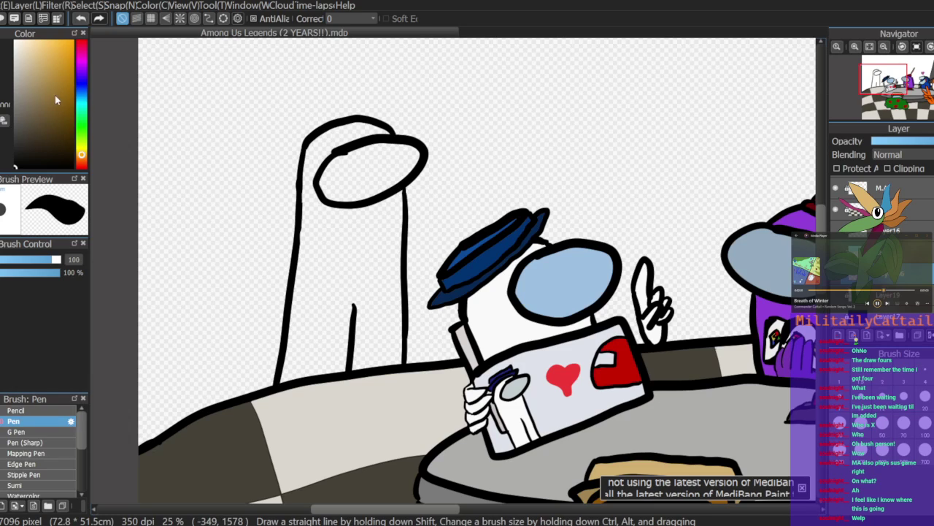
pyautogui.press('g')
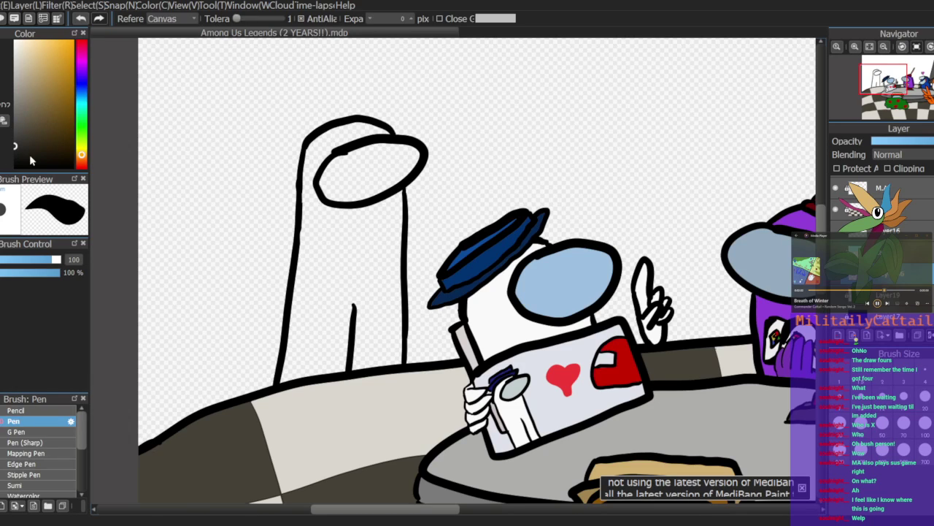
# Step: Fill the standing character's body with dark grey and its visor with pale blue
pyautogui.click(376, 248)
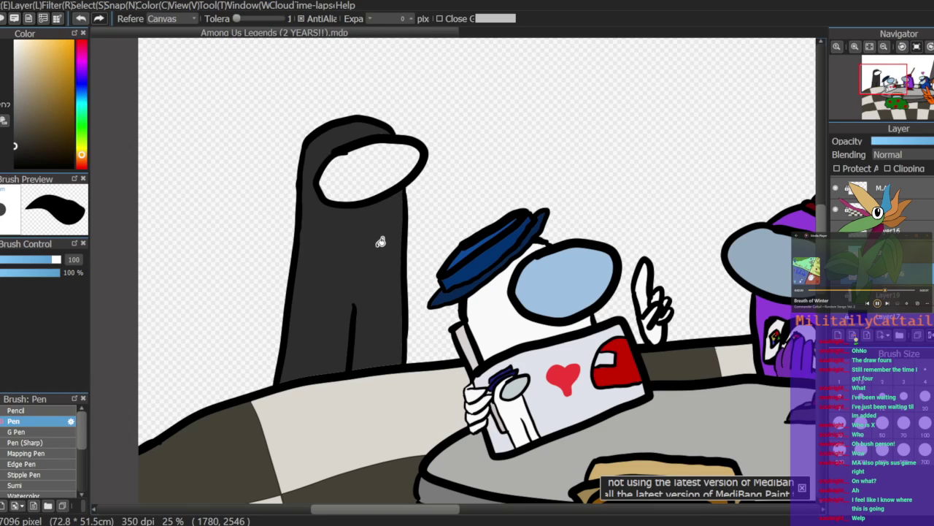
pyautogui.keyDown('alt'); pyautogui.click(561, 279); pyautogui.keyUp('alt')
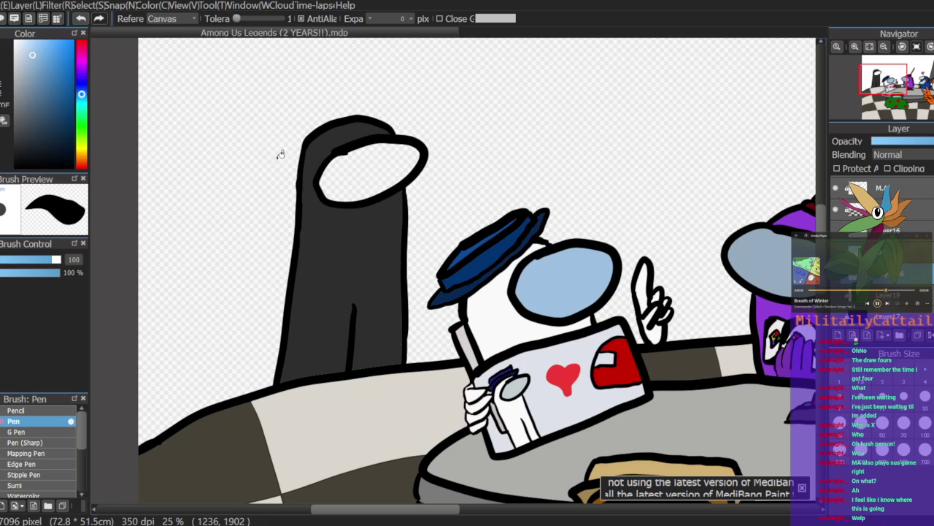
pyautogui.click(371, 163)
# Step: Outline a scarf band around the standing character's neck in black with the Pen at size 50
pyautogui.press('b')
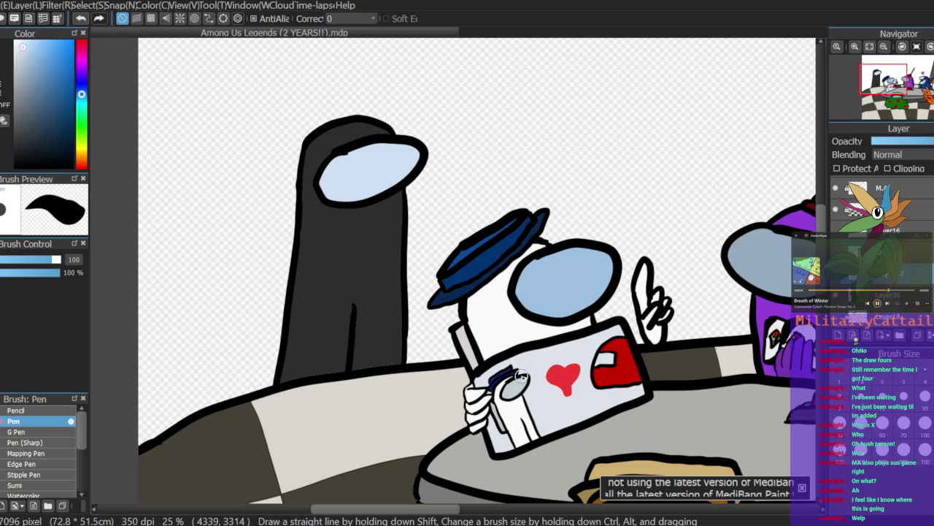
pyautogui.click(14, 167)
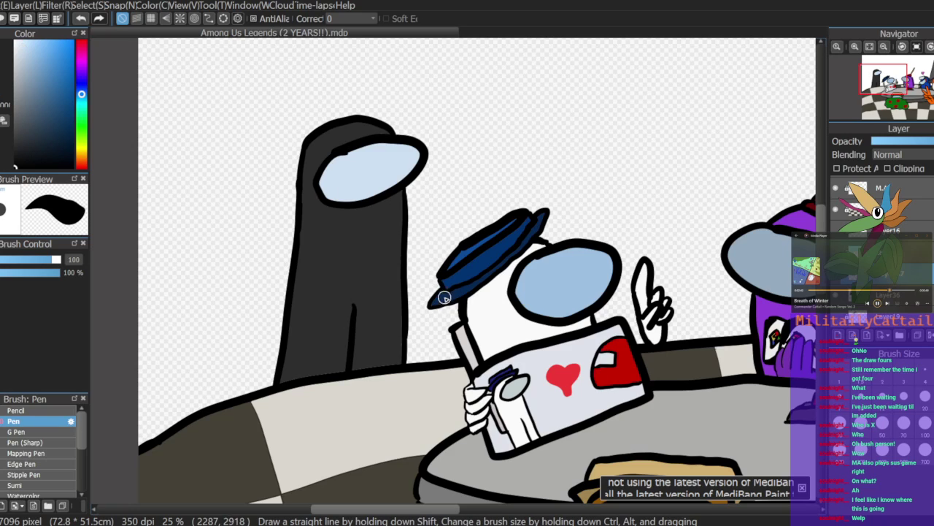
pyautogui.write('50')
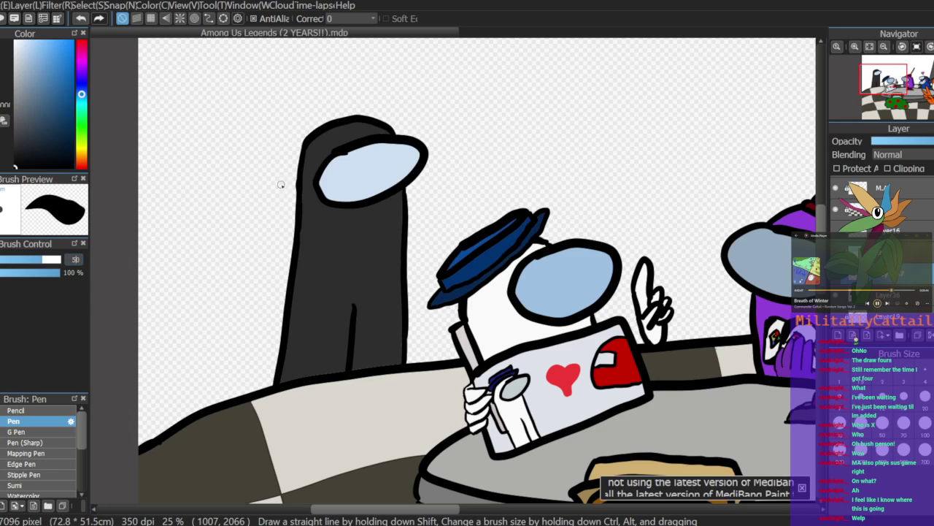
pyautogui.moveTo(291, 213); pyautogui.dragTo(374, 220)
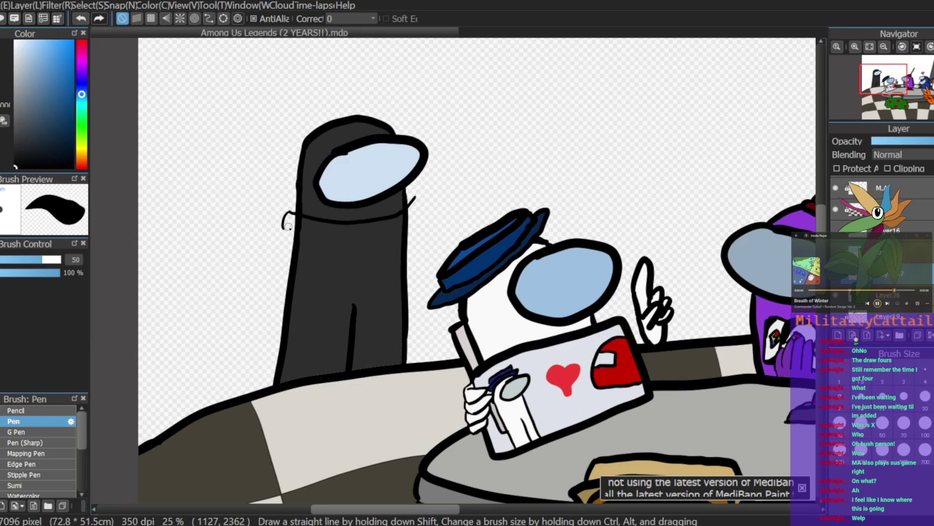
pyautogui.moveTo(287, 229); pyautogui.dragTo(366, 250)
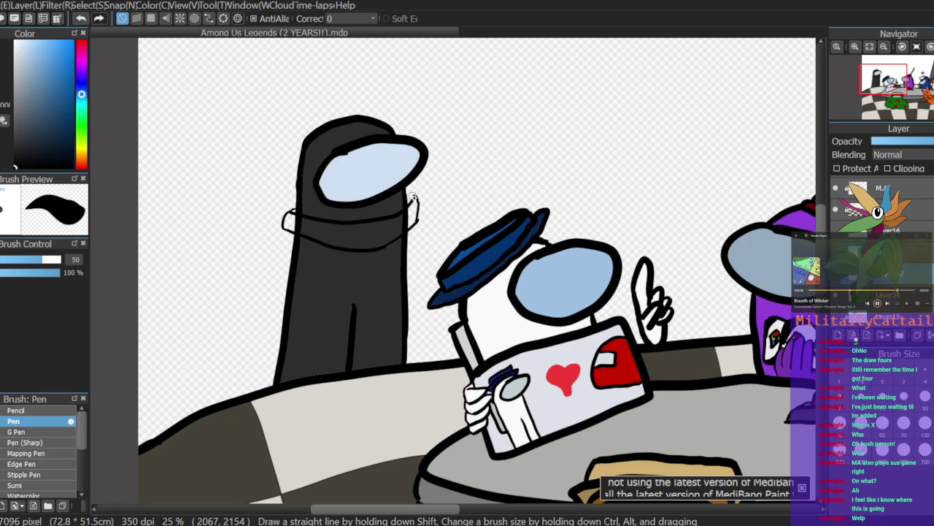
# Step: Draw two wavy scarf tails with frayed ends flowing behind the standing character's neck
pyautogui.moveTo(295, 190); pyautogui.dragTo(261, 177)
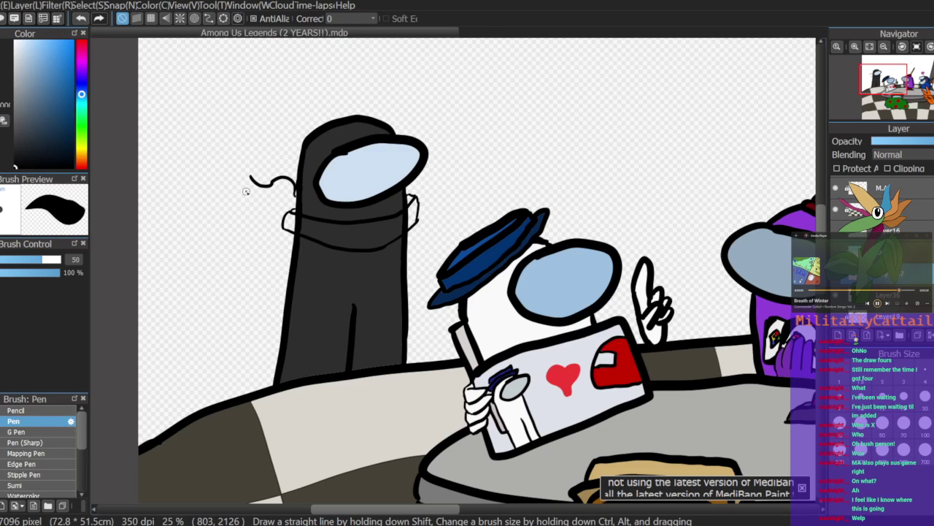
pyautogui.moveTo(279, 199); pyautogui.dragTo(293, 209)
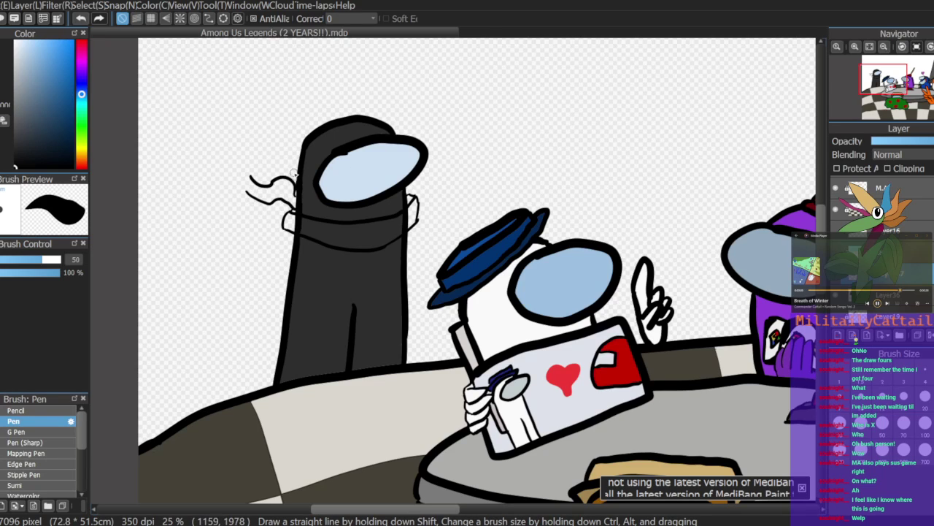
pyautogui.hotkey('ctrl', 'z')
pyautogui.moveTo(299, 181)
pyautogui.mouseDown()
pyautogui.moveTo(275, 157)
pyautogui.moveTo(293, 172)
pyautogui.moveTo(275, 160)
pyautogui.moveTo(265, 167)
pyautogui.moveTo(272, 183)
pyautogui.moveTo(275, 159)
pyautogui.mouseUp()
pyautogui.hotkey('ctrl', 'z')
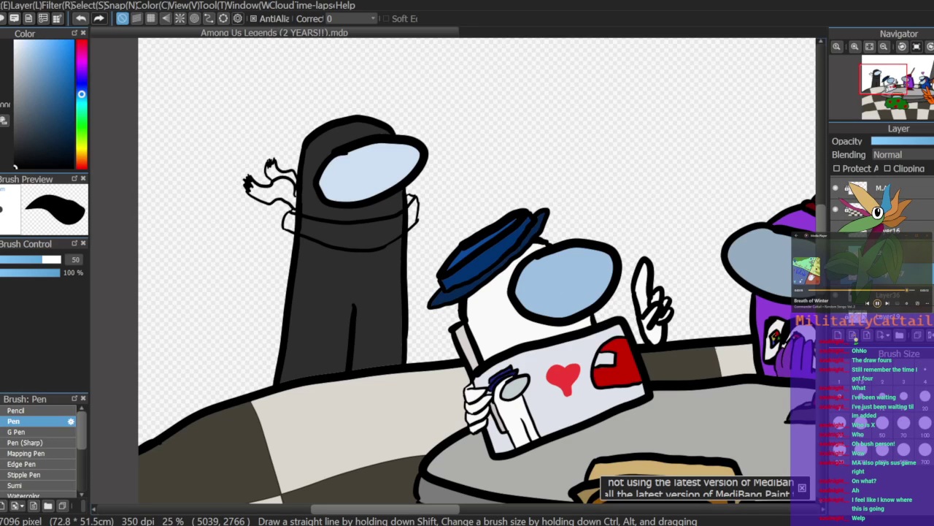
# Step: Transform the scarf outline to be taller, narrower and slightly lower, fitting it around the standing character's neck
pyautogui.hotkey('ctrl', 't')
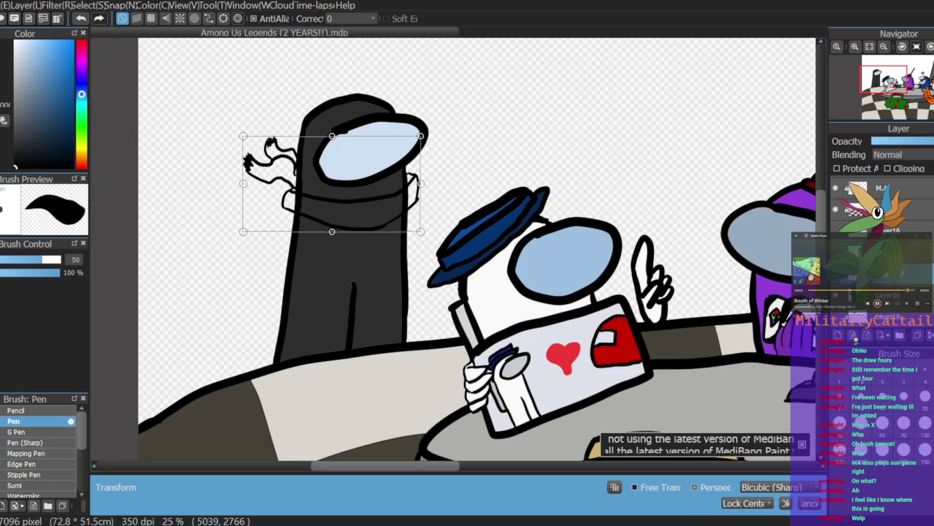
pyautogui.moveTo(330, 235); pyautogui.dragTo(332, 251)
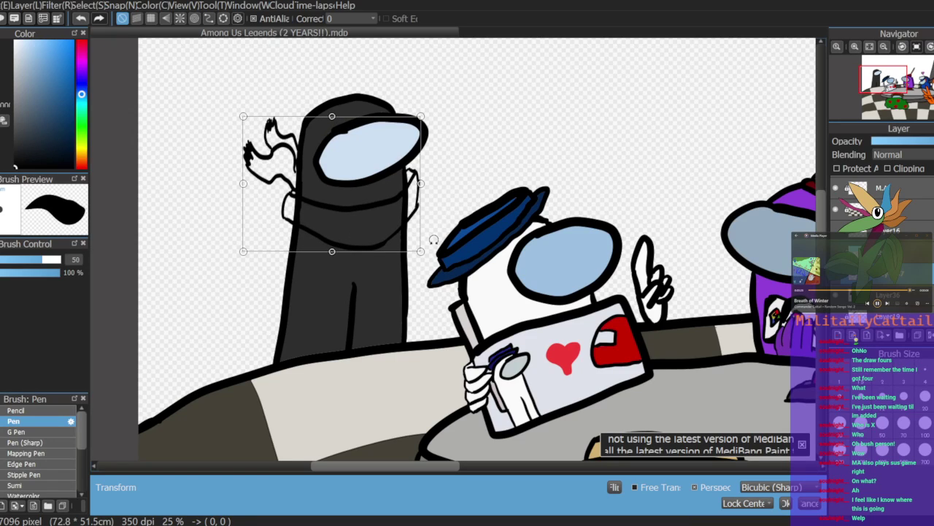
pyautogui.moveTo(421, 183)
pyautogui.mouseDown()
pyautogui.moveTo(412, 183)
pyautogui.moveTo(421, 183)
pyautogui.mouseUp()
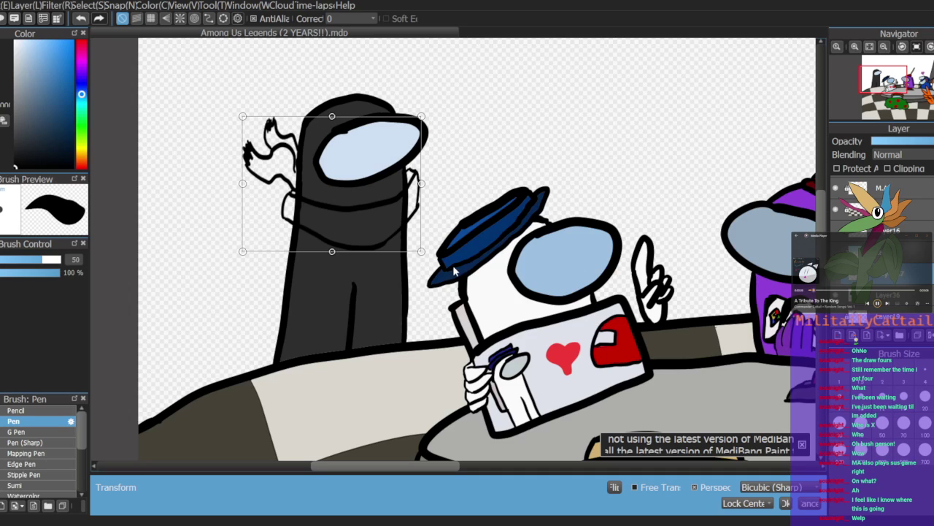
pyautogui.press('Return')
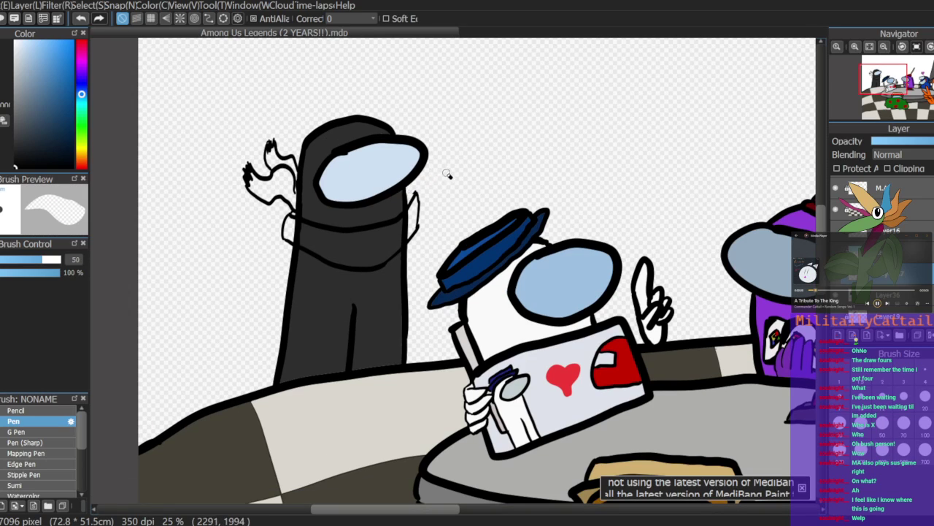
pyautogui.hotkey('ctrl', 't')
pyautogui.moveTo(395, 217); pyautogui.dragTo(406, 199)
pyautogui.press('Return')
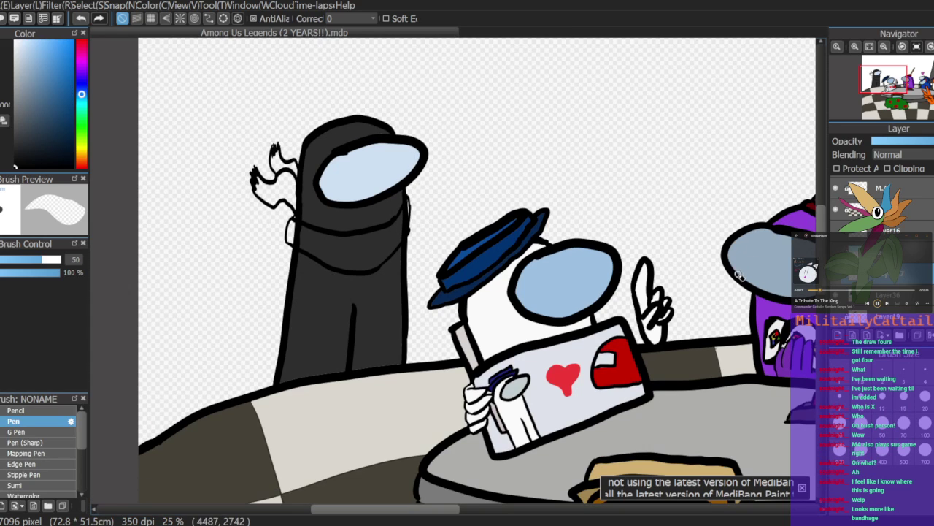
# Step: Hide the standing character's body layer to isolate the scarf outline
pyautogui.click(855, 49)
pyautogui.click(855, 49)
pyautogui.click(855, 49)
pyautogui.moveTo(886, 87); pyautogui.dragTo(883, 86)
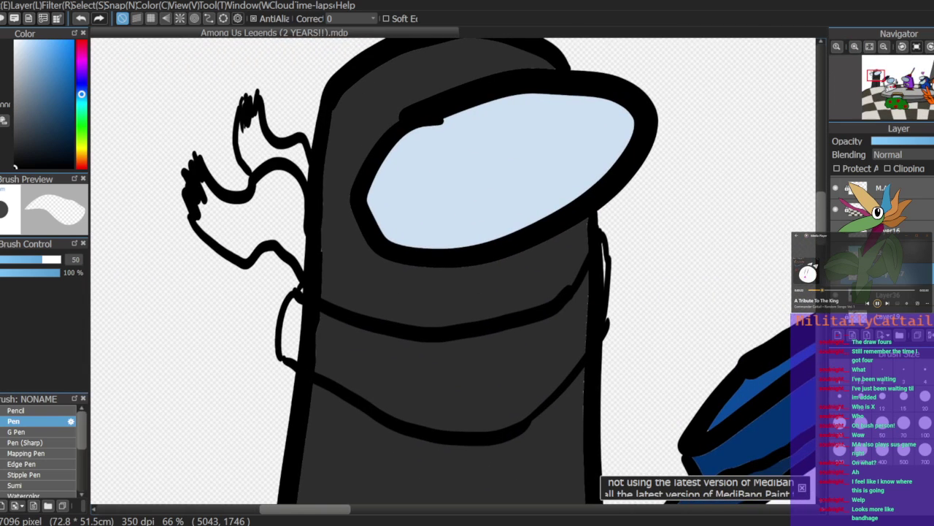
pyautogui.click(836, 295)
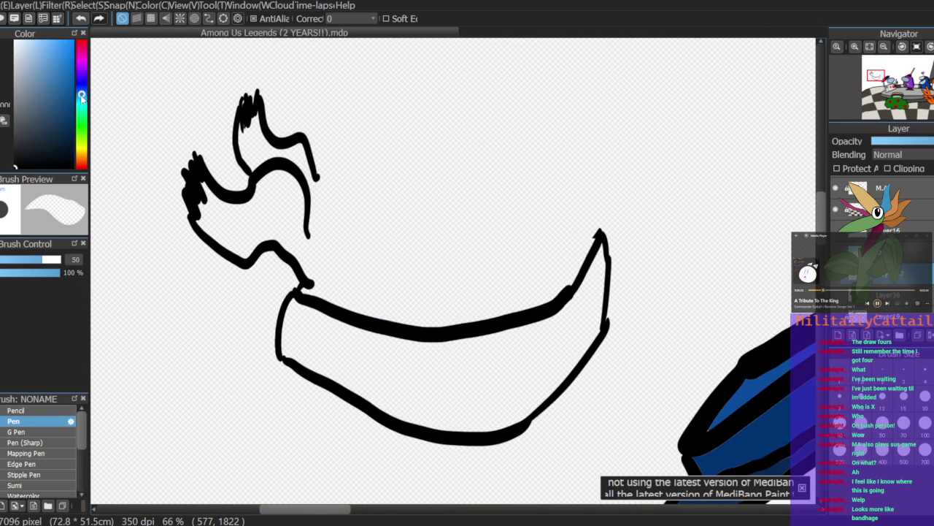
# Step: Try filling the scarf band with crimson and then a darker red, and undo the fills
pyautogui.click(81, 45)
pyautogui.moveTo(63, 108); pyautogui.dragTo(65, 89)
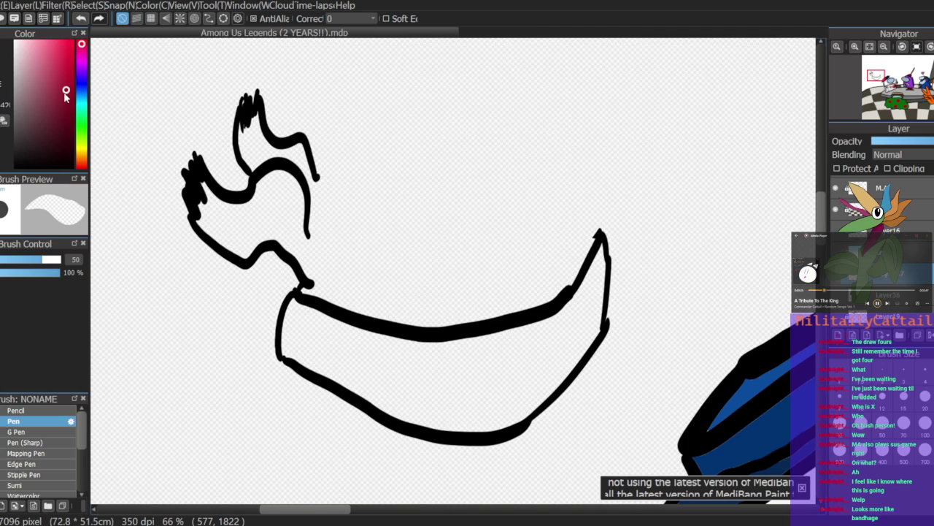
pyautogui.press('g')
pyautogui.click(456, 378)
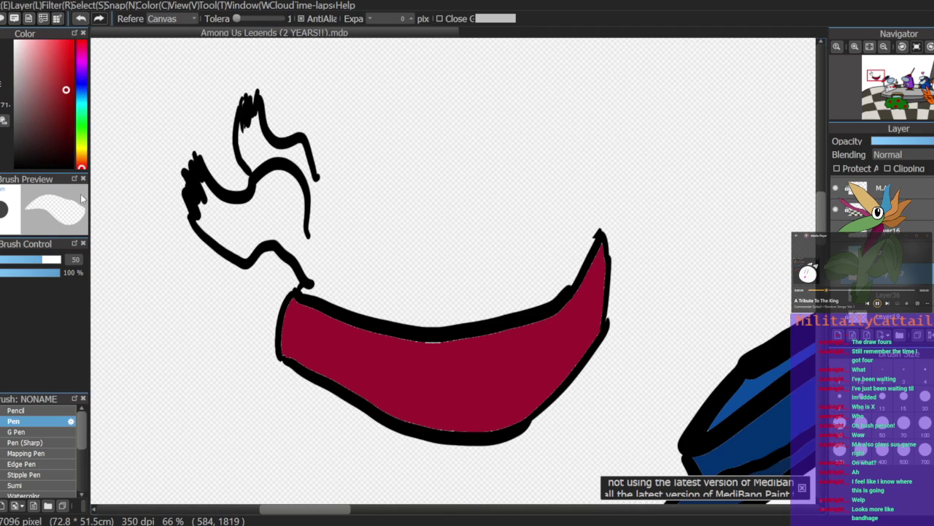
pyautogui.click(419, 365)
pyautogui.press('b')
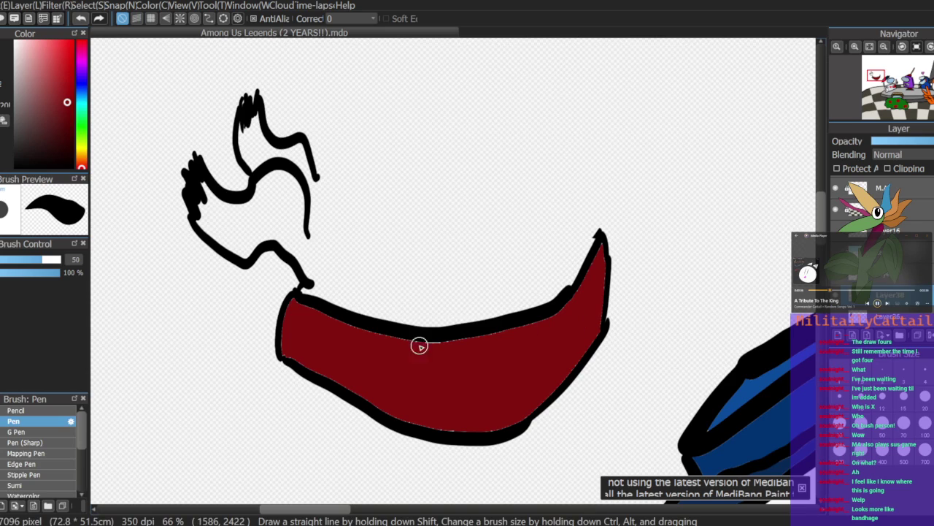
pyautogui.moveTo(371, 331)
pyautogui.mouseDown()
pyautogui.moveTo(471, 337)
pyautogui.moveTo(539, 310)
pyautogui.moveTo(552, 307)
pyautogui.moveTo(544, 328)
pyautogui.mouseUp()
pyautogui.hotkey('ctrl', 'z')
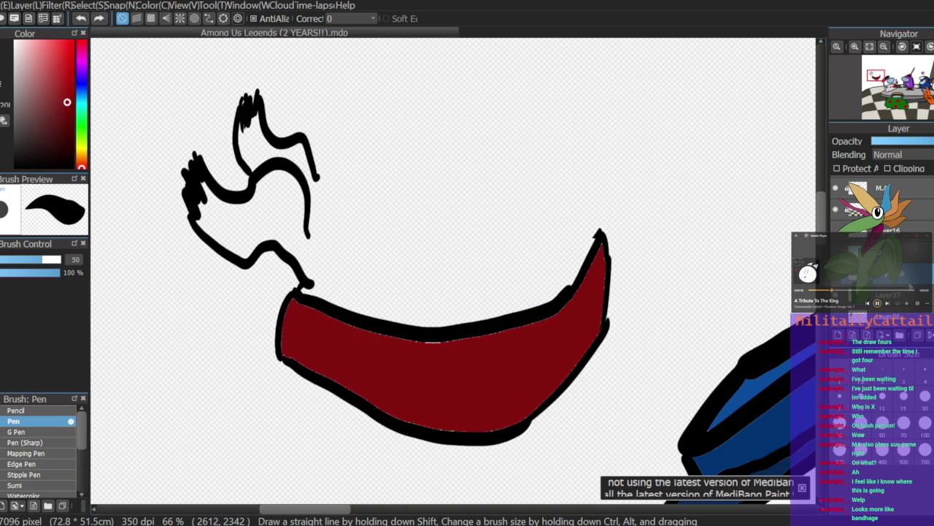
pyautogui.hotkey('ctrl', 'z')
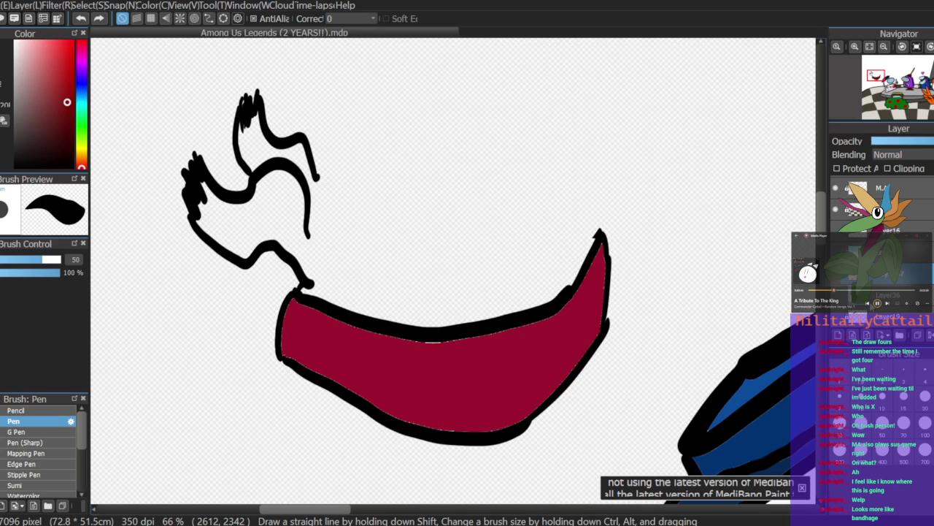
pyautogui.hotkey('ctrl', 'z')
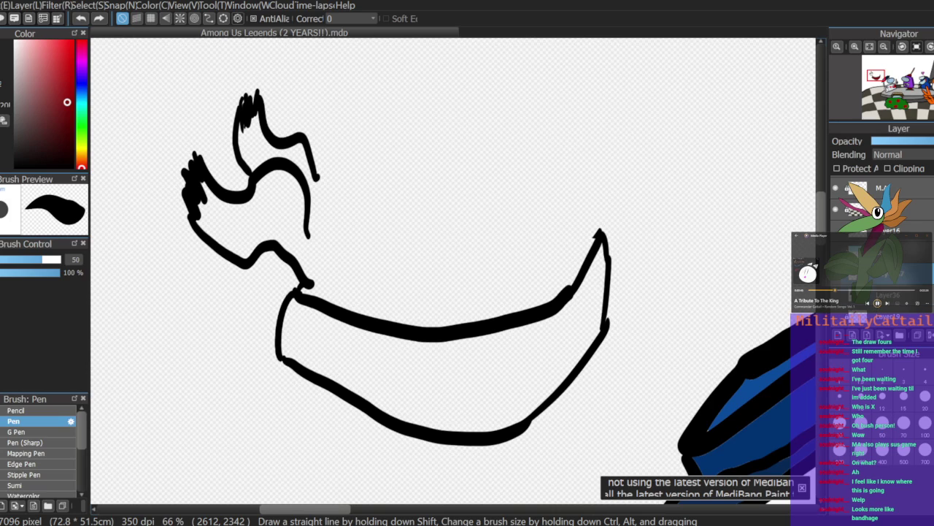
# Step: Fill the scarf band with dark red and paint over the unfilled gaps along its outline, keeping the outer edge clean
pyautogui.press('g')
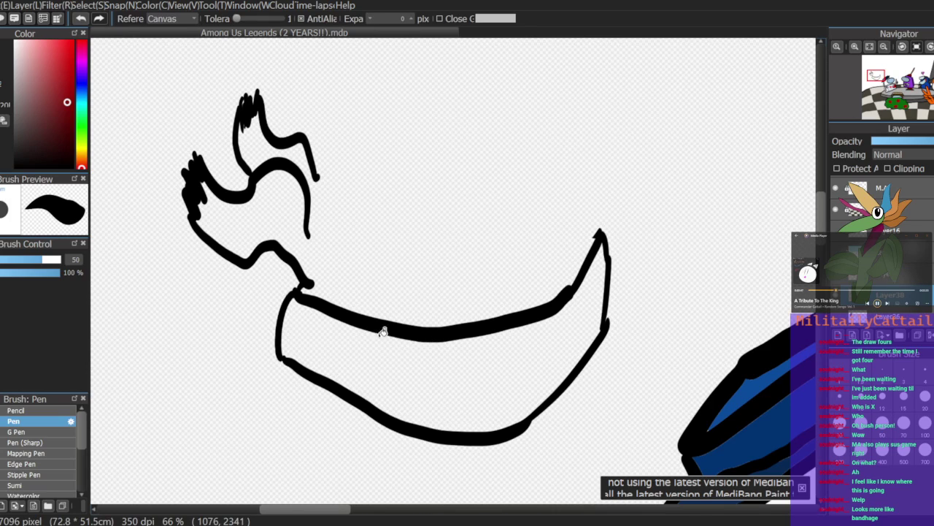
pyautogui.click(363, 323)
pyautogui.press('b')
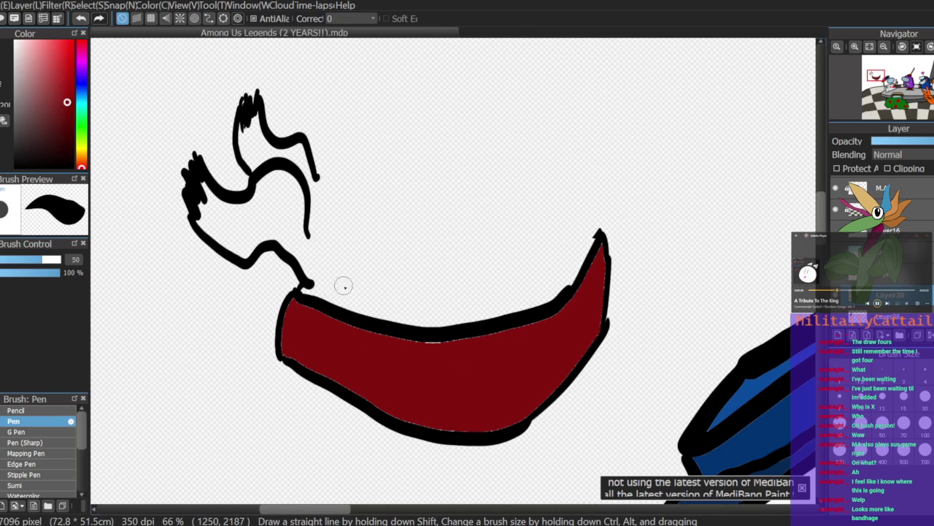
pyautogui.moveTo(523, 327)
pyautogui.mouseDown()
pyautogui.moveTo(568, 302)
pyautogui.moveTo(600, 249)
pyautogui.moveTo(598, 333)
pyautogui.mouseUp()
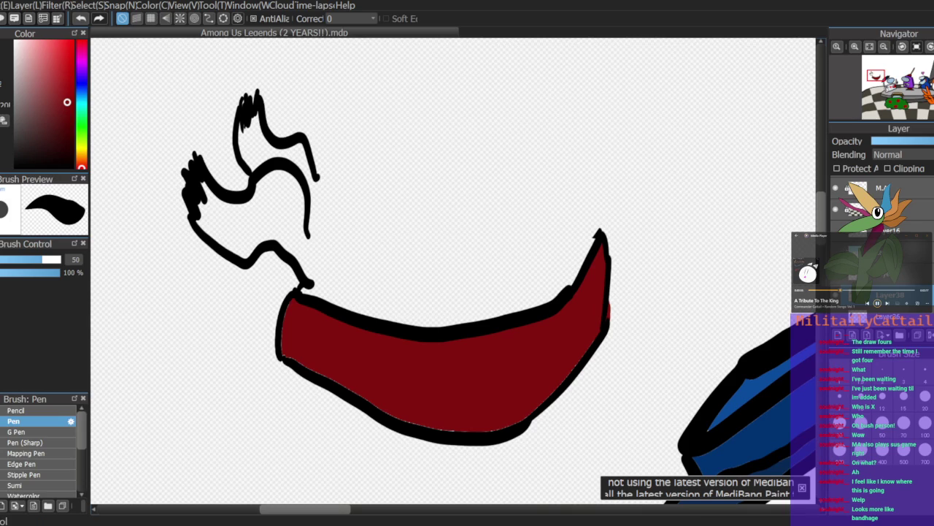
pyautogui.press('e')
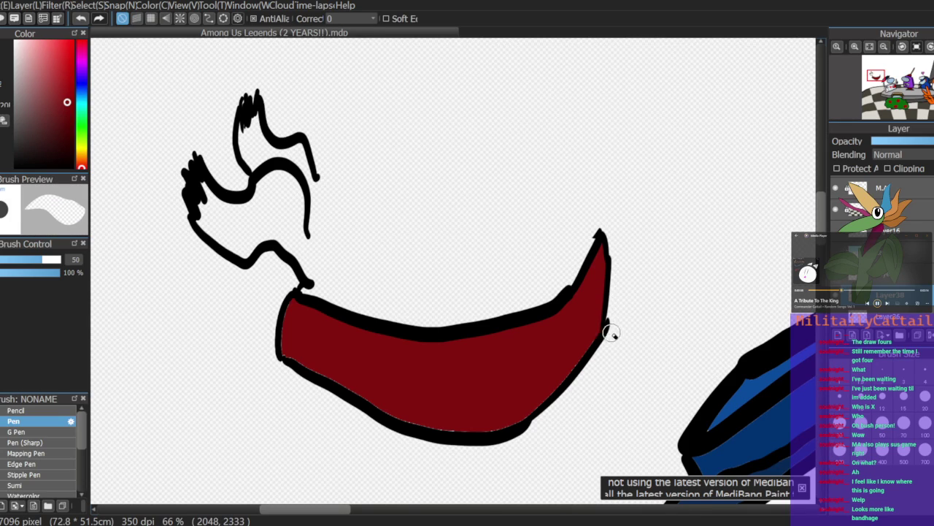
pyautogui.press('b')
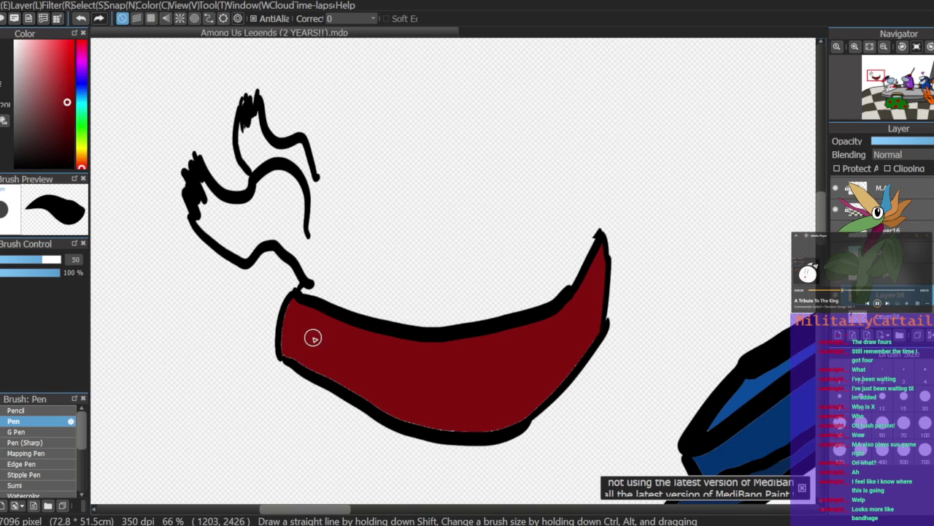
pyautogui.moveTo(295, 361)
pyautogui.mouseDown()
pyautogui.moveTo(395, 411)
pyautogui.moveTo(479, 429)
pyautogui.moveTo(512, 421)
pyautogui.moveTo(545, 372)
pyautogui.mouseUp()
pyautogui.moveTo(530, 416); pyautogui.dragTo(592, 340)
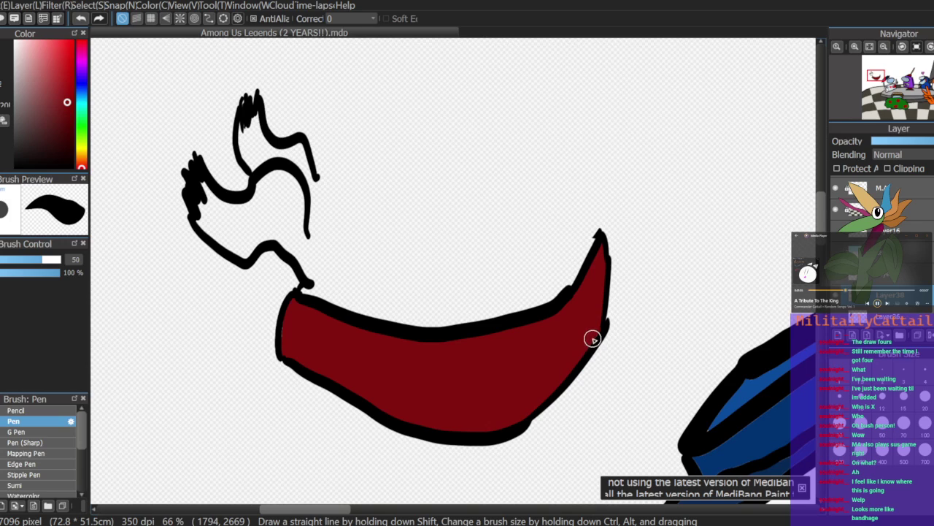
# Step: Check the scarf against the character's body, and close the open ends of the scarf tails with a black line
pyautogui.moveTo(301, 232); pyautogui.dragTo(309, 236)
pyautogui.click(836, 231)
pyautogui.click(836, 231)
pyautogui.click(837, 316)
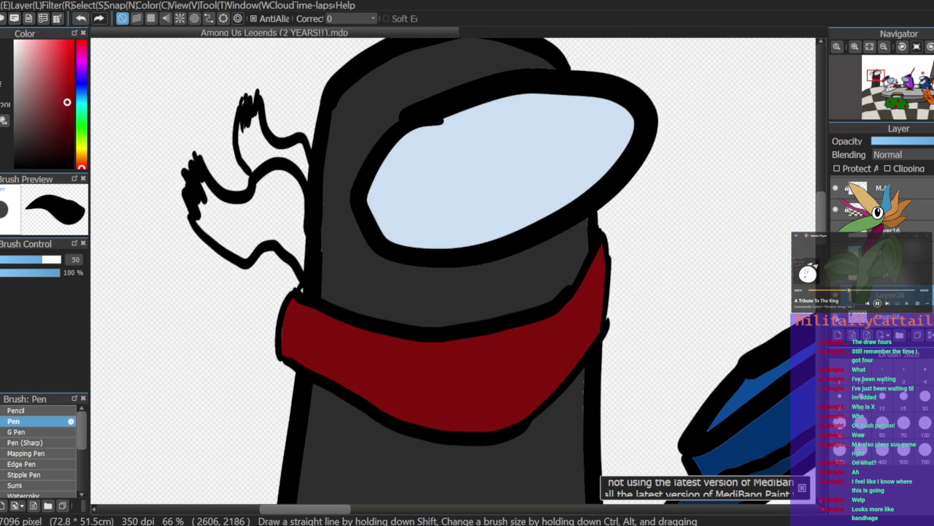
pyautogui.click(837, 318)
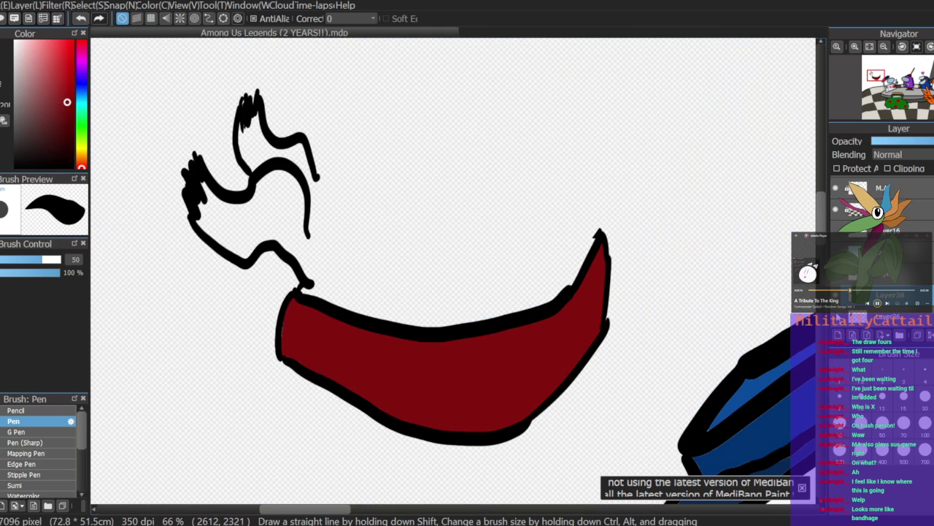
pyautogui.moveTo(41, 129); pyautogui.dragTo(6, 195)
pyautogui.click(837, 317)
pyautogui.click(837, 317)
pyautogui.moveTo(306, 235); pyautogui.dragTo(305, 283)
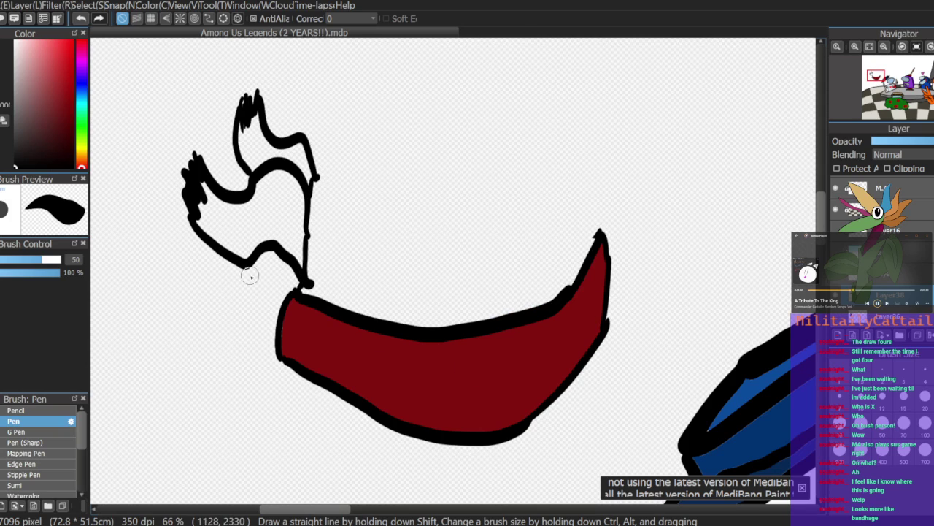
# Step: Fill both scarf tails with the same dark red as the scarf band
pyautogui.rightClick(322, 356)
pyautogui.press('g')
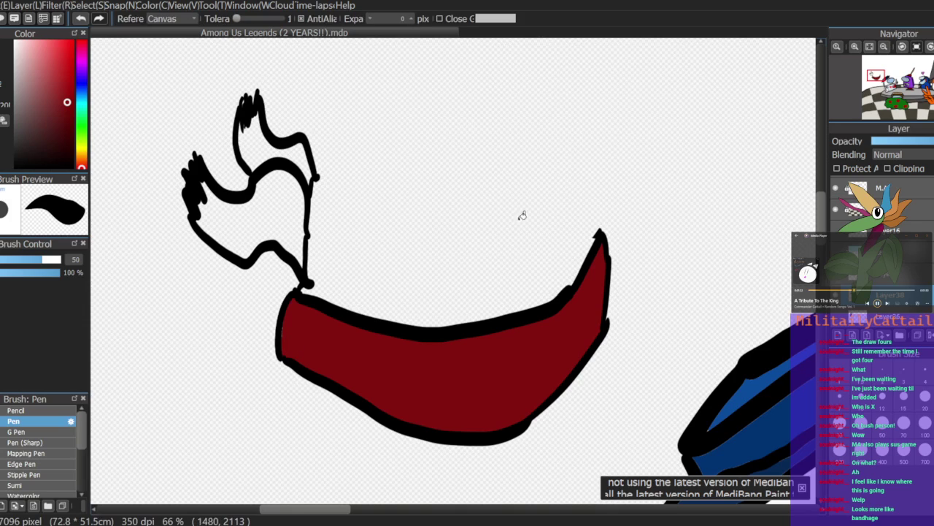
pyautogui.click(277, 208)
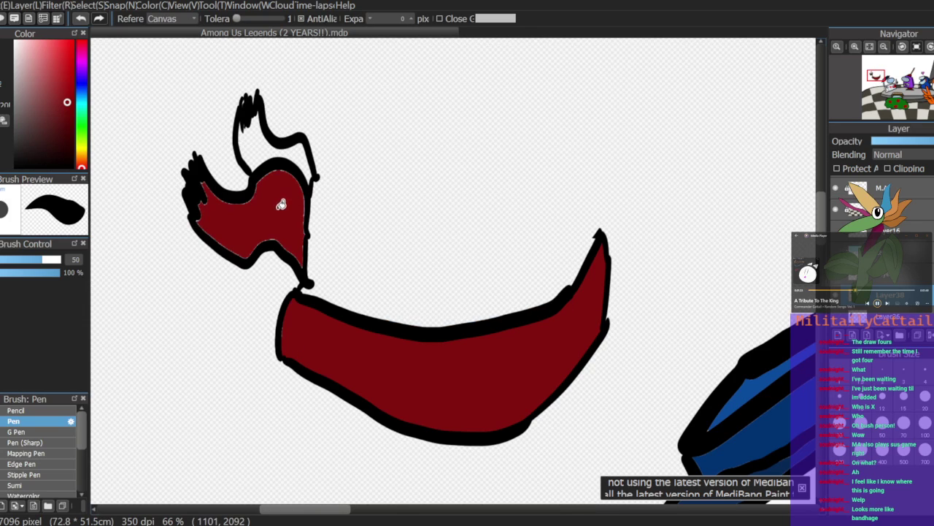
pyautogui.click(267, 142)
pyautogui.press('b')
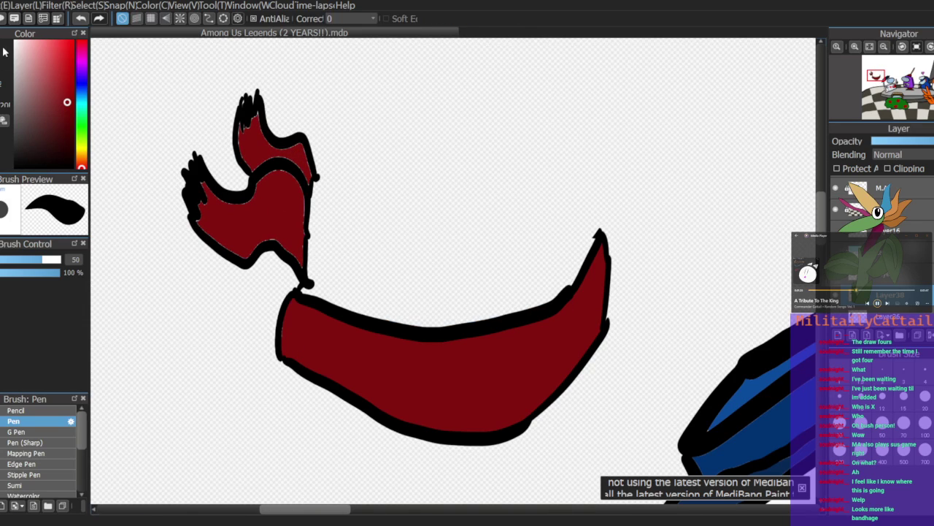
# Step: Paint dark red over the unfilled gaps along the outlines of both scarf tails
pyautogui.moveTo(209, 196)
pyautogui.mouseDown()
pyautogui.moveTo(201, 220)
pyautogui.moveTo(214, 232)
pyautogui.moveTo(197, 218)
pyautogui.moveTo(245, 254)
pyautogui.moveTo(259, 241)
pyautogui.moveTo(308, 271)
pyautogui.mouseUp()
pyautogui.moveTo(305, 184); pyautogui.dragTo(308, 272)
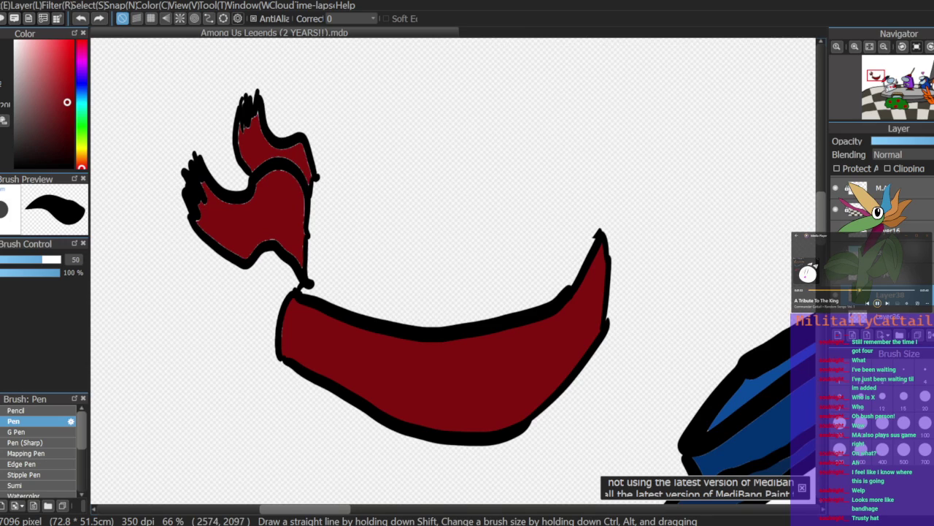
pyautogui.click(835, 281)
pyautogui.click(835, 282)
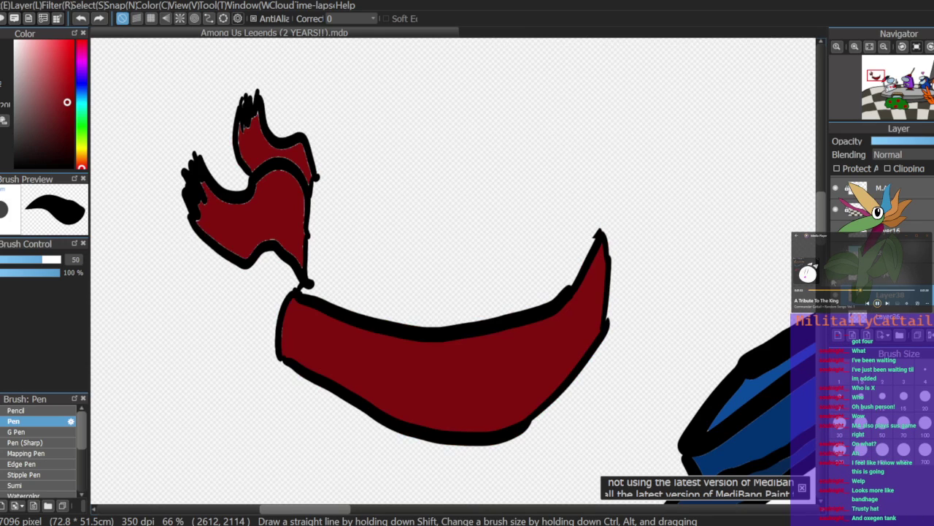
pyautogui.click(835, 282)
pyautogui.click(835, 282)
pyautogui.click(836, 282)
pyautogui.click(835, 282)
pyautogui.click(835, 297)
pyautogui.click(835, 296)
pyautogui.moveTo(202, 214)
pyautogui.mouseDown()
pyautogui.moveTo(232, 251)
pyautogui.moveTo(282, 243)
pyautogui.moveTo(303, 266)
pyautogui.moveTo(292, 181)
pyautogui.moveTo(262, 179)
pyautogui.moveTo(247, 201)
pyautogui.moveTo(230, 206)
pyautogui.moveTo(200, 185)
pyautogui.moveTo(271, 126)
pyautogui.moveTo(254, 168)
pyautogui.moveTo(242, 129)
pyautogui.moveTo(257, 115)
pyautogui.moveTo(249, 160)
pyautogui.moveTo(264, 160)
pyautogui.moveTo(271, 123)
pyautogui.moveTo(273, 159)
pyautogui.moveTo(308, 180)
pyautogui.moveTo(310, 169)
pyautogui.moveTo(299, 148)
pyautogui.moveTo(276, 148)
pyautogui.moveTo(261, 132)
pyautogui.moveTo(264, 166)
pyautogui.mouseUp()
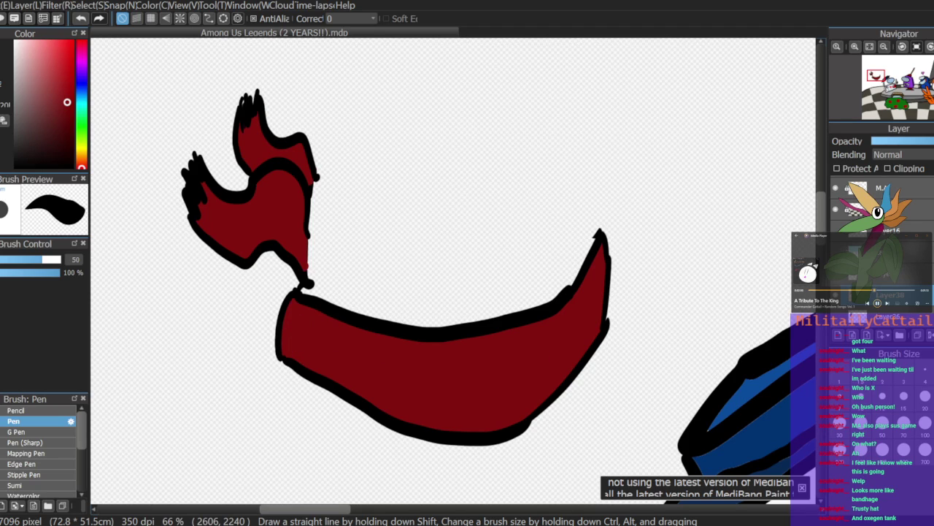
# Step: Draw a clean black edge down the inner side of the scarf tails with the body hidden, and show the body again
pyautogui.click(836, 317)
pyautogui.click(837, 324)
pyautogui.click(19, 166)
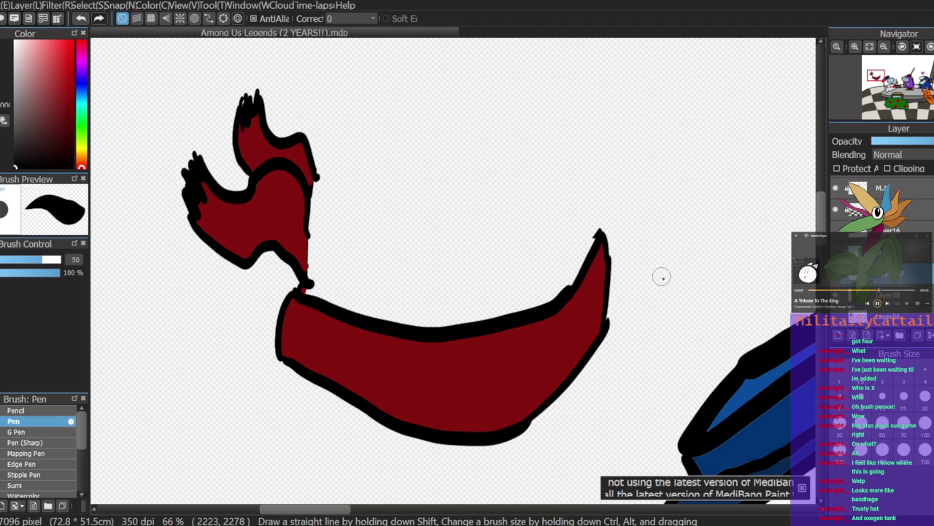
pyautogui.moveTo(307, 168)
pyautogui.mouseDown()
pyautogui.moveTo(309, 298)
pyautogui.moveTo(310, 134)
pyautogui.moveTo(317, 138)
pyautogui.moveTo(308, 129)
pyautogui.moveTo(321, 154)
pyautogui.moveTo(319, 187)
pyautogui.moveTo(321, 161)
pyautogui.mouseUp()
pyautogui.hotkey('ctrl', 'z')
pyautogui.press('e')
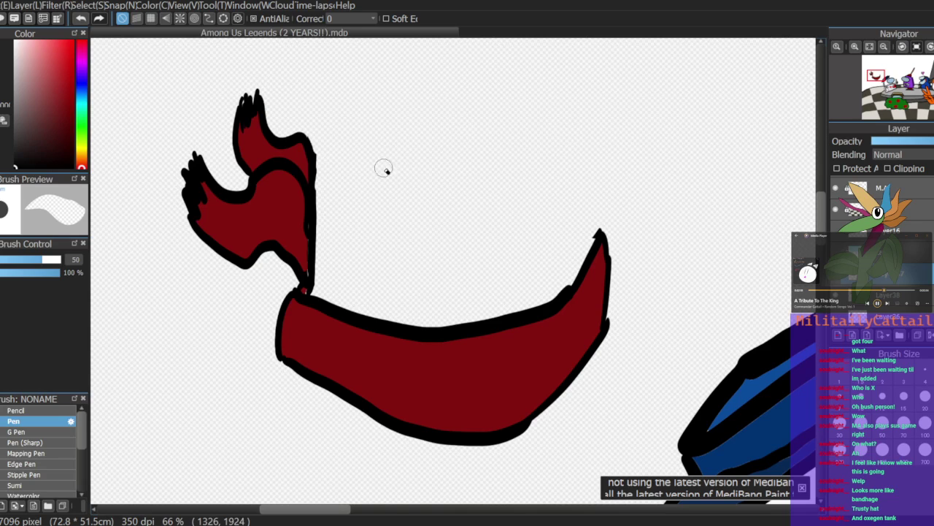
pyautogui.click(837, 319)
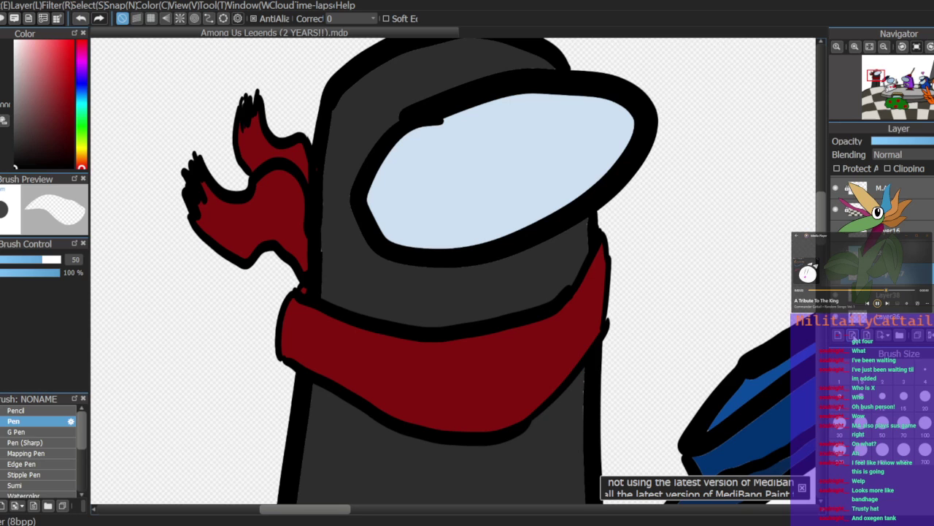
# Step: Outline a narrow black tank on the character's back below the scarf and fill it with near-black grey
pyautogui.moveTo(882, 88); pyautogui.dragTo(881, 86)
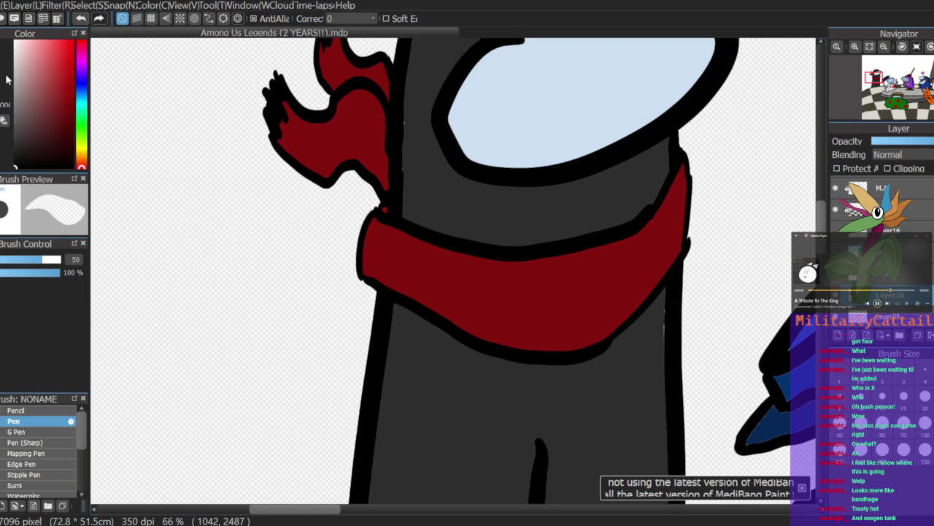
pyautogui.moveTo(365, 285)
pyautogui.mouseDown()
pyautogui.moveTo(325, 439)
pyautogui.moveTo(353, 453)
pyautogui.mouseUp()
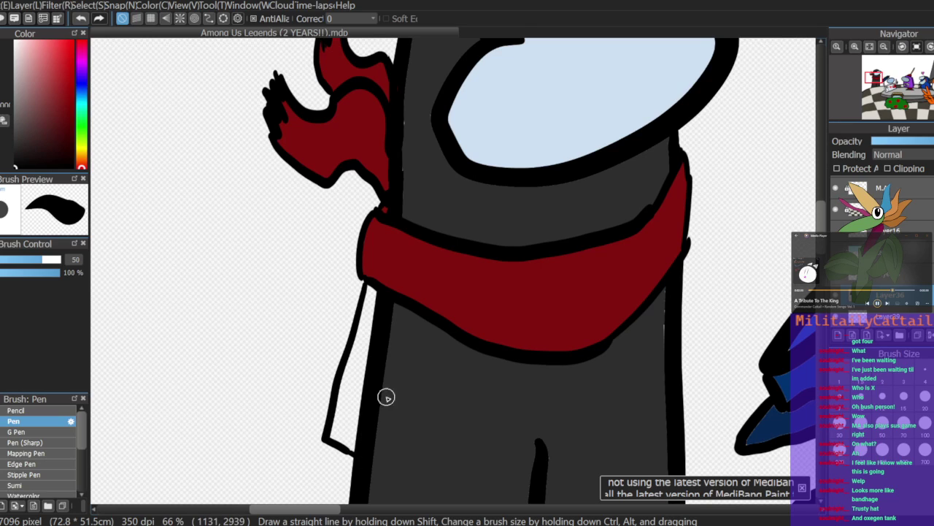
pyautogui.click(17, 157)
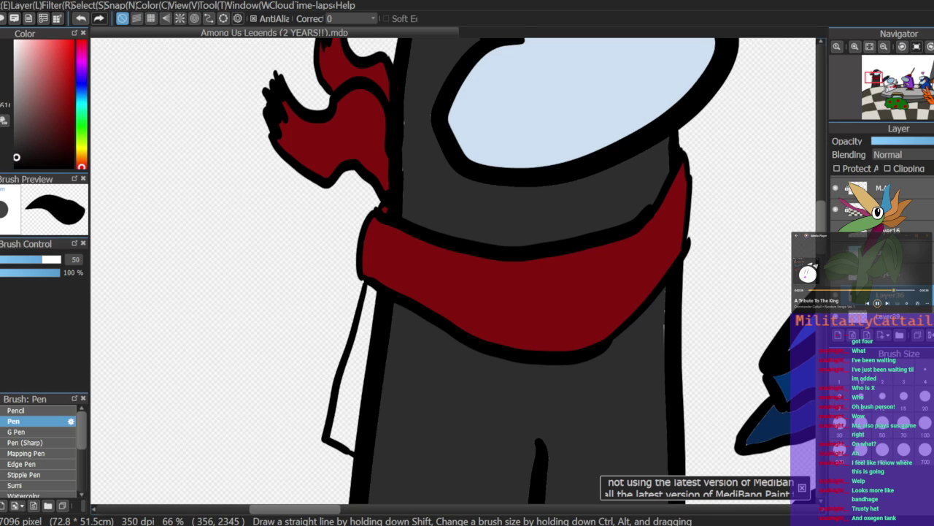
pyautogui.press('g')
pyautogui.click(361, 370)
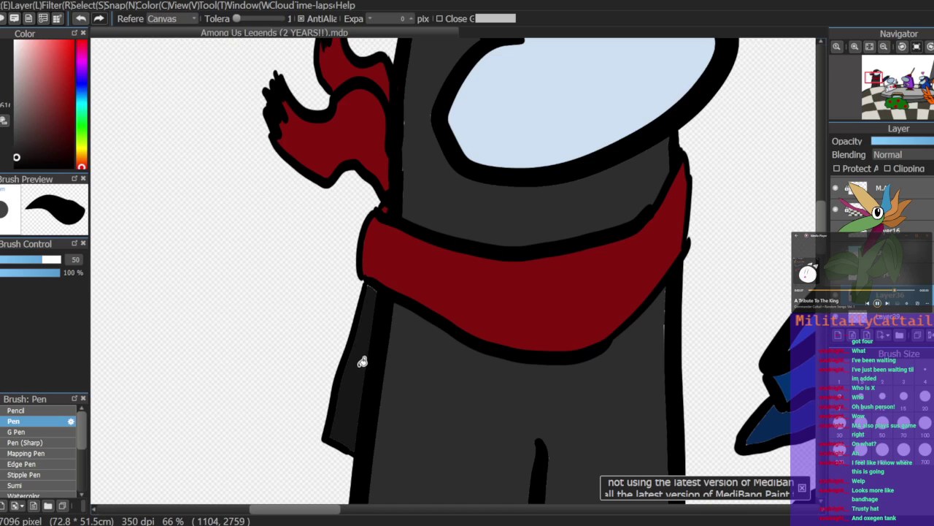
pyautogui.press('b')
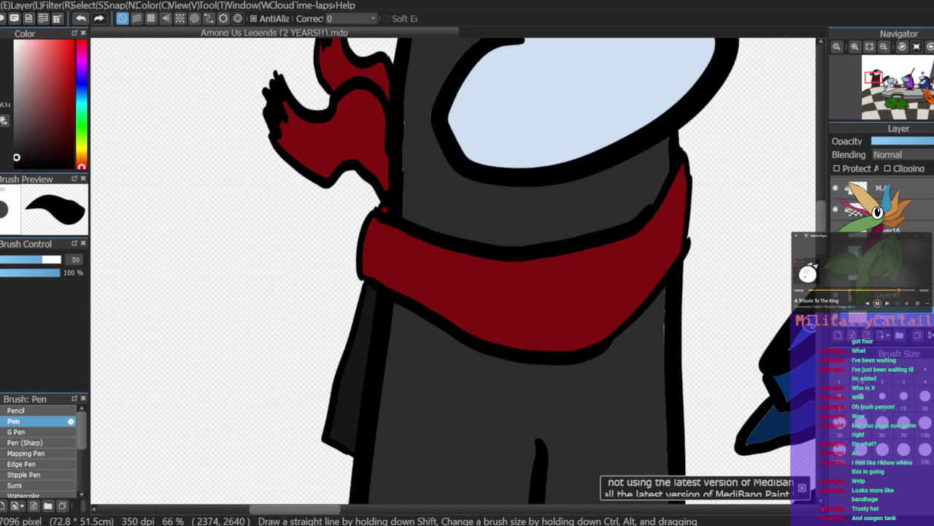
# Step: Draw a tilted hat outline on the character's head with a wide brim and a low crown, redoing the crown line
pyautogui.moveTo(885, 81); pyautogui.dragTo(890, 76)
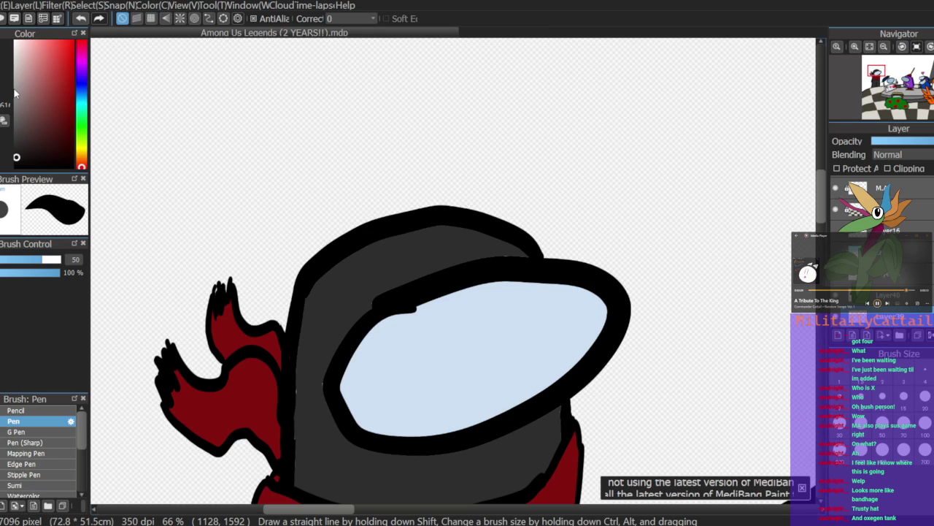
pyautogui.moveTo(252, 257)
pyautogui.mouseDown()
pyautogui.moveTo(309, 229)
pyautogui.moveTo(520, 164)
pyautogui.moveTo(546, 189)
pyautogui.moveTo(529, 207)
pyautogui.mouseUp()
pyautogui.moveTo(251, 256)
pyautogui.mouseDown()
pyautogui.moveTo(253, 266)
pyautogui.moveTo(295, 280)
pyautogui.mouseUp()
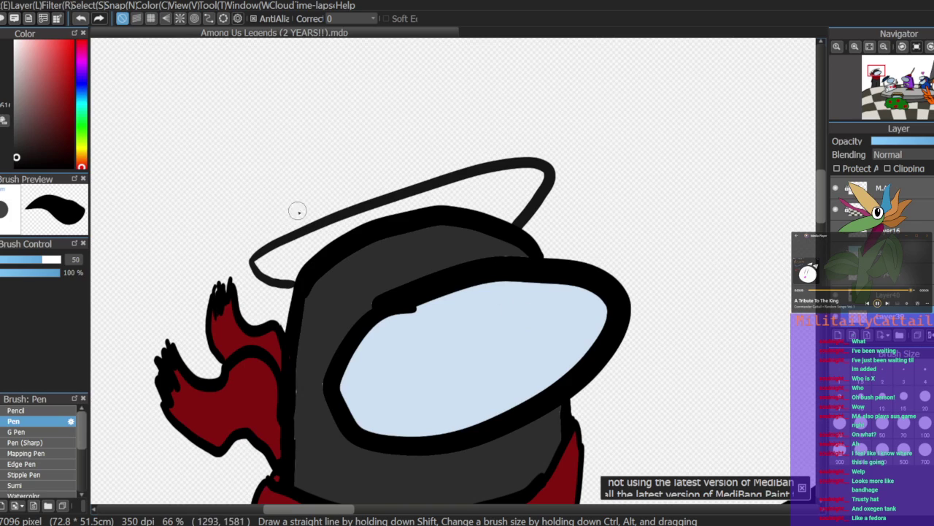
pyautogui.moveTo(278, 234)
pyautogui.mouseDown()
pyautogui.moveTo(351, 146)
pyautogui.moveTo(313, 194)
pyautogui.moveTo(496, 113)
pyautogui.mouseUp()
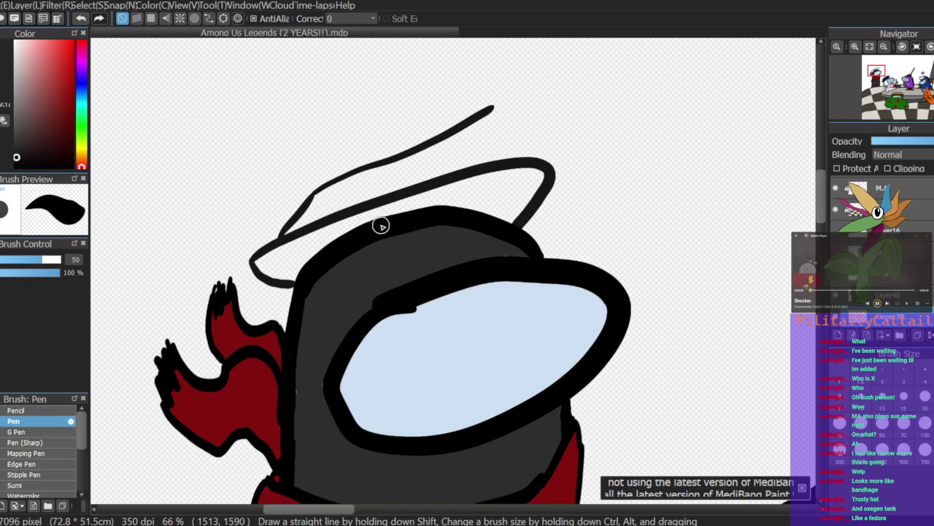
pyautogui.hotkey('ctrl', 'z')
pyautogui.moveTo(314, 194)
pyautogui.mouseDown()
pyautogui.moveTo(435, 150)
pyautogui.moveTo(506, 158)
pyautogui.mouseUp()
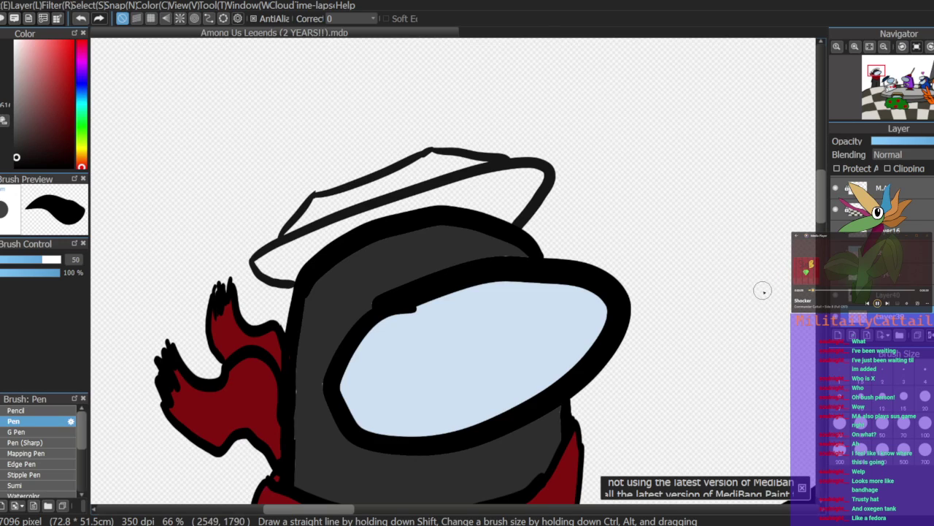
# Step: Move the hat outline and enlarge it with a transform to fit the head
pyautogui.press('v')
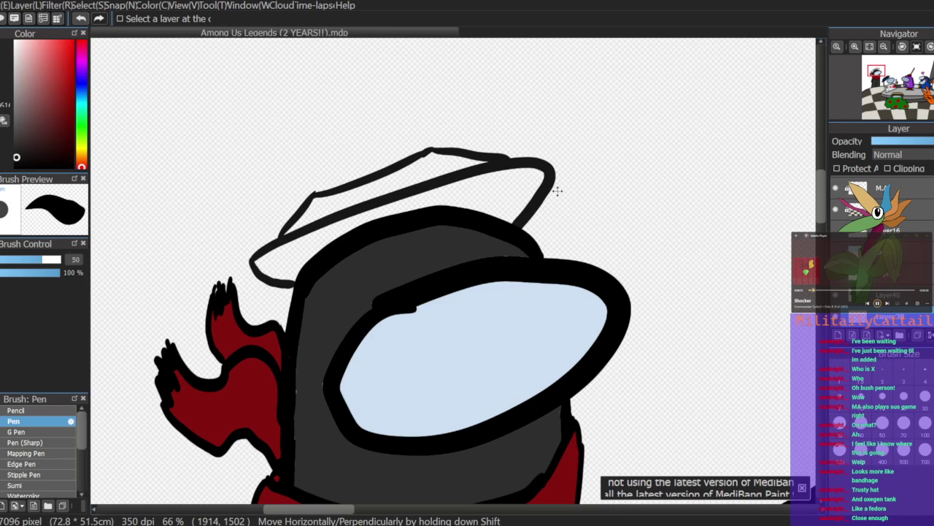
pyautogui.moveTo(613, 208); pyautogui.dragTo(614, 215)
pyautogui.hotkey('ctrl', 't')
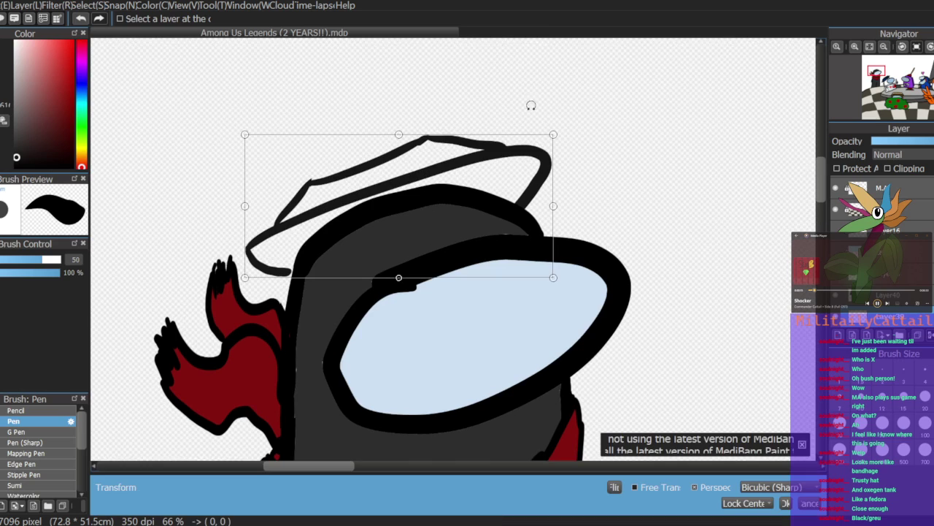
pyautogui.moveTo(552, 130); pyautogui.dragTo(570, 119)
pyautogui.moveTo(551, 170); pyautogui.dragTo(563, 165)
pyautogui.moveTo(592, 193); pyautogui.dragTo(578, 202)
pyautogui.press('Return')
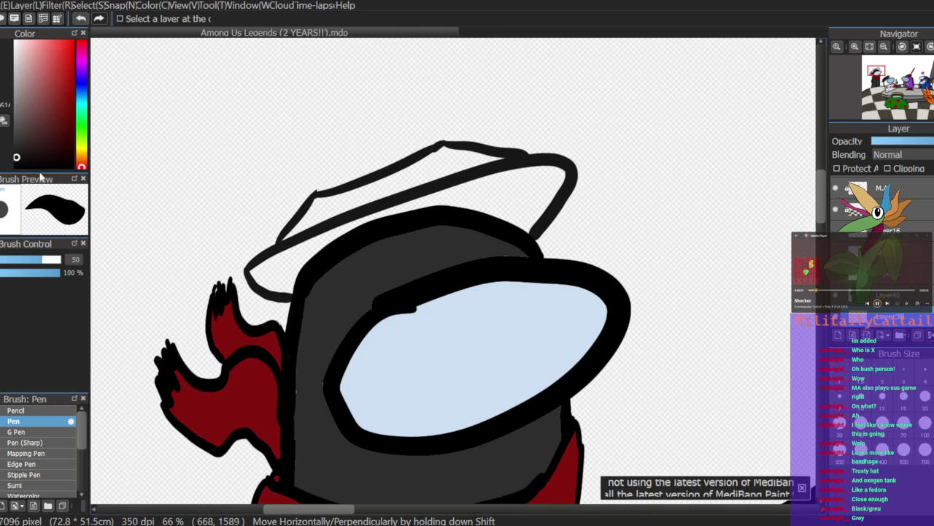
# Step: Recolour the hat outline black, try a grey fill on the brim, and undo that fill
pyautogui.press('g')
pyautogui.click(560, 197)
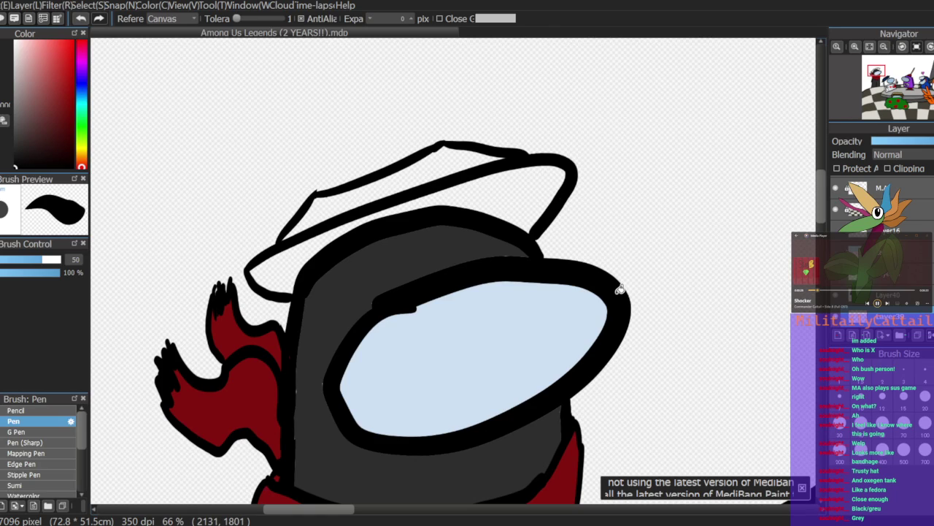
pyautogui.click(15, 104)
pyautogui.click(538, 190)
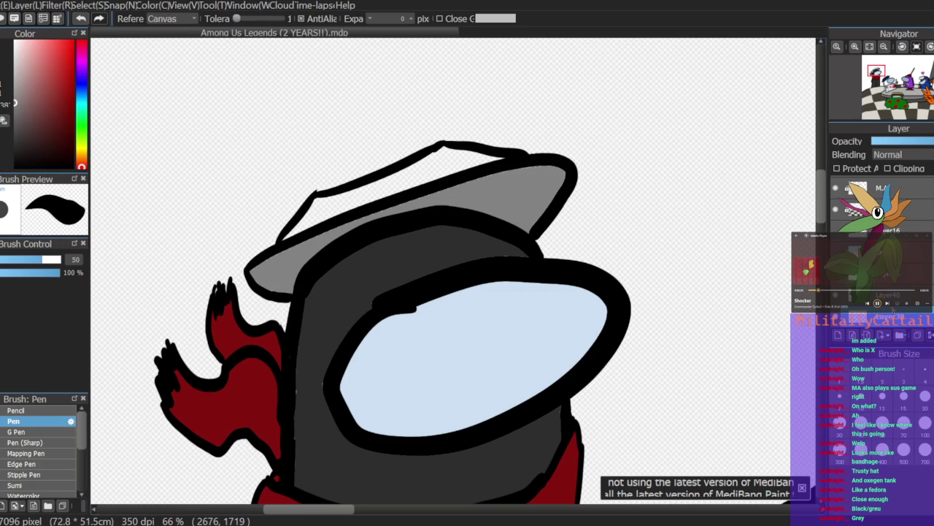
pyautogui.hotkey('ctrl', 'z')
# Step: Fill the hat's brim and crown with grey on a separate layer, and recolour the brim a darker grey
pyautogui.scroll(-2, 888, 295)
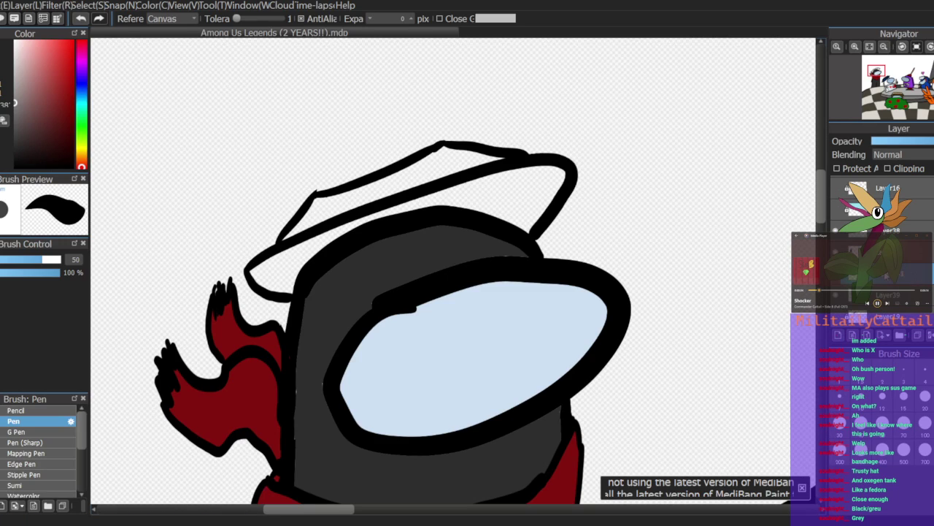
pyautogui.click(889, 295)
pyautogui.click(521, 196)
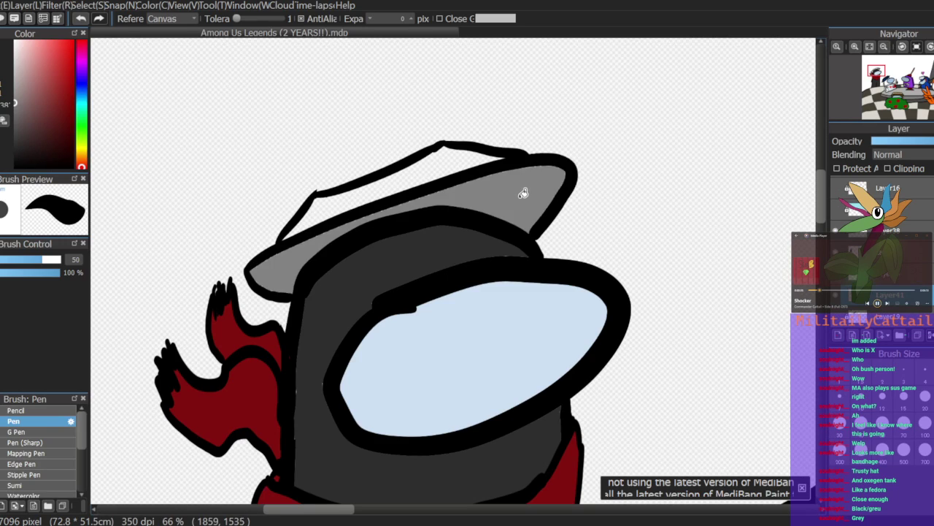
pyautogui.click(445, 158)
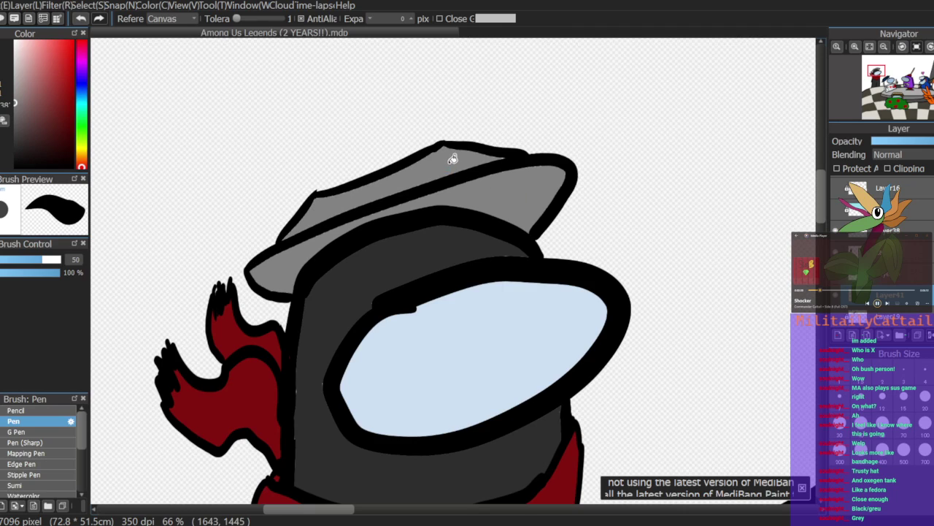
pyautogui.click(14, 116)
pyautogui.click(521, 184)
# Step: Check the hat against the whole scene and delete its outline and fill layers
pyautogui.click(904, 47)
pyautogui.click(883, 48)
pyautogui.click(884, 47)
pyautogui.click(884, 48)
pyautogui.click(884, 48)
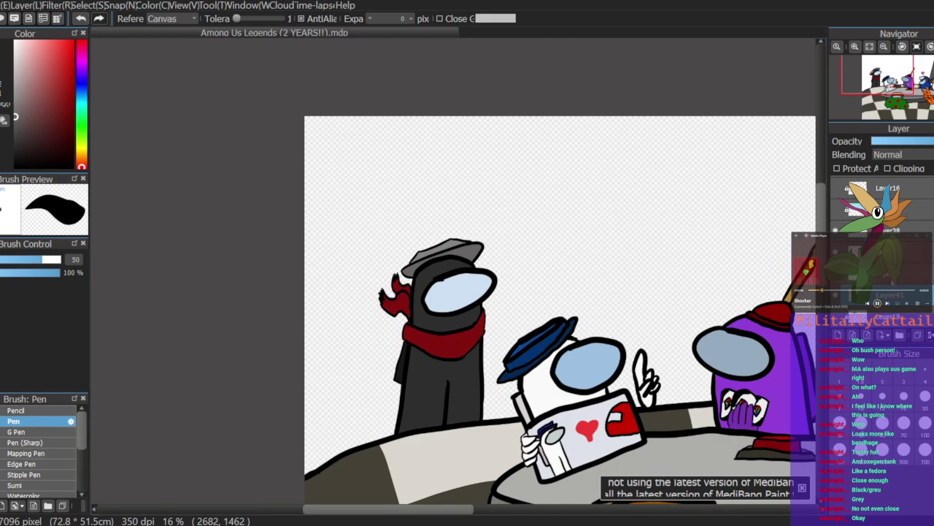
pyautogui.click(835, 278)
pyautogui.click(836, 278)
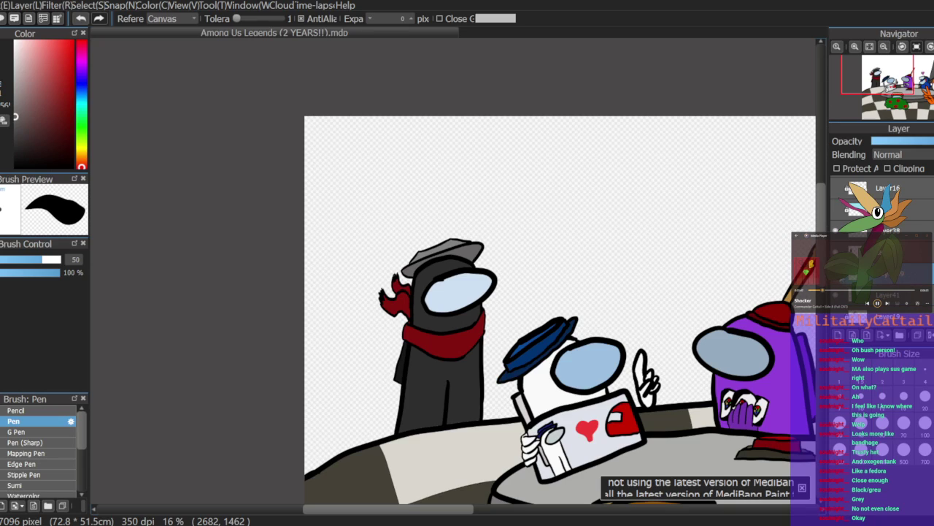
pyautogui.click(932, 335)
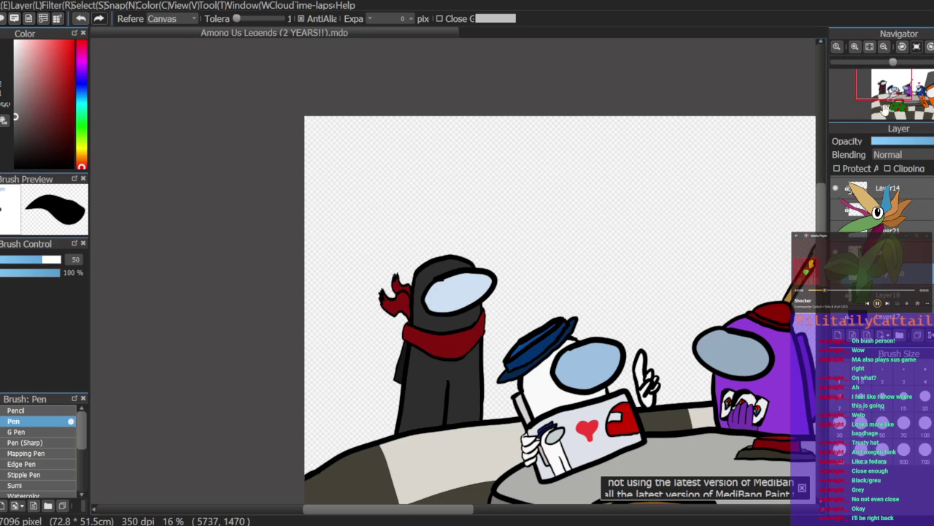
# Step: Draw a black spiral with the Pen in the empty space beside the visor, redoing the strokes until its outer curve extends downward
pyautogui.click(854, 46)
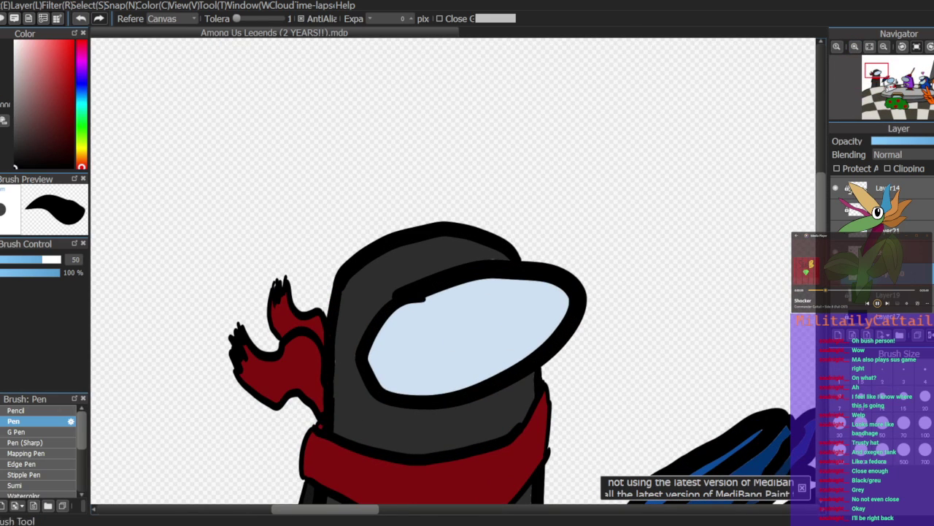
pyautogui.press('b')
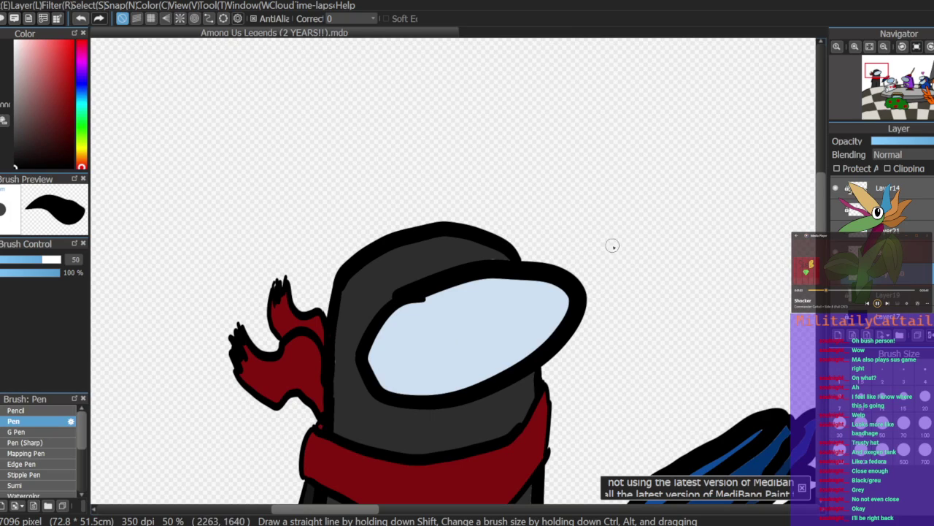
pyautogui.moveTo(637, 242)
pyautogui.mouseDown()
pyautogui.moveTo(605, 259)
pyautogui.moveTo(635, 272)
pyautogui.mouseUp()
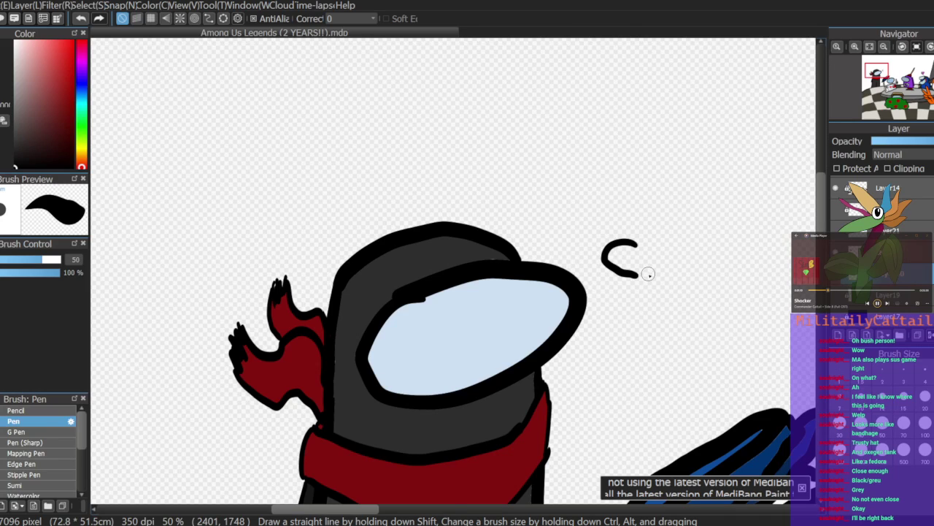
pyautogui.hotkey('ctrl', 'z')
pyautogui.moveTo(634, 231)
pyautogui.mouseDown()
pyautogui.moveTo(606, 235)
pyautogui.moveTo(605, 265)
pyautogui.mouseUp()
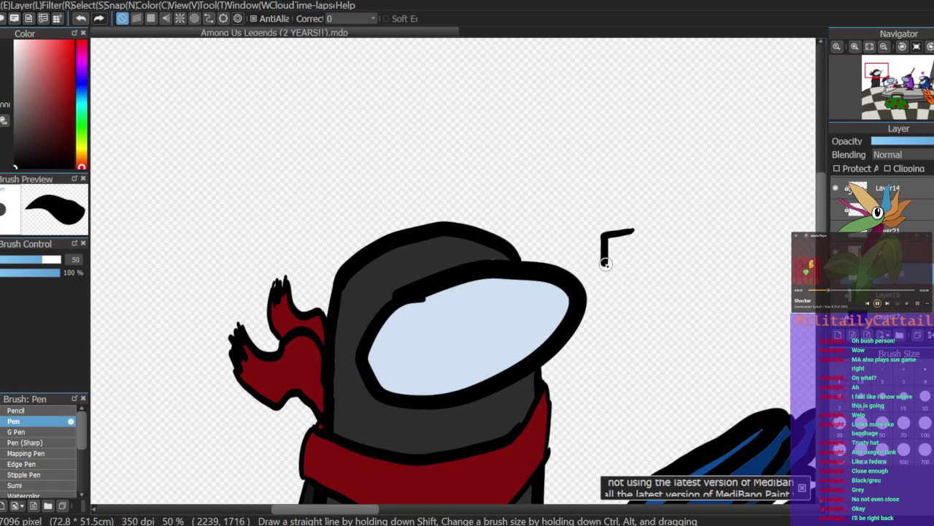
pyautogui.hotkey('ctrl', 'z')
pyautogui.moveTo(632, 232)
pyautogui.mouseDown()
pyautogui.moveTo(599, 235)
pyautogui.moveTo(607, 278)
pyautogui.moveTo(657, 277)
pyautogui.moveTo(625, 258)
pyautogui.moveTo(665, 263)
pyautogui.moveTo(664, 313)
pyautogui.mouseUp()
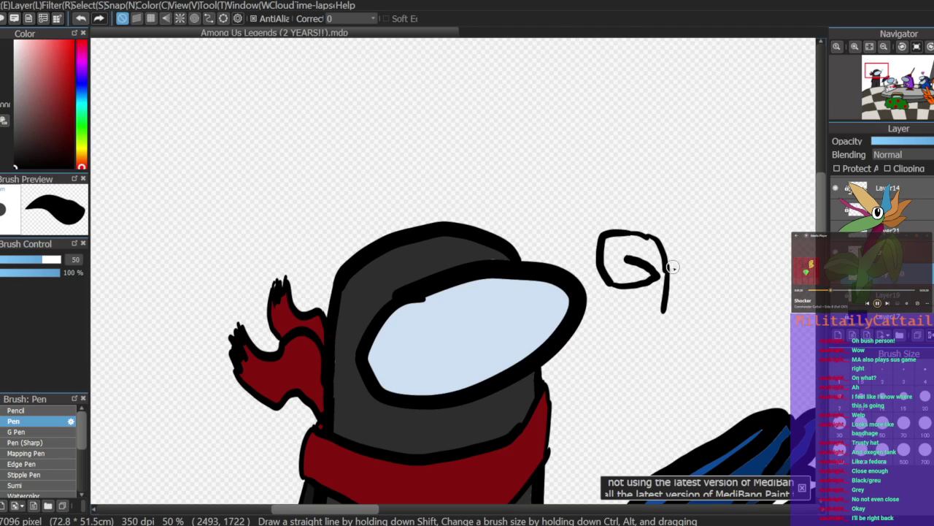
pyautogui.hotkey('ctrl', 'z')
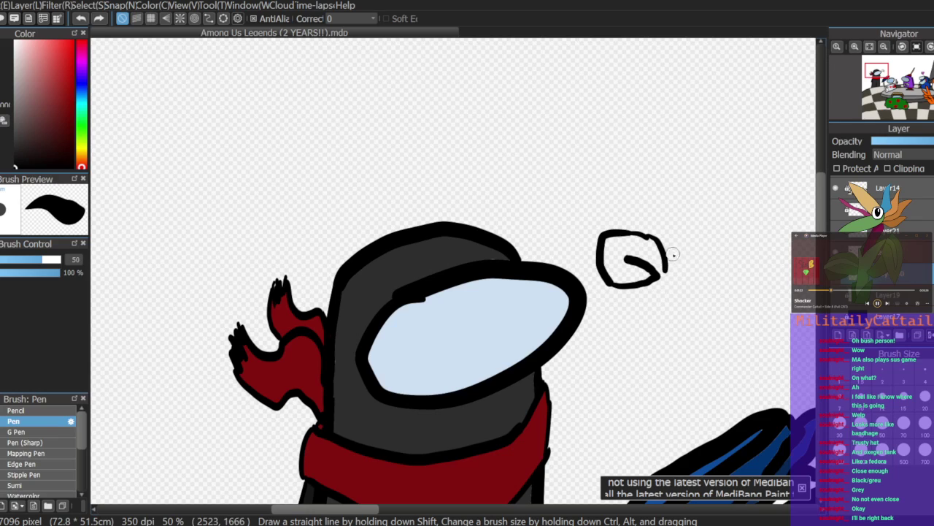
pyautogui.hotkey('ctrl', 'z')
pyautogui.moveTo(641, 231)
pyautogui.mouseDown()
pyautogui.moveTo(674, 263)
pyautogui.moveTo(673, 316)
pyautogui.mouseUp()
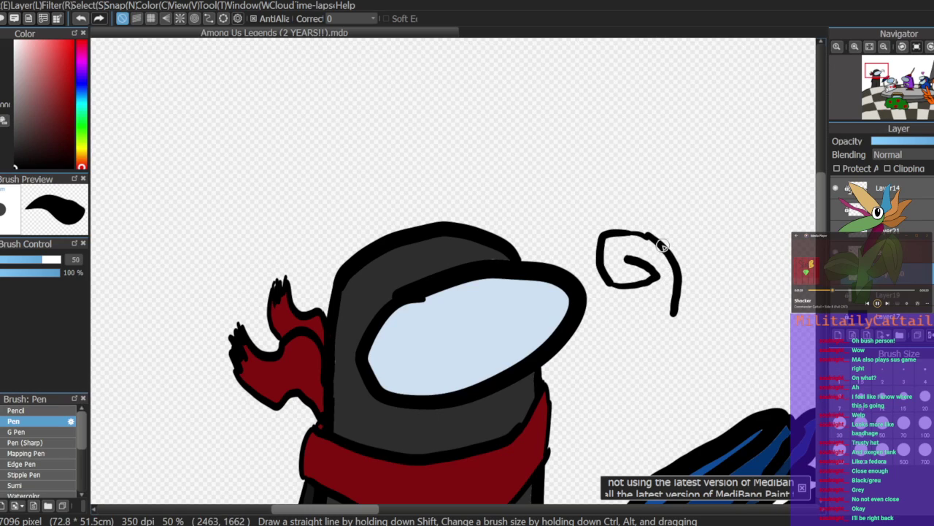
# Step: Draw a closed, roughly oval black outline around the spiral beside the visor
pyautogui.moveTo(598, 228)
pyautogui.mouseDown()
pyautogui.moveTo(588, 251)
pyautogui.moveTo(596, 295)
pyautogui.mouseUp()
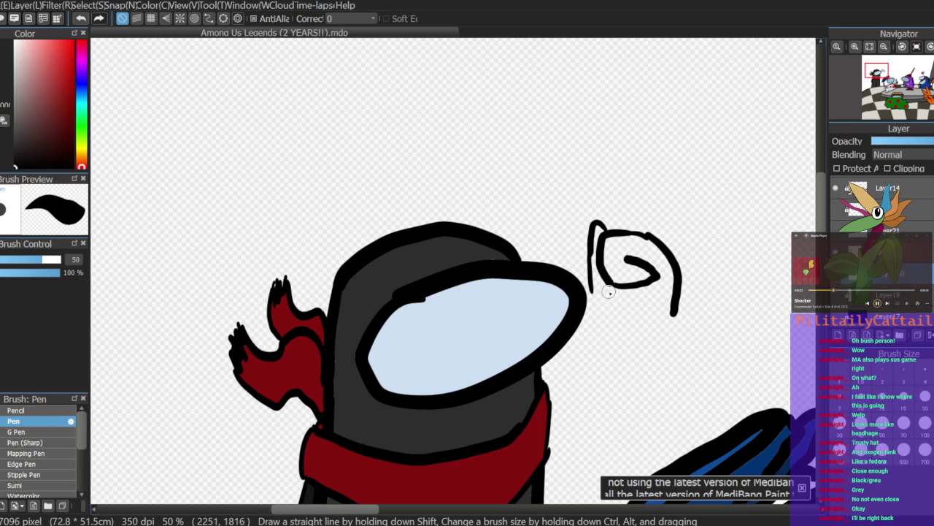
pyautogui.moveTo(598, 223)
pyautogui.mouseDown()
pyautogui.moveTo(622, 218)
pyautogui.moveTo(661, 231)
pyautogui.moveTo(649, 227)
pyautogui.mouseUp()
pyautogui.moveTo(594, 297)
pyautogui.mouseDown()
pyautogui.moveTo(602, 318)
pyautogui.moveTo(630, 321)
pyautogui.moveTo(626, 336)
pyautogui.moveTo(668, 335)
pyautogui.moveTo(676, 309)
pyautogui.mouseUp()
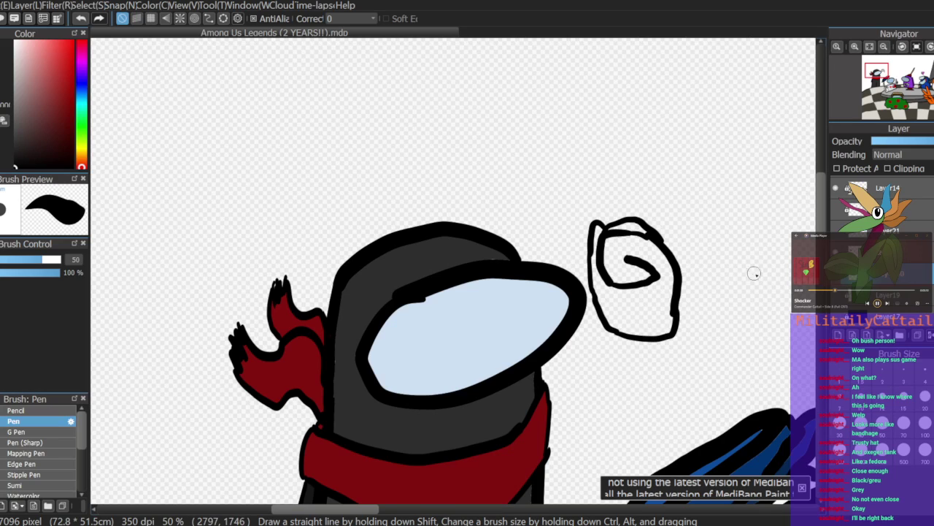
# Step: Fill the oval shape around the spiral beside the visor with the body's dark grey, including the gap at its upper edge
pyautogui.rightClick(463, 412)
pyautogui.press('g')
pyautogui.click(655, 309)
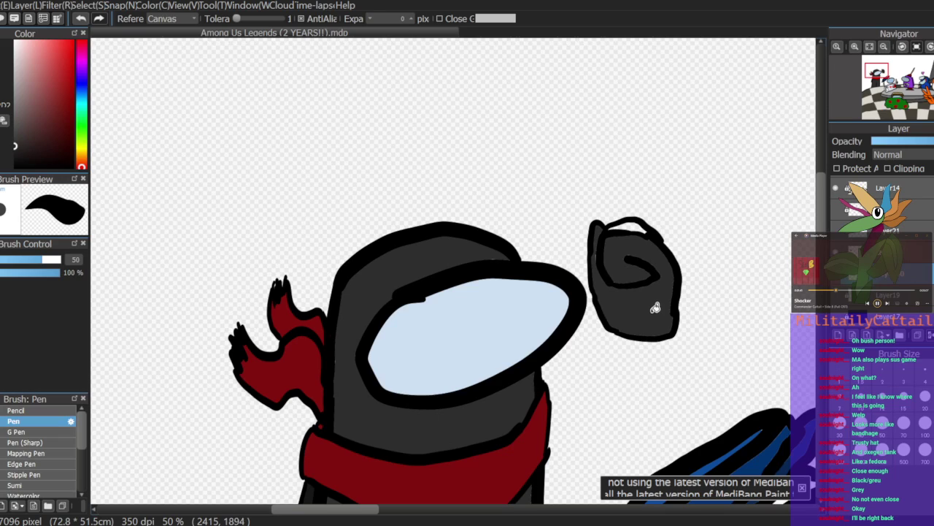
pyautogui.click(635, 223)
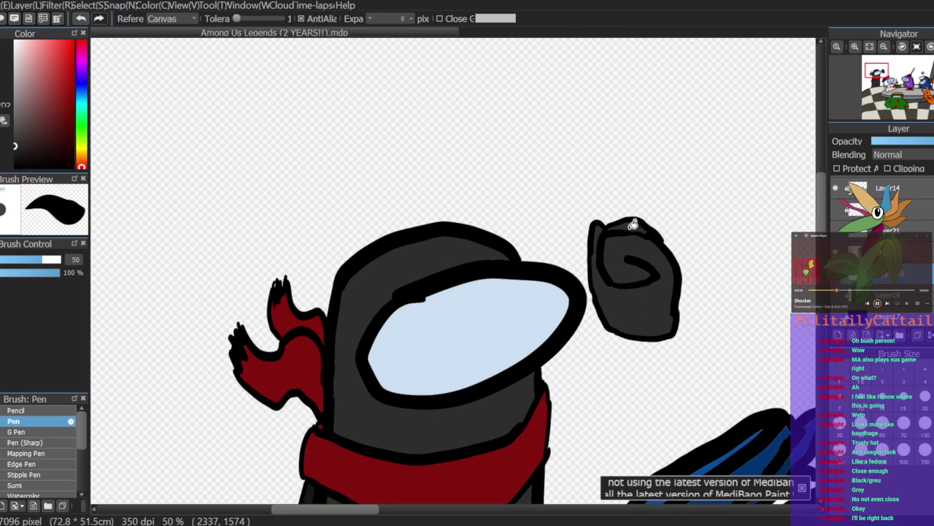
pyautogui.press('b')
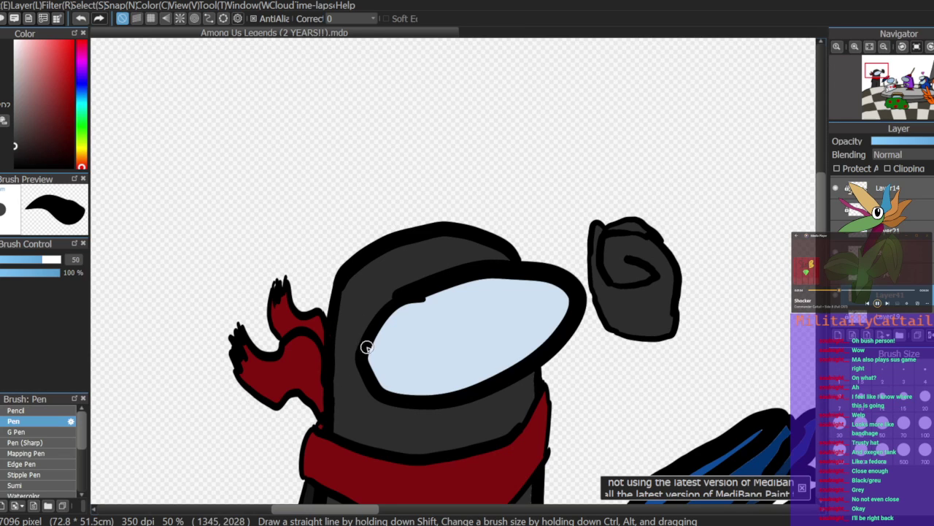
# Step: Examine the grey spiral shape on the character and in the whole scene, with the light blue background briefly shown
pyautogui.moveTo(861, 96); pyautogui.dragTo(860, 104)
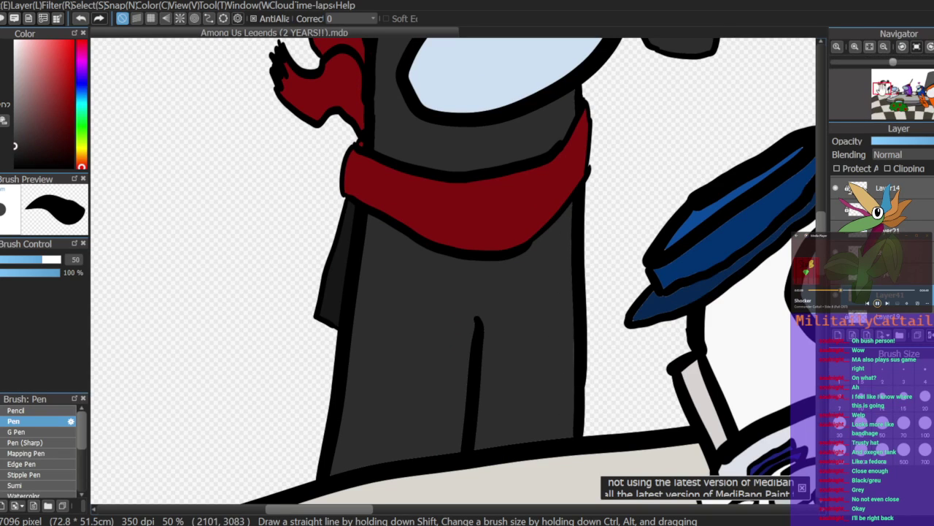
pyautogui.moveTo(881, 92); pyautogui.dragTo(884, 85)
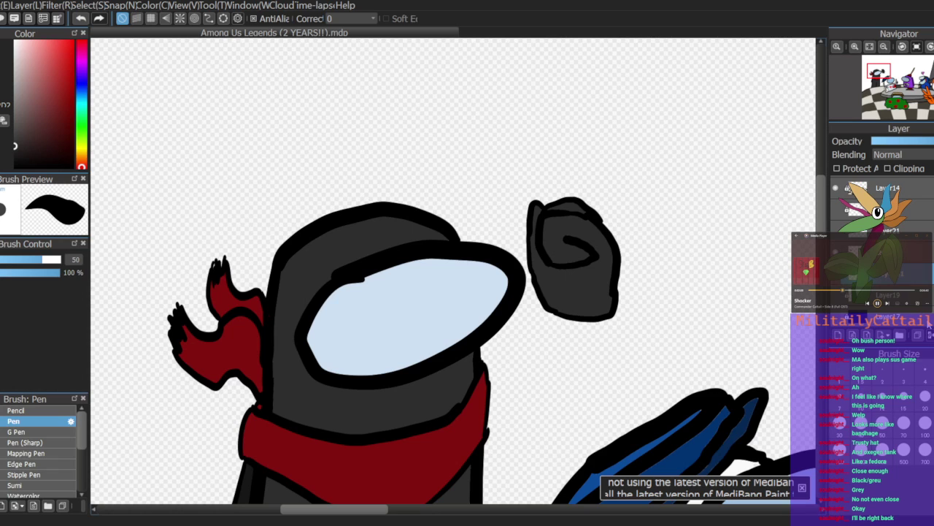
pyautogui.click(888, 47)
pyautogui.click(887, 47)
pyautogui.click(887, 47)
pyautogui.click(887, 47)
pyautogui.click(887, 47)
pyautogui.moveTo(910, 87)
pyautogui.mouseDown()
pyautogui.moveTo(919, 88)
pyautogui.moveTo(907, 87)
pyautogui.mouseUp()
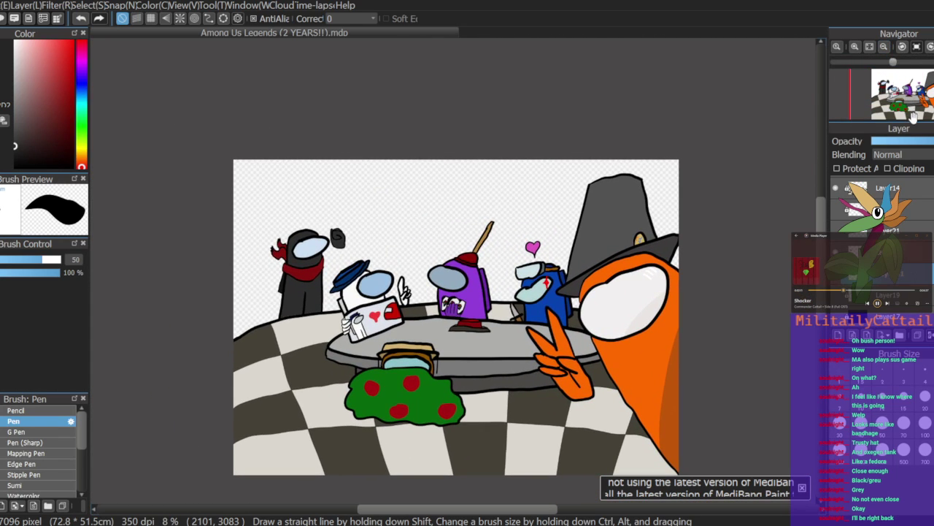
pyautogui.click(836, 212)
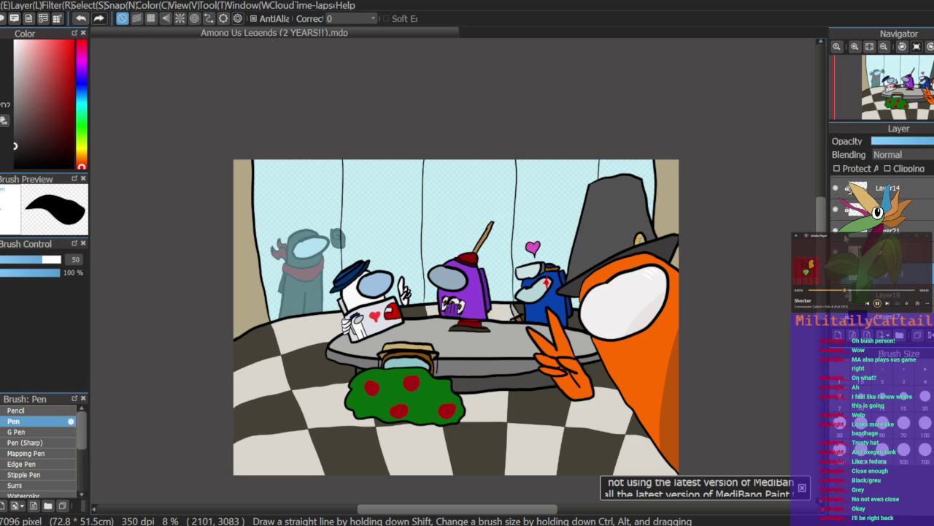
pyautogui.click(837, 211)
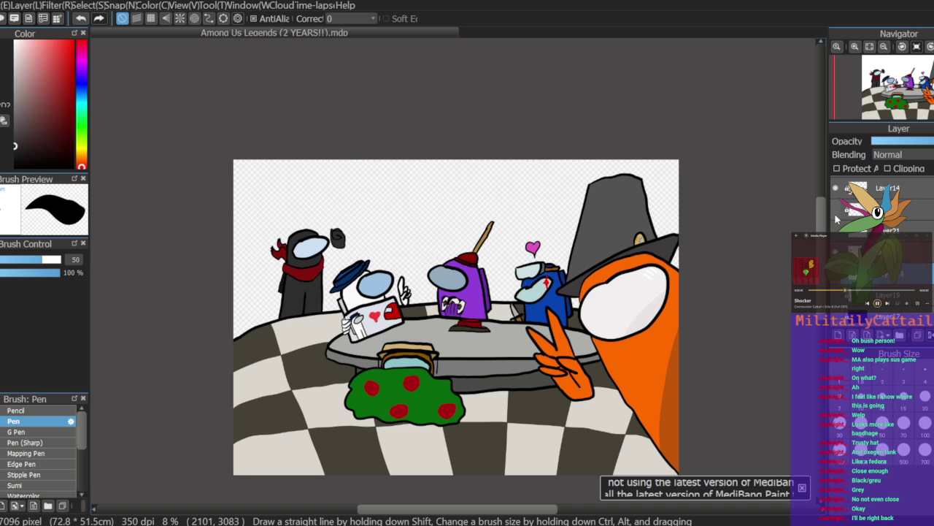
pyautogui.click(855, 47)
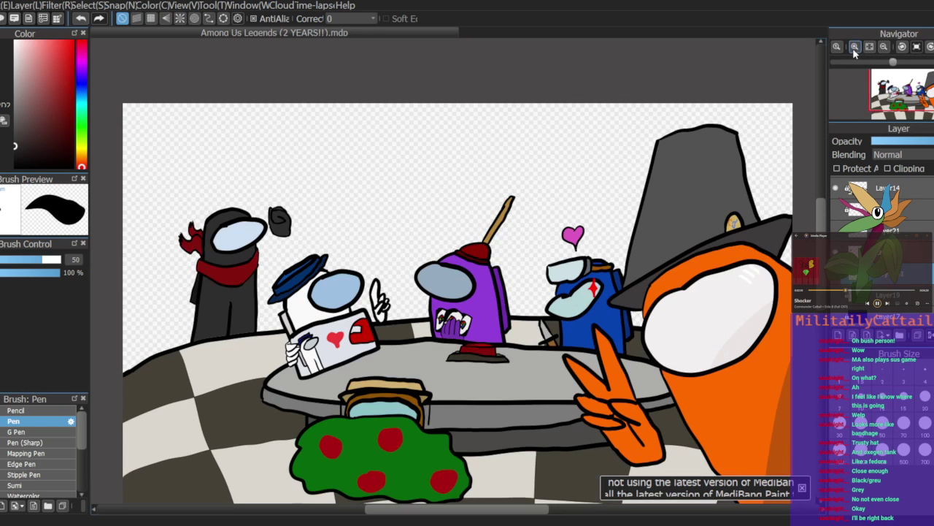
pyautogui.click(854, 47)
pyautogui.click(854, 46)
pyautogui.moveTo(915, 89); pyautogui.dragTo(883, 81)
pyautogui.click(854, 46)
pyautogui.click(854, 46)
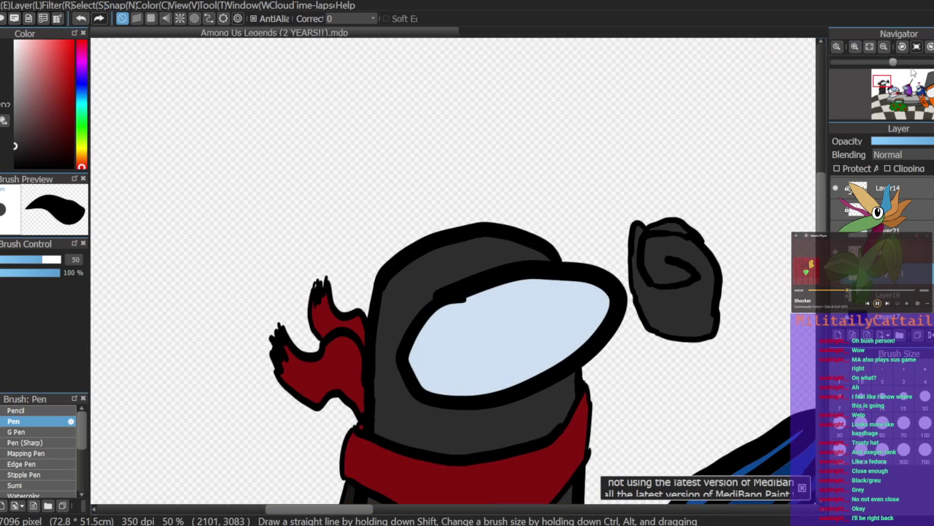
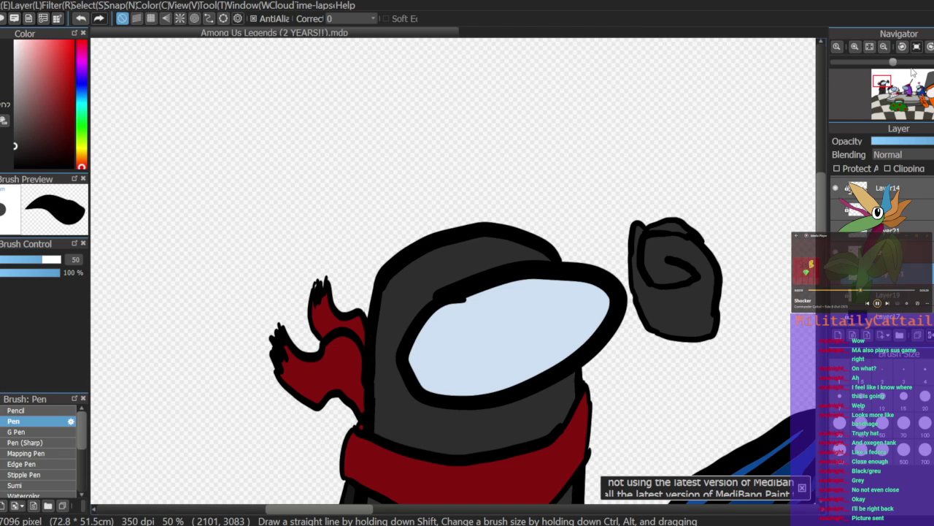
# Step: Add a new layer above the standing character's layers and set the drawing colour to black
pyautogui.moveTo(891, 92); pyautogui.dragTo(873, 75)
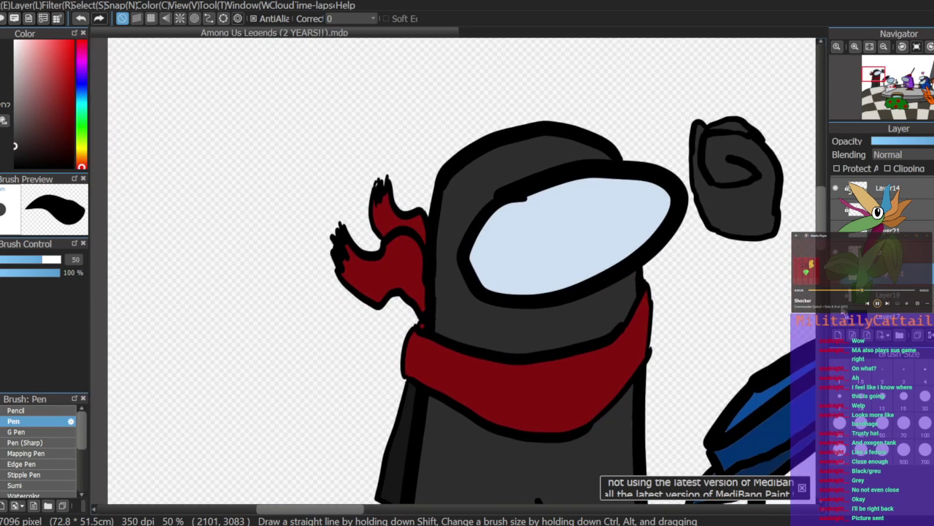
pyautogui.click(838, 336)
pyautogui.moveTo(20, 155); pyautogui.dragTo(14, 169)
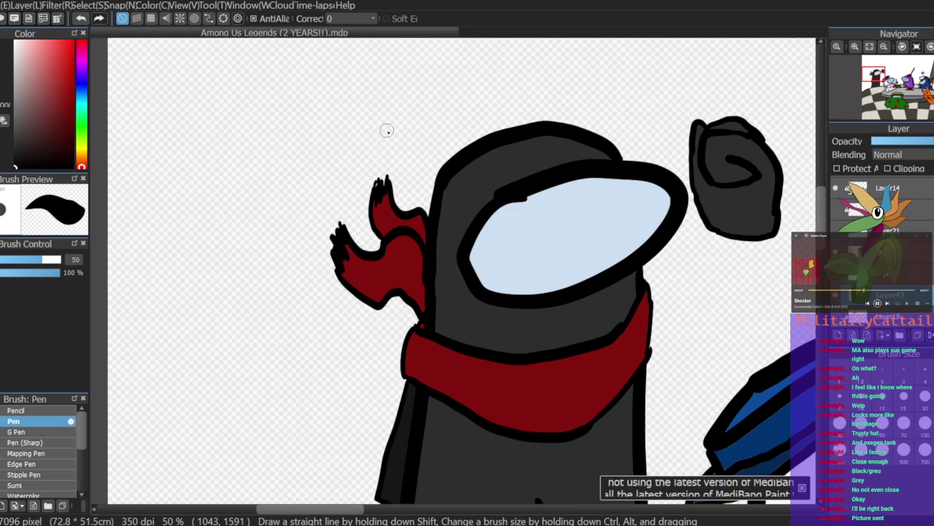
pyautogui.moveTo(892, 295); pyautogui.dragTo(898, 251)
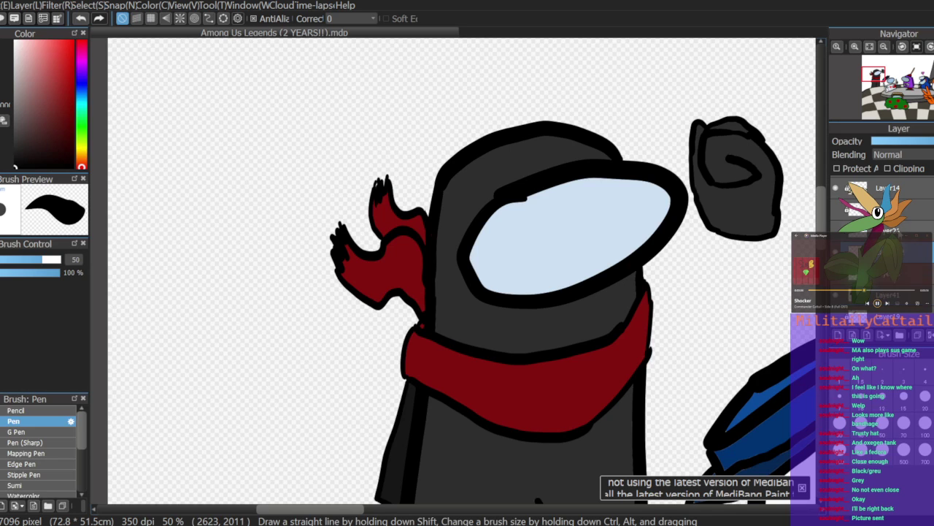
pyautogui.moveTo(887, 84); pyautogui.dragTo(882, 82)
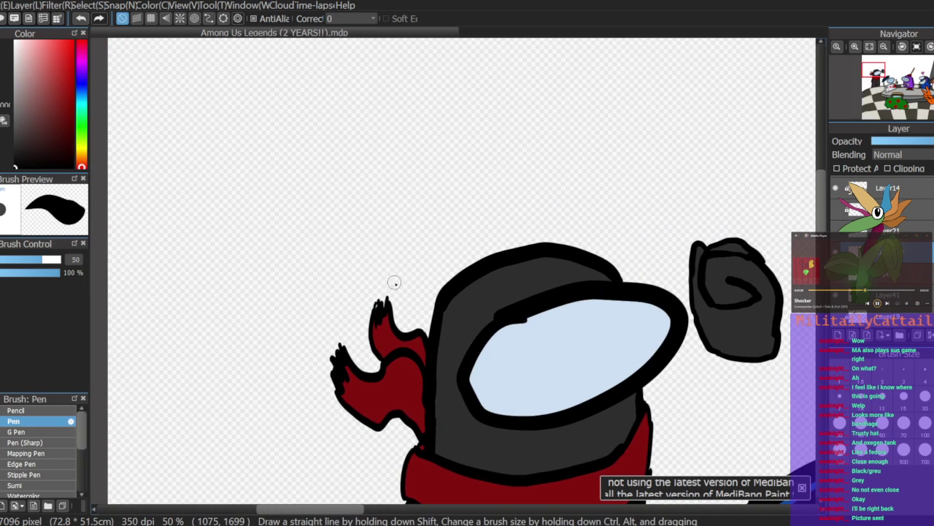
# Step: Draw the lower curve and upturned ends of a hat brim across the character's head, and shift it slightly towards the visor
pyautogui.moveTo(370, 294)
pyautogui.mouseDown()
pyautogui.moveTo(553, 282)
pyautogui.moveTo(656, 238)
pyautogui.moveTo(634, 225)
pyautogui.mouseUp()
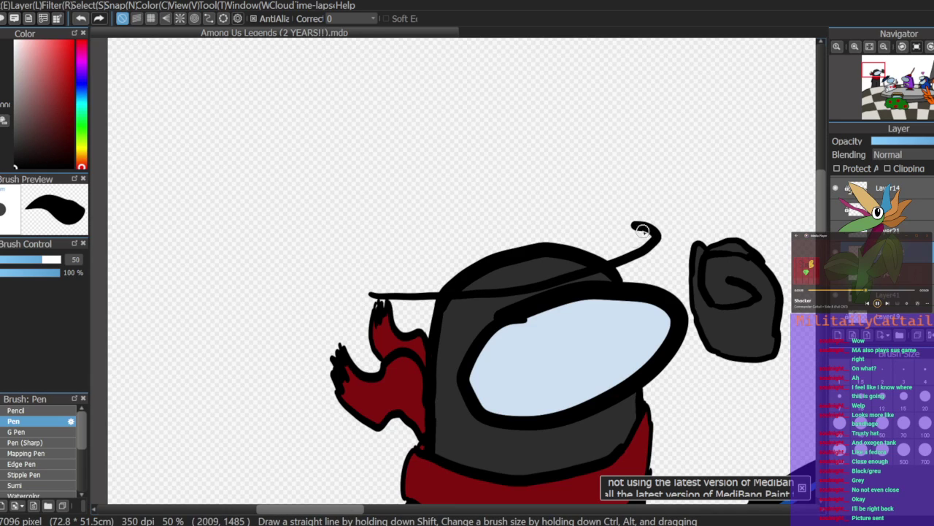
pyautogui.moveTo(371, 295)
pyautogui.mouseDown()
pyautogui.moveTo(361, 275)
pyautogui.moveTo(356, 219)
pyautogui.moveTo(414, 235)
pyautogui.mouseUp()
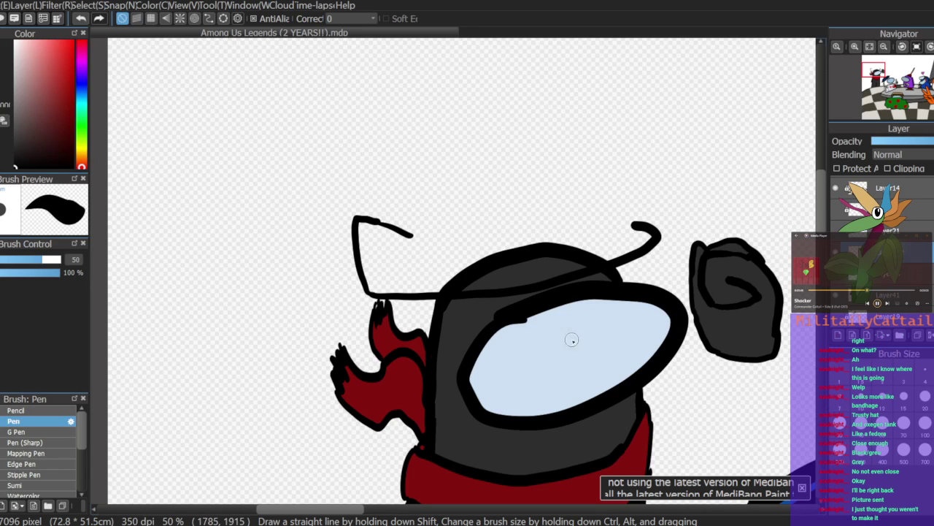
pyautogui.click(0, 91)
pyautogui.moveTo(613, 233); pyautogui.dragTo(624, 229)
pyautogui.press('b')
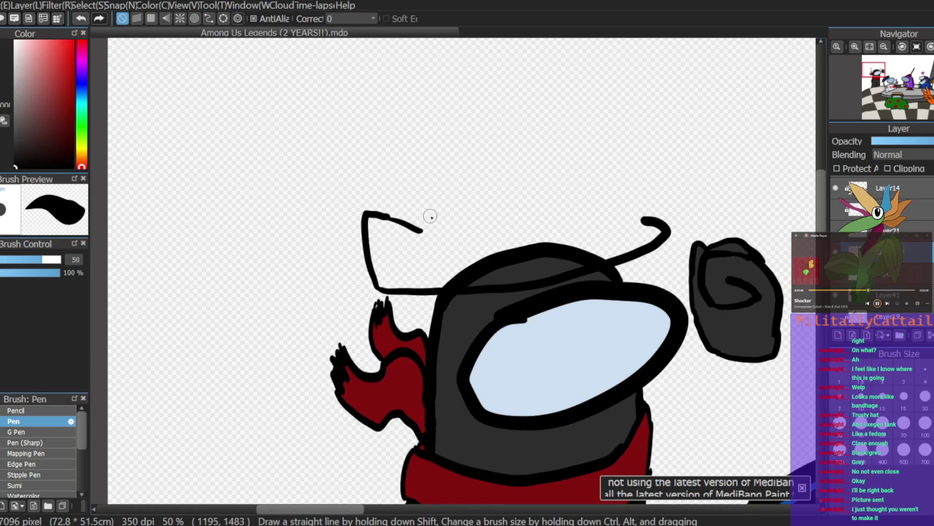
# Step: Draw the hat's crown with a curved line across it, and close the brim on the visor side
pyautogui.moveTo(414, 269); pyautogui.dragTo(435, 185)
pyautogui.moveTo(414, 269)
pyautogui.mouseDown()
pyautogui.moveTo(569, 246)
pyautogui.moveTo(623, 228)
pyautogui.moveTo(606, 194)
pyautogui.mouseUp()
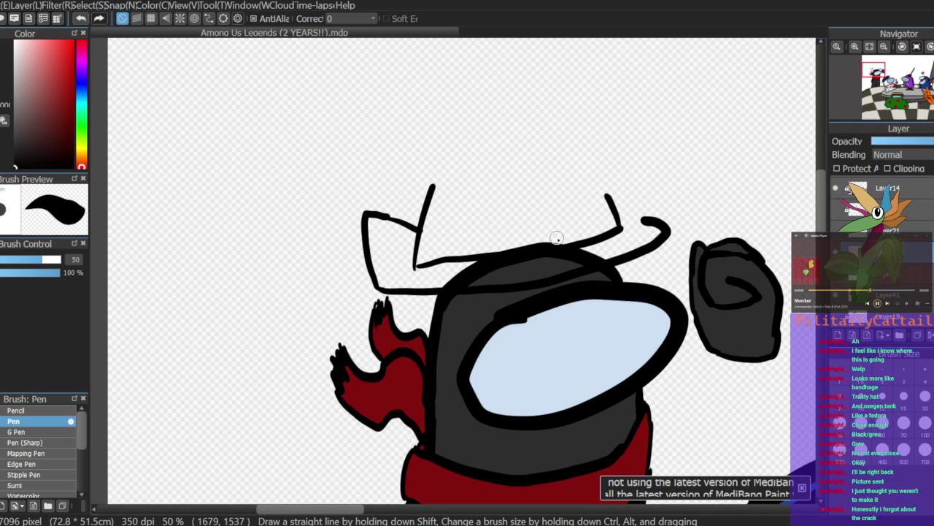
pyautogui.moveTo(432, 193)
pyautogui.mouseDown()
pyautogui.moveTo(493, 206)
pyautogui.moveTo(600, 190)
pyautogui.mouseUp()
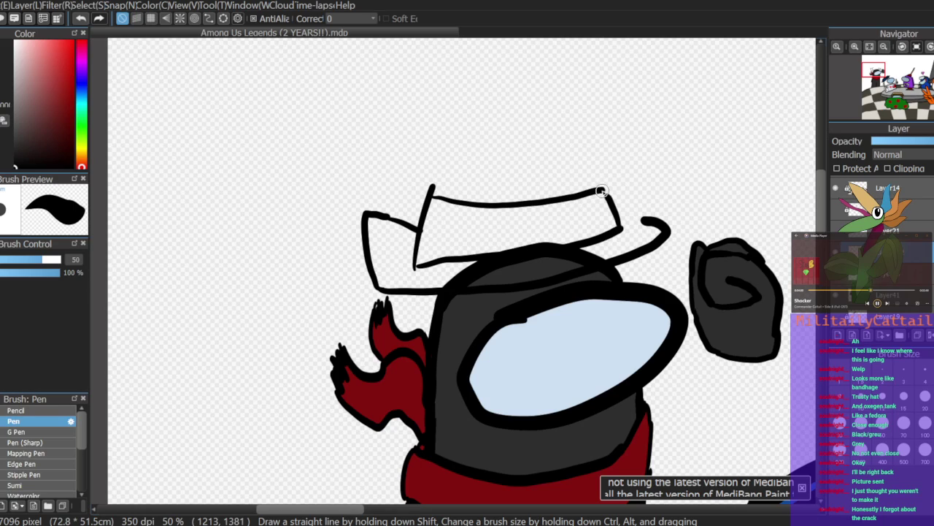
pyautogui.moveTo(430, 191)
pyautogui.mouseDown()
pyautogui.moveTo(456, 169)
pyautogui.moveTo(519, 162)
pyautogui.moveTo(599, 183)
pyautogui.moveTo(616, 216)
pyautogui.moveTo(647, 221)
pyautogui.mouseUp()
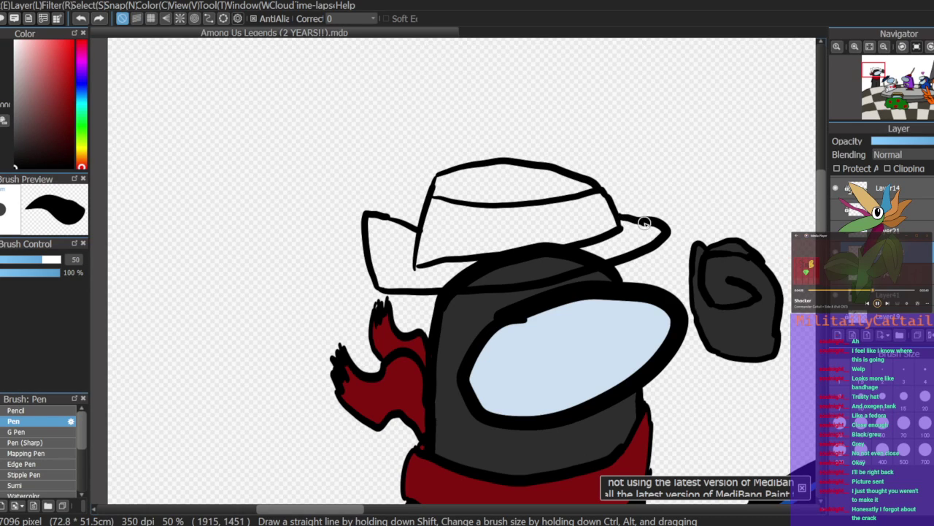
# Step: Transform the hat outline to be slightly shorter and sit a little lower on the head
pyautogui.hotkey('ctrl', 't')
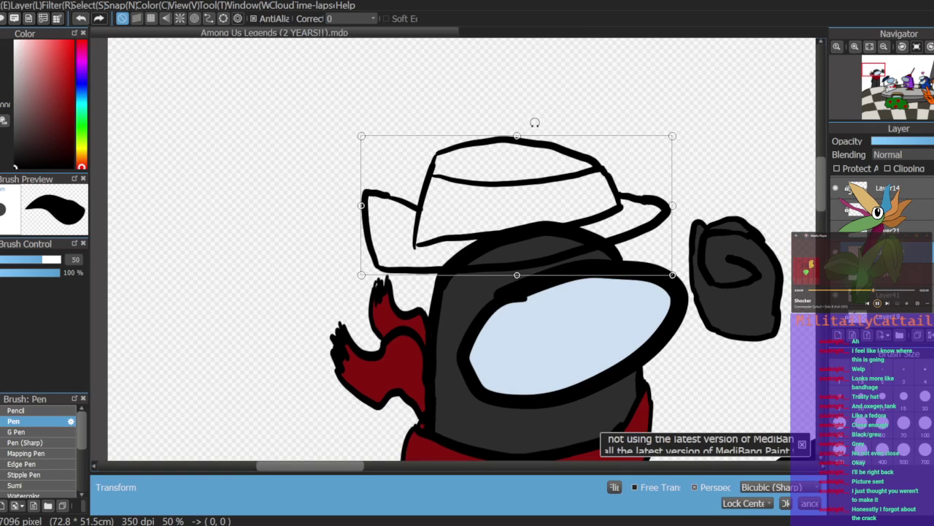
pyautogui.moveTo(516, 137); pyautogui.dragTo(521, 148)
pyautogui.moveTo(567, 197); pyautogui.dragTo(572, 204)
pyautogui.press('Return')
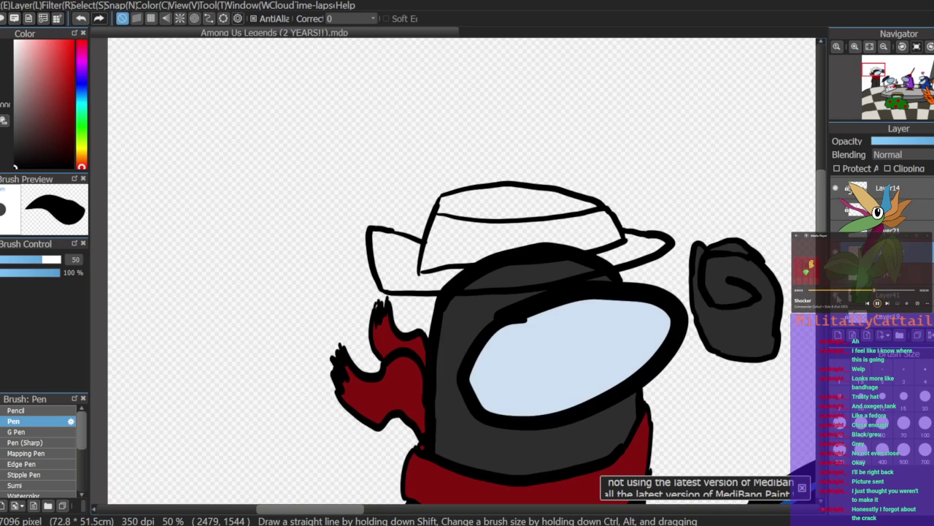
# Step: Hide the character's body and fill the hat's brim and the upper part of its crown with dark navy blue
pyautogui.click(836, 295)
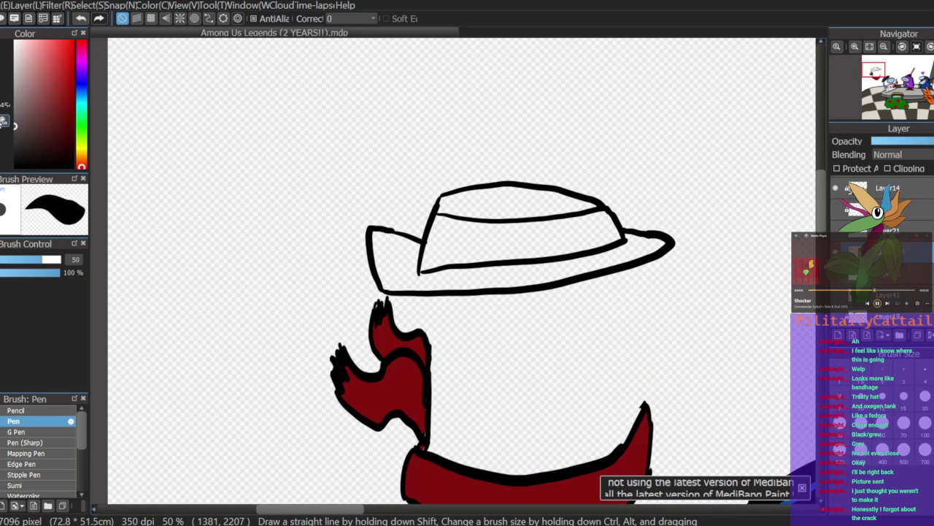
pyautogui.moveTo(81, 115); pyautogui.dragTo(81, 89)
pyautogui.moveTo(24, 139); pyautogui.dragTo(38, 136)
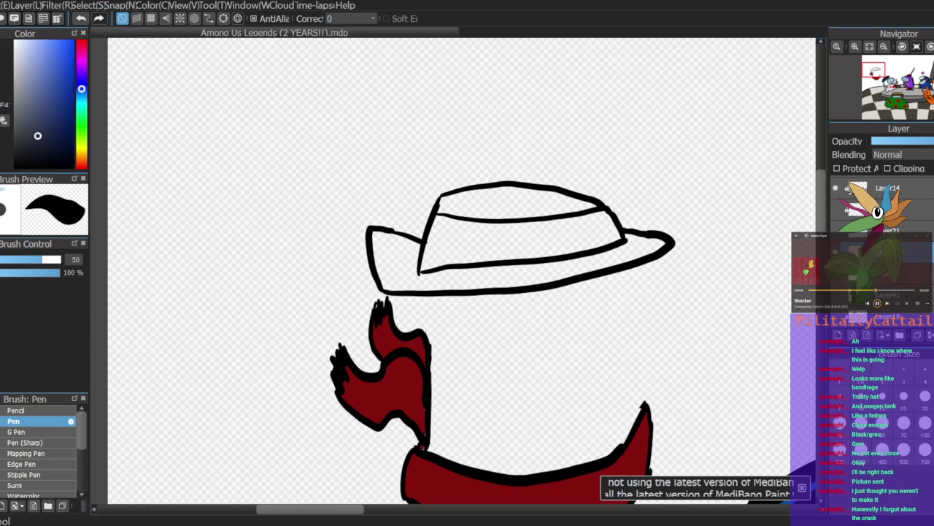
pyautogui.press('g')
pyautogui.click(469, 274)
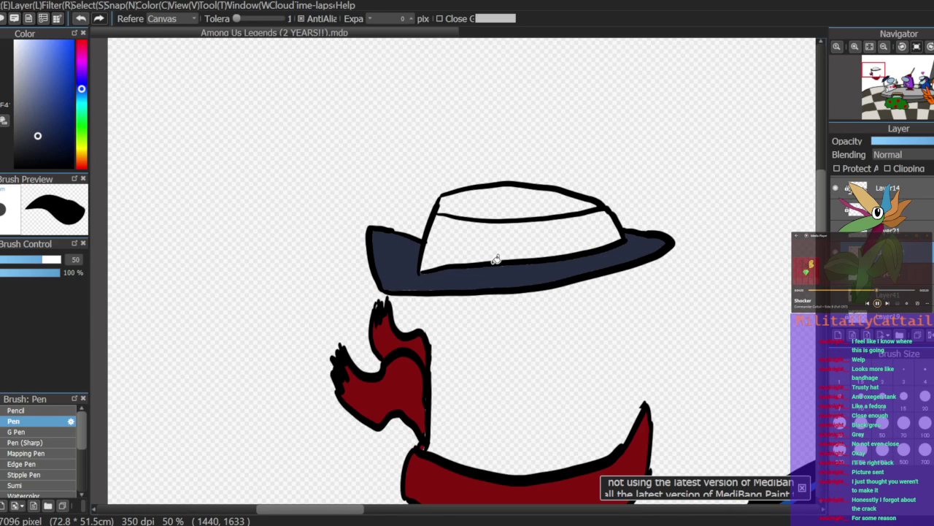
pyautogui.click(499, 200)
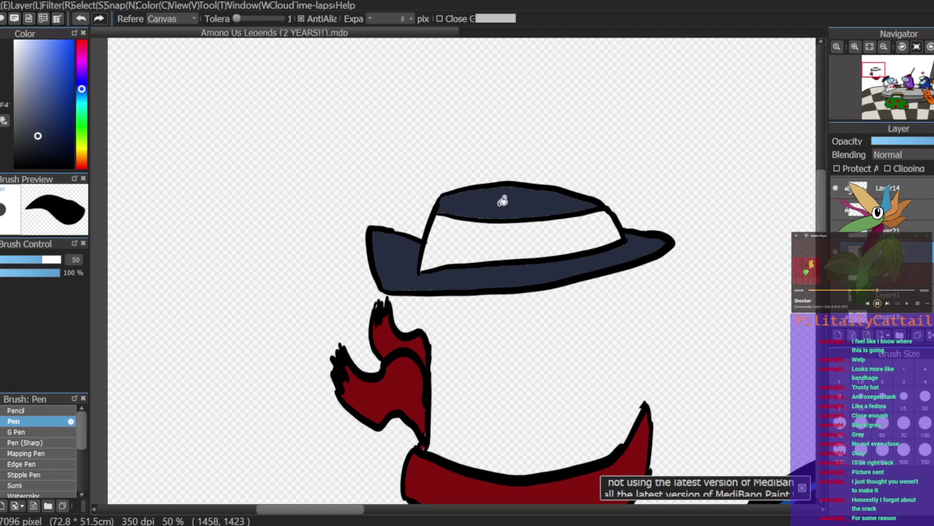
# Step: Fill the lower part of the hat's crown with a lighter navy, and resample the darker navy for the Pen
pyautogui.click(37, 125)
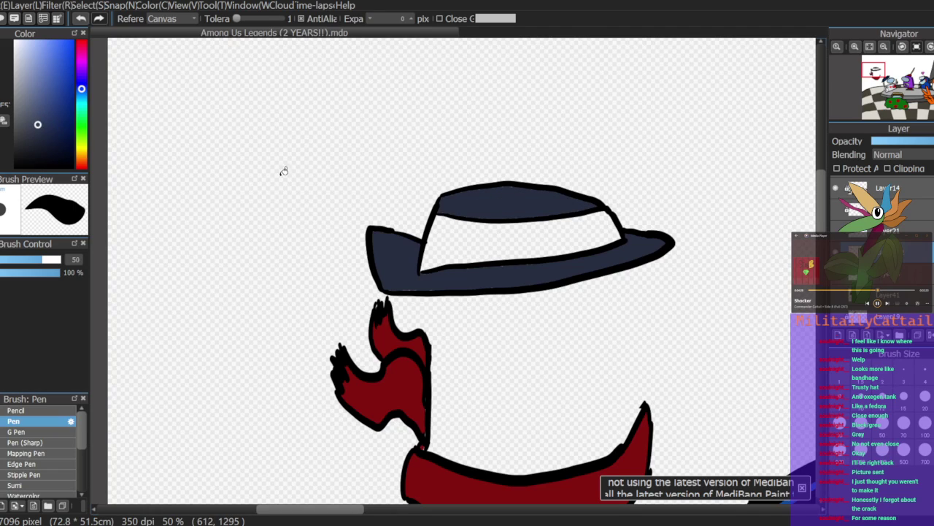
pyautogui.click(451, 235)
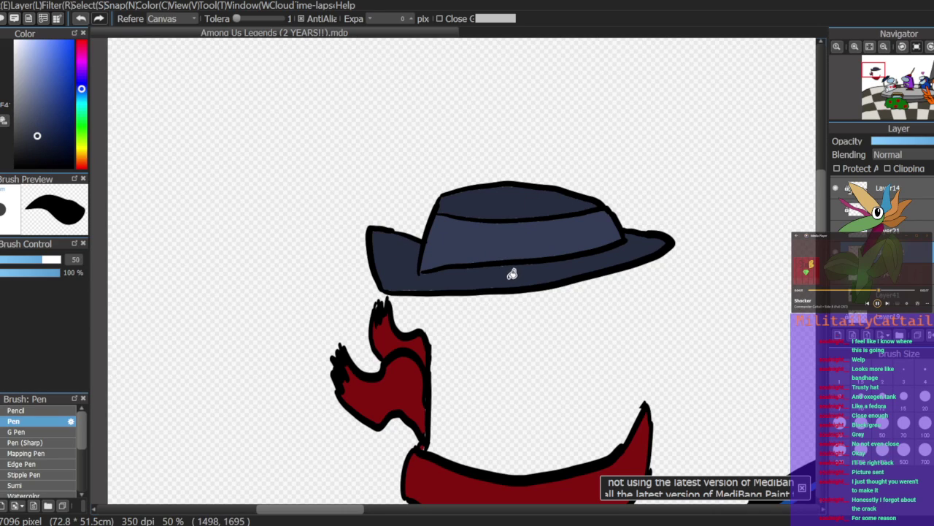
pyautogui.press('b')
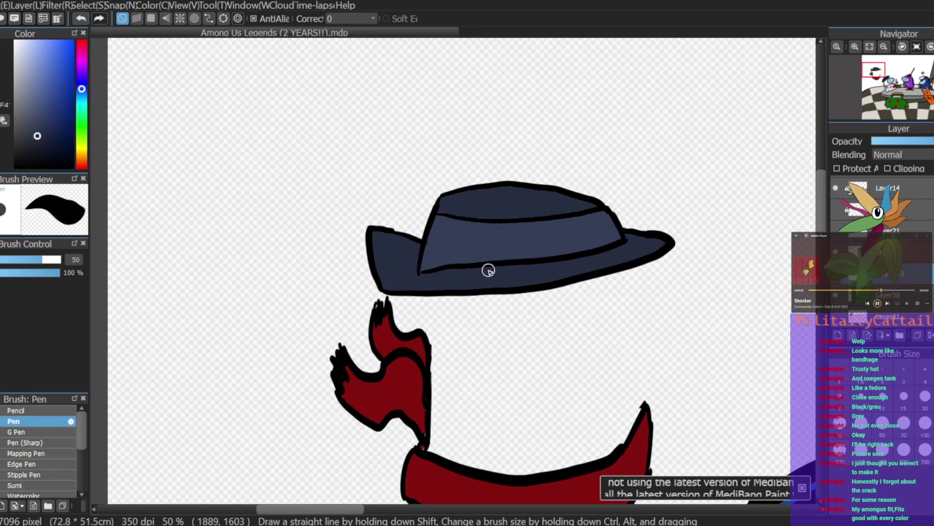
pyautogui.rightClick(494, 242)
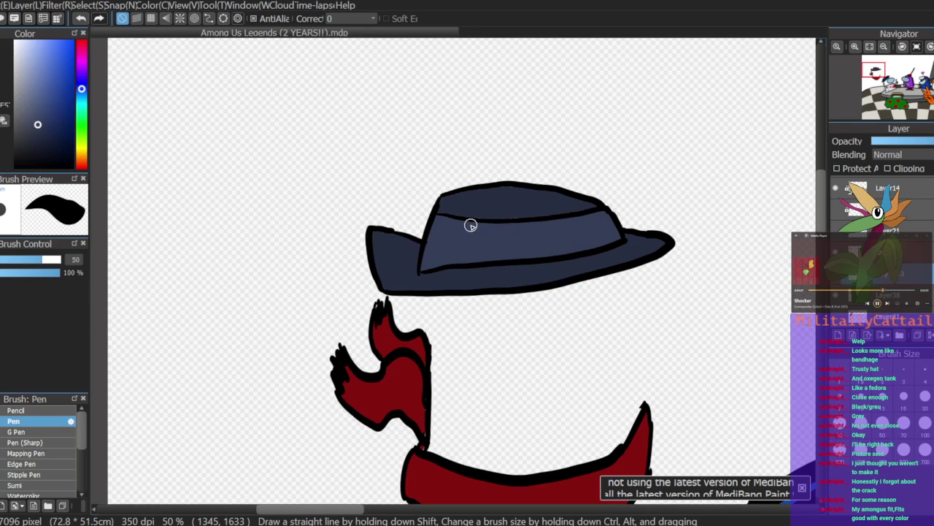
pyautogui.keyDown('alt'); pyautogui.click(527, 204); pyautogui.keyUp('alt')
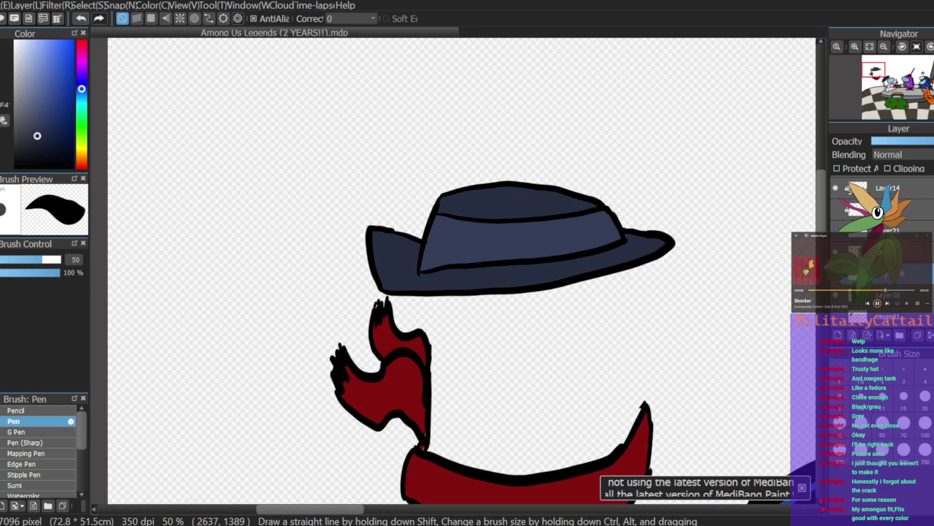
# Step: Merge the hat's upper layer into the one below and show the character's body again
pyautogui.click(899, 252)
pyautogui.click(931, 335)
pyautogui.click(835, 252)
pyautogui.click(836, 252)
pyautogui.click(887, 295)
pyautogui.click(836, 295)
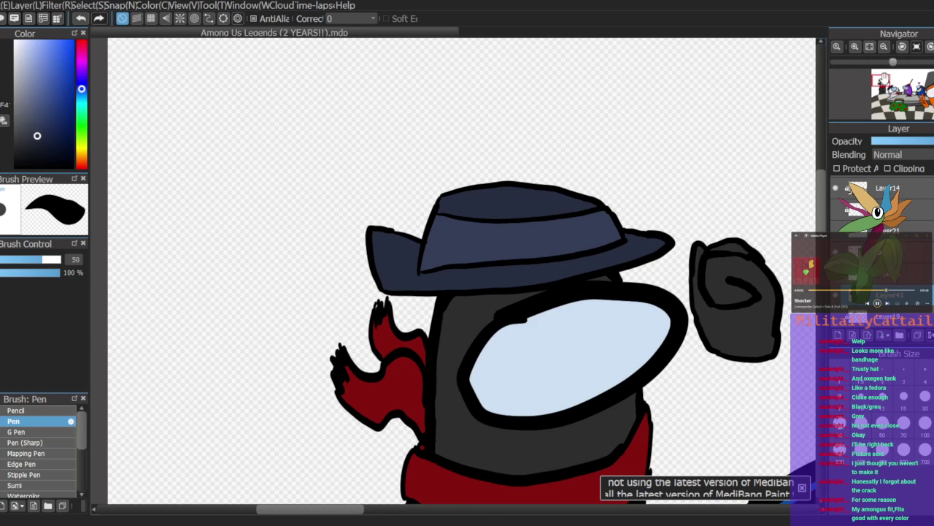
# Step: Delete the old red scarf tails beside the head and the wide scarf band around the neck
pyautogui.click(883, 85)
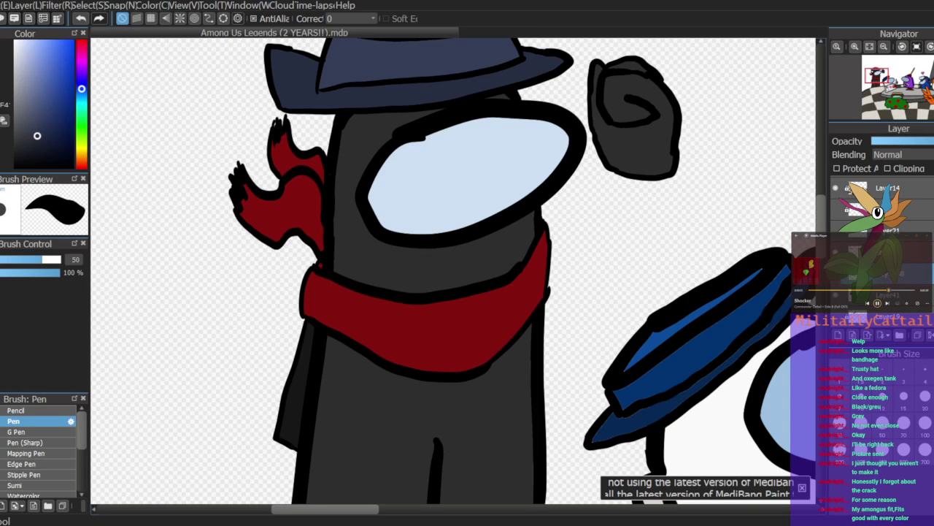
pyautogui.press('m')
pyautogui.moveTo(164, 110); pyautogui.dragTo(402, 264)
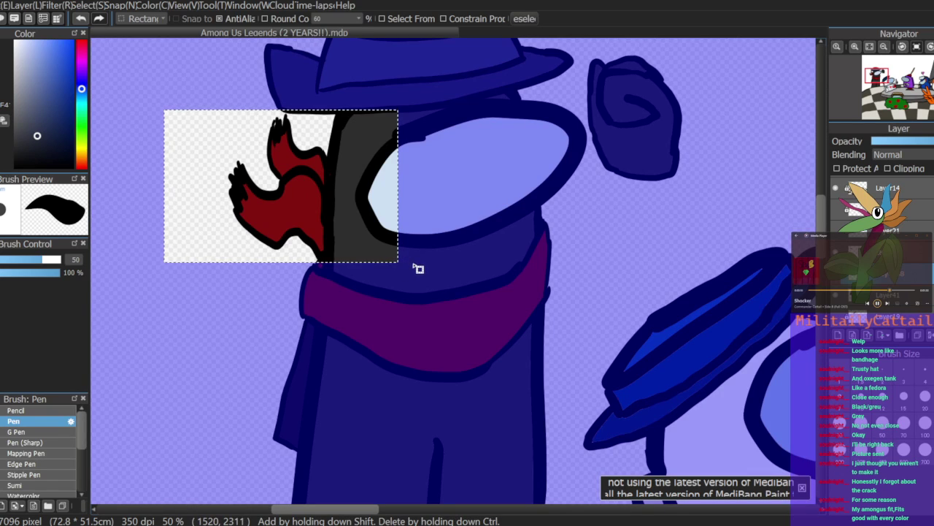
pyautogui.press('Delete')
pyautogui.hotkey('ctrl', 'd')
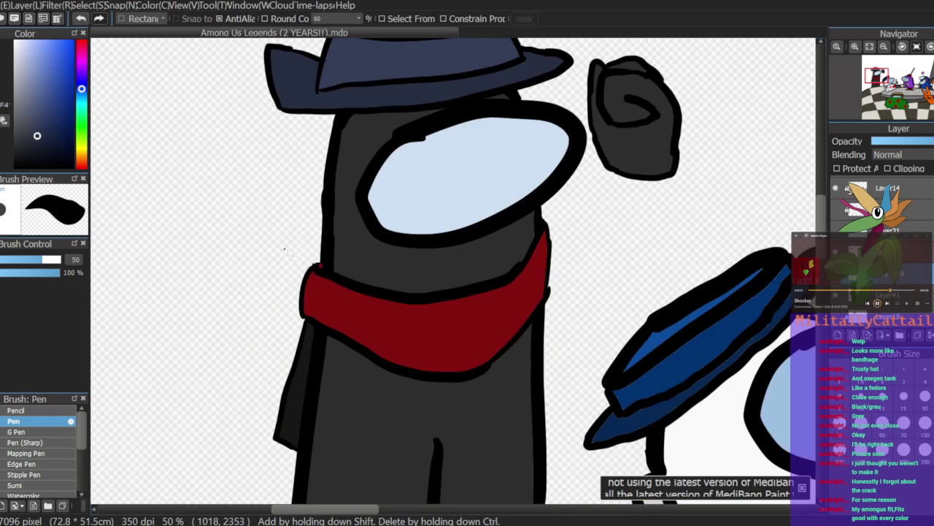
pyautogui.press('v')
pyautogui.moveTo(554, 363); pyautogui.dragTo(562, 325)
pyautogui.press('Delete')
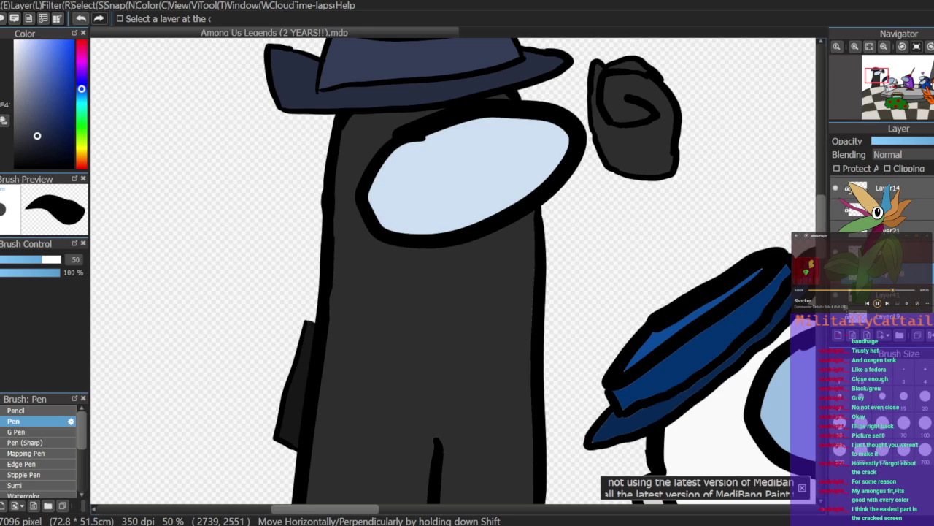
# Step: Draw in black with the Pen a narrower scarf band under the visor and a hanging tail with a ragged end
pyautogui.moveTo(39, 135); pyautogui.dragTo(15, 168)
pyautogui.press('b')
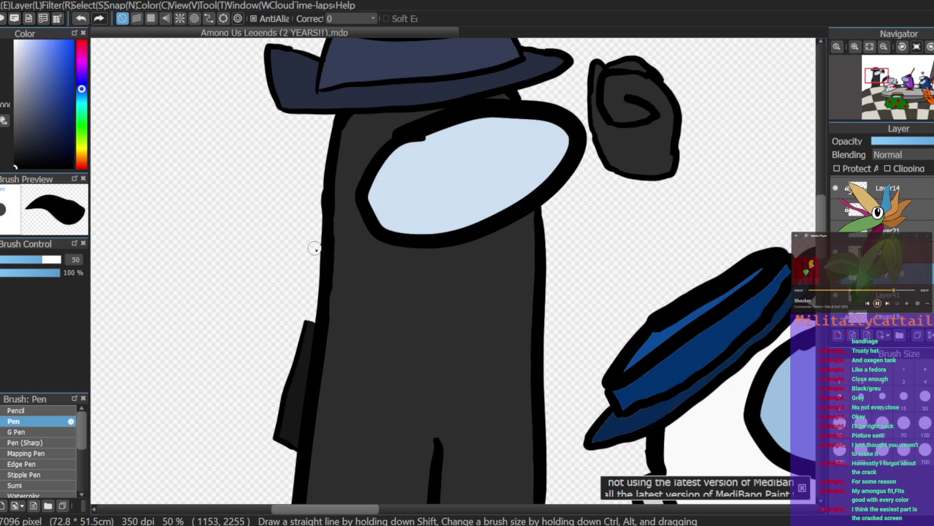
pyautogui.moveTo(318, 225)
pyautogui.mouseDown()
pyautogui.moveTo(424, 241)
pyautogui.moveTo(533, 222)
pyautogui.moveTo(547, 246)
pyautogui.mouseUp()
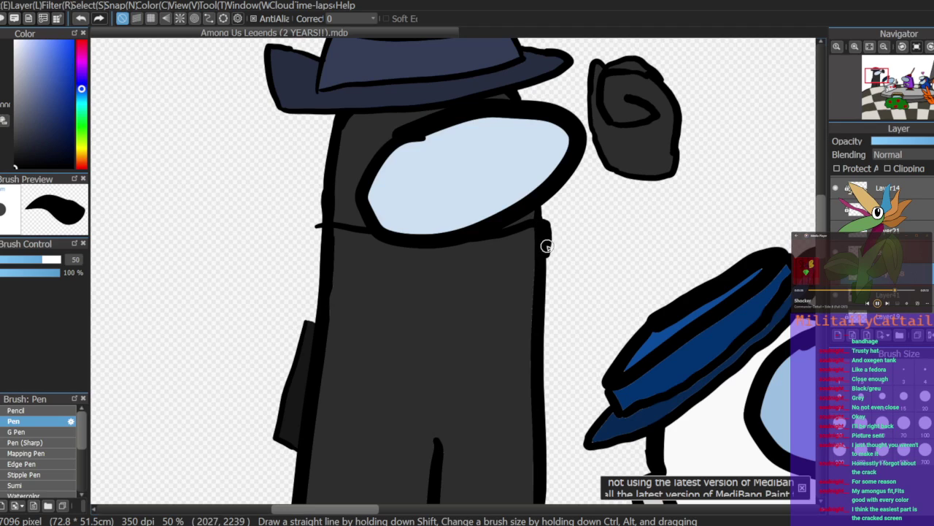
pyautogui.moveTo(457, 264); pyautogui.dragTo(538, 249)
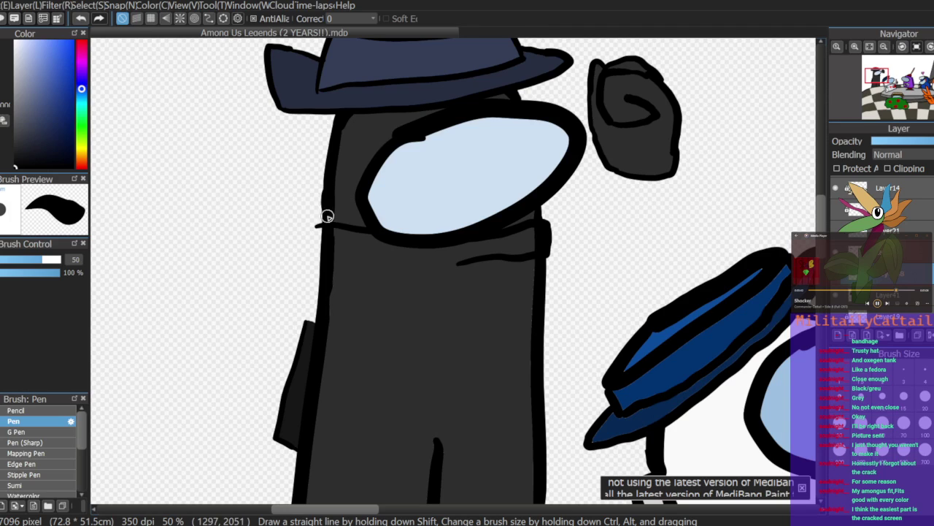
pyautogui.moveTo(322, 227)
pyautogui.mouseDown()
pyautogui.moveTo(326, 255)
pyautogui.moveTo(471, 260)
pyautogui.mouseUp()
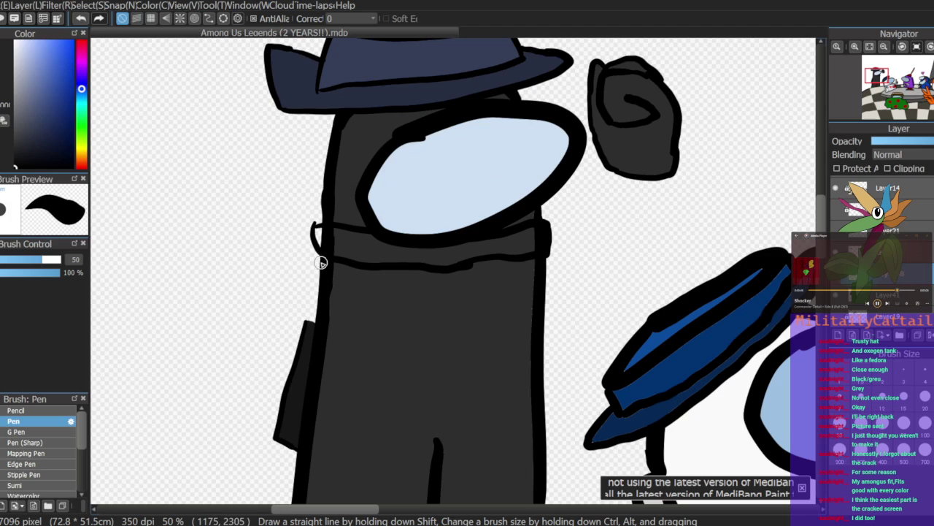
pyautogui.moveTo(314, 235)
pyautogui.mouseDown()
pyautogui.moveTo(278, 383)
pyautogui.moveTo(297, 386)
pyautogui.moveTo(304, 398)
pyautogui.moveTo(323, 378)
pyautogui.moveTo(358, 268)
pyautogui.mouseUp()
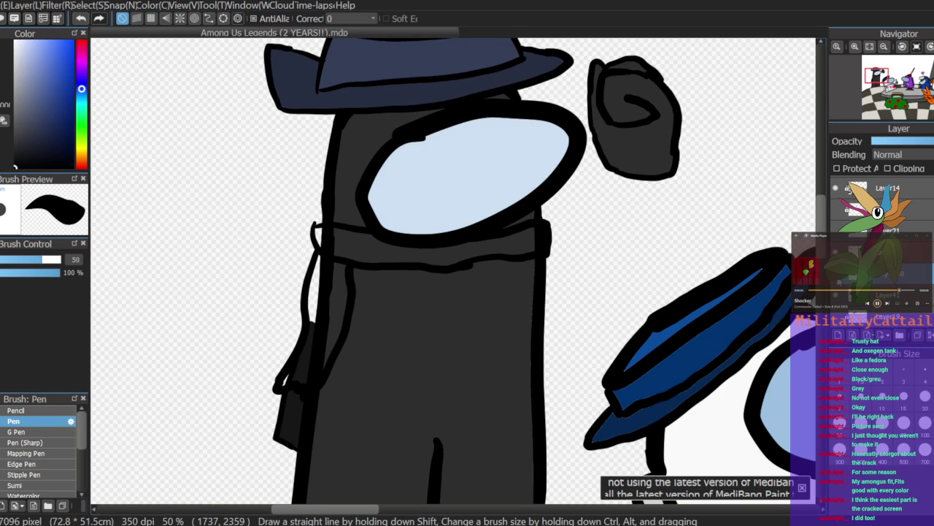
# Step: Hide the character's body, fill the scarf band and its hanging tail with dark red, and show the body again
pyautogui.click(836, 297)
pyautogui.click(82, 41)
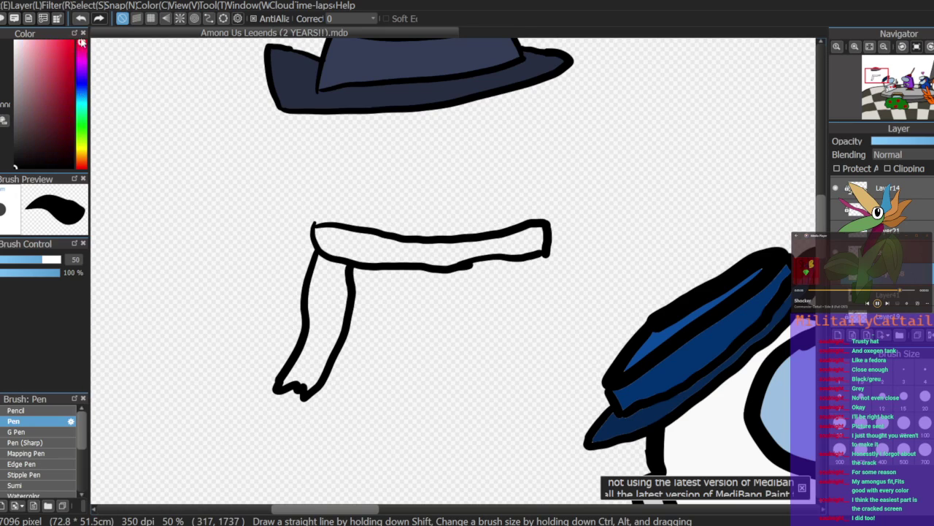
pyautogui.click(69, 109)
pyautogui.press('g')
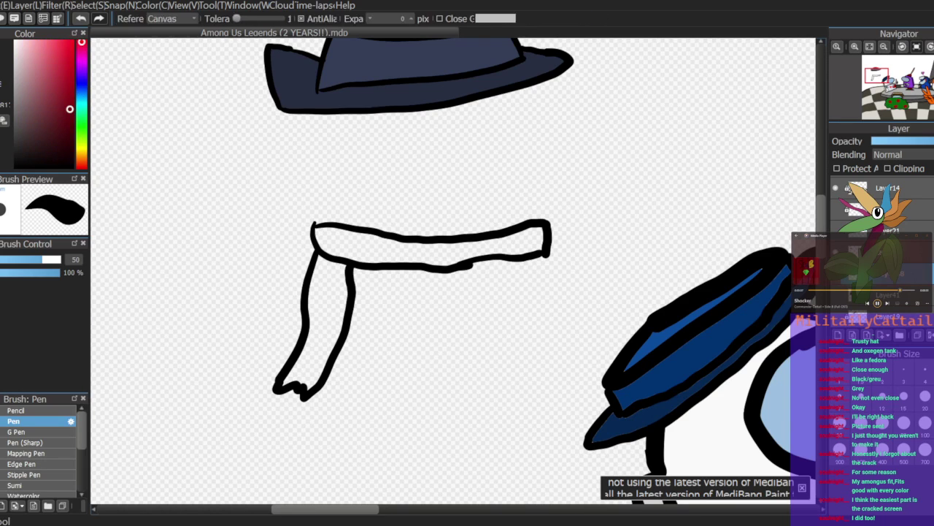
pyautogui.click(438, 250)
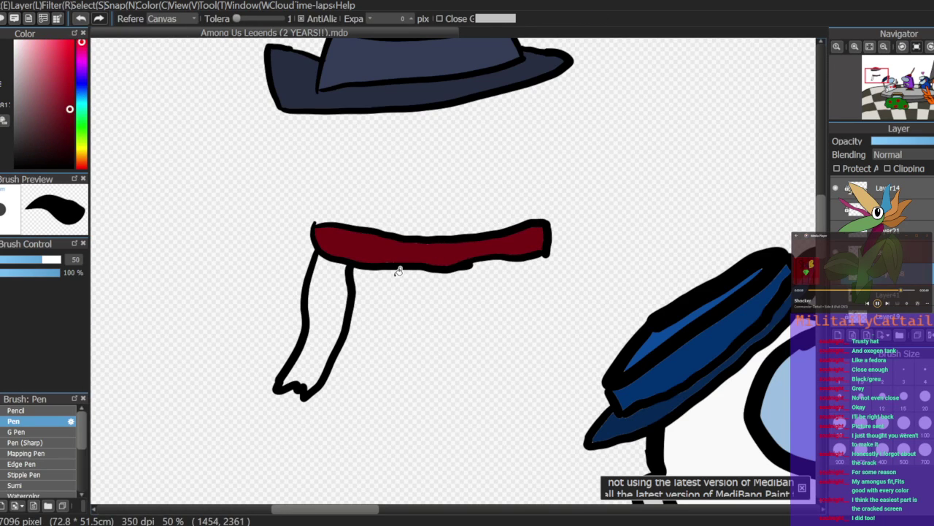
pyautogui.click(331, 293)
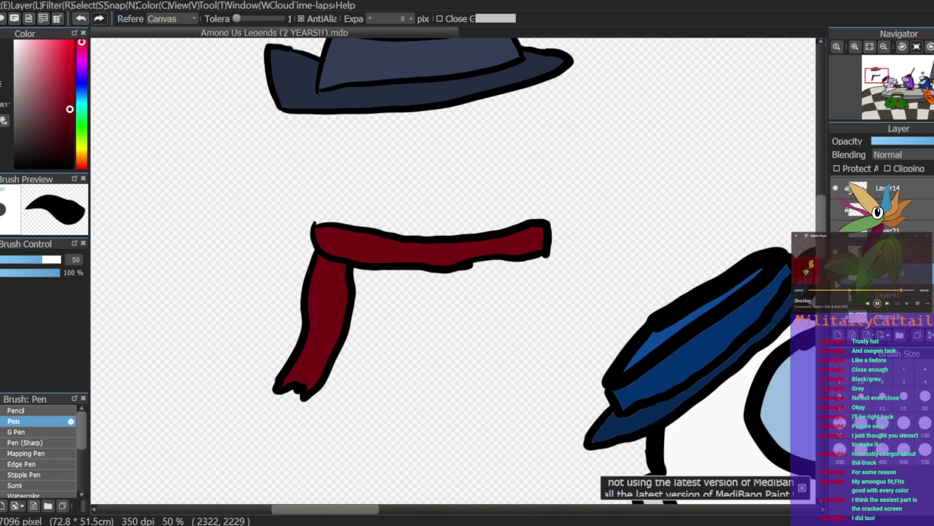
pyautogui.click(835, 299)
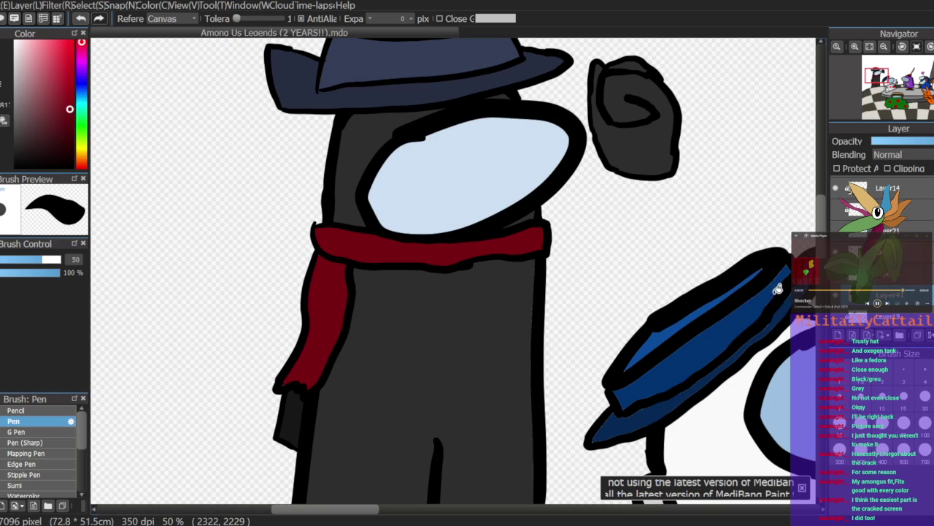
# Step: Draw a black branching crack from the upper edge into the middle of the visor
pyautogui.press('b')
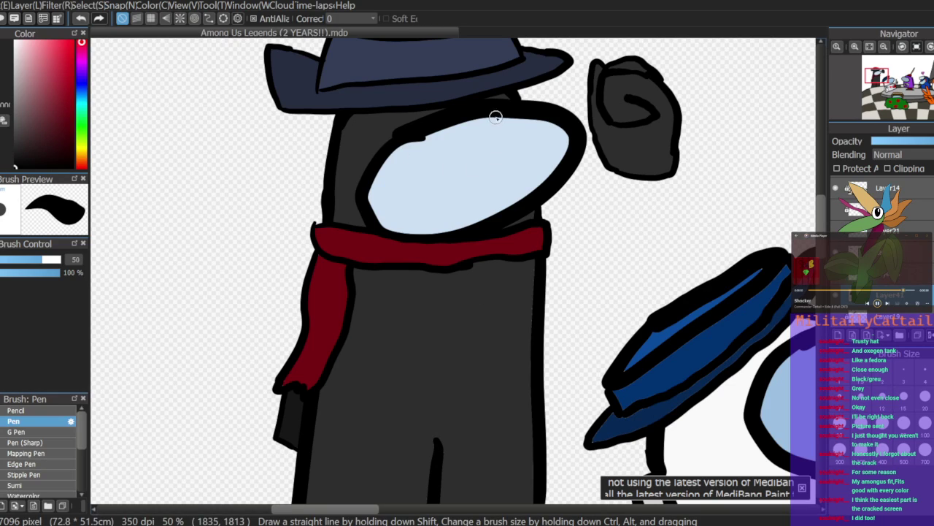
pyautogui.moveTo(470, 172)
pyautogui.mouseDown()
pyautogui.moveTo(523, 135)
pyautogui.moveTo(485, 132)
pyautogui.moveTo(496, 146)
pyautogui.moveTo(540, 132)
pyautogui.mouseUp()
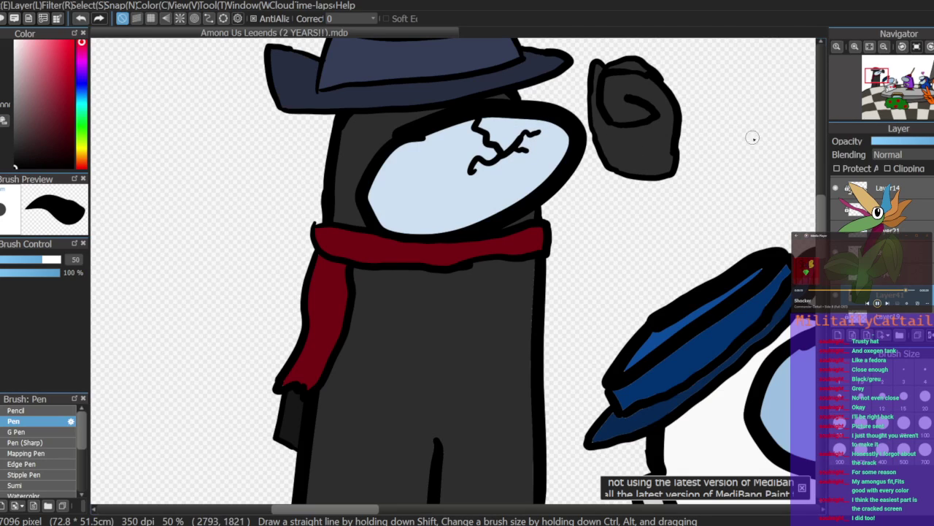
# Step: On a new layer, draw thin black hem lines across the bottoms of both legs just above the table
pyautogui.moveTo(881, 106)
pyautogui.moveTo(881, 81); pyautogui.dragTo(891, 86)
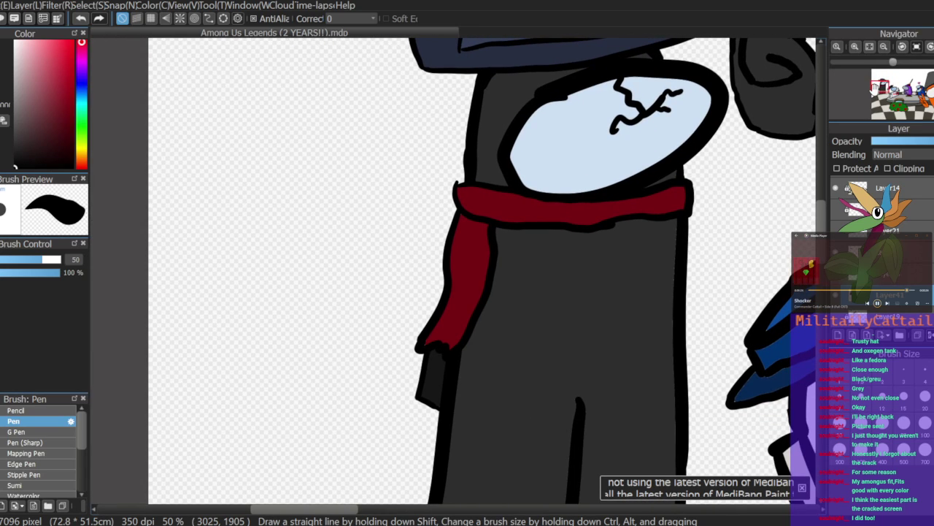
pyautogui.moveTo(888, 87); pyautogui.dragTo(889, 92)
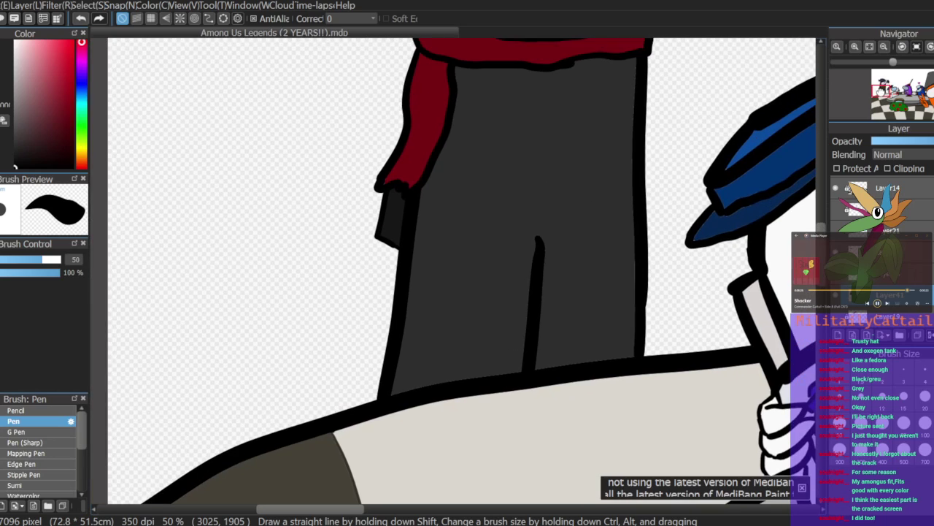
pyautogui.moveTo(394, 362); pyautogui.dragTo(527, 363)
pyautogui.hotkey('ctrl', 'z')
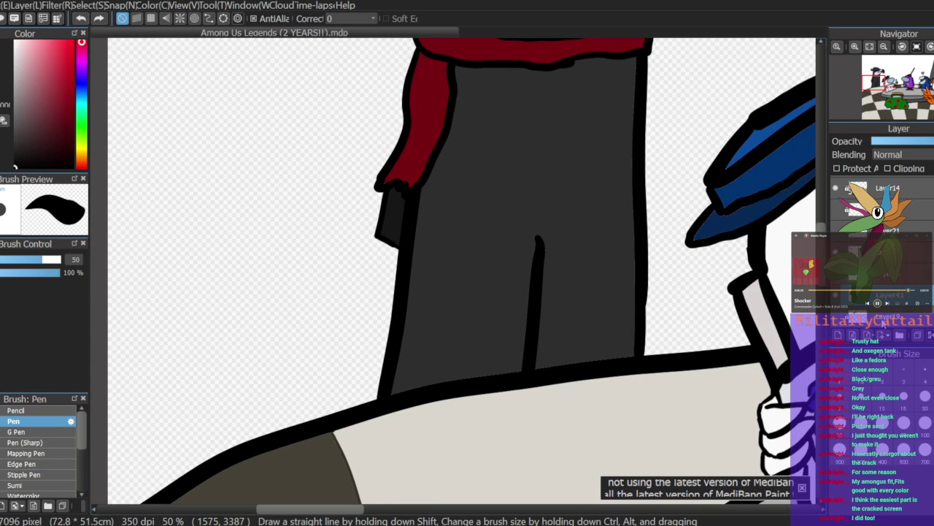
pyautogui.moveTo(396, 365)
pyautogui.mouseDown()
pyautogui.moveTo(509, 364)
pyautogui.moveTo(635, 353)
pyautogui.mouseUp()
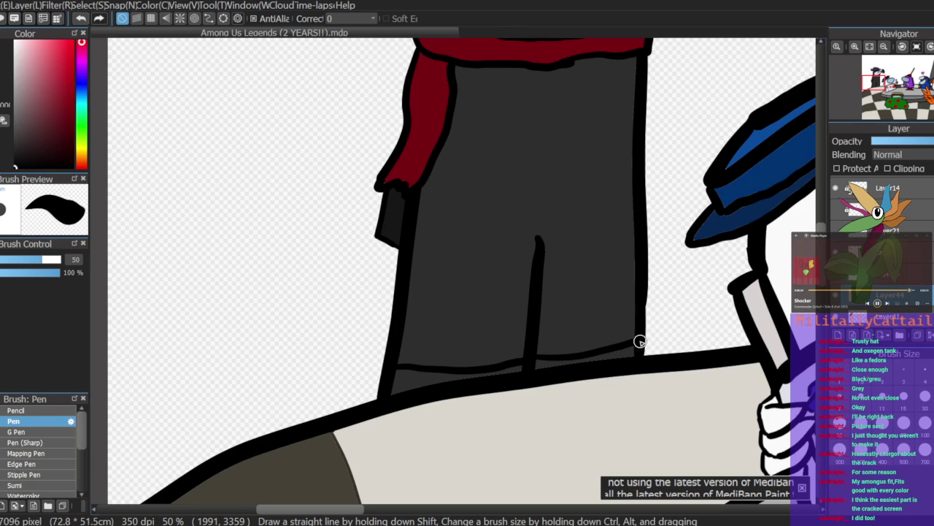
# Step: Outline the two open front panels of a long coat hanging from the scarf down both sides of the body
pyautogui.moveTo(875, 86); pyautogui.dragTo(877, 78)
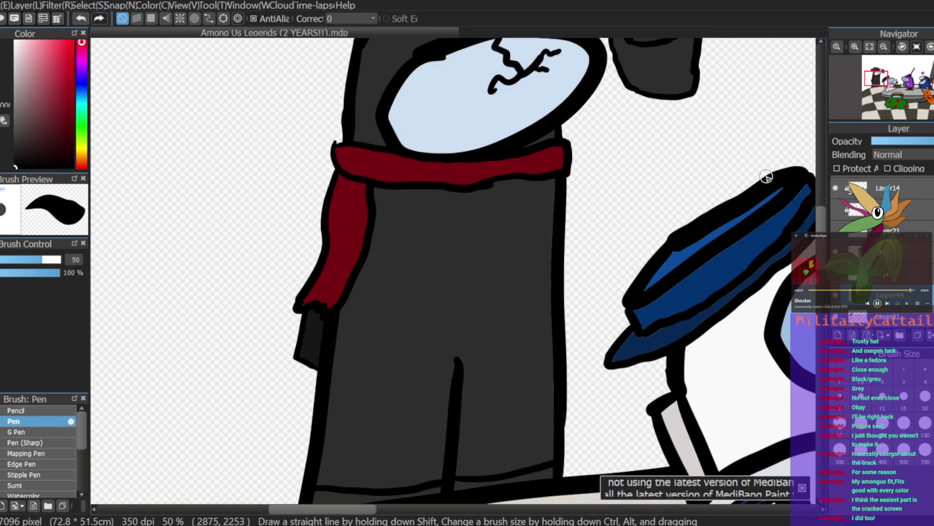
pyautogui.moveTo(440, 190)
pyautogui.mouseDown()
pyautogui.moveTo(426, 296)
pyautogui.moveTo(384, 433)
pyautogui.moveTo(337, 455)
pyautogui.moveTo(314, 351)
pyautogui.moveTo(321, 321)
pyautogui.mouseUp()
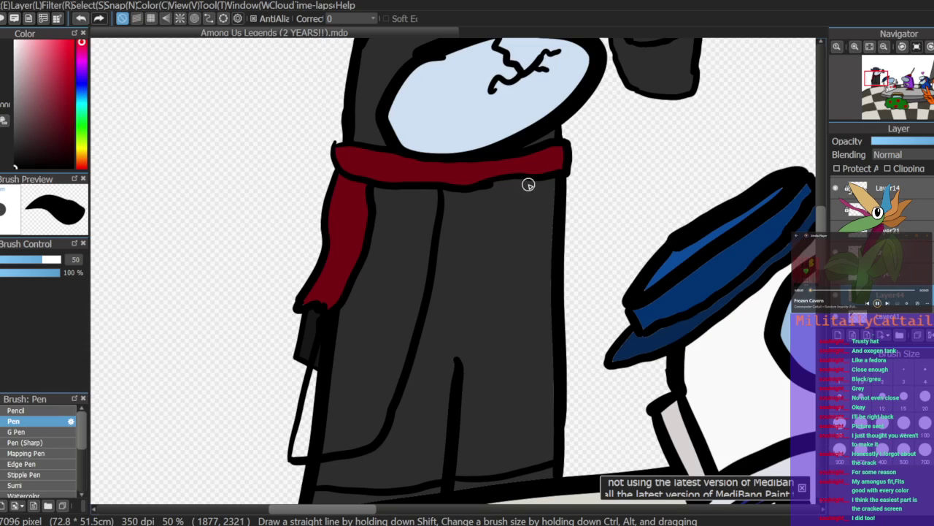
pyautogui.moveTo(538, 180)
pyautogui.mouseDown()
pyautogui.moveTo(537, 373)
pyautogui.moveTo(545, 408)
pyautogui.moveTo(572, 421)
pyautogui.mouseUp()
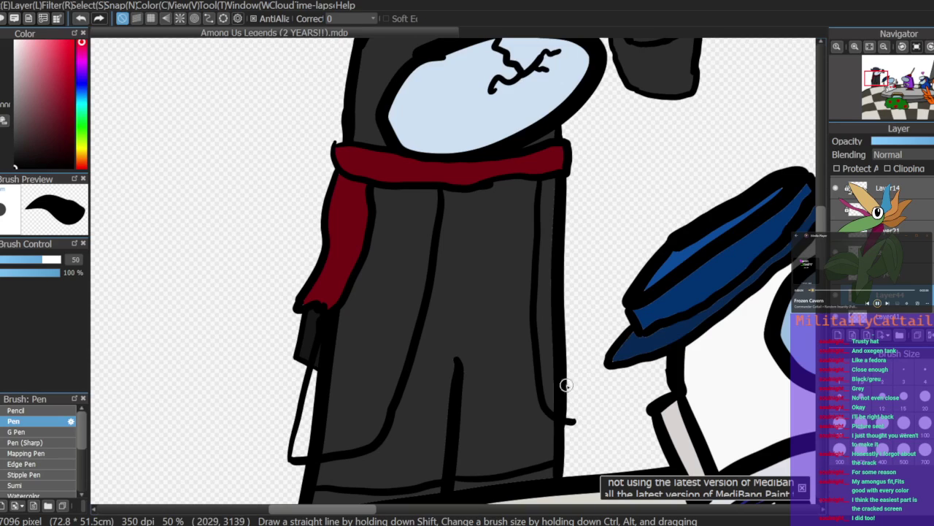
pyautogui.hotkey('ctrl', 'z')
pyautogui.moveTo(507, 182)
pyautogui.mouseDown()
pyautogui.moveTo(520, 372)
pyautogui.moveTo(538, 418)
pyautogui.moveTo(582, 413)
pyautogui.moveTo(565, 173)
pyautogui.mouseUp()
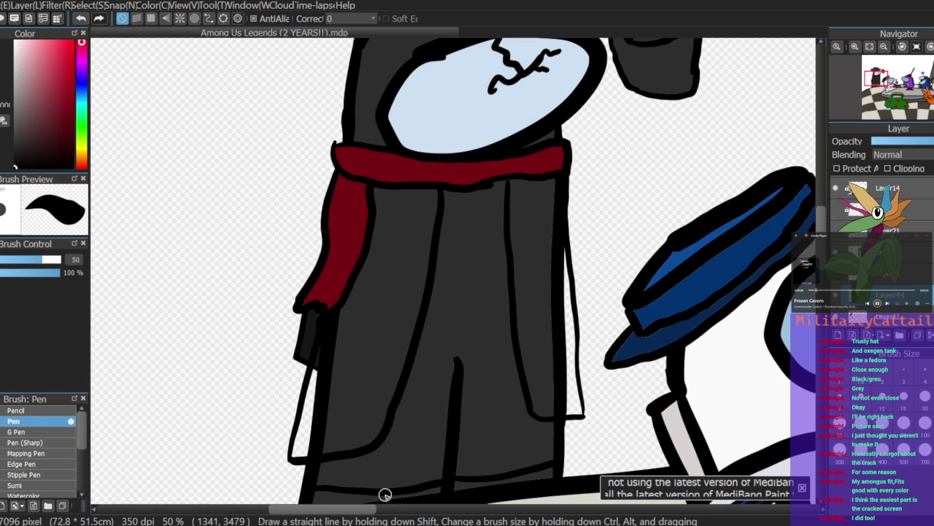
# Step: Fill both coat panels with the dark navy sampled from the hat, hiding the body for the fill and showing it again
pyautogui.moveTo(871, 76); pyautogui.dragTo(873, 72)
pyautogui.rightClick(531, 197)
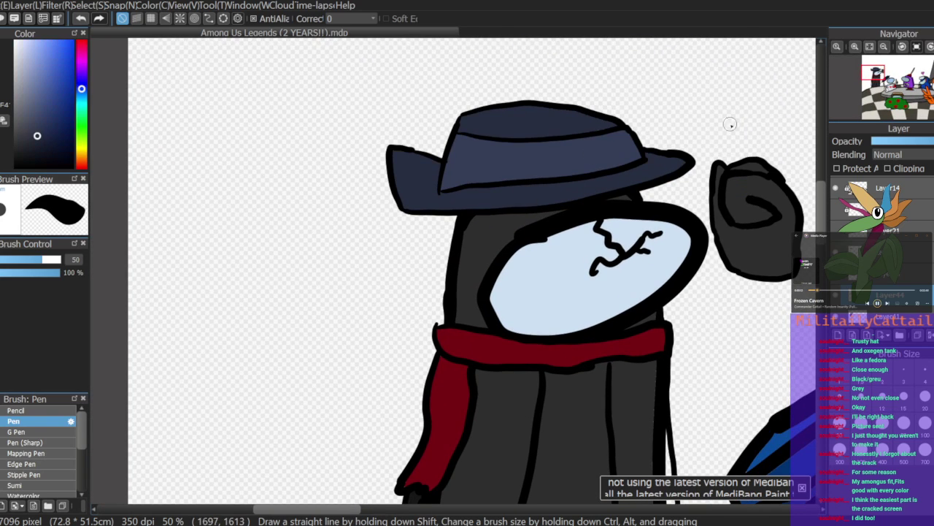
pyautogui.scroll(-3, 702, 134)
pyautogui.hscroll(1, 702, 133)
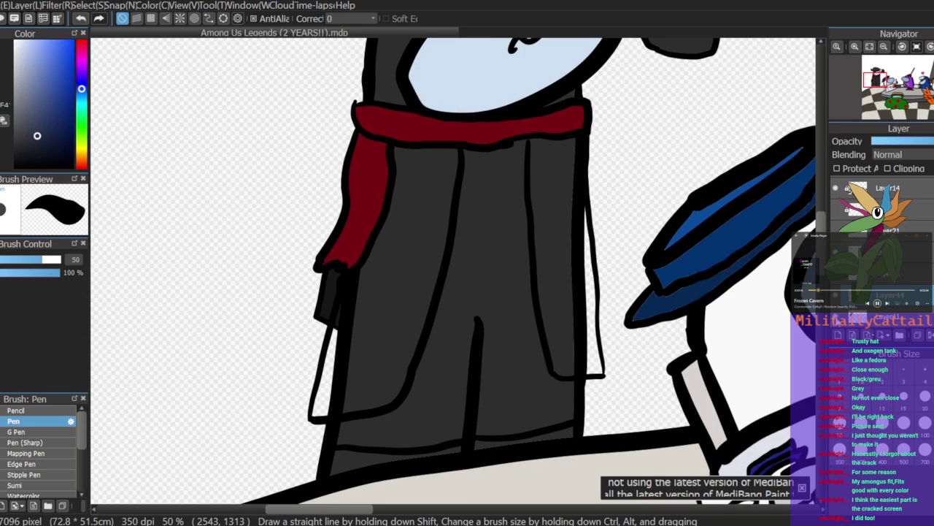
pyautogui.click(837, 318)
pyautogui.press('g')
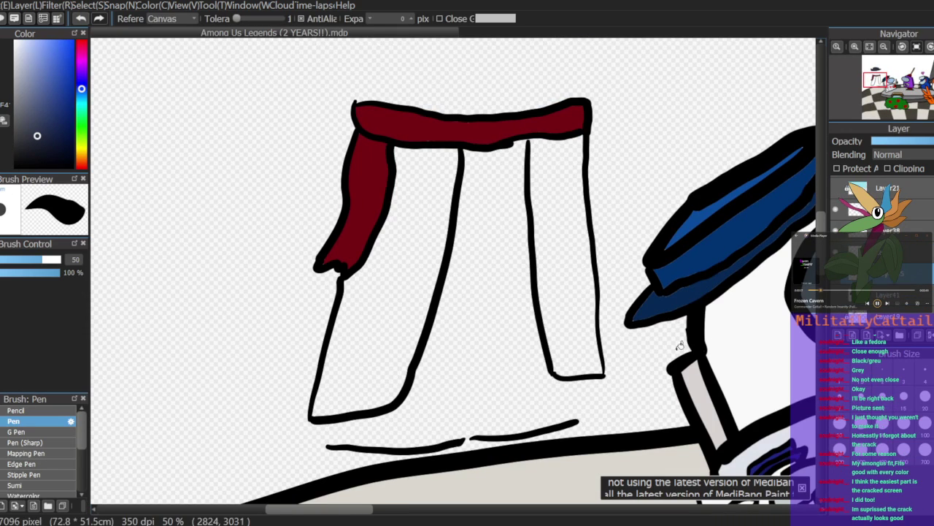
pyautogui.click(408, 278)
pyautogui.click(559, 253)
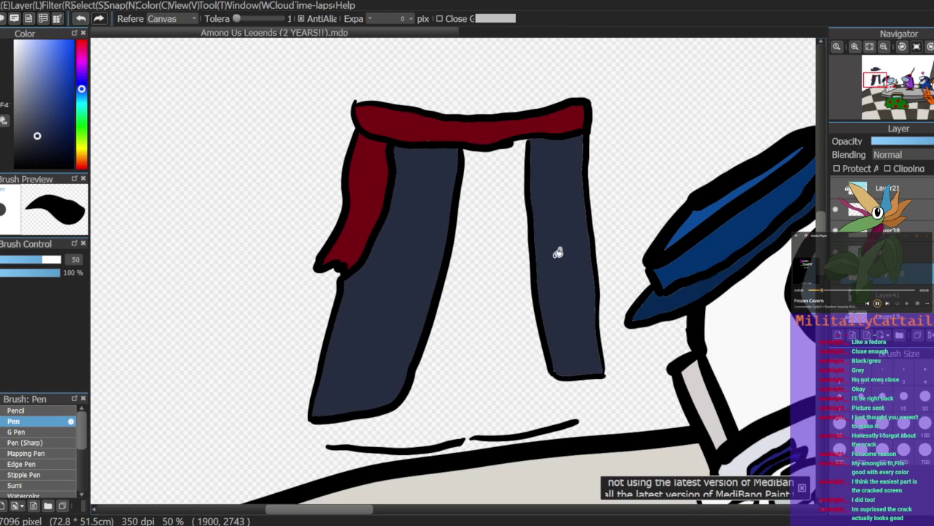
pyautogui.click(835, 296)
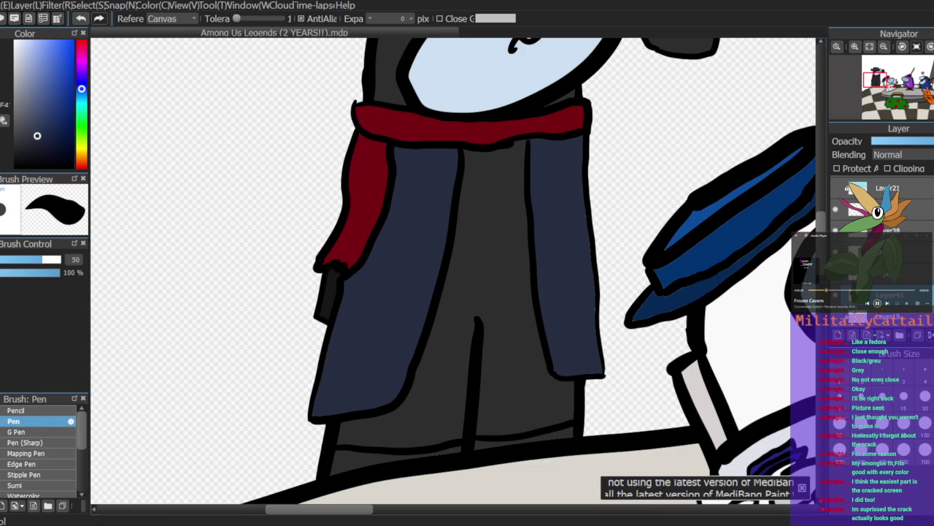
# Step: Draw notched black lapel lines on both coat panels
pyautogui.press('b')
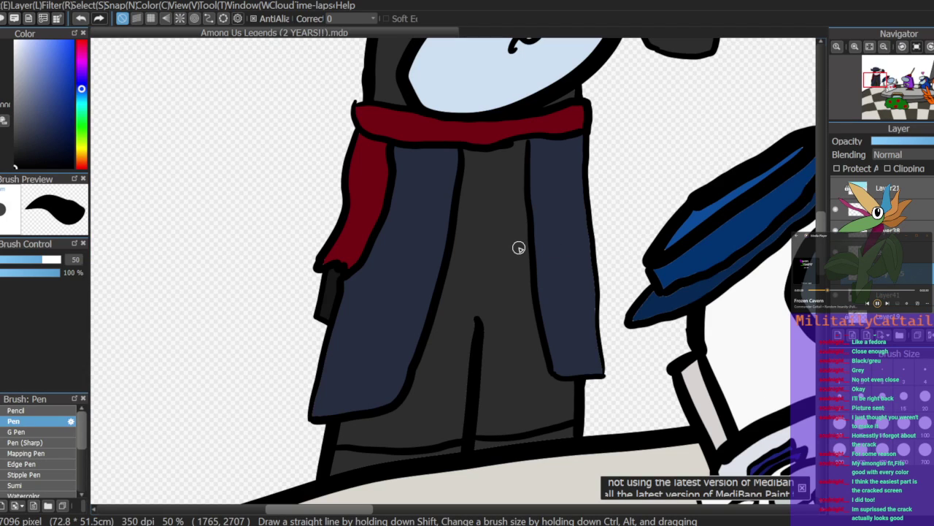
pyautogui.moveTo(386, 212)
pyautogui.mouseDown()
pyautogui.moveTo(408, 266)
pyautogui.moveTo(395, 299)
pyautogui.moveTo(417, 341)
pyautogui.mouseUp()
pyautogui.moveTo(552, 321)
pyautogui.mouseDown()
pyautogui.moveTo(566, 278)
pyautogui.moveTo(548, 259)
pyautogui.moveTo(581, 200)
pyautogui.mouseUp()
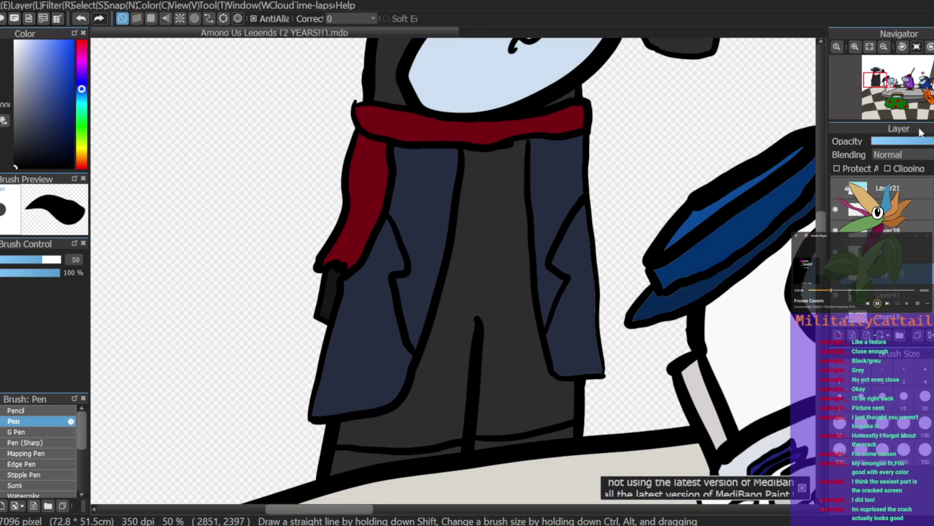
# Step: Fill the lapels on both coat panels with the lighter navy sampled from the hat's crown
pyautogui.moveTo(882, 82); pyautogui.dragTo(883, 84)
pyautogui.keyDown('alt'); pyautogui.click(458, 100); pyautogui.keyUp('alt')
pyautogui.press('g')
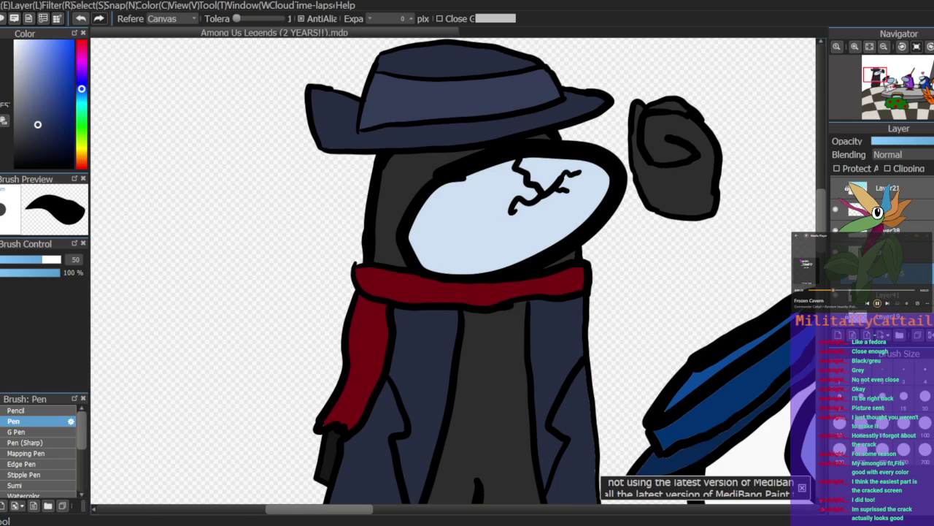
pyautogui.click(427, 351)
pyautogui.click(545, 336)
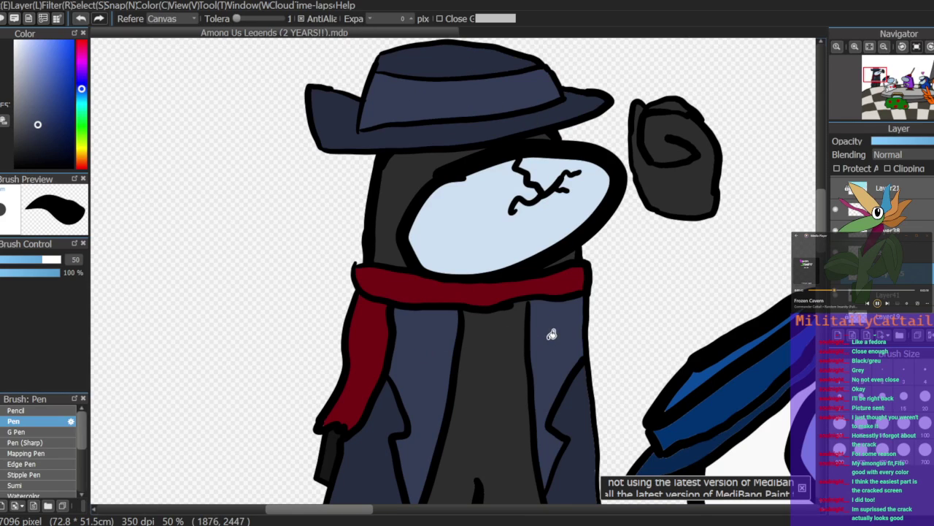
# Step: Pick a dark brown and fill the body area between the coat panels, down to the hem lines
pyautogui.moveTo(884, 84); pyautogui.dragTo(883, 88)
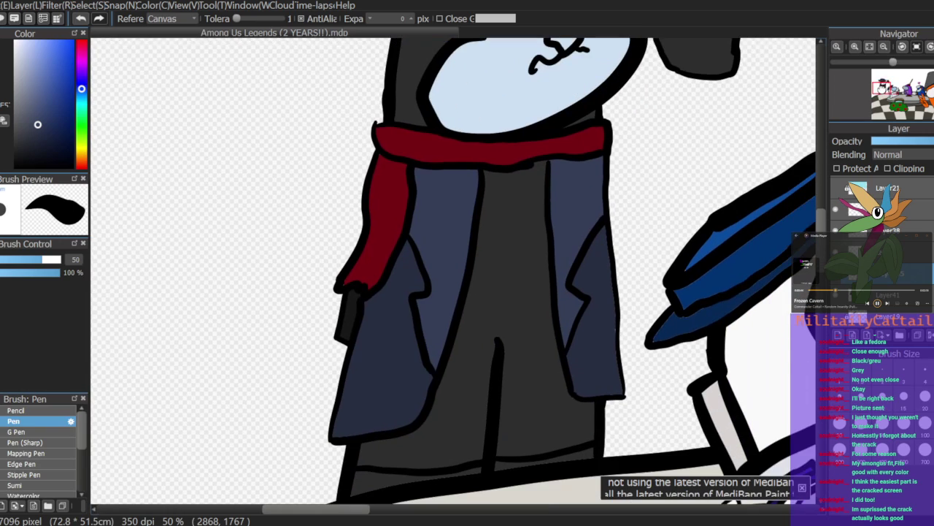
pyautogui.moveTo(81, 149)
pyautogui.mouseDown()
pyautogui.moveTo(81, 162)
pyautogui.moveTo(30, 149)
pyautogui.mouseUp()
pyautogui.click(54, 140)
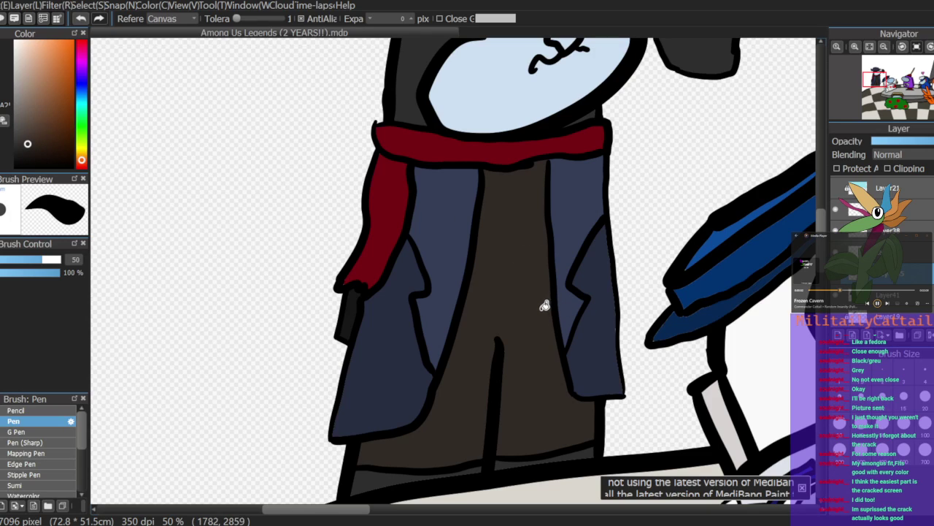
# Step: Draw a black belt with a rounded buckle across the brown waist and fill the buckle with gold
pyautogui.moveTo(25, 93); pyautogui.dragTo(15, 166)
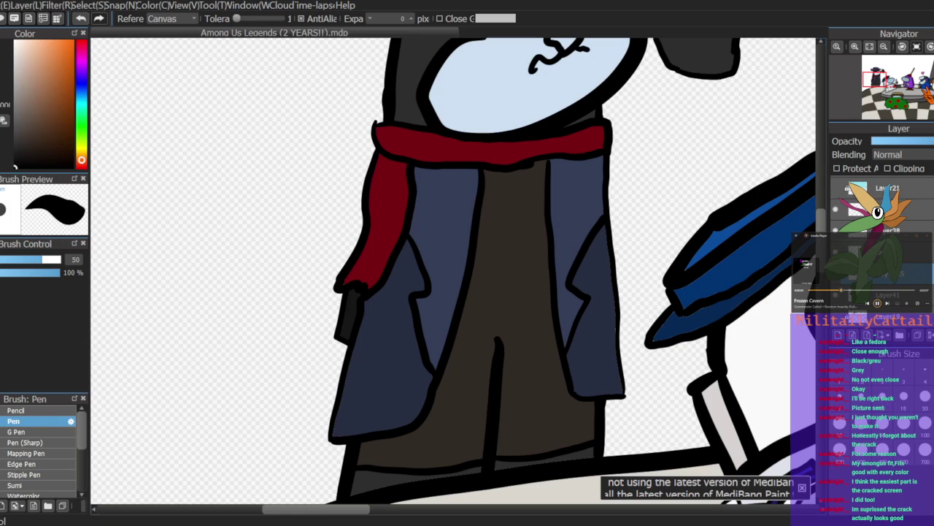
pyautogui.press('b')
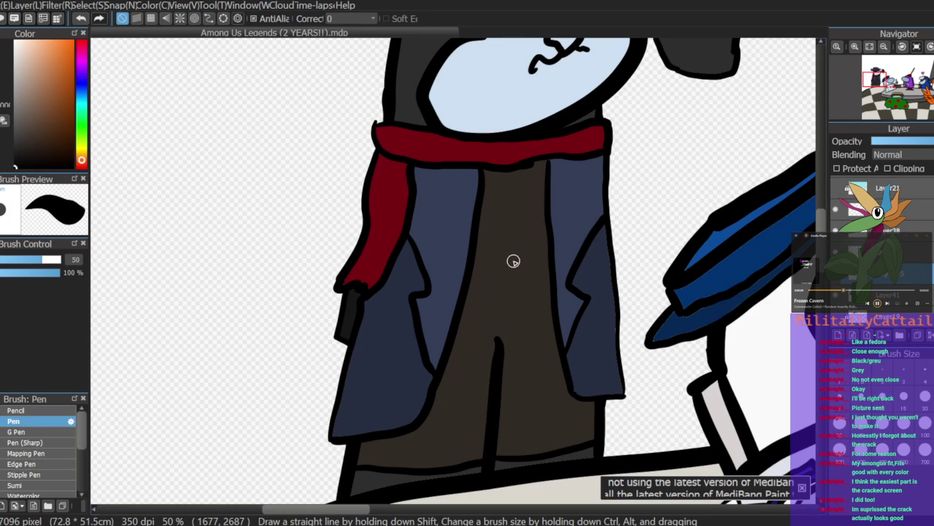
pyautogui.moveTo(493, 310)
pyautogui.mouseDown()
pyautogui.moveTo(527, 321)
pyautogui.moveTo(525, 298)
pyautogui.moveTo(464, 307)
pyautogui.moveTo(484, 302)
pyautogui.moveTo(462, 322)
pyautogui.moveTo(563, 293)
pyautogui.moveTo(533, 304)
pyautogui.moveTo(551, 300)
pyautogui.moveTo(535, 319)
pyautogui.moveTo(550, 298)
pyautogui.mouseUp()
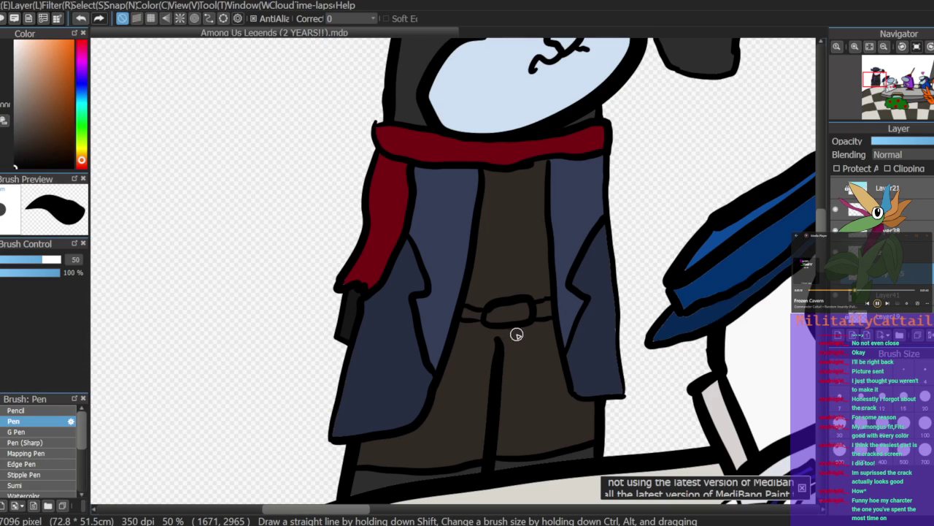
pyautogui.moveTo(83, 159); pyautogui.dragTo(83, 153)
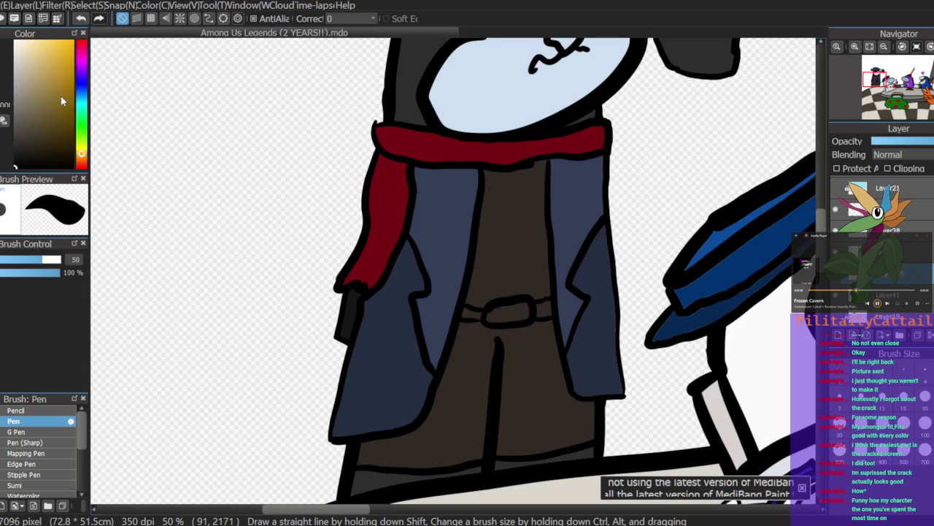
pyautogui.press('g')
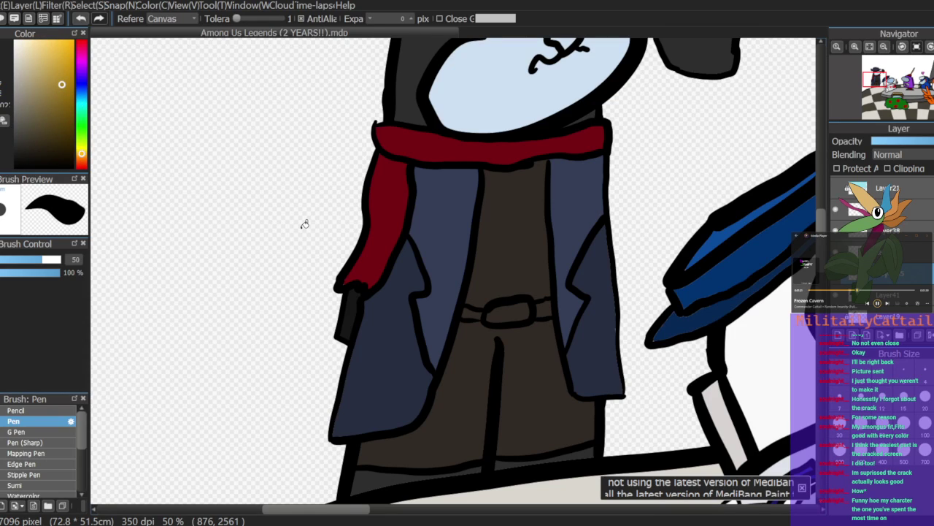
pyautogui.click(523, 308)
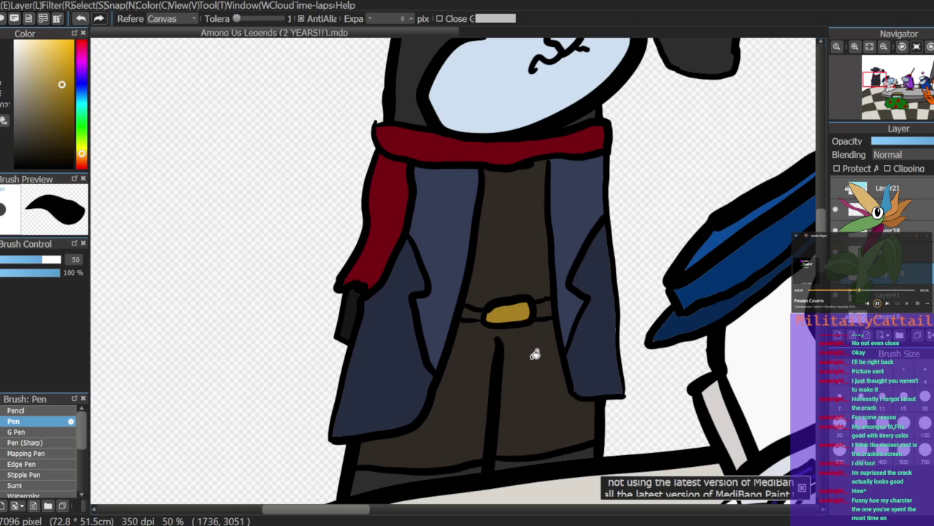
# Step: Draw a thin black placket line and a small button on the brown shirt above the belt
pyautogui.press('p')
pyautogui.moveTo(62, 85); pyautogui.dragTo(15, 167)
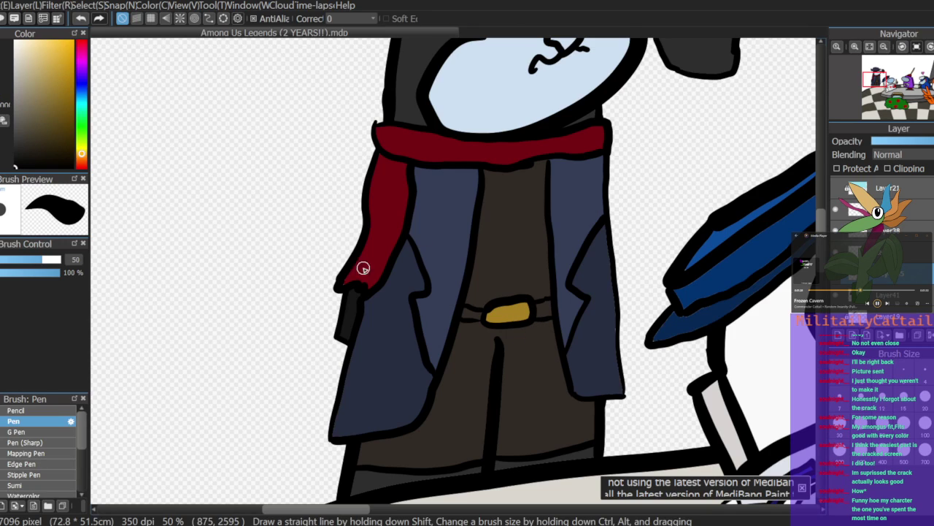
pyautogui.moveTo(524, 173)
pyautogui.mouseDown()
pyautogui.moveTo(517, 292)
pyautogui.moveTo(530, 259)
pyautogui.mouseUp()
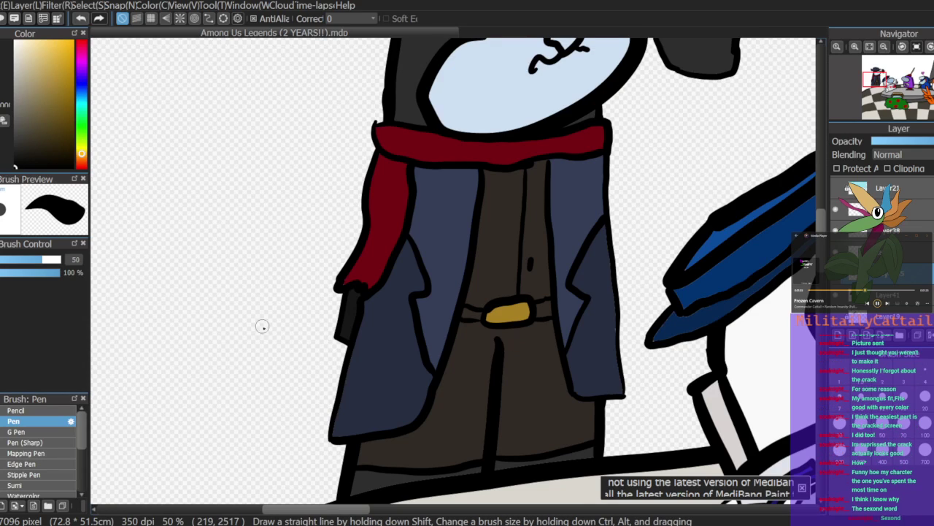
# Step: Sample the dark brown clothing, pick a brighter orange-brown and fill the strips below the hem lines
pyautogui.rightClick(416, 431)
pyautogui.keyDown('alt'); pyautogui.click(457, 406); pyautogui.keyUp('alt')
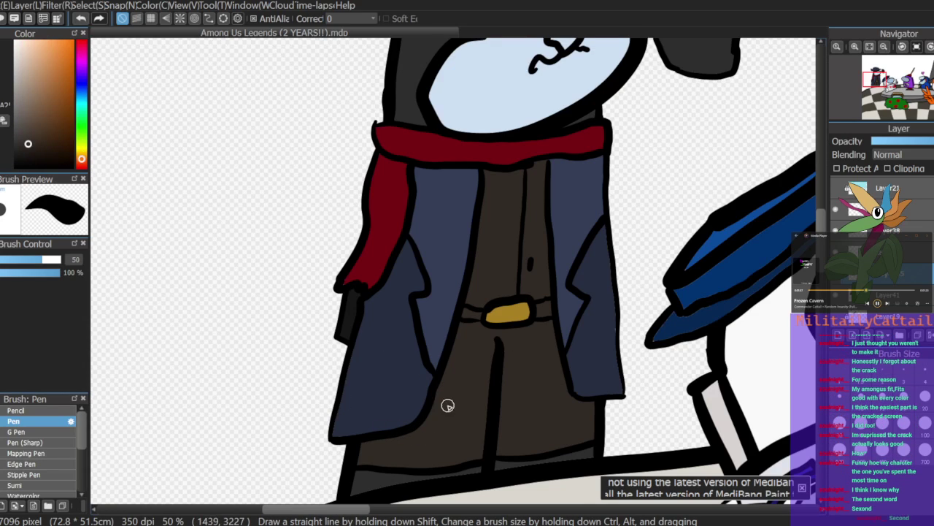
pyautogui.click(59, 117)
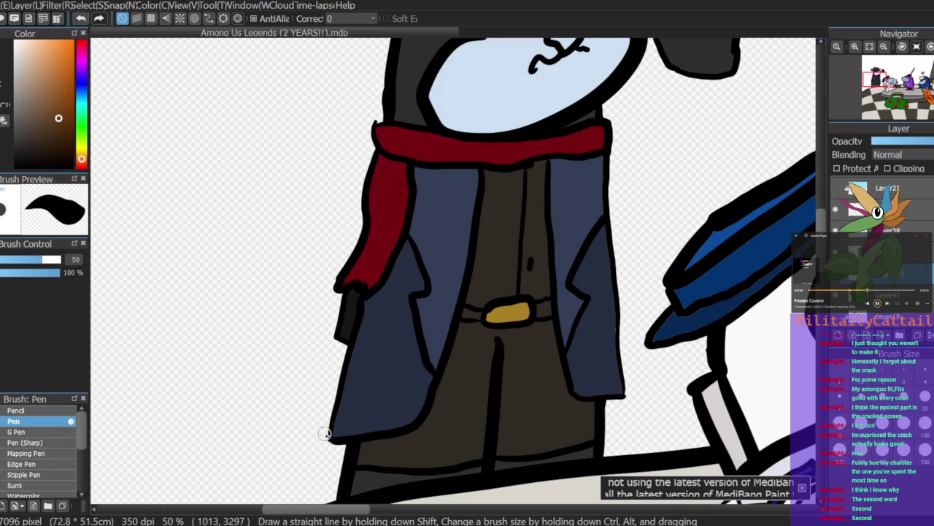
pyautogui.press('g')
pyautogui.click(375, 476)
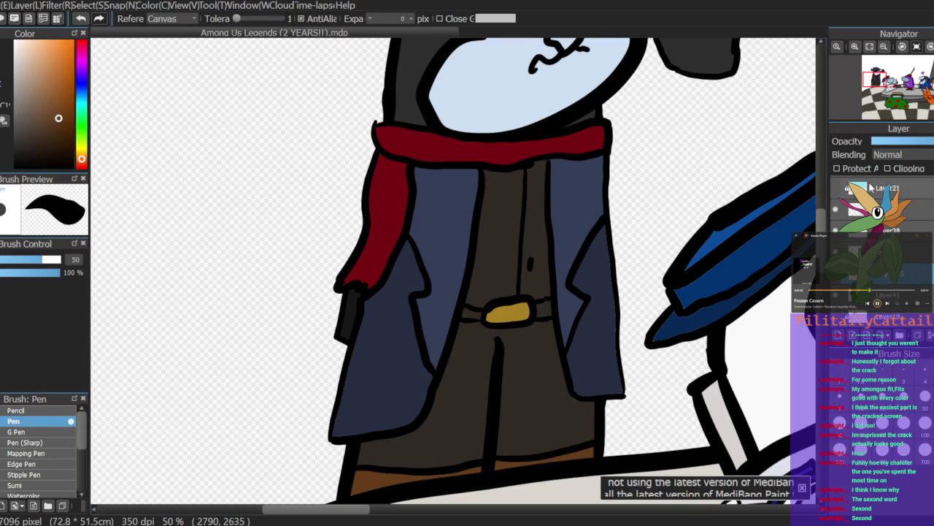
# Step: Draw a narrow black-outlined strip behind the scarf along the character's back, from the scarf tail up past the neck
pyautogui.click(883, 46)
pyautogui.click(883, 47)
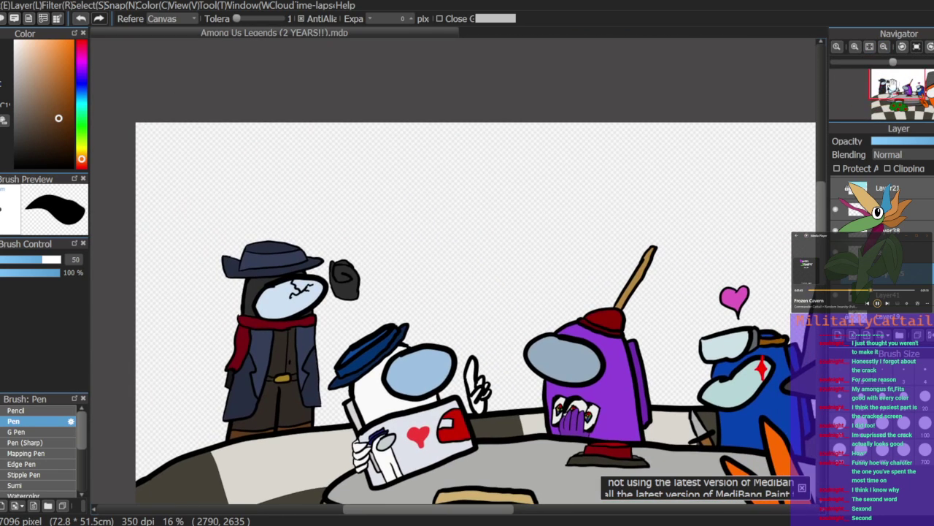
pyautogui.click(887, 90)
pyautogui.click(836, 273)
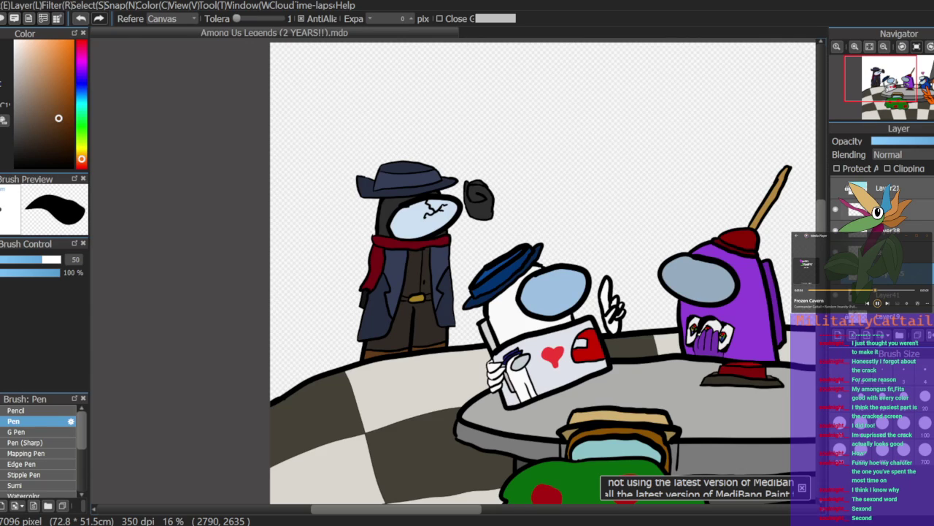
pyautogui.click(855, 46)
pyautogui.click(854, 47)
pyautogui.click(855, 47)
pyautogui.moveTo(878, 78); pyautogui.dragTo(873, 76)
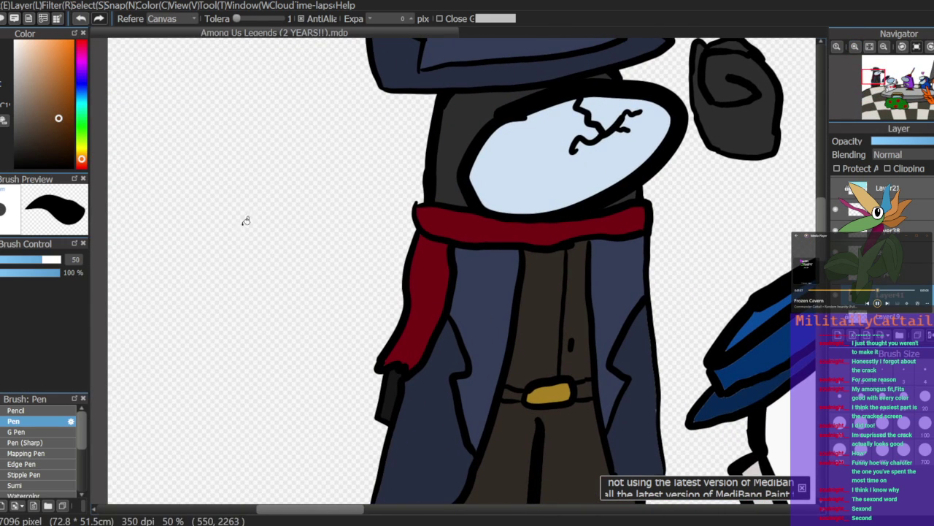
pyautogui.press('b')
pyautogui.keyDown('alt'); pyautogui.click(409, 281); pyautogui.keyUp('alt')
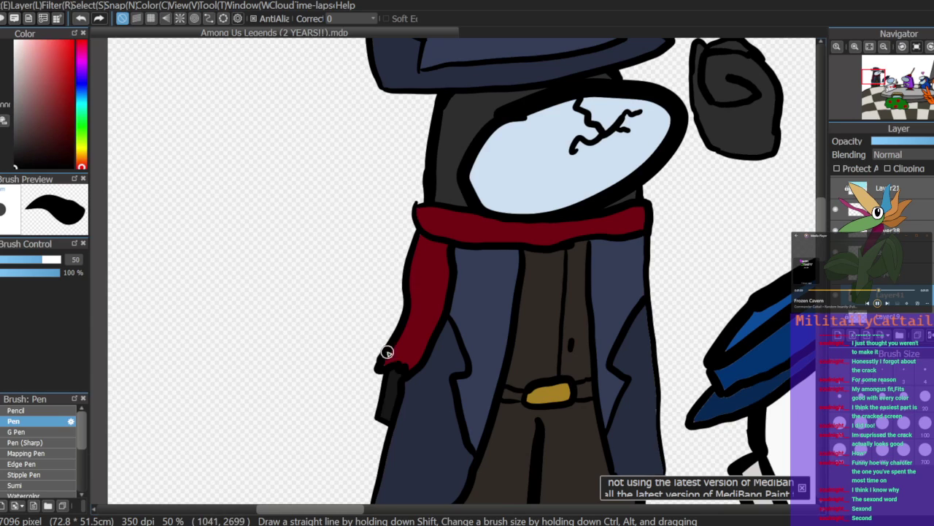
pyautogui.moveTo(386, 354)
pyautogui.mouseDown()
pyautogui.moveTo(413, 187)
pyautogui.moveTo(427, 181)
pyautogui.mouseUp()
pyautogui.rightClick(390, 386)
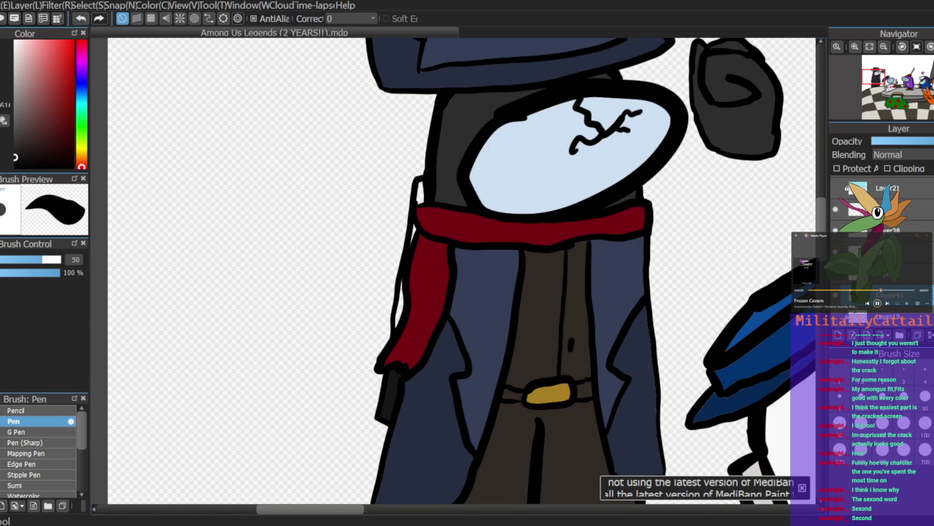
# Step: Fill the narrow strip behind the scarf with the near-black colour and paint over its unfilled upper part
pyautogui.press('g')
pyautogui.click(400, 307)
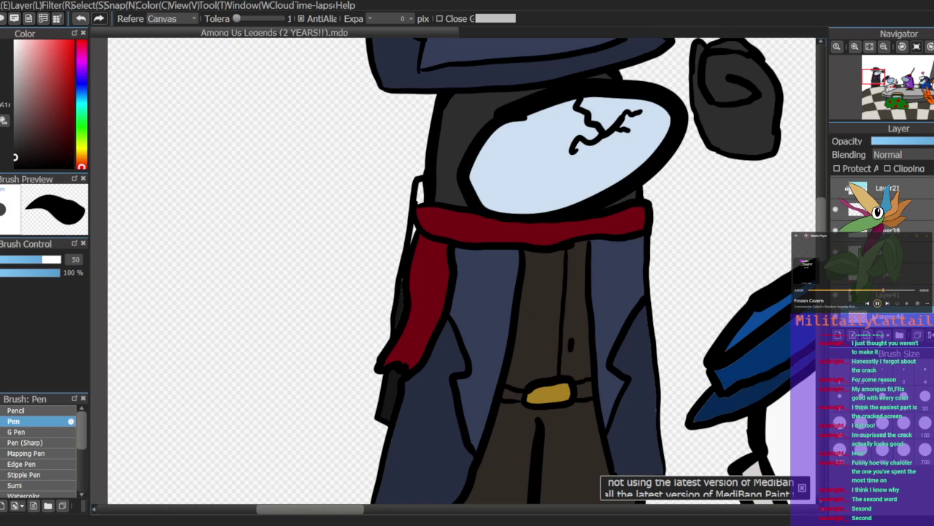
pyautogui.press('b')
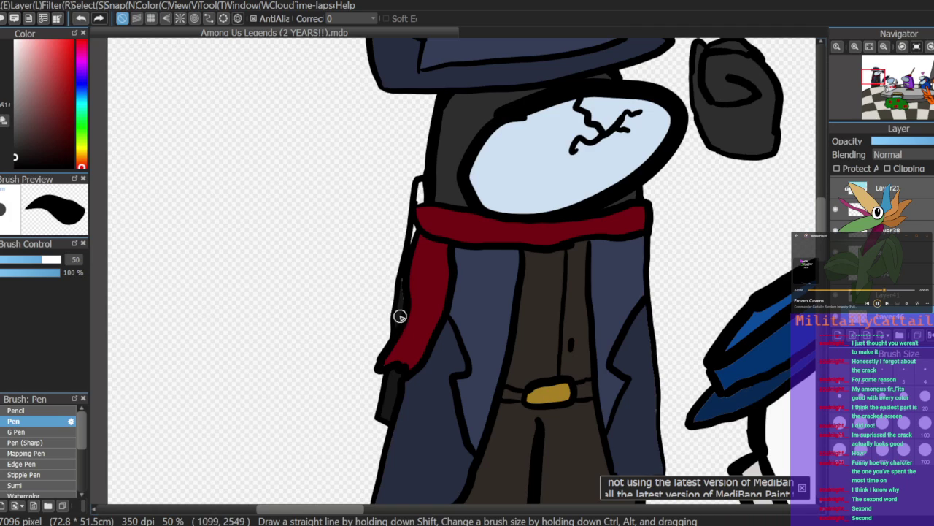
pyautogui.moveTo(412, 241); pyautogui.dragTo(421, 178)
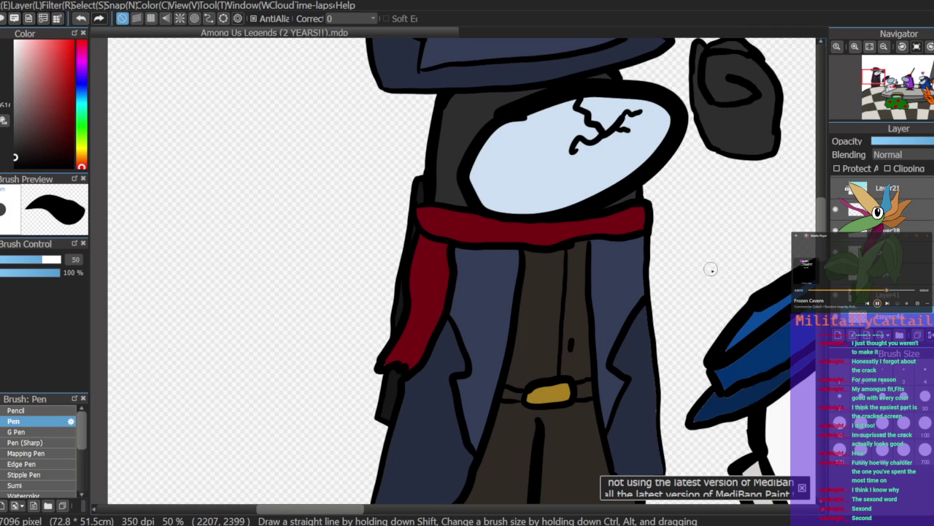
# Step: Check the standing character's layers by toggling visibility and merge them down into one layer
pyautogui.click(883, 47)
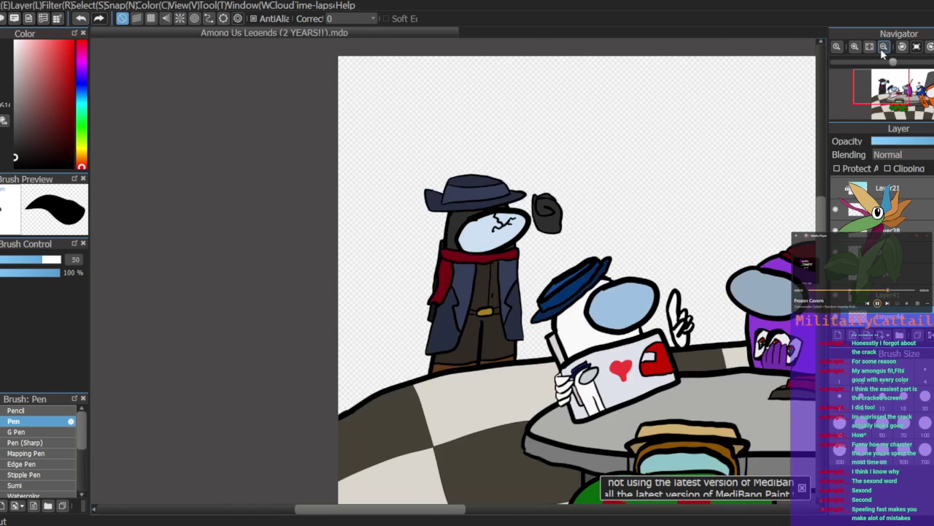
pyautogui.click(892, 88)
pyautogui.moveTo(892, 88); pyautogui.dragTo(904, 89)
pyautogui.click(884, 50)
pyautogui.click(884, 47)
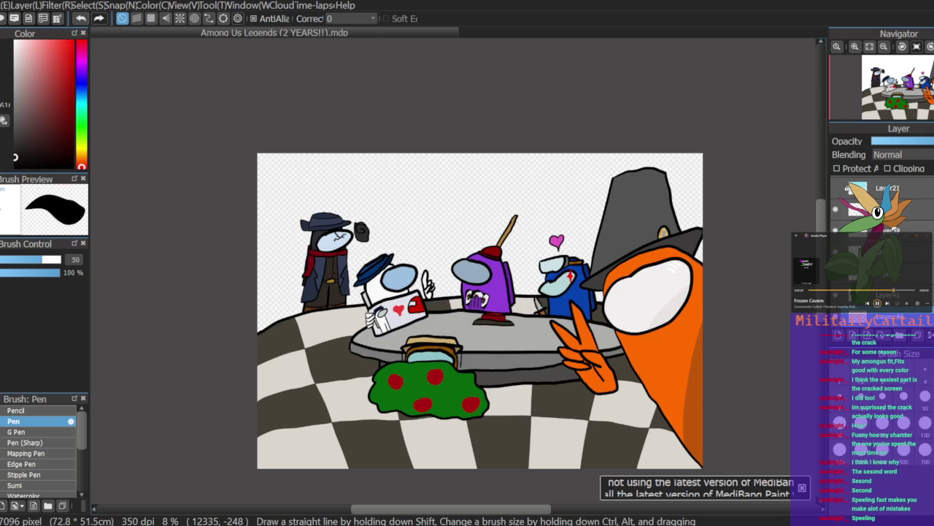
pyautogui.click(898, 211)
pyautogui.click(836, 211)
pyautogui.click(836, 211)
pyautogui.click(931, 337)
pyautogui.click(929, 337)
pyautogui.click(929, 338)
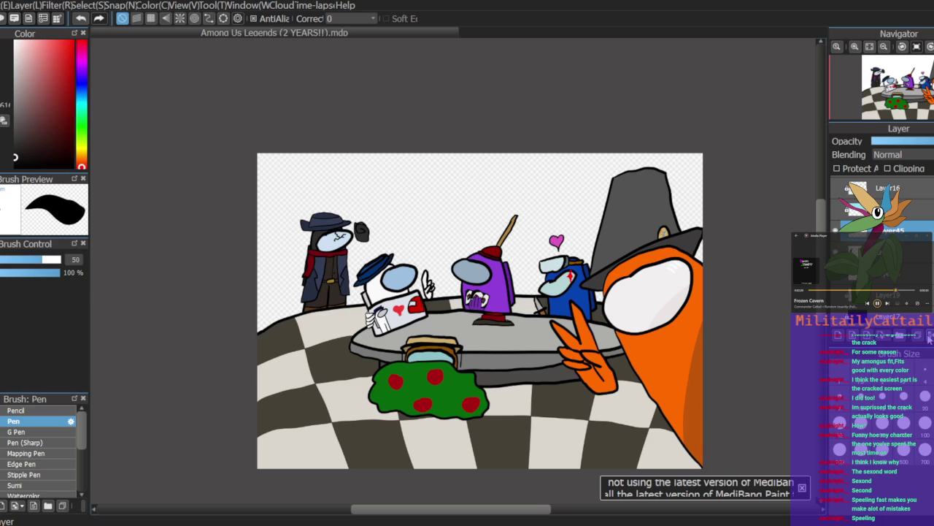
# Step: Show the window wall, tinted glass and outer space background layers behind the characters
pyautogui.scroll(1, 929, 334)
pyautogui.click(836, 188)
pyautogui.click(836, 188)
pyautogui.click(836, 252)
pyautogui.click(836, 232)
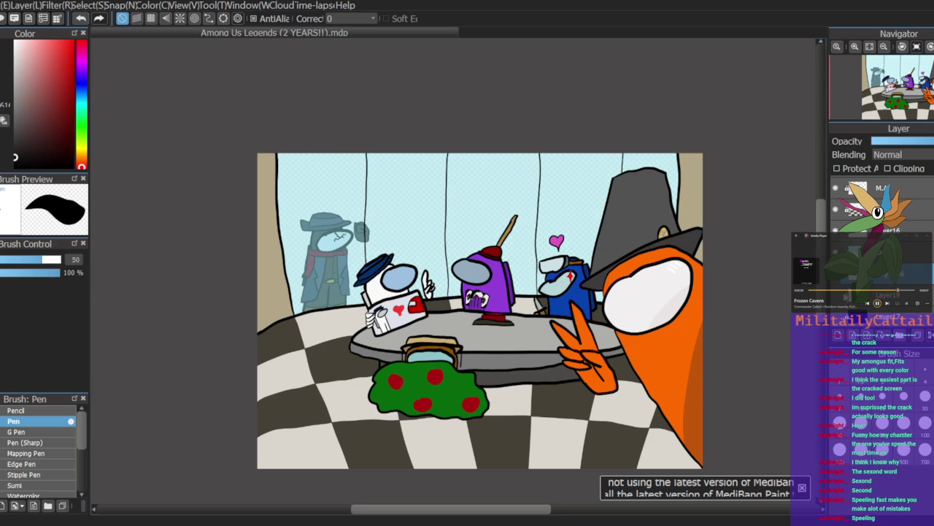
pyautogui.click(836, 295)
pyautogui.click(836, 316)
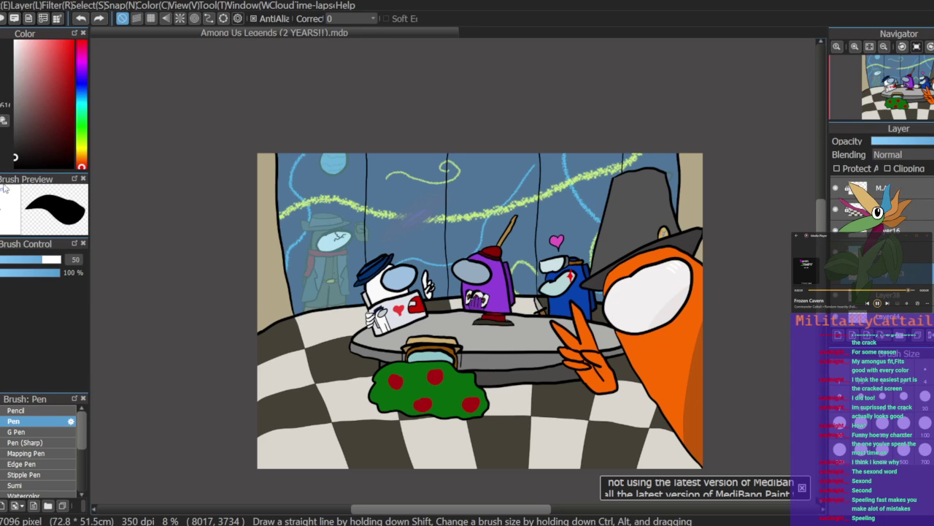
# Step: Add a new layer directly above Layer19 for another object outside the window
pyautogui.press('v')
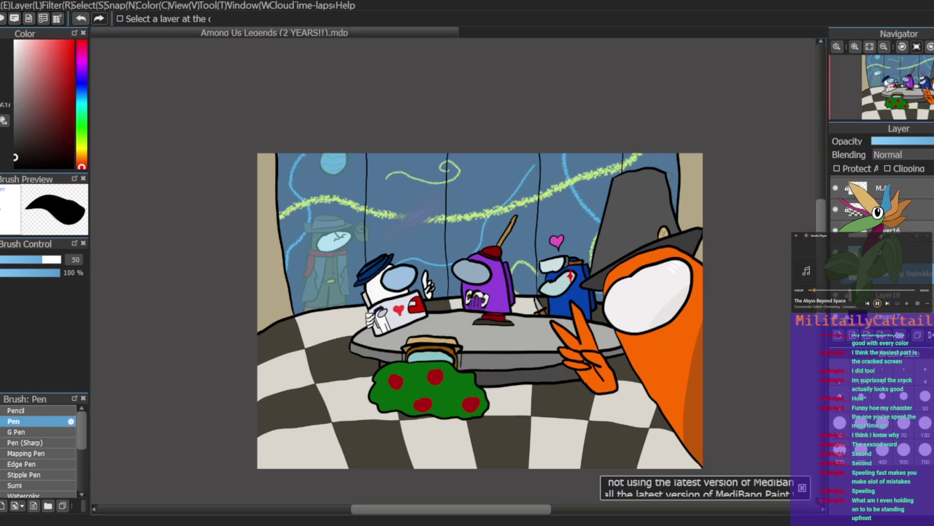
pyautogui.click(898, 230)
pyautogui.click(922, 210)
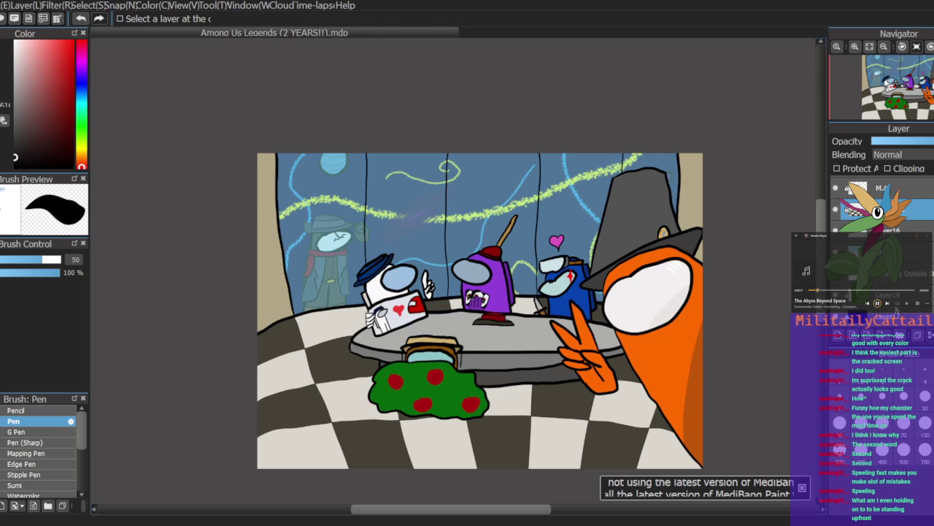
pyautogui.click(896, 300)
pyautogui.click(839, 338)
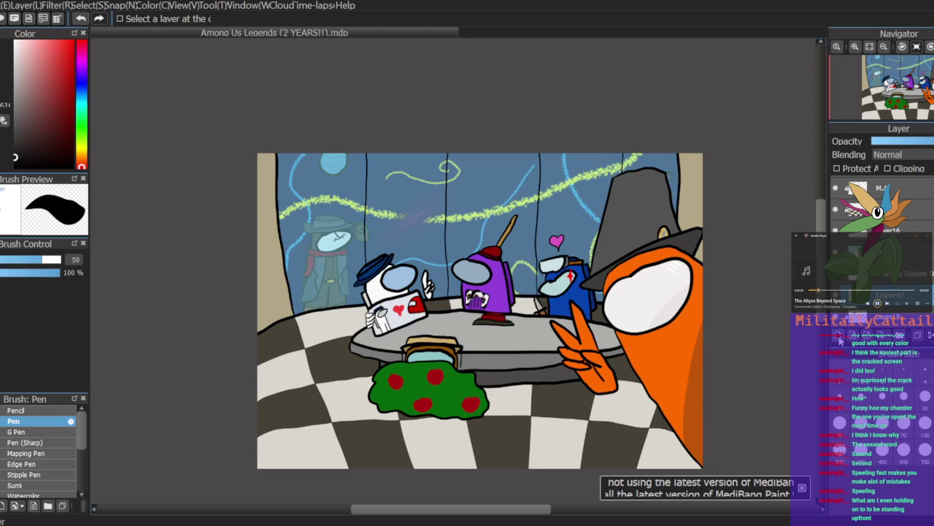
# Step: Hide the window glass, pane lines and glittering swirl layers, leaving the plain dark blue space backdrop
pyautogui.click(855, 46)
pyautogui.click(855, 46)
pyautogui.click(855, 46)
pyautogui.click(855, 46)
pyautogui.click(855, 46)
pyautogui.click(855, 46)
pyautogui.click(855, 46)
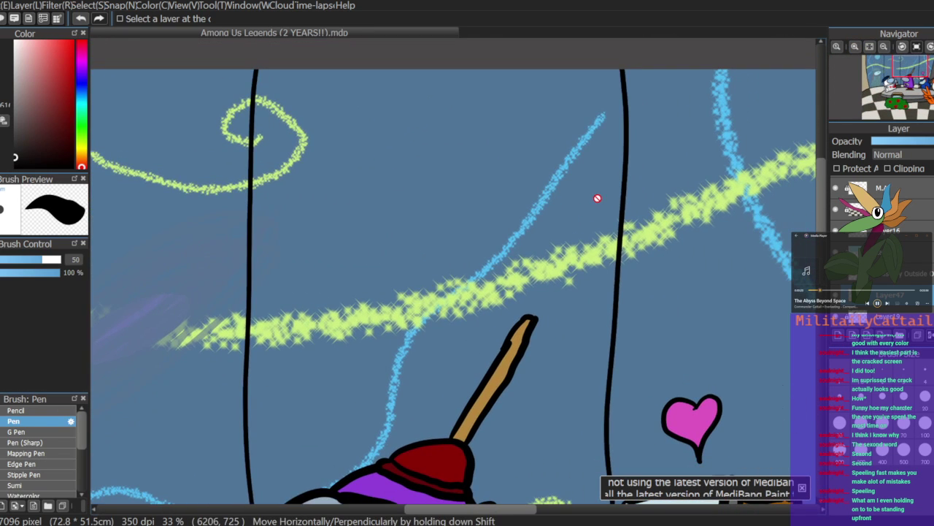
pyautogui.press('b')
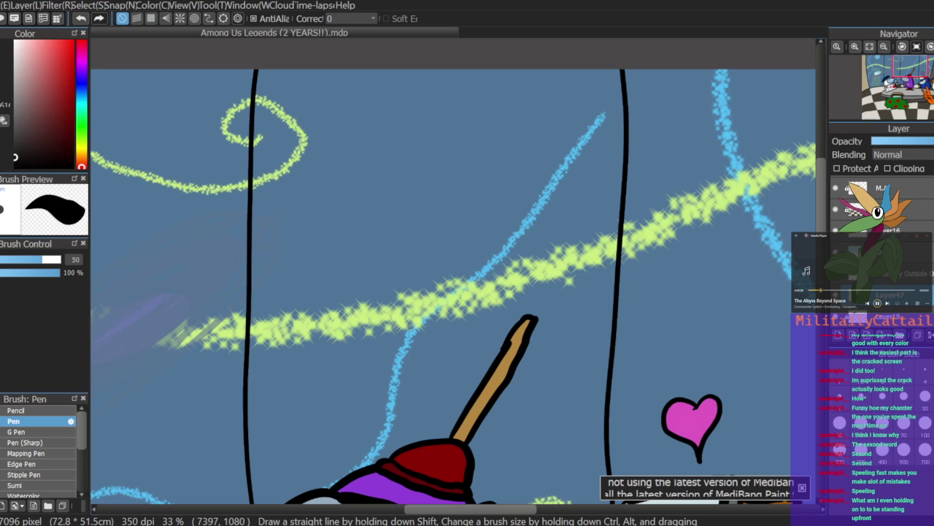
pyautogui.click(836, 251)
pyautogui.click(837, 234)
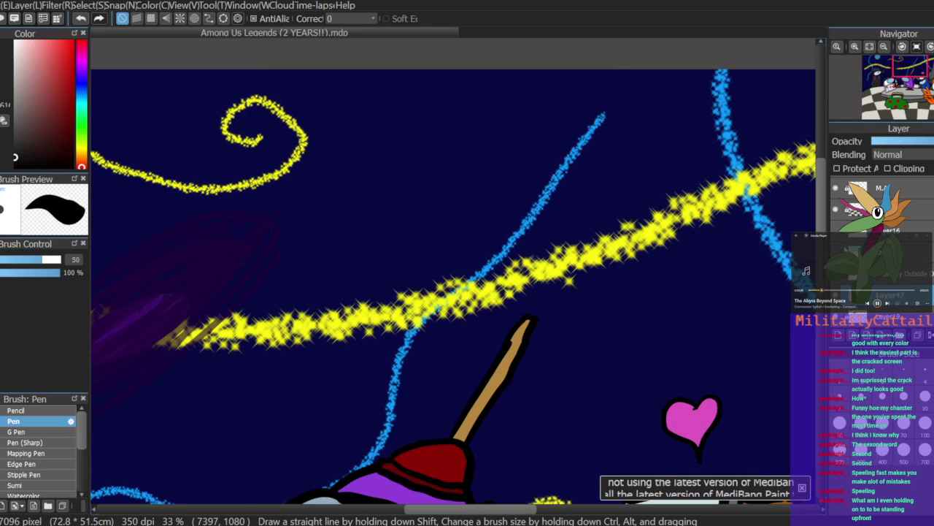
pyautogui.scroll(-1, 881, 252)
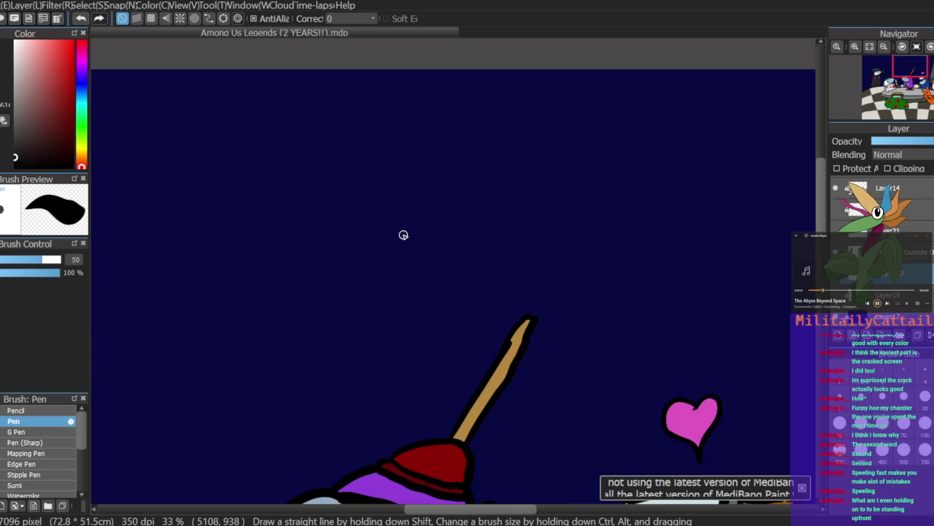
# Step: Draw the black outline of a small tilted crewmate floating outside the window, with an oval visor, body and two legs
pyautogui.moveTo(423, 223)
pyautogui.mouseDown()
pyautogui.moveTo(446, 261)
pyautogui.moveTo(429, 223)
pyautogui.mouseUp()
pyautogui.hotkey('ctrl', 'z')
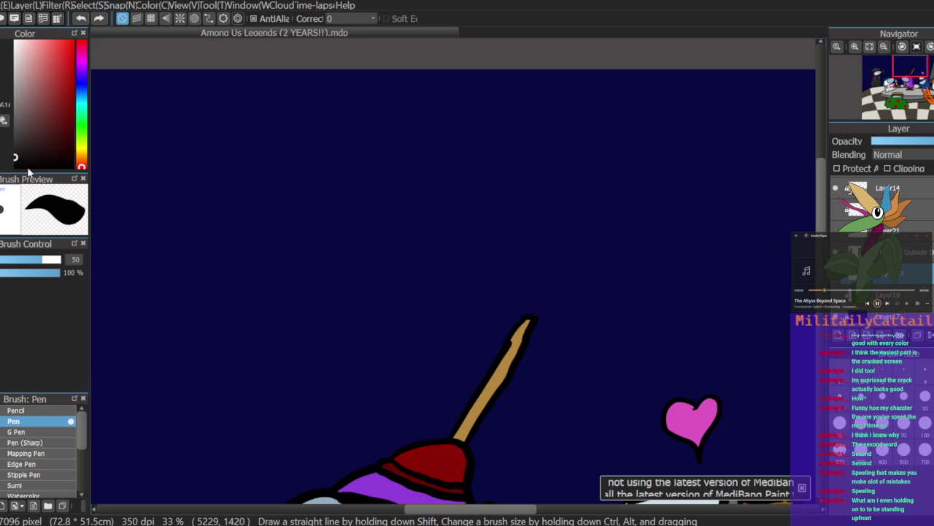
pyautogui.moveTo(442, 227)
pyautogui.mouseDown()
pyautogui.moveTo(439, 266)
pyautogui.moveTo(446, 228)
pyautogui.mouseUp()
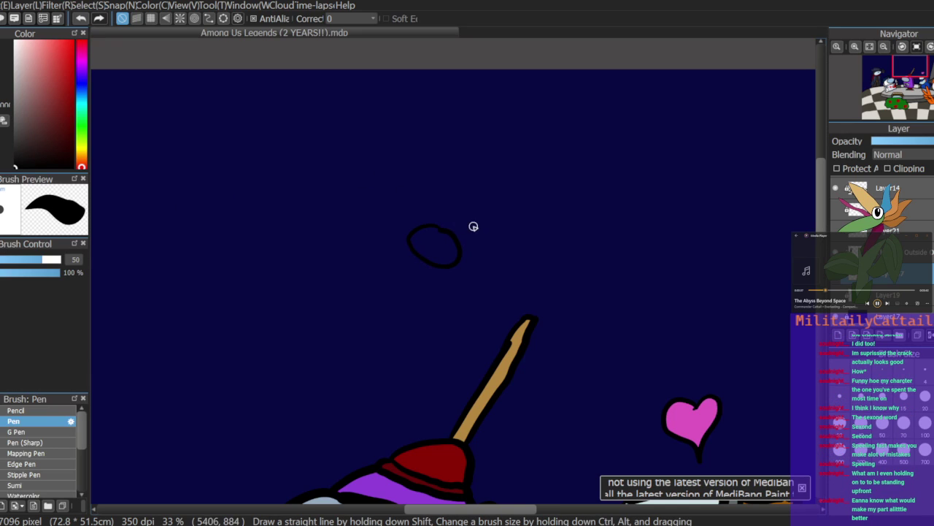
pyautogui.moveTo(416, 256)
pyautogui.mouseDown()
pyautogui.moveTo(375, 299)
pyautogui.moveTo(400, 287)
pyautogui.moveTo(358, 314)
pyautogui.mouseUp()
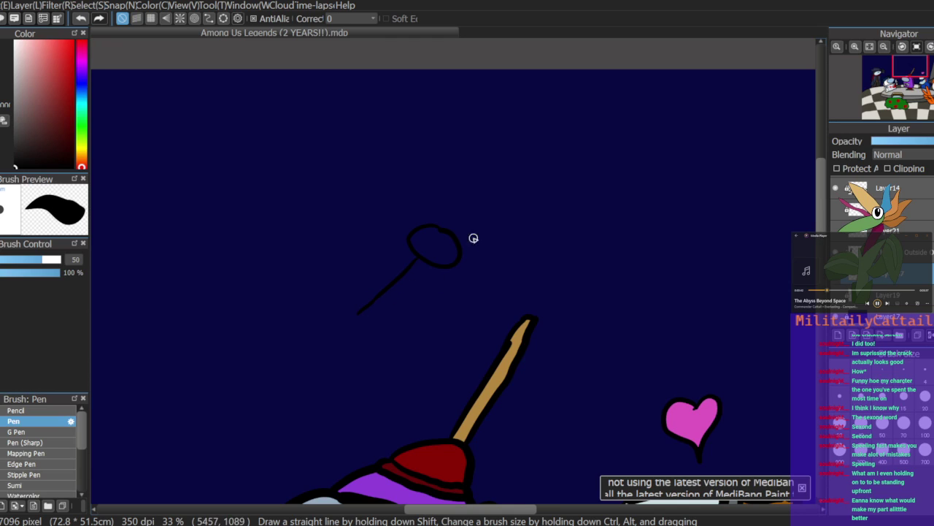
pyautogui.moveTo(444, 226)
pyautogui.mouseDown()
pyautogui.moveTo(479, 233)
pyautogui.moveTo(492, 248)
pyautogui.moveTo(424, 341)
pyautogui.mouseUp()
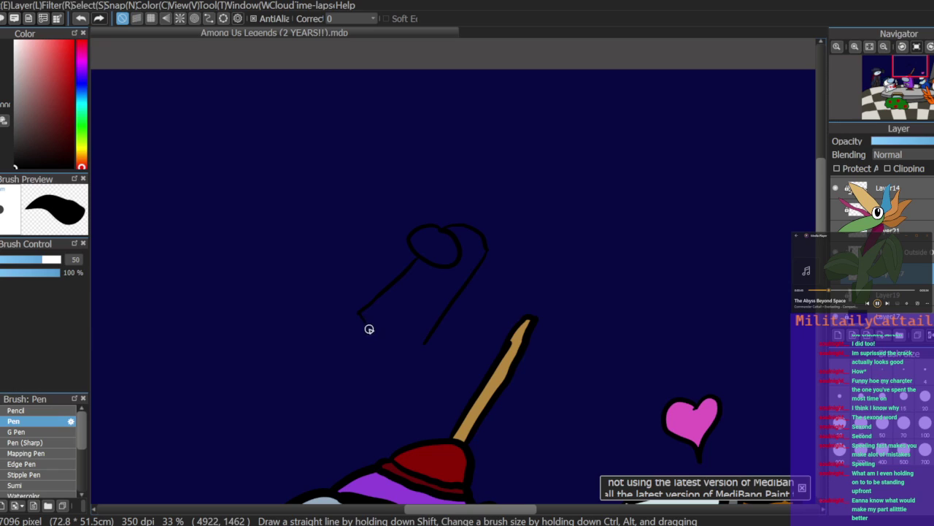
pyautogui.moveTo(397, 333)
pyautogui.mouseDown()
pyautogui.moveTo(378, 363)
pyautogui.moveTo(400, 371)
pyautogui.moveTo(423, 343)
pyautogui.mouseUp()
pyautogui.moveTo(410, 305)
pyautogui.mouseDown()
pyautogui.moveTo(400, 324)
pyautogui.moveTo(342, 332)
pyautogui.moveTo(351, 343)
pyautogui.moveTo(396, 312)
pyautogui.mouseUp()
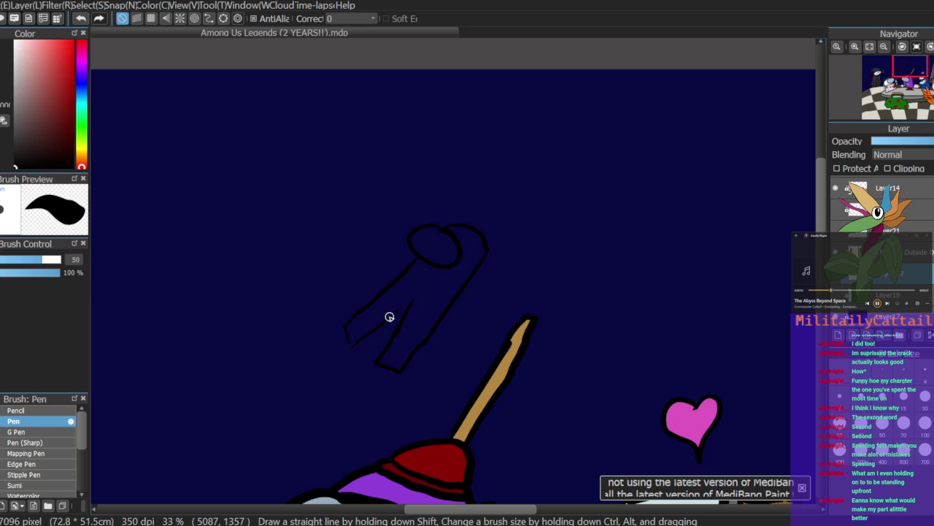
pyautogui.moveTo(355, 340)
pyautogui.mouseDown()
pyautogui.moveTo(354, 355)
pyautogui.moveTo(413, 307)
pyautogui.mouseUp()
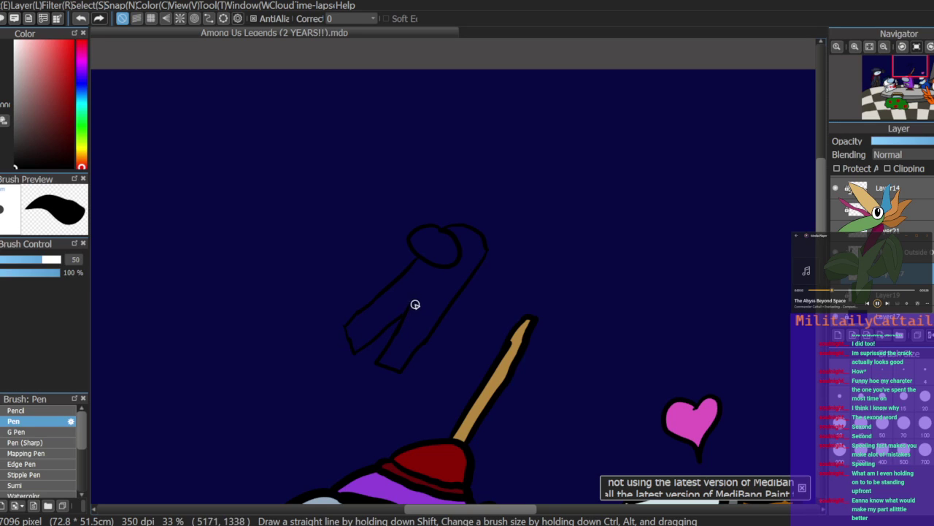
# Step: Undo the last strokes on the floating crewmate's lower left leg and redraw its foot and inner edge as a closed outline
pyautogui.click(854, 47)
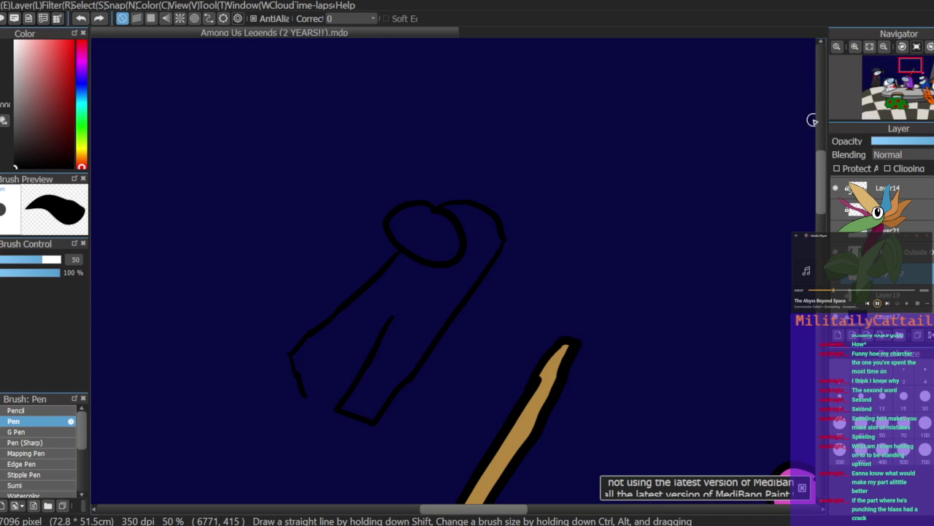
pyautogui.hotkey('ctrl', 'z')
pyautogui.hotkey('ctrl', 'z')
pyautogui.moveTo(293, 352); pyautogui.dragTo(307, 376)
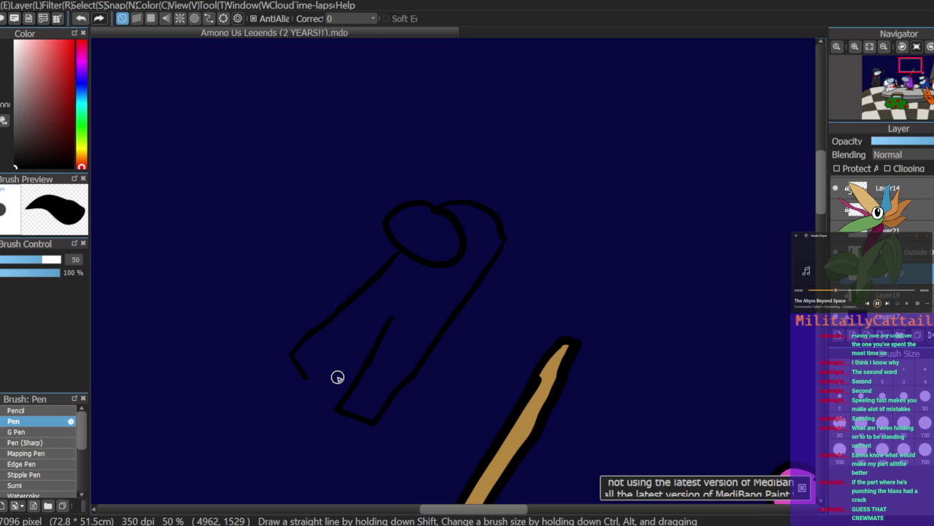
pyautogui.moveTo(307, 376); pyautogui.dragTo(379, 331)
# Step: Draw a narrow backpack outline along the right side of the floating crewmate's body
pyautogui.moveTo(504, 248); pyautogui.dragTo(454, 359)
pyautogui.hotkey('ctrl', 'z')
pyautogui.moveTo(511, 249); pyautogui.dragTo(451, 370)
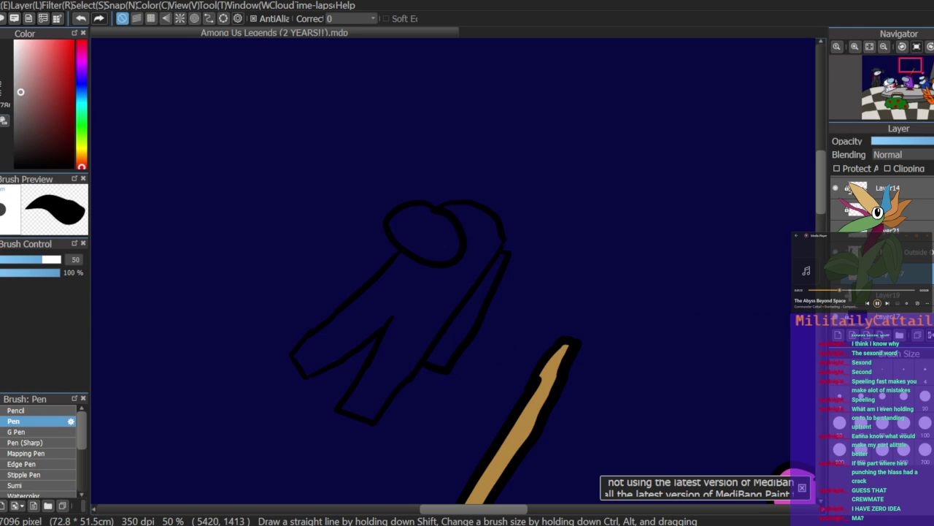
# Step: Fill the floating crewmate's body with medium grey and its backpack with a darker grey, trying several shades
pyautogui.press('g')
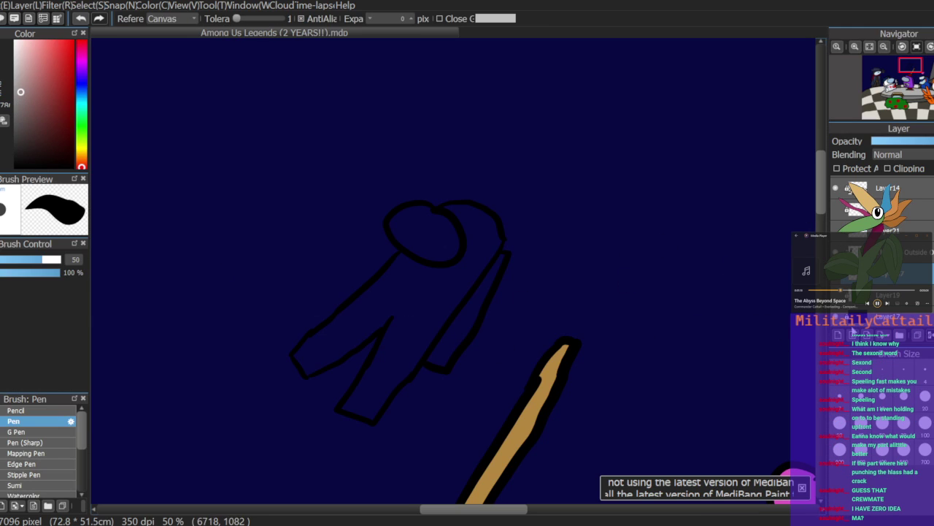
pyautogui.click(441, 291)
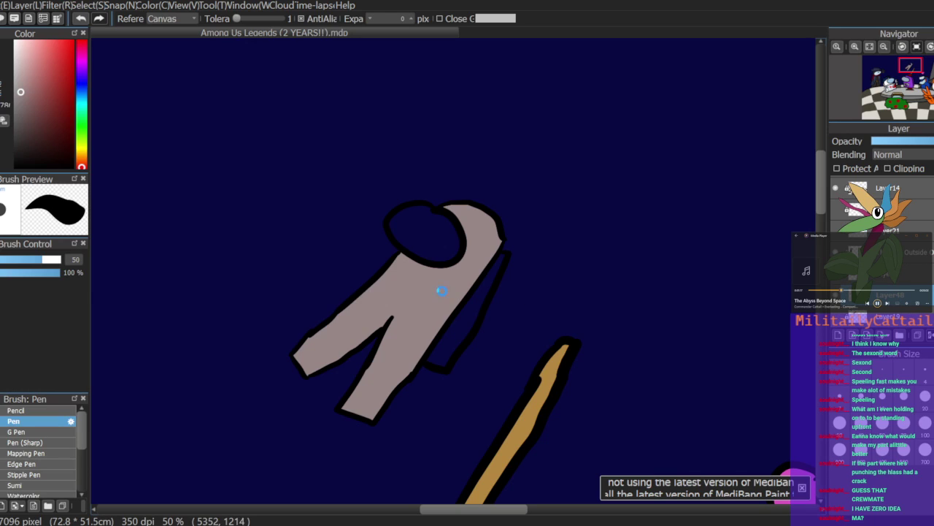
pyautogui.click(473, 310)
pyautogui.click(21, 75)
pyautogui.click(428, 294)
pyautogui.click(15, 75)
pyautogui.click(422, 287)
pyautogui.click(16, 94)
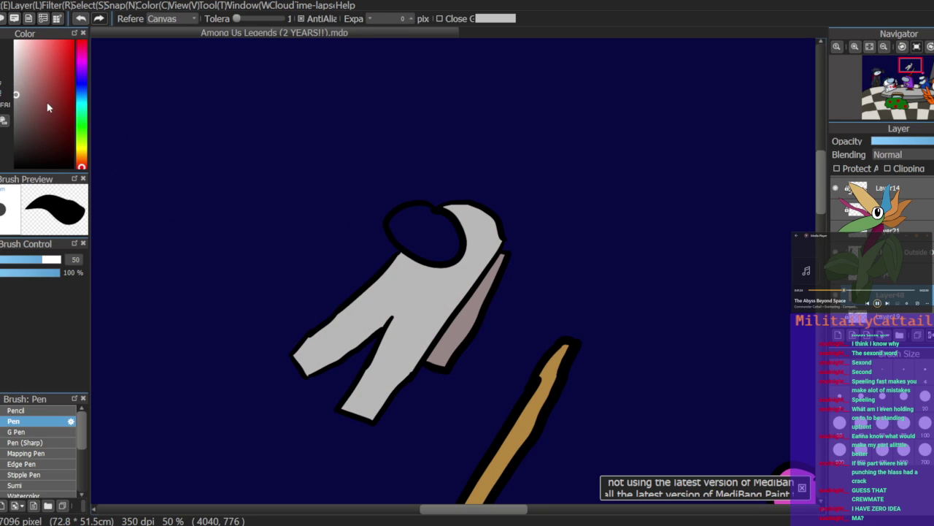
pyautogui.click(416, 280)
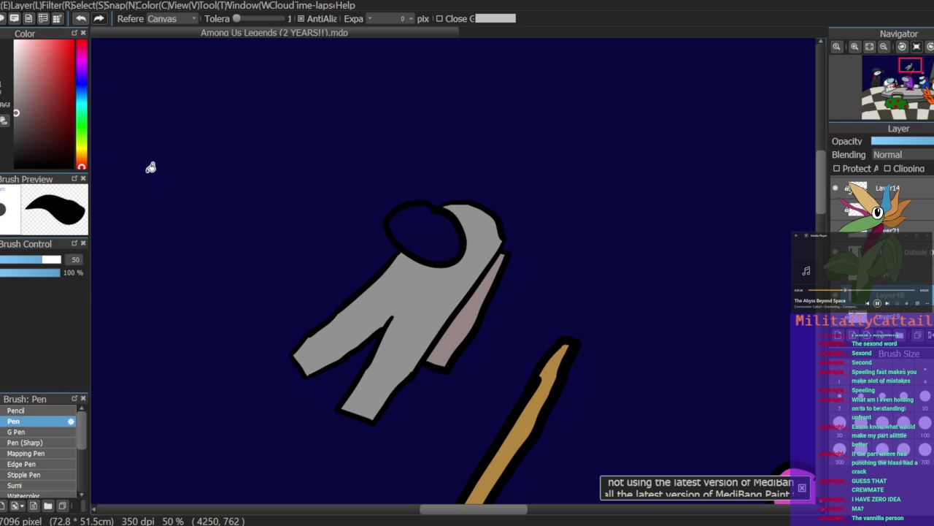
pyautogui.click(471, 311)
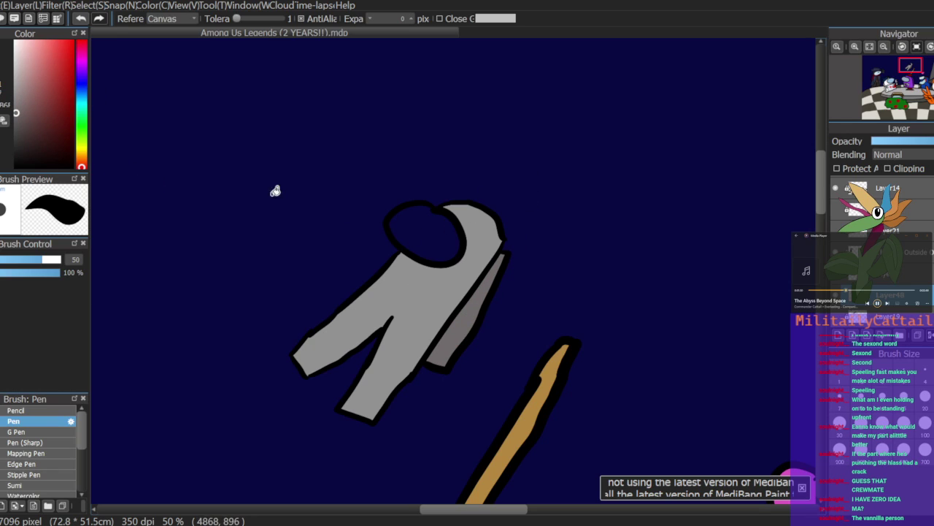
# Step: Divide the floating crewmate's visor with a curved line and fill one half yellow-green and the other purple
pyautogui.moveTo(85, 107); pyautogui.dragTo(86, 137)
pyautogui.click(55, 59)
pyautogui.press('b')
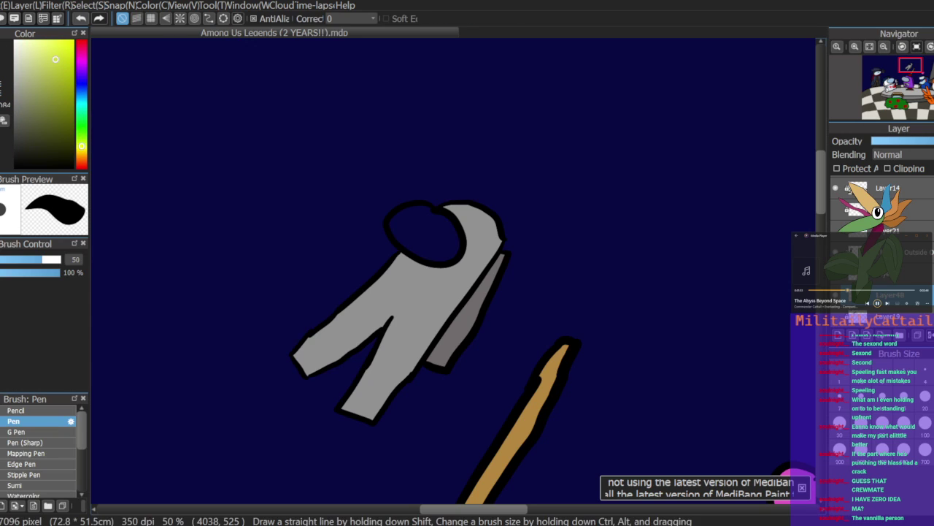
pyautogui.moveTo(435, 213); pyautogui.dragTo(412, 252)
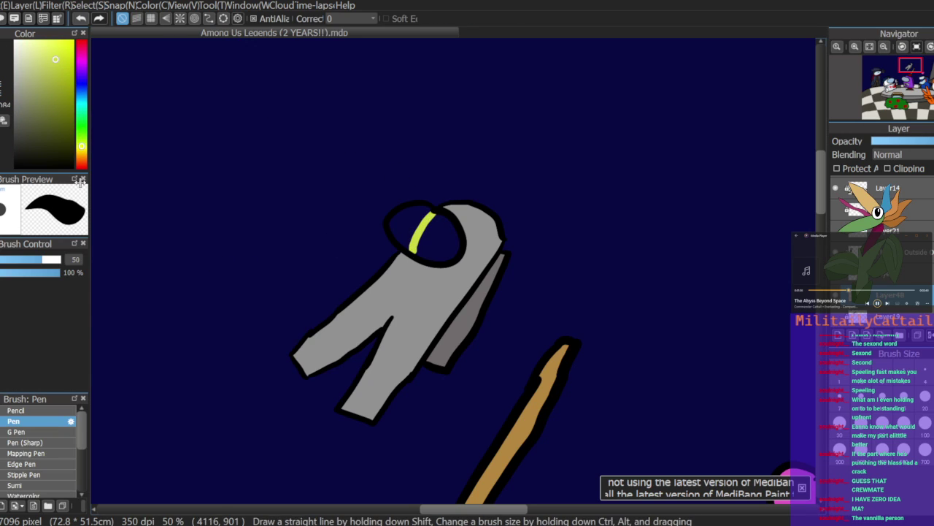
pyautogui.press('g')
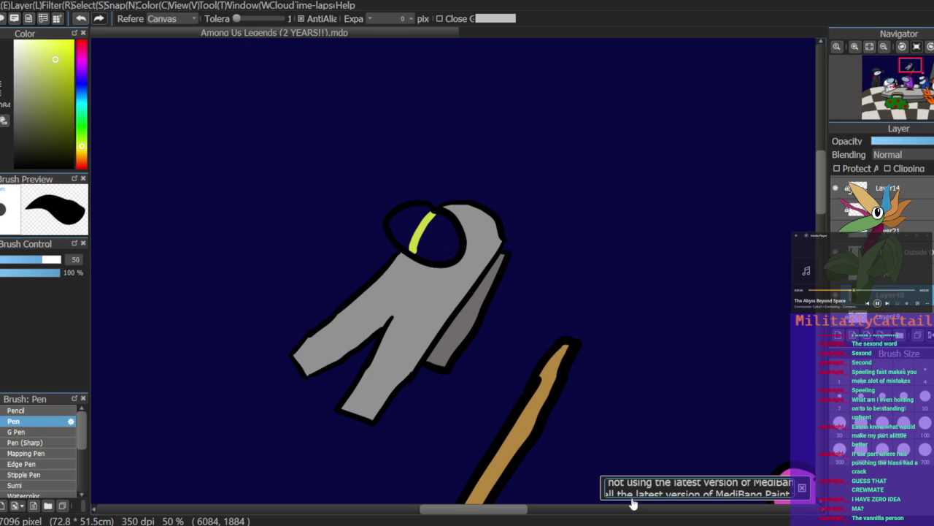
pyautogui.click(414, 223)
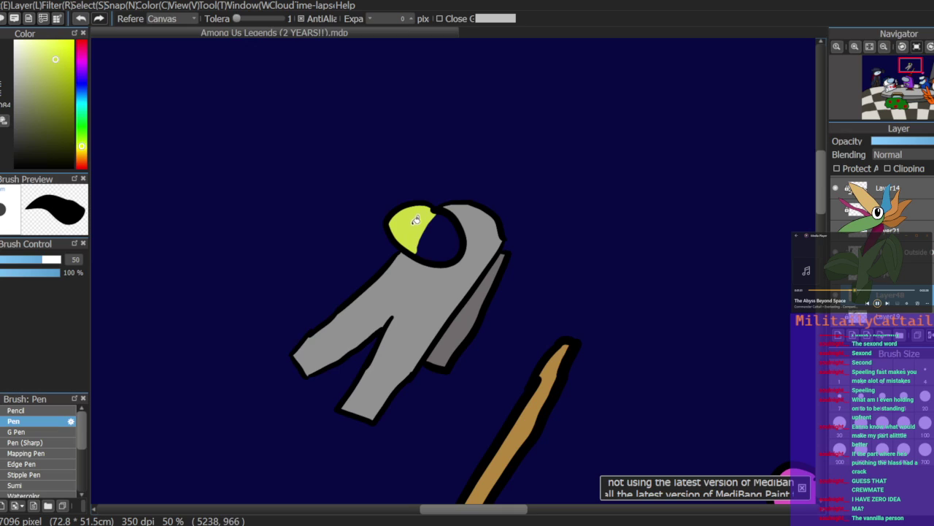
pyautogui.moveTo(81, 88); pyautogui.dragTo(81, 63)
pyautogui.click(438, 226)
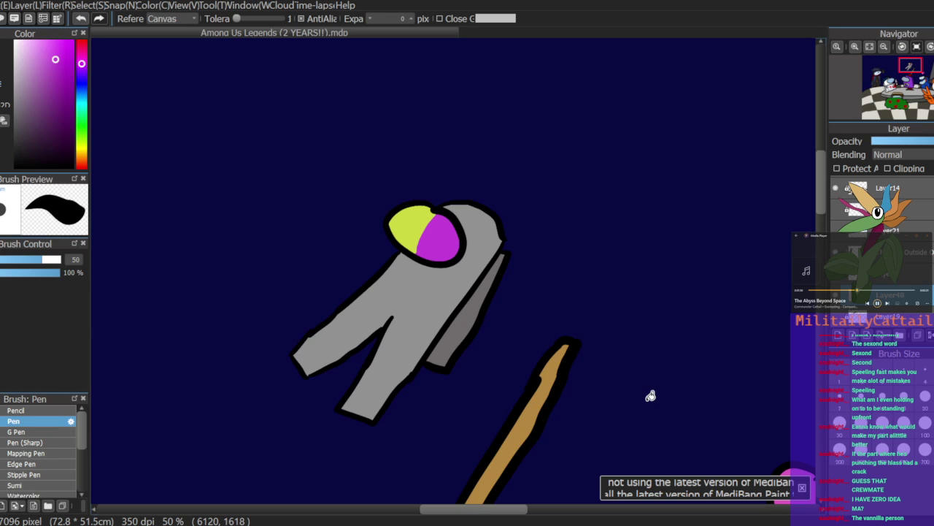
# Step: Draw a solid black hat with pointed ends across the top of the floating crewmate's head
pyautogui.hotkey('ctrl', '+')
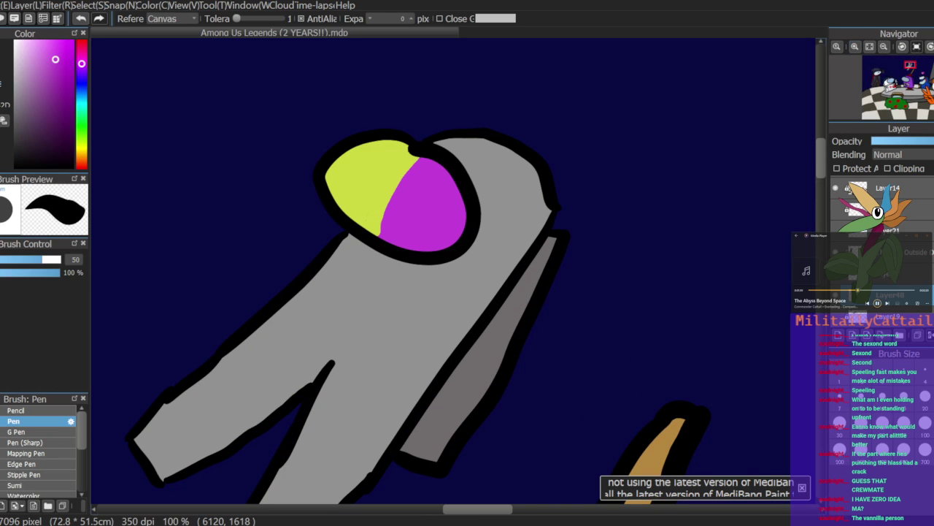
pyautogui.click(14, 166)
pyautogui.press('b')
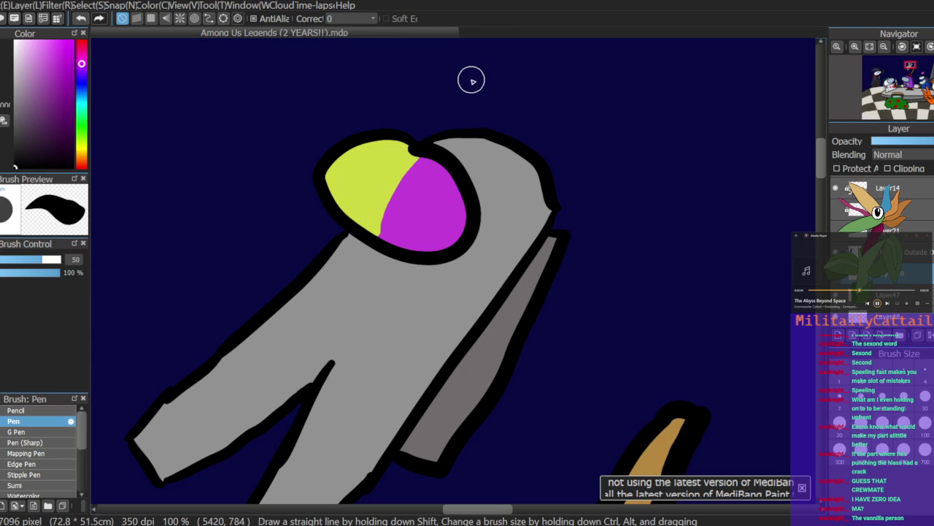
pyautogui.moveTo(466, 139); pyautogui.dragTo(546, 196)
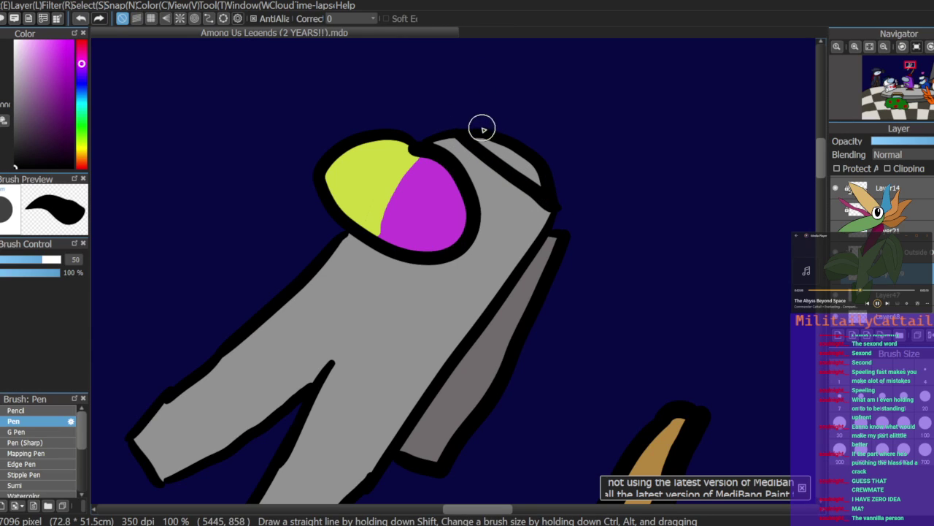
pyautogui.moveTo(559, 202)
pyautogui.mouseDown()
pyautogui.moveTo(587, 206)
pyautogui.moveTo(575, 189)
pyautogui.moveTo(591, 163)
pyautogui.mouseUp()
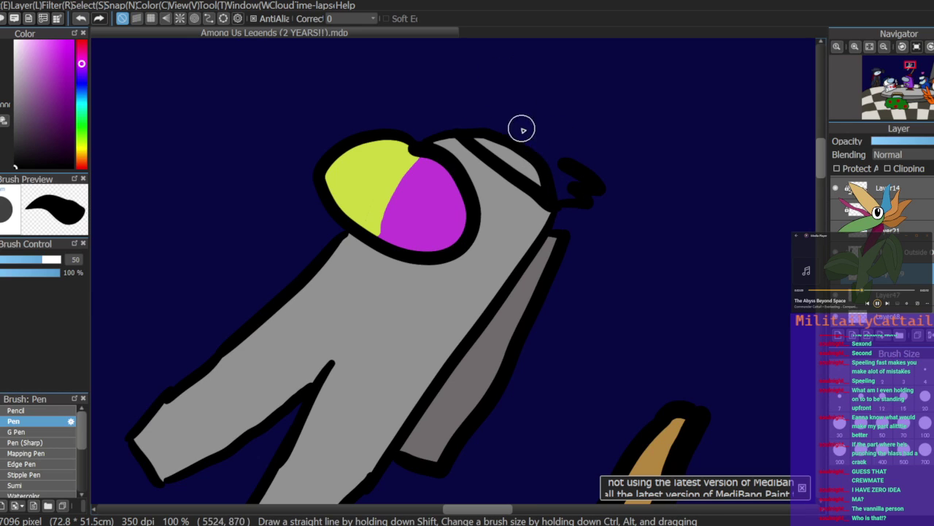
pyautogui.moveTo(460, 125)
pyautogui.mouseDown()
pyautogui.moveTo(486, 93)
pyautogui.moveTo(561, 155)
pyautogui.moveTo(478, 95)
pyautogui.moveTo(468, 110)
pyautogui.moveTo(496, 161)
pyautogui.moveTo(513, 172)
pyautogui.moveTo(487, 128)
pyautogui.moveTo(490, 115)
pyautogui.moveTo(568, 199)
pyautogui.moveTo(519, 157)
pyautogui.moveTo(578, 184)
pyautogui.moveTo(518, 139)
pyautogui.mouseUp()
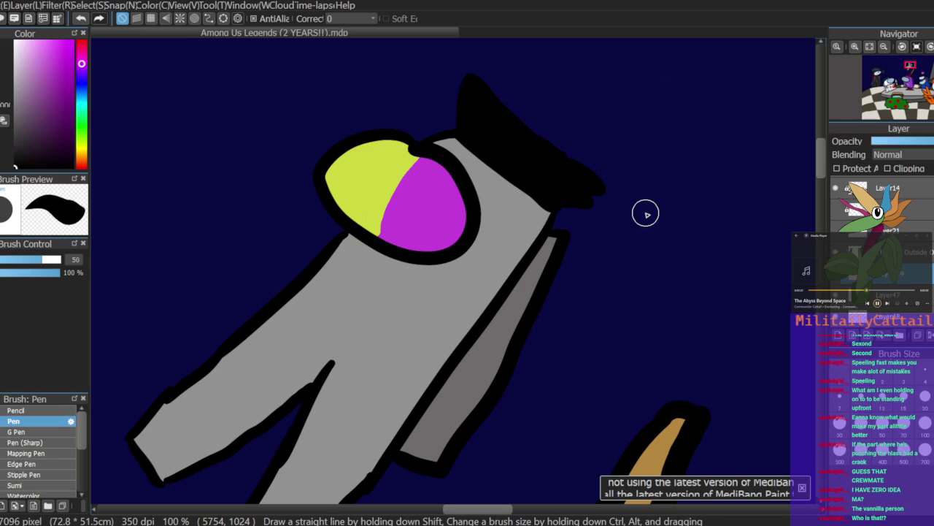
# Step: Enlarge the black hat slightly and reposition it on the floating crewmate's head
pyautogui.hotkey('ctrl', 't')
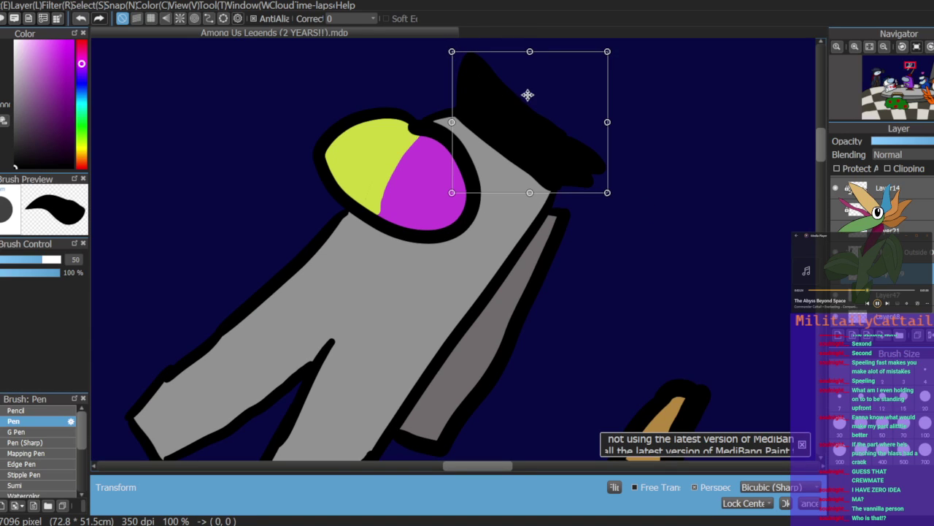
pyautogui.click(884, 46)
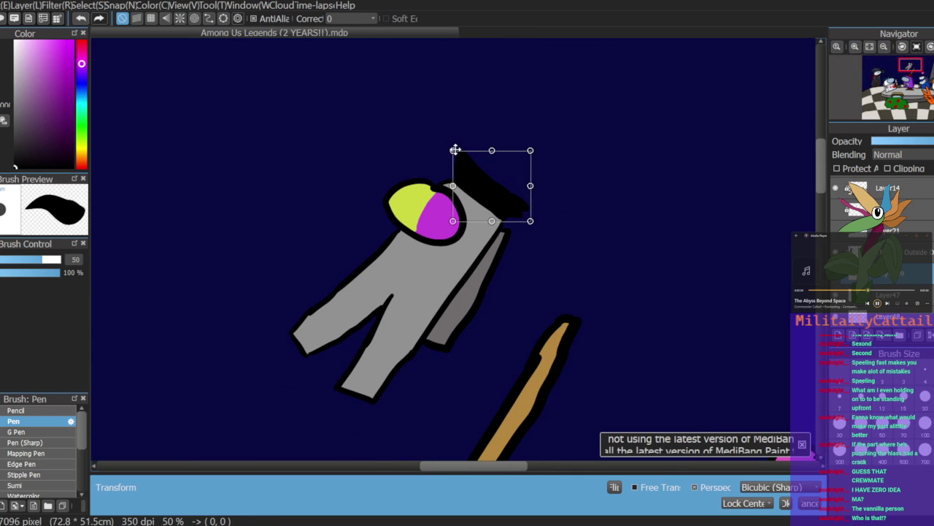
pyautogui.moveTo(449, 147); pyautogui.dragTo(441, 136)
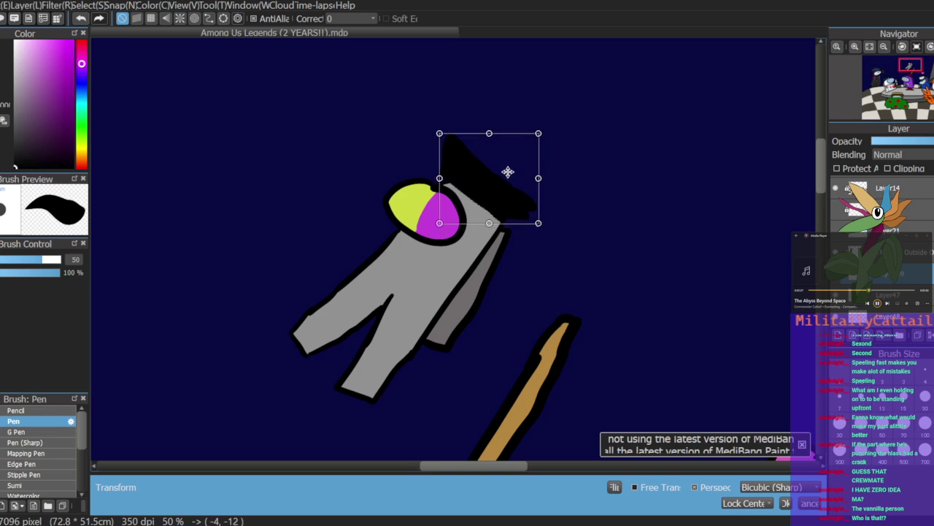
pyautogui.moveTo(512, 173); pyautogui.dragTo(512, 177)
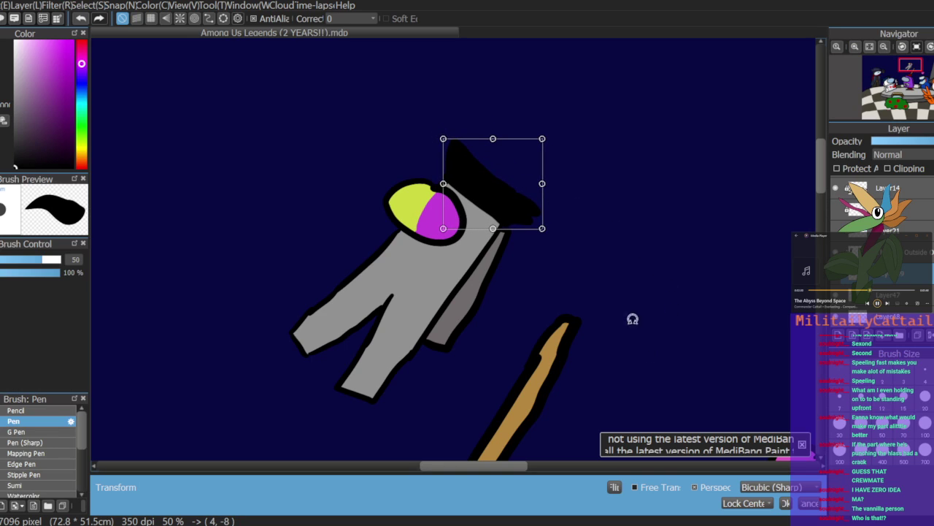
pyautogui.press('Return')
# Step: On the floating crewmate's body layer, fill the body with dark red and the backpack with a darker red
pyautogui.click(82, 39)
pyautogui.moveTo(72, 96); pyautogui.dragTo(68, 79)
pyautogui.press('g')
pyautogui.click(850, 295)
pyautogui.click(836, 296)
pyautogui.click(837, 296)
pyautogui.moveTo(830, 318); pyautogui.dragTo(832, 319)
pyautogui.click(838, 318)
pyautogui.click(837, 318)
pyautogui.click(467, 268)
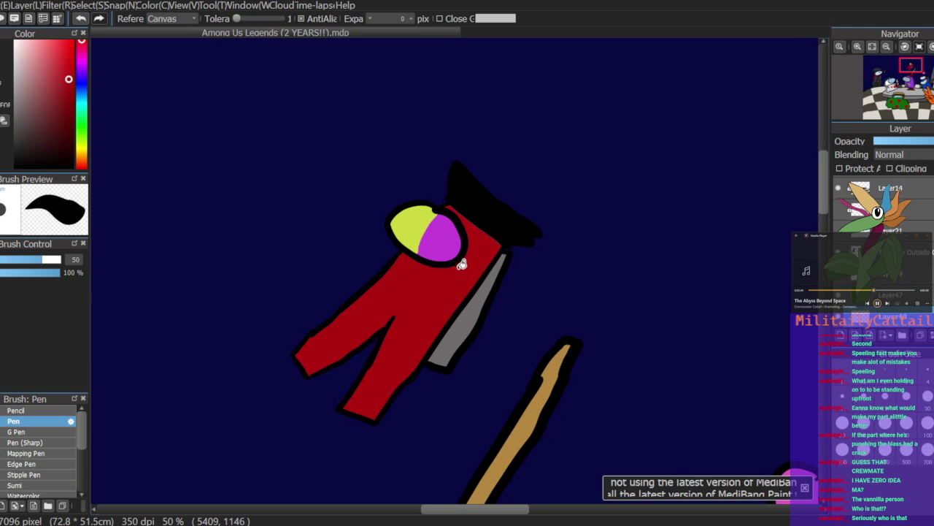
pyautogui.click(67, 102)
pyautogui.click(475, 307)
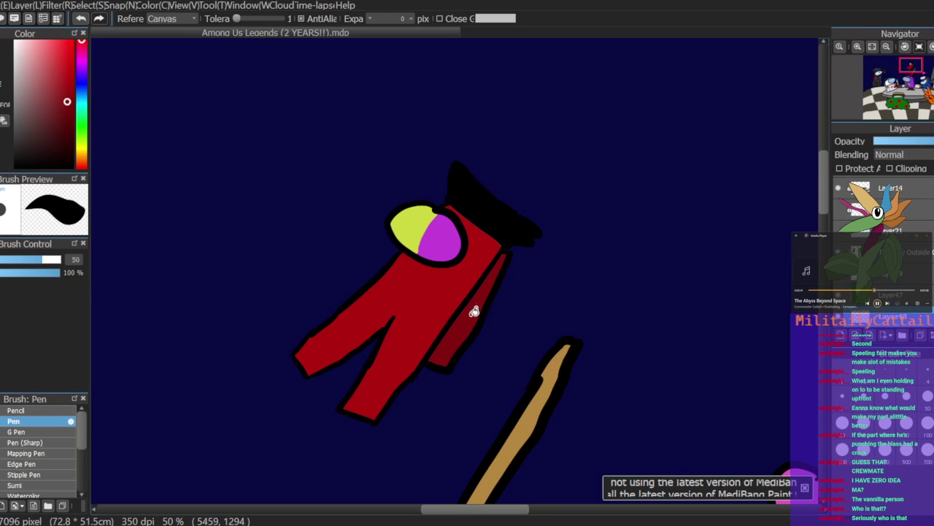
# Step: Show the window glass, pane lines and glittering swirl layers again around the floating crewmate
pyautogui.click(886, 47)
pyautogui.click(886, 47)
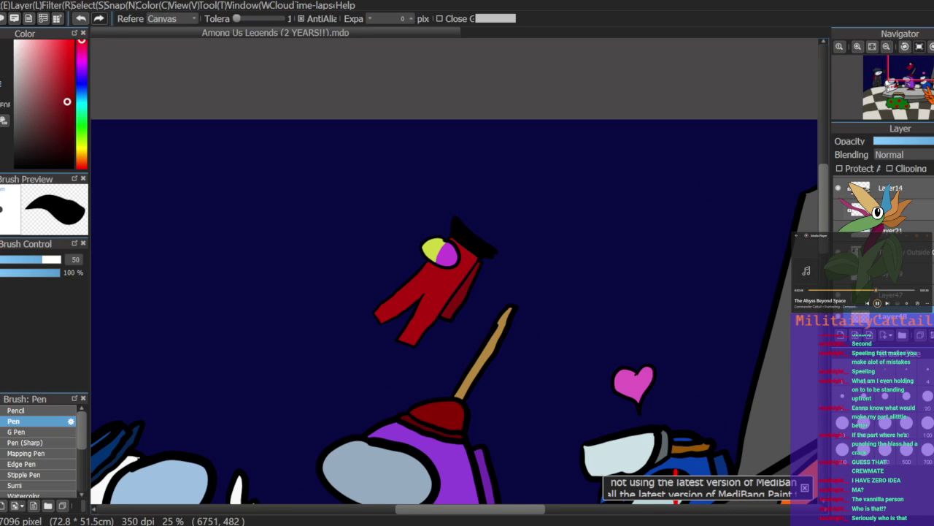
pyautogui.click(838, 231)
pyautogui.click(838, 209)
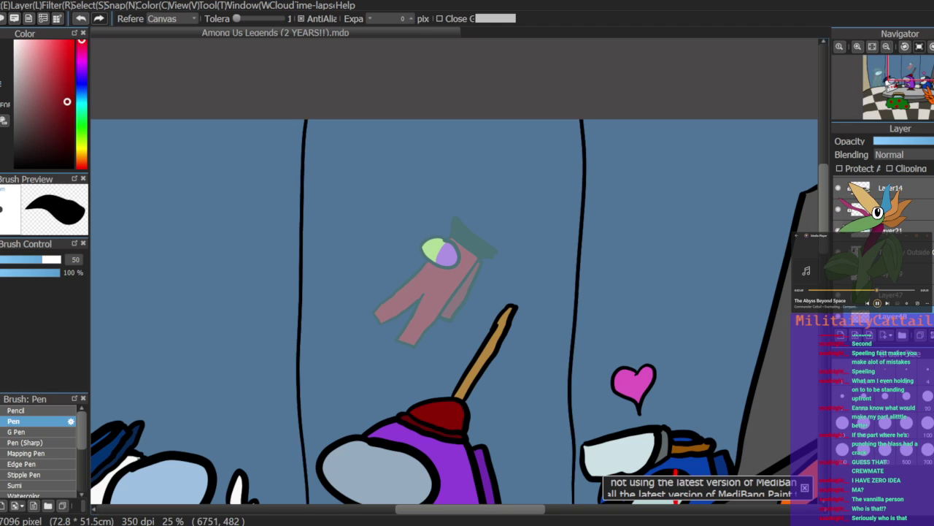
pyautogui.click(886, 48)
pyautogui.click(886, 48)
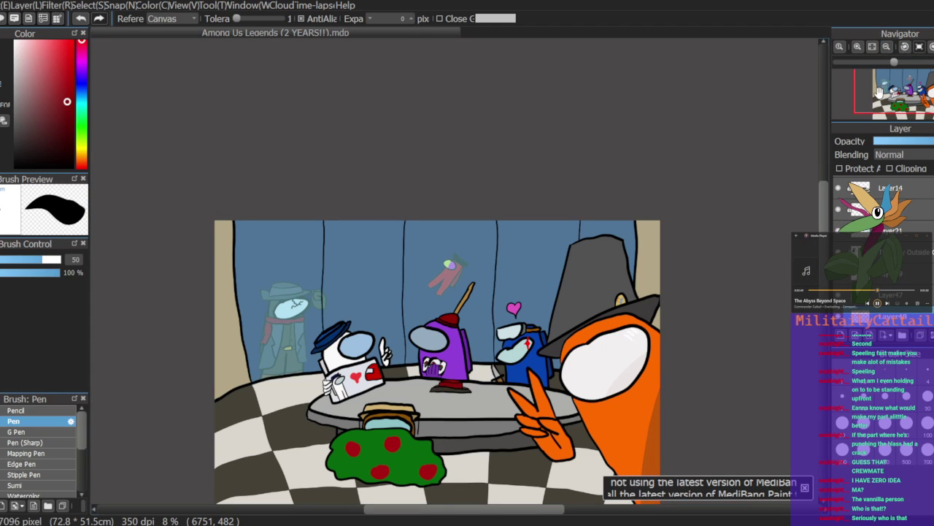
pyautogui.scroll(-2, 883, 252)
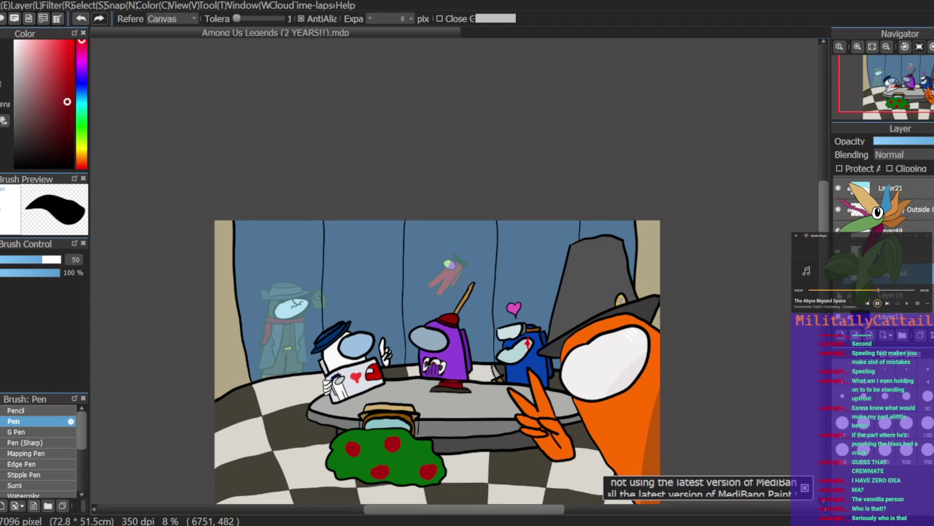
pyautogui.click(842, 300)
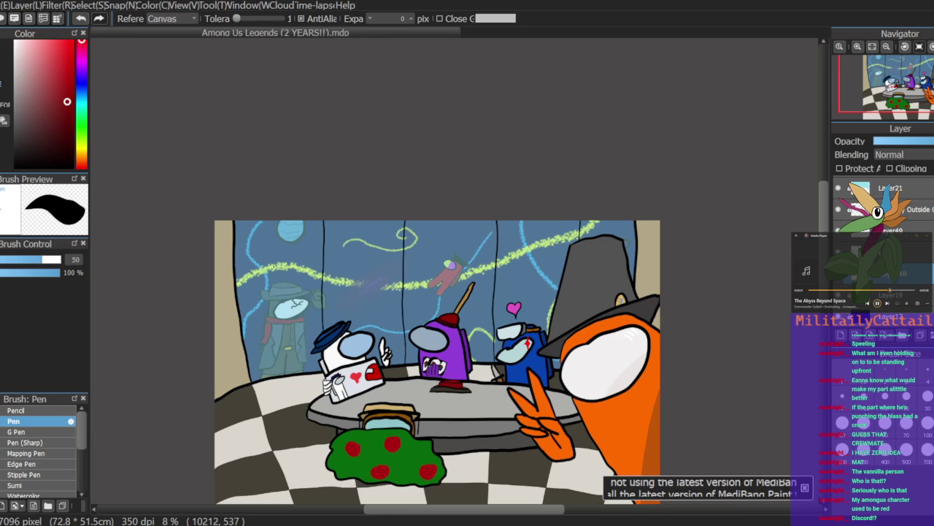
# Step: Outline a tilted rectangular picture frame in black, brush size 50, on the beige wall right of the window, running off the canvas edge
pyautogui.click(858, 46)
pyautogui.click(858, 47)
pyautogui.click(858, 47)
pyautogui.moveTo(891, 89); pyautogui.dragTo(877, 82)
pyautogui.press('b')
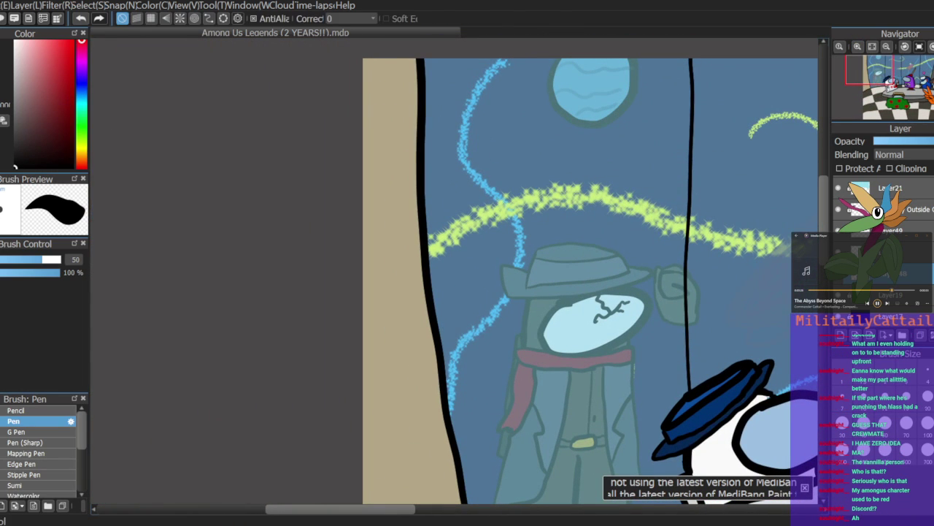
pyautogui.moveTo(881, 79); pyautogui.dragTo(933, 82)
pyautogui.scroll(5, 920, 246)
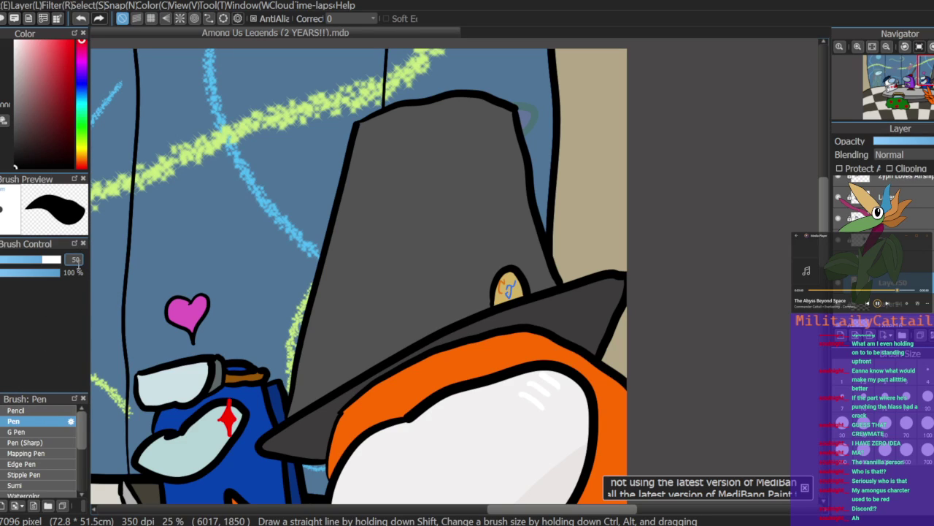
pyautogui.moveTo(615, 126)
pyautogui.mouseDown()
pyautogui.moveTo(578, 147)
pyautogui.moveTo(569, 202)
pyautogui.moveTo(623, 208)
pyautogui.mouseUp()
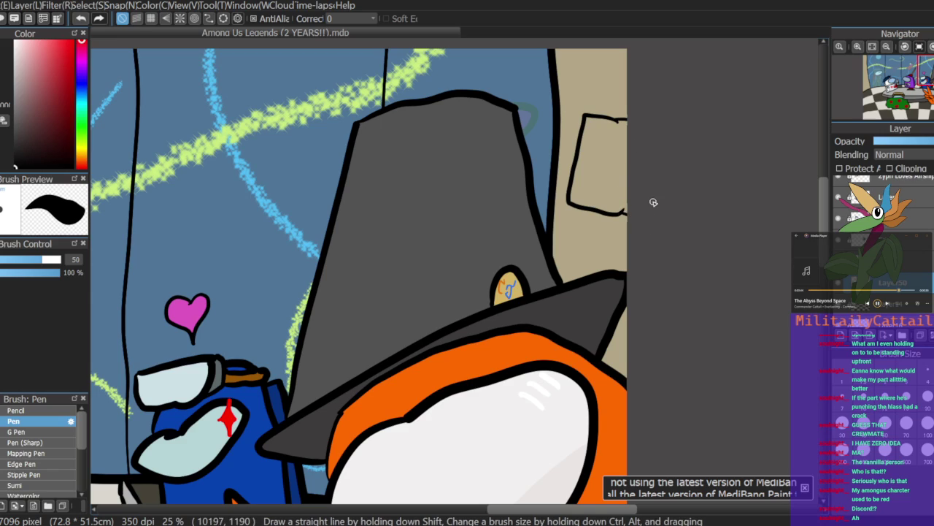
# Step: Draw a second black outline just inside the picture frame to form its border
pyautogui.moveTo(590, 121)
pyautogui.mouseDown()
pyautogui.moveTo(575, 198)
pyautogui.moveTo(625, 212)
pyautogui.mouseUp()
pyautogui.moveTo(590, 122); pyautogui.dragTo(629, 127)
pyautogui.moveTo(618, 210); pyautogui.dragTo(635, 220)
pyautogui.press('e')
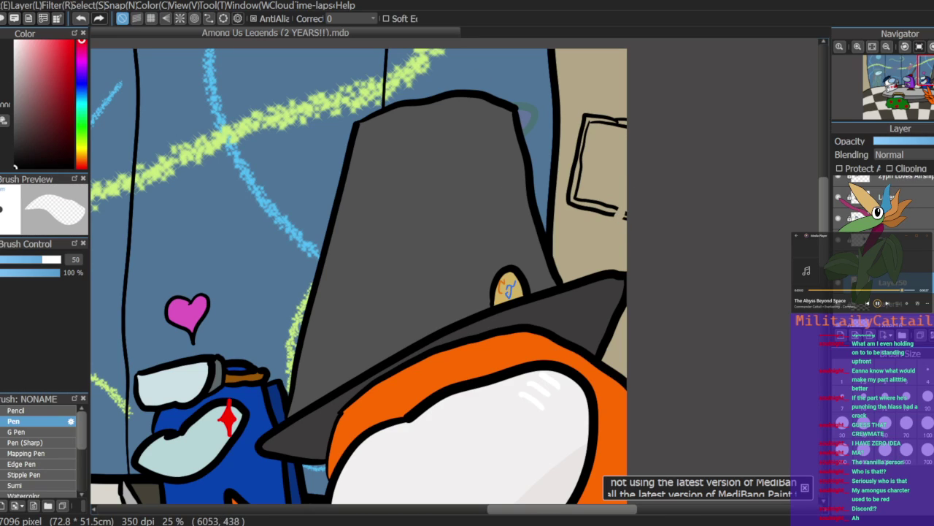
pyautogui.press('e')
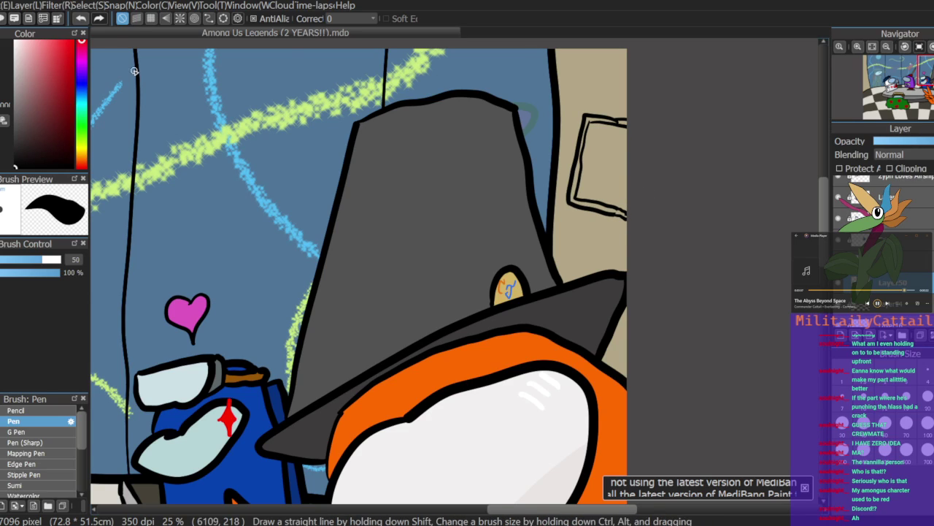
# Step: Draw a crewmate with an oval visor and partial body inside the wall picture, redrawing the visor slightly lower
pyautogui.moveTo(603, 140)
pyautogui.mouseDown()
pyautogui.moveTo(613, 163)
pyautogui.moveTo(620, 146)
pyautogui.moveTo(608, 144)
pyautogui.moveTo(587, 200)
pyautogui.mouseUp()
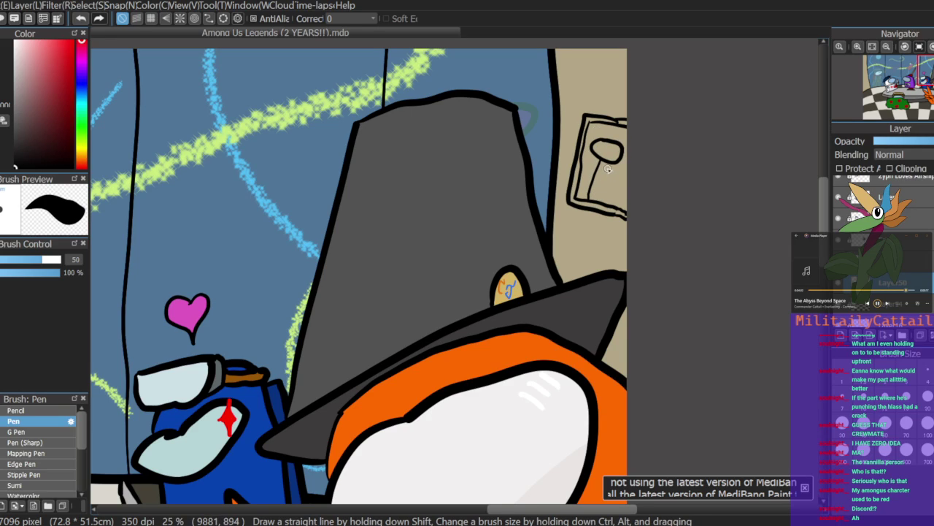
pyautogui.hotkey('ctrl', 'z')
pyautogui.moveTo(596, 149)
pyautogui.mouseDown()
pyautogui.moveTo(620, 160)
pyautogui.moveTo(608, 148)
pyautogui.moveTo(619, 155)
pyautogui.moveTo(620, 170)
pyautogui.moveTo(599, 166)
pyautogui.moveTo(596, 195)
pyautogui.mouseUp()
pyautogui.moveTo(603, 149); pyautogui.dragTo(621, 140)
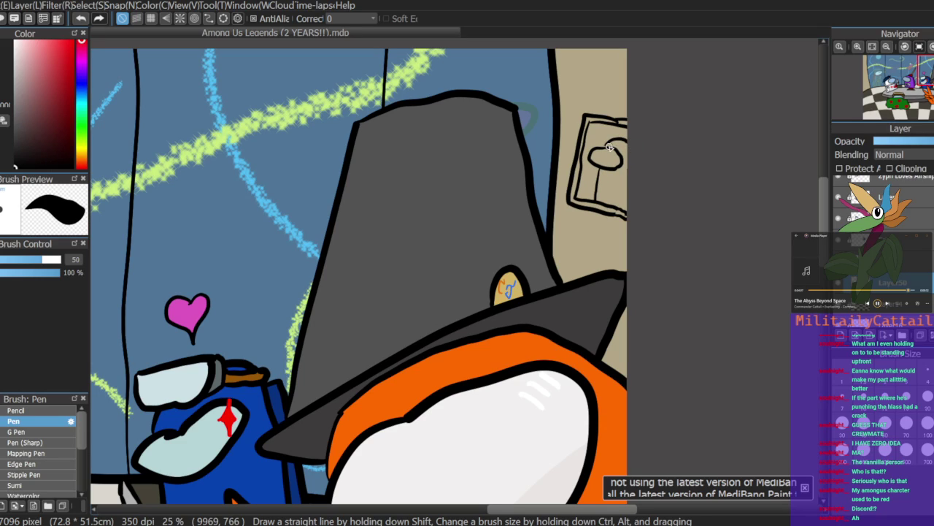
pyautogui.hotkey('ctrl', 'z')
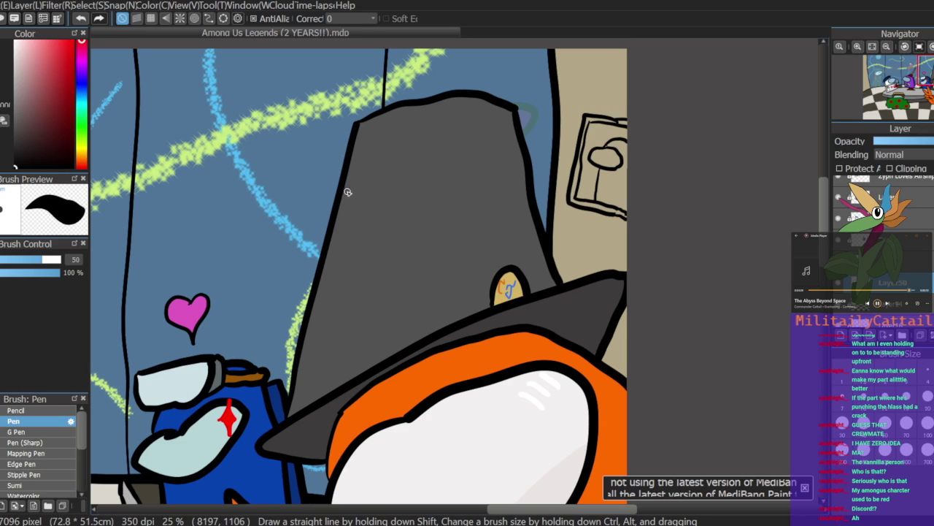
# Step: Fill the framed crewmate's visor with light blue and its body with bright yellow
pyautogui.moveTo(82, 143); pyautogui.dragTo(82, 151)
pyautogui.click(63, 71)
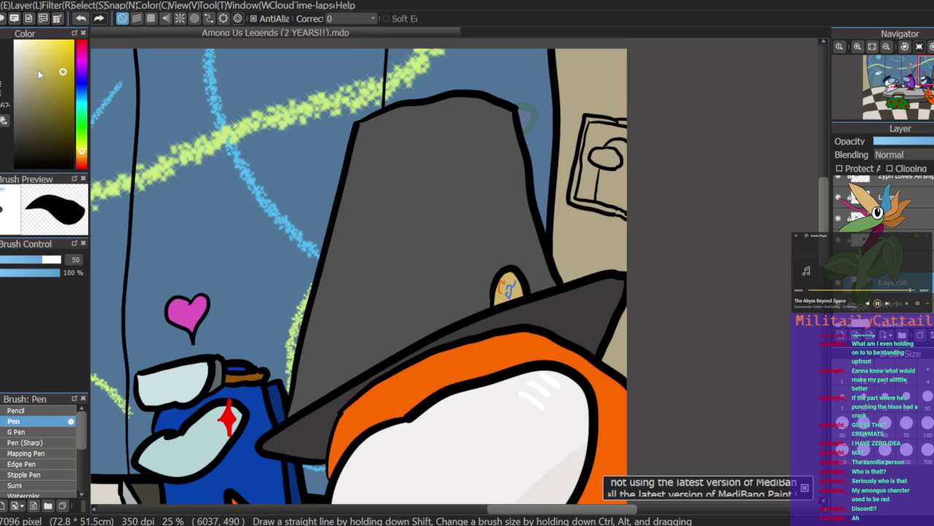
pyautogui.press('g')
pyautogui.click(620, 169)
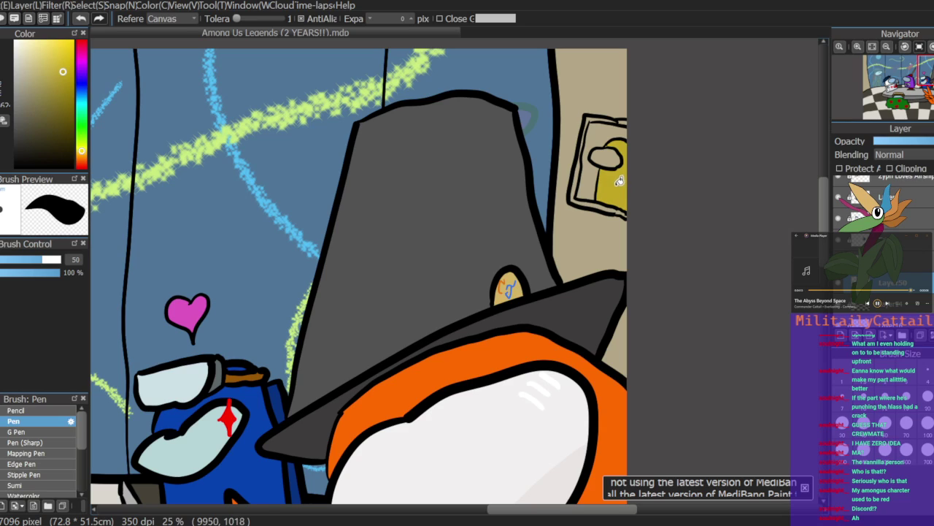
pyautogui.click(81, 99)
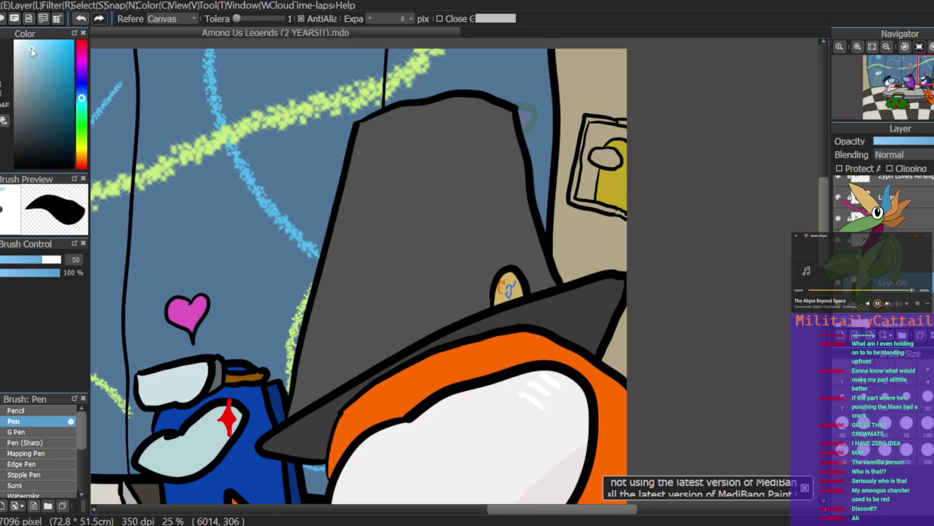
pyautogui.click(605, 156)
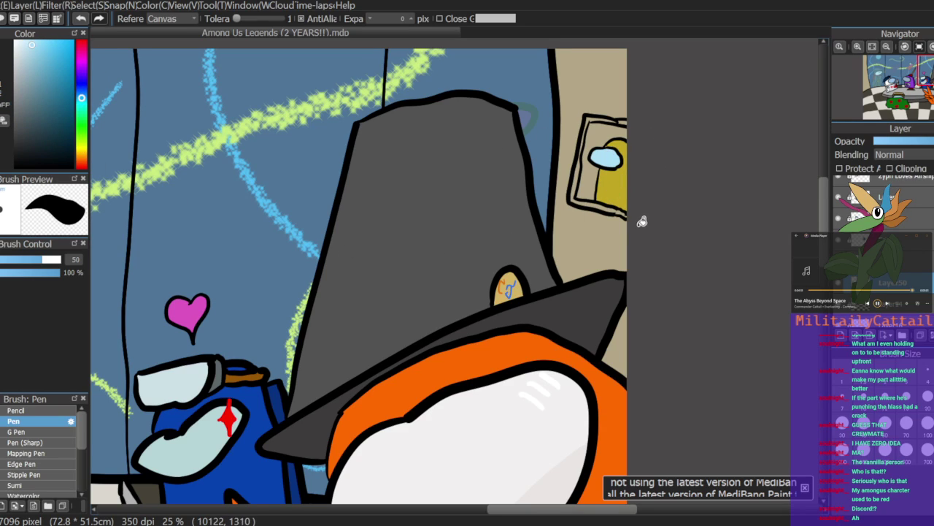
pyautogui.click(81, 152)
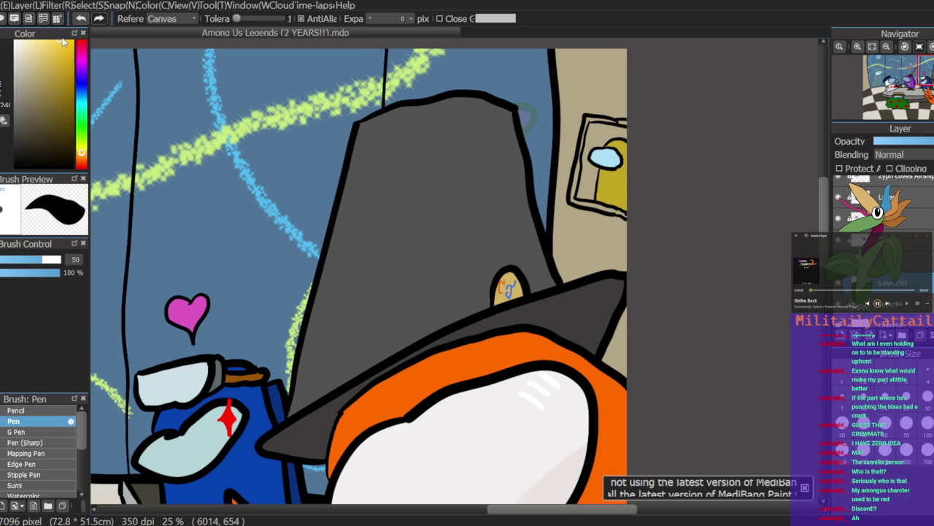
pyautogui.click(622, 179)
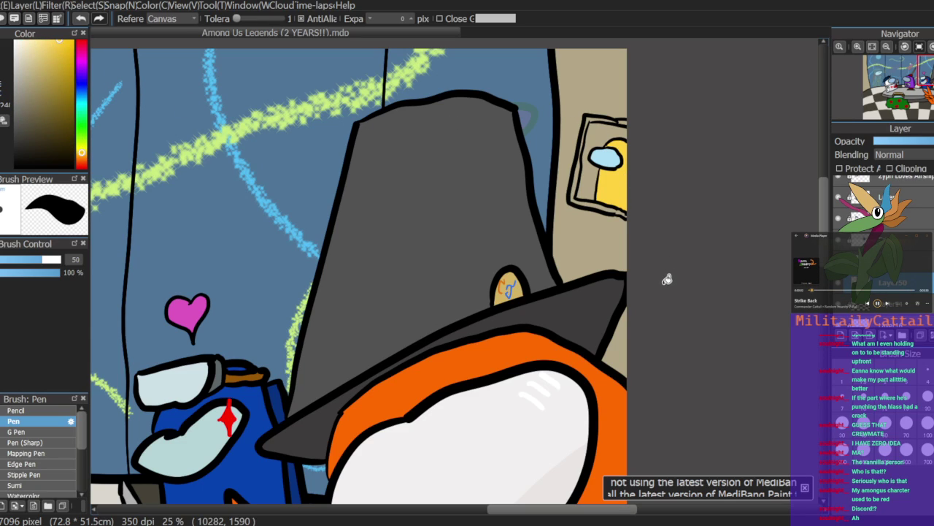
# Step: Fill the wall picture's background with white and its frame border with orange-brown
pyautogui.click(15, 44)
pyautogui.click(600, 131)
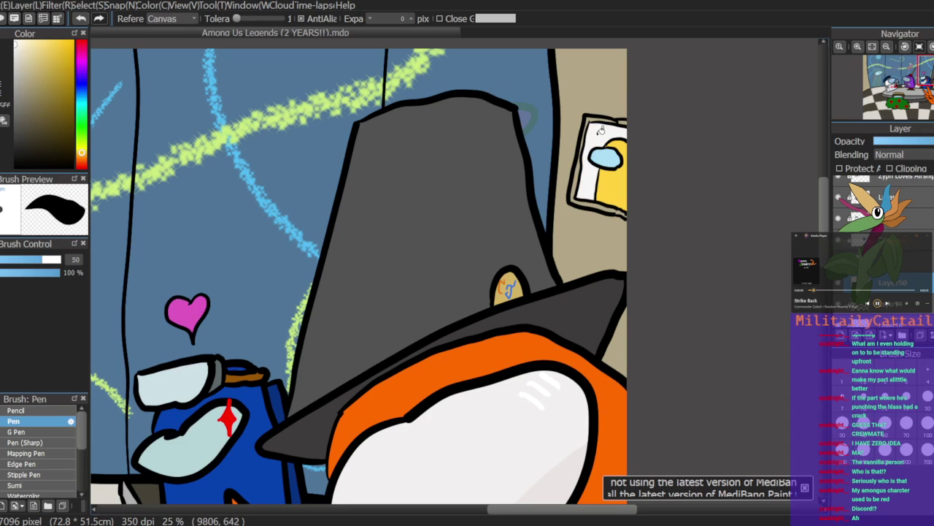
pyautogui.click(81, 158)
pyautogui.click(60, 75)
pyautogui.click(575, 182)
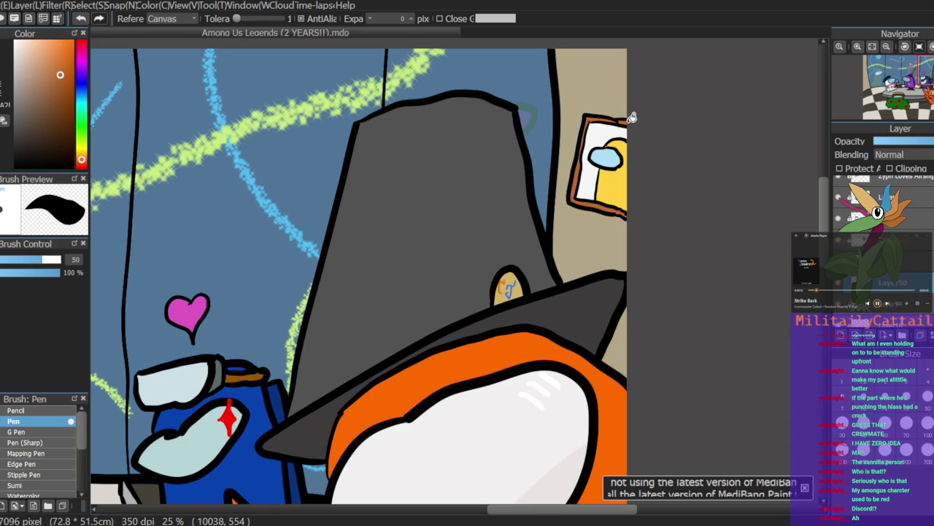
# Step: Set the brush size to 25 and outline a small wedge-shaped block in black on the framed crewmate's head
pyautogui.press('b')
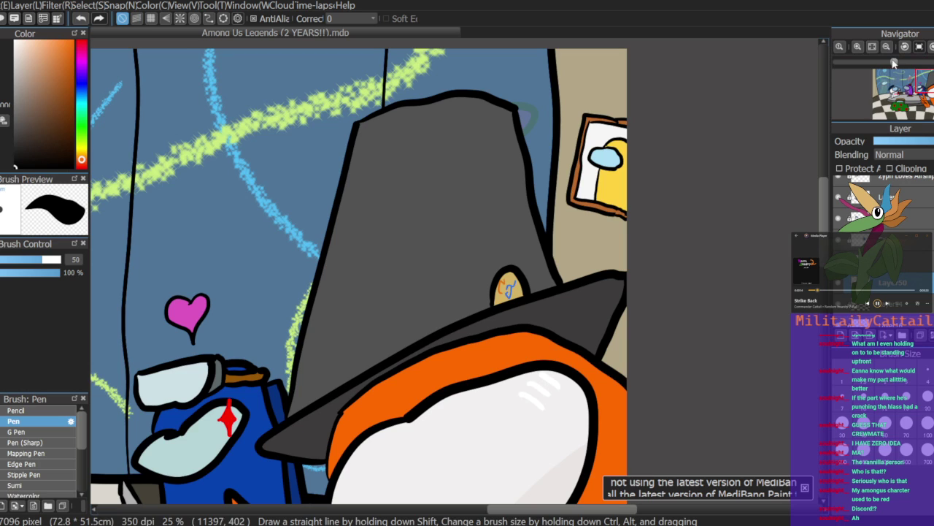
pyautogui.click(859, 47)
pyautogui.click(859, 49)
pyautogui.click(859, 49)
pyautogui.click(858, 49)
pyautogui.click(859, 49)
pyautogui.click(858, 49)
pyautogui.moveTo(920, 84); pyautogui.dragTo(933, 75)
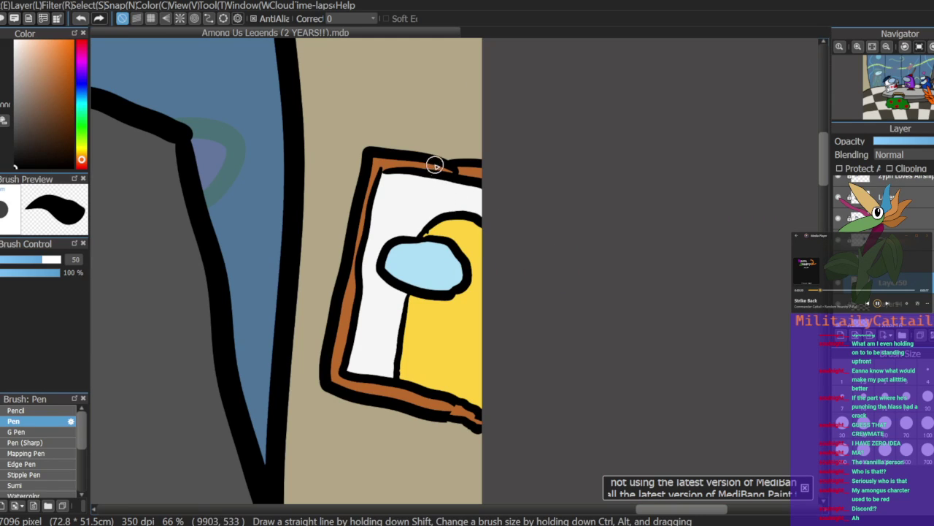
pyautogui.write('25')
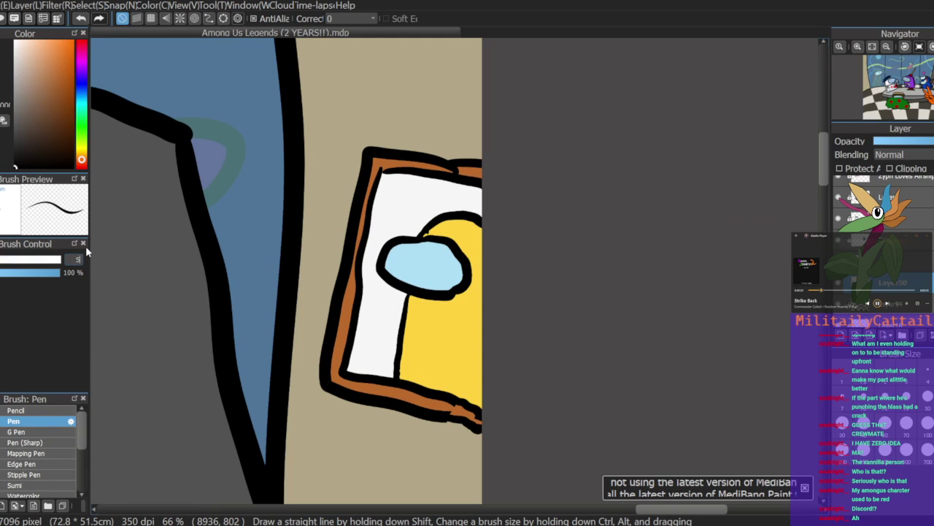
pyautogui.moveTo(443, 227)
pyautogui.mouseDown()
pyautogui.moveTo(445, 195)
pyautogui.moveTo(480, 210)
pyautogui.moveTo(457, 196)
pyautogui.moveTo(480, 191)
pyautogui.moveTo(444, 195)
pyautogui.moveTo(481, 191)
pyautogui.mouseUp()
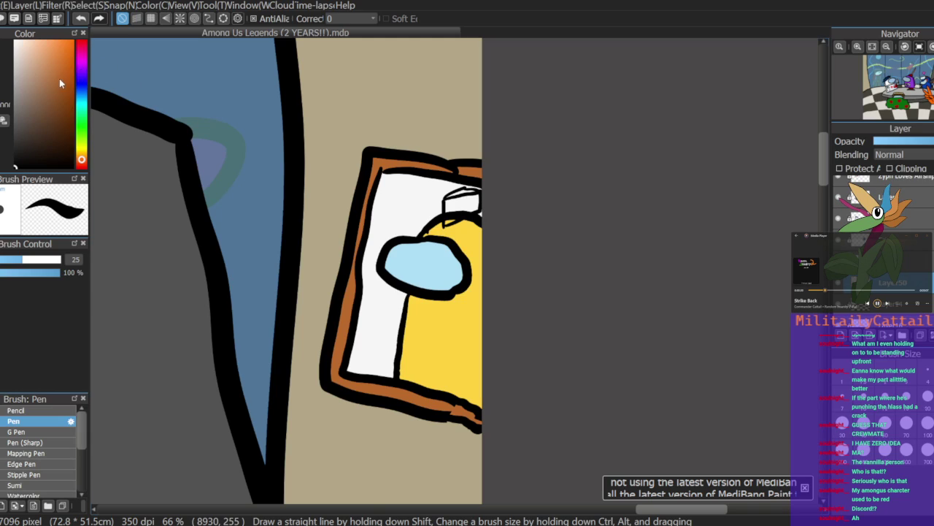
# Step: Fill the block on the framed crewmate's head with dark orange and touch up its edges
pyautogui.press('g')
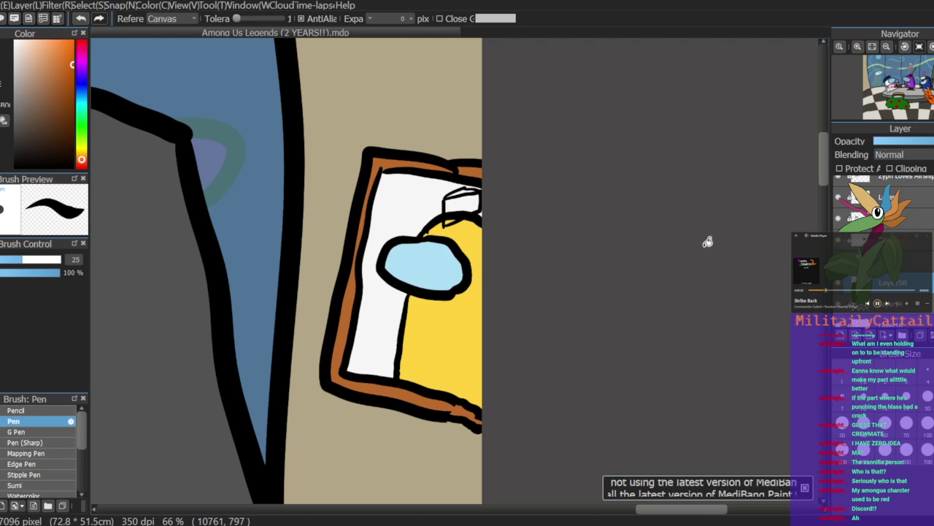
pyautogui.click(474, 205)
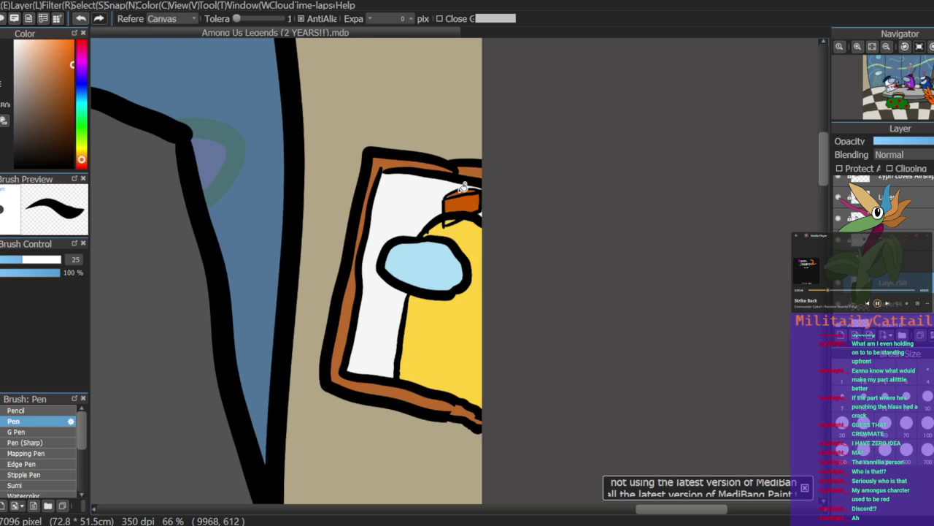
pyautogui.press('b')
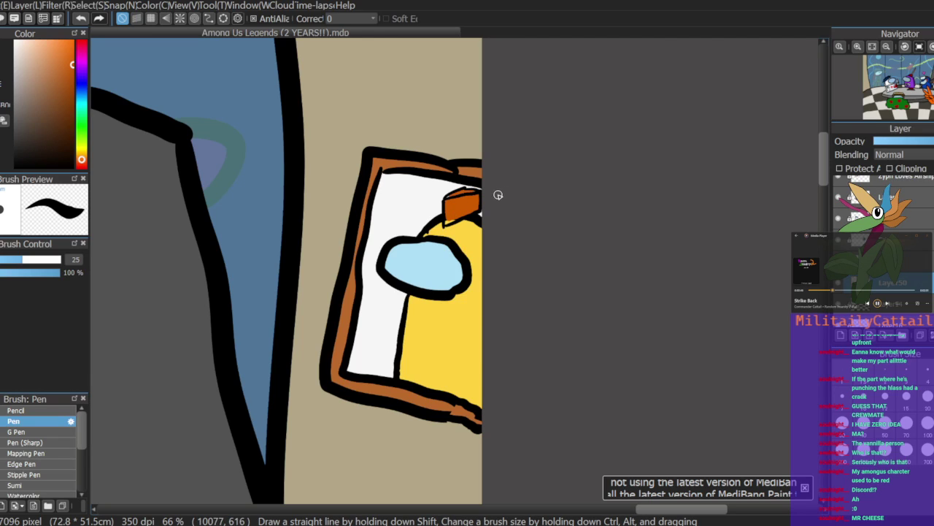
pyautogui.press('g')
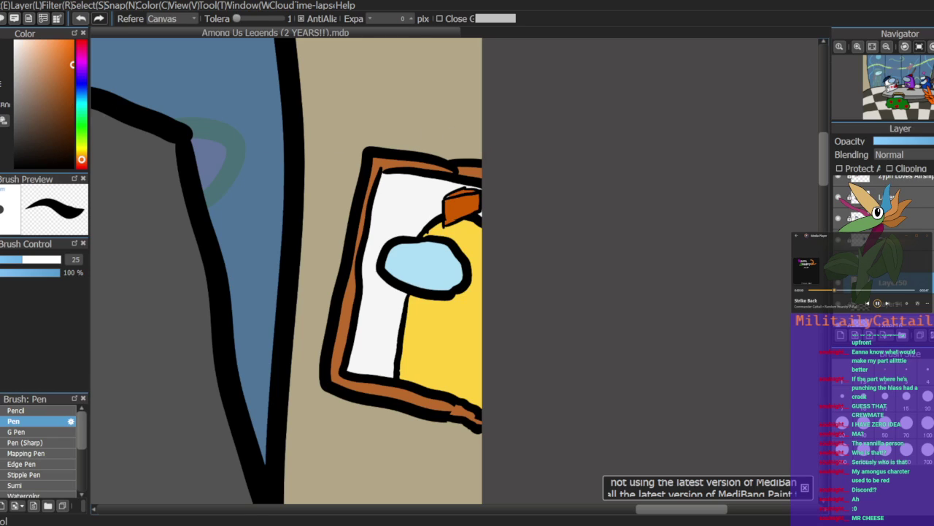
pyautogui.press('b')
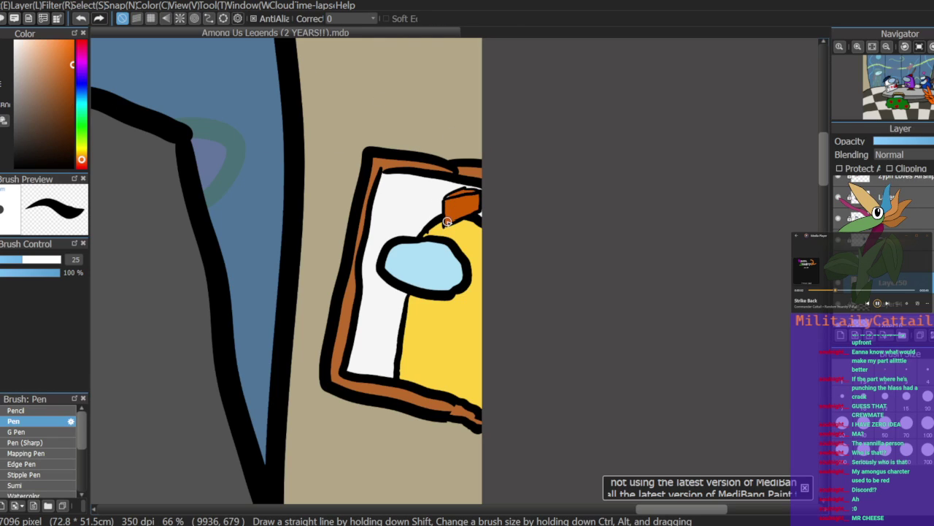
# Step: Rename the wall picture's layer as Never Forget~ and return to a view of the whole table scene
pyautogui.moveTo(911, 58)
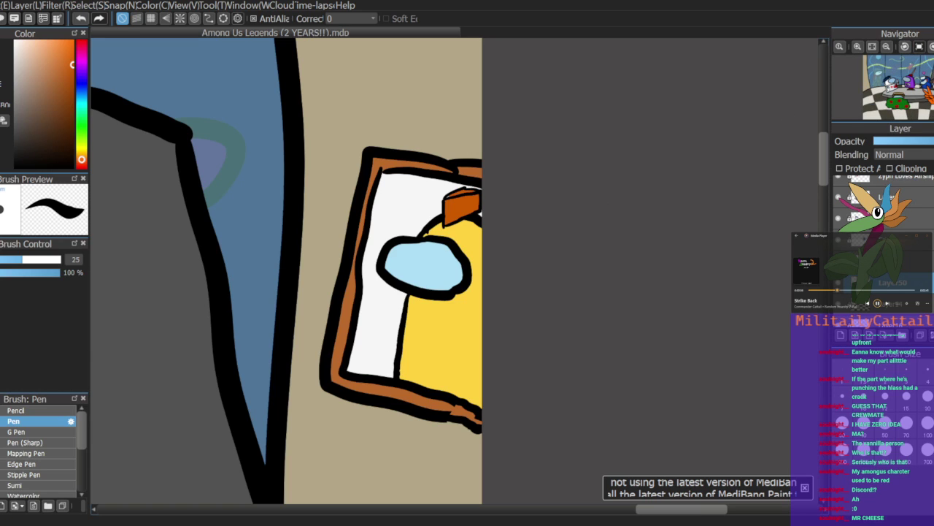
pyautogui.press('v')
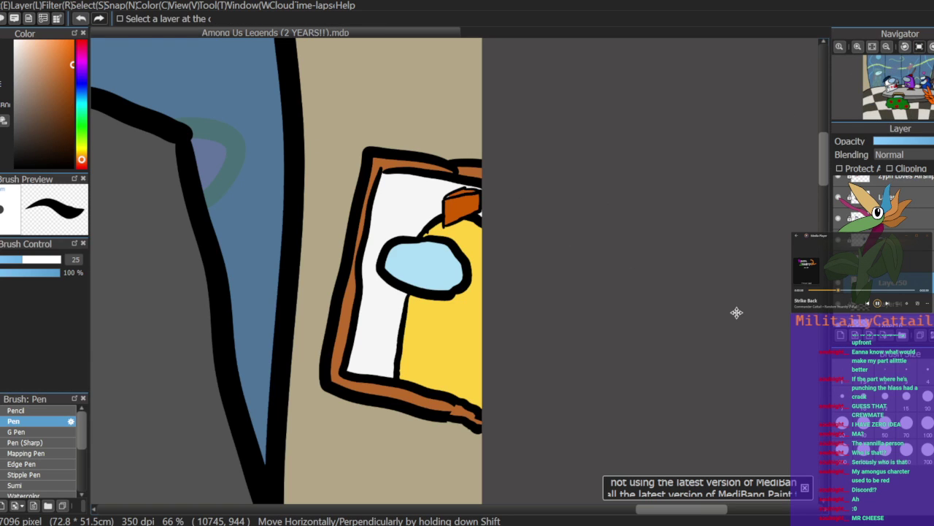
pyautogui.click(886, 48)
pyautogui.click(886, 48)
pyautogui.click(886, 47)
pyautogui.click(886, 47)
pyautogui.click(886, 47)
pyautogui.moveTo(921, 95)
pyautogui.mouseDown()
pyautogui.moveTo(912, 88)
pyautogui.moveTo(901, 103)
pyautogui.mouseUp()
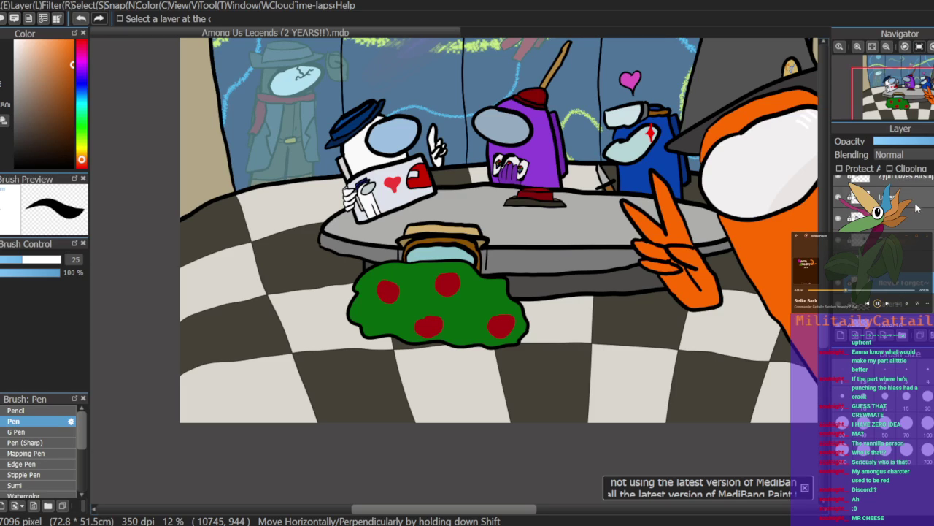
# Step: Add a new layer at the top of the layer stack and show the REF layer
pyautogui.scroll(3, 917, 206)
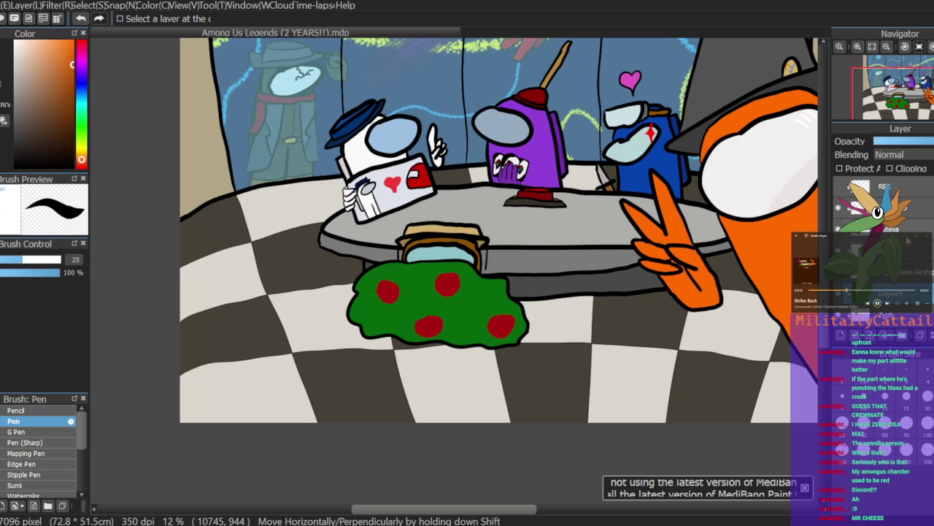
pyautogui.click(910, 214)
pyautogui.click(840, 335)
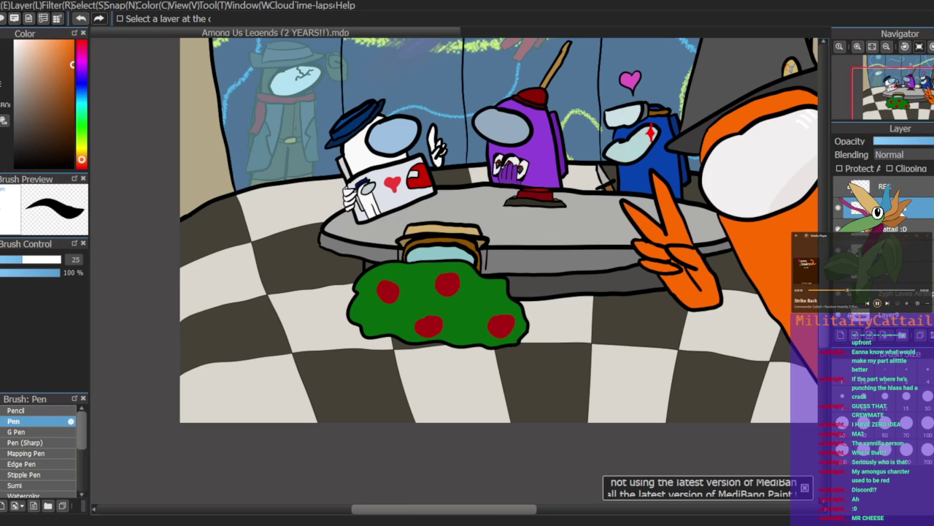
pyautogui.click(836, 189)
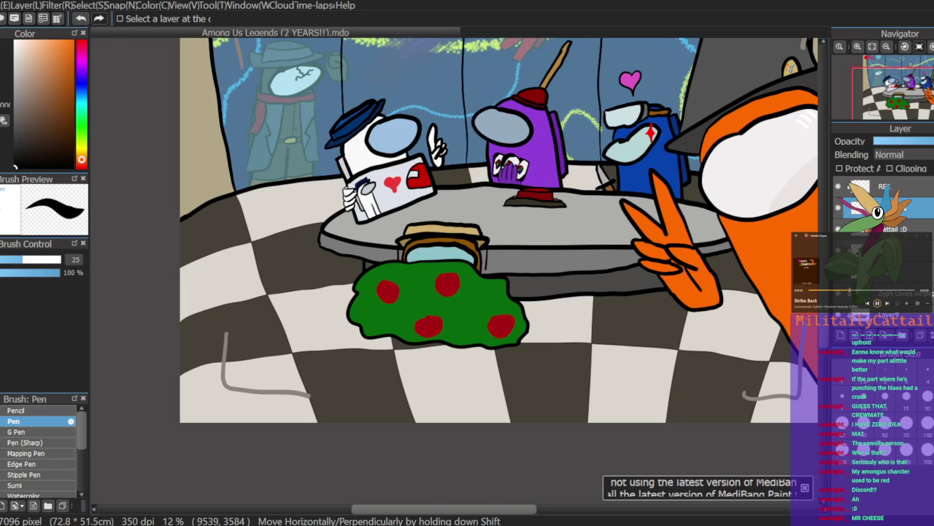
# Step: Handwrite the word AMONG in dark red across the floor and the green bush, shaping the first letter like a crewmate
pyautogui.press('b')
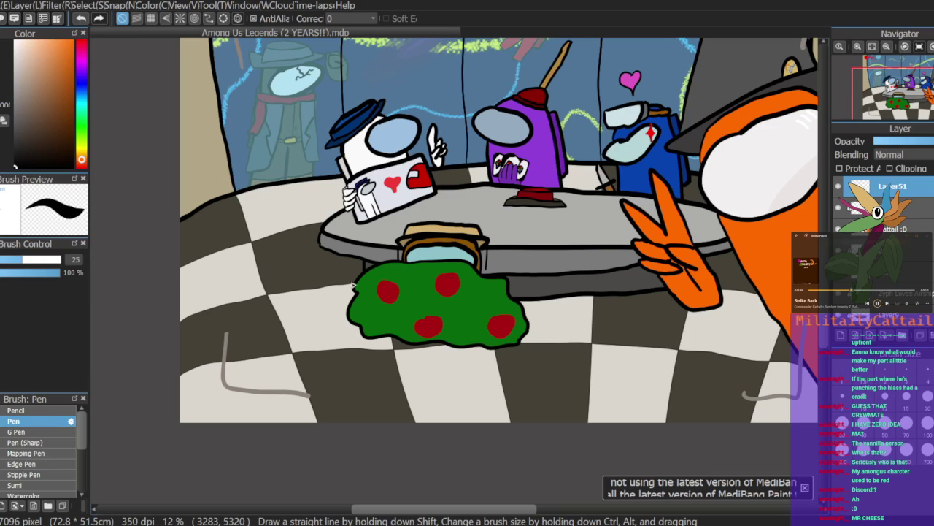
pyautogui.moveTo(87, 103)
pyautogui.mouseDown()
pyautogui.moveTo(81, 40)
pyautogui.moveTo(57, 130)
pyautogui.moveTo(72, 98)
pyautogui.mouseUp()
pyautogui.moveTo(198, 295)
pyautogui.mouseDown()
pyautogui.moveTo(230, 240)
pyautogui.moveTo(261, 324)
pyautogui.mouseUp()
pyautogui.moveTo(224, 267)
pyautogui.mouseDown()
pyautogui.moveTo(244, 277)
pyautogui.moveTo(239, 258)
pyautogui.moveTo(201, 275)
pyautogui.moveTo(222, 257)
pyautogui.mouseUp()
pyautogui.hotkey('ctrl', 'z')
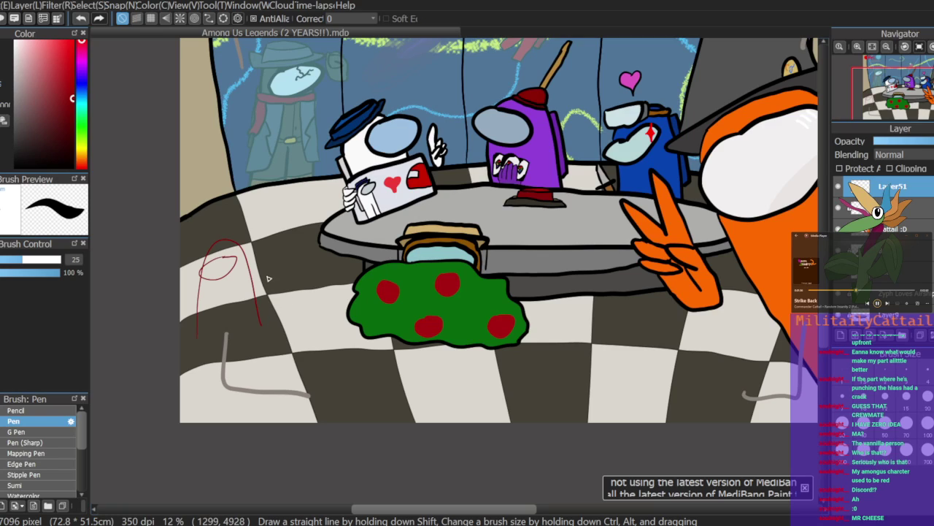
pyautogui.moveTo(320, 272); pyautogui.dragTo(324, 273)
pyautogui.moveTo(357, 322)
pyautogui.mouseDown()
pyautogui.moveTo(361, 277)
pyautogui.moveTo(379, 320)
pyautogui.mouseUp()
pyautogui.moveTo(411, 272); pyautogui.dragTo(432, 294)
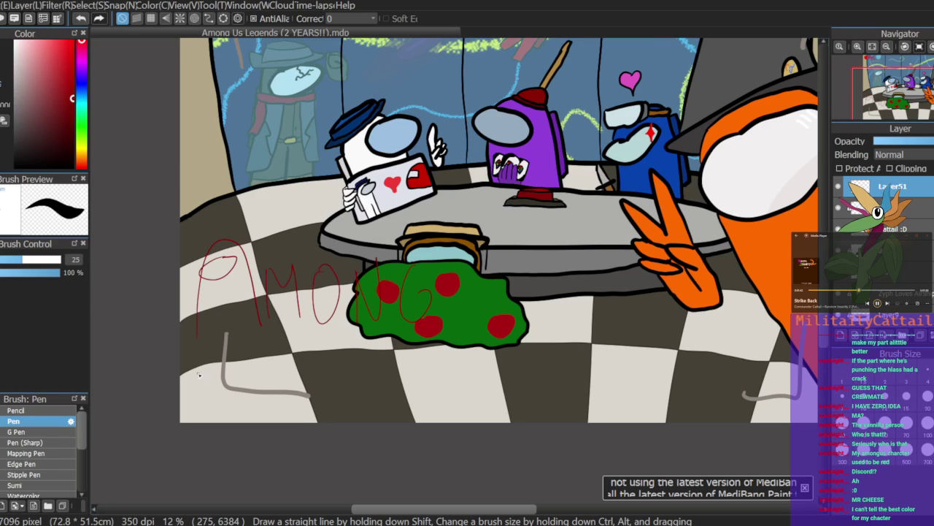
# Step: Try out the start of a second line of dark red lettering below AMONG and undo it
pyautogui.moveTo(196, 356)
pyautogui.mouseDown()
pyautogui.moveTo(230, 359)
pyautogui.moveTo(241, 406)
pyautogui.mouseUp()
pyautogui.hotkey('ctrl', 'z')
pyautogui.hotkey('ctrl', 'z')
pyautogui.hotkey('ctrl', 'z')
pyautogui.hotkey('ctrl', 'z')
pyautogui.hotkey('ctrl', 'z')
pyautogui.hotkey('ctrl', 'z')
pyautogui.hotkey('ctrl', 'z')
pyautogui.hotkey('ctrl', 'z')
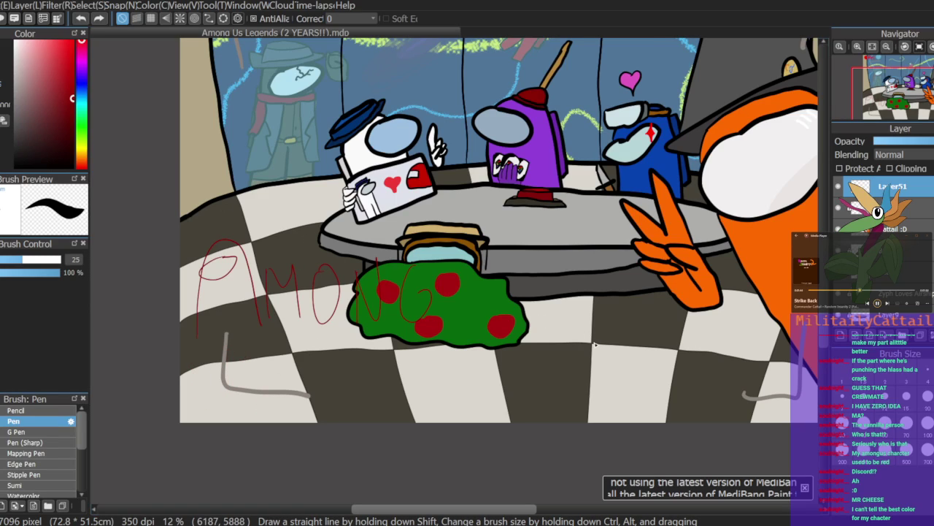
# Step: Undo the dark red AMONG lettering and set the pen to medium grey with a brush width of 50
pyautogui.hotkey('ctrl', 'z')
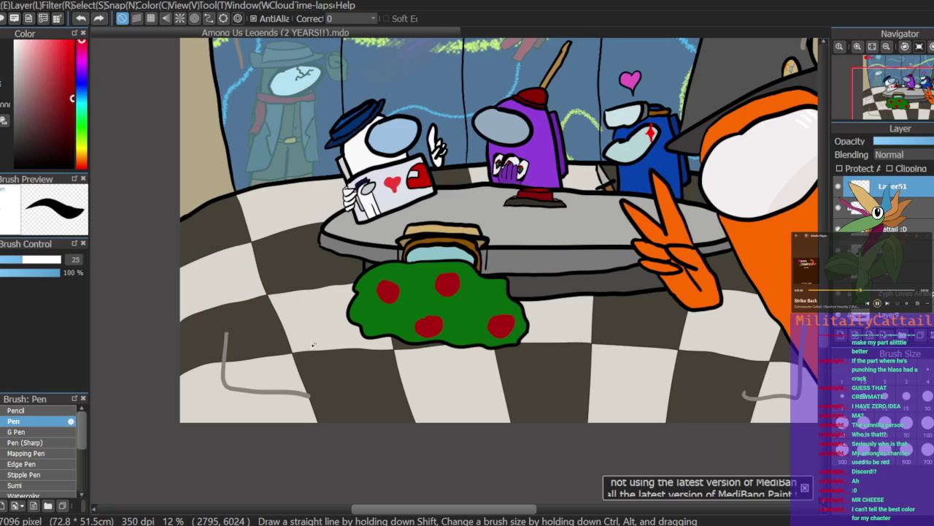
pyautogui.click(42, 134)
pyautogui.moveTo(41, 134); pyautogui.dragTo(15, 168)
pyautogui.click(82, 260)
pyautogui.press('BackSpace')
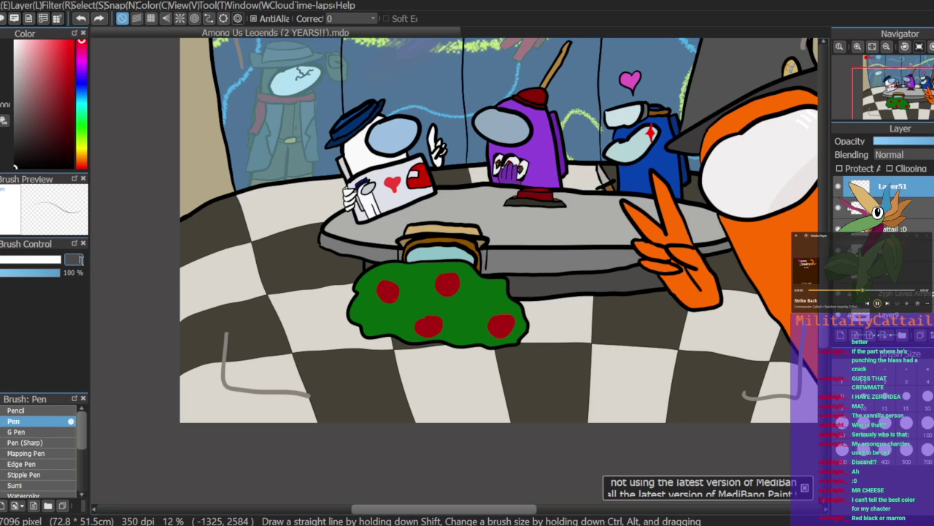
pyautogui.write('50')
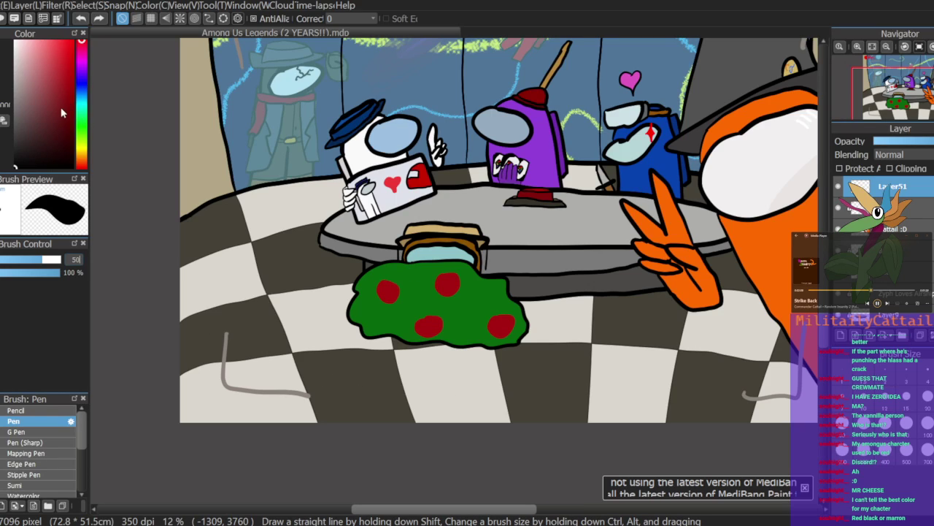
pyautogui.click(15, 100)
# Step: Handwrite AMONG US L in grey across the floor below the bush, undoing the trial letters after the L
pyautogui.moveTo(335, 352)
pyautogui.mouseDown()
pyautogui.moveTo(319, 394)
pyautogui.moveTo(337, 374)
pyautogui.moveTo(326, 373)
pyautogui.moveTo(352, 377)
pyautogui.moveTo(343, 359)
pyautogui.moveTo(361, 398)
pyautogui.moveTo(371, 385)
pyautogui.moveTo(401, 397)
pyautogui.moveTo(416, 376)
pyautogui.moveTo(437, 372)
pyautogui.moveTo(446, 395)
pyautogui.moveTo(457, 379)
pyautogui.moveTo(511, 403)
pyautogui.mouseUp()
pyautogui.hotkey('ctrl', 'z')
pyautogui.hotkey('ctrl', 'z')
pyautogui.moveTo(550, 360)
pyautogui.mouseDown()
pyautogui.moveTo(548, 391)
pyautogui.moveTo(580, 398)
pyautogui.mouseUp()
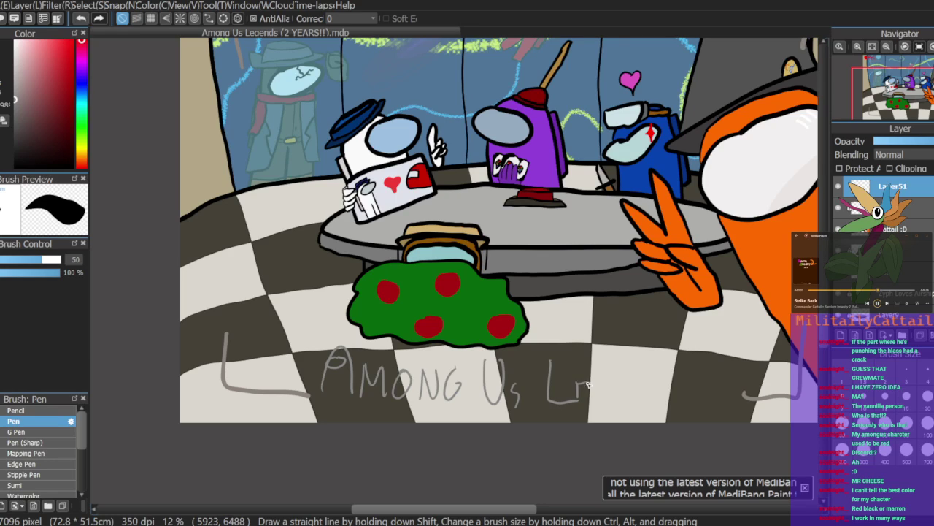
pyautogui.moveTo(577, 396); pyautogui.dragTo(587, 397)
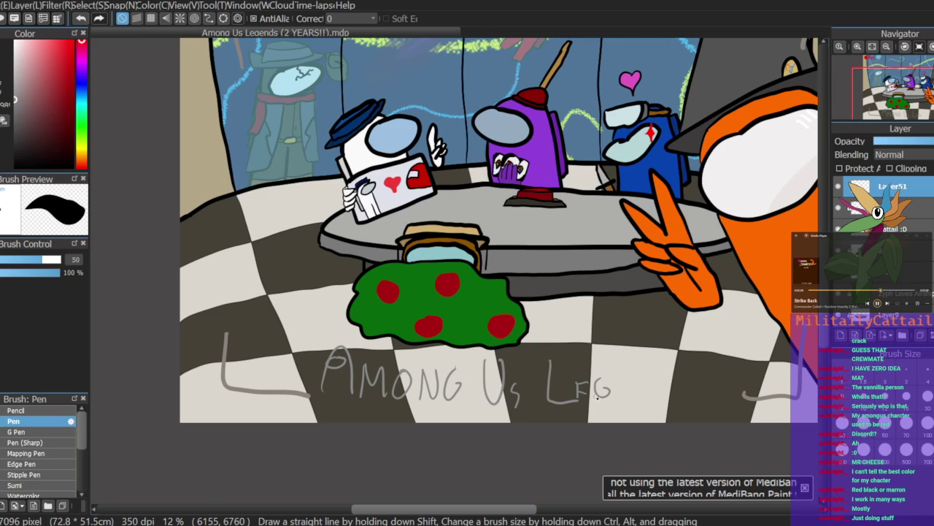
pyautogui.hotkey('ctrl', 'z')
pyautogui.hotkey('ctrl', 'z')
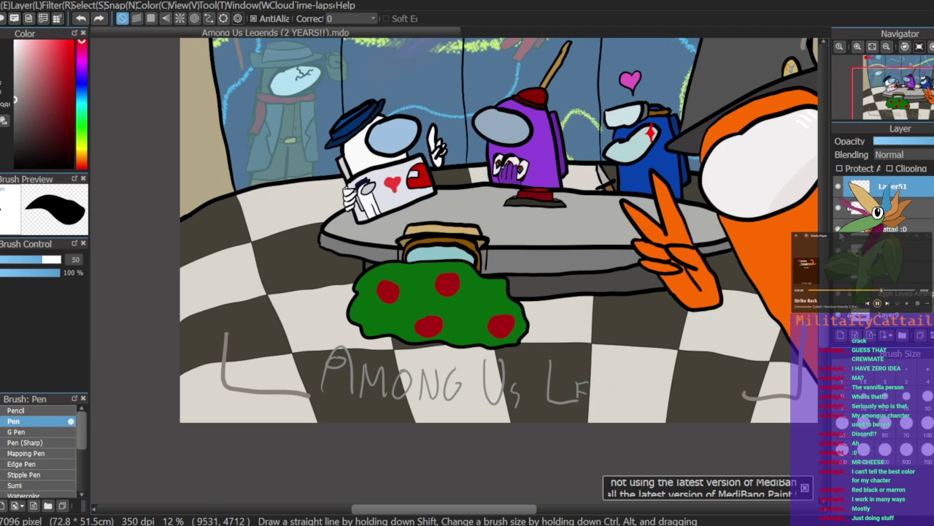
pyautogui.hotkey('ctrl', 'z')
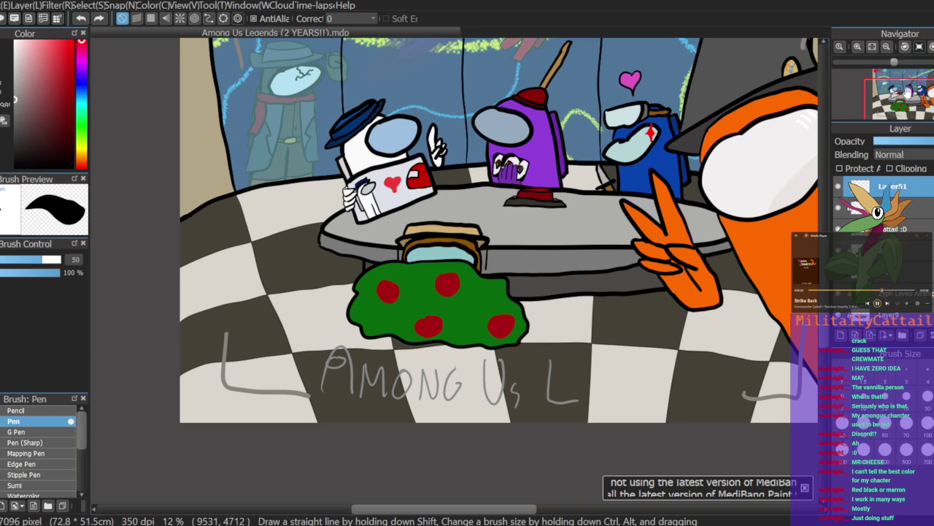
# Step: Handwrite EGENDS in smaller grey capitals after the large L and draw a filled grey star behind the word
pyautogui.click(858, 47)
pyautogui.click(858, 47)
pyautogui.click(858, 46)
pyautogui.click(910, 106)
pyautogui.moveTo(910, 106); pyautogui.dragTo(920, 116)
pyautogui.moveTo(317, 295)
pyautogui.mouseDown()
pyautogui.moveTo(325, 341)
pyautogui.moveTo(346, 297)
pyautogui.moveTo(333, 316)
pyautogui.moveTo(375, 334)
pyautogui.moveTo(386, 316)
pyautogui.moveTo(410, 337)
pyautogui.mouseUp()
pyautogui.moveTo(411, 297)
pyautogui.mouseDown()
pyautogui.moveTo(408, 326)
pyautogui.moveTo(438, 292)
pyautogui.moveTo(432, 313)
pyautogui.mouseUp()
pyautogui.moveTo(410, 337)
pyautogui.mouseDown()
pyautogui.moveTo(438, 292)
pyautogui.moveTo(435, 334)
pyautogui.mouseUp()
pyautogui.moveTo(460, 300)
pyautogui.mouseDown()
pyautogui.moveTo(460, 343)
pyautogui.moveTo(485, 299)
pyautogui.moveTo(510, 351)
pyautogui.mouseUp()
pyautogui.moveTo(507, 299); pyautogui.dragTo(512, 351)
pyautogui.moveTo(593, 300); pyautogui.dragTo(569, 358)
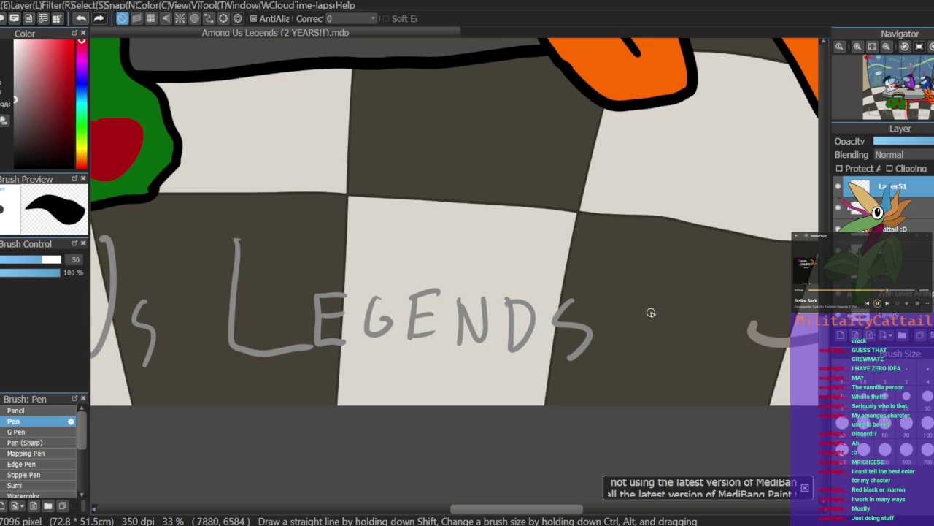
pyautogui.moveTo(640, 311)
pyautogui.mouseDown()
pyautogui.moveTo(667, 305)
pyautogui.moveTo(669, 292)
pyautogui.moveTo(635, 324)
pyautogui.moveTo(641, 348)
pyautogui.moveTo(664, 283)
pyautogui.moveTo(654, 334)
pyautogui.moveTo(664, 314)
pyautogui.mouseUp()
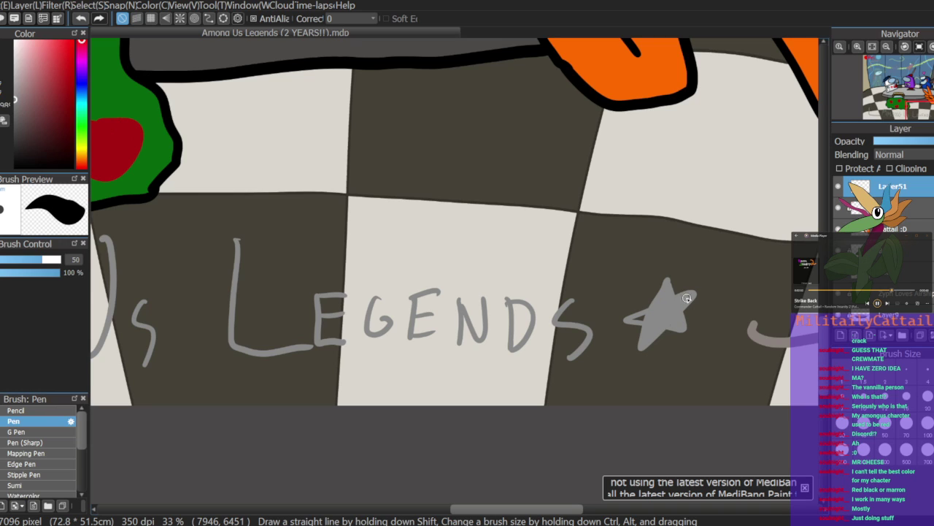
# Step: Look over the whole scene, the back wall, the orange crewmate and the new lettering on the floor
pyautogui.click(888, 47)
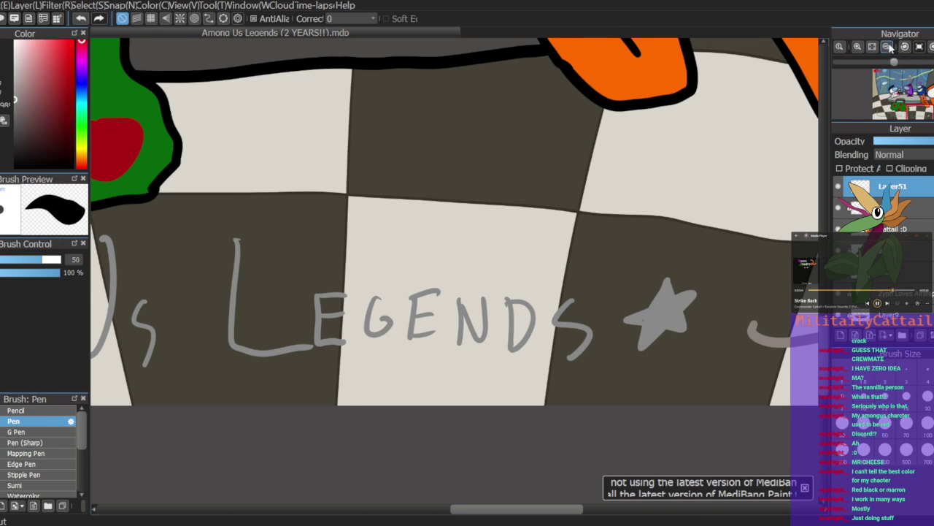
pyautogui.click(888, 47)
pyautogui.click(888, 47)
pyautogui.click(888, 47)
pyautogui.click(888, 47)
pyautogui.moveTo(545, 237); pyautogui.dragTo(636, 389)
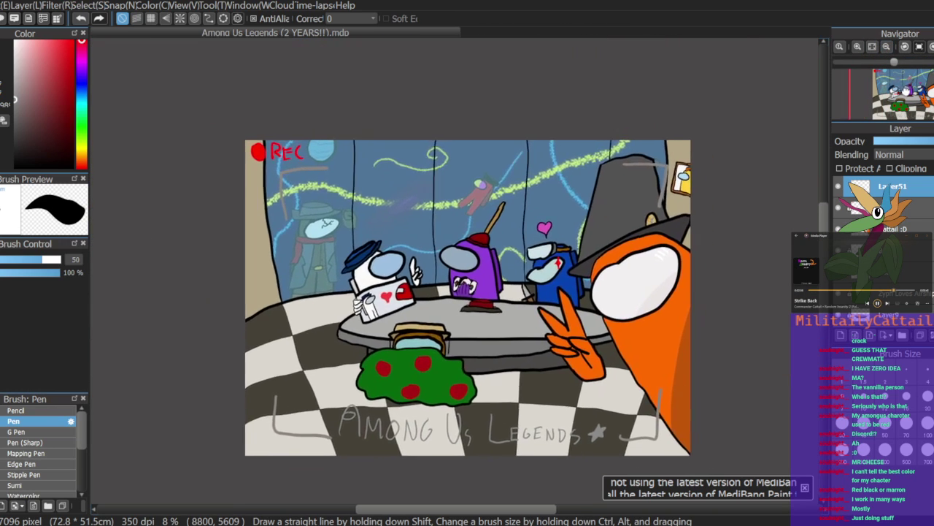
pyautogui.click(905, 89)
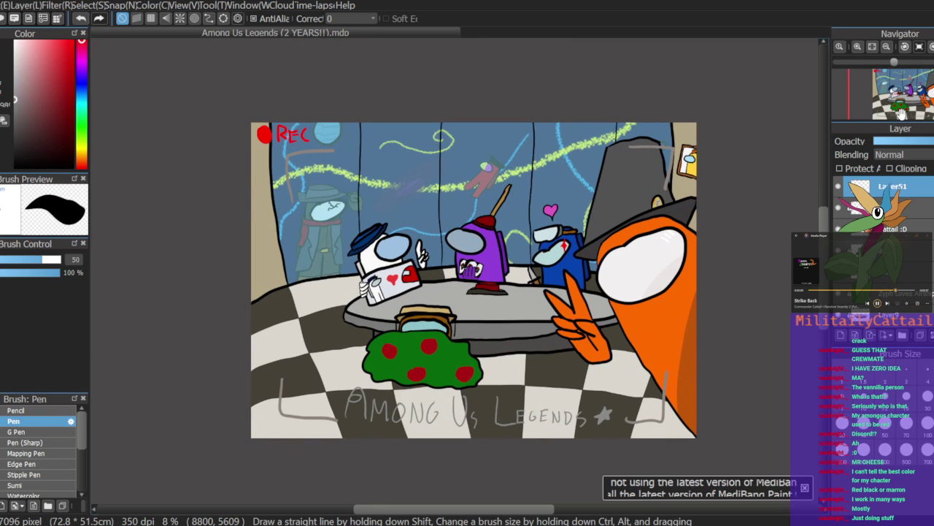
pyautogui.click(858, 48)
pyautogui.click(857, 49)
pyautogui.moveTo(905, 90)
pyautogui.mouseDown()
pyautogui.moveTo(896, 82)
pyautogui.moveTo(905, 75)
pyautogui.mouseUp()
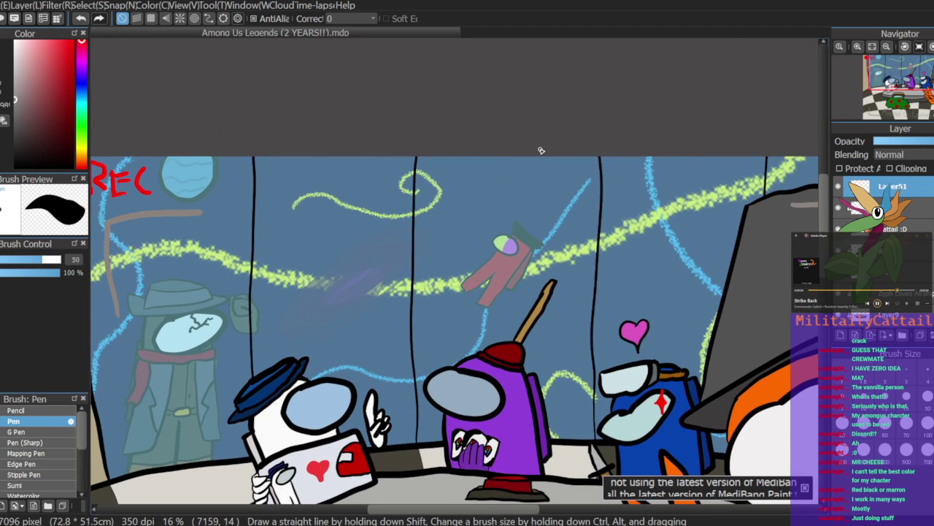
pyautogui.click(895, 90)
pyautogui.moveTo(895, 90); pyautogui.dragTo(923, 92)
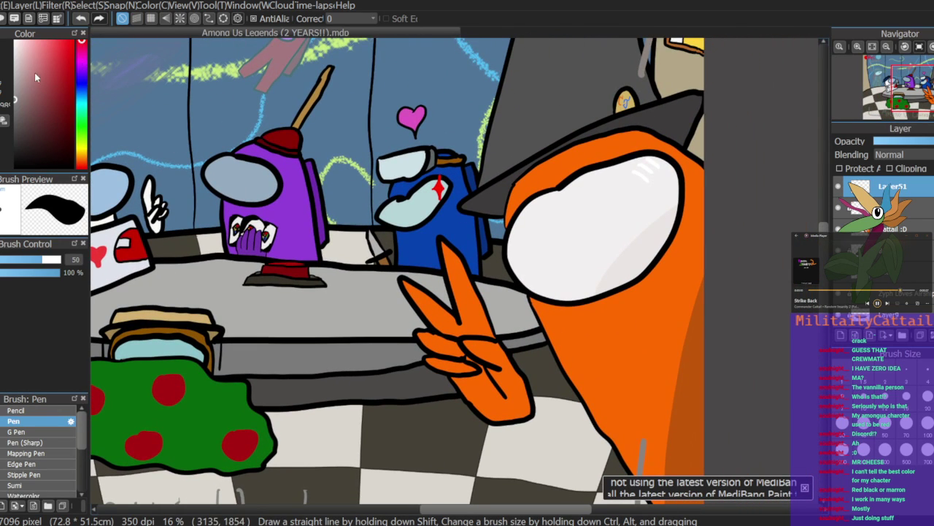
pyautogui.moveTo(915, 97); pyautogui.dragTo(908, 109)
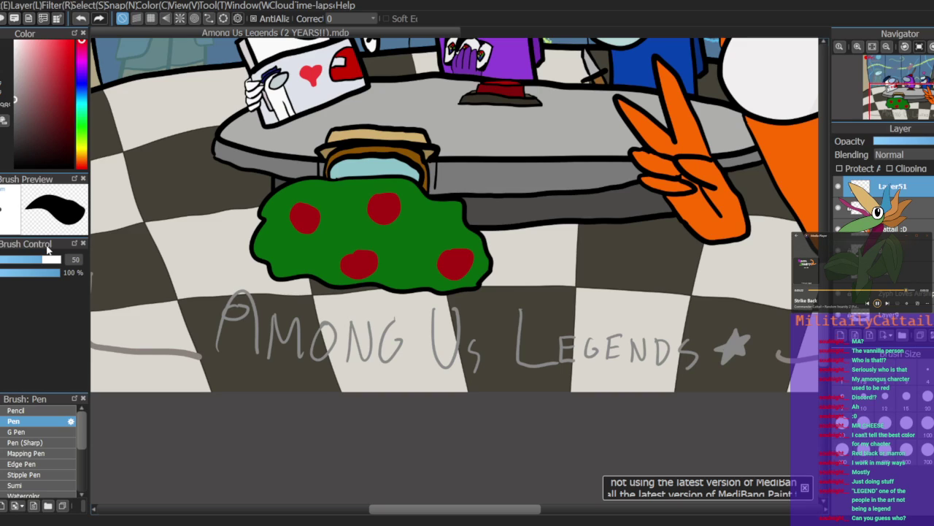
# Step: Bucket-fill the letter A and the grey corner brackets around the scene with bright green
pyautogui.click(82, 131)
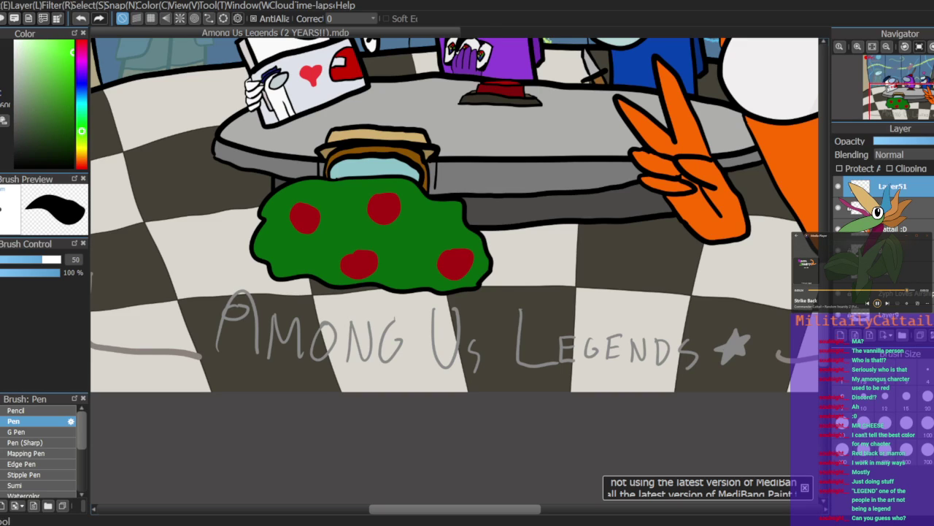
pyautogui.press('g')
pyautogui.click(247, 323)
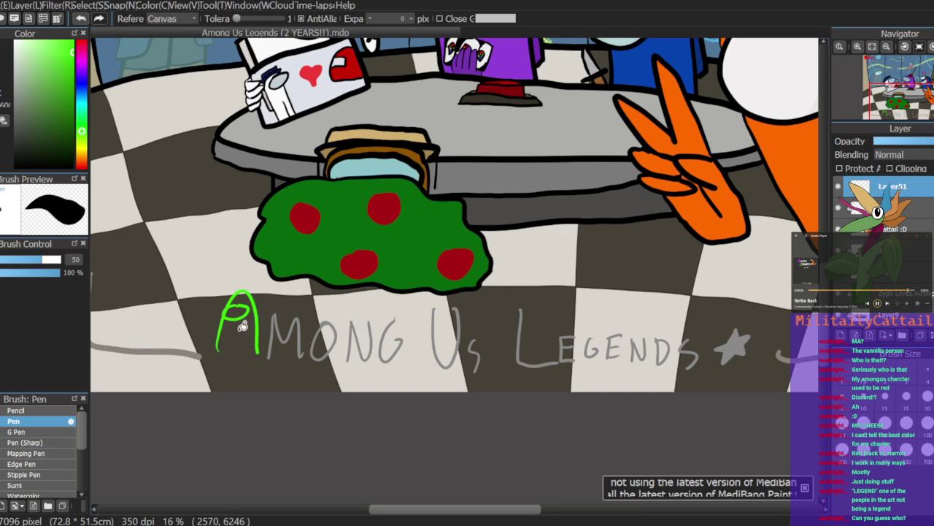
pyautogui.click(929, 103)
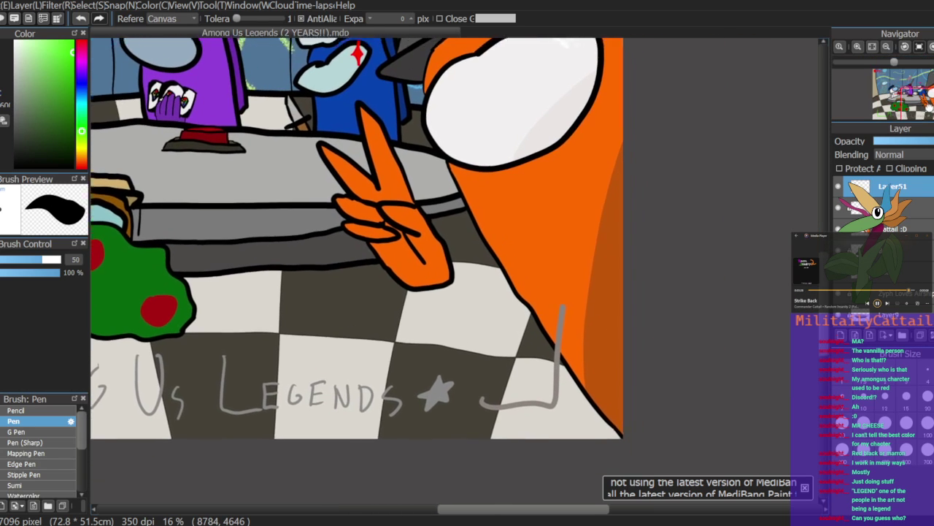
pyautogui.click(581, 346)
pyautogui.click(924, 78)
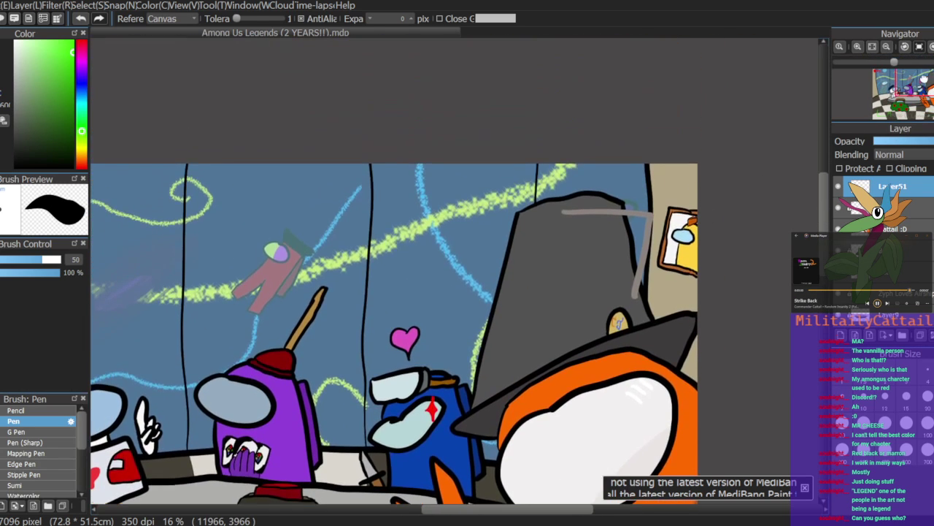
pyautogui.click(650, 214)
pyautogui.click(922, 100)
pyautogui.moveTo(907, 89)
pyautogui.mouseDown()
pyautogui.moveTo(873, 86)
pyautogui.moveTo(906, 110)
pyautogui.mouseUp()
pyautogui.click(517, 119)
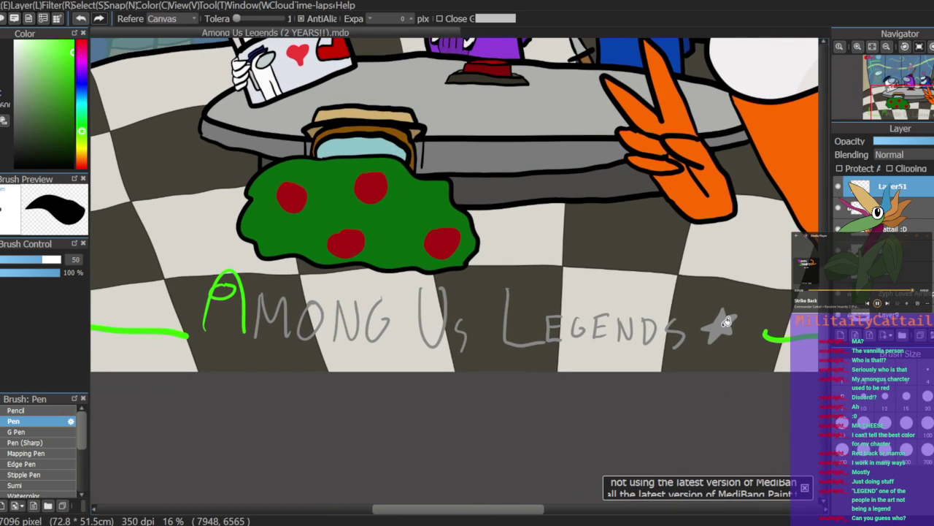
# Step: Fill the star and every letter of LEGENDS with the same bright green
pyautogui.click(724, 321)
pyautogui.click(683, 328)
pyautogui.click(661, 322)
pyautogui.click(632, 323)
pyautogui.click(601, 320)
pyautogui.click(577, 328)
pyautogui.click(556, 322)
pyautogui.click(513, 310)
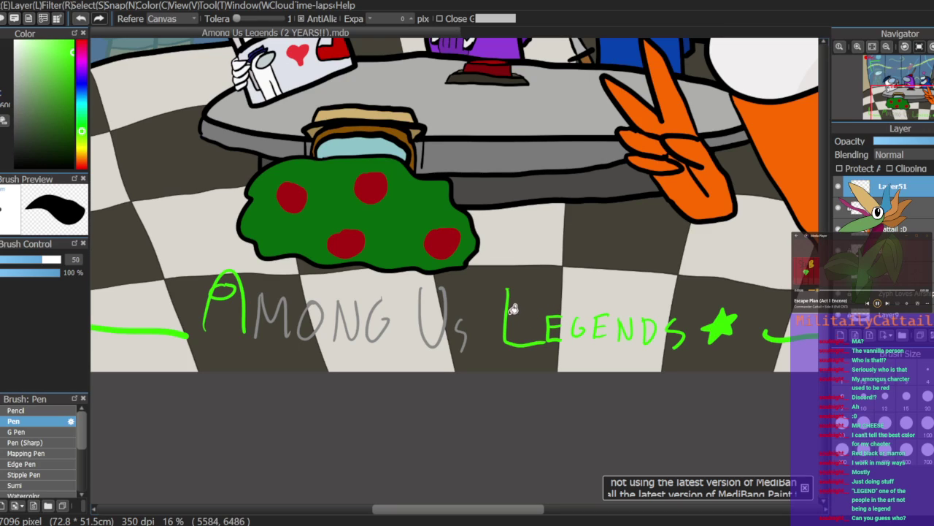
# Step: Fill the word US and the remaining letters MONG with the bright green
pyautogui.click(446, 321)
pyautogui.click(458, 328)
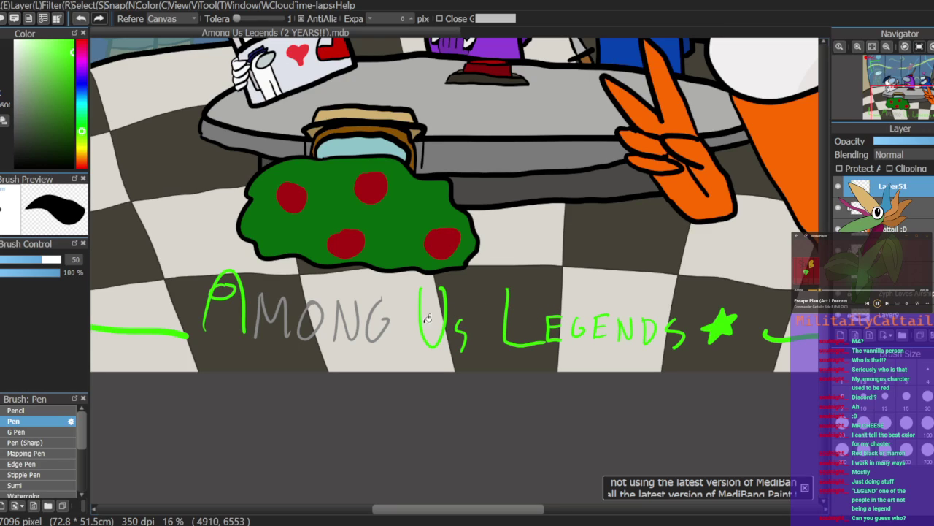
pyautogui.click(372, 314)
pyautogui.click(344, 298)
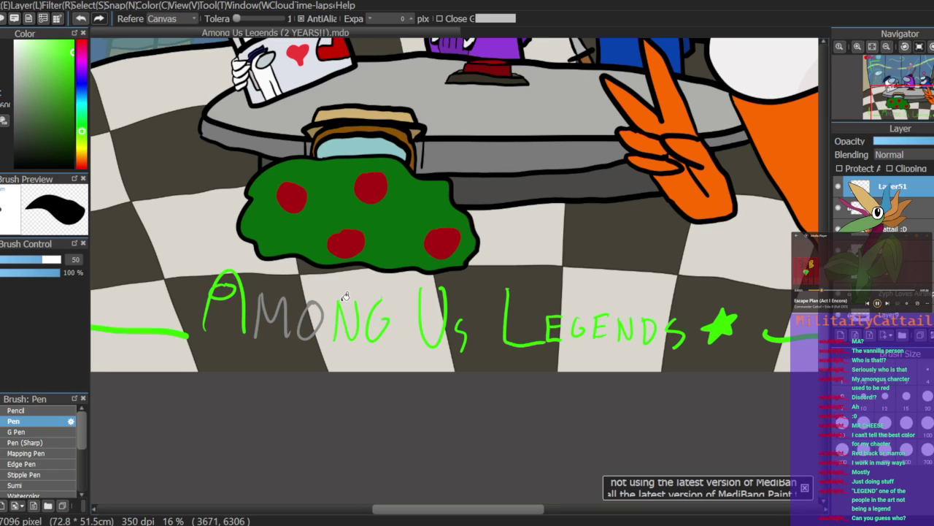
pyautogui.click(313, 300)
pyautogui.click(266, 294)
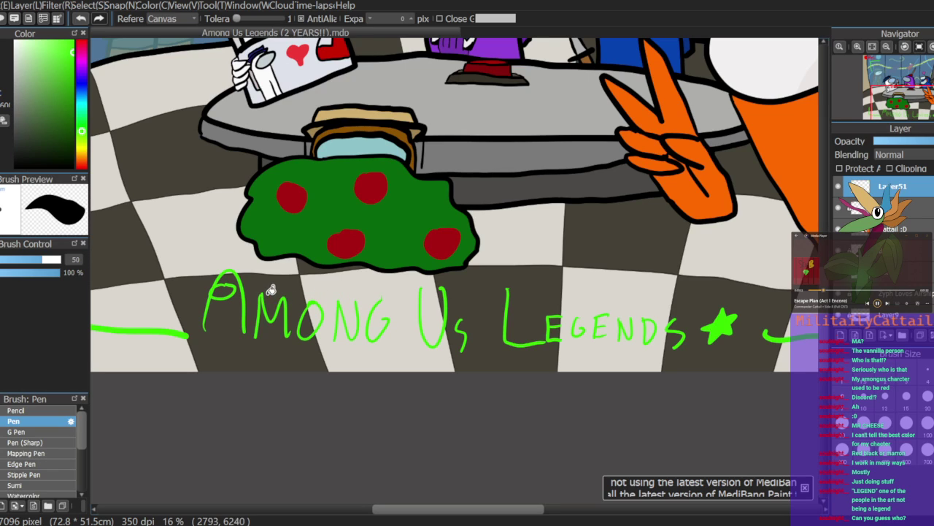
# Step: Select the lower area with the title and brackets, rotate it slightly counterclockwise, shift it slightly right and deselect
pyautogui.click(887, 47)
pyautogui.click(887, 47)
pyautogui.click(887, 47)
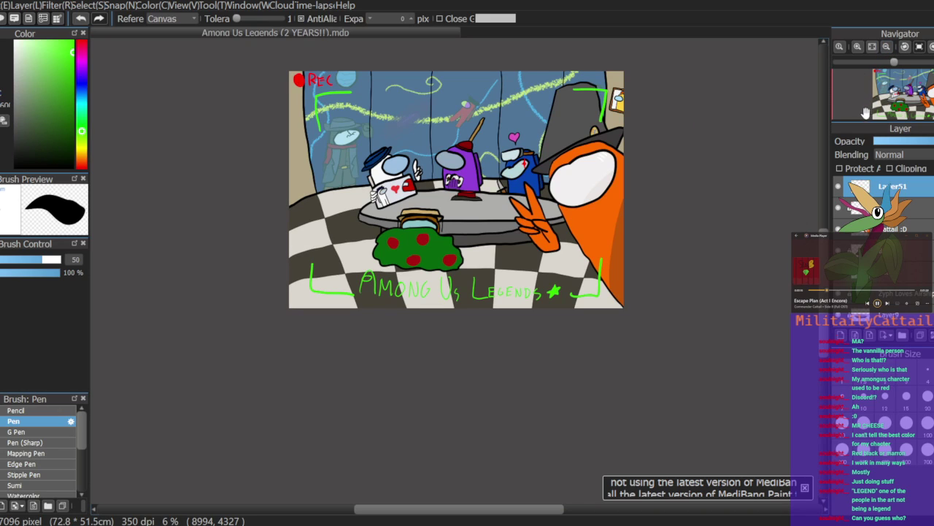
pyautogui.click(858, 47)
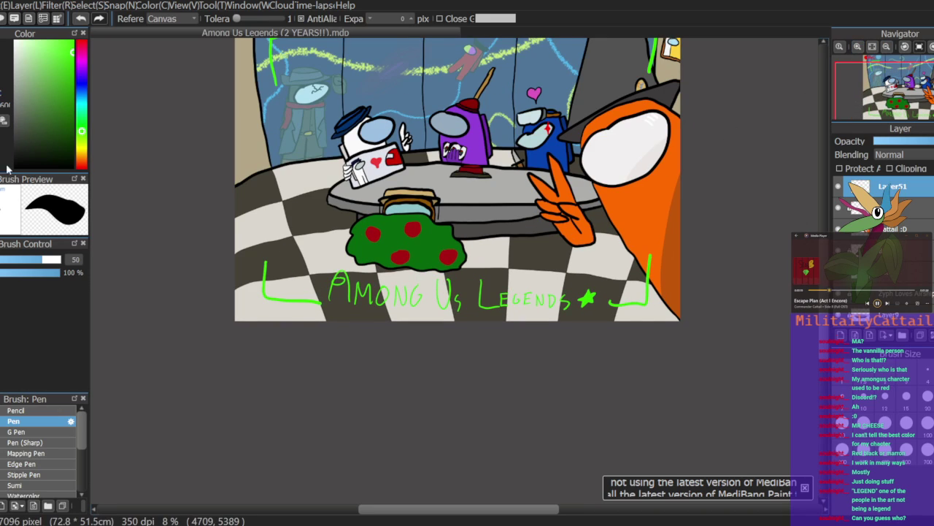
pyautogui.press('m')
pyautogui.moveTo(663, 205); pyautogui.dragTo(232, 369)
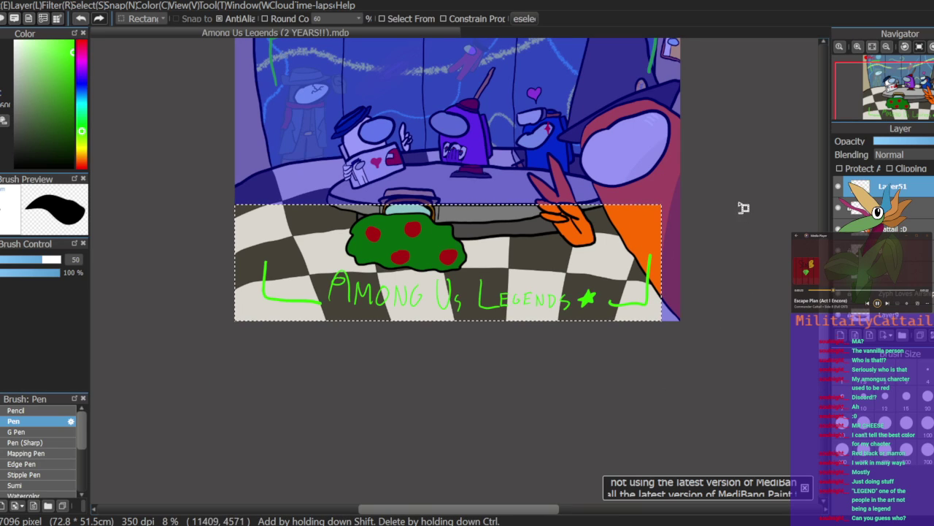
pyautogui.hotkey('ctrl', 't')
pyautogui.moveTo(717, 205); pyautogui.dragTo(721, 201)
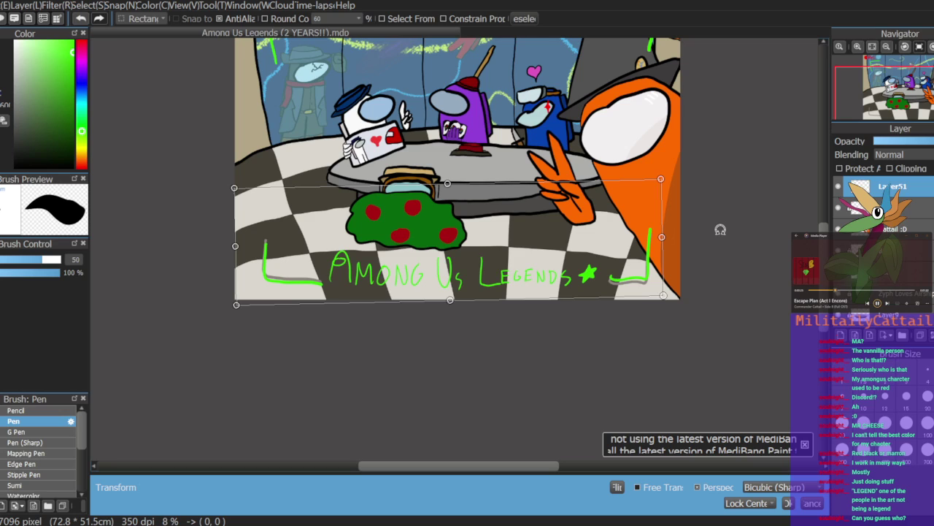
pyautogui.moveTo(724, 239); pyautogui.dragTo(736, 238)
pyautogui.moveTo(553, 246); pyautogui.dragTo(559, 244)
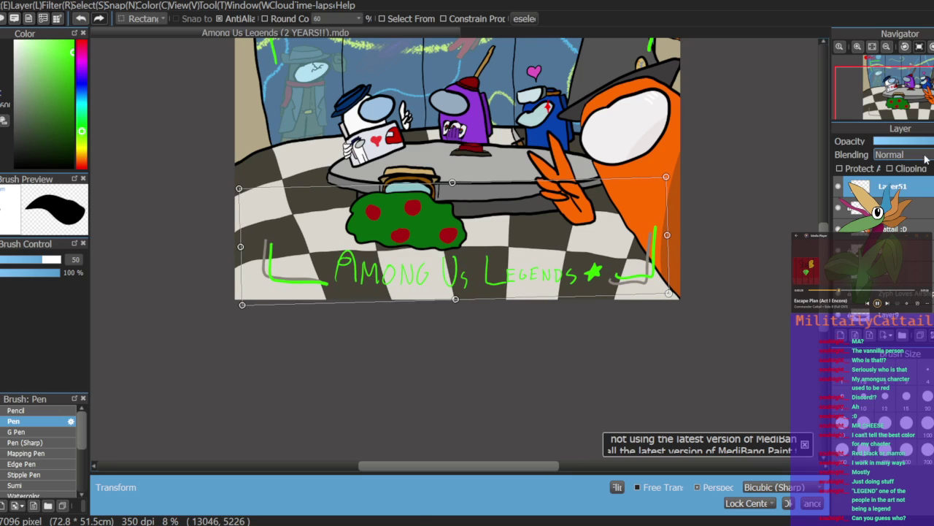
pyautogui.press('Return')
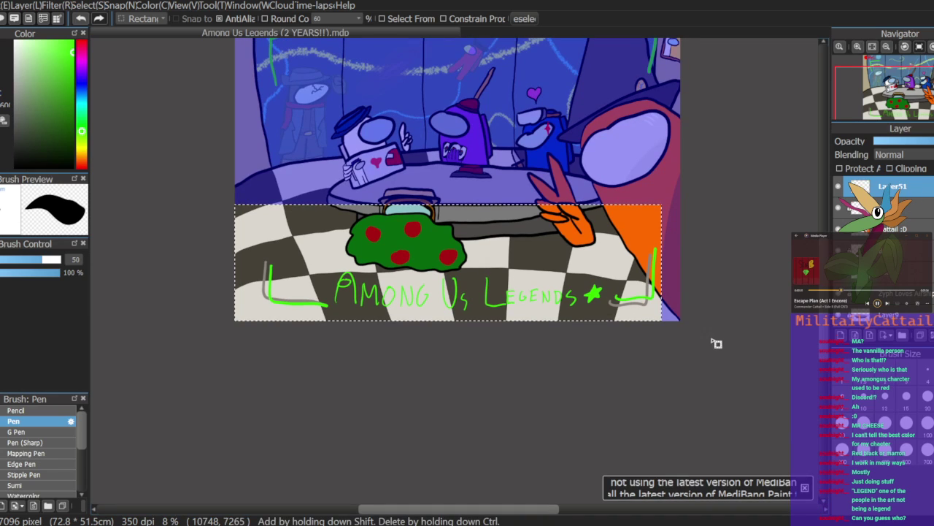
pyautogui.click(180, 224)
# Step: Clear the entire content of the layer directly below the lettering layer, including REC and the grey bracket sketch, and deselect
pyautogui.moveTo(916, 79); pyautogui.dragTo(918, 69)
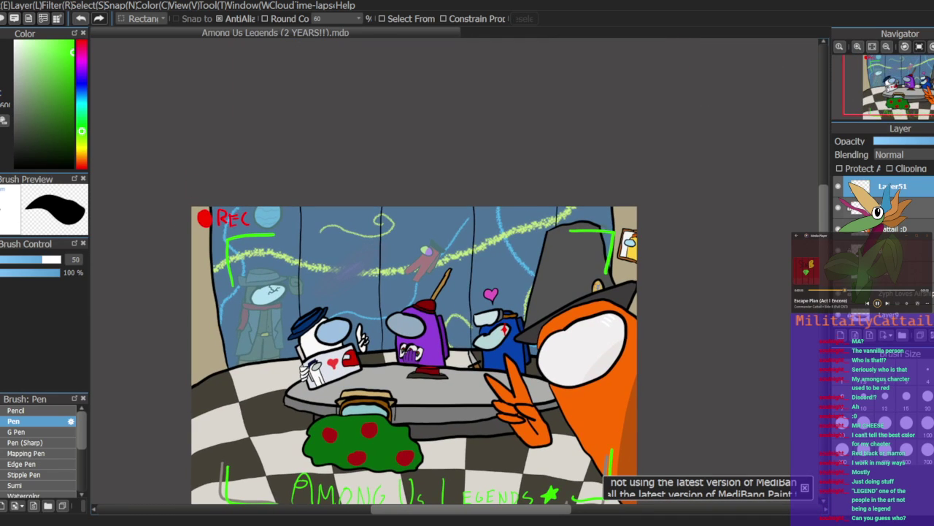
pyautogui.click(860, 210)
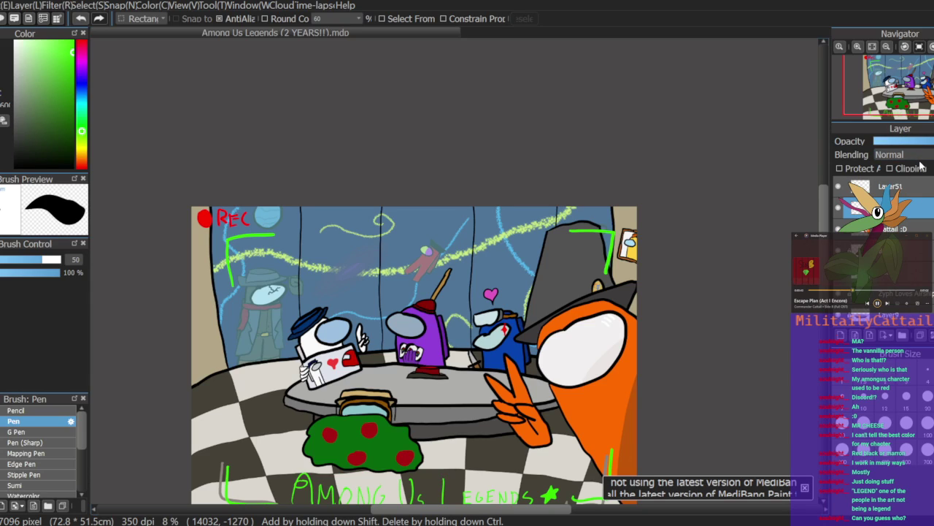
pyautogui.moveTo(926, 97)
pyautogui.mouseDown()
pyautogui.moveTo(916, 109)
pyautogui.moveTo(914, 101)
pyautogui.mouseUp()
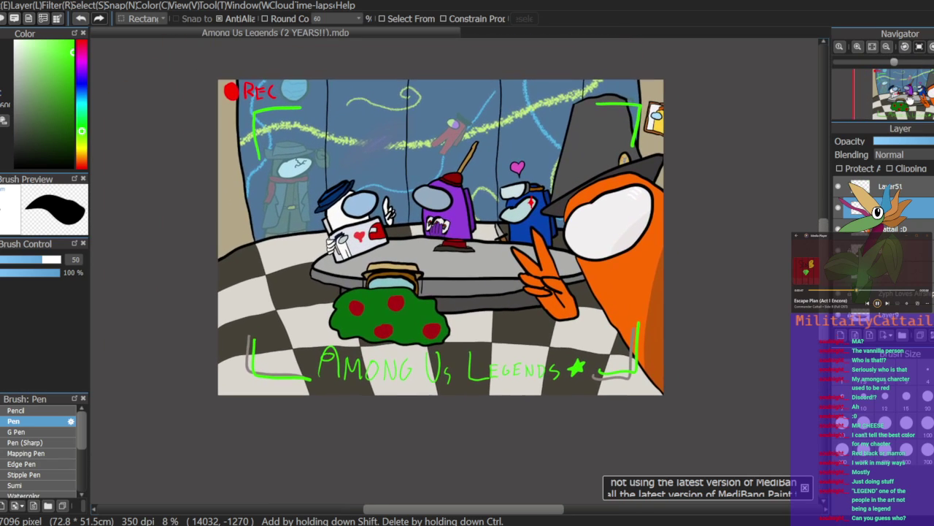
pyautogui.moveTo(691, 61); pyautogui.dragTo(142, 455)
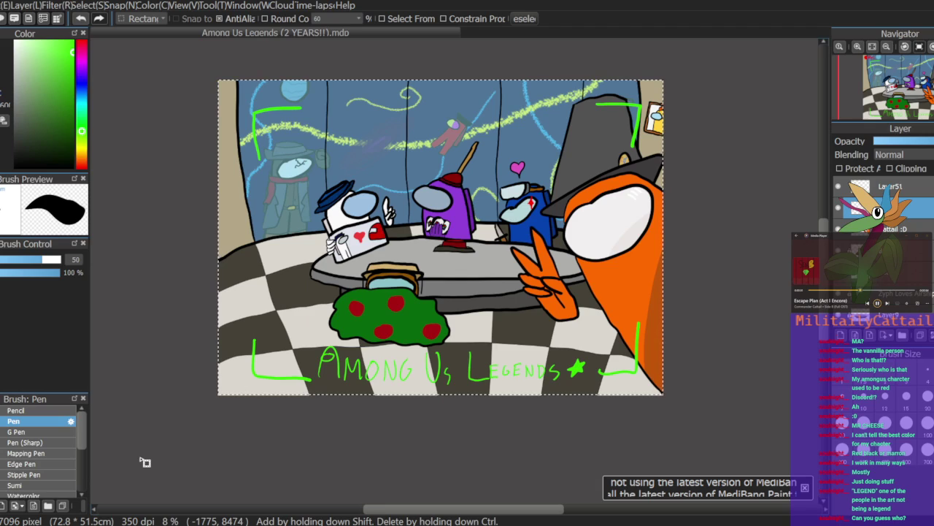
pyautogui.click(739, 230)
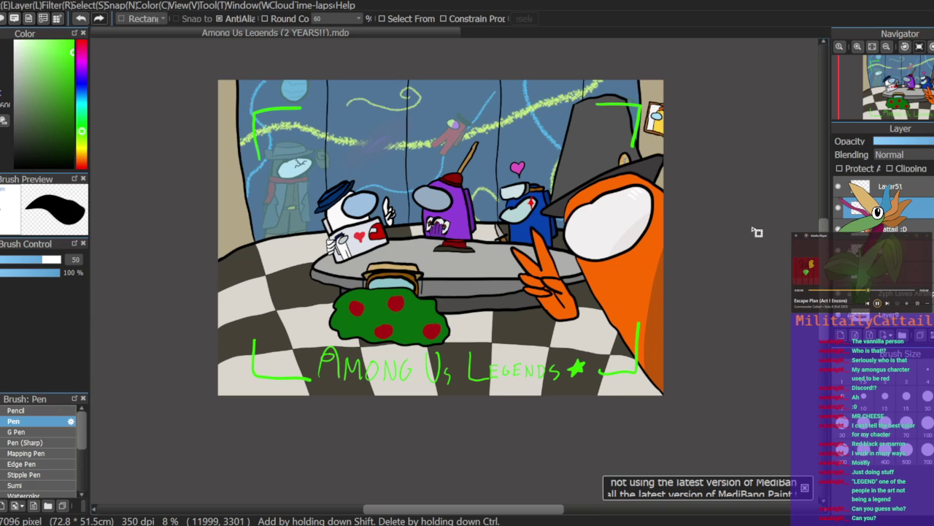
# Step: Try out a hand-lettered bright green number 2 over the bush above the title, and undo the strokes
pyautogui.click(858, 47)
pyautogui.moveTo(909, 94); pyautogui.dragTo(901, 99)
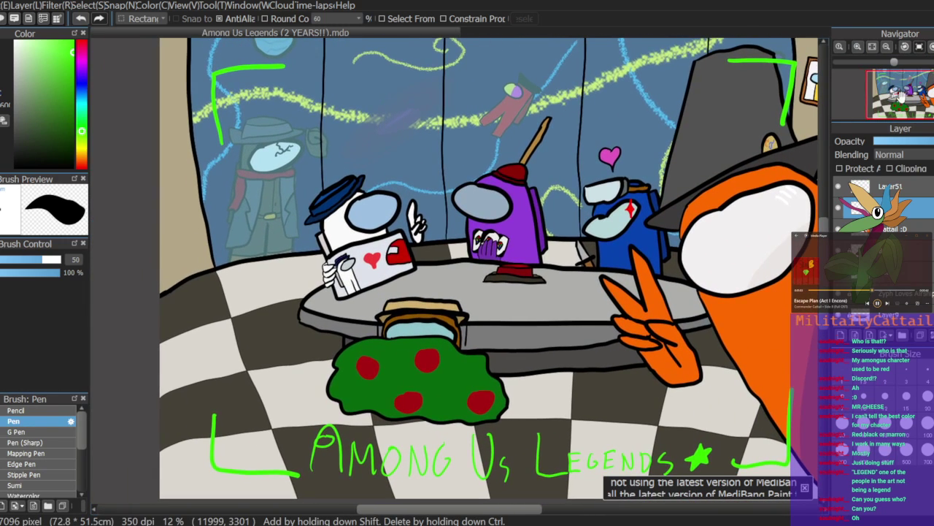
pyautogui.press('b')
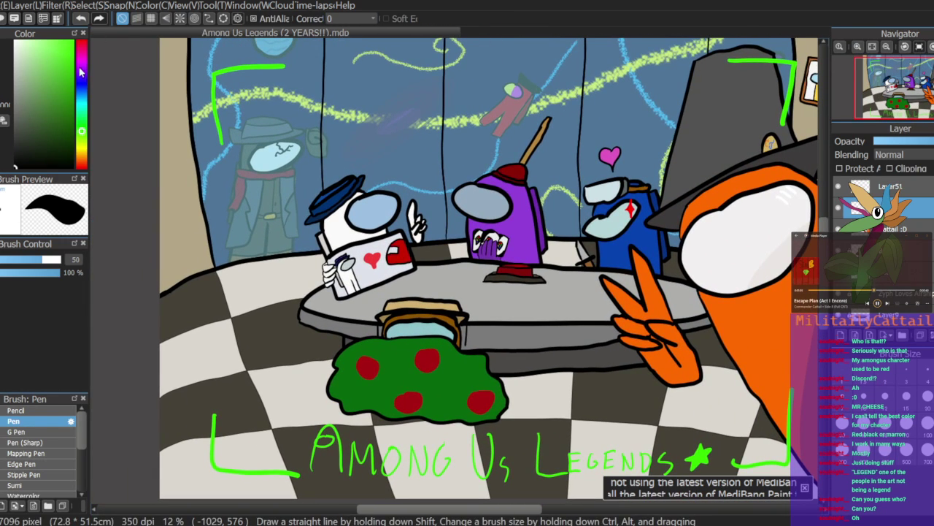
pyautogui.moveTo(901, 93); pyautogui.dragTo(908, 104)
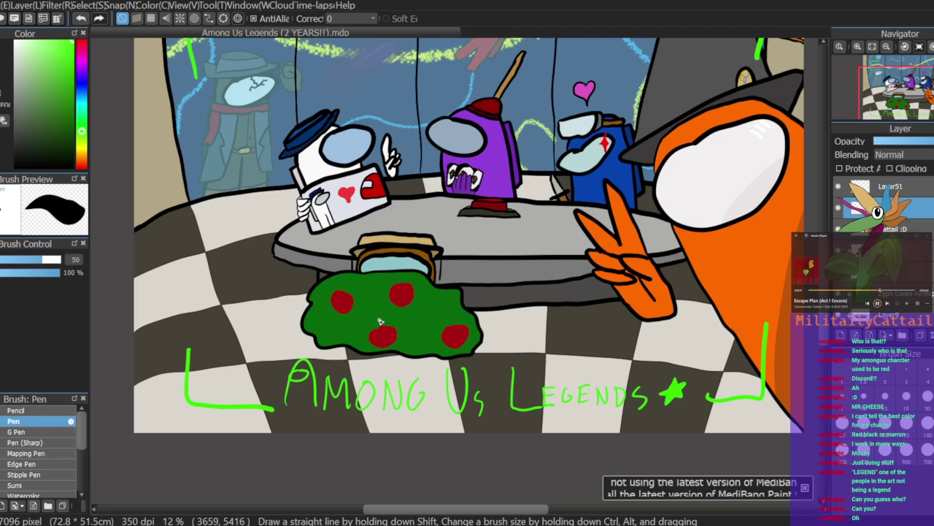
pyautogui.moveTo(379, 319)
pyautogui.mouseDown()
pyautogui.moveTo(413, 330)
pyautogui.moveTo(386, 354)
pyautogui.mouseUp()
pyautogui.hotkey('ctrl', 'z')
pyautogui.moveTo(375, 317)
pyautogui.mouseDown()
pyautogui.moveTo(401, 347)
pyautogui.moveTo(377, 369)
pyautogui.moveTo(416, 351)
pyautogui.mouseUp()
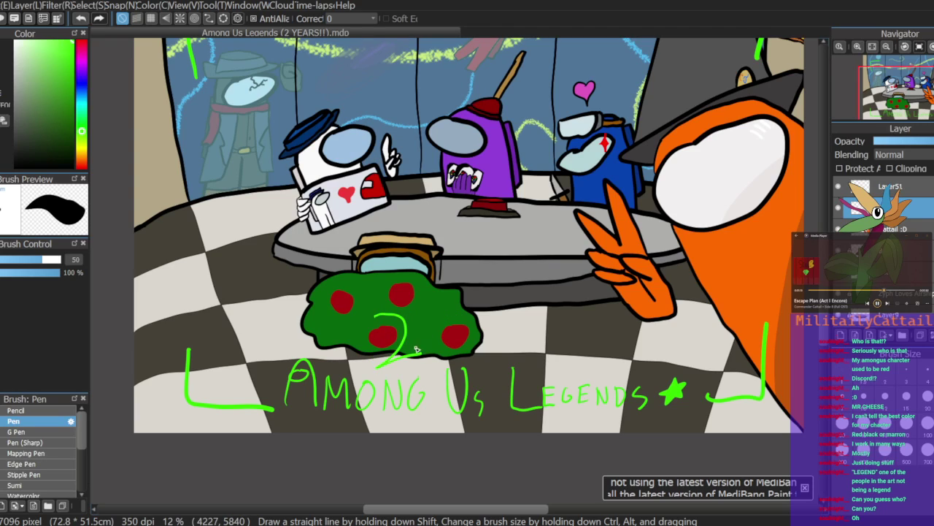
pyautogui.hotkey('ctrl', 'z')
pyautogui.moveTo(384, 320)
pyautogui.mouseDown()
pyautogui.moveTo(407, 347)
pyautogui.moveTo(388, 354)
pyautogui.moveTo(464, 349)
pyautogui.mouseUp()
pyautogui.hotkey('ctrl', 'z')
pyautogui.moveTo(391, 304)
pyautogui.mouseDown()
pyautogui.moveTo(420, 323)
pyautogui.moveTo(419, 332)
pyautogui.moveTo(409, 309)
pyautogui.moveTo(386, 358)
pyautogui.moveTo(413, 362)
pyautogui.mouseUp()
pyautogui.hotkey('ctrl', 'z')
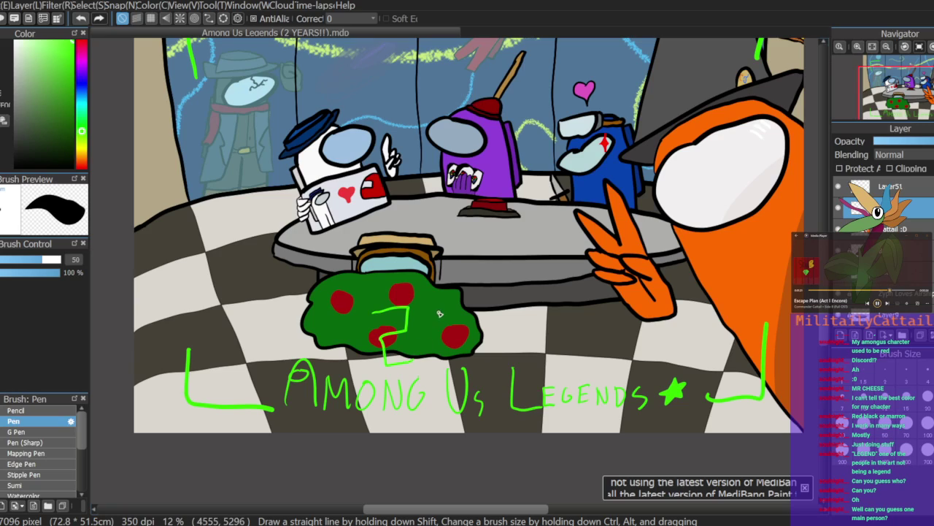
pyautogui.moveTo(446, 321)
pyautogui.mouseDown()
pyautogui.moveTo(474, 323)
pyautogui.moveTo(476, 310)
pyautogui.moveTo(469, 324)
pyautogui.moveTo(492, 322)
pyautogui.moveTo(445, 332)
pyautogui.moveTo(466, 331)
pyautogui.moveTo(468, 308)
pyautogui.mouseUp()
pyautogui.hotkey('ctrl', 'z')
pyautogui.hotkey('ctrl', 'z')
pyautogui.hotkey('ctrl', 'z')
pyautogui.hotkey('ctrl', 'z')
pyautogui.hotkey('ctrl', 'z')
pyautogui.hotkey('ctrl', 'z')
# Step: Make the REC layer active, choose pure red and set the pen width to 100
pyautogui.moveTo(923, 79); pyautogui.dragTo(905, 79)
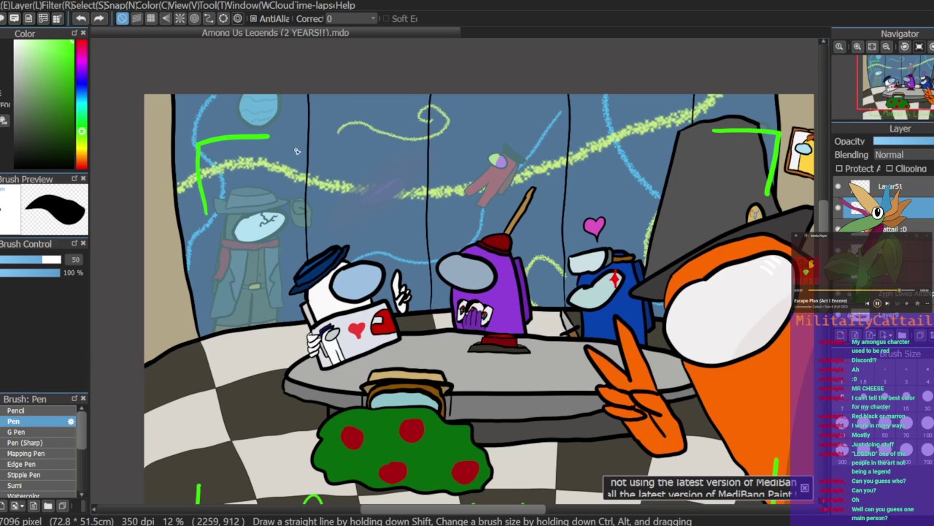
pyautogui.click(895, 187)
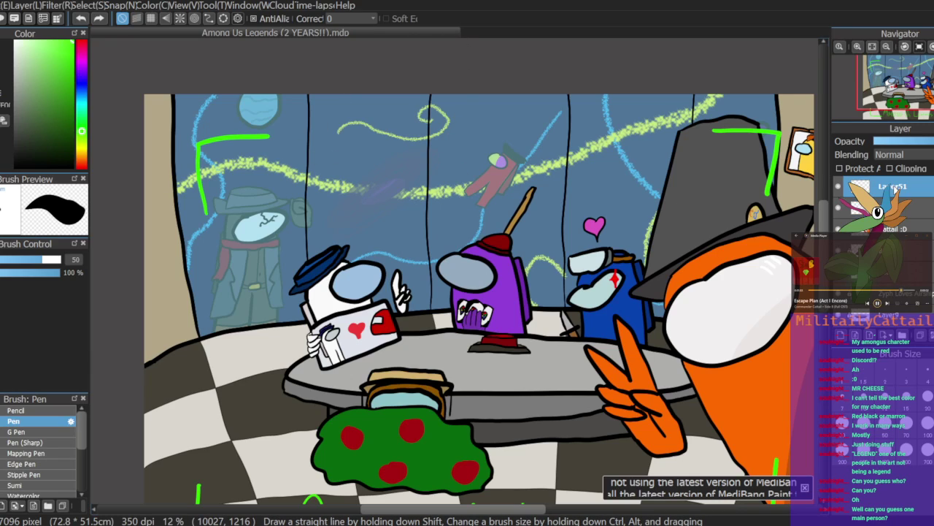
pyautogui.click(840, 188)
pyautogui.click(841, 187)
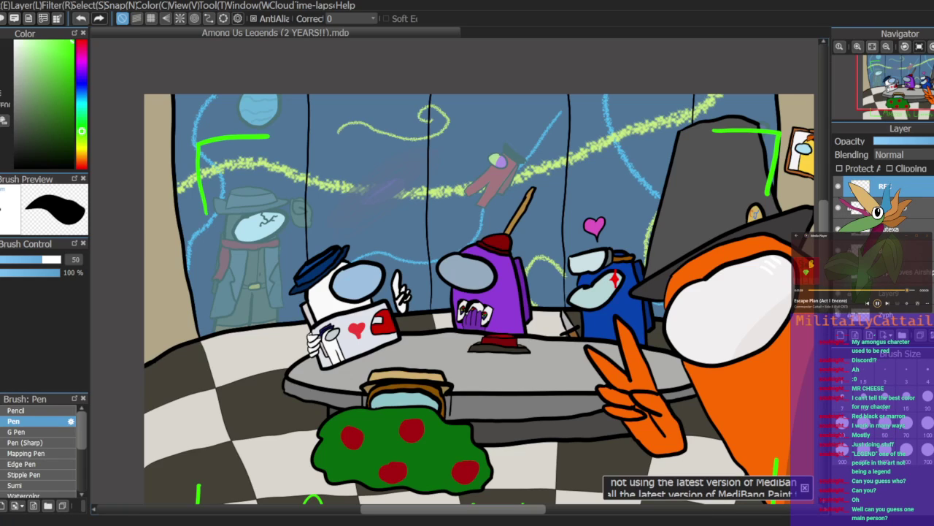
pyautogui.click(78, 45)
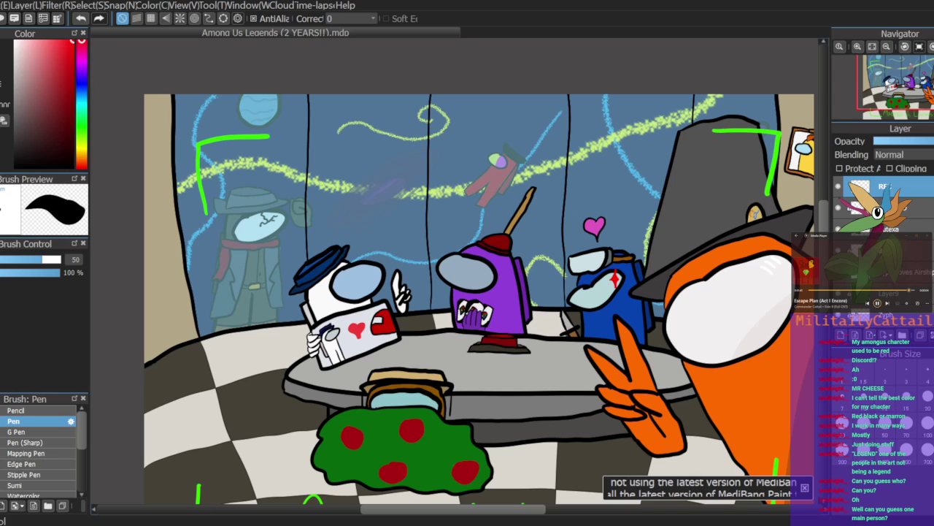
pyautogui.moveTo(895, 78); pyautogui.dragTo(894, 70)
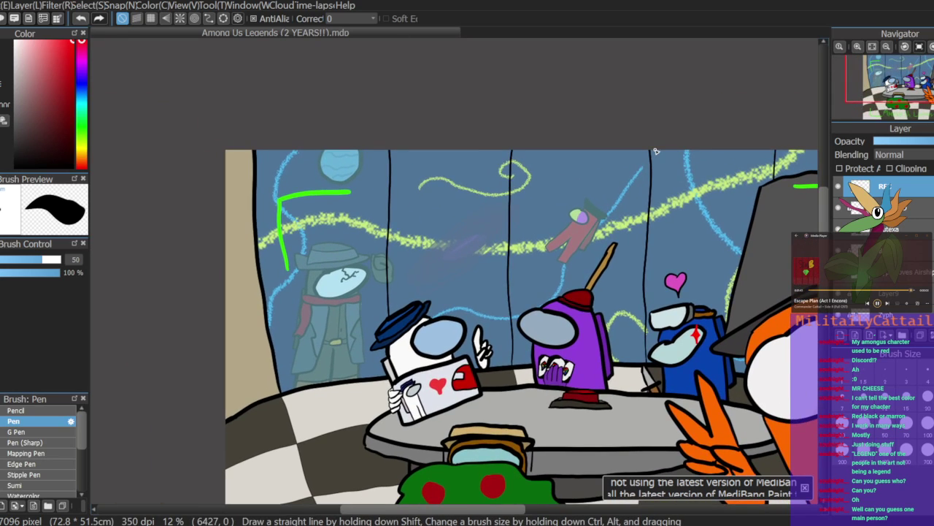
pyautogui.doubleClick(77, 259)
pyautogui.write('100')
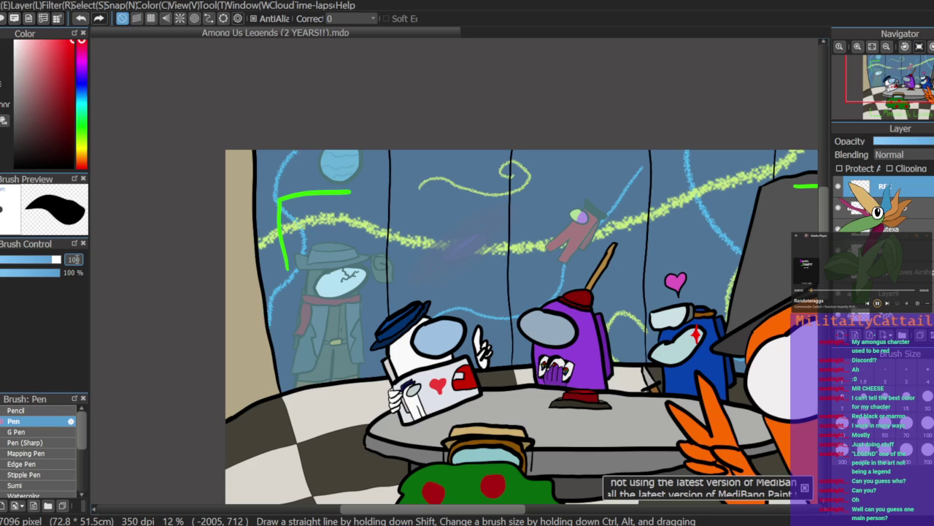
# Step: Paint a filled red dot in the picture's upper-left corner and hand-letter REC in red beside it
pyautogui.moveTo(238, 160); pyautogui.dragTo(239, 175)
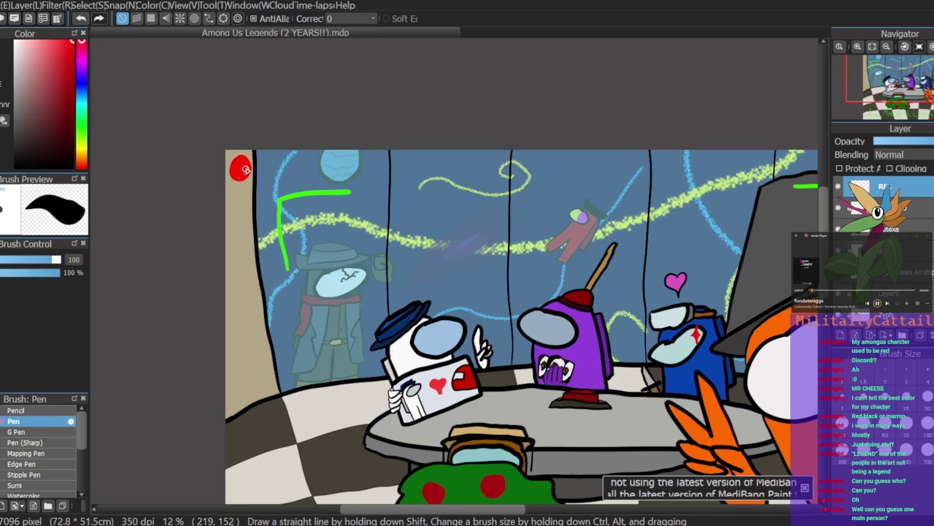
pyautogui.moveTo(259, 178)
pyautogui.mouseDown()
pyautogui.moveTo(270, 169)
pyautogui.moveTo(279, 184)
pyautogui.moveTo(298, 169)
pyautogui.moveTo(299, 180)
pyautogui.moveTo(319, 181)
pyautogui.mouseUp()
pyautogui.hotkey('ctrl', 'z')
pyautogui.hotkey('ctrl', 'z')
# Step: Select the title Among Us Legends with its star, move it slightly upward and deselect
pyautogui.moveTo(903, 90)
pyautogui.mouseDown()
pyautogui.moveTo(917, 92)
pyautogui.moveTo(909, 86)
pyautogui.moveTo(905, 101)
pyautogui.moveTo(912, 95)
pyautogui.mouseUp()
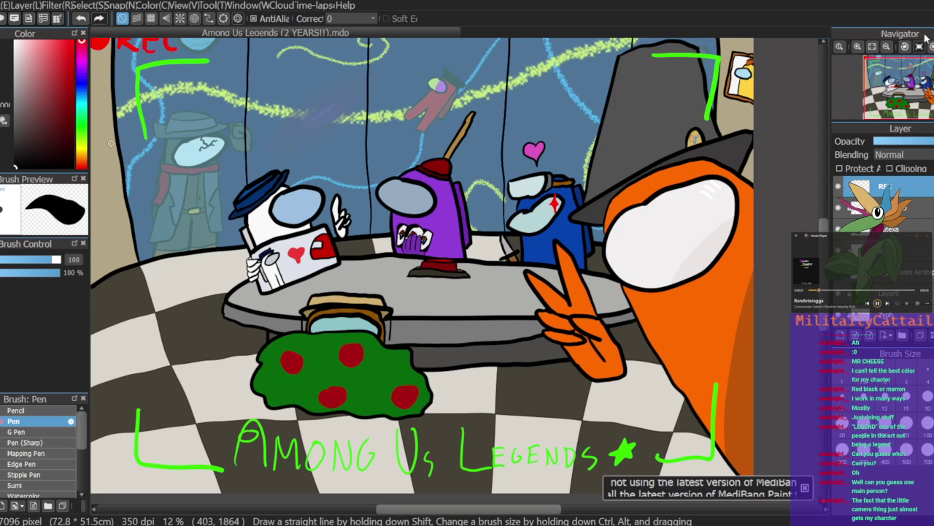
pyautogui.moveTo(912, 92)
pyautogui.mouseDown()
pyautogui.moveTo(905, 86)
pyautogui.moveTo(907, 95)
pyautogui.mouseUp()
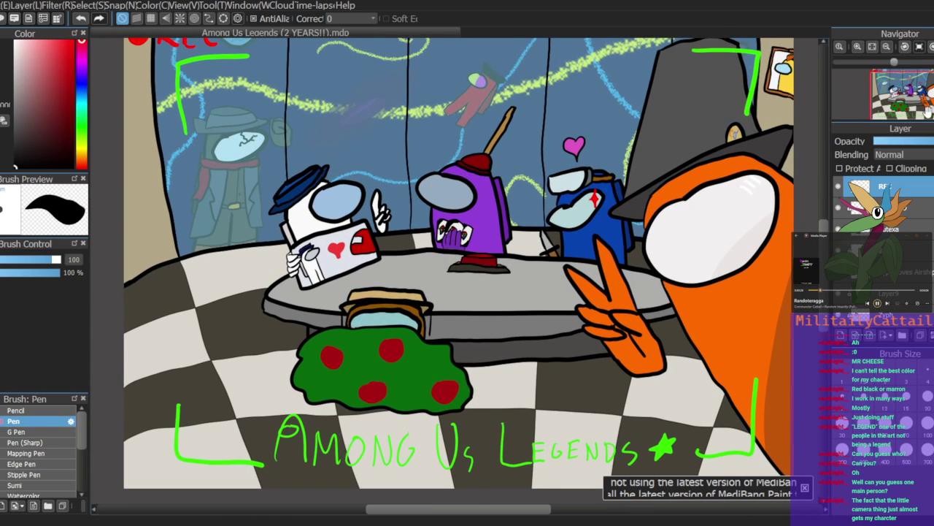
pyautogui.scroll(1, 914, 90)
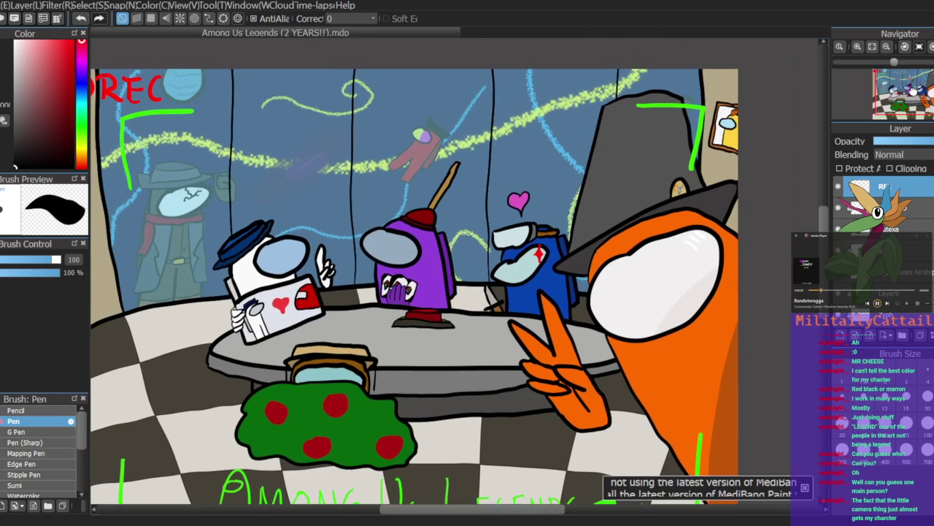
pyautogui.scroll(-1, 914, 91)
pyautogui.scroll(2, 914, 91)
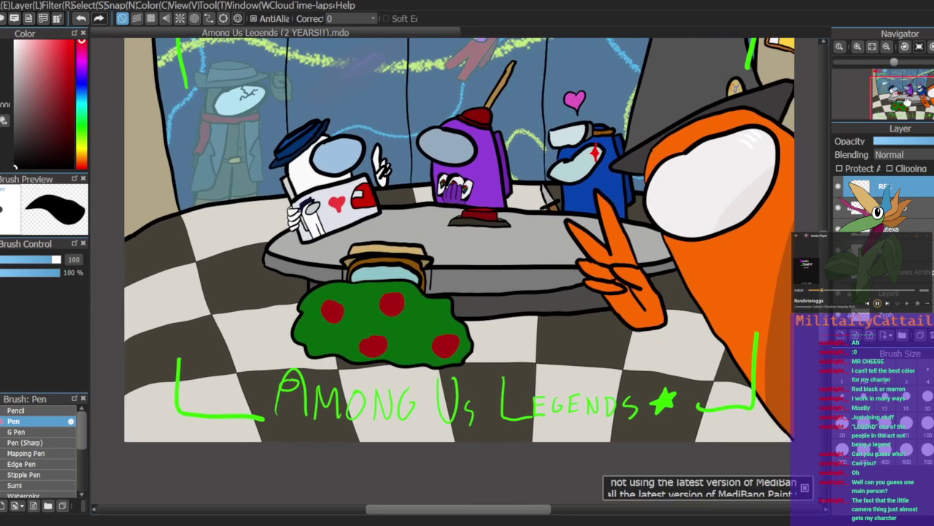
pyautogui.press('m')
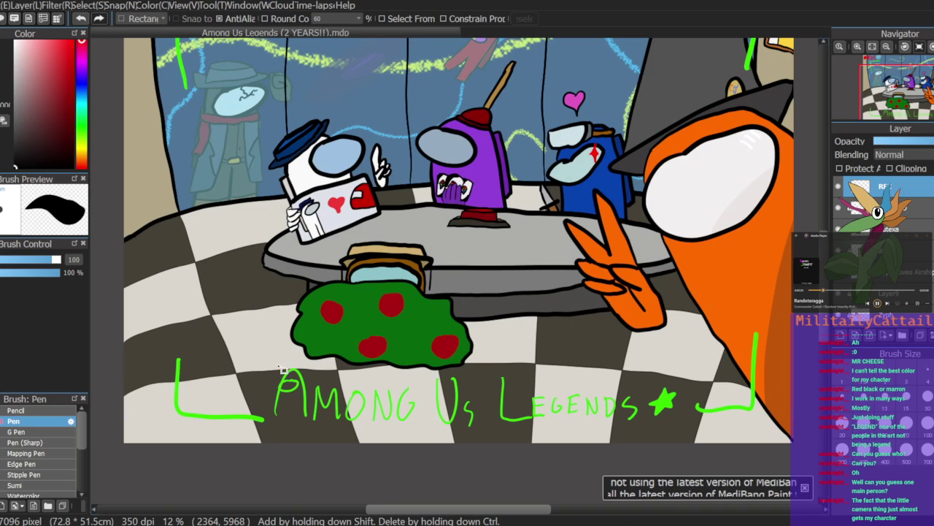
pyautogui.moveTo(272, 356); pyautogui.dragTo(684, 431)
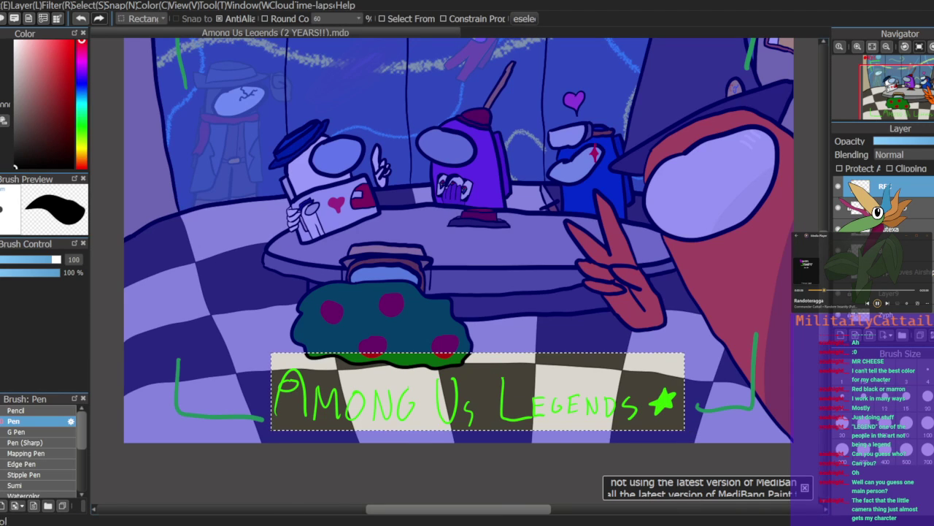
pyautogui.press('v')
pyautogui.moveTo(624, 389); pyautogui.dragTo(626, 350)
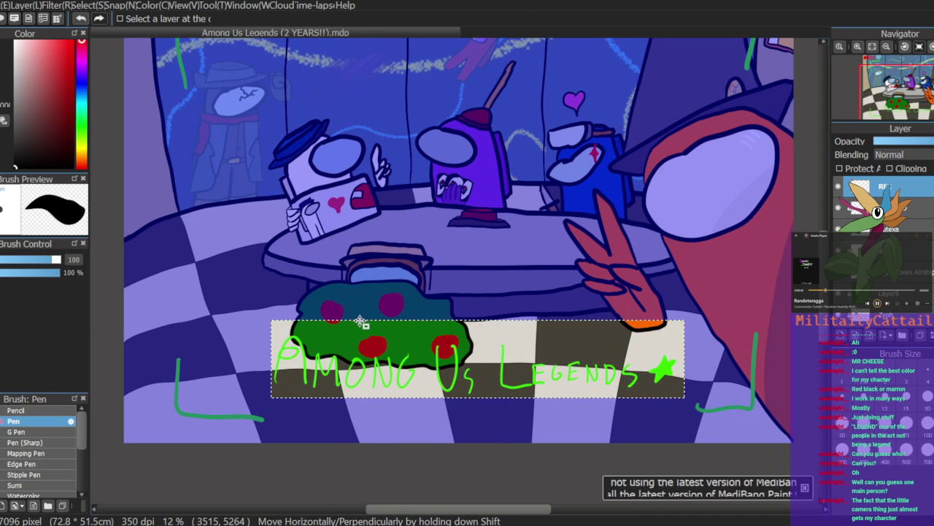
pyautogui.press('m')
pyautogui.click(499, 461)
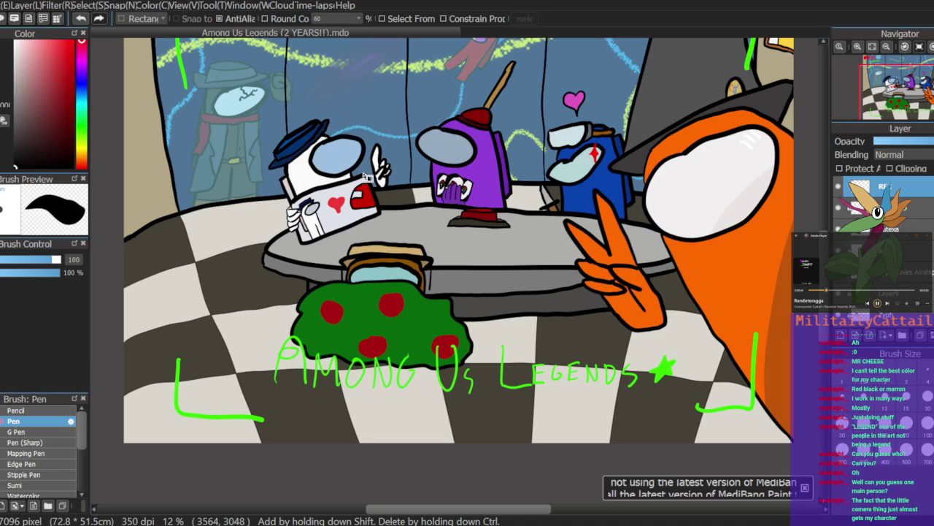
# Step: Sample the bright green of the lower-left bracket and hand-letter a large 2 centred below the title
pyautogui.click(81, 126)
pyautogui.press('b')
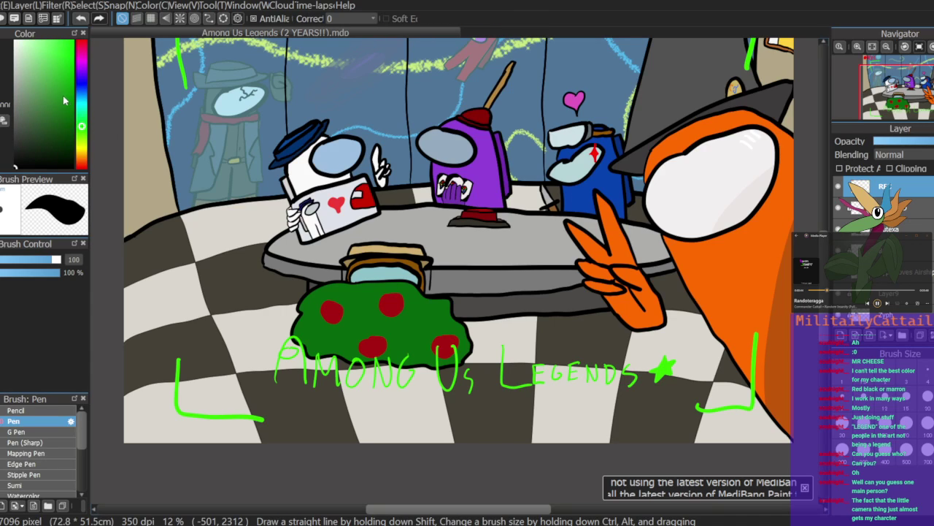
pyautogui.press('g')
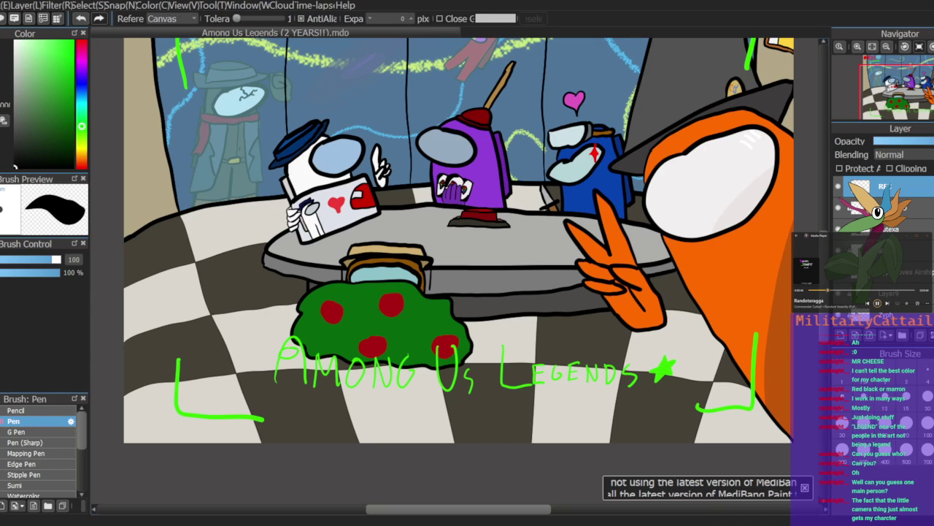
pyautogui.press('i')
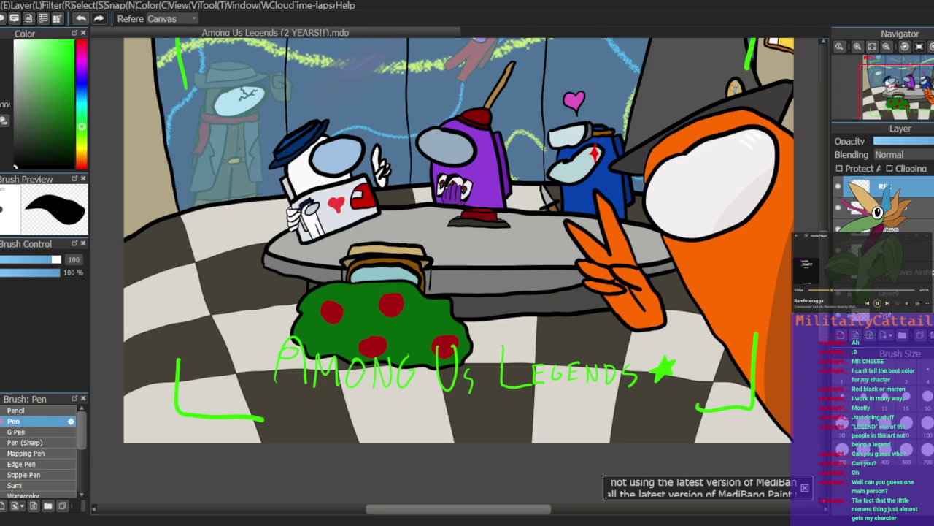
pyautogui.click(179, 371)
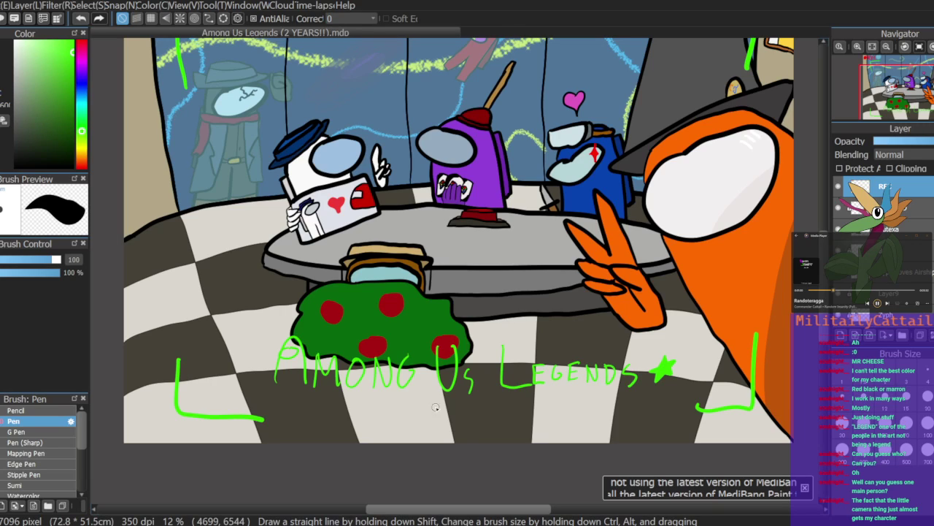
pyautogui.moveTo(379, 419)
pyautogui.mouseDown()
pyautogui.moveTo(377, 437)
pyautogui.moveTo(445, 436)
pyautogui.mouseUp()
# Step: Try to letter the Y of YEARS beside the 2 below the title, and undo the strokes
pyautogui.moveTo(462, 405); pyautogui.dragTo(474, 416)
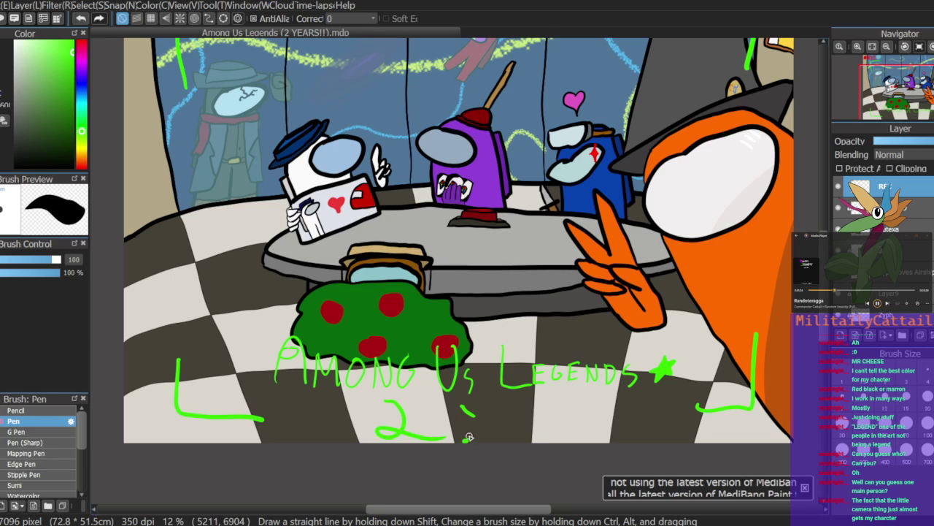
pyautogui.hotkey('ctrl', 'z')
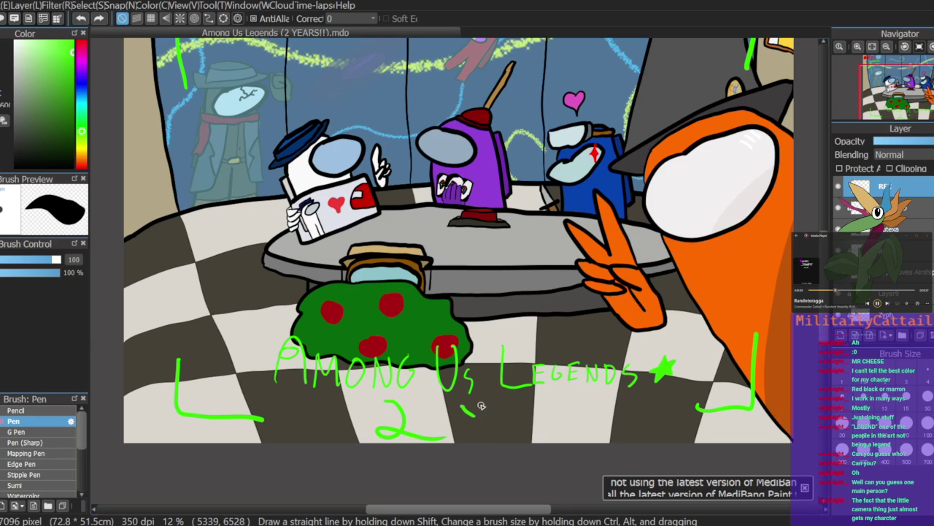
pyautogui.moveTo(465, 439)
pyautogui.mouseDown()
pyautogui.moveTo(498, 384)
pyautogui.moveTo(479, 429)
pyautogui.mouseUp()
pyautogui.hotkey('ctrl', 'z')
pyautogui.click(463, 440)
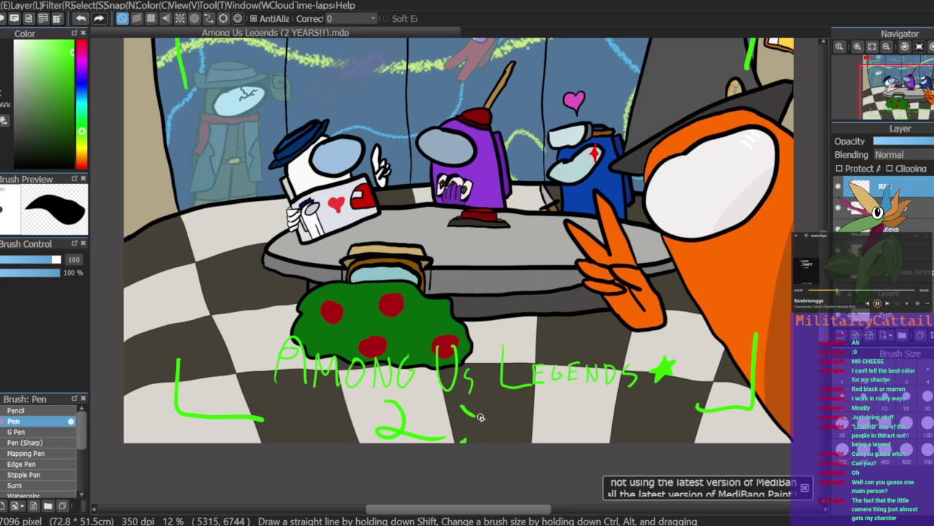
pyautogui.hotkey('ctrl', 'z')
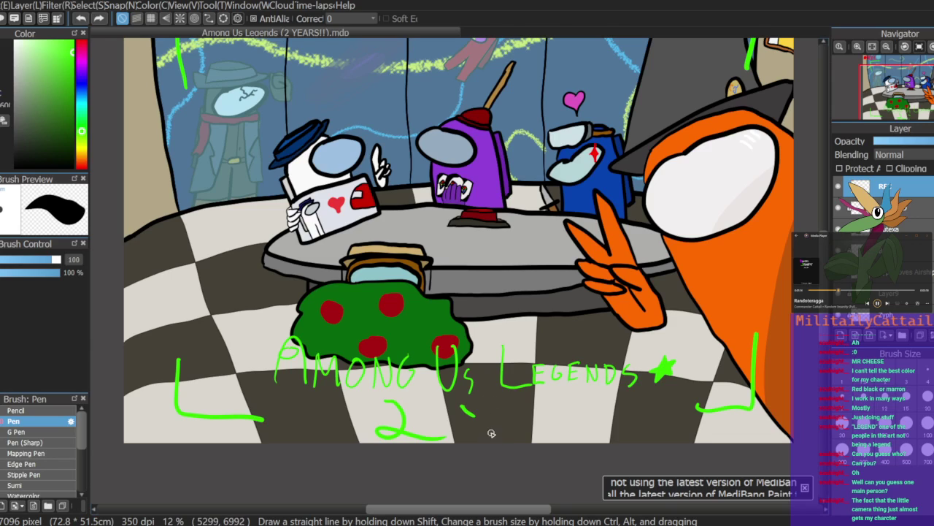
pyautogui.hotkey('ctrl', 'z')
# Step: Hand-letter the word YEARS in bright green over the front edge of the table
pyautogui.moveTo(465, 250); pyautogui.dragTo(478, 281)
pyautogui.hotkey('ctrl', 'z')
pyautogui.moveTo(493, 265); pyautogui.dragTo(468, 305)
pyautogui.moveTo(496, 277)
pyautogui.mouseDown()
pyautogui.moveTo(495, 305)
pyautogui.moveTo(511, 273)
pyautogui.mouseUp()
pyautogui.moveTo(499, 289)
pyautogui.mouseDown()
pyautogui.moveTo(516, 288)
pyautogui.moveTo(515, 305)
pyautogui.mouseUp()
pyautogui.moveTo(524, 275); pyautogui.dragTo(516, 303)
pyautogui.moveTo(526, 275); pyautogui.dragTo(537, 302)
pyautogui.moveTo(533, 290)
pyautogui.mouseDown()
pyautogui.moveTo(522, 291)
pyautogui.moveTo(542, 304)
pyautogui.mouseUp()
pyautogui.moveTo(543, 271); pyautogui.dragTo(547, 287)
pyautogui.moveTo(547, 287); pyautogui.dragTo(564, 304)
pyautogui.moveTo(579, 271); pyautogui.dragTo(567, 304)
# Step: Add two slanted exclamation marks after YEARS and select the whole word with its marks
pyautogui.moveTo(597, 268); pyautogui.dragTo(589, 309)
pyautogui.hotkey('ctrl', 'z')
pyautogui.hotkey('ctrl', 'z')
pyautogui.click(587, 304)
pyautogui.moveTo(597, 268)
pyautogui.mouseDown()
pyautogui.moveTo(591, 293)
pyautogui.moveTo(608, 282)
pyautogui.moveTo(603, 296)
pyautogui.mouseUp()
pyautogui.click(599, 309)
pyautogui.press('m')
pyautogui.moveTo(448, 244); pyautogui.dragTo(633, 321)
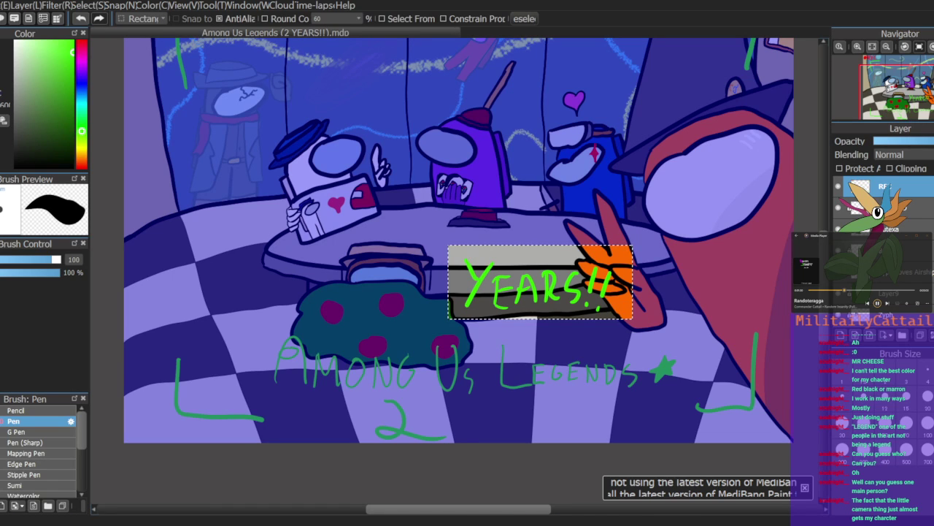
# Step: Try moving YEARS!! down beside the 2 and shrinking it slightly, and return it to its place over the table
pyautogui.press('v')
pyautogui.moveTo(583, 282); pyautogui.dragTo(573, 418)
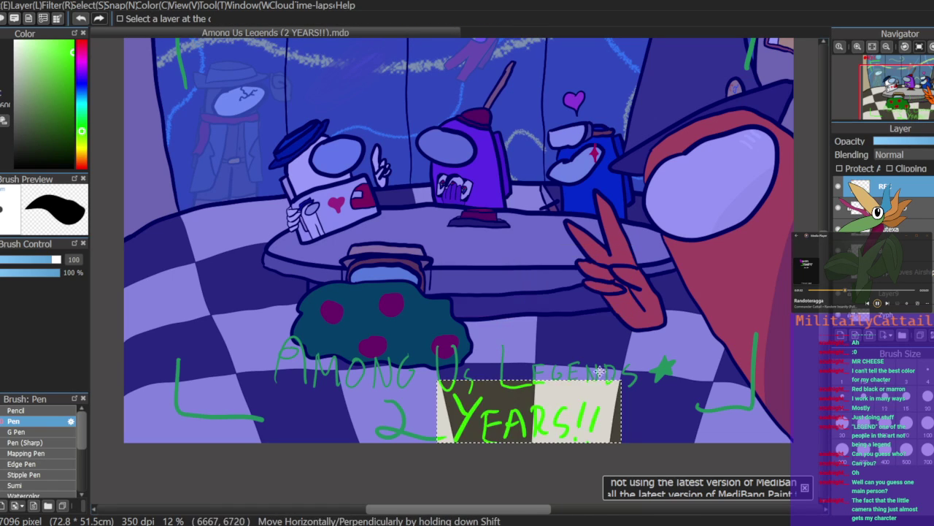
pyautogui.hotkey('ctrl', 't')
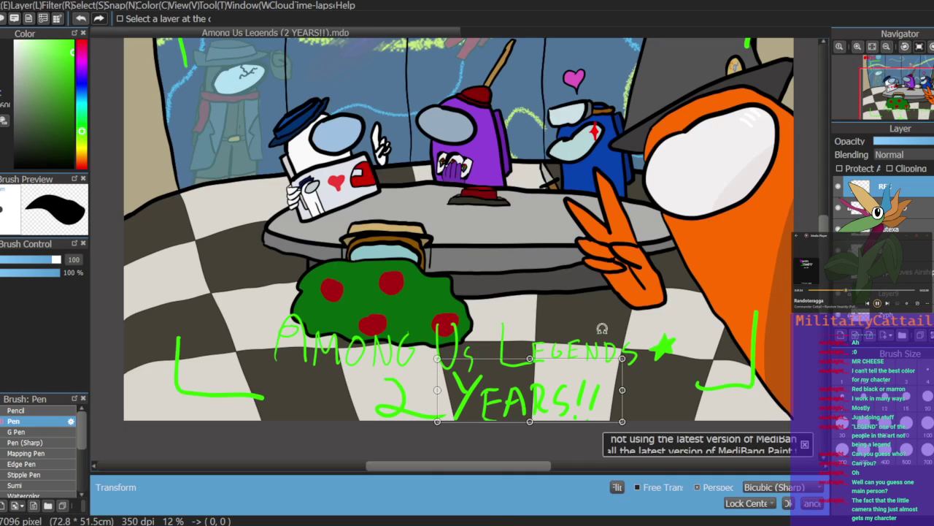
pyautogui.moveTo(620, 359); pyautogui.dragTo(618, 366)
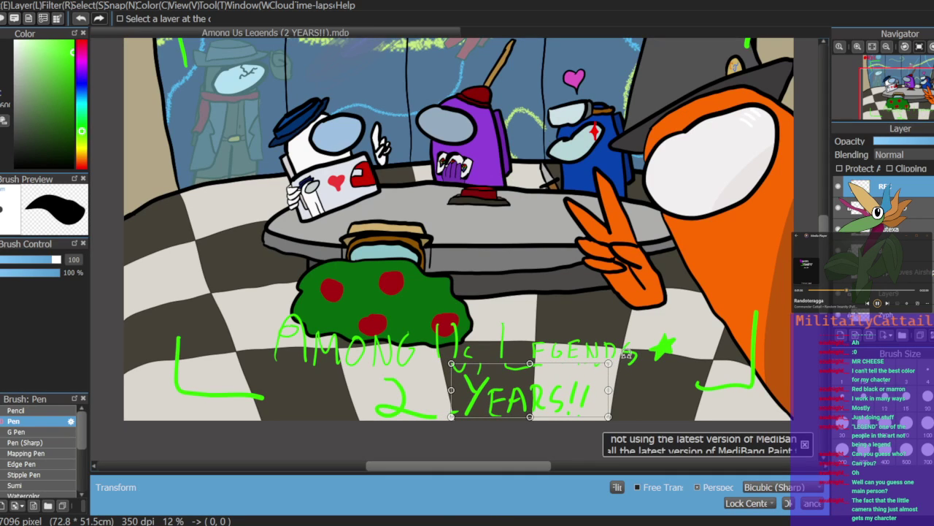
pyautogui.press('Escape')
pyautogui.moveTo(573, 402); pyautogui.dragTo(585, 267)
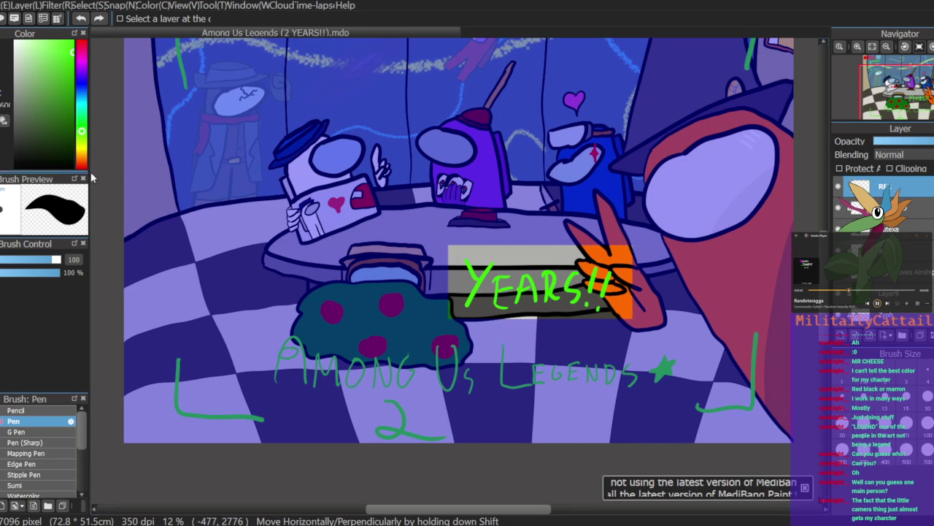
# Step: Transform the selected YEARS!! lettering to sit beside the 2 below the title, slightly smaller and adjusted in tilt, and clear the selection
pyautogui.hotkey('ctrl', 't')
pyautogui.moveTo(664, 248); pyautogui.dragTo(664, 208)
pyautogui.moveTo(587, 253); pyautogui.dragTo(583, 376)
pyautogui.moveTo(625, 339); pyautogui.dragTo(614, 351)
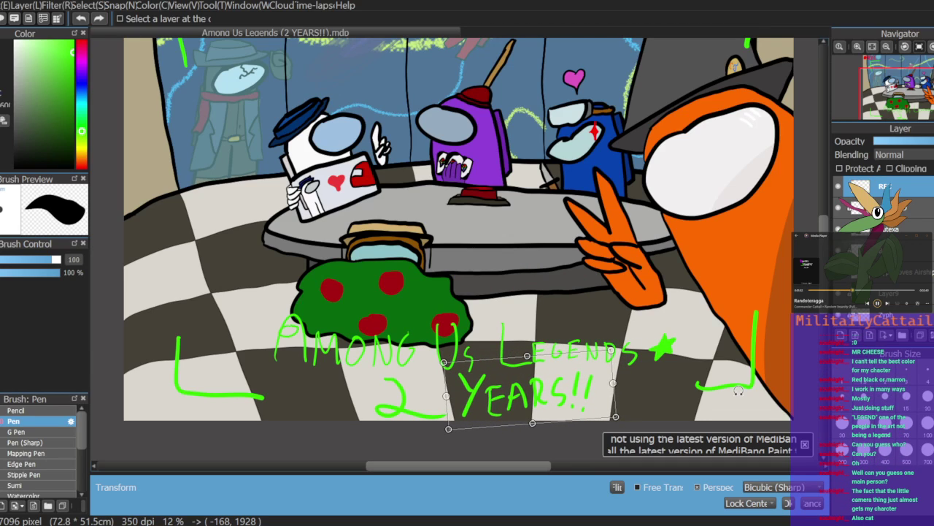
pyautogui.moveTo(641, 302); pyautogui.dragTo(643, 305)
pyautogui.moveTo(568, 395); pyautogui.dragTo(571, 396)
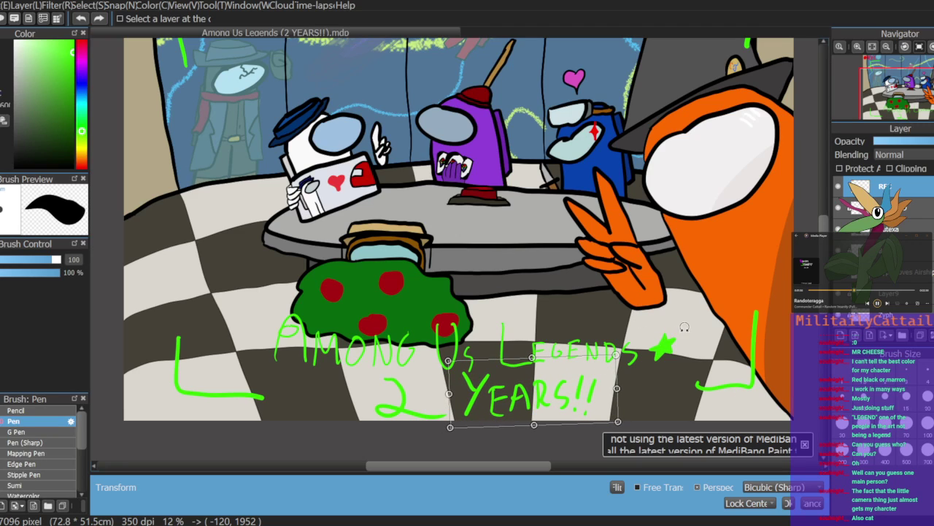
pyautogui.press('Return')
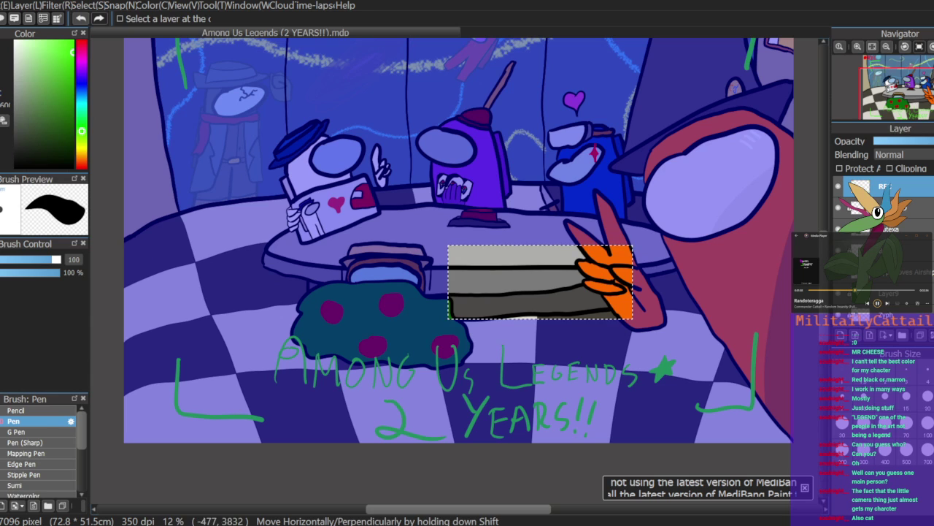
pyautogui.click(0, 219)
pyautogui.click(191, 208)
# Step: Dismiss the update notice and check the finished scene as a whole
pyautogui.moveTo(902, 102); pyautogui.dragTo(914, 99)
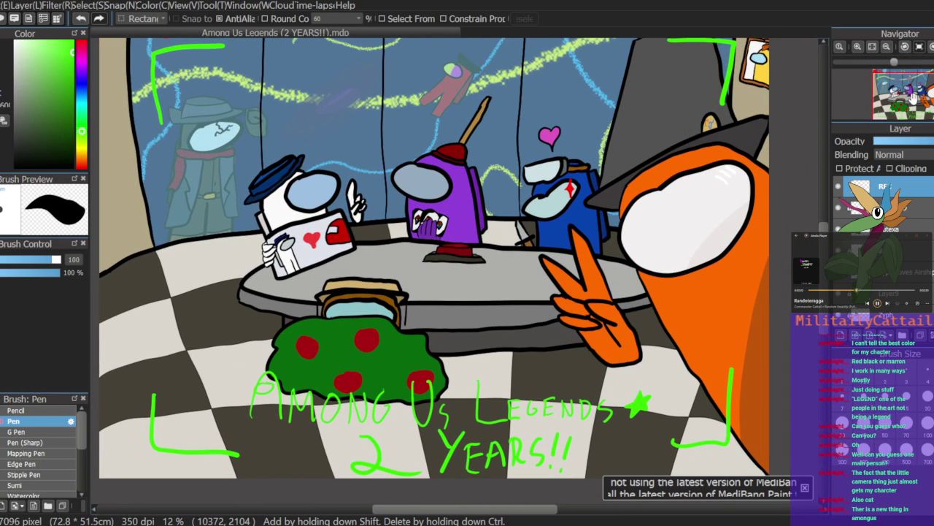
pyautogui.moveTo(914, 99)
pyautogui.mouseDown()
pyautogui.moveTo(899, 92)
pyautogui.moveTo(908, 92)
pyautogui.mouseUp()
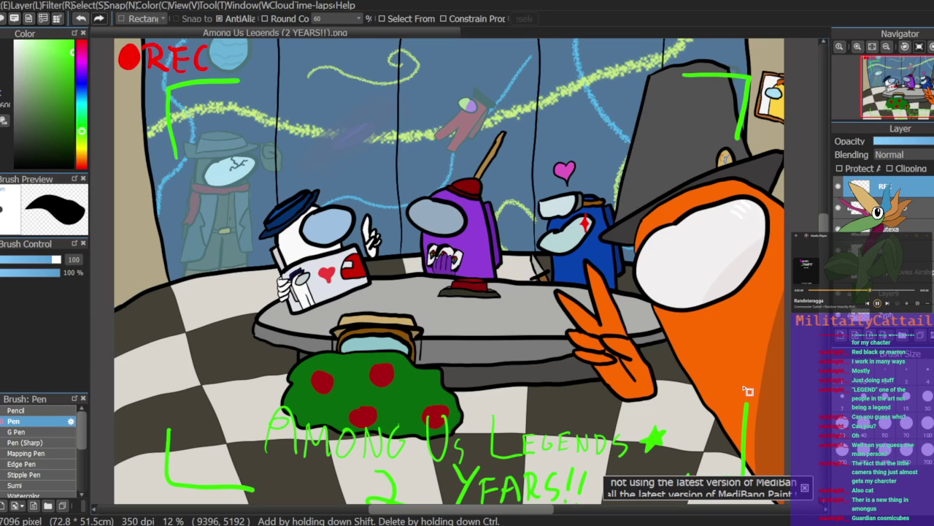
pyautogui.click(805, 488)
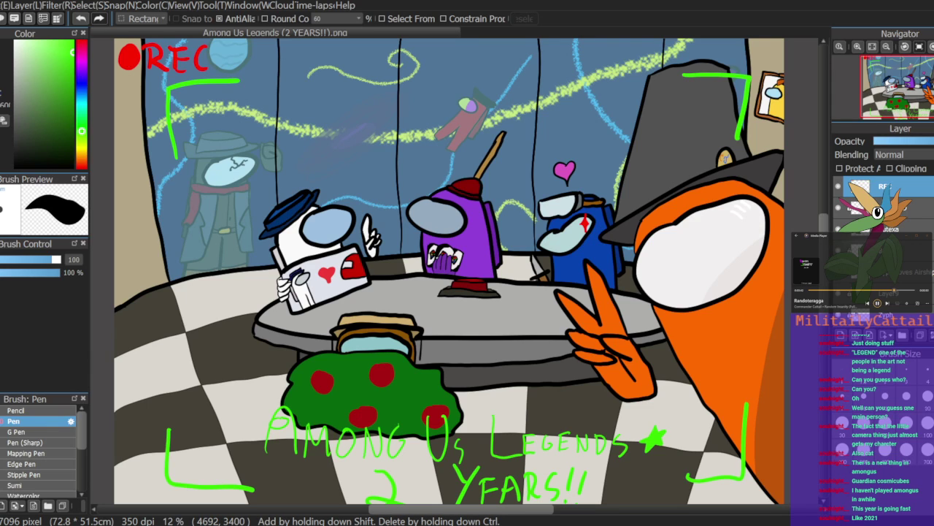
pyautogui.scroll(2, 441, 265)
pyautogui.scroll(-5, 441, 265)
pyautogui.scroll(1, 441, 265)
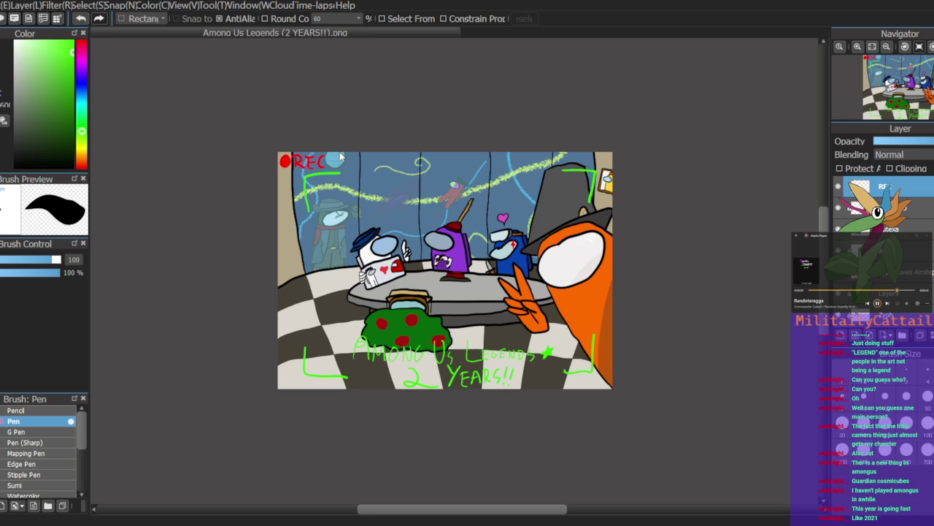
# Step: Open Among Us Legends (1 Year!).mdp and compare the whole picture repeatedly with Among Us Legends (2 YEARS!!).png
pyautogui.doubleClick(248, 153)
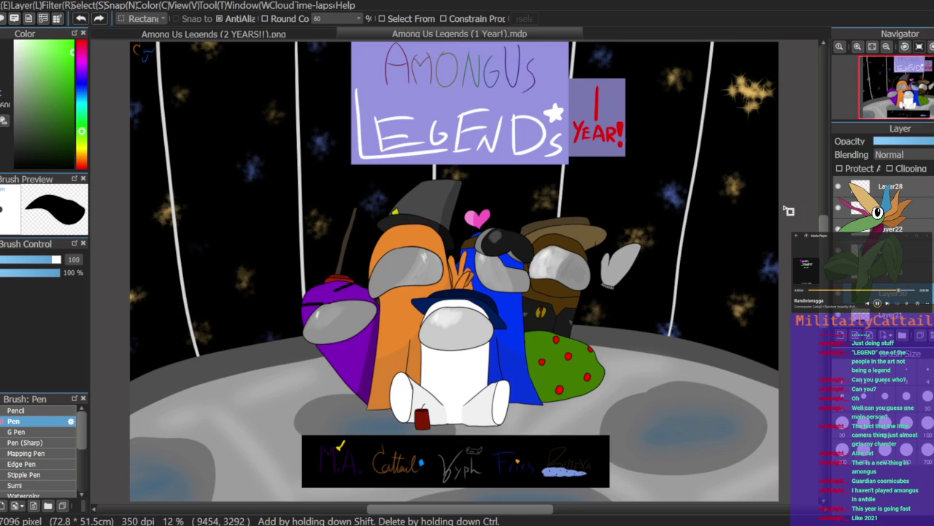
pyautogui.click(886, 47)
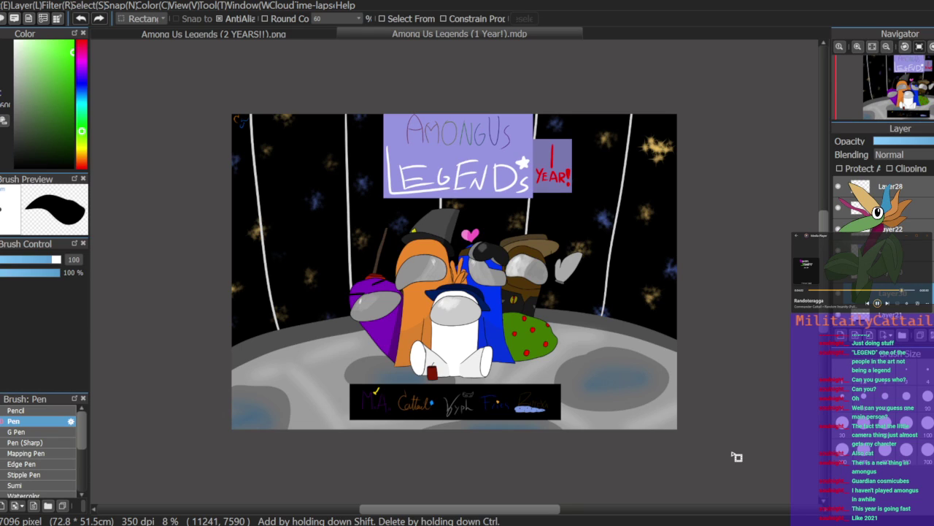
pyautogui.click(308, 32)
pyautogui.click(408, 36)
pyautogui.click(302, 31)
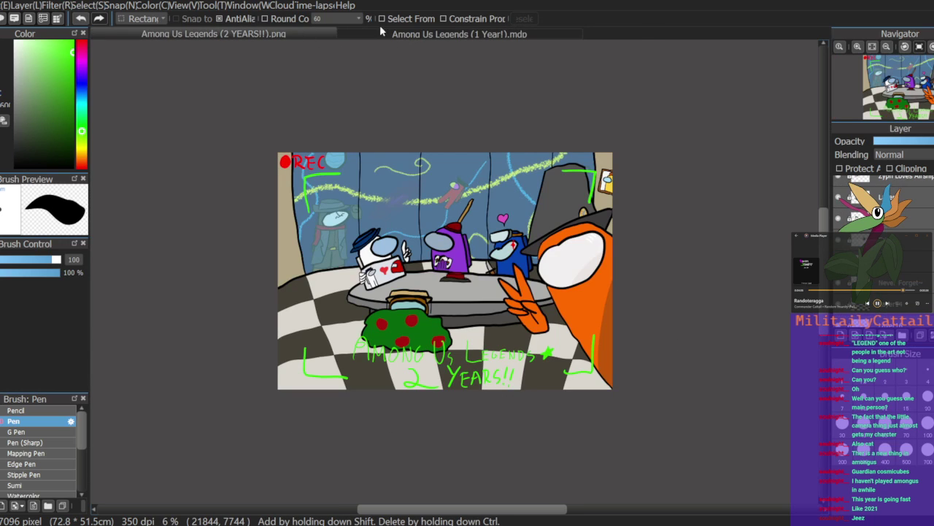
pyautogui.click(392, 34)
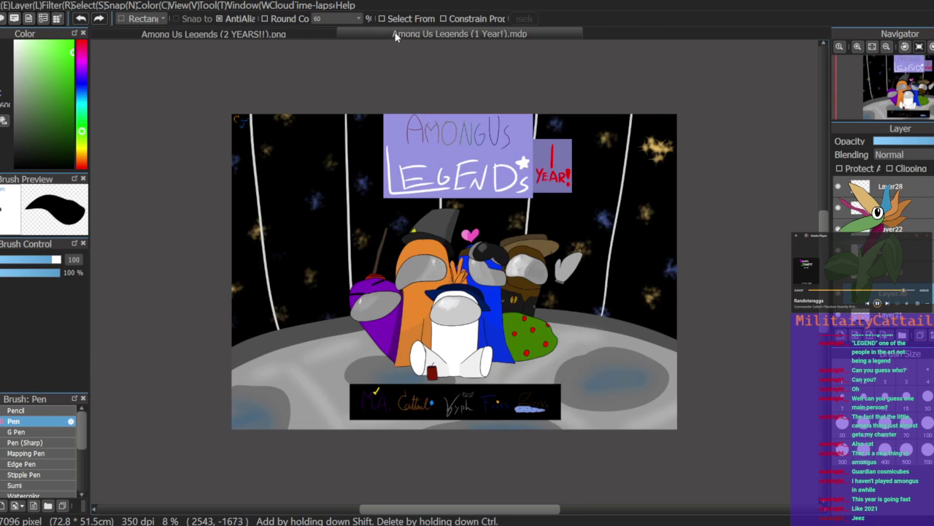
pyautogui.click(306, 32)
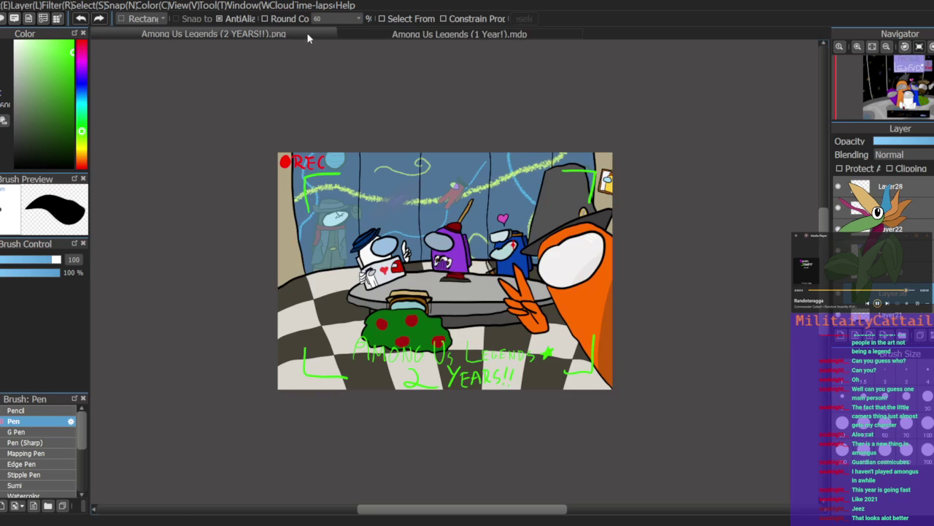
pyautogui.click(379, 37)
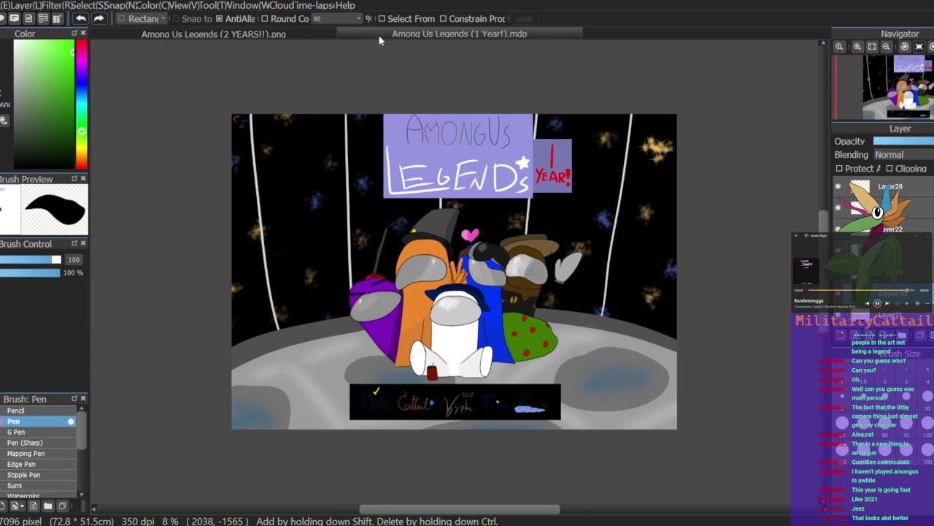
pyautogui.click(330, 35)
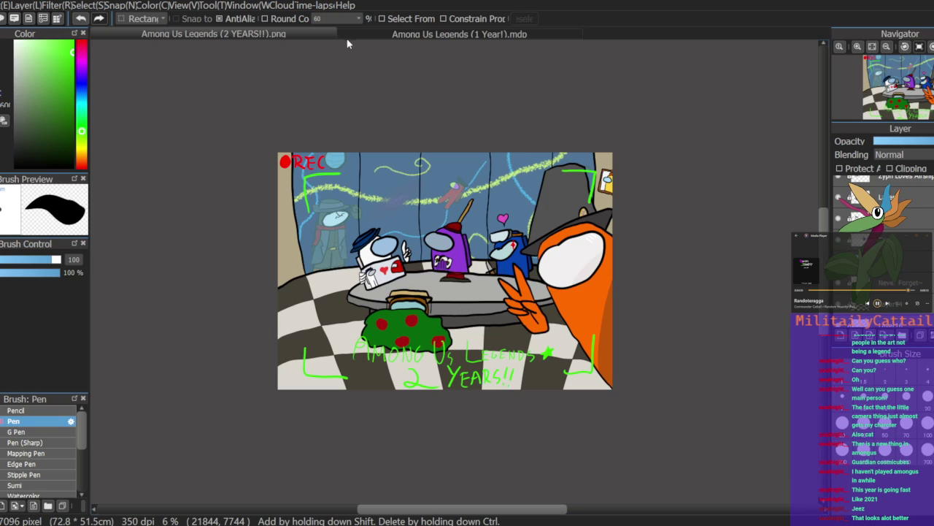
pyautogui.click(395, 35)
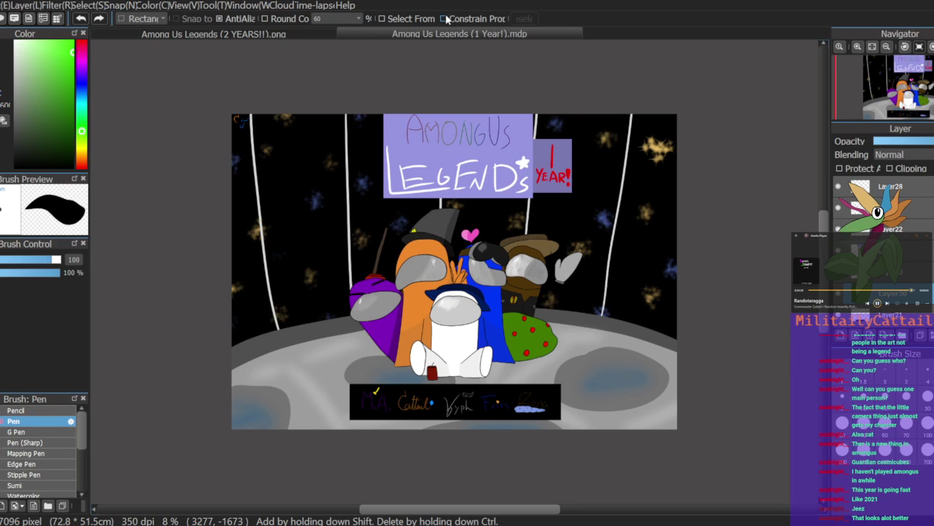
pyautogui.click(325, 34)
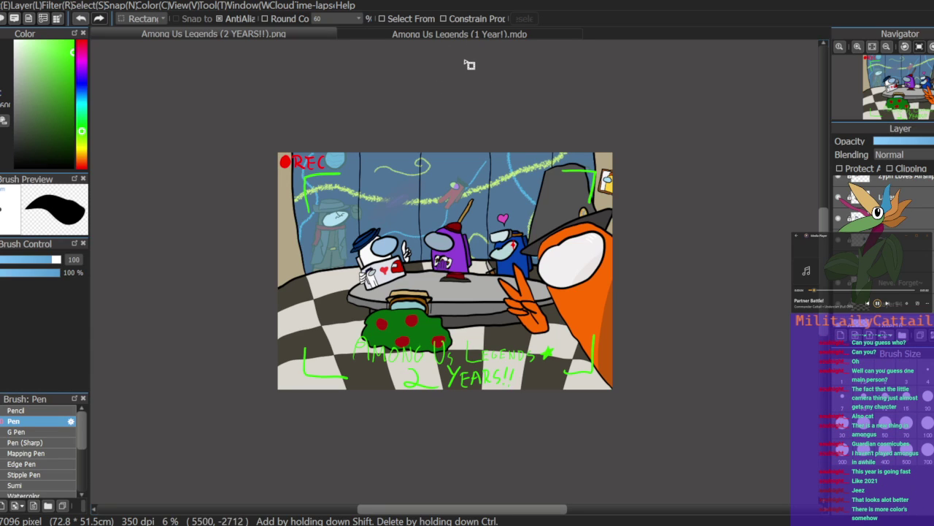
pyautogui.click(418, 35)
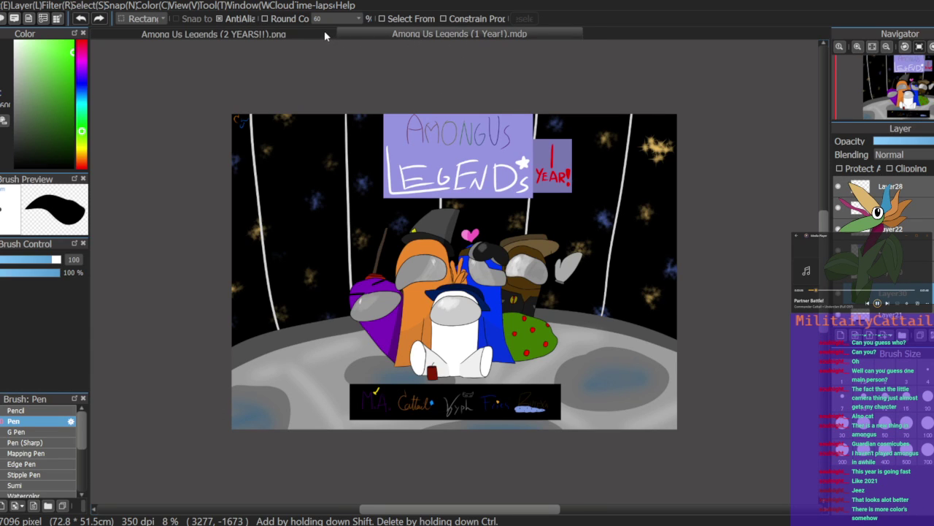
pyautogui.click(325, 31)
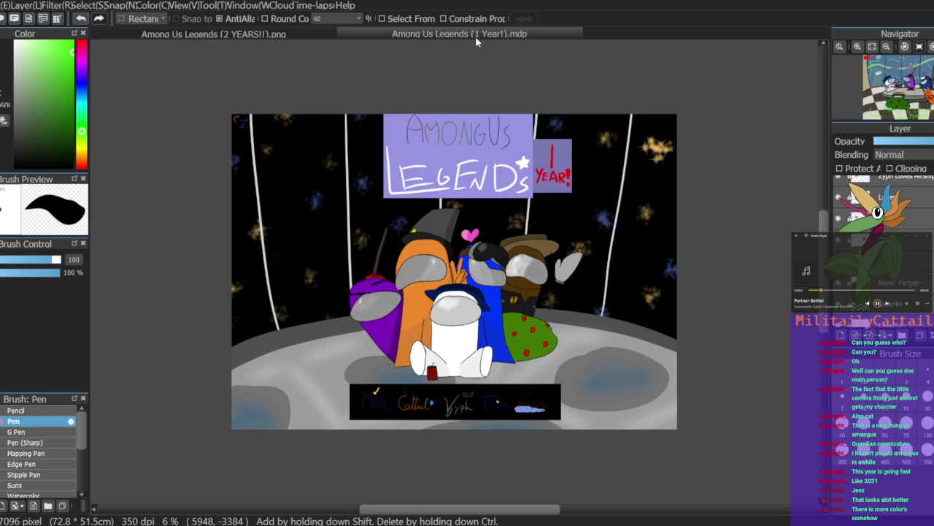
pyautogui.click(475, 35)
pyautogui.click(284, 36)
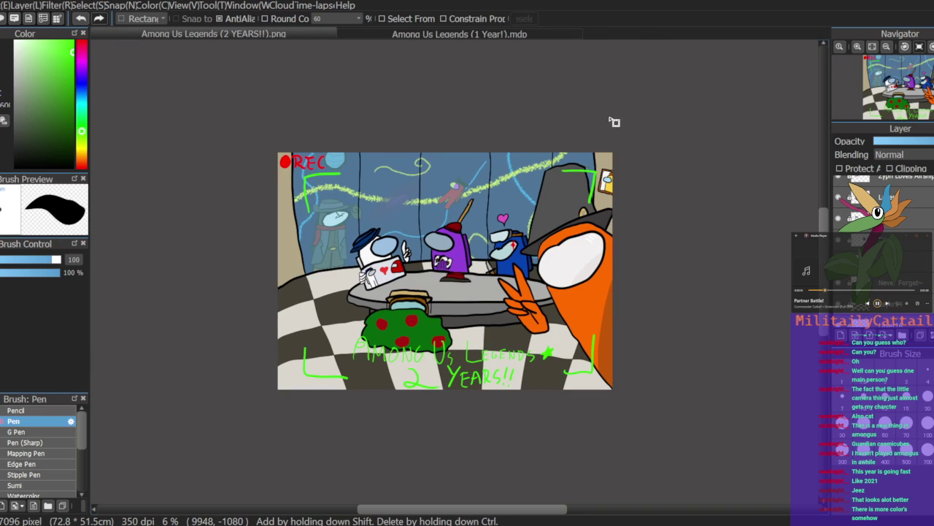
pyautogui.click(577, 38)
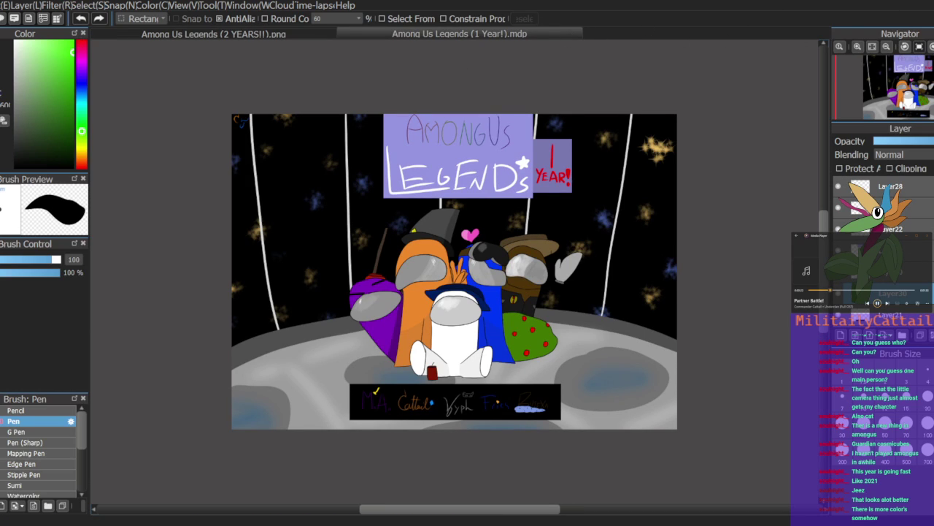
pyautogui.click(324, 38)
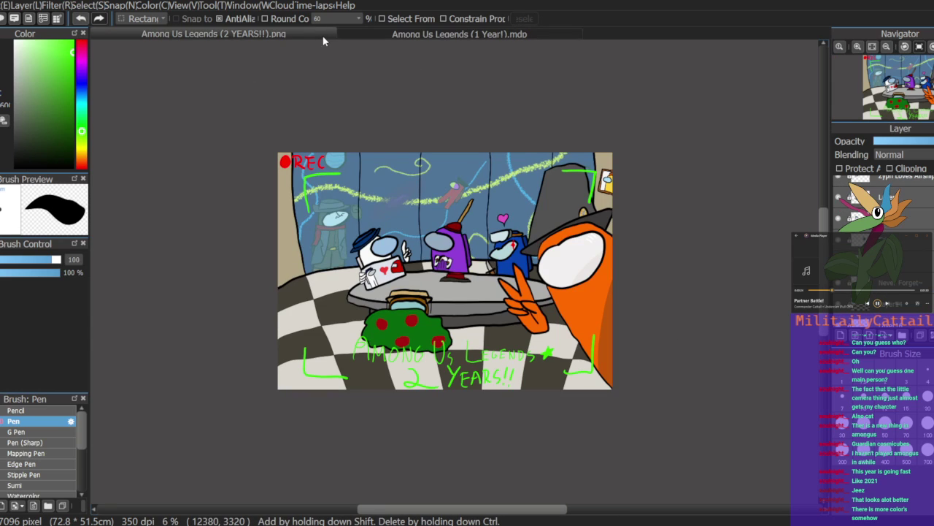
pyautogui.click(413, 38)
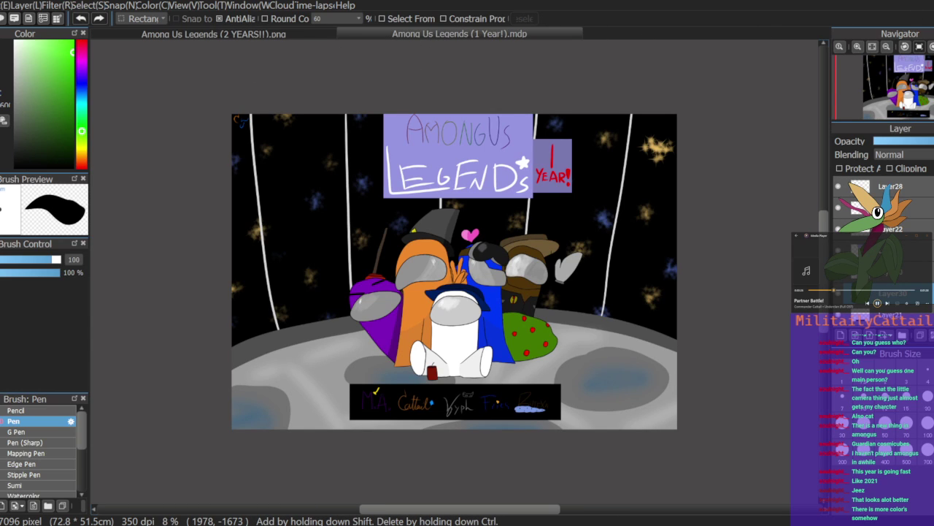